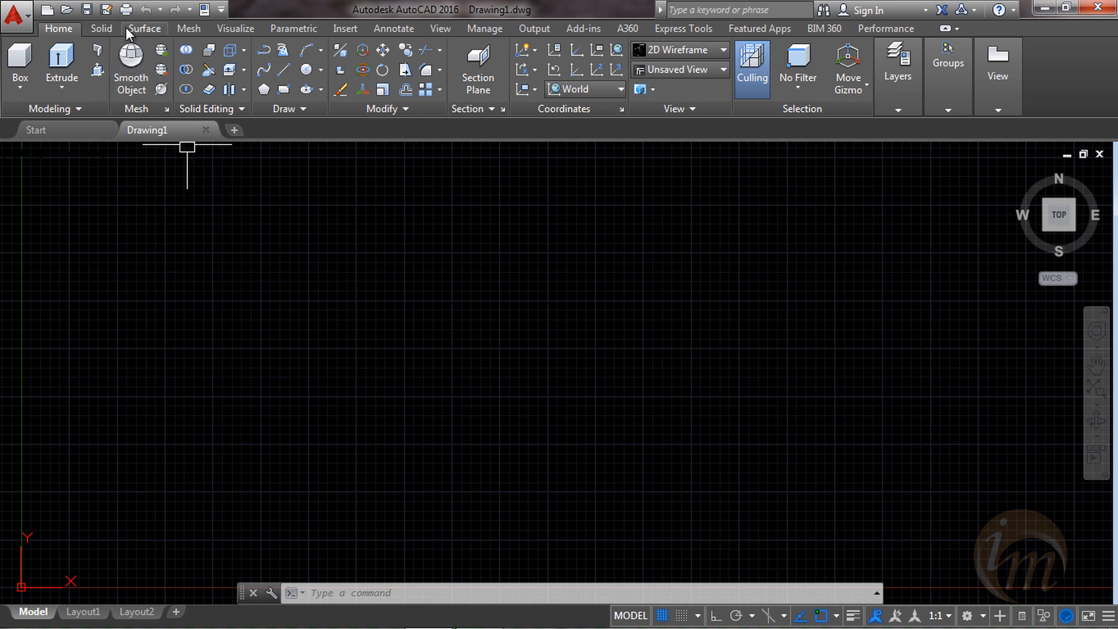
- Bring up the surface modelling tools and switch the drawing to the isometric home view
left_click(126, 27)
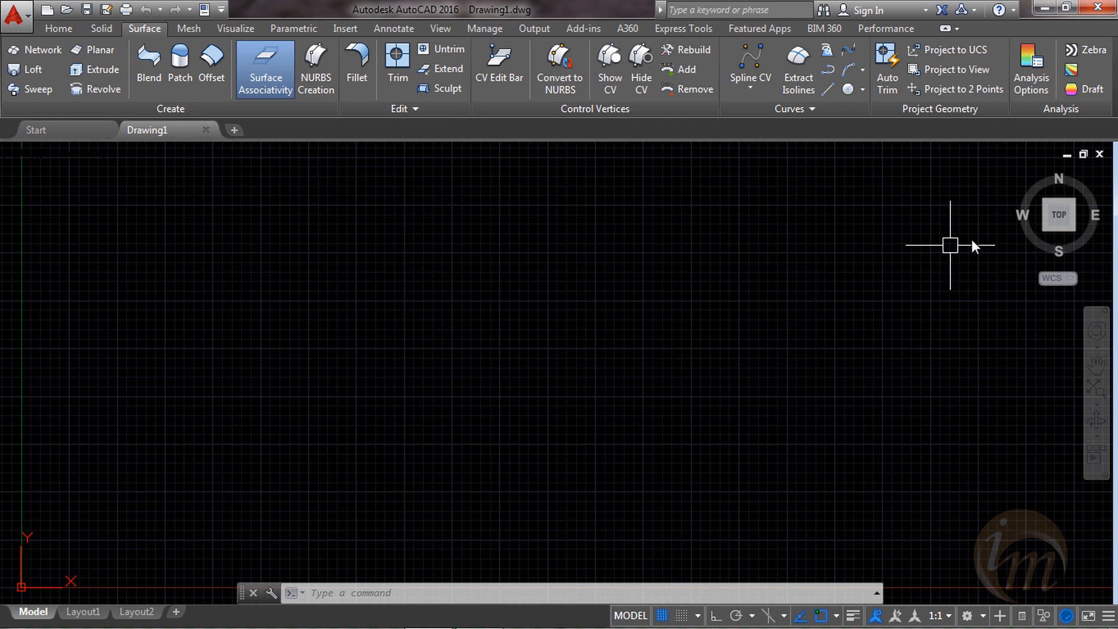
left_click(1017, 173)
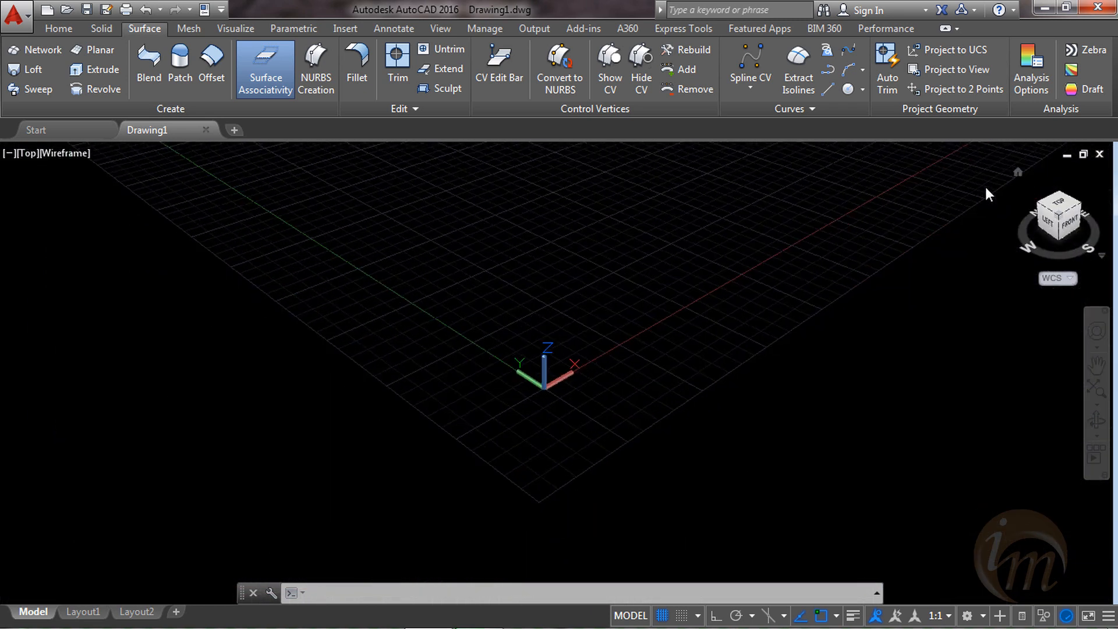
middle_click_drag(635, 336, 368, 466)
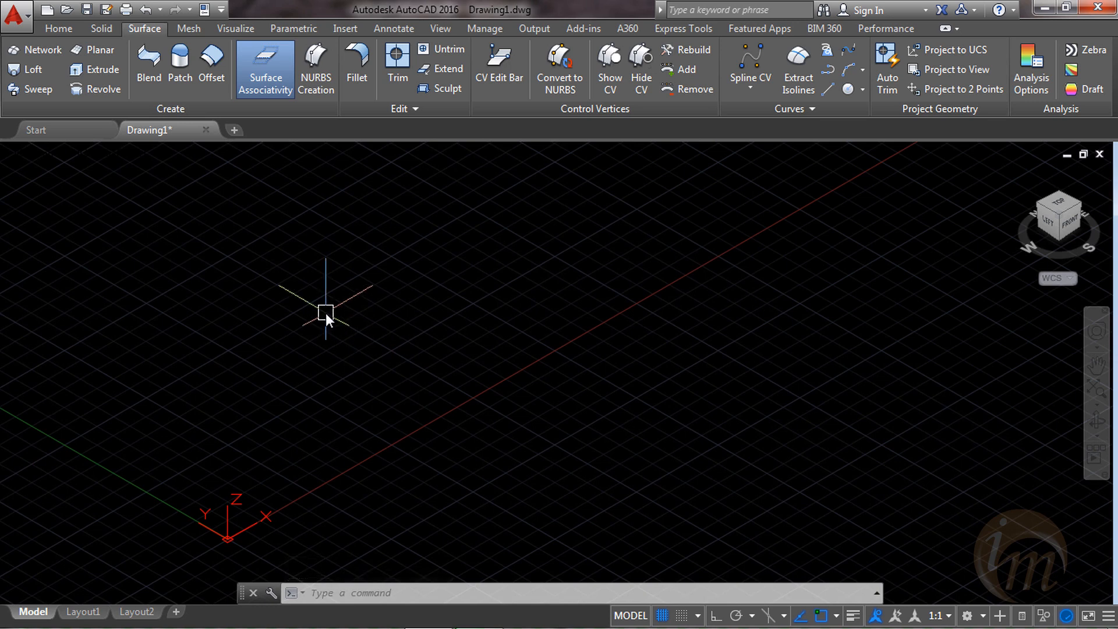
- Draw a freehand rectangle lying alongside the X axis, a short distance from the origin
type("r")
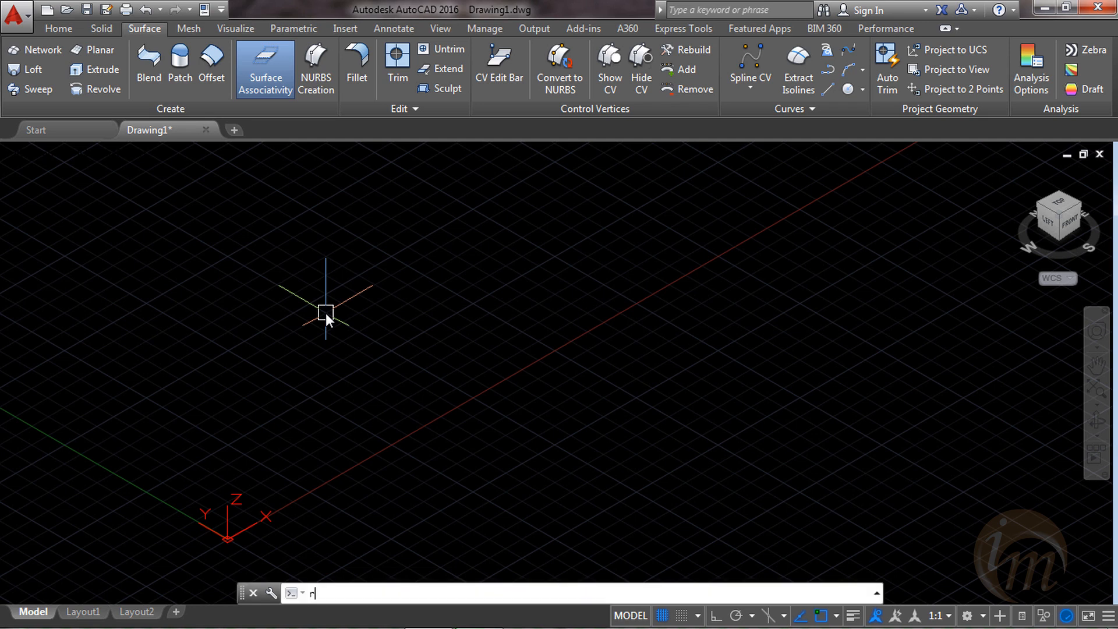
type("ec")
key("Return")
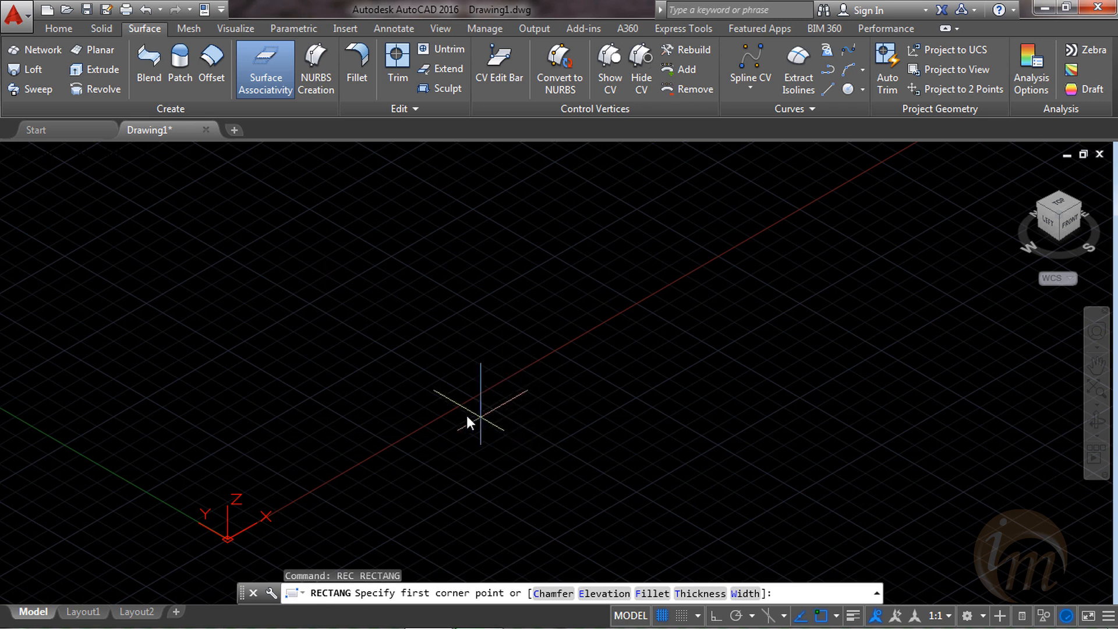
left_click(449, 415)
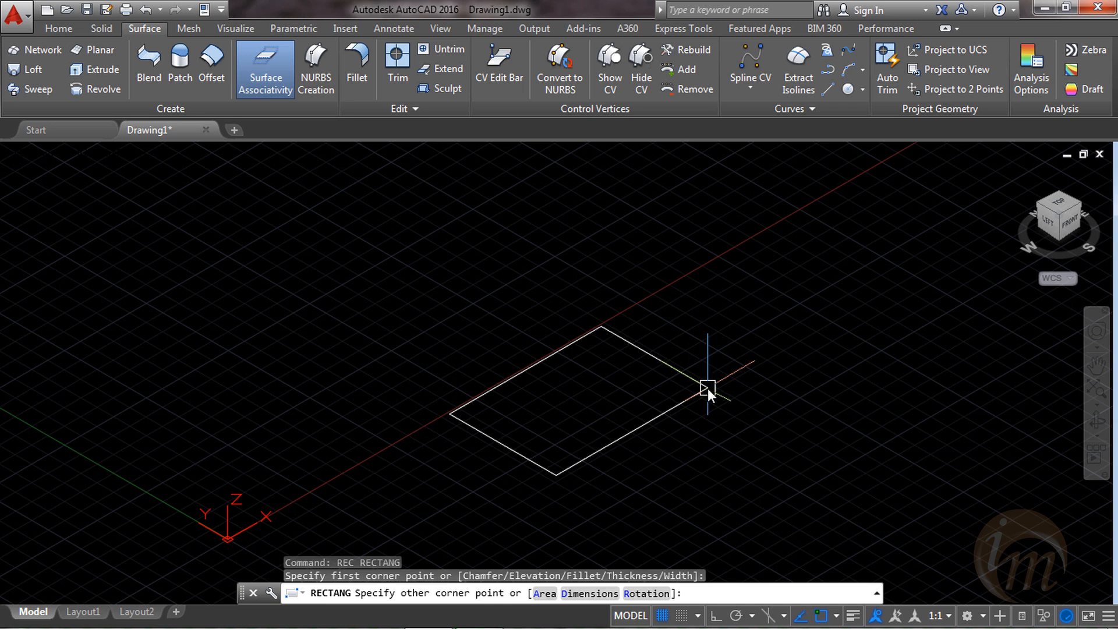
left_click(707, 389)
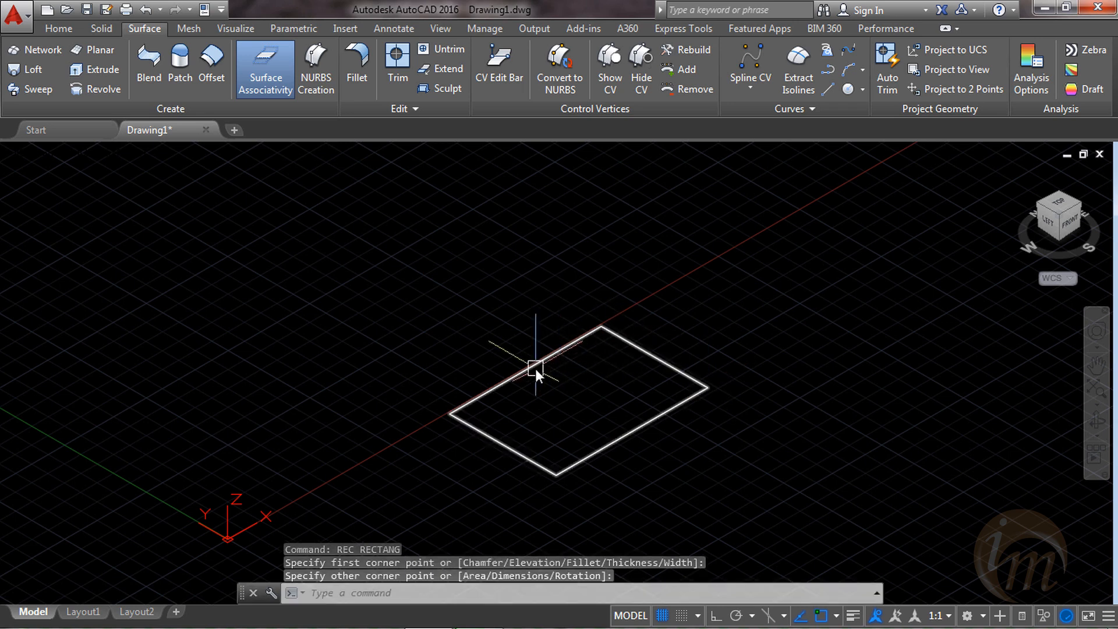
- With Ortho turned on, draw a closed eight-sided stepped outline beyond the rectangle using the Line command and its Close option
middle_click_drag(654, 398, 595, 427)
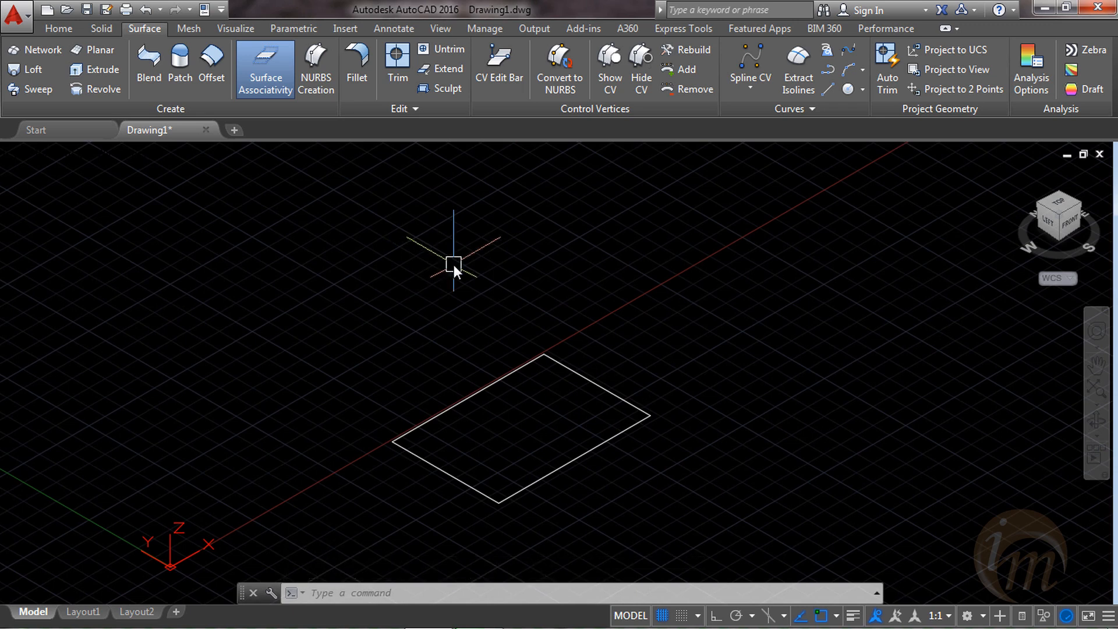
type("l")
key("Return")
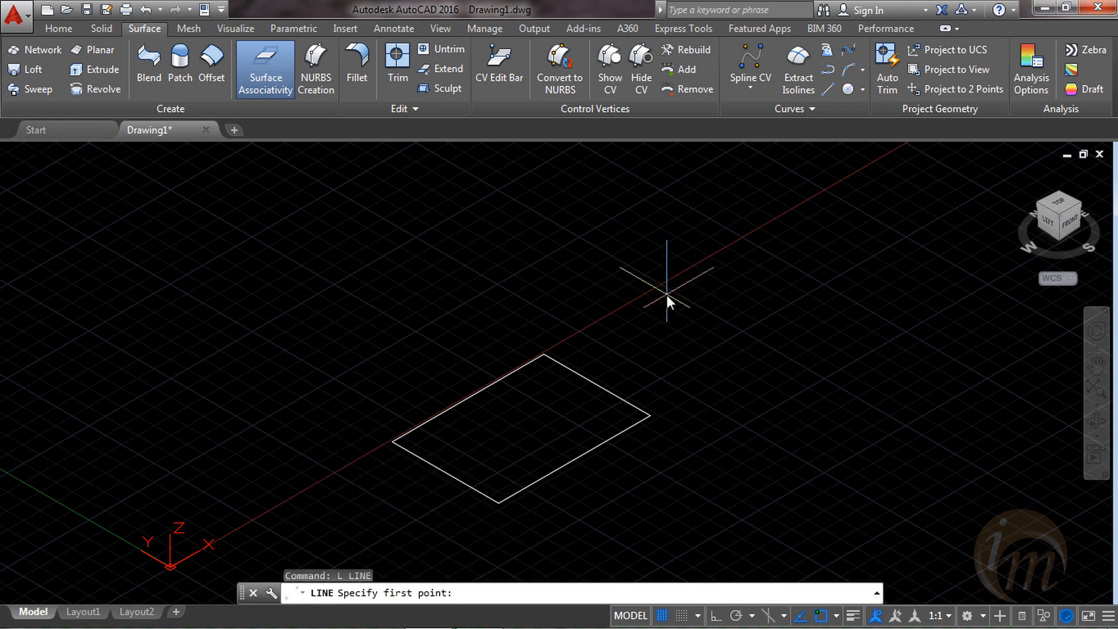
left_click(666, 294)
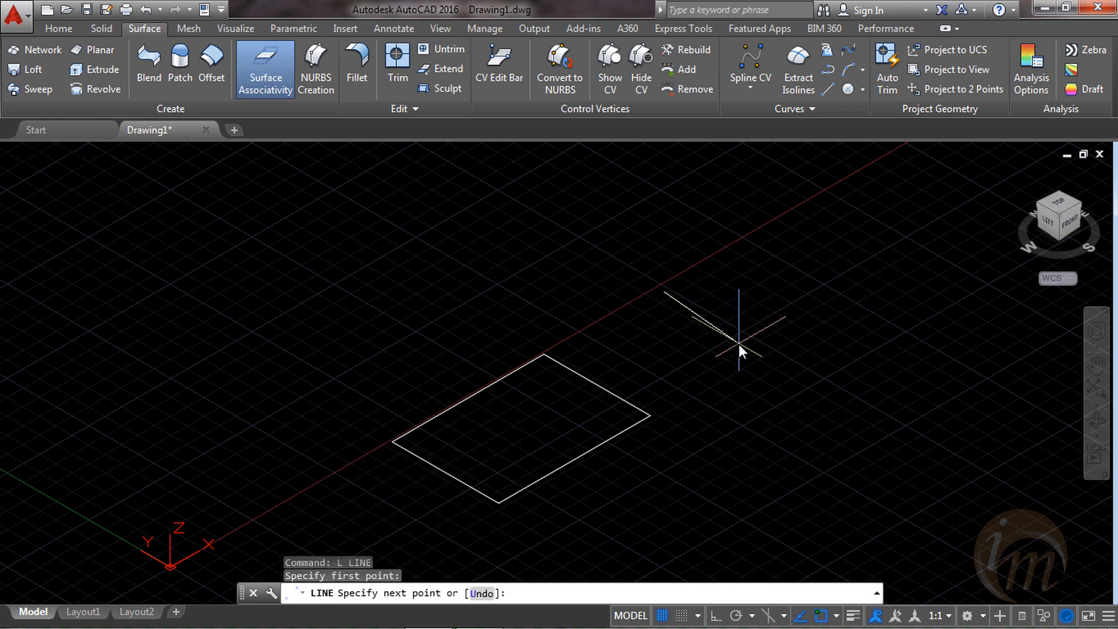
key("F8")
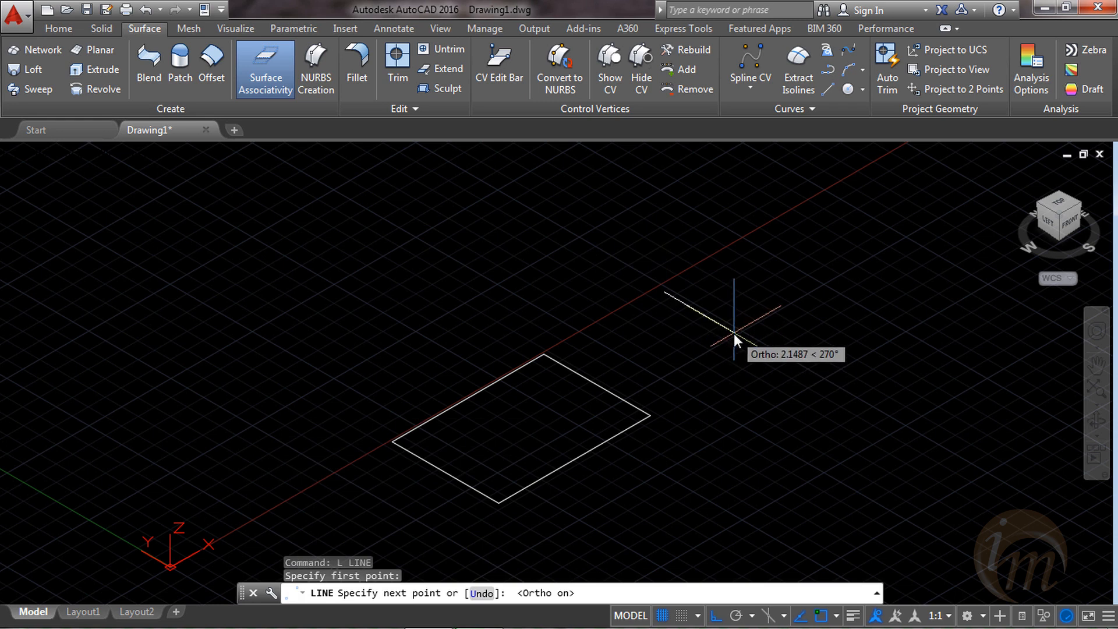
left_click(734, 333)
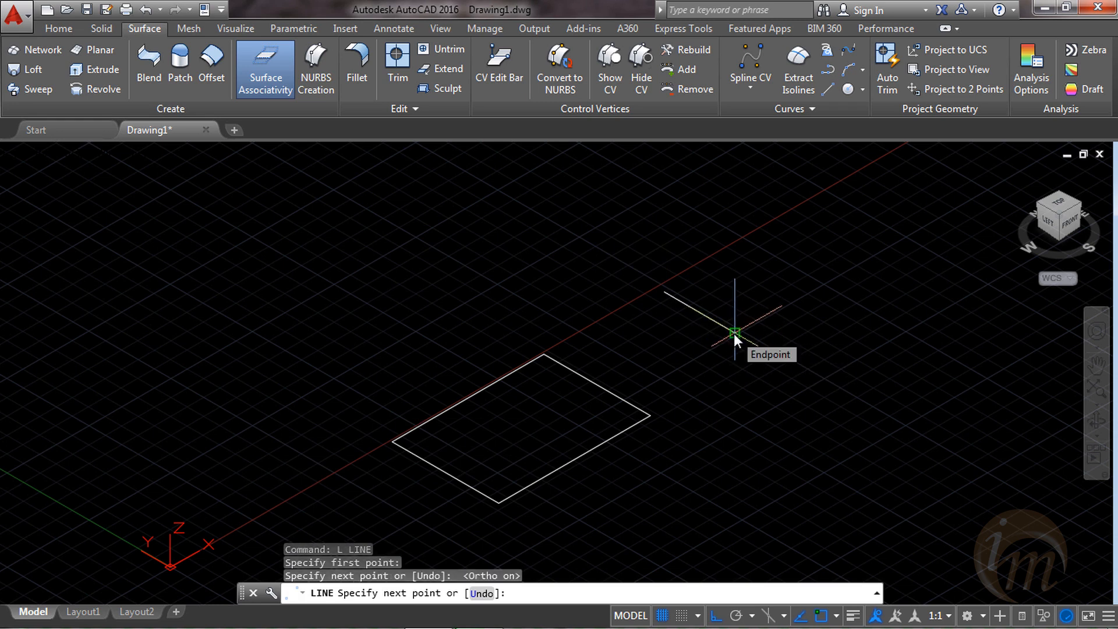
left_click(786, 303)
left_click(850, 343)
left_click(782, 381)
left_click(827, 409)
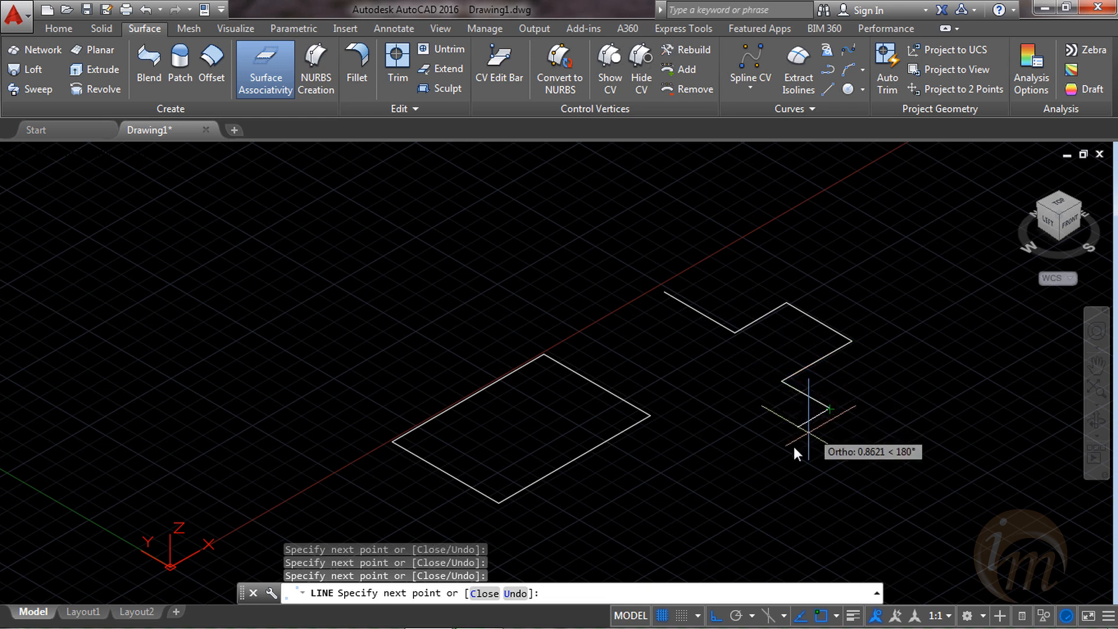
left_click(790, 449)
left_click(628, 336)
type("c")
key("Return")
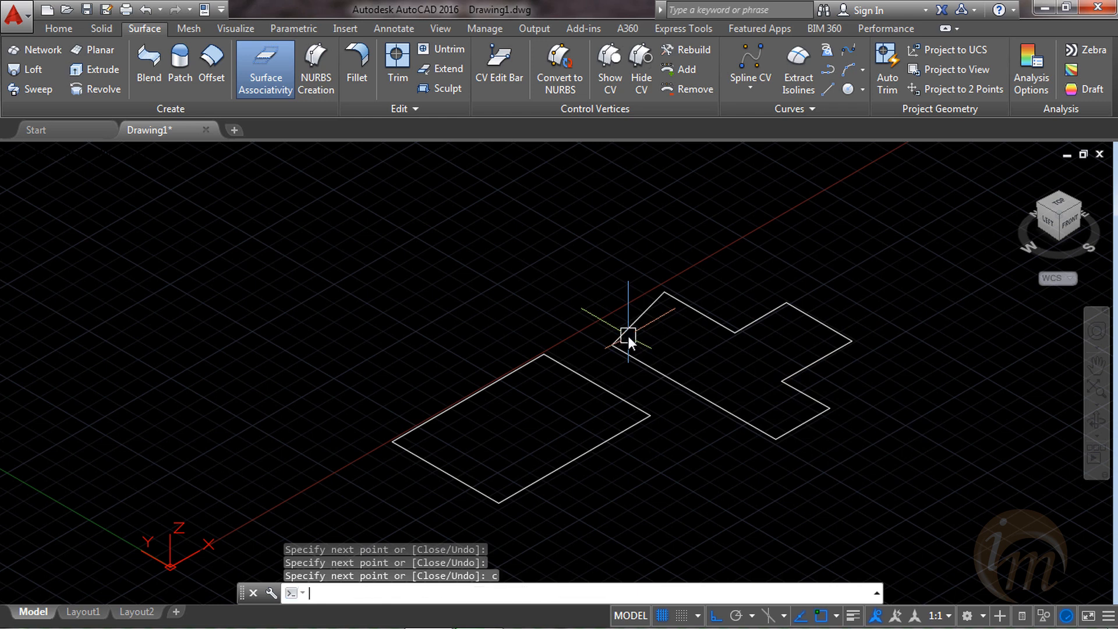
- Extrude the rectangle upward about 3.32 units with the closed profile creation mode set to Surface
middle_click_drag(737, 376, 673, 356)
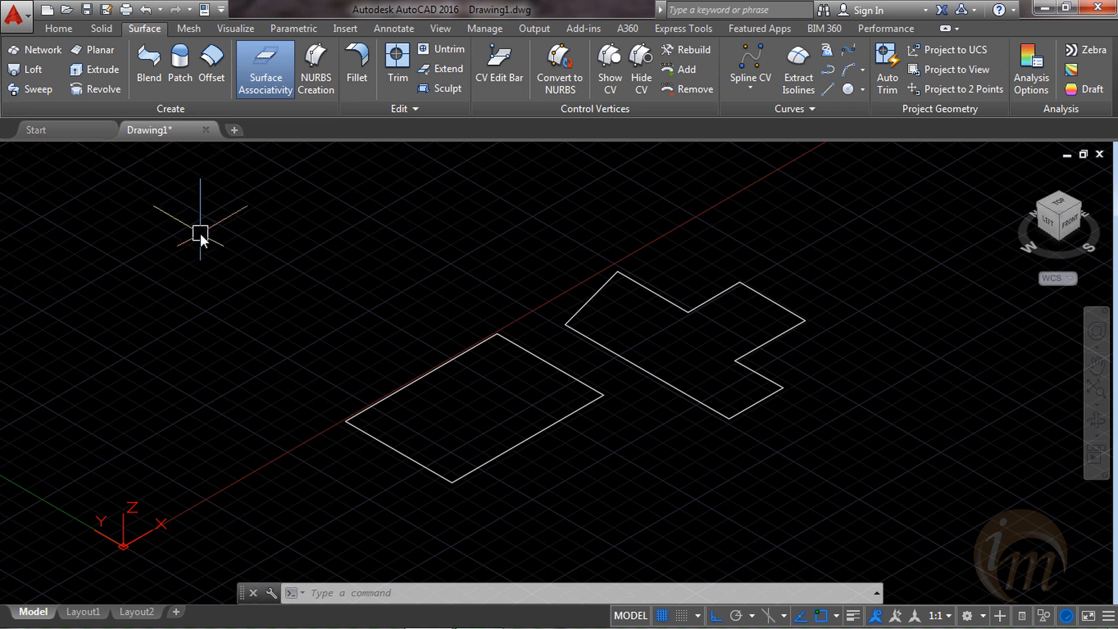
type("EXT")
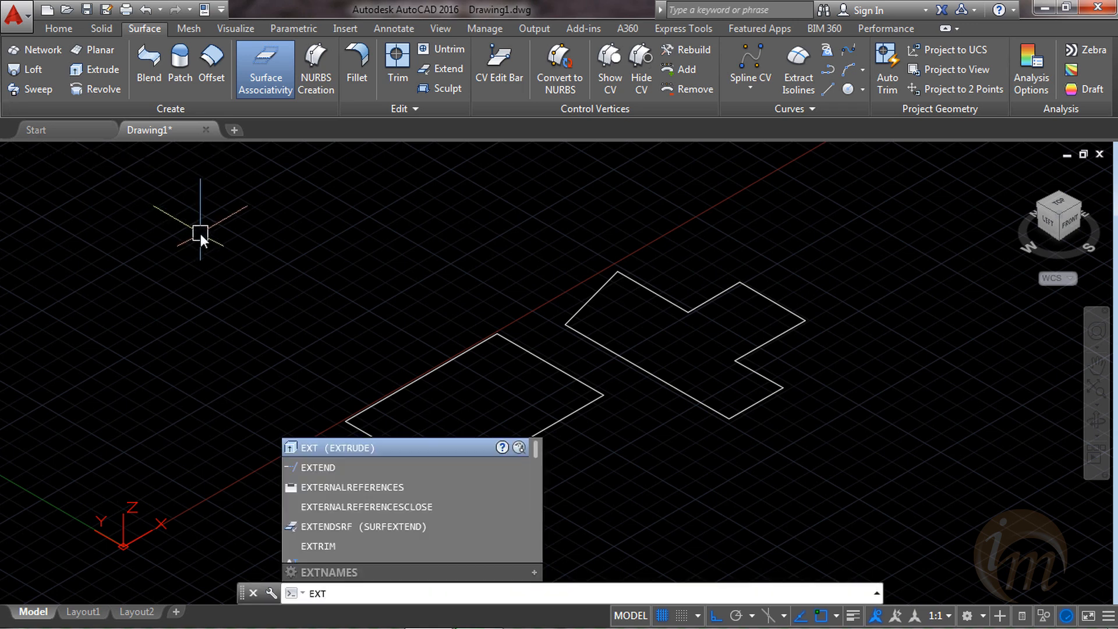
key("Return")
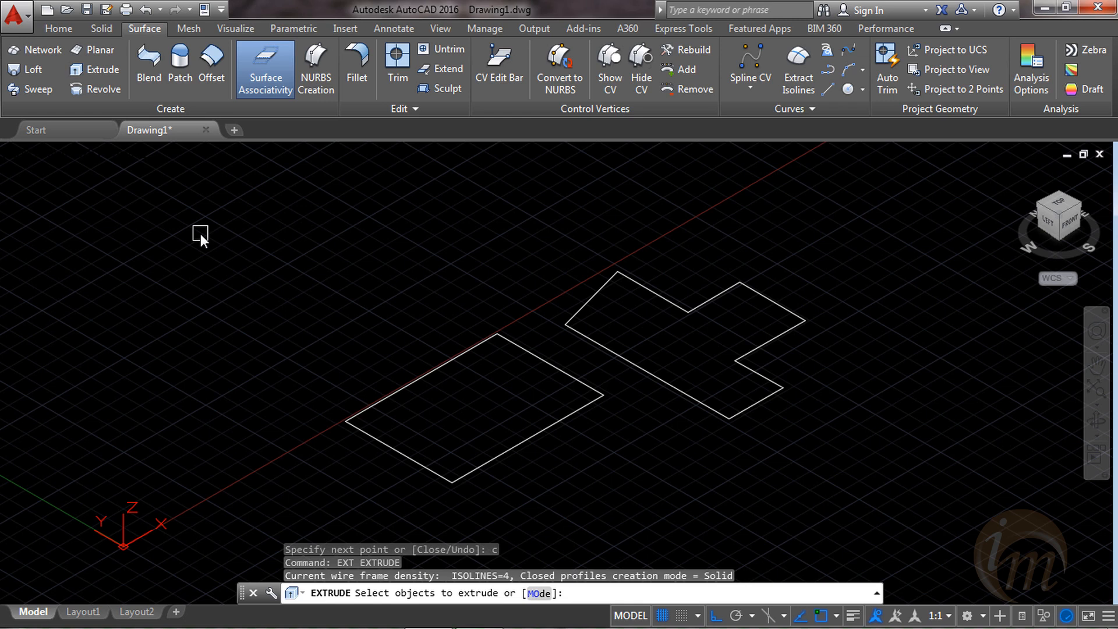
type("mo")
key("Return")
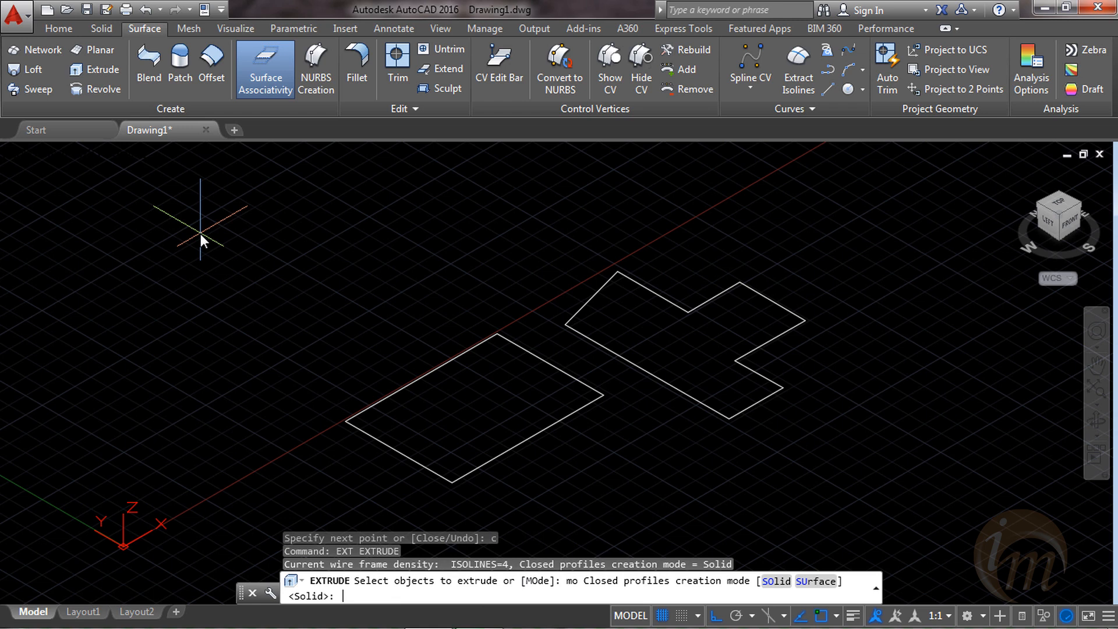
type("su")
key("Return")
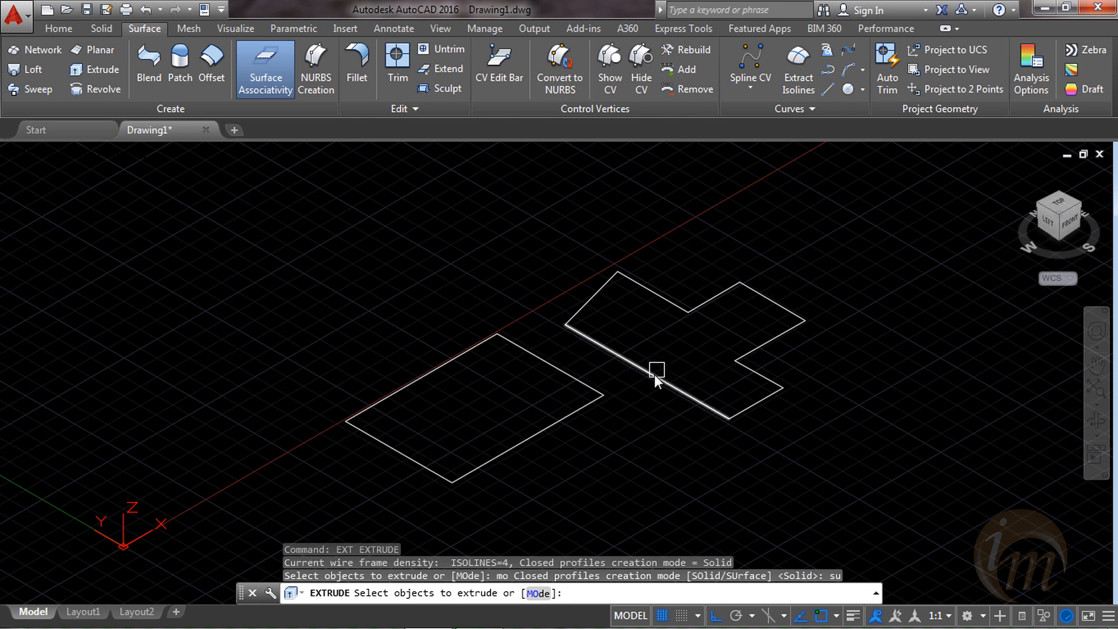
left_click(540, 435)
key("Return")
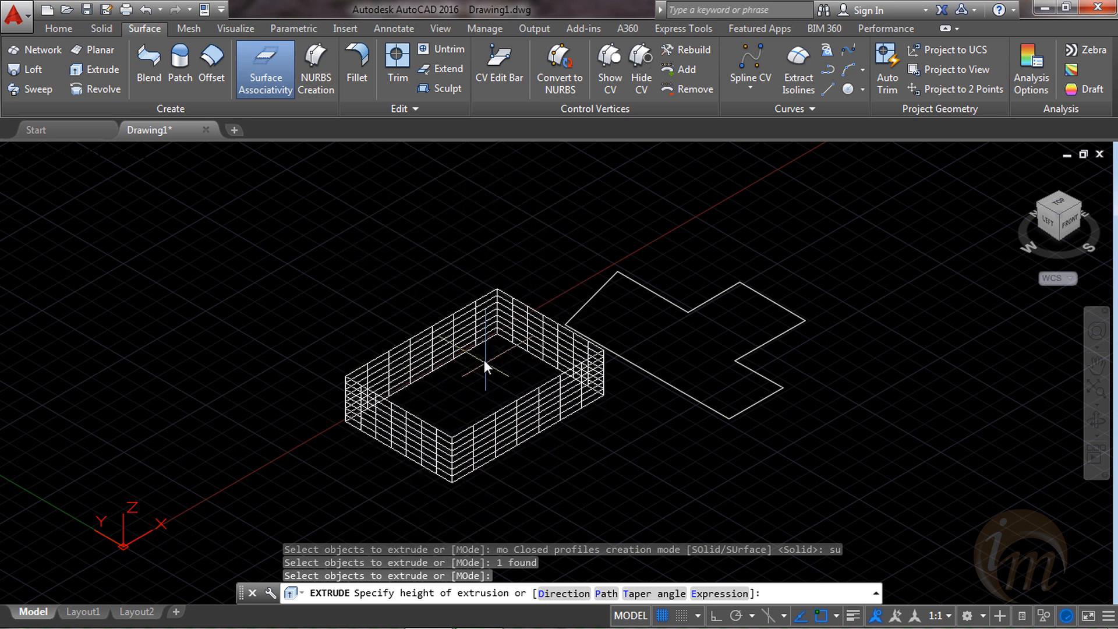
left_click(469, 286)
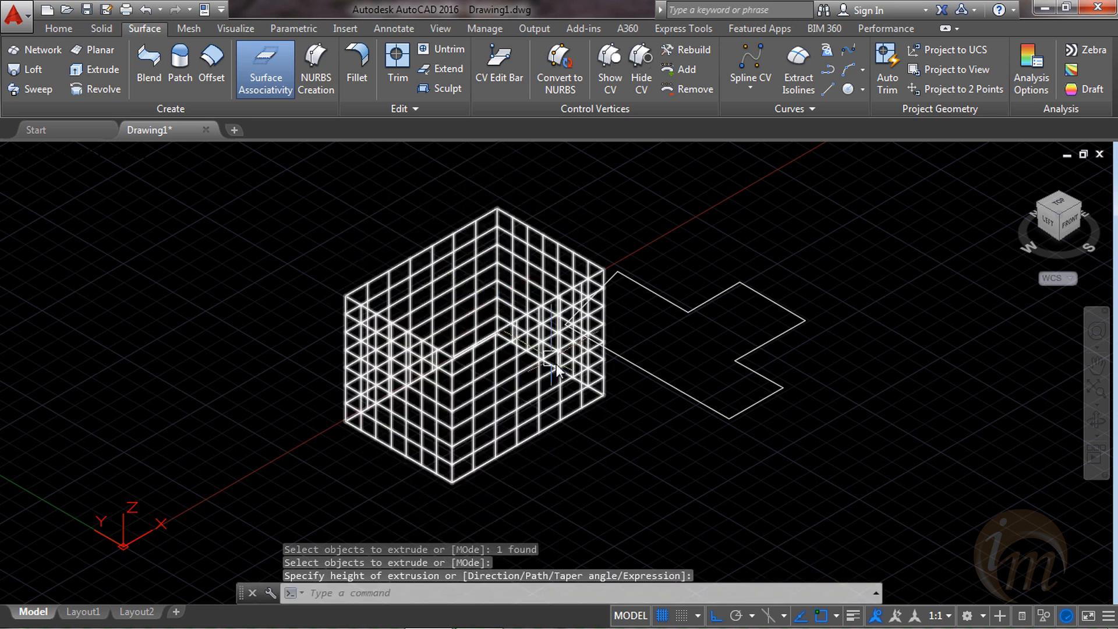
- Change the current visual style to Realistic
middle_click_drag(600, 361, 564, 382, "shift")
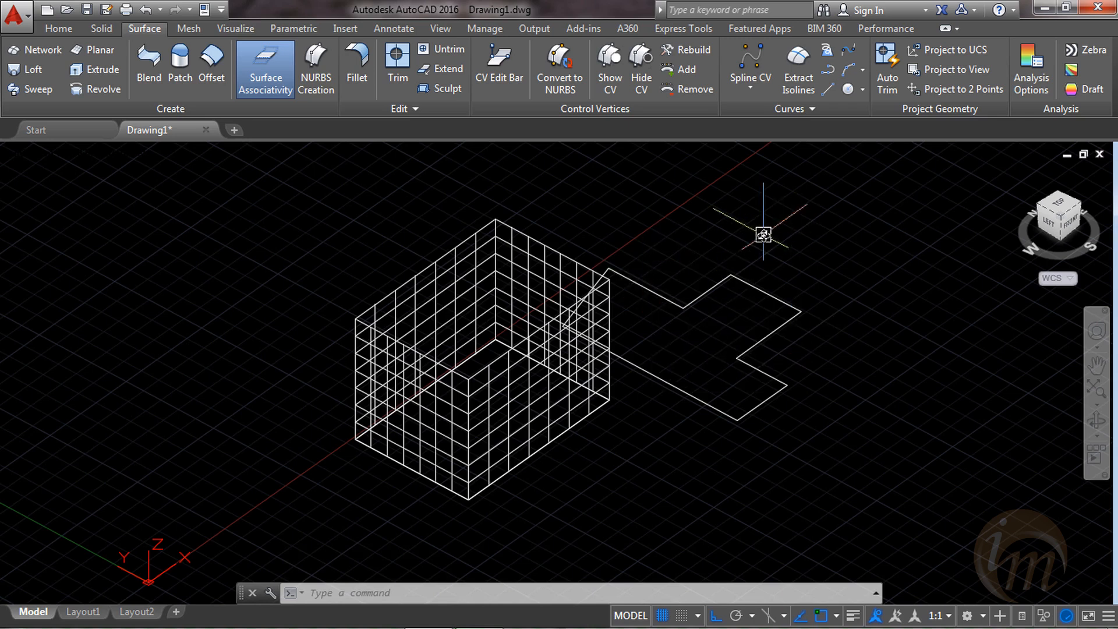
type("vs")
key("Return")
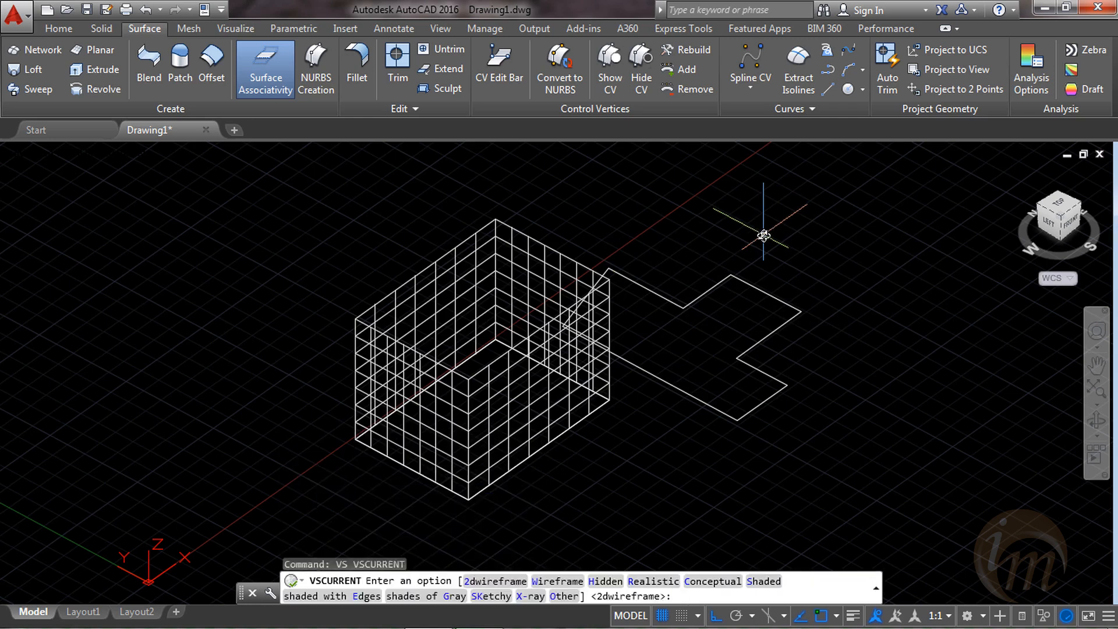
type("r")
key("Return")
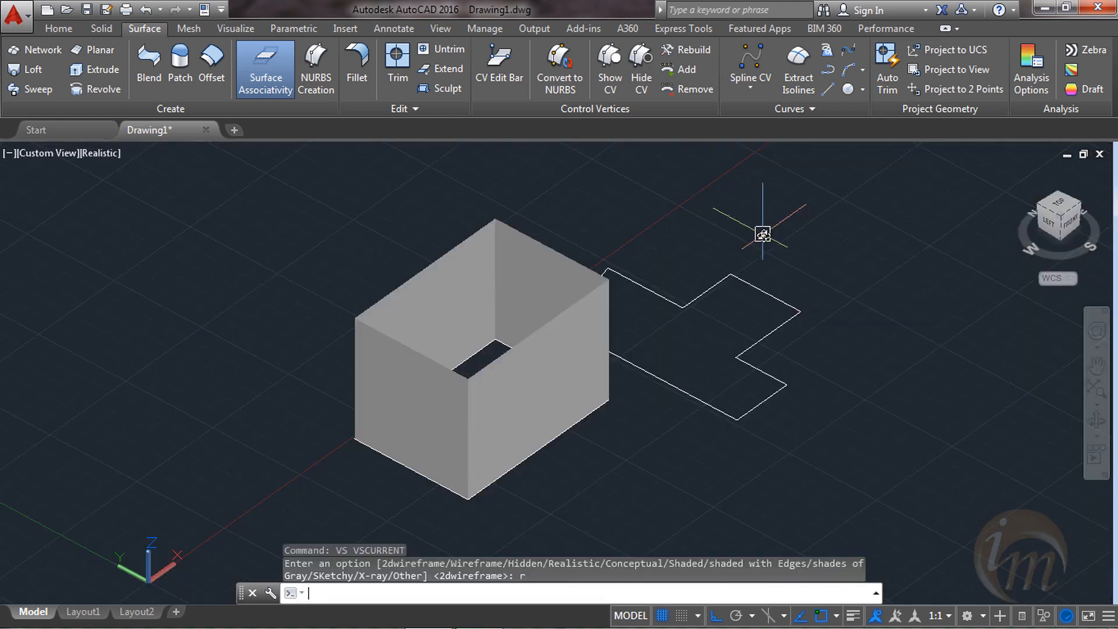
- Start a surface extrusion of five connected lines of the stepped outline, beginning with its longest edge, with the creation mode set to Surface
middle_click_drag(678, 292, 608, 367, "shift")
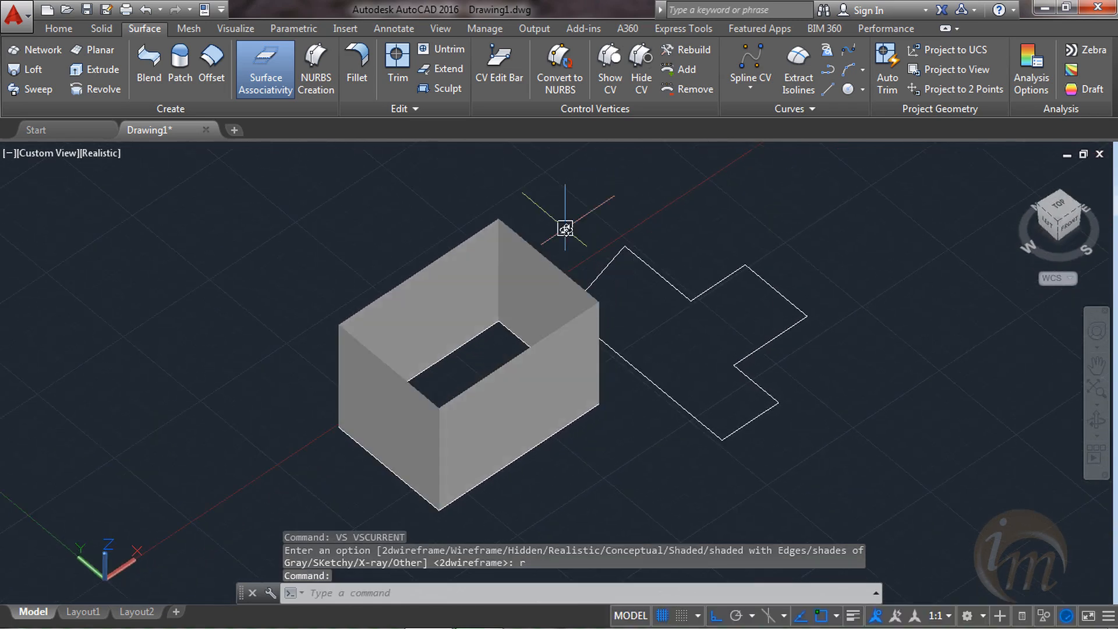
left_click(81, 70)
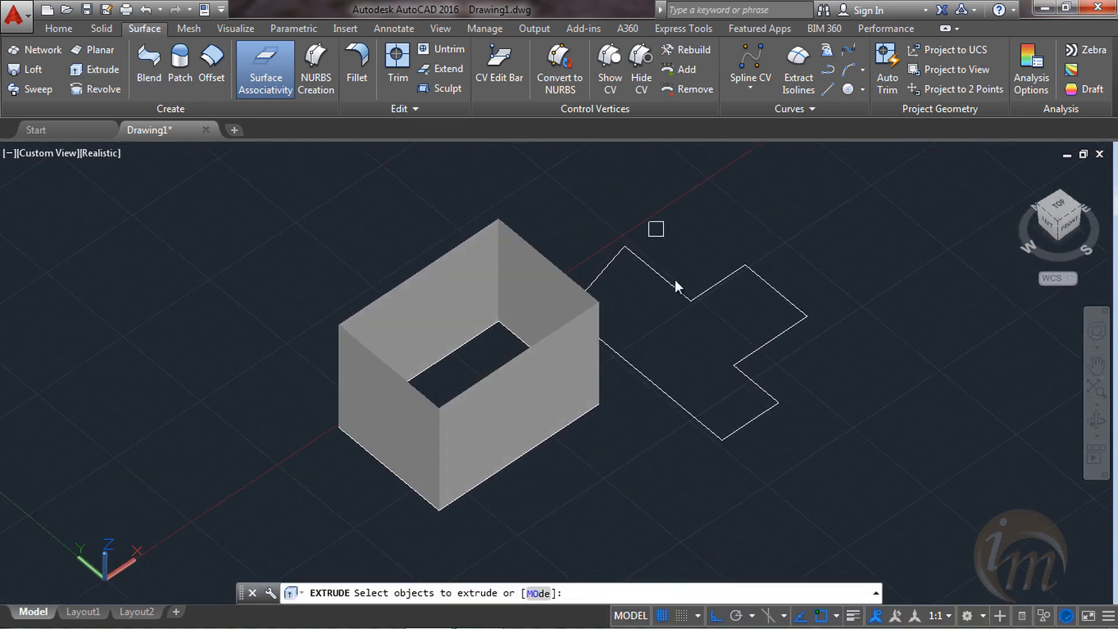
left_click(662, 384)
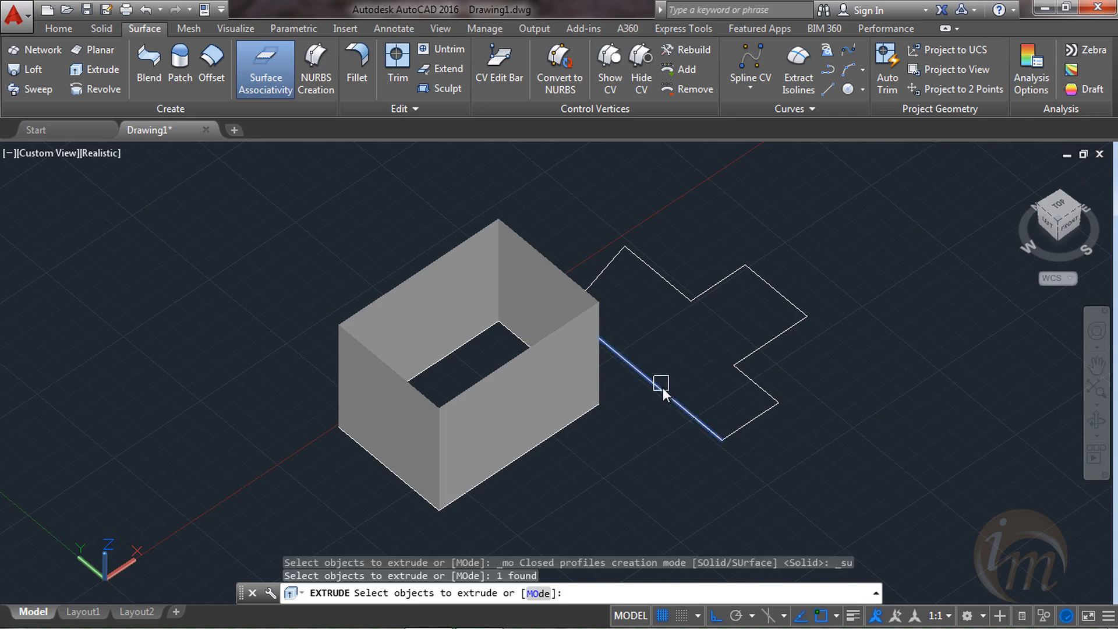
left_click(746, 427)
left_click(755, 385)
left_click(760, 343)
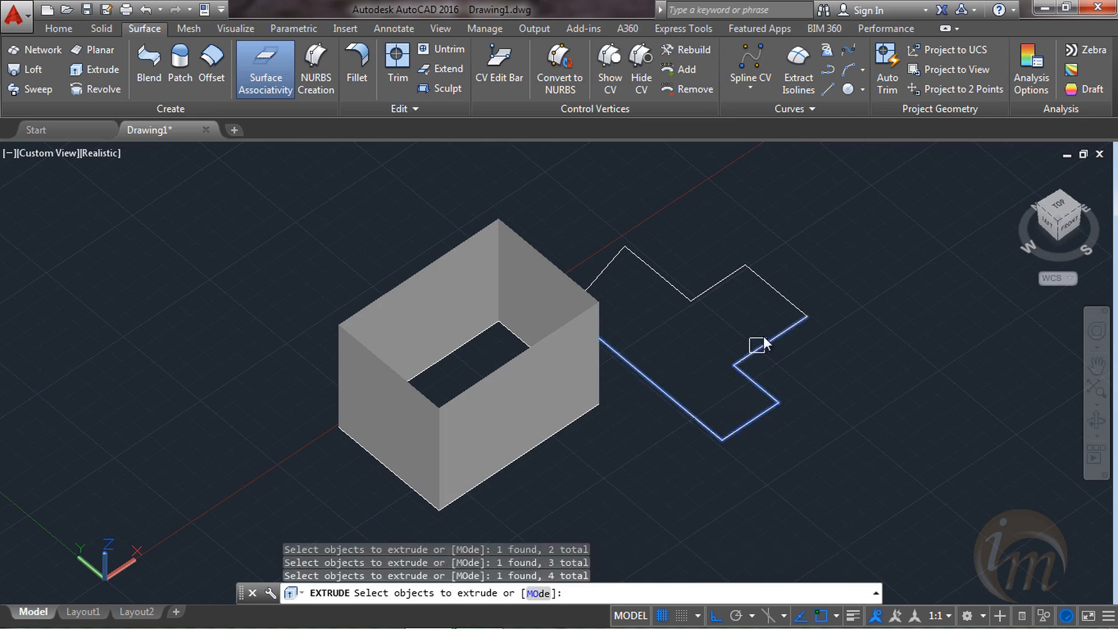
left_click(791, 300)
type("mo")
key("Return")
type("su")
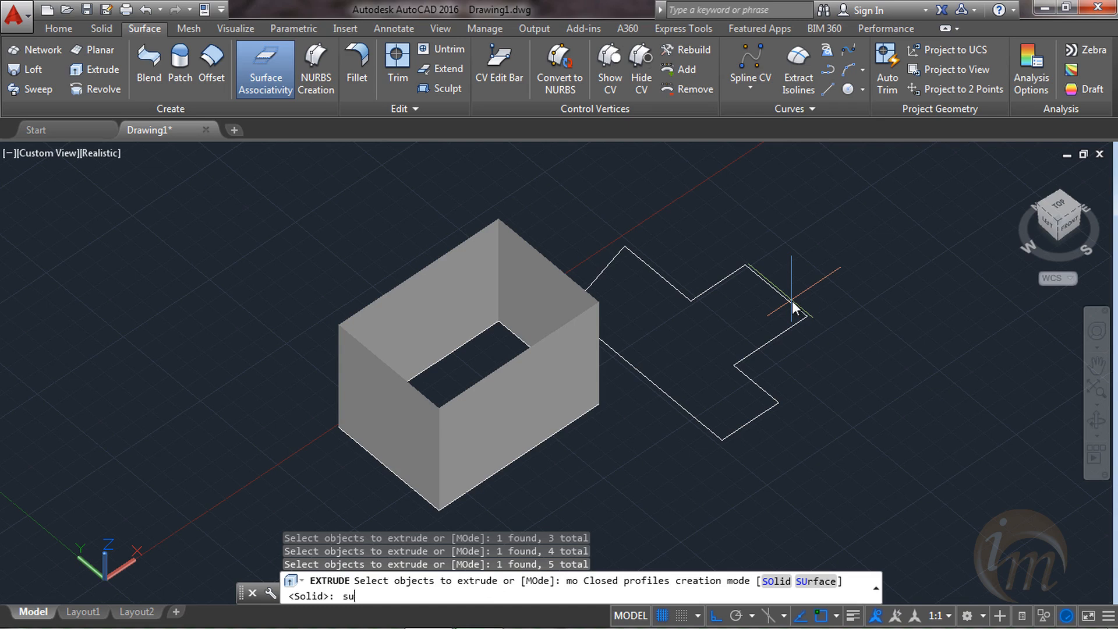
key("Return")
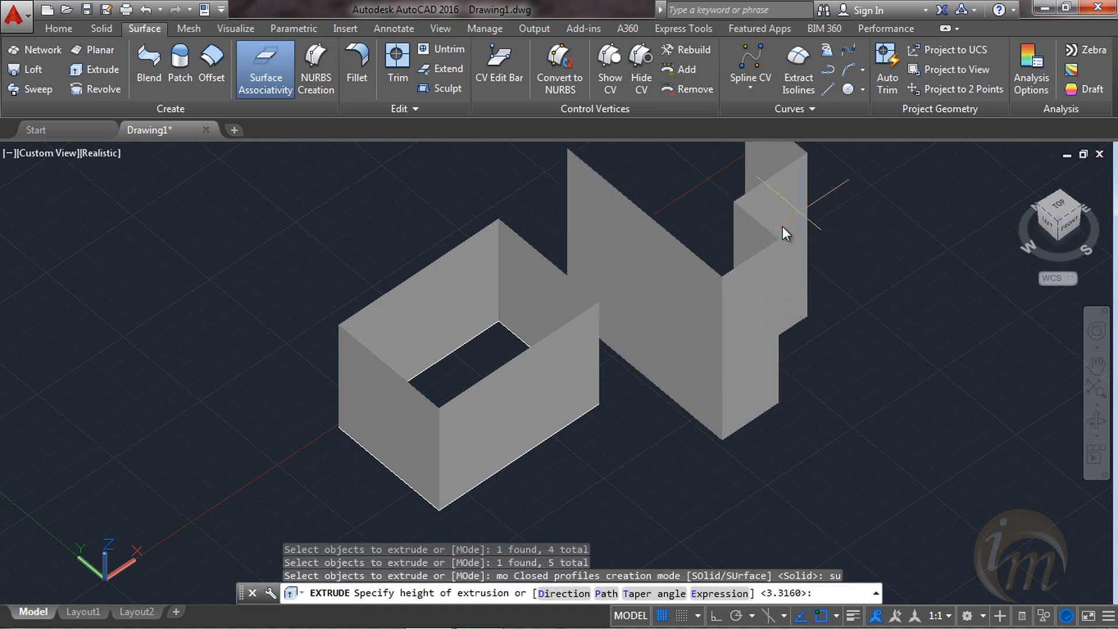
- Complete the extrusion of the five lines with a taper angle of 0 and a height expression of 5
middle_click_drag(708, 344, 716, 300, "shift")
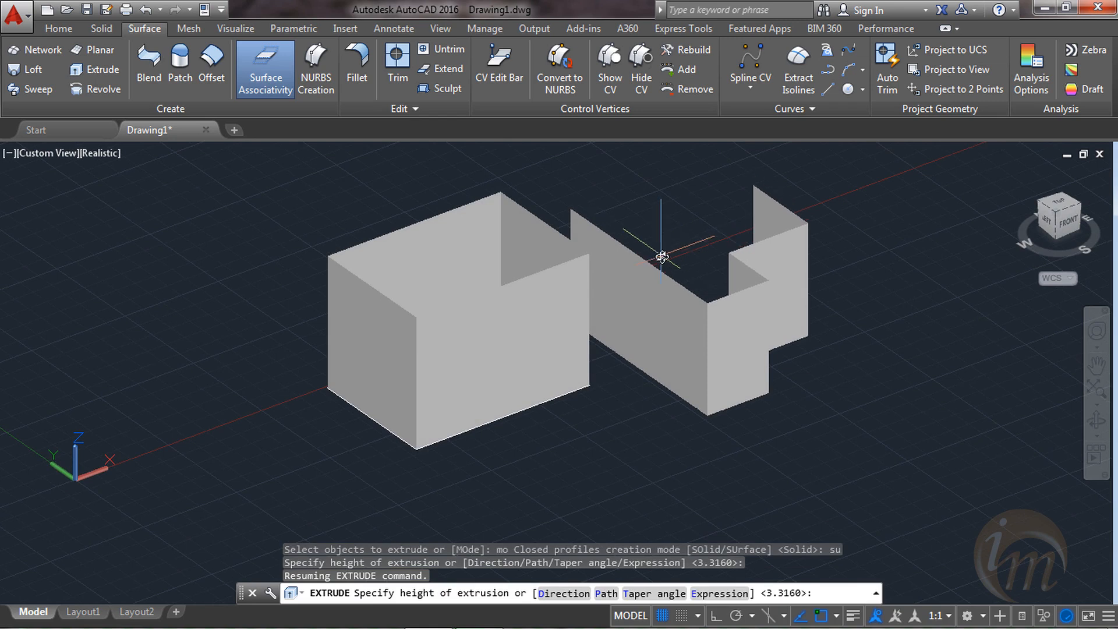
type("t")
key("Return")
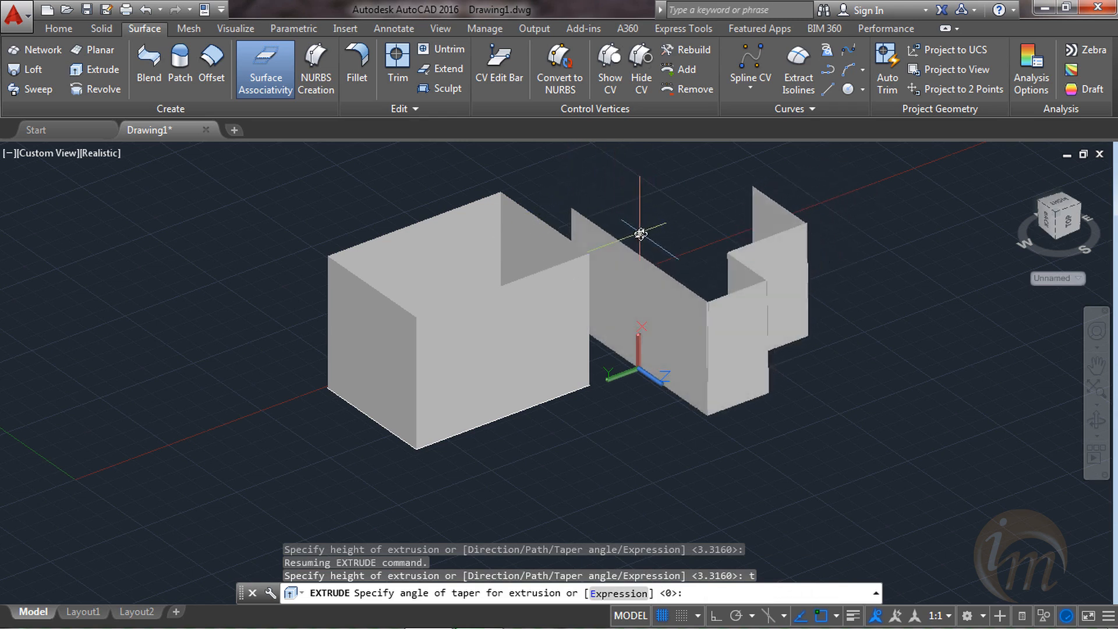
key("Return")
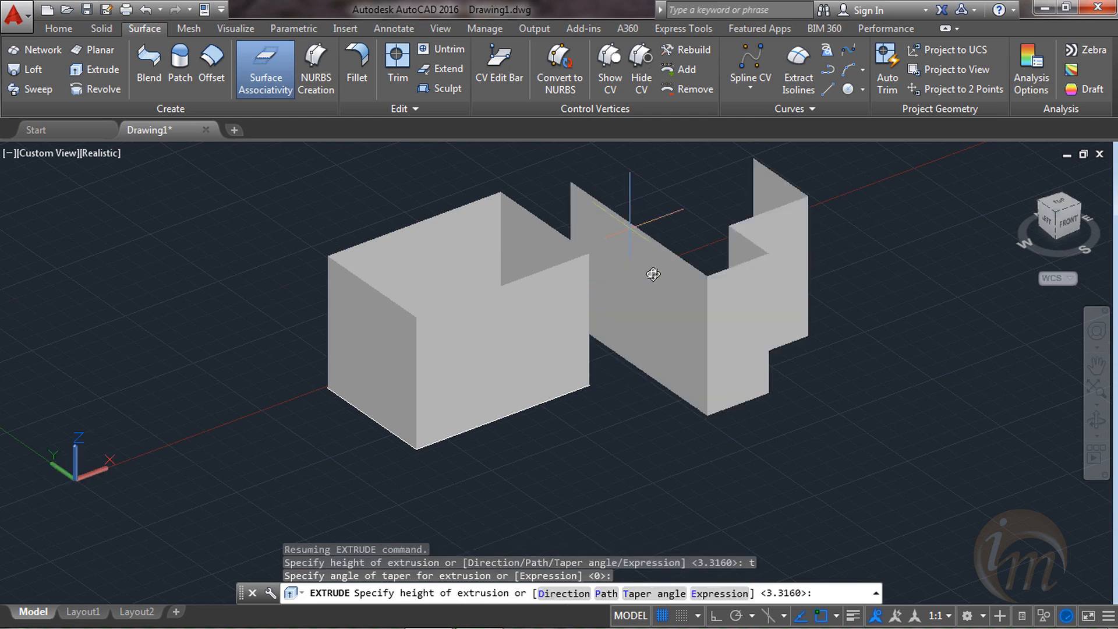
type("e")
key("Return")
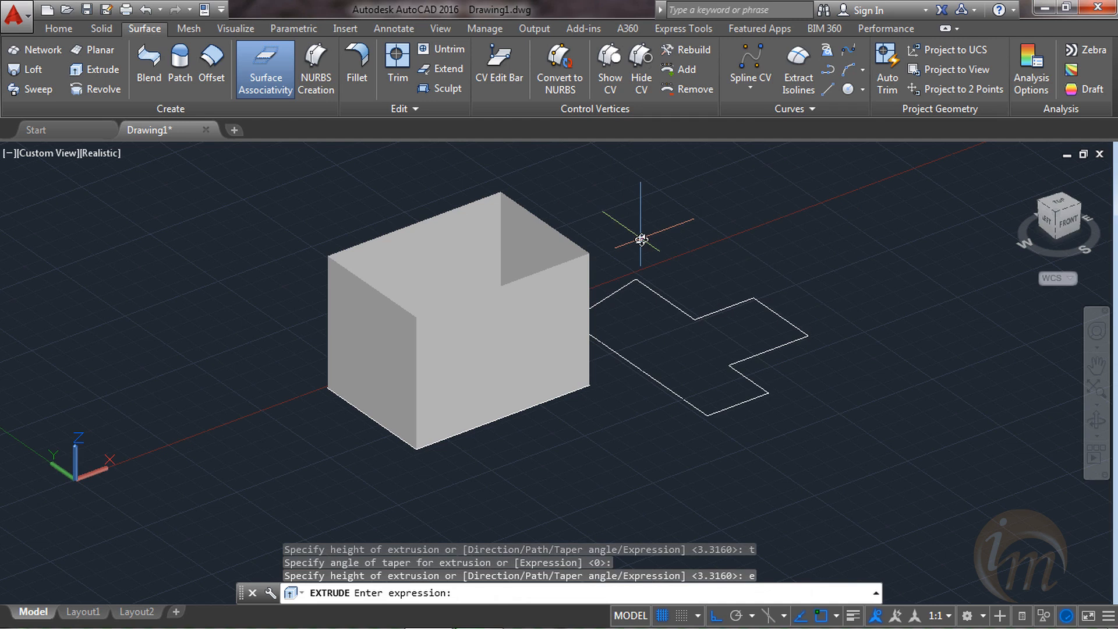
type("5")
key("Return")
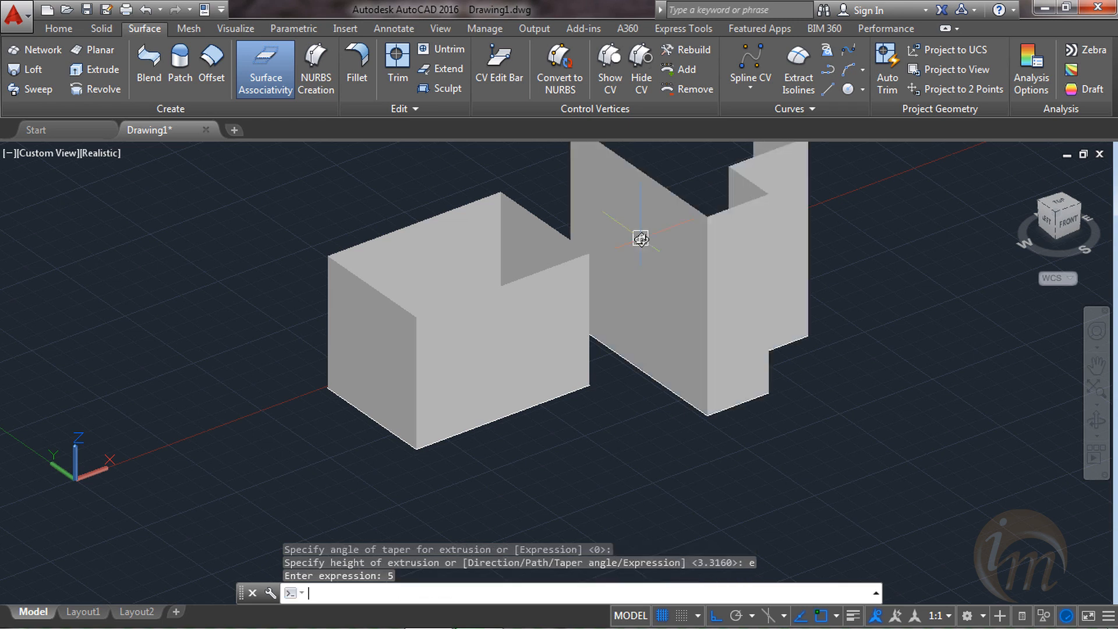
- Delete the extruded surface standing on the rectangle, keeping the rectangle itself
scroll(667, 289, "down", 3)
middle_click_drag(568, 314, 617, 323, "shift")
scroll(608, 329, "up", 4)
left_click(554, 320)
key("Delete")
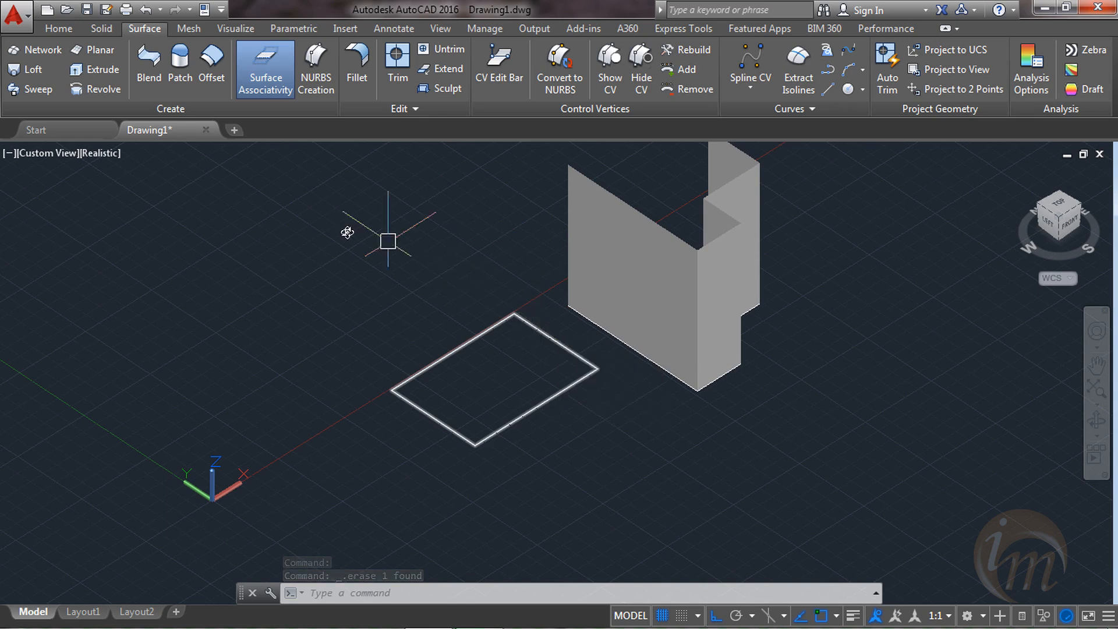
- Start extruding the rectangle again with the closed profile creation mode set to Surface
left_click(74, 76)
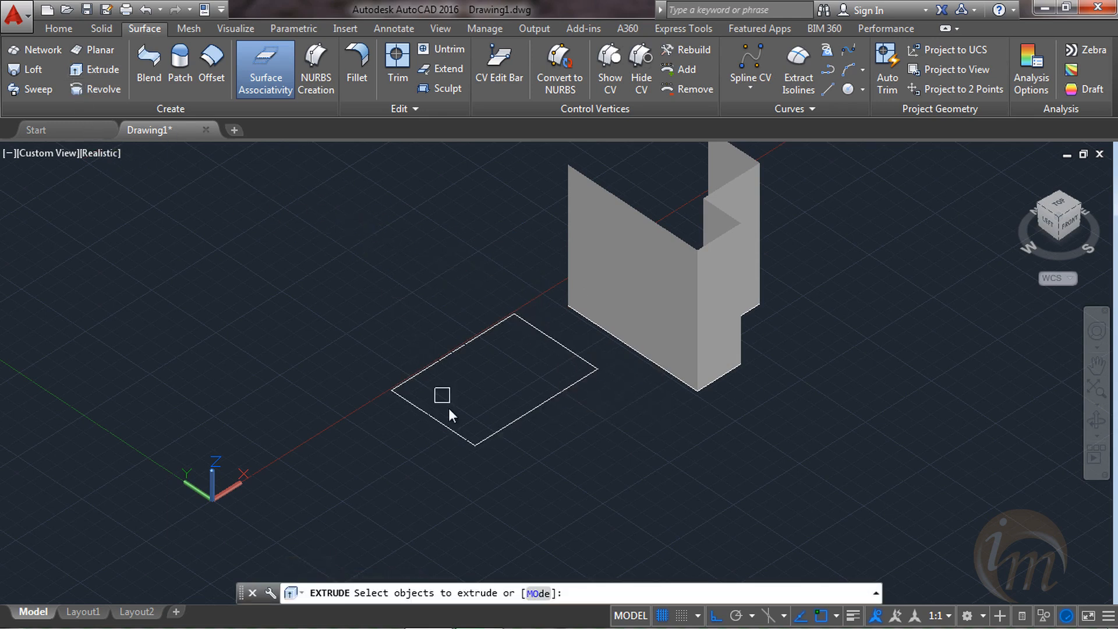
type("mo")
key("Return")
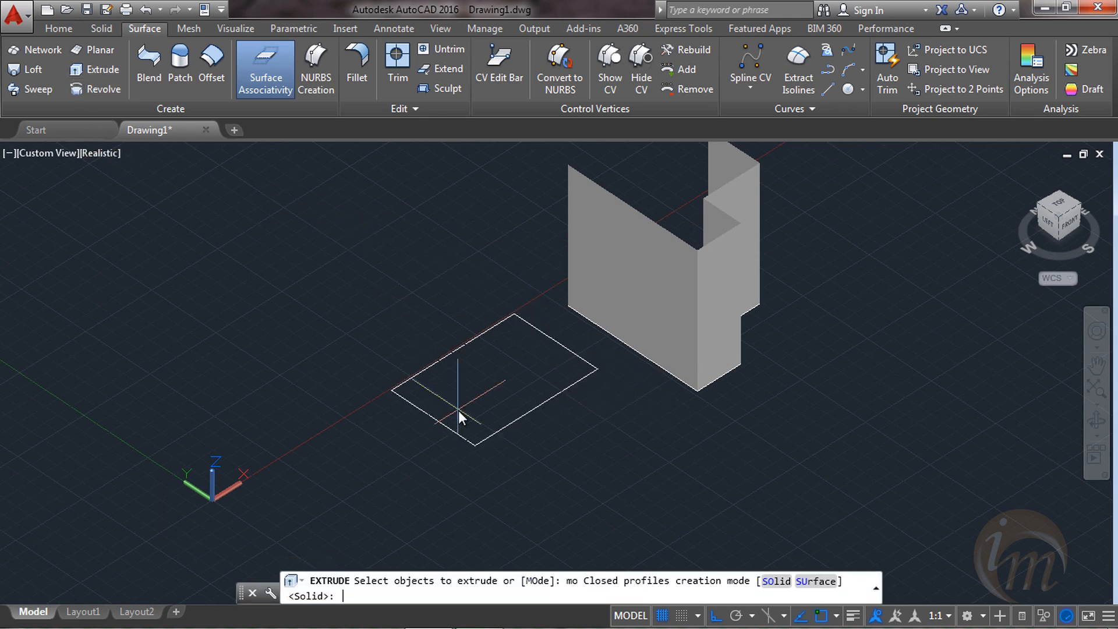
type("su")
key("Return")
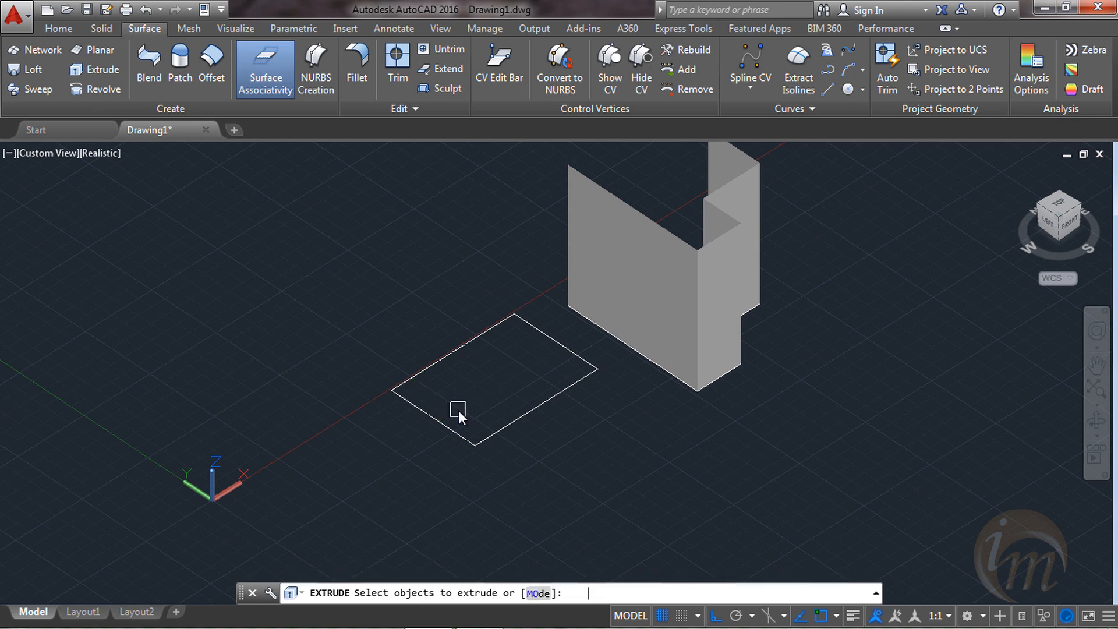
left_click(442, 367)
key("Return")
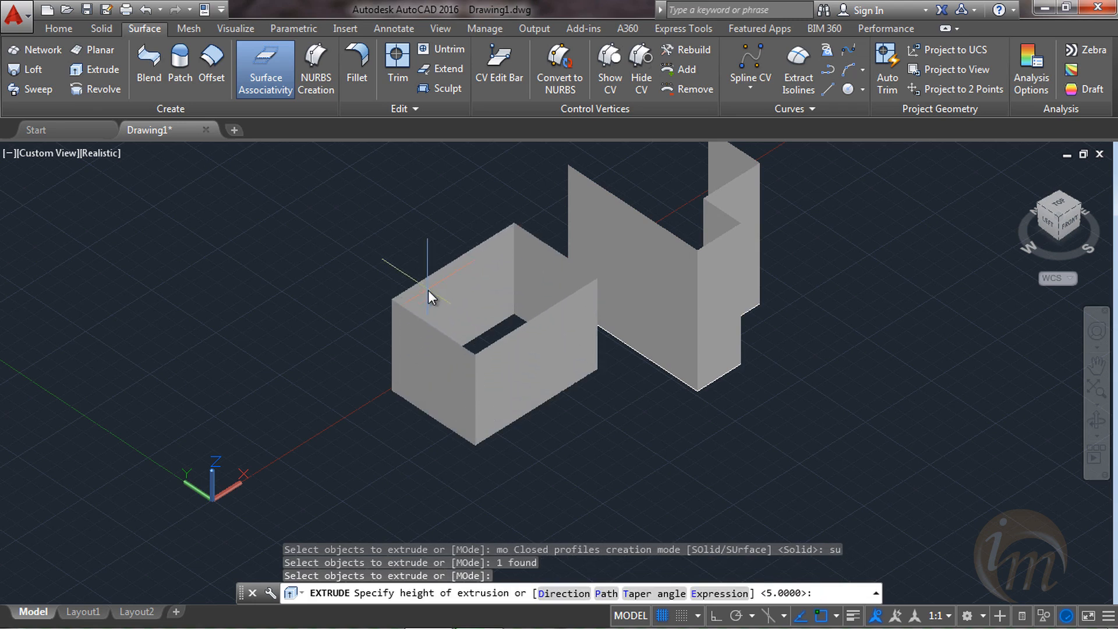
- Extrude the rectangle with a 6-degree taper, taking the direction from the bottom to the top of the stepped surface's front vertical edge
type("t")
key("Return")
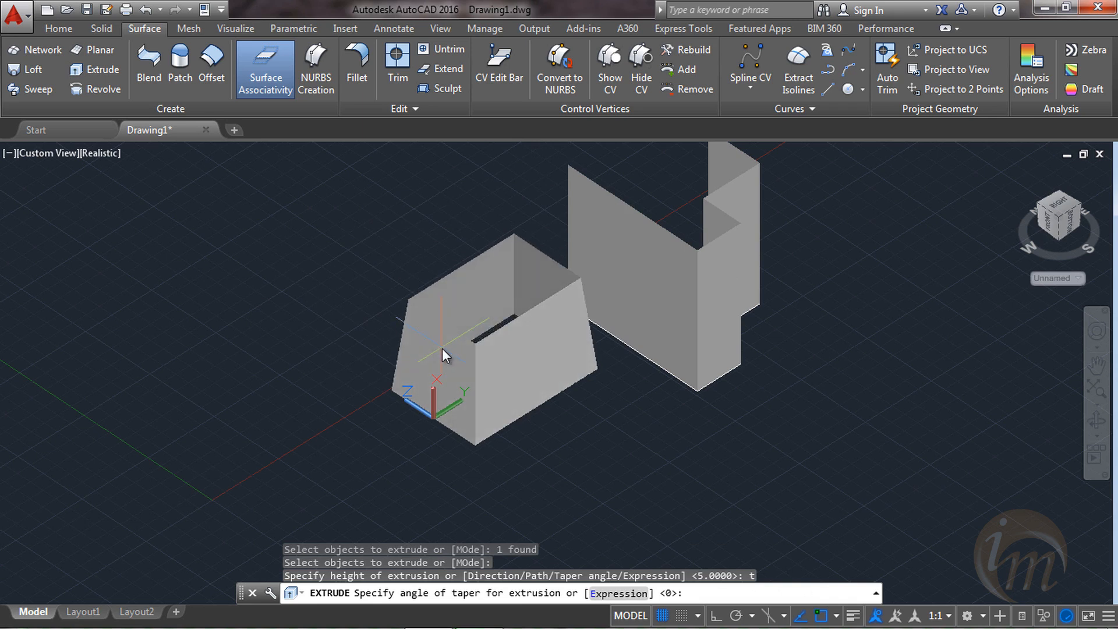
type("6")
key("Return")
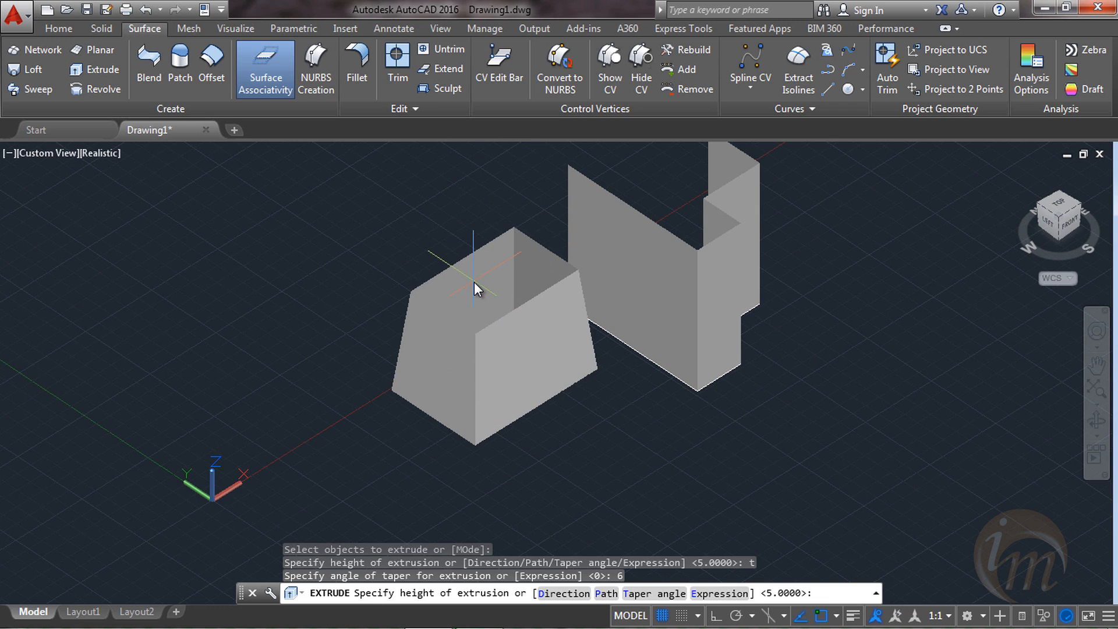
type("d")
key("Return")
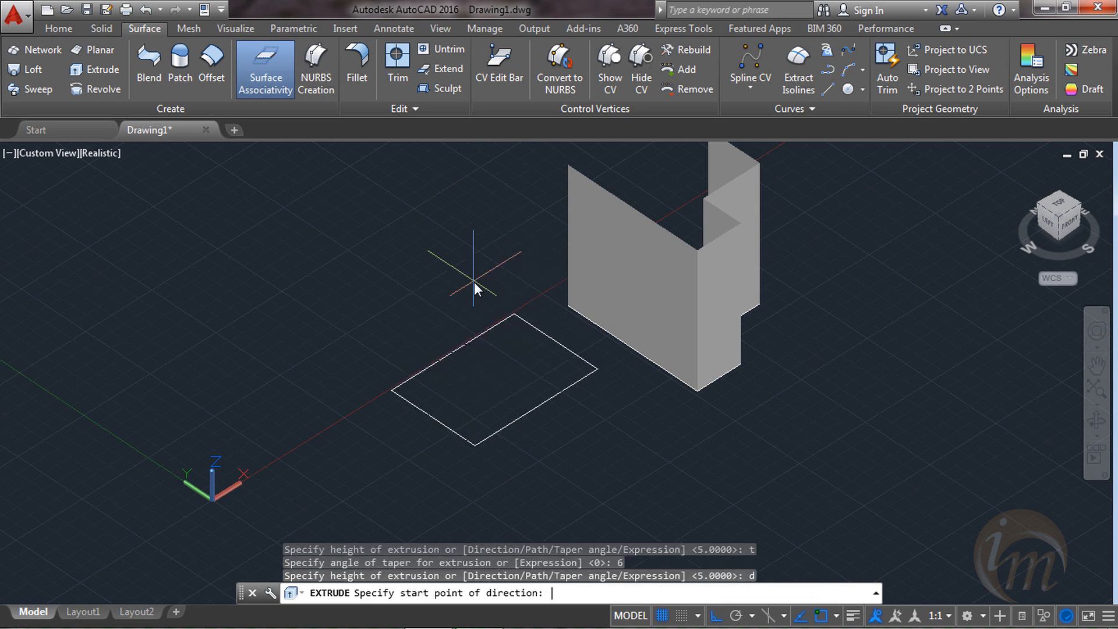
left_click(698, 387)
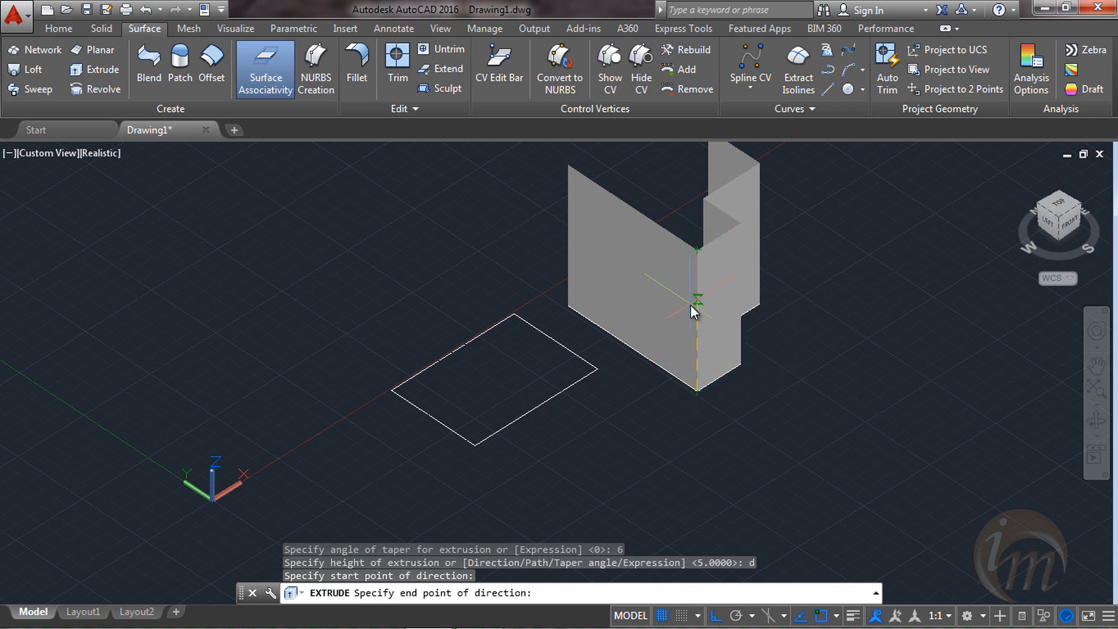
left_click(698, 253)
middle_click_drag(675, 450, 606, 465, "shift")
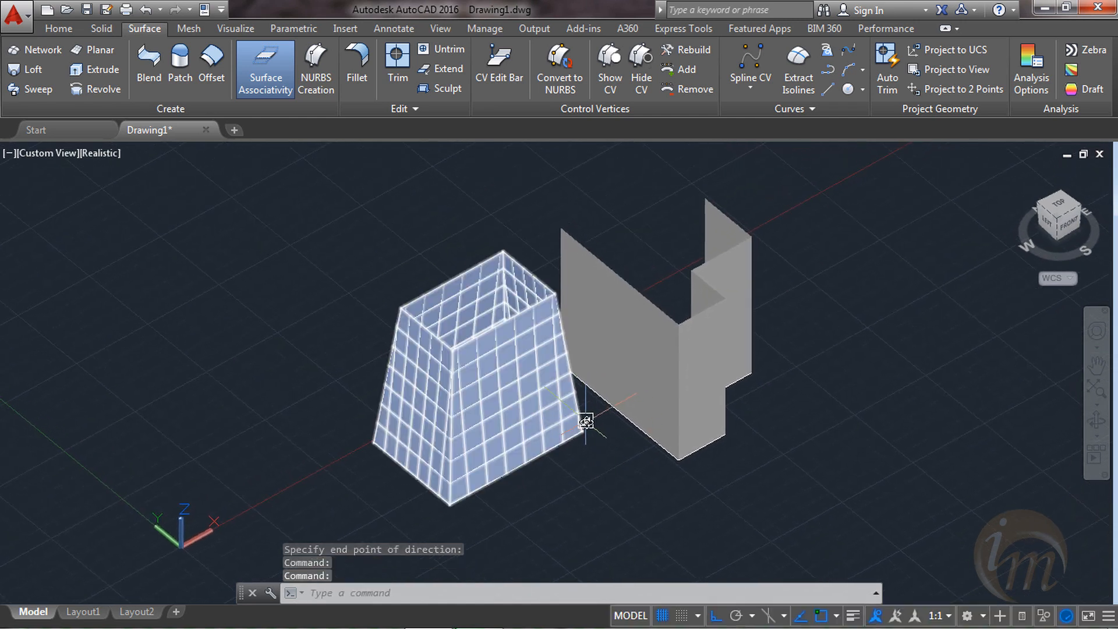
- Delete the stepped extruded surface and the tapered rectangle surface together with their source outlines
left_click(772, 457)
left_click(647, 359)
key("Delete")
left_click(612, 416)
left_click(499, 362)
key("Delete")
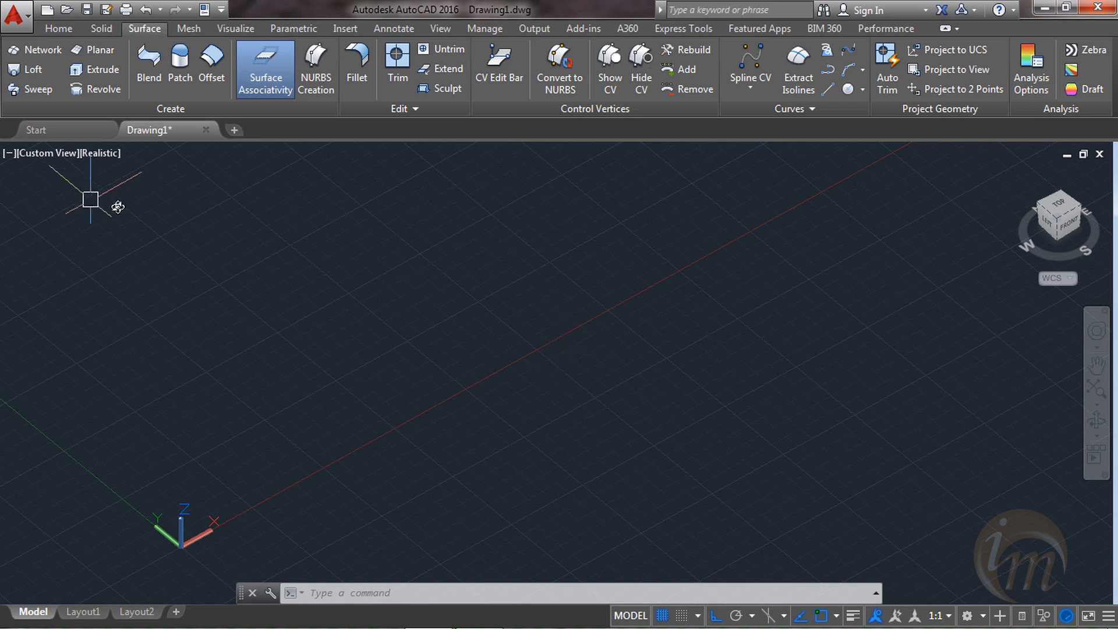
- In the top view, draw a vertical line below the X axis and continue with a slanted line down-left with Ortho off
left_click(1069, 213)
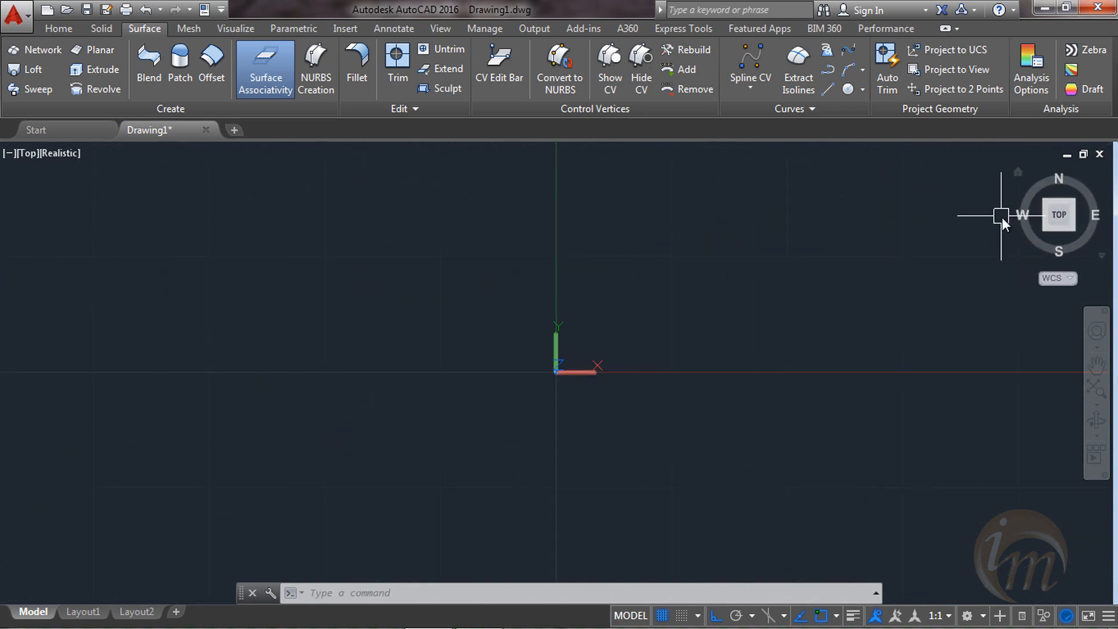
middle_click_drag(779, 336, 351, 355)
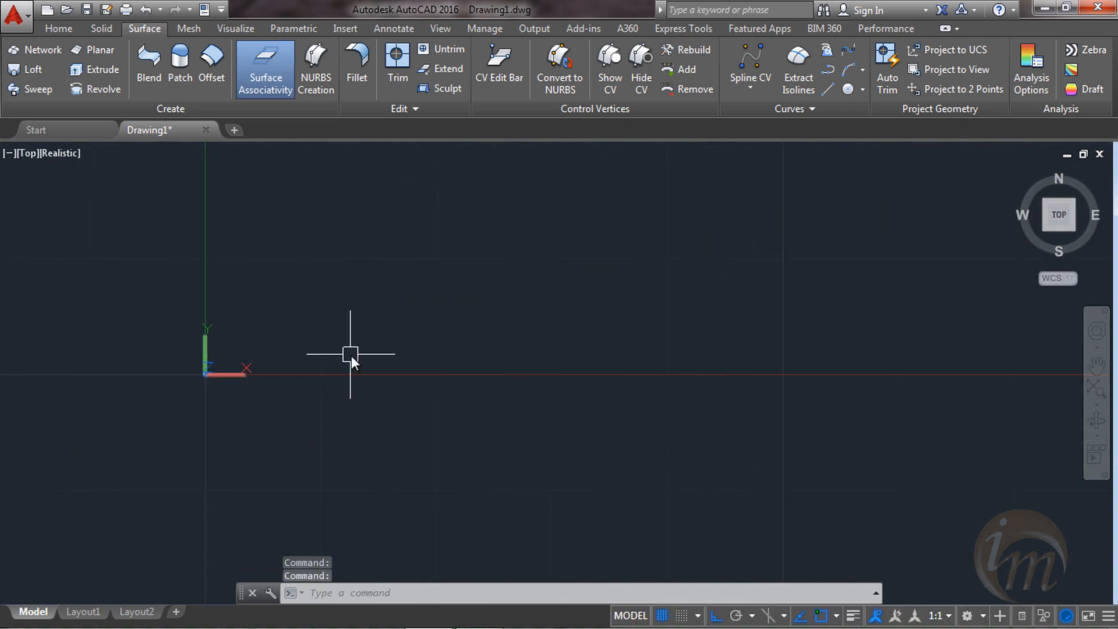
left_click(70, 32)
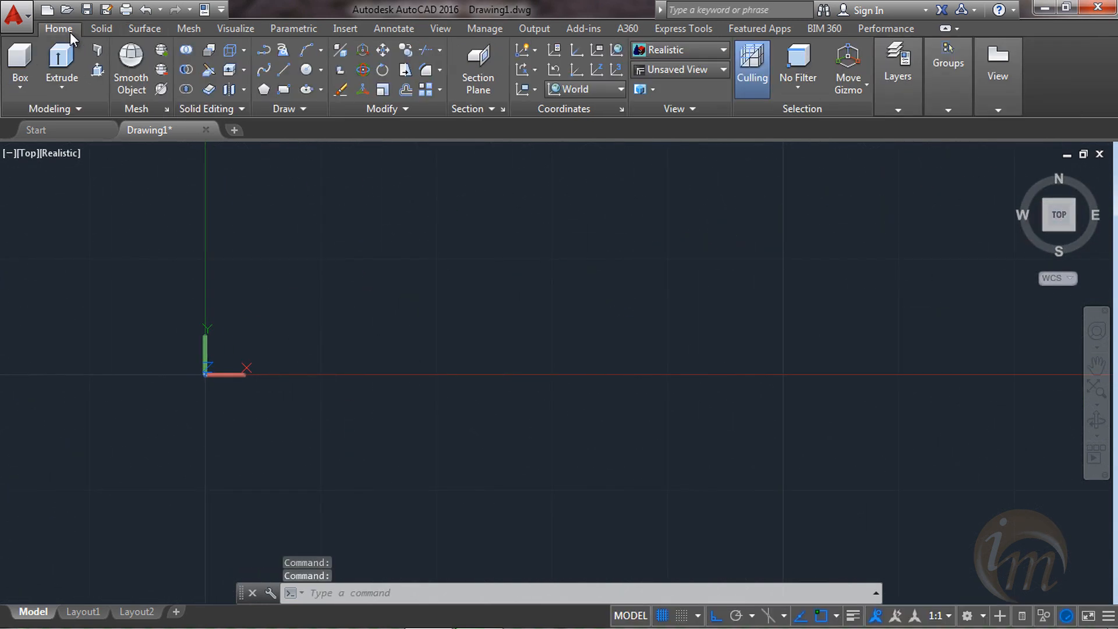
left_click(283, 70)
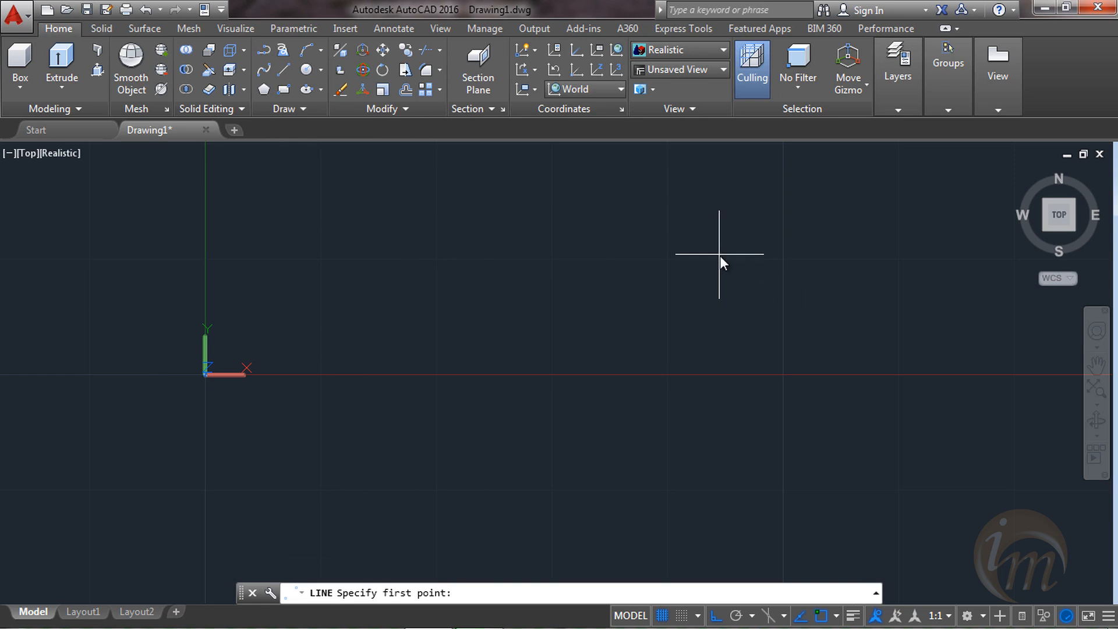
middle_click_drag(706, 382, 878, 306)
left_click(693, 320)
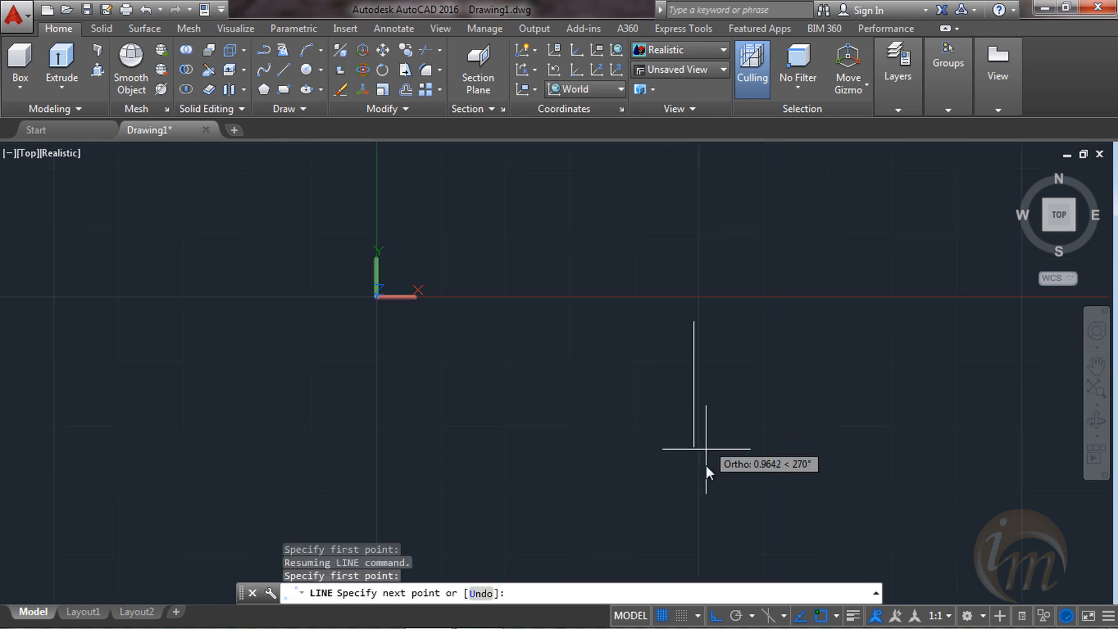
left_click(689, 415)
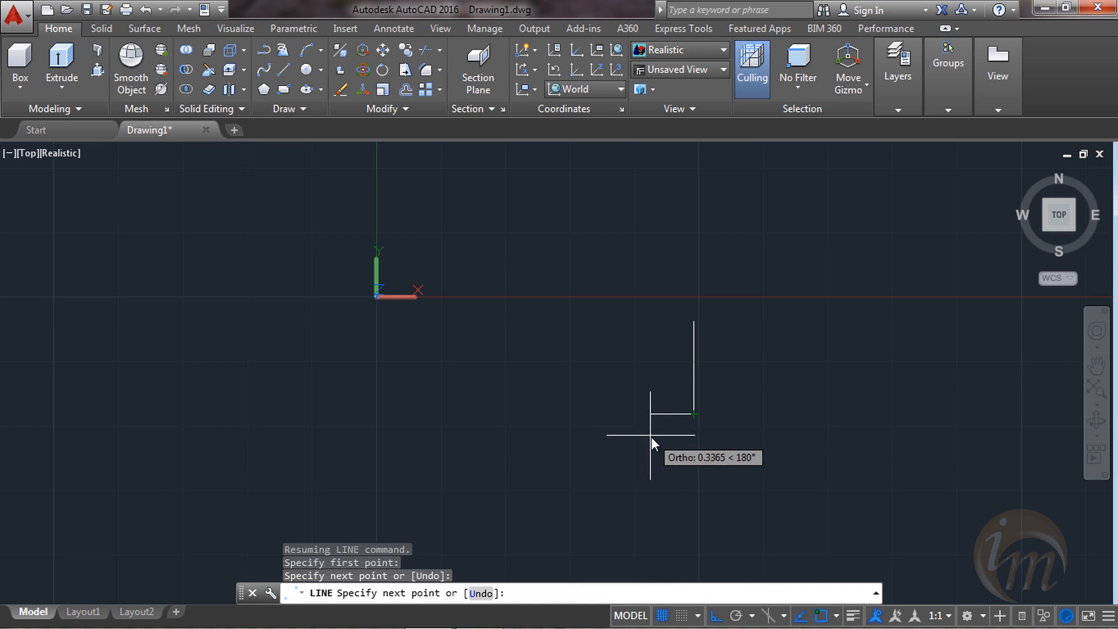
key("F8")
left_click(630, 502)
- Continue the line profile with a vertical segment, a short horizontal step leftward, another vertical segment and a short horizontal end segment
middle_click_drag(648, 487, 609, 345)
left_click(598, 449)
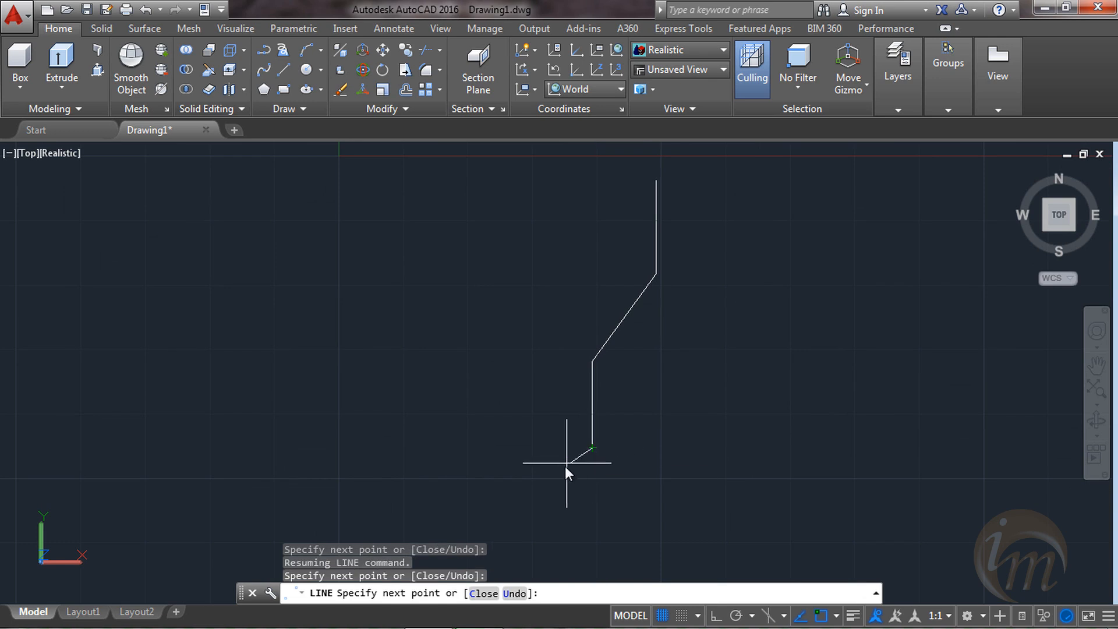
left_click(558, 448)
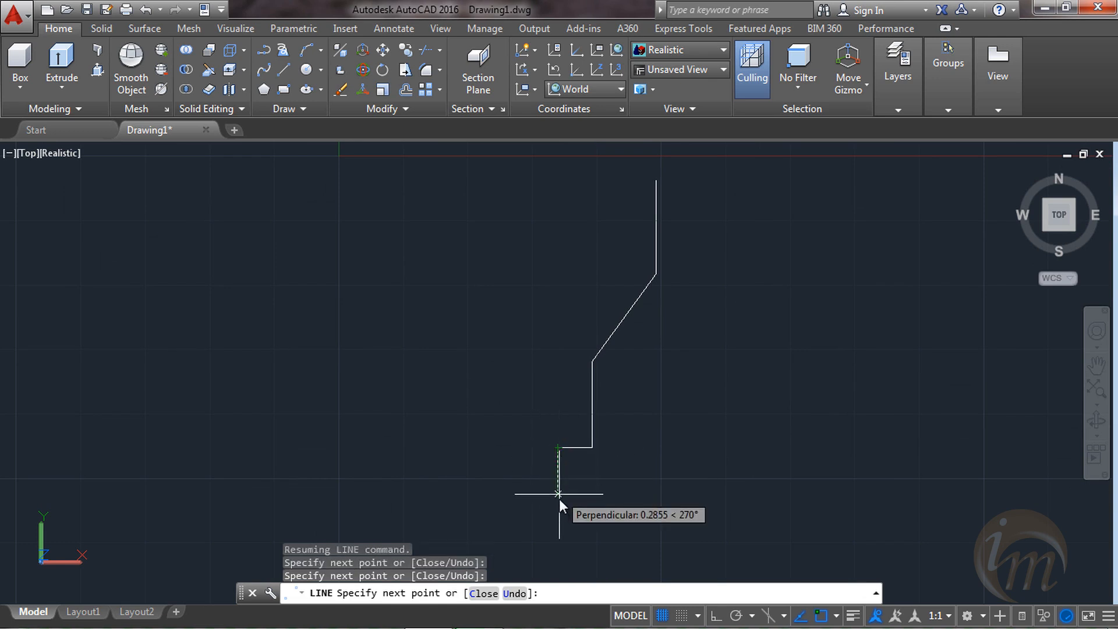
left_click(558, 504)
left_click(531, 504)
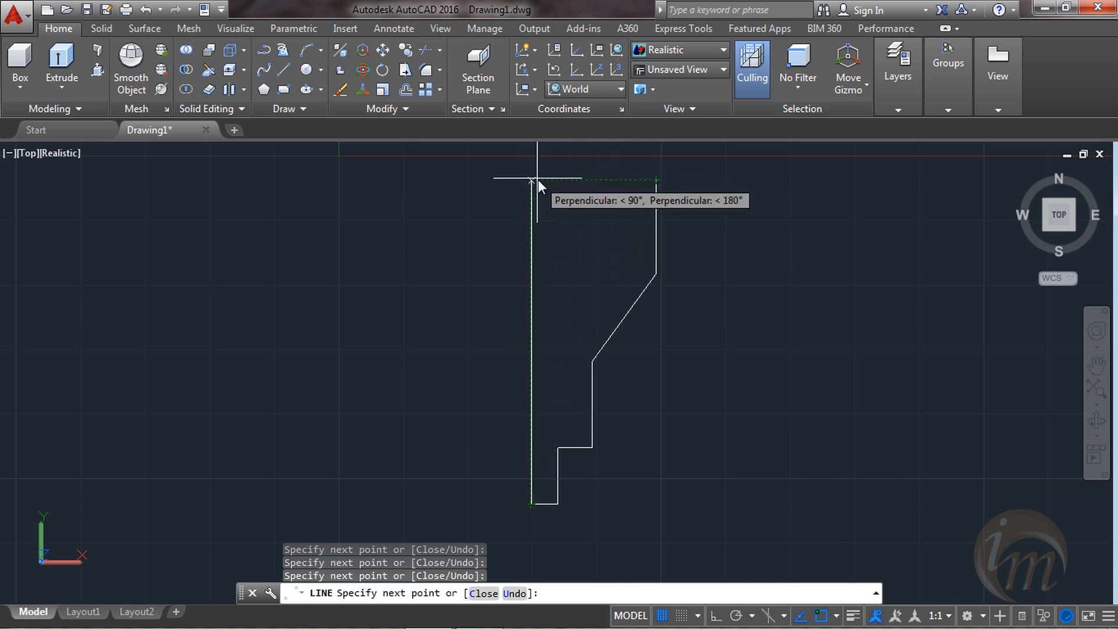
- Close the profile with a long vertical line up to the start height and a horizontal line to the start point
left_click(530, 180)
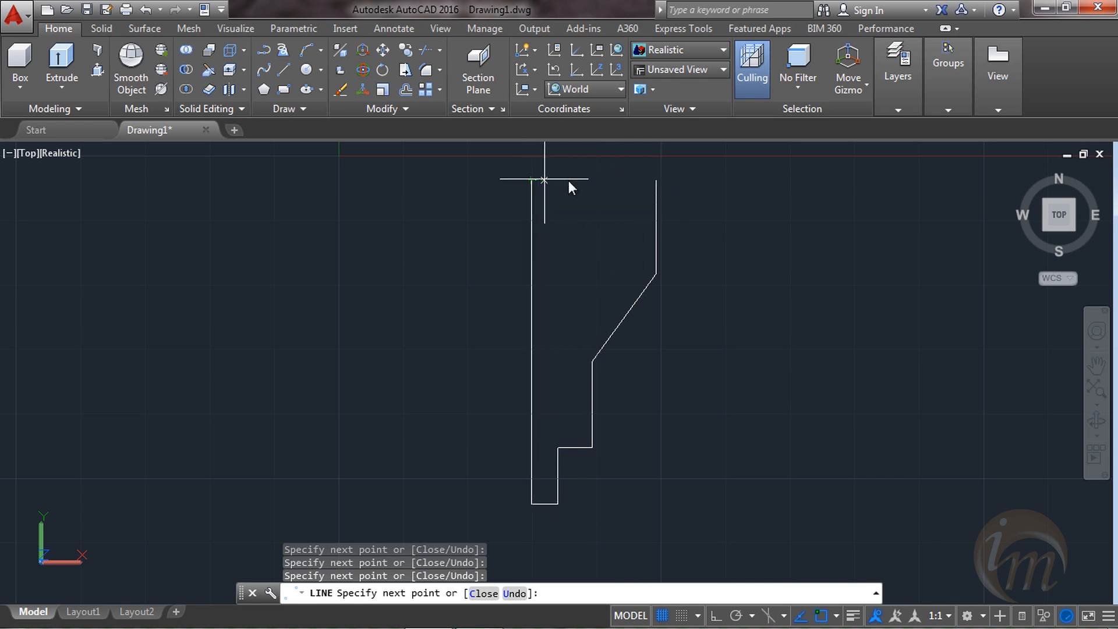
left_click(656, 180)
key("Escape")
middle_click_drag(711, 355, 760, 363)
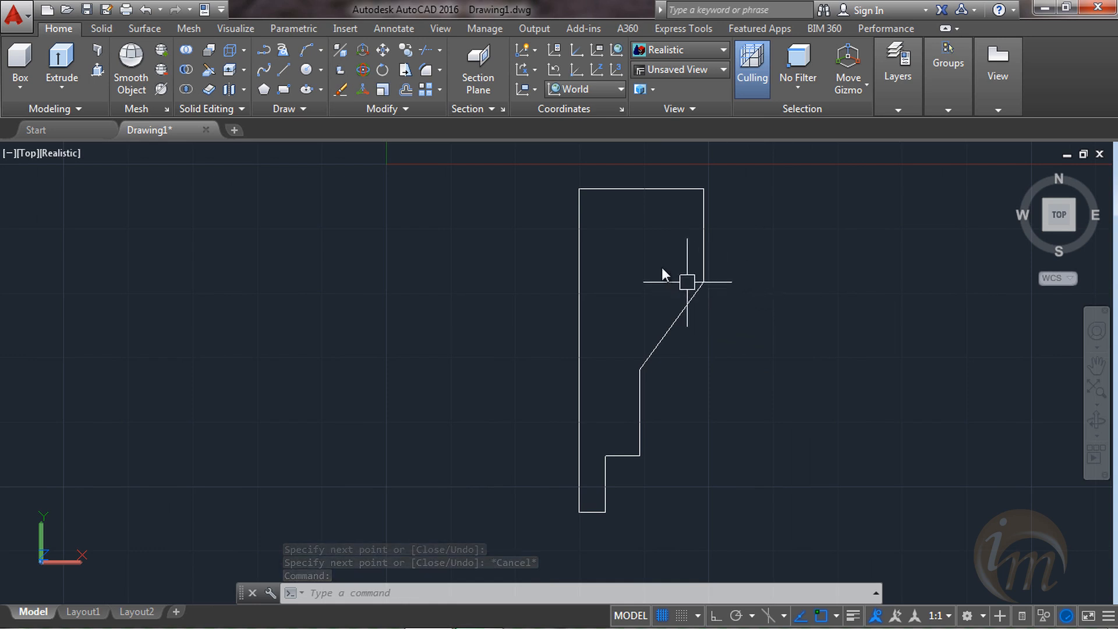
- Erase the long vertical line and the top horizontal line of the profile
left_click(585, 247)
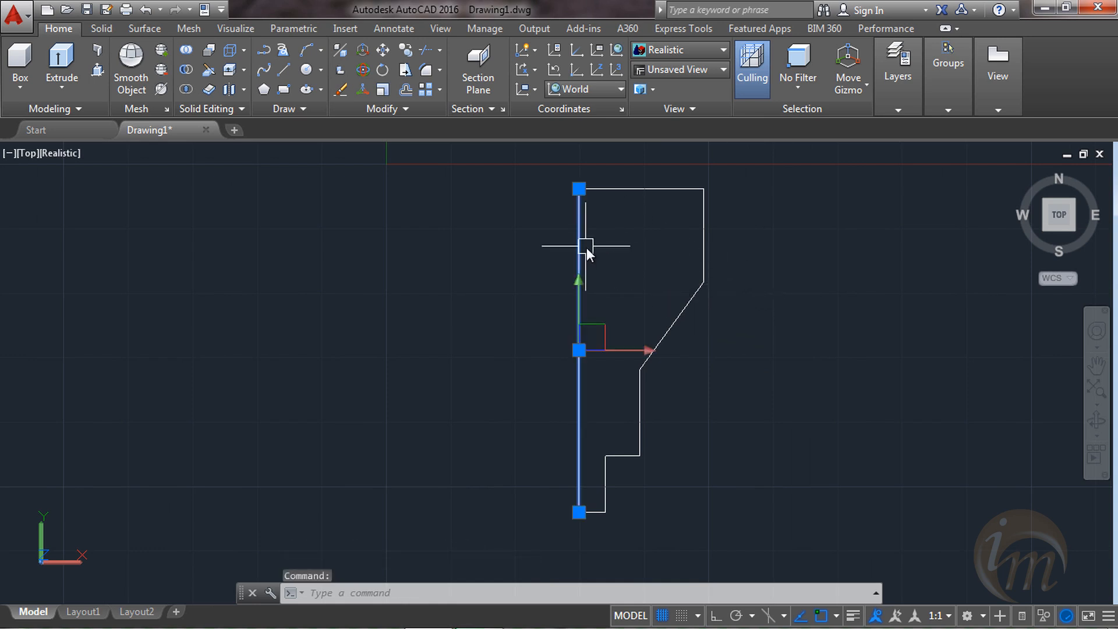
key("Delete")
left_click(606, 191)
key("Delete")
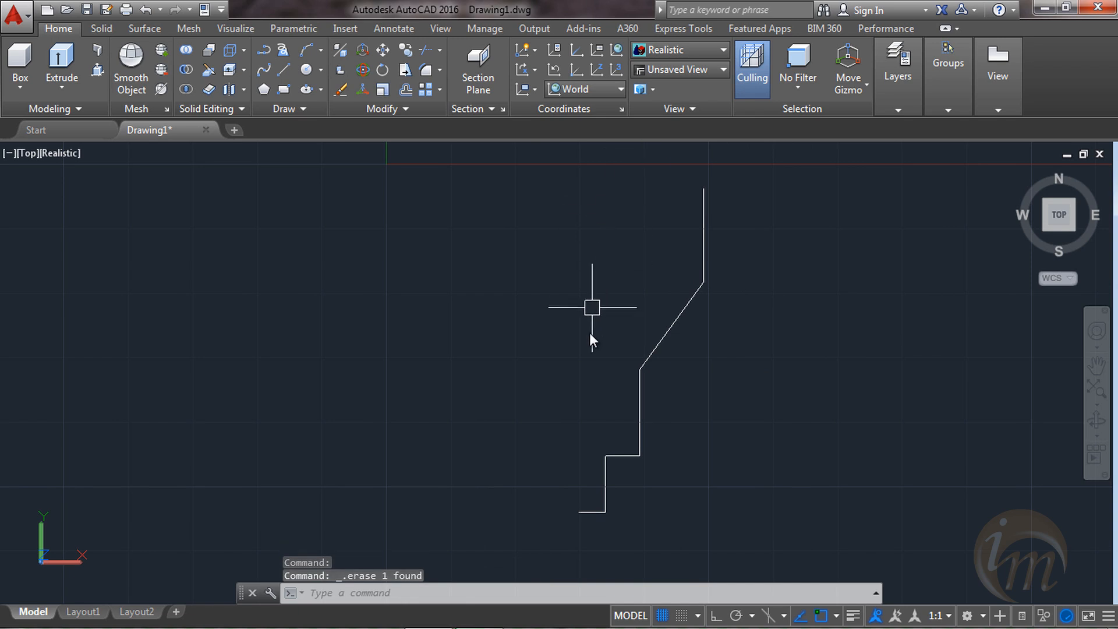
- Return to the home 3D view and switch it to parallel projection
left_click(1016, 172)
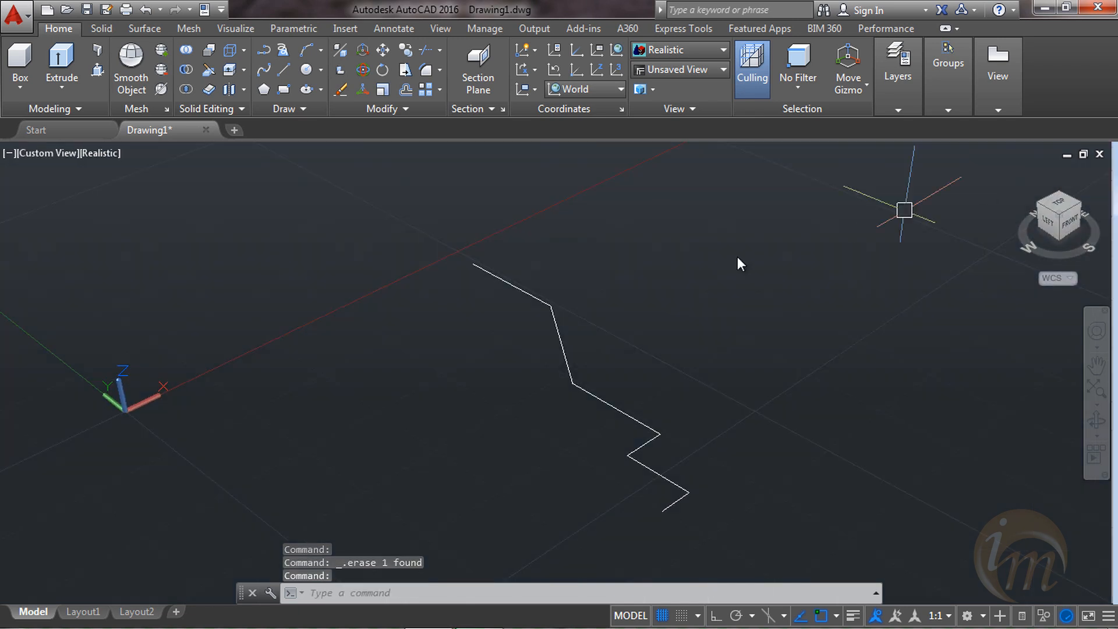
right_click(1047, 217)
left_click(1019, 248)
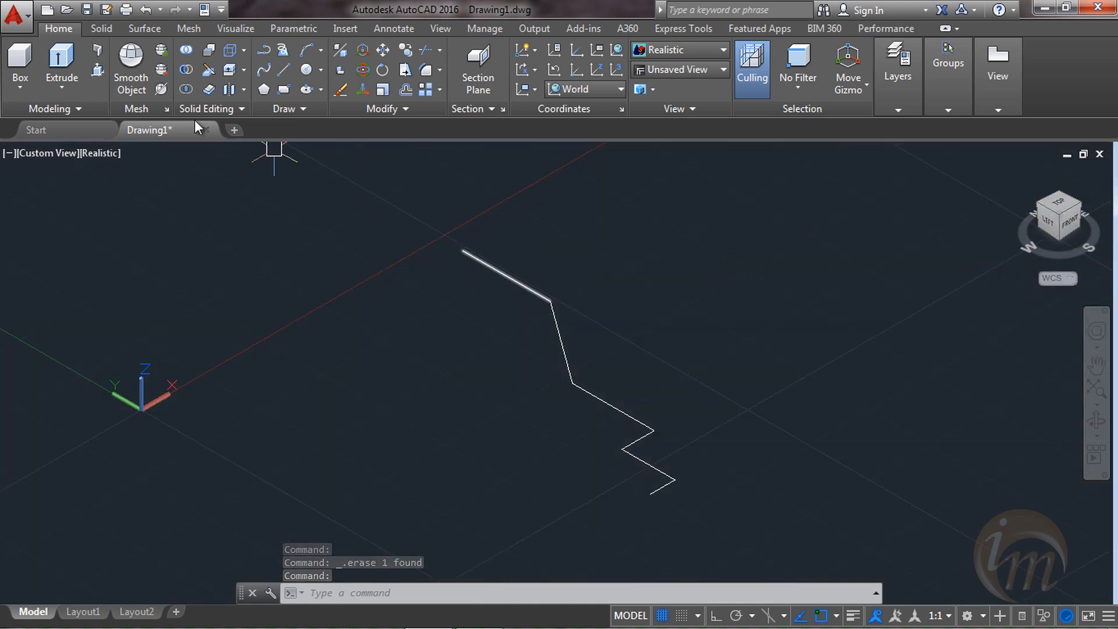
- Draw a separate straight axis line from the open end of the profile's short end segment, running parallel to the Y axis
left_click(283, 69)
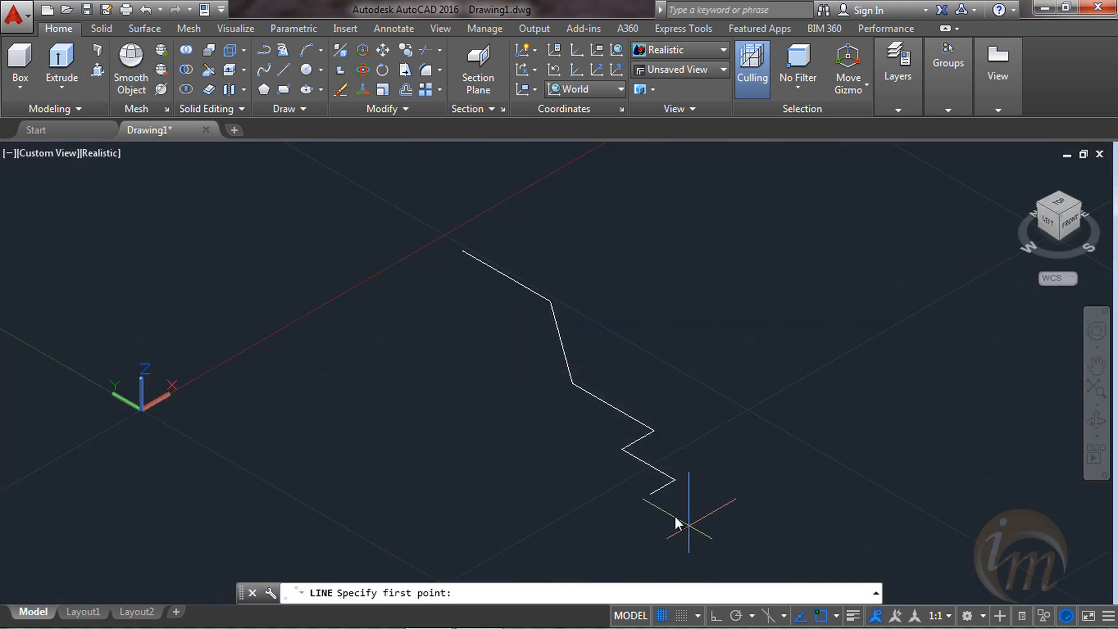
left_click(650, 494)
left_click(538, 430)
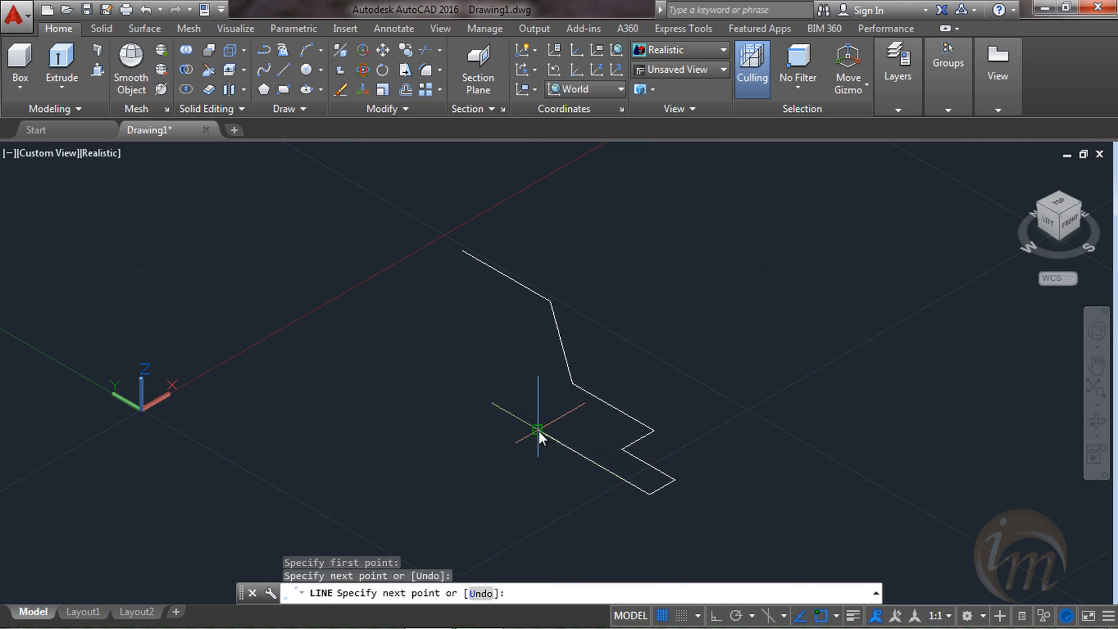
key("Return")
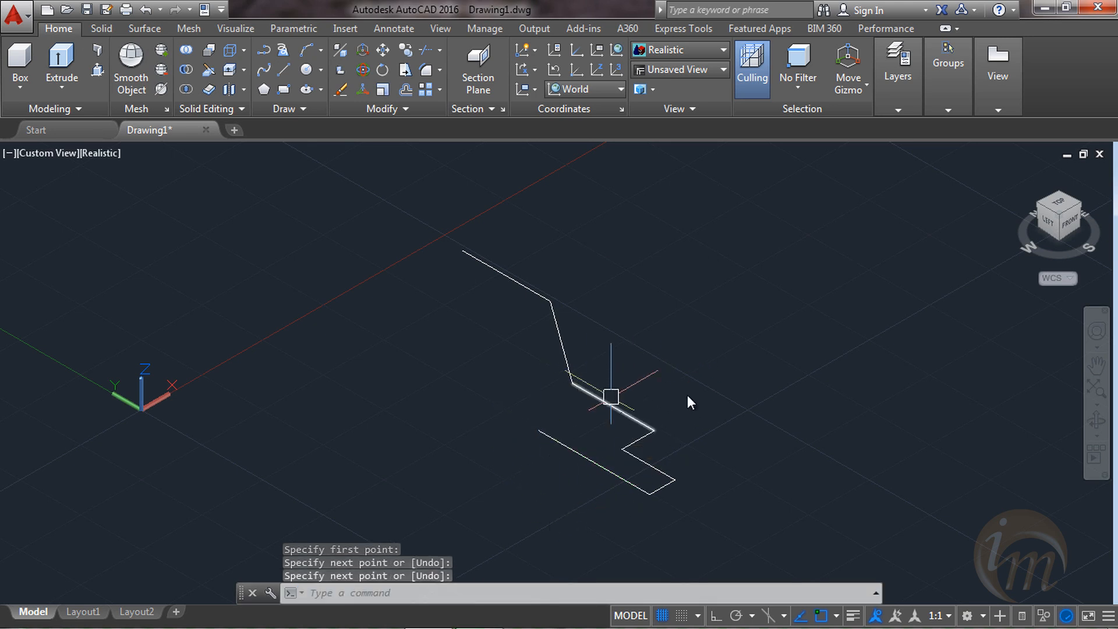
- Start a surface Revolve and set its closed profiles creation mode to Surface
middle_click_drag(647, 383, 624, 340)
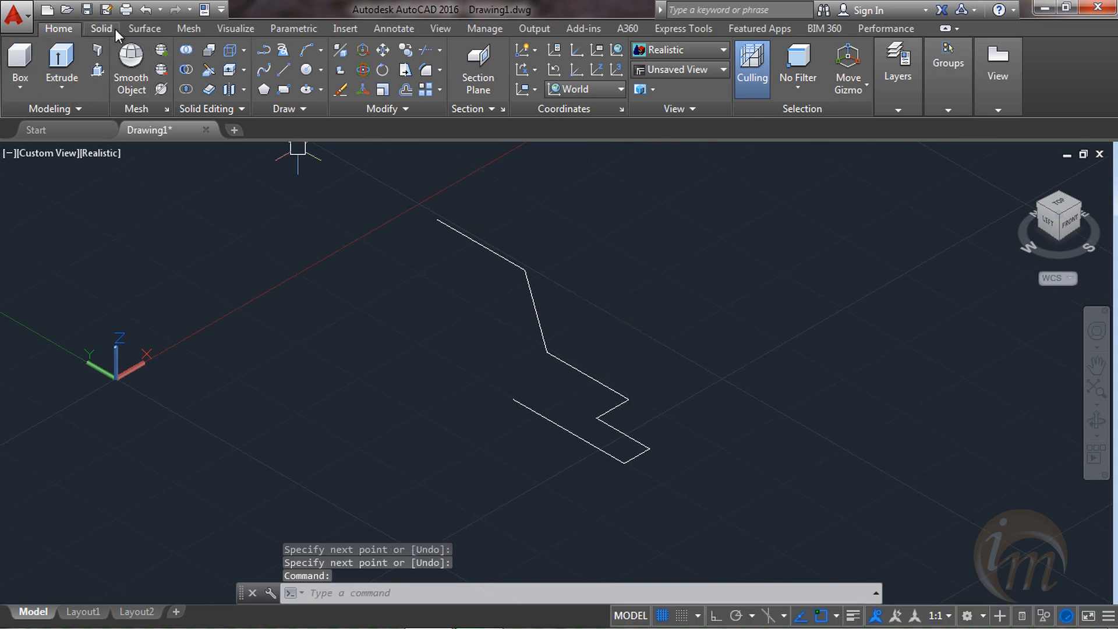
left_click(134, 28)
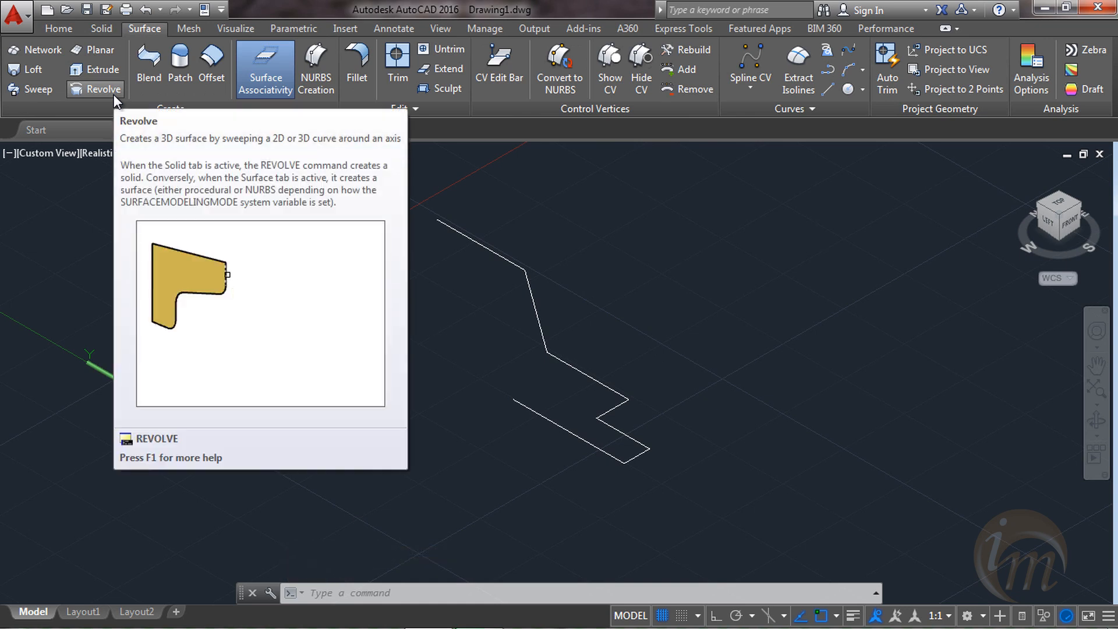
left_click(355, 593)
type("rev")
key("Return")
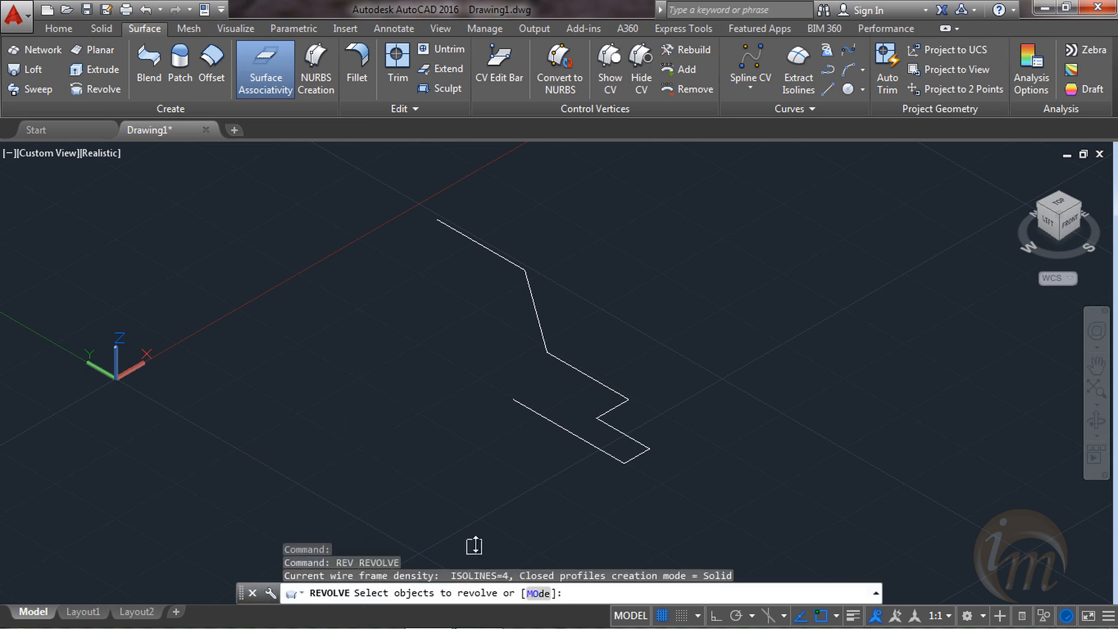
type("mo")
key("Return")
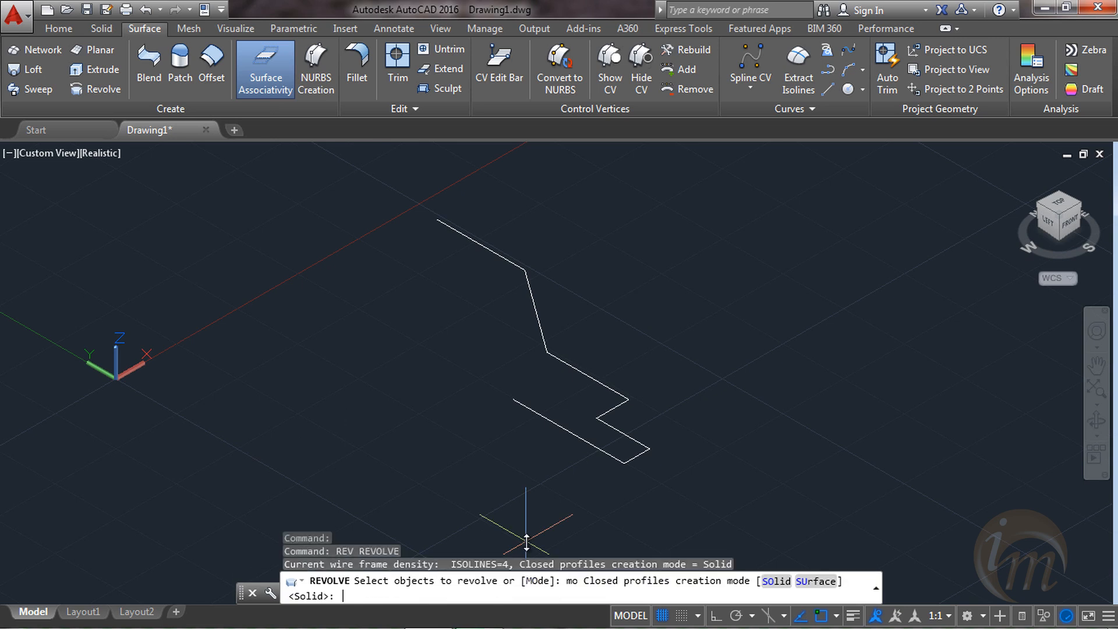
type("su")
key("Return")
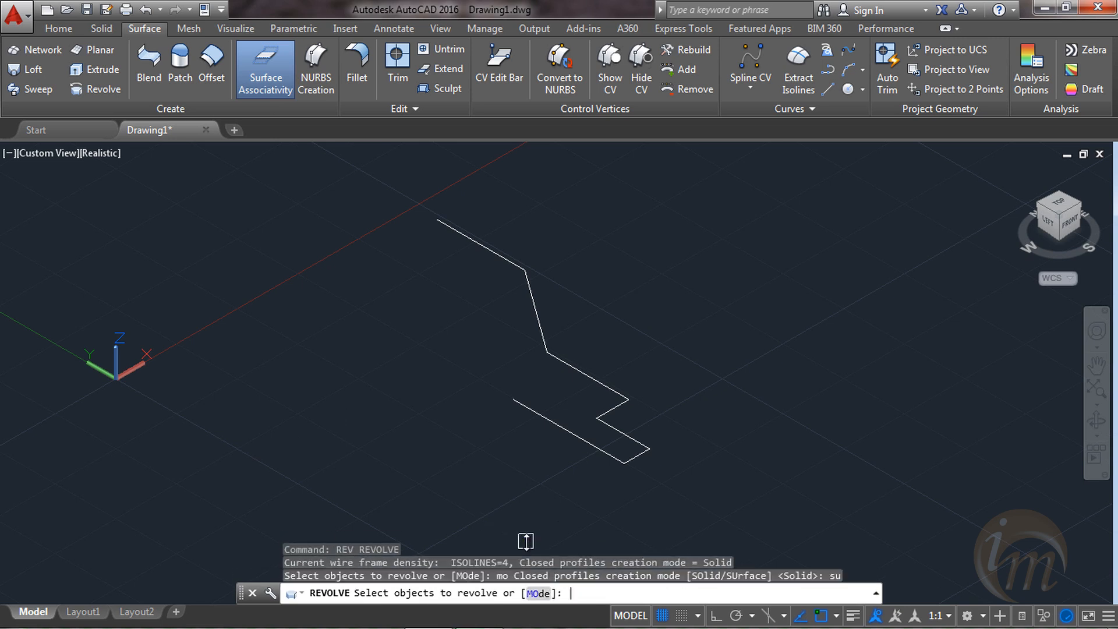
- Select all six connected profile segments as the objects to revolve, leaving out the separate axis line
left_click(508, 263)
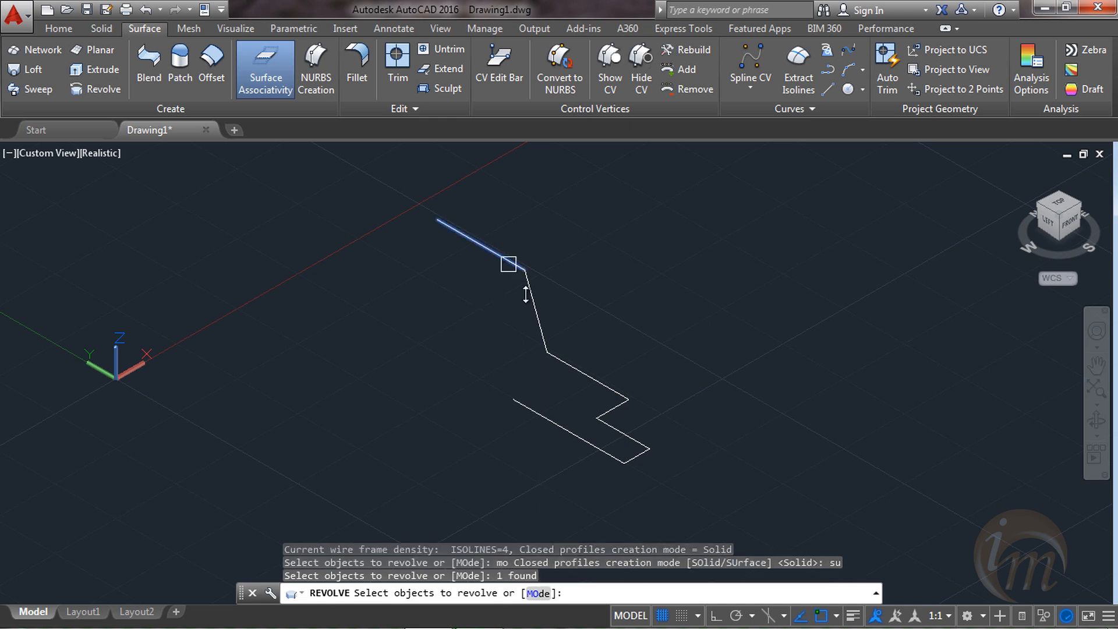
left_click(531, 300)
left_click(576, 369)
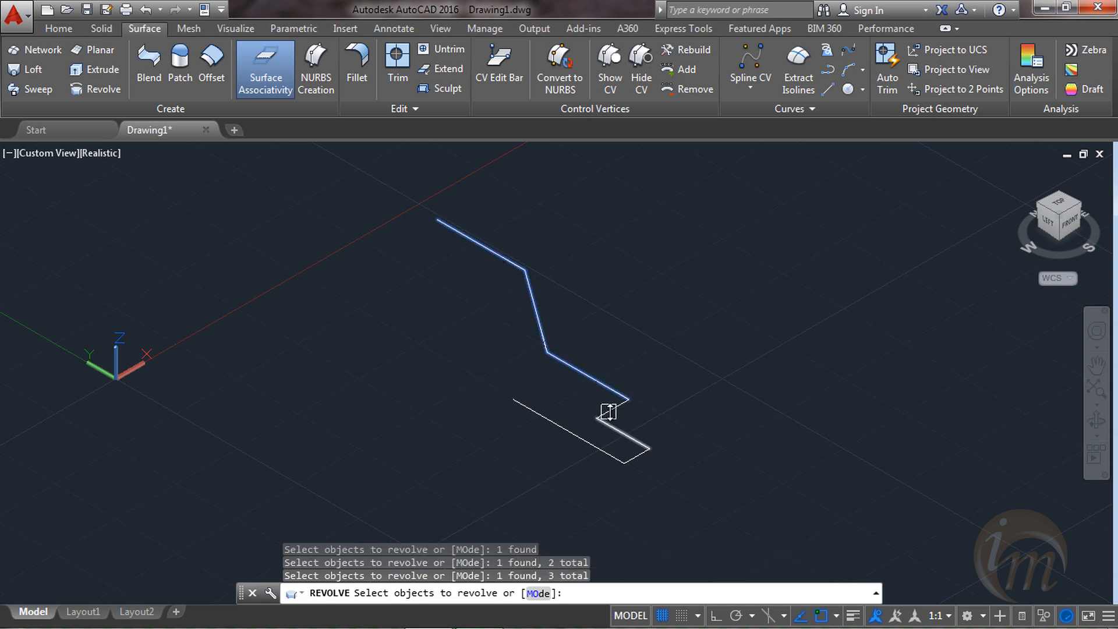
left_click(608, 411)
left_click(620, 432)
left_click(641, 454)
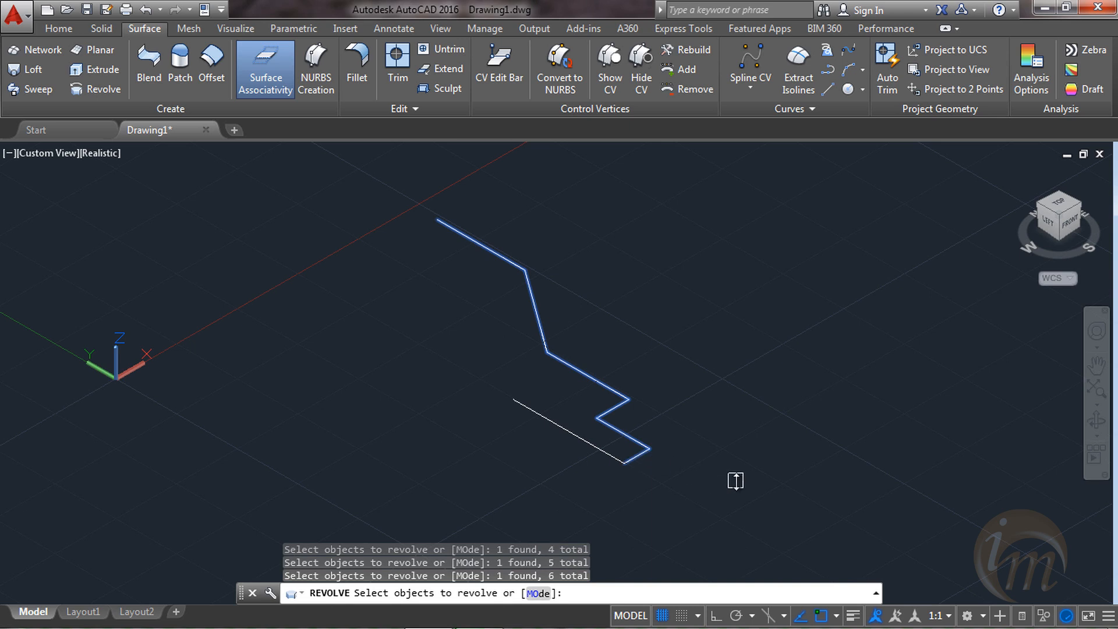
key("Return")
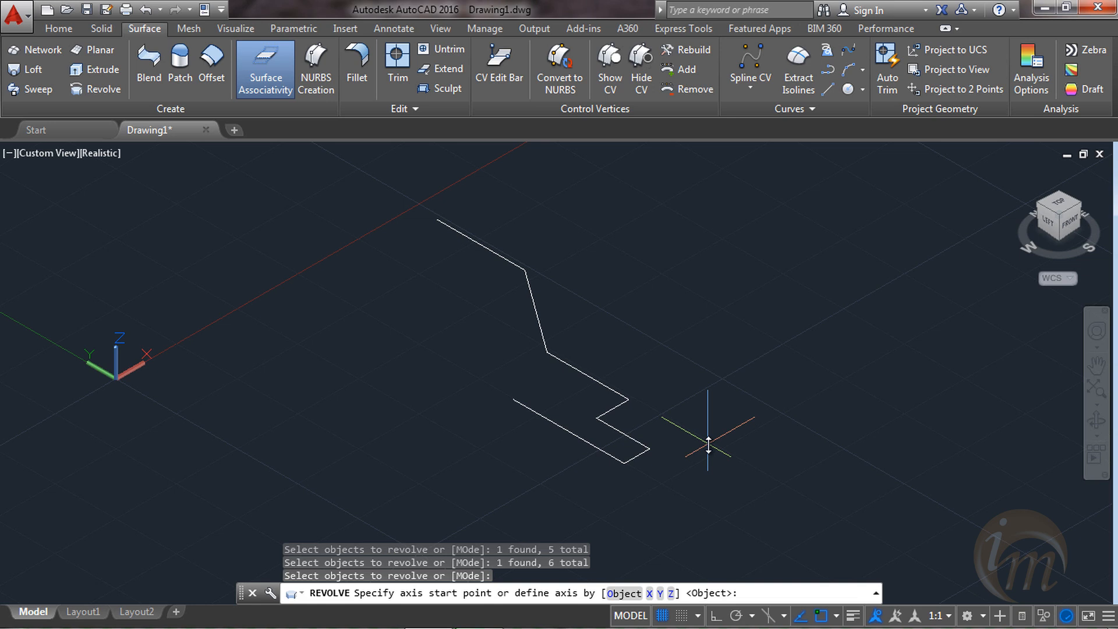
- Define the revolution axis by two points along the separate axis line and revolve the profile 360 degrees
left_click(512, 399)
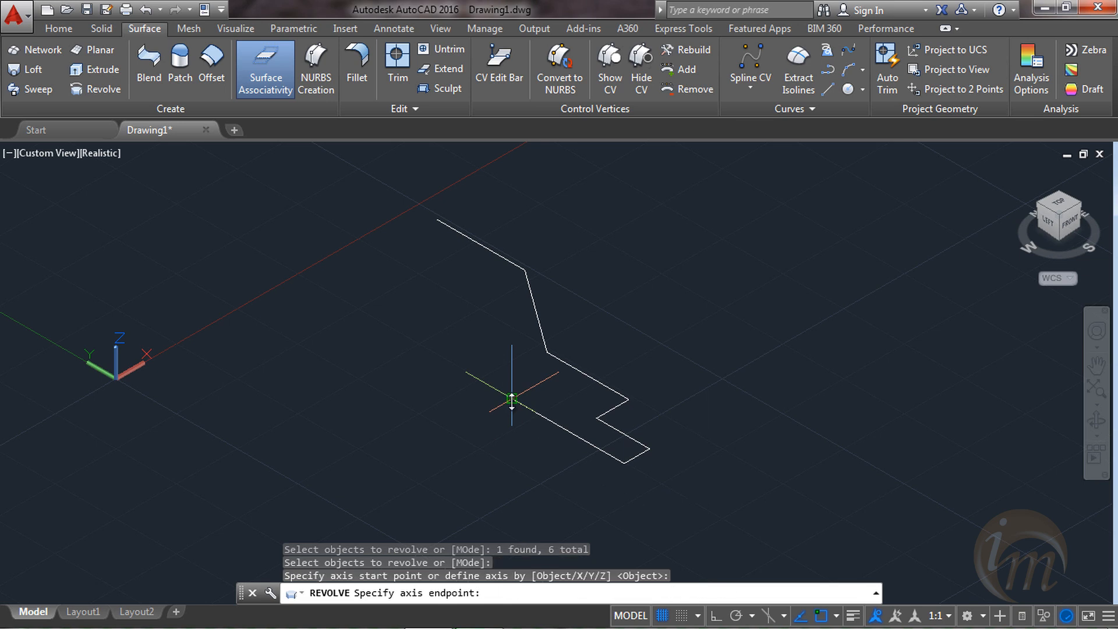
left_click(413, 340)
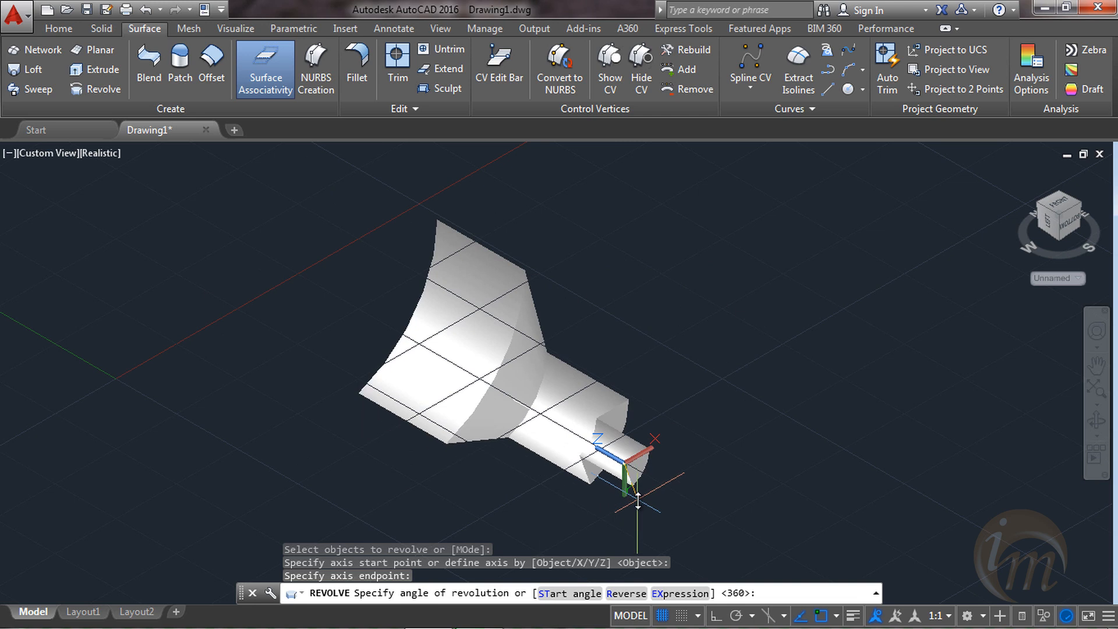
key("F8")
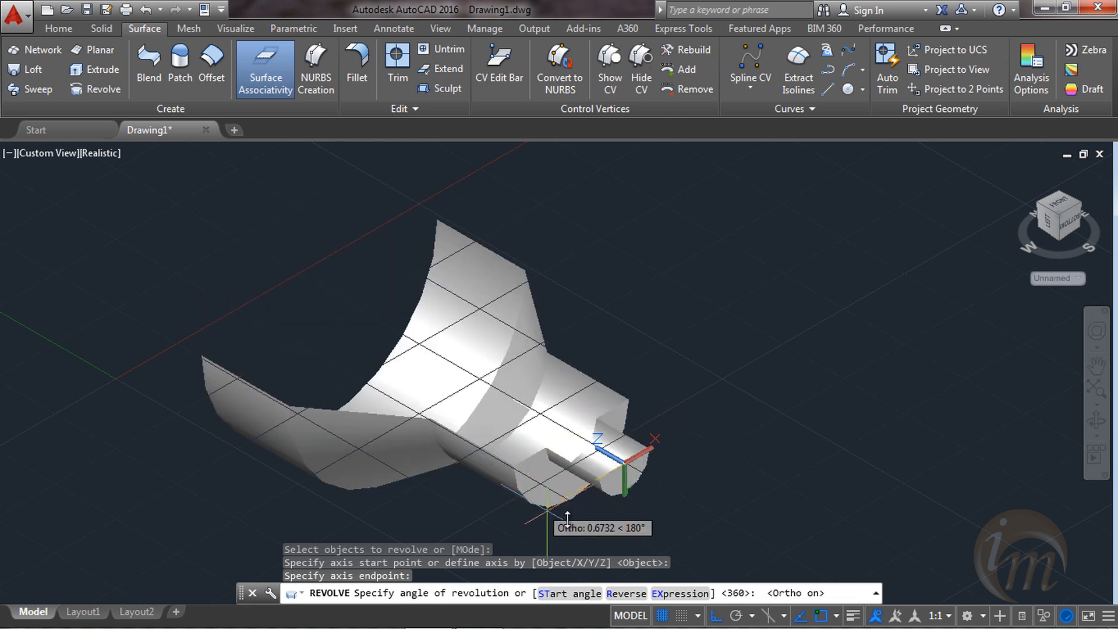
key("F8")
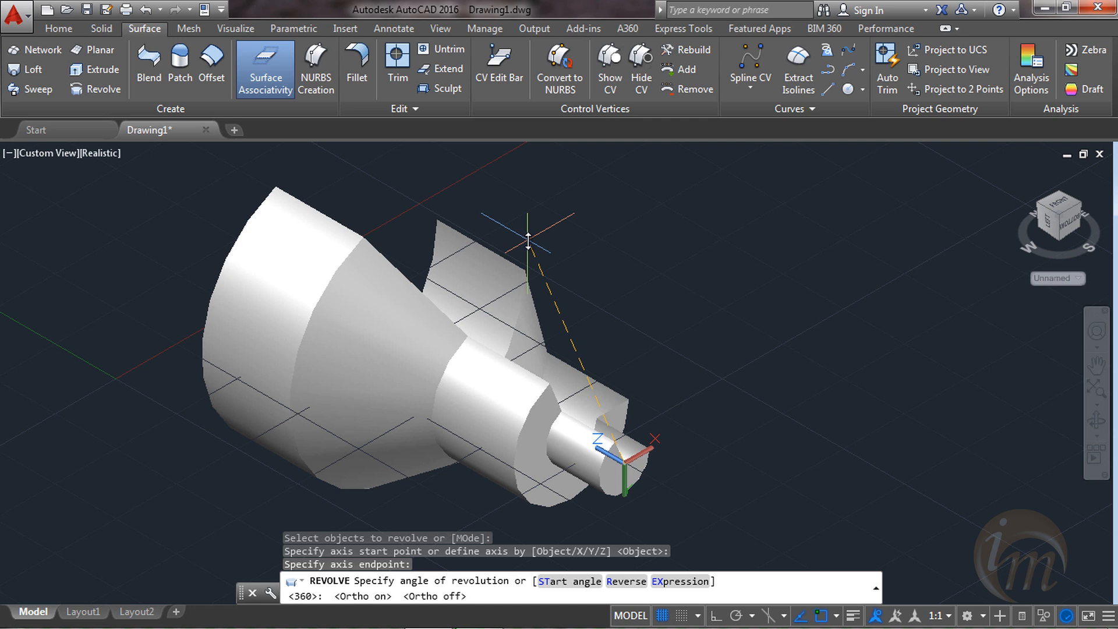
type("360")
key("Return")
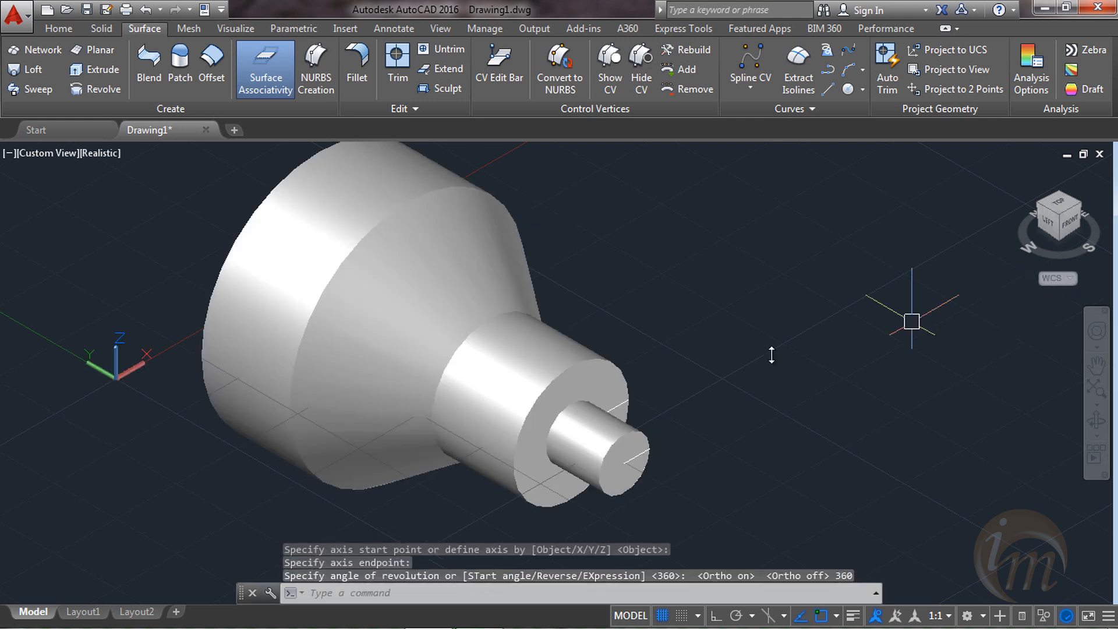
- Inspect the full revolved surface from another angle, then undo the revolve and the view changes
middle_click_drag(487, 356, 330, 464, "shift")
scroll(458, 352, "down", 4)
middle_click_drag(552, 308, 524, 403, "shift")
middle_click_drag(467, 295, 512, 317)
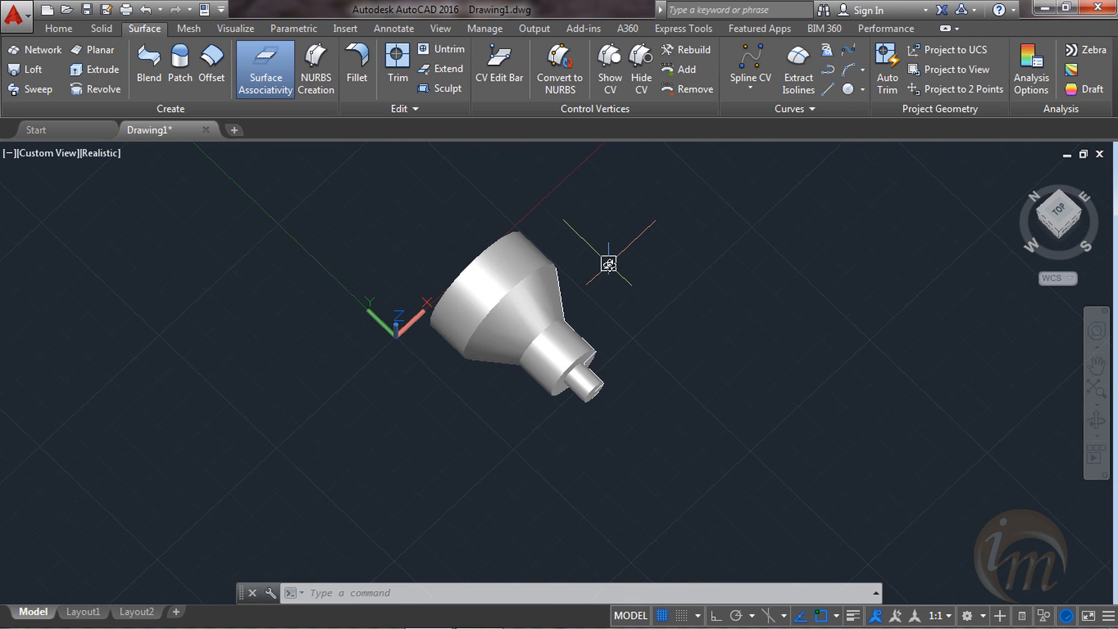
key("ctrl+z")
key("ctrl+z")
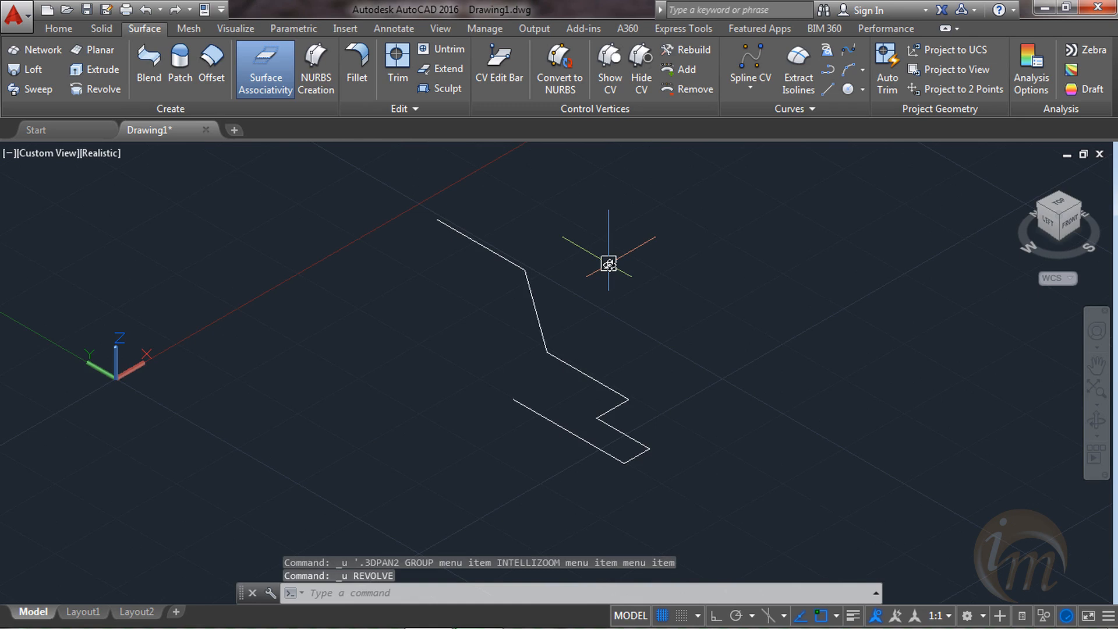
- Restart Revolve with the closed profiles creation mode set to Surface
type("REV")
key("Return")
type("mo")
key("Return")
type("su")
key("Return")
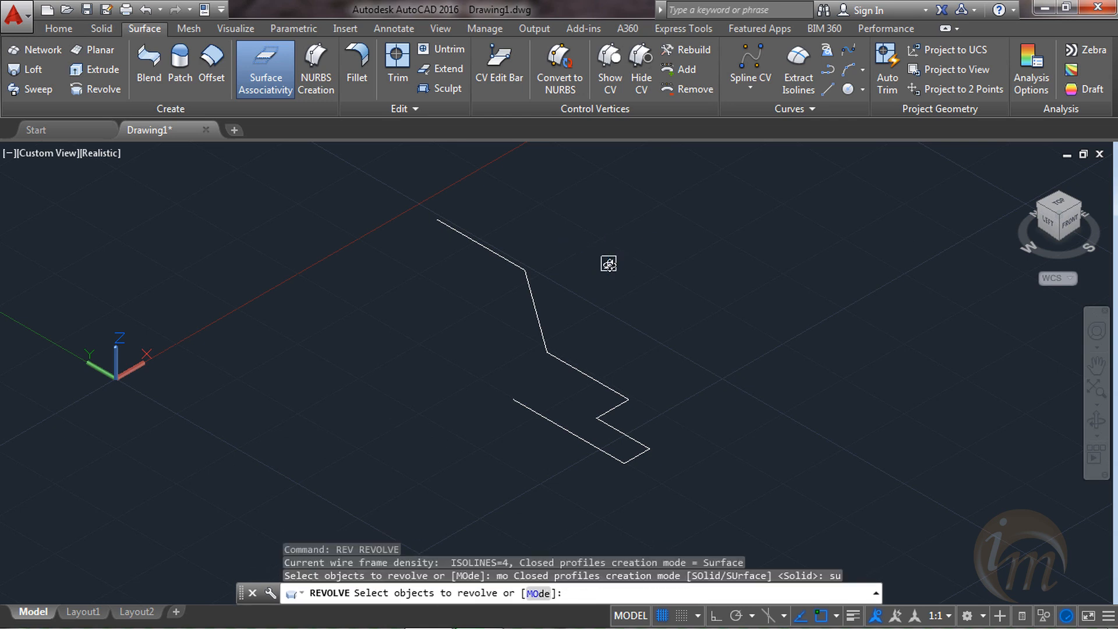
- Select the six profile segments one by one for the second revolve, excluding the axis line
left_click(468, 241)
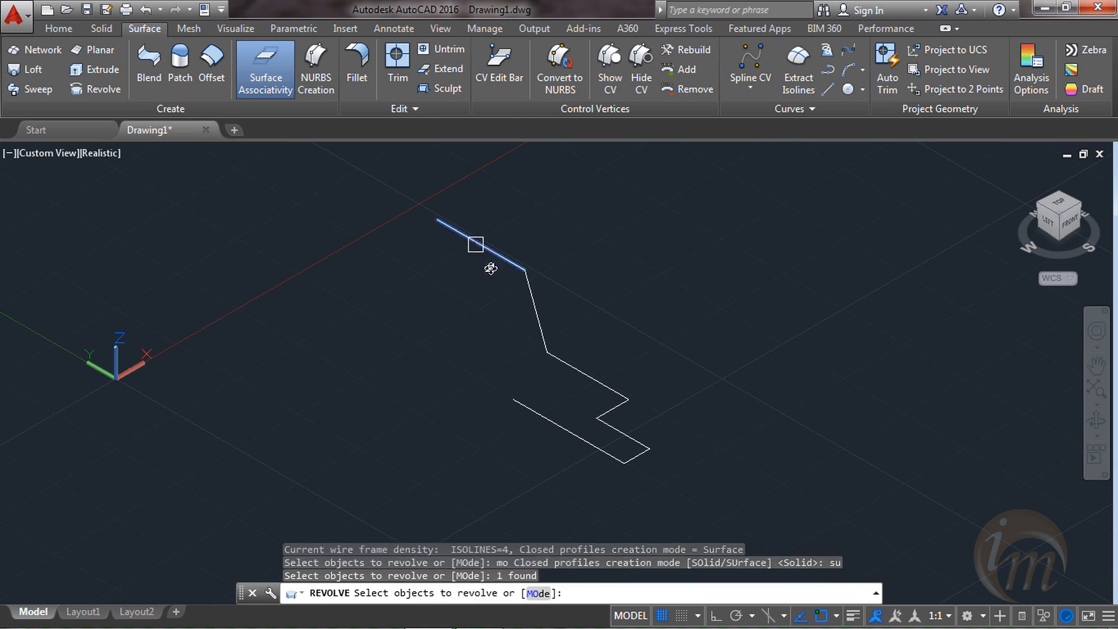
left_click(543, 332)
left_click(600, 382)
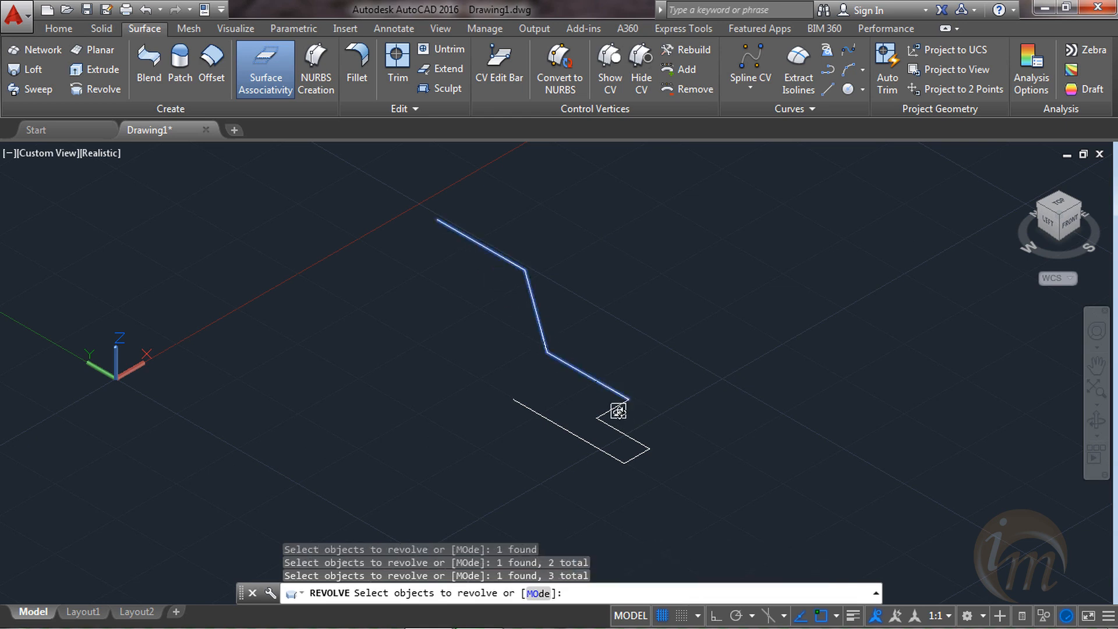
left_click(617, 406)
left_click(622, 432)
left_click(640, 458)
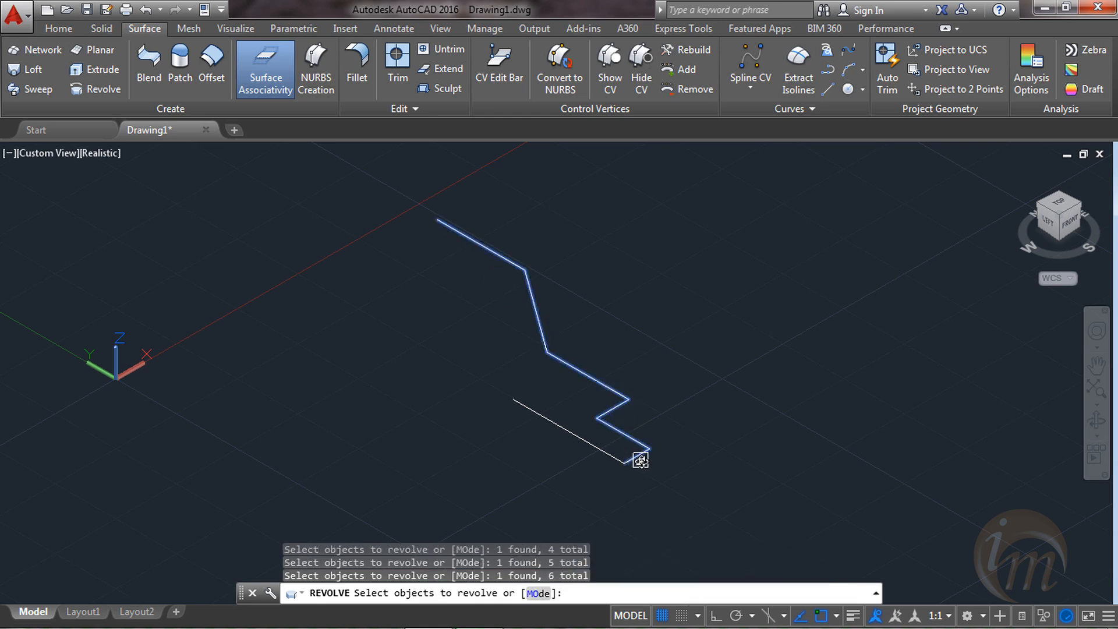
key("Return")
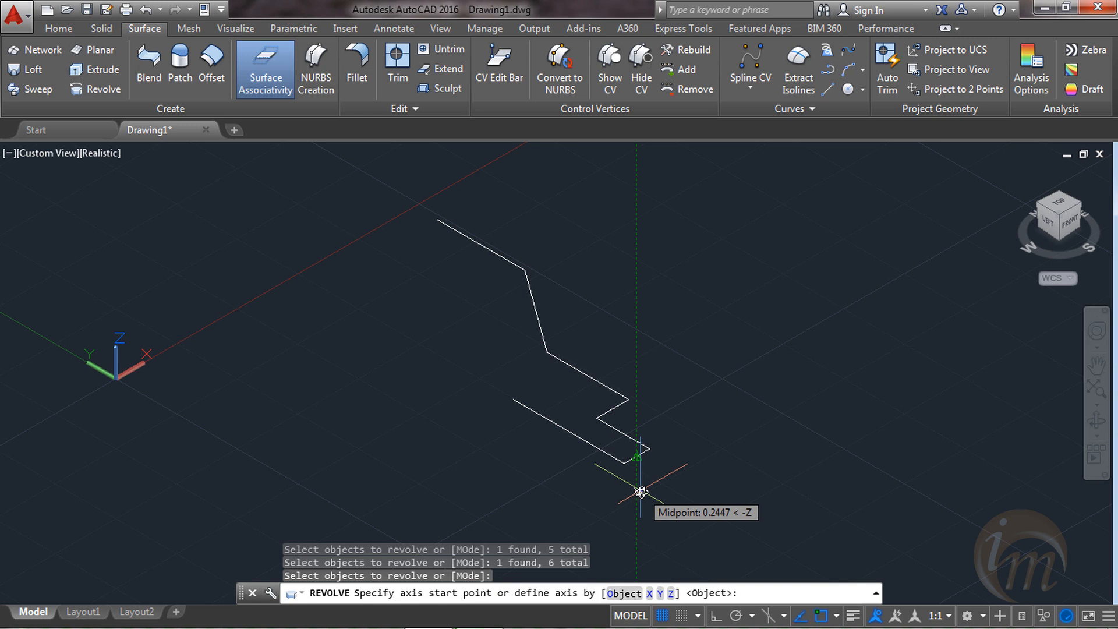
- Revolve the profile 180 degrees using the Object option with the separate straight line as the axis
type("o")
key("Return")
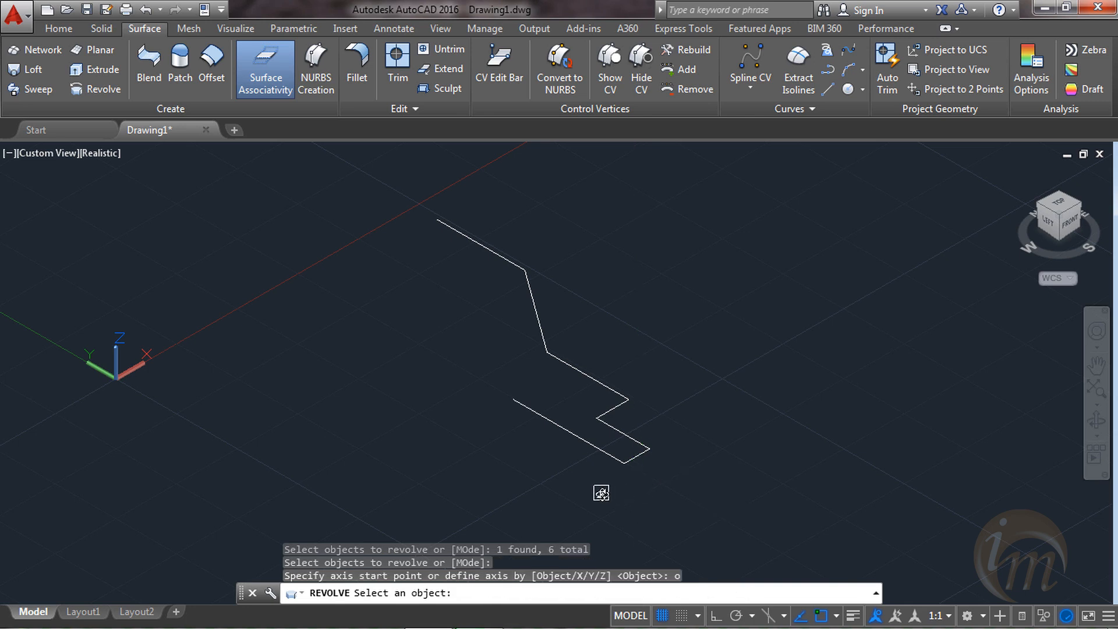
left_click(562, 423)
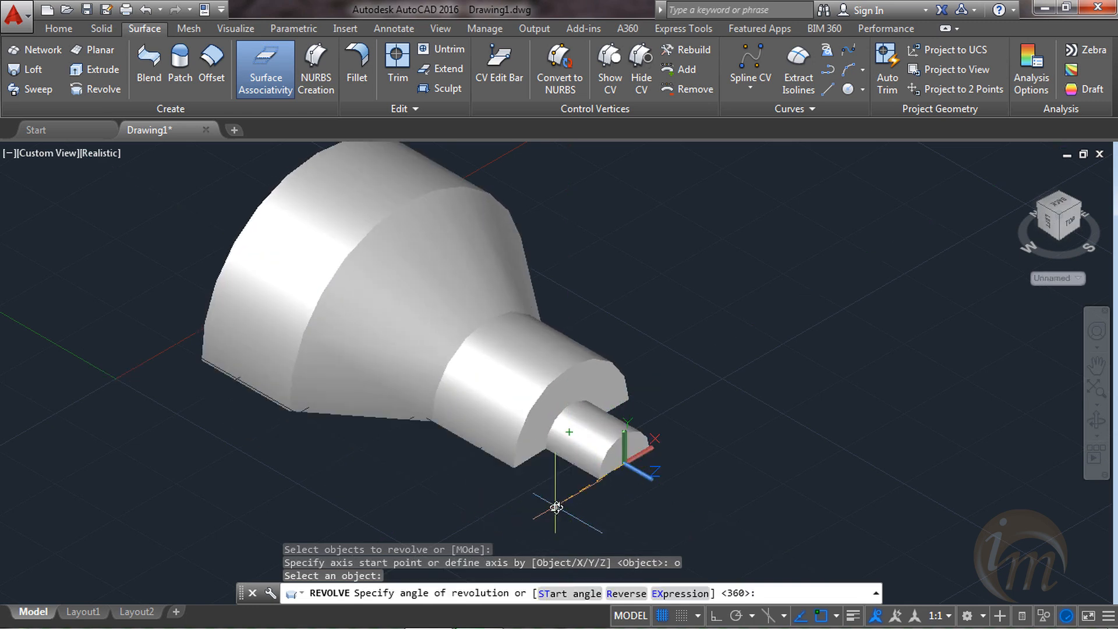
type("180")
key("Return")
- Inspect the half-revolved surface from other angles, then undo the 180-degree revolve
middle_click_drag(456, 437, 416, 225, "shift")
middle_click_drag(460, 362, 674, 468, "shift")
key("ctrl+z")
key("ctrl+z")
key("ctrl+z")
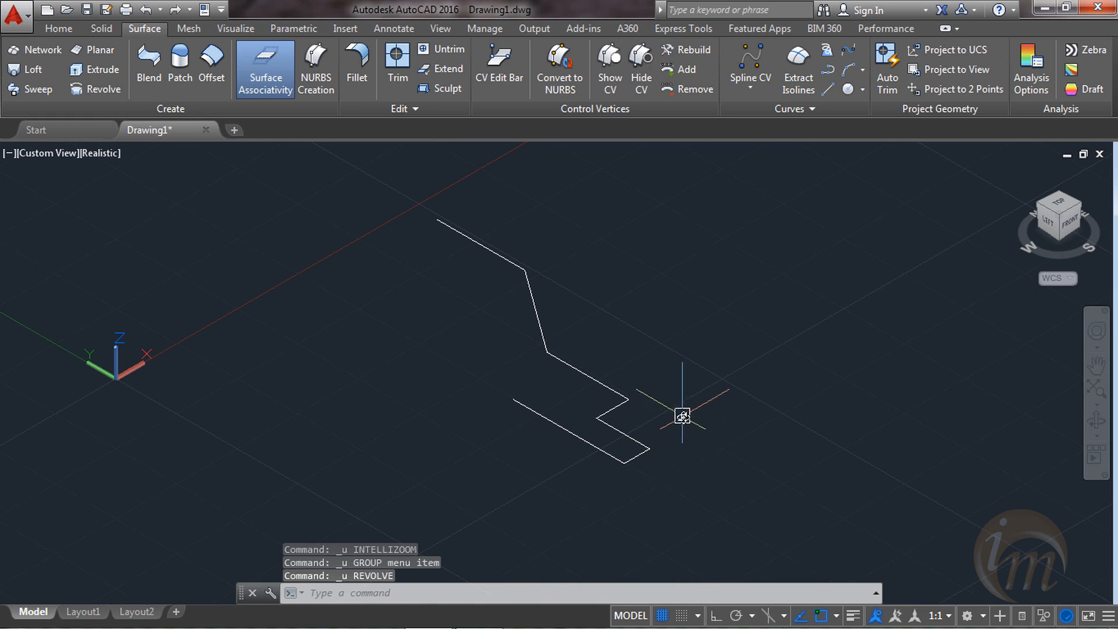
- Begin another Revolve and choose Surface as the closed profiles creation mode
type("rev")
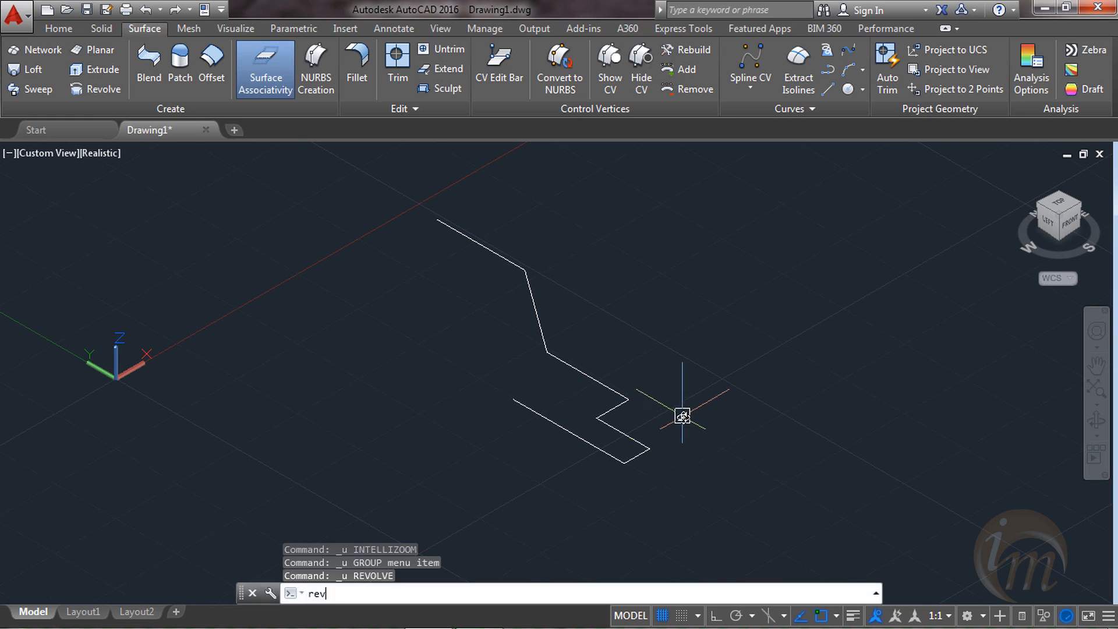
key("Return")
type("mo")
key("Return")
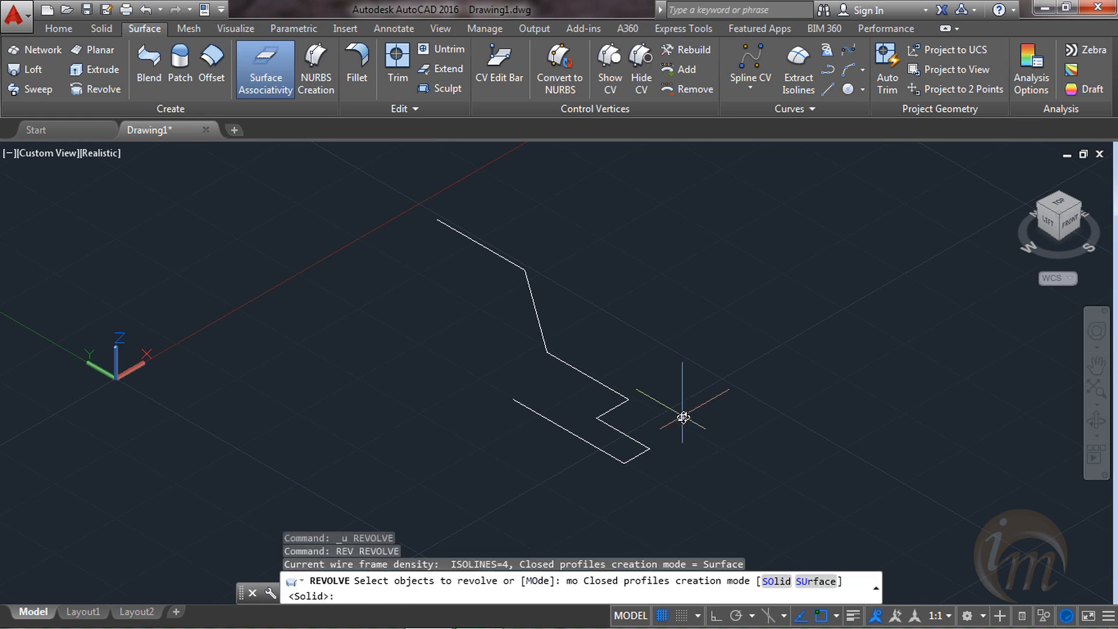
type("su")
key("Return")
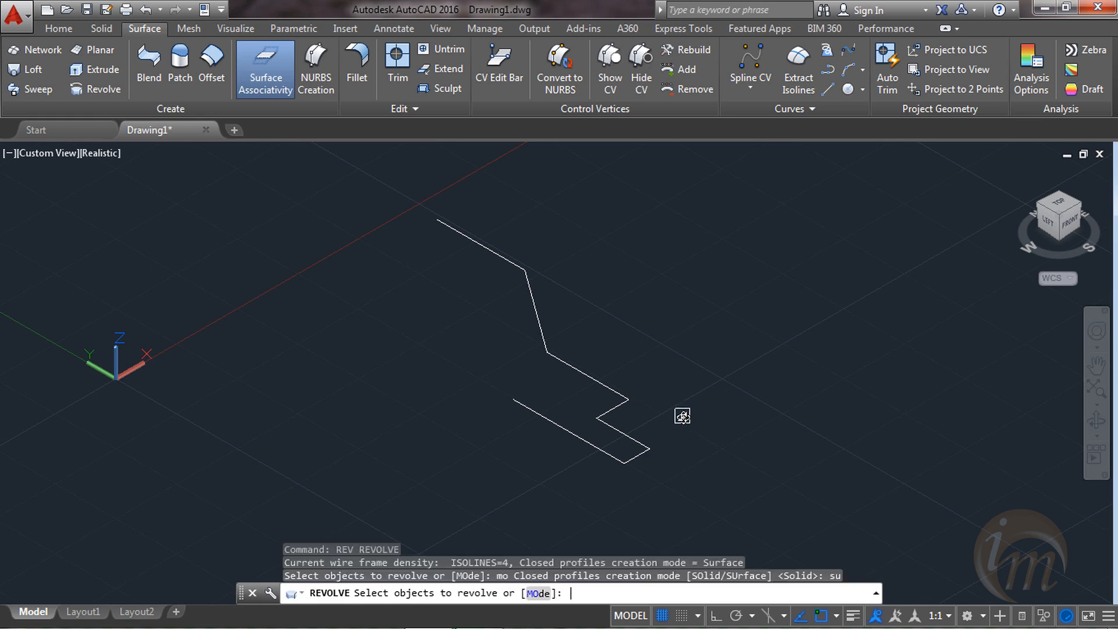
- Select the six profile segments with selection windows and a single pick, leaving the axis line unselected
left_click(478, 196)
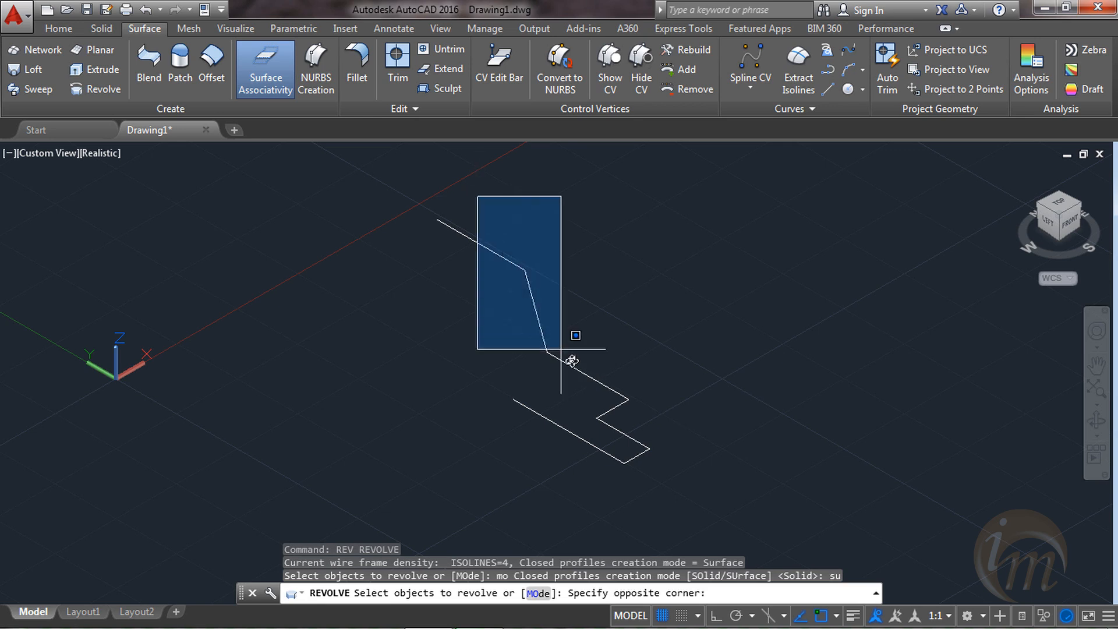
left_click(596, 374)
left_click(576, 333)
left_click(460, 211)
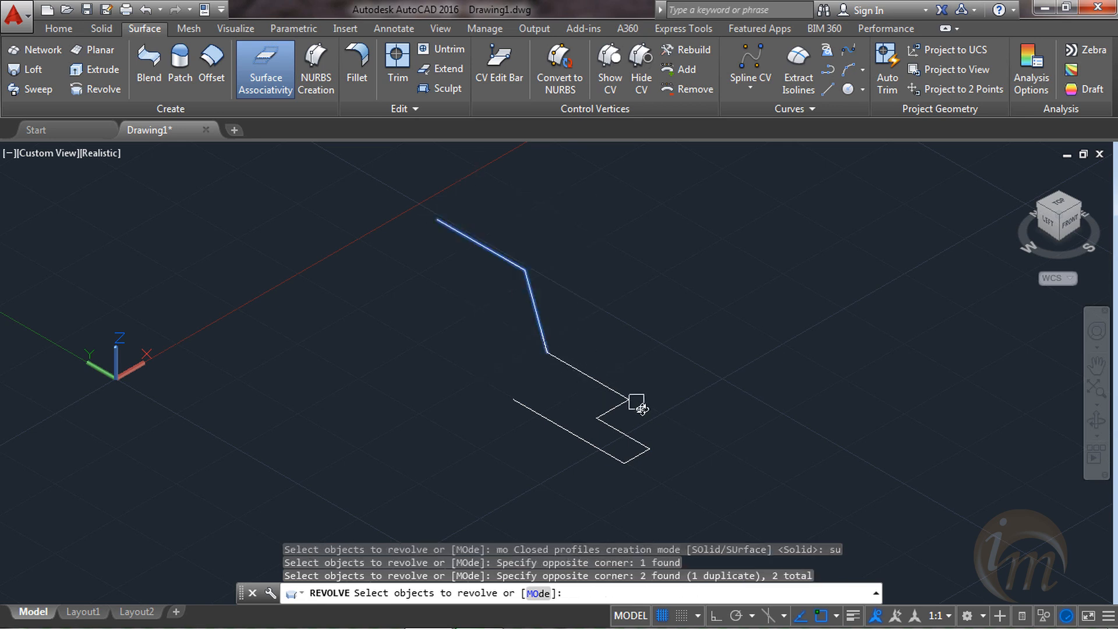
left_click(662, 424)
left_click(623, 382)
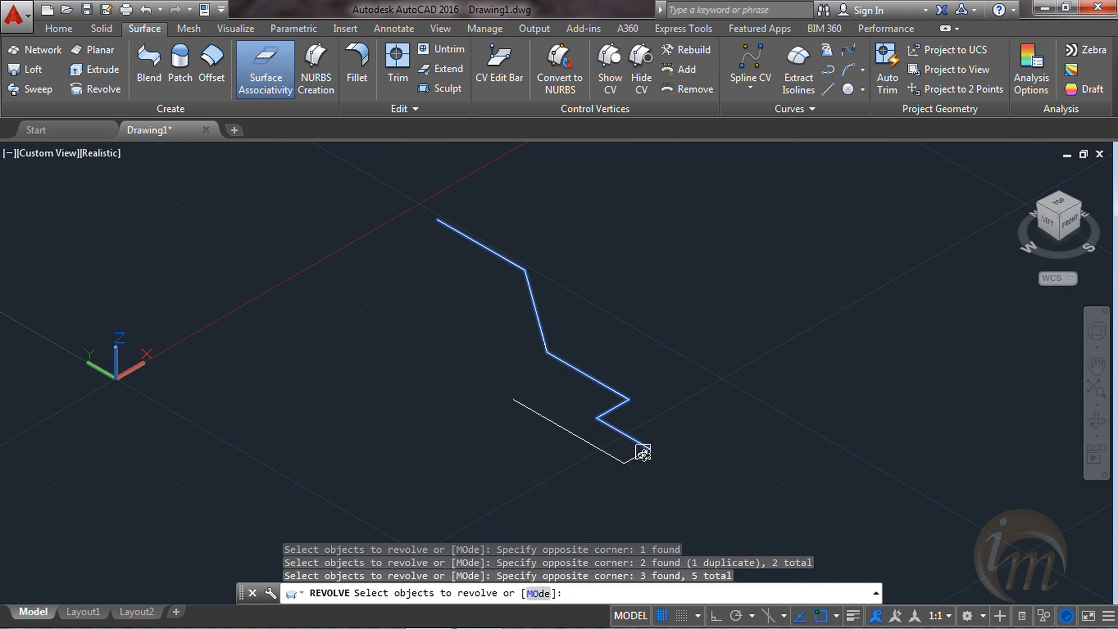
left_click(639, 457)
key("Return")
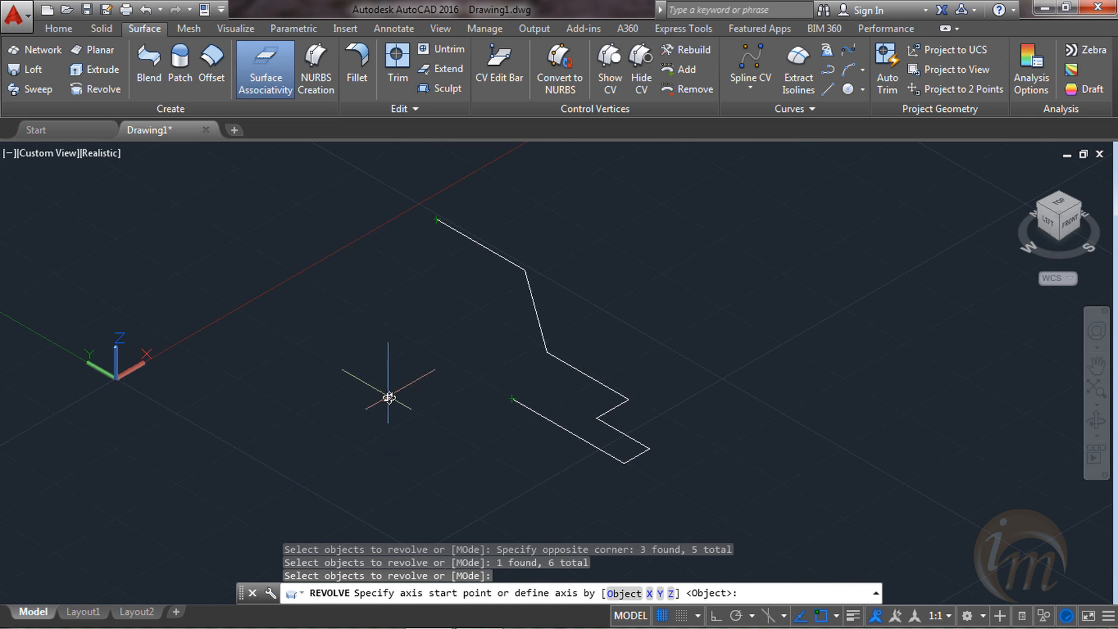
- Revolve the selected profile segments 360 degrees about the X axis
middle_click_drag(423, 444, 396, 400, "shift")
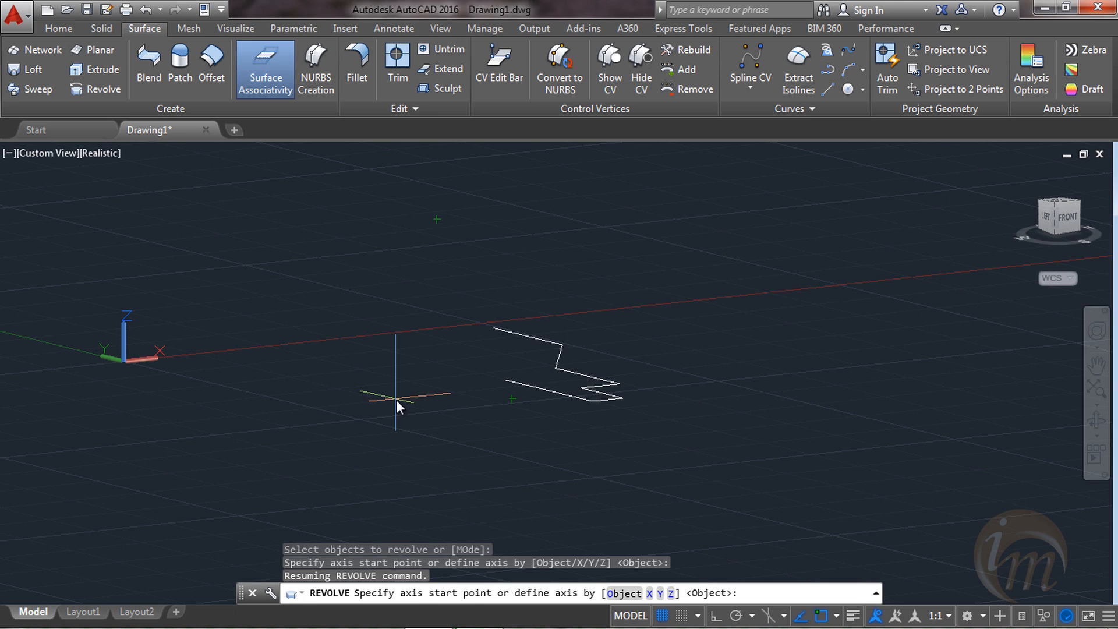
middle_click_drag(414, 373, 453, 454, "shift")
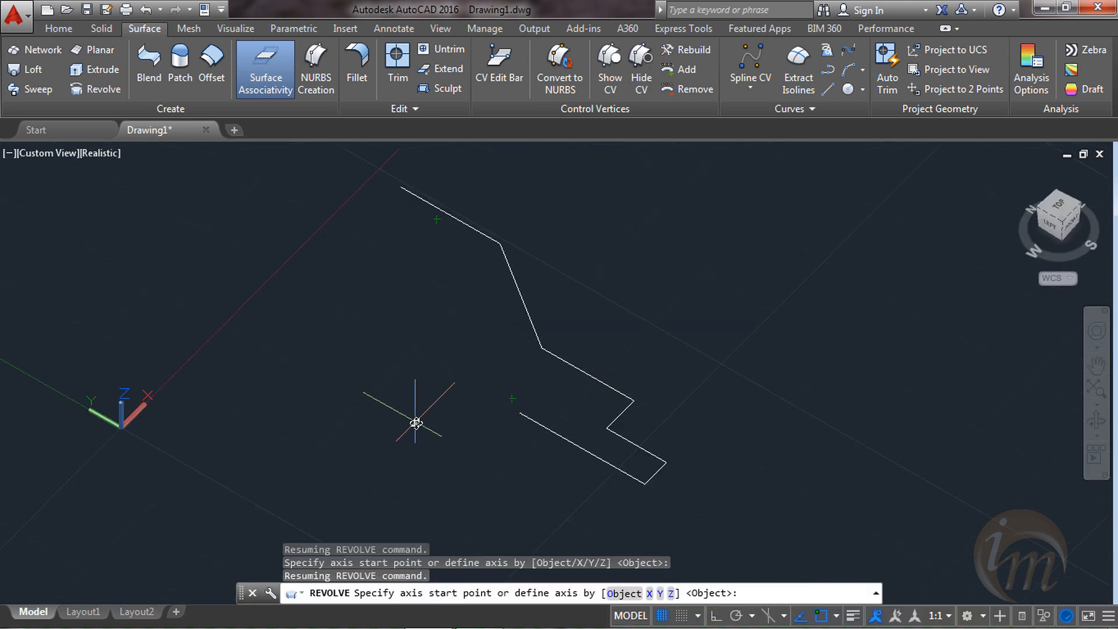
left_click(649, 593)
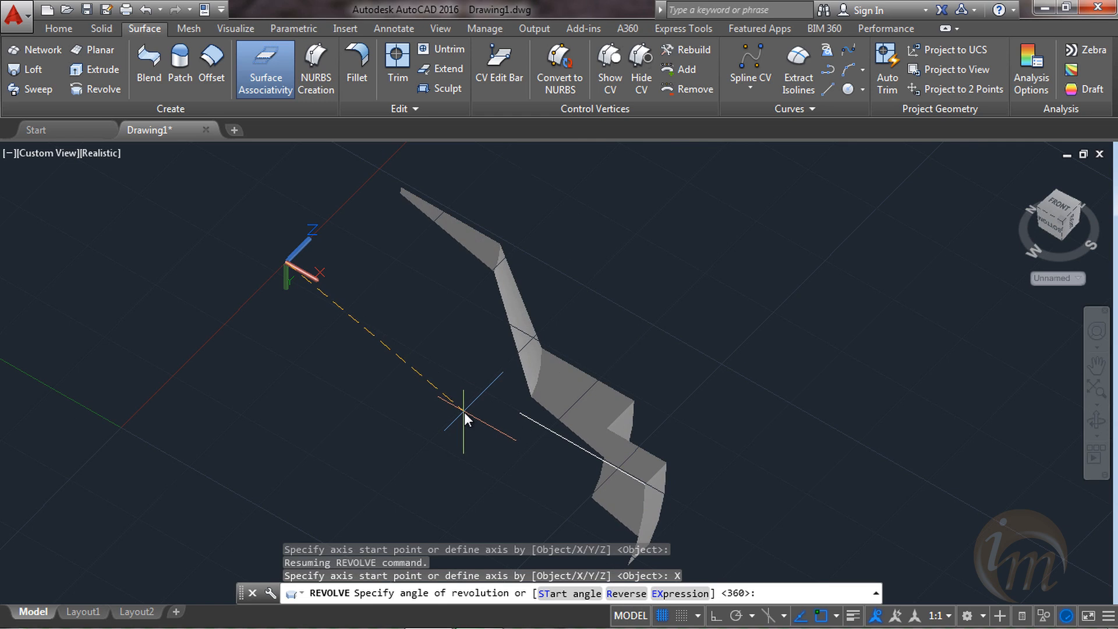
middle_click_drag(463, 414, 467, 382, "shift")
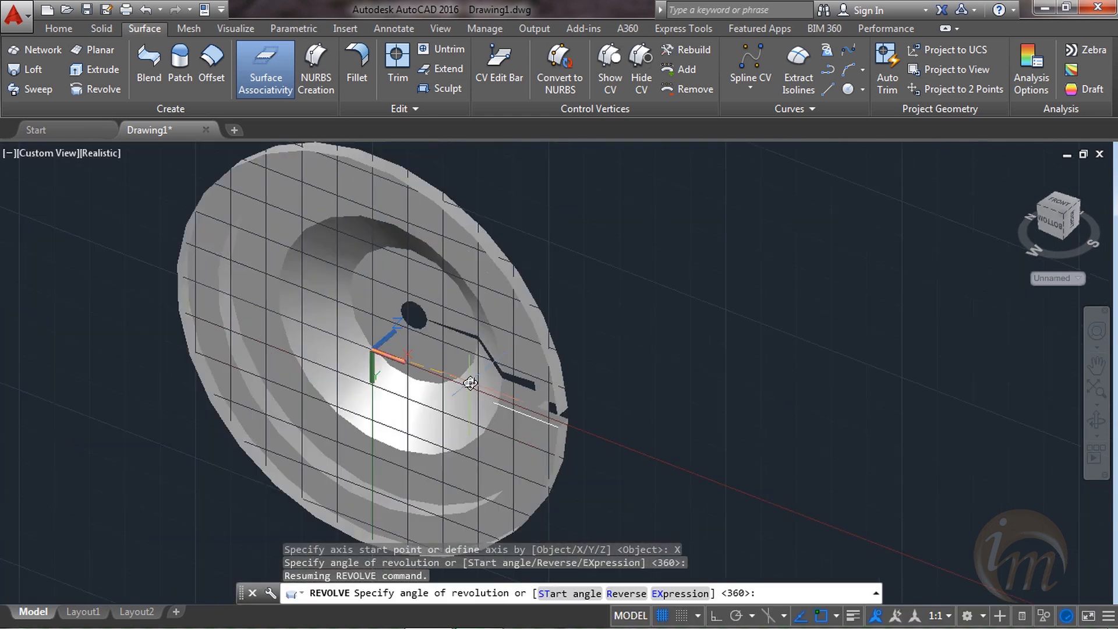
scroll(471, 382, "down", 4)
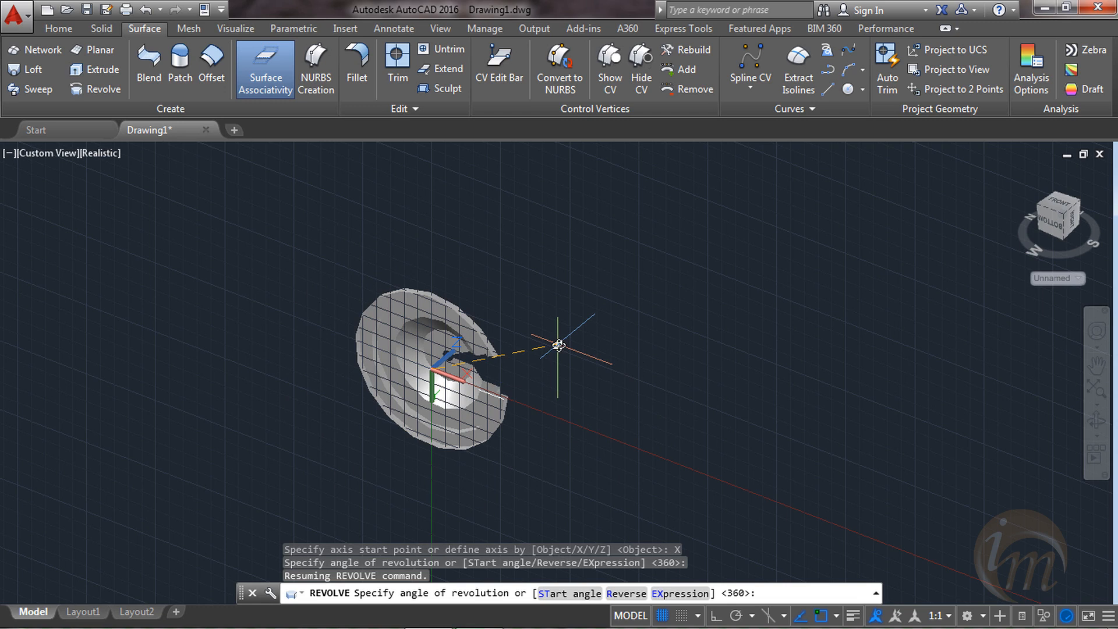
type("360")
key("Return")
- Inspect the surface revolved about the X axis from other angles, then undo the 360-degree revolve
middle_click_drag(436, 402, 359, 470, "shift")
scroll(438, 388, "down", 5)
scroll(438, 388, "up", 6)
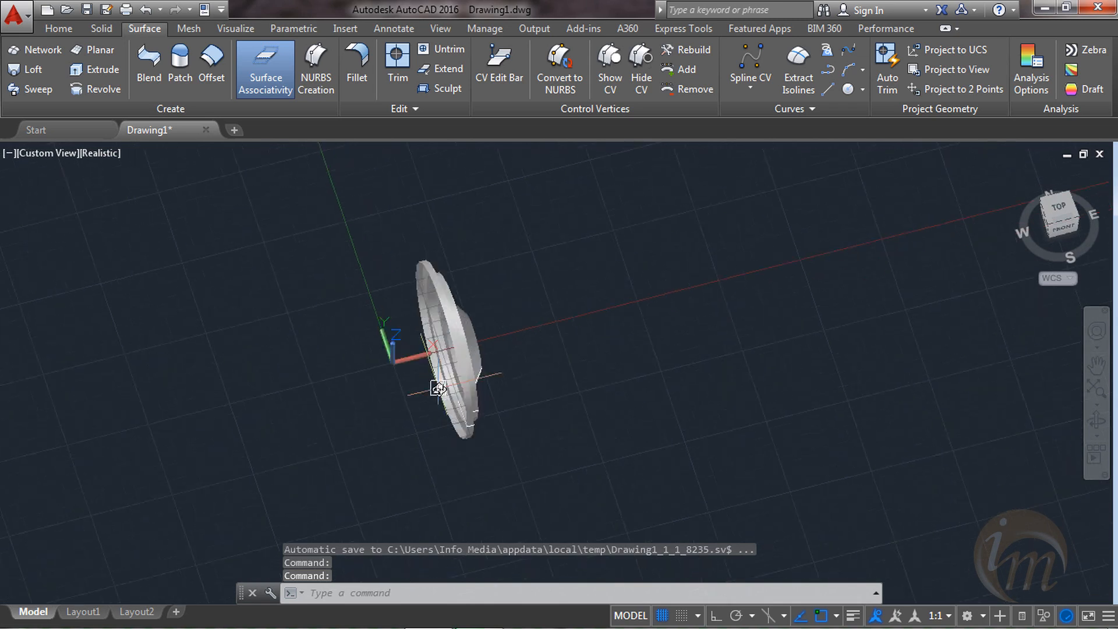
middle_click_drag(478, 379, 425, 342, "shift")
key("ctrl+z")
key("ctrl+z")
key("ctrl+z")
key("ctrl+z")
key("ctrl+z")
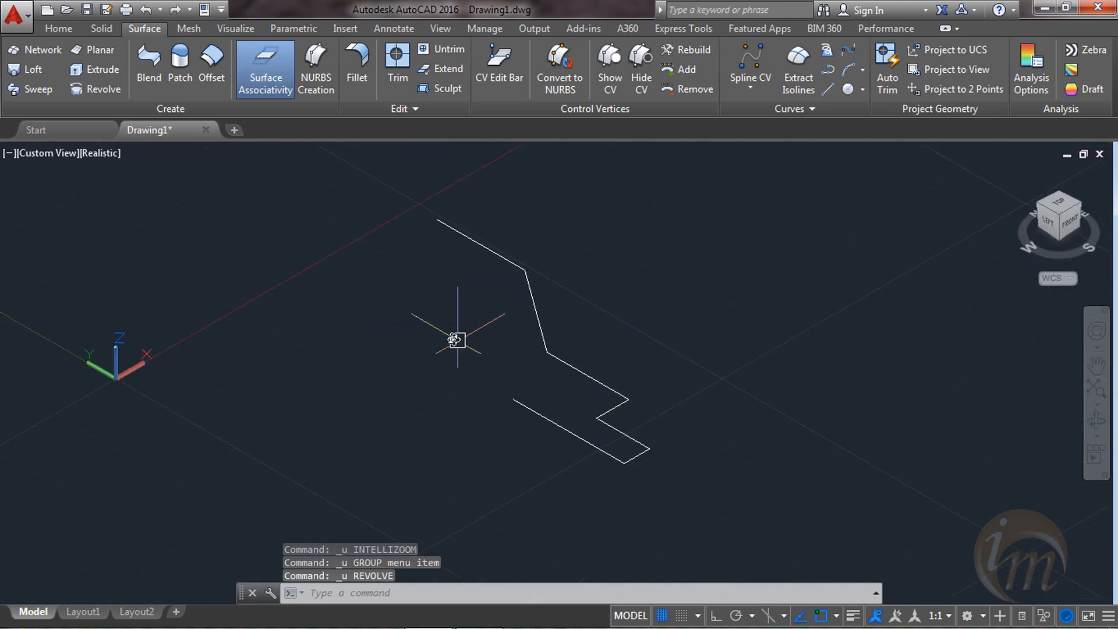
- Start Revolve again and set the closed profiles creation mode to Surface
type("rev")
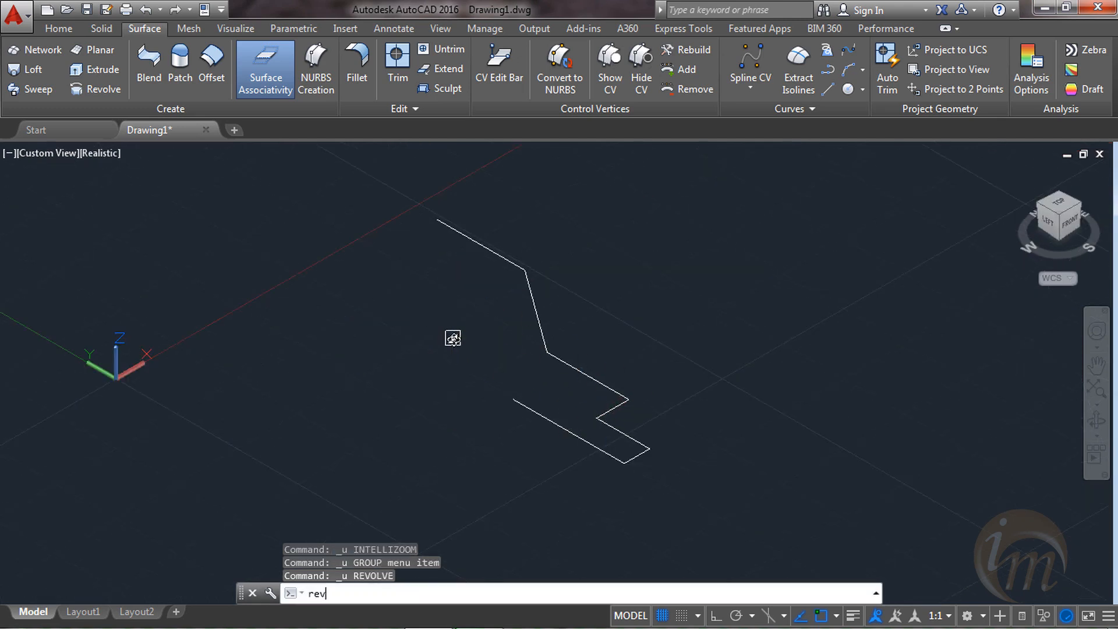
key("Return")
type("mo")
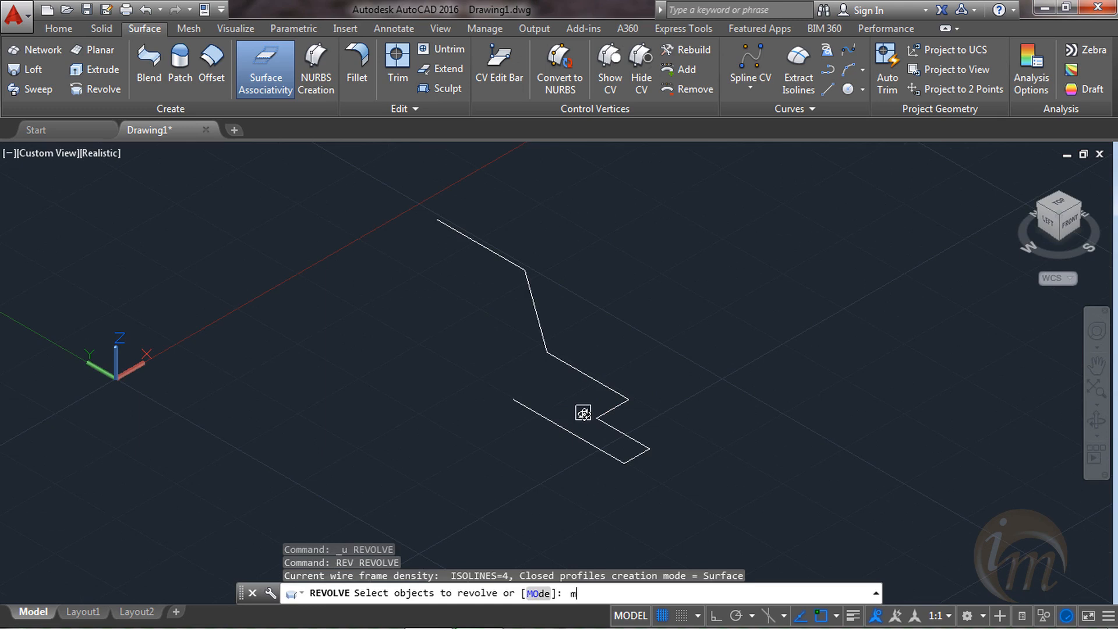
key("Return")
type("su")
key("Return")
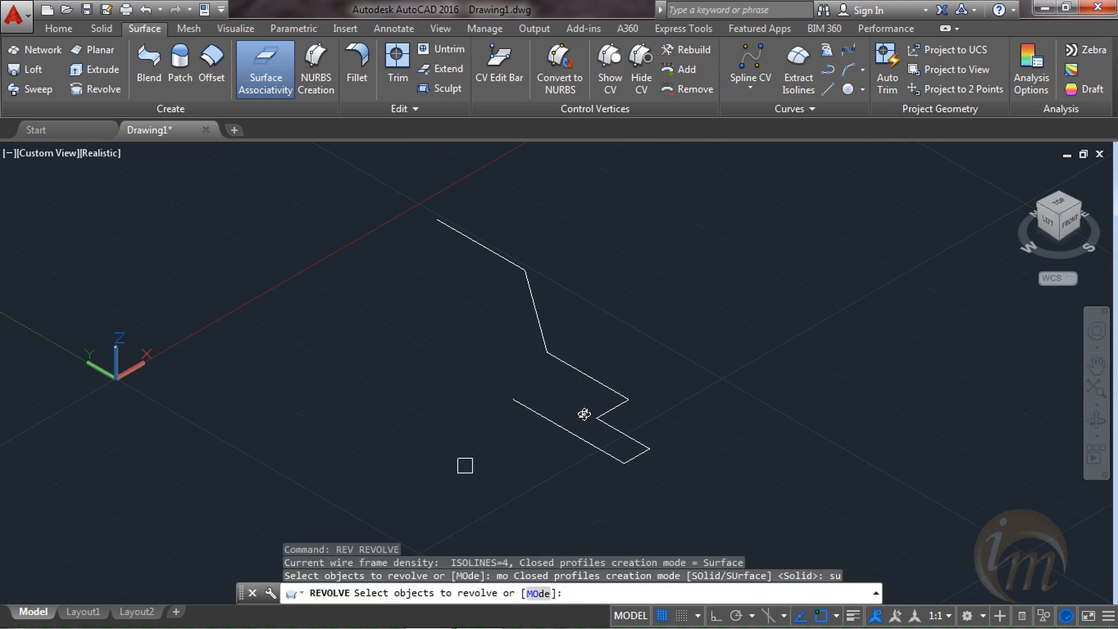
- Select five profile segments for the revolve, leaving out the short end segment and the separate straight axis line
left_click(685, 434)
left_click(592, 295)
left_click(636, 456)
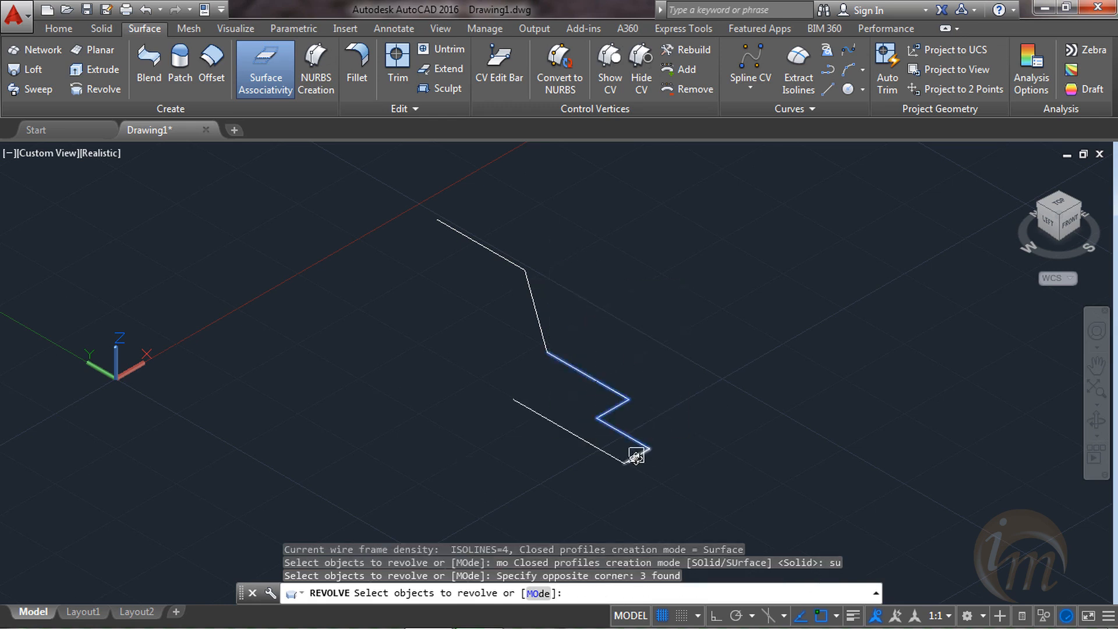
left_click(512, 265)
left_click(541, 314)
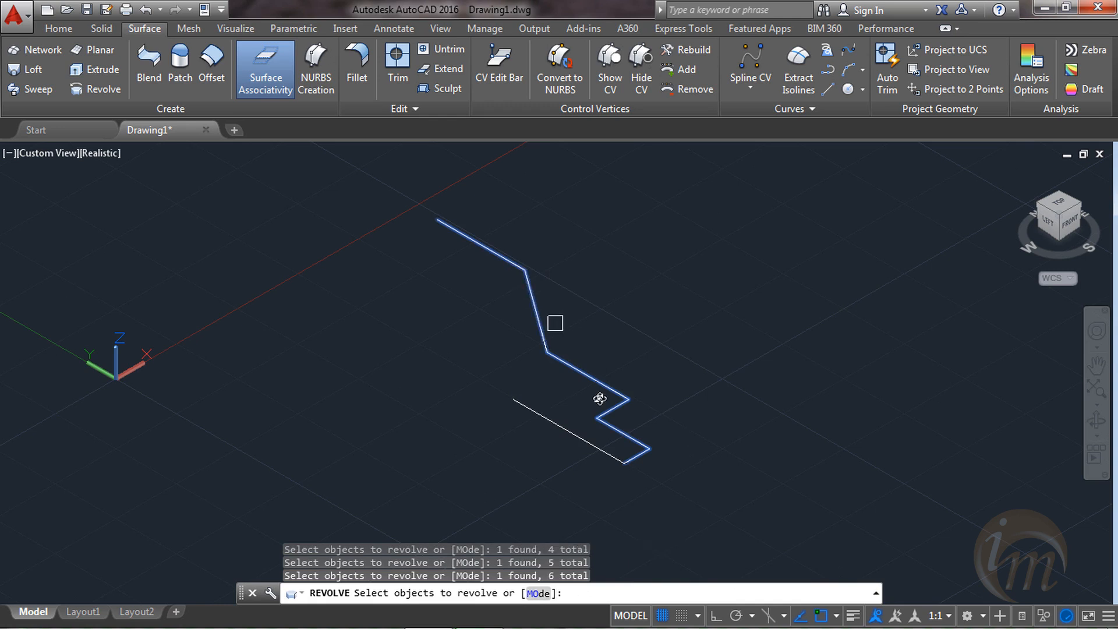
left_click(641, 454, "shift")
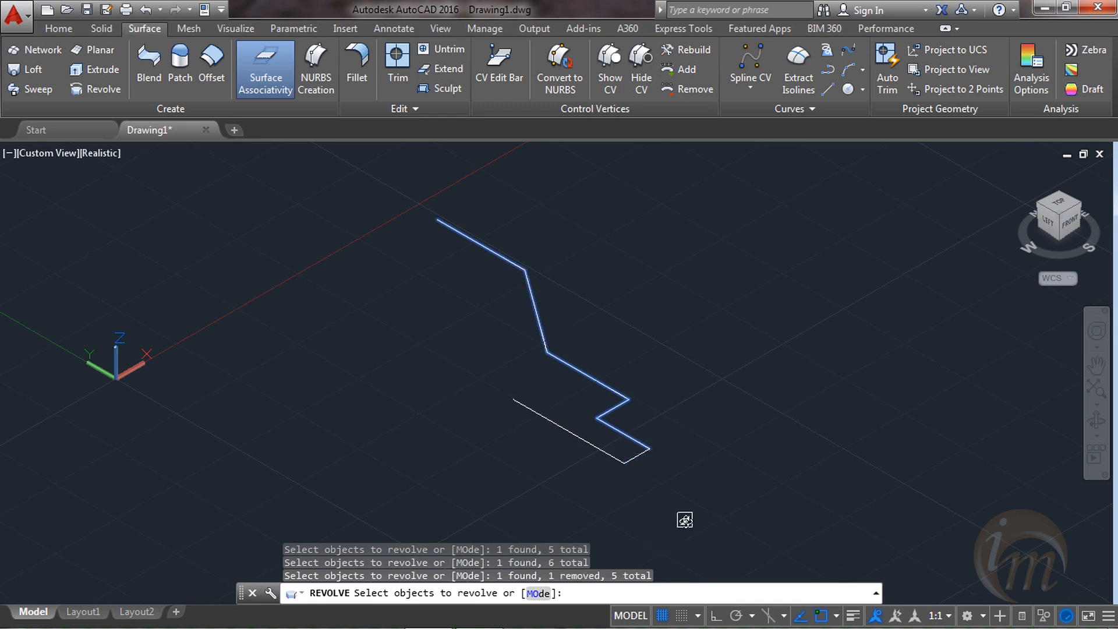
key("Return")
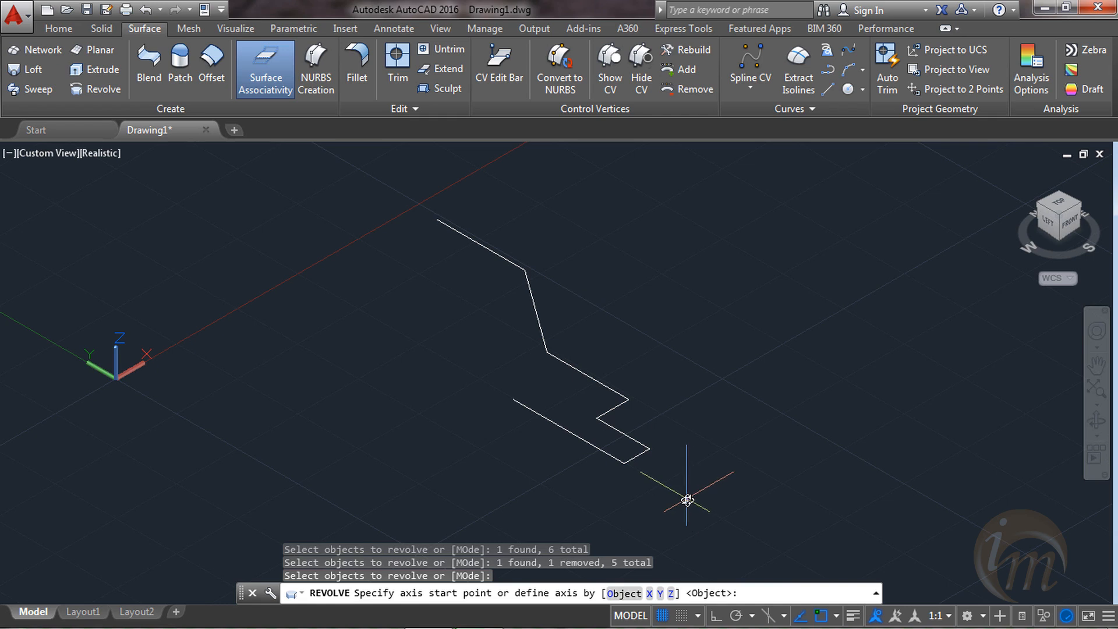
- Revolve the selected segments about the long straight line using the Object option, with a 90-degree start angle and a 180-degree revolution
type("o")
key("Return")
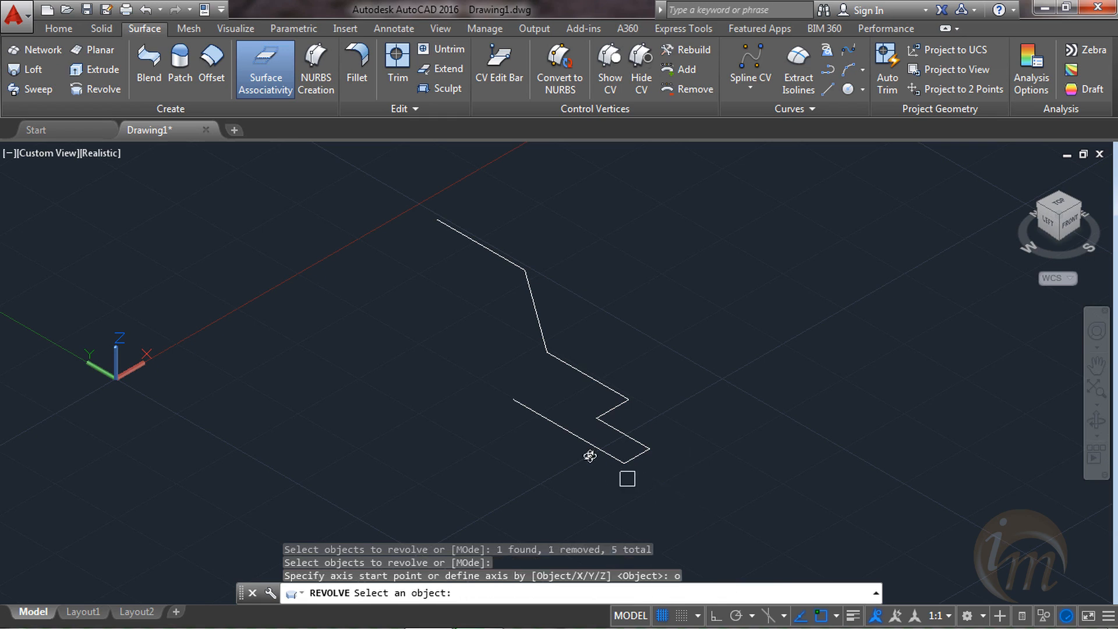
left_click(560, 435)
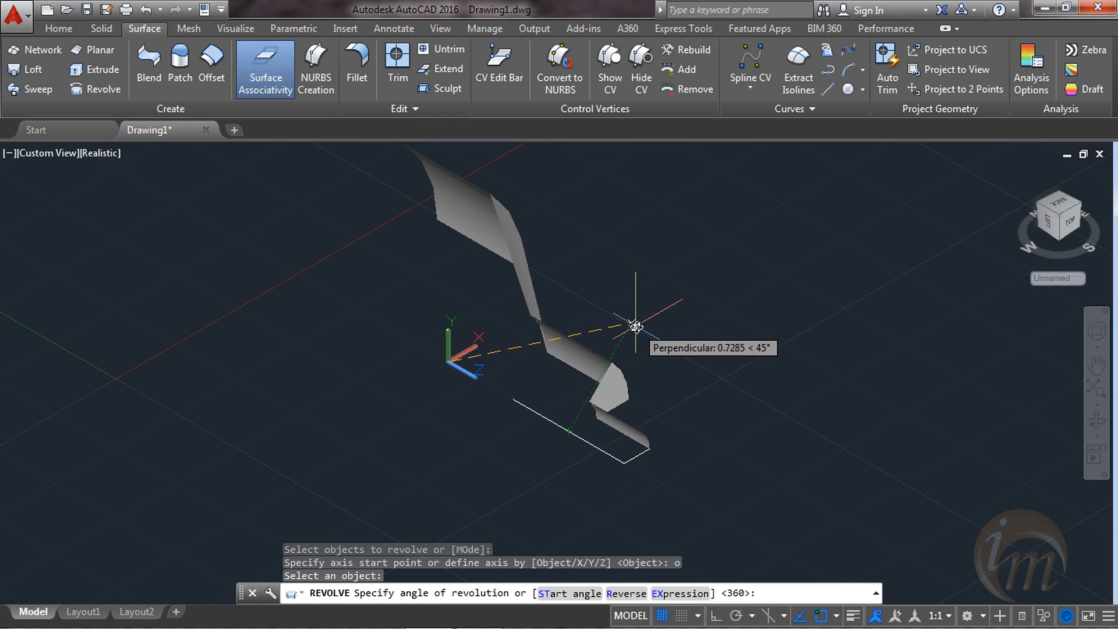
type("st")
key("Return")
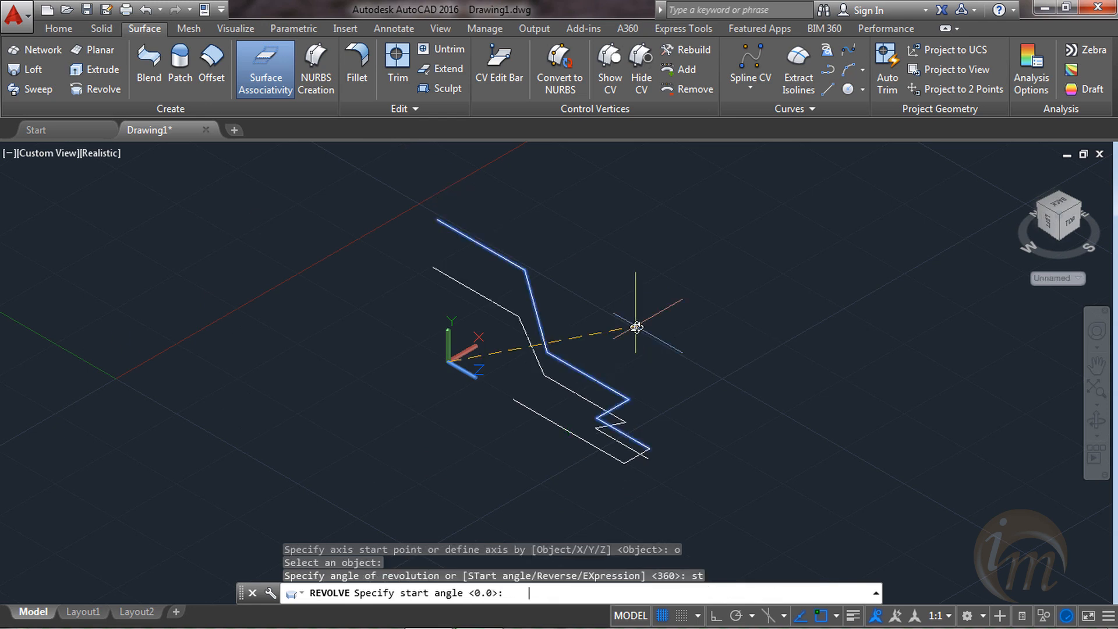
type("90")
key("Return")
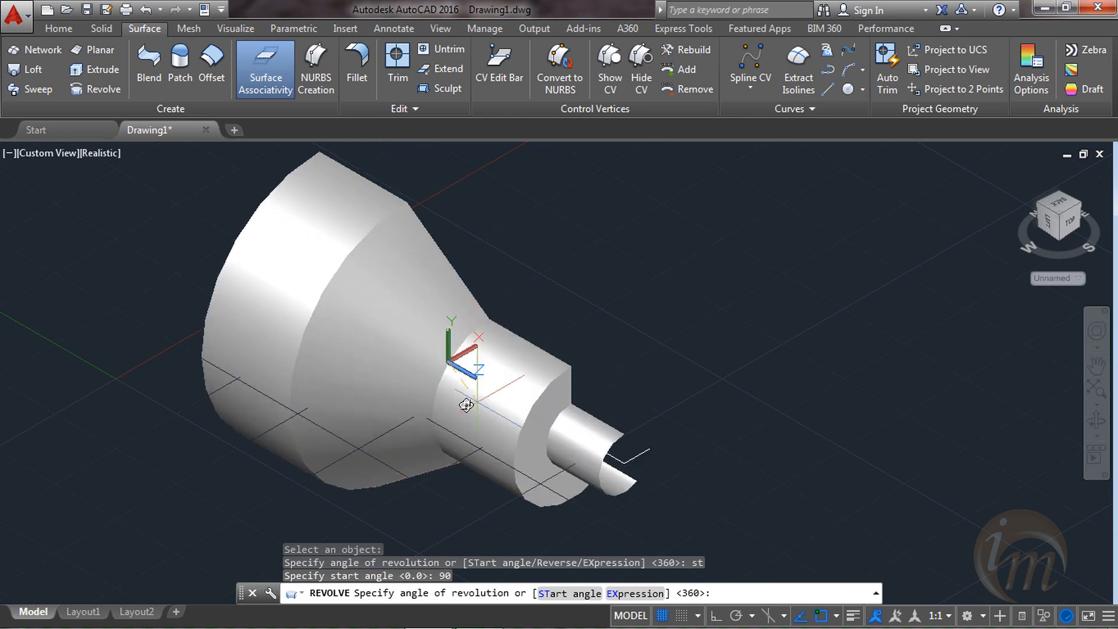
type("80")
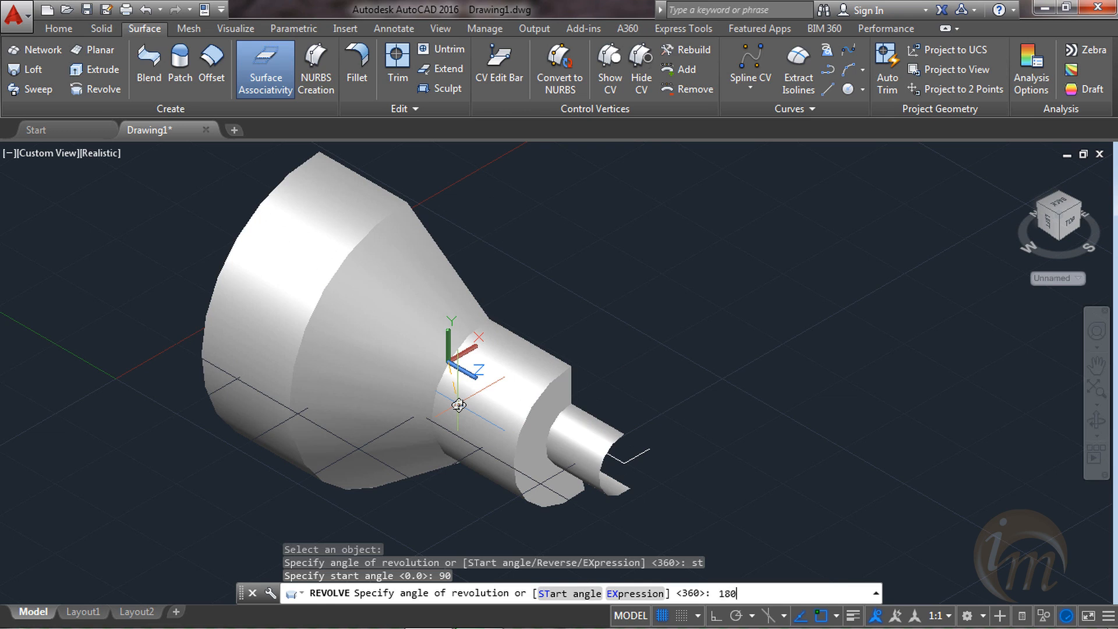
key("Return")
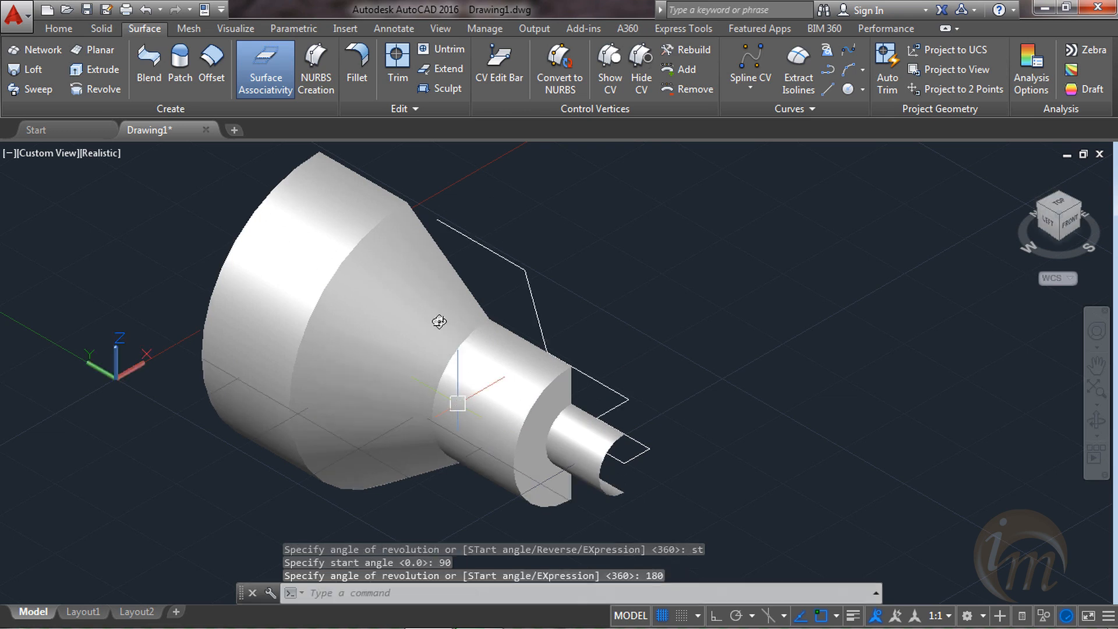
- Inspect the revolved surfaces from other angles, then erase them together with all the profile and axis lines
middle_click_drag(365, 307, 293, 282, "shift")
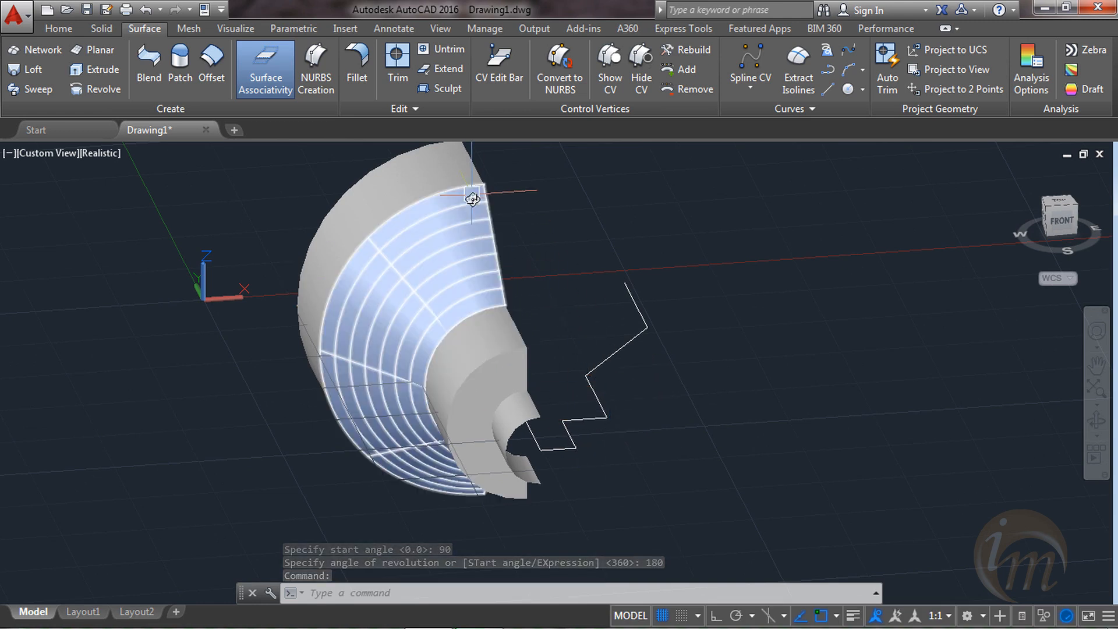
middle_click_drag(568, 489, 637, 509, "shift")
left_click(630, 494)
left_click(576, 449)
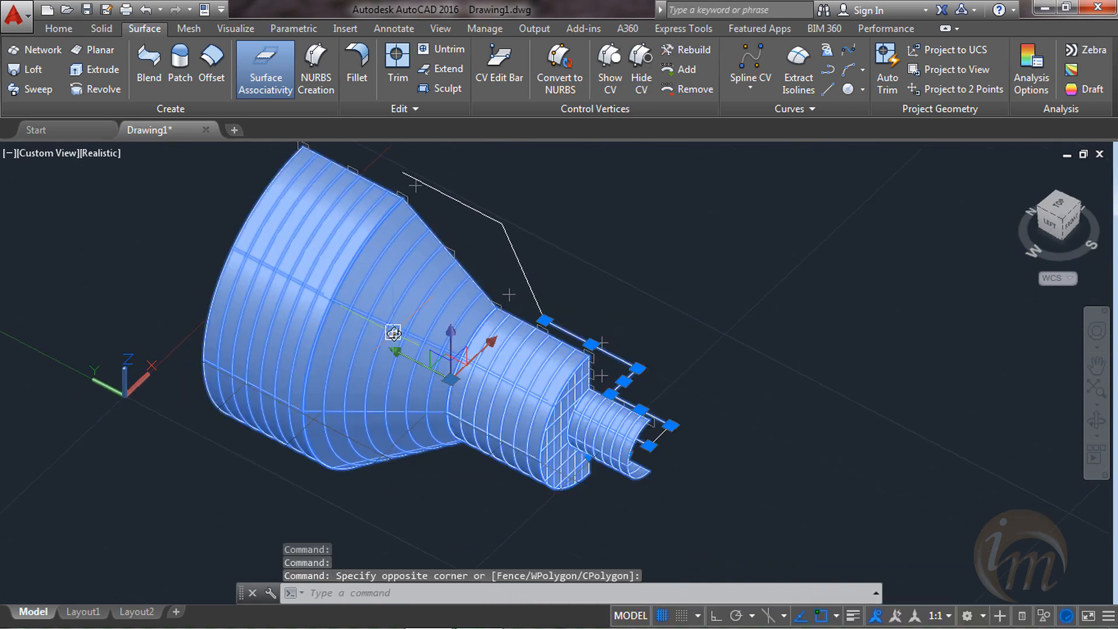
key("Delete")
left_click(733, 493)
left_click(486, 264)
left_click(474, 239)
left_click(410, 186)
key("Delete")
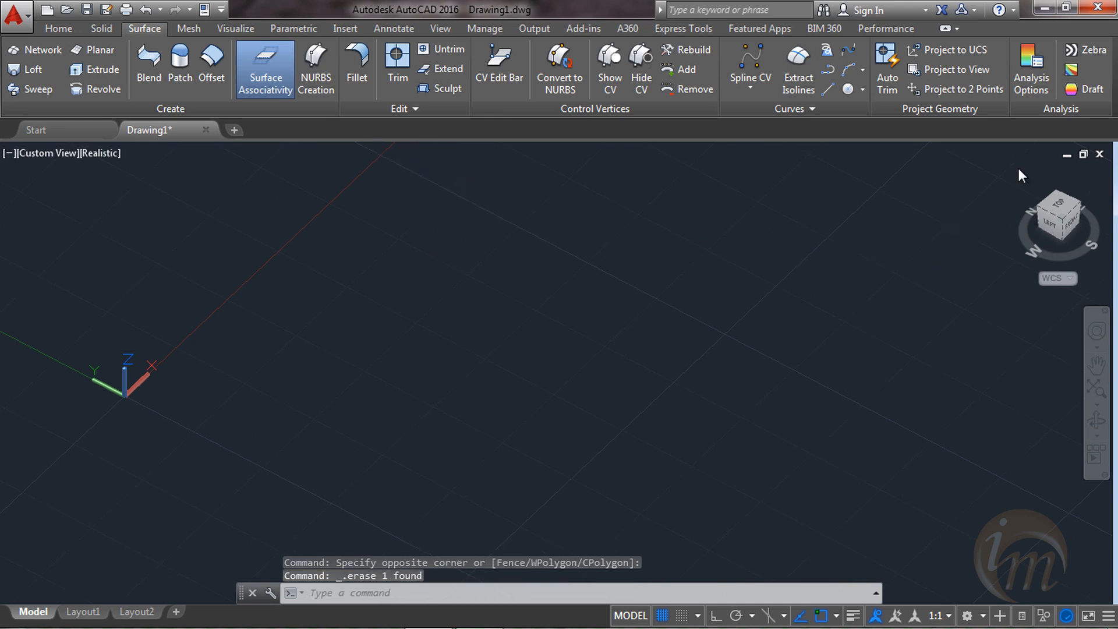
- Restore the home isometric view and switch the projection from Perspective to Parallel
left_click_drag(1050, 212, 1018, 167)
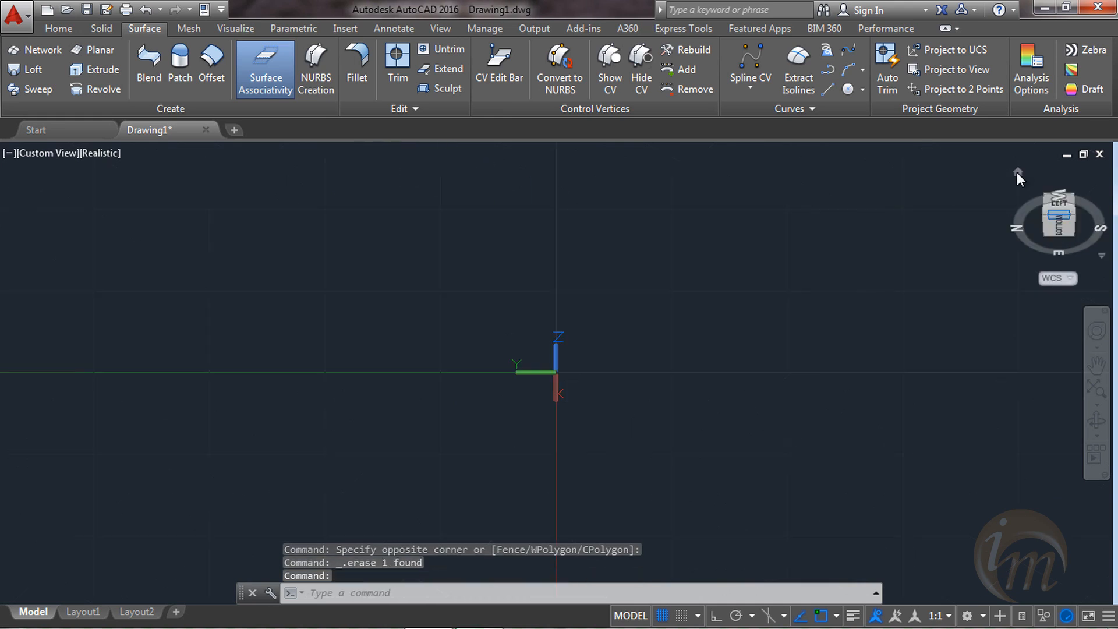
left_click(1017, 173)
right_click(1060, 226)
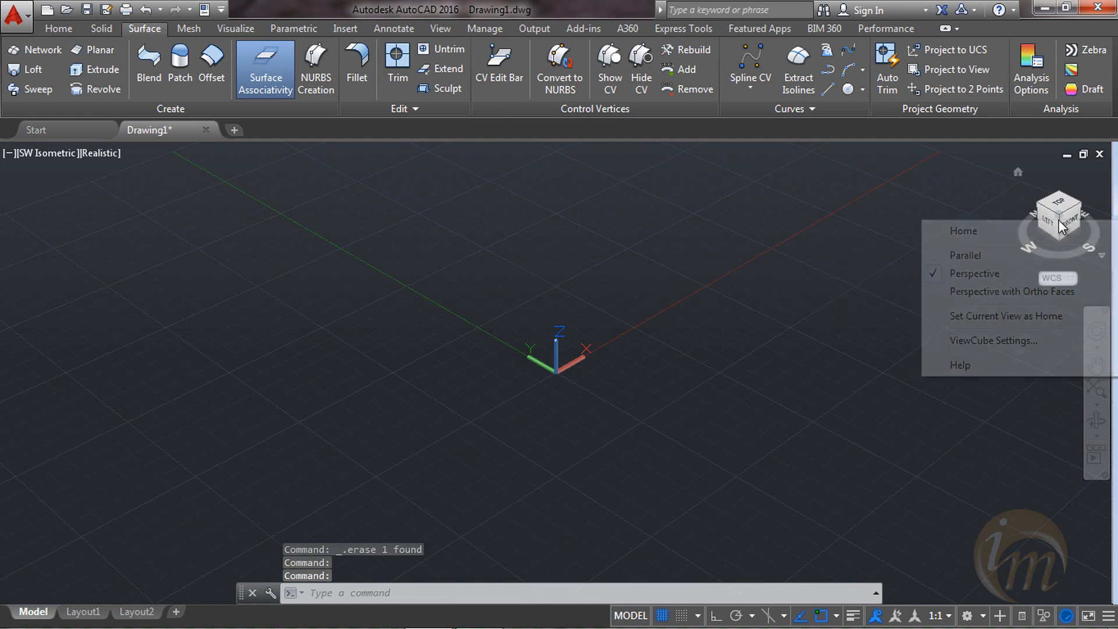
left_click(1042, 254)
middle_click_drag(774, 271, 439, 408)
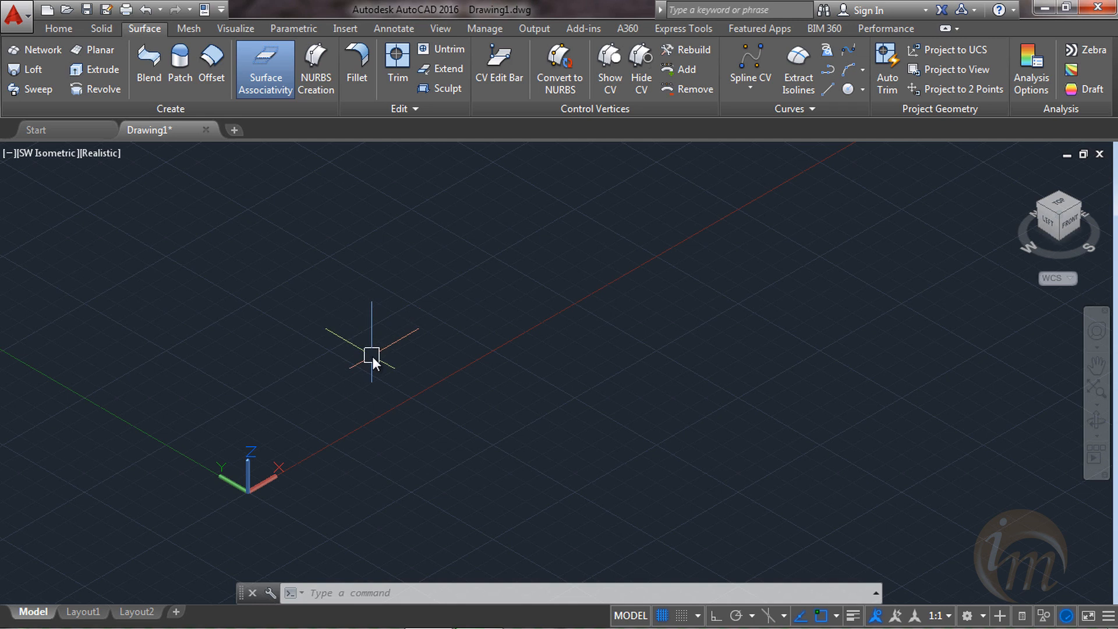
- Start a 3D polyline on the X axis with Ortho on, drawing one segment along X and one straight up along Z
left_click(64, 26)
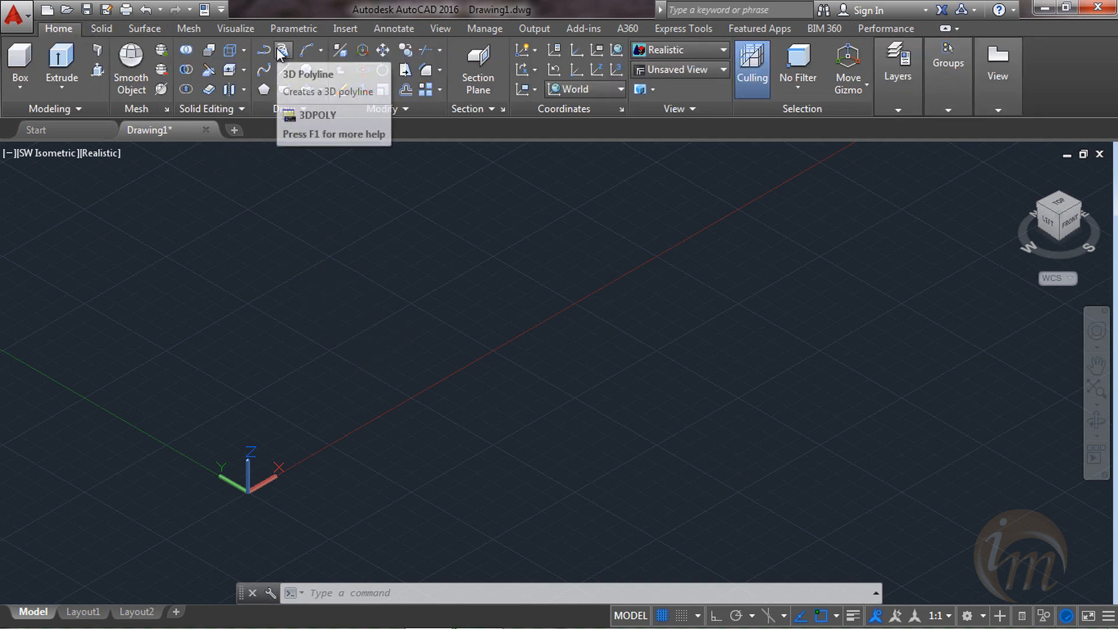
left_click(283, 50)
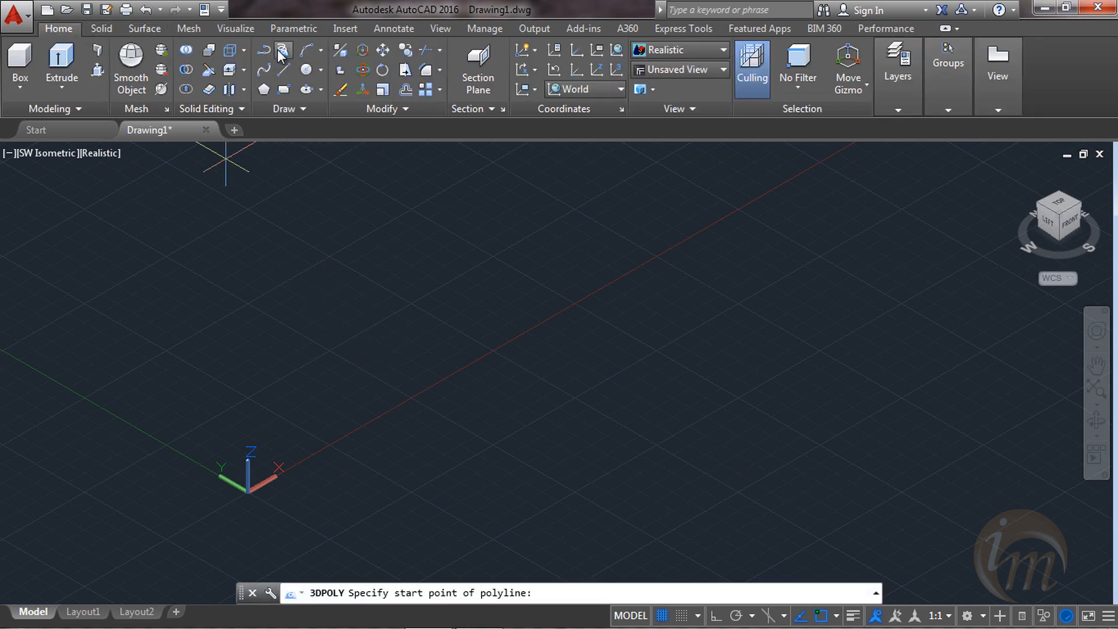
left_click(406, 400)
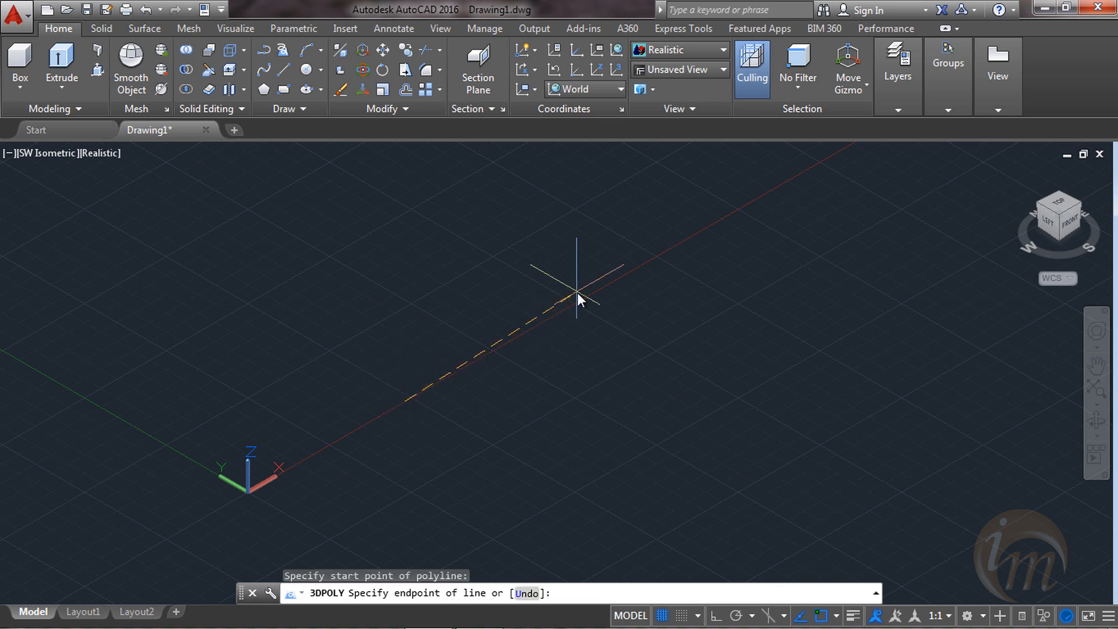
key("F8")
middle_click_drag(551, 310, 515, 274, "shift")
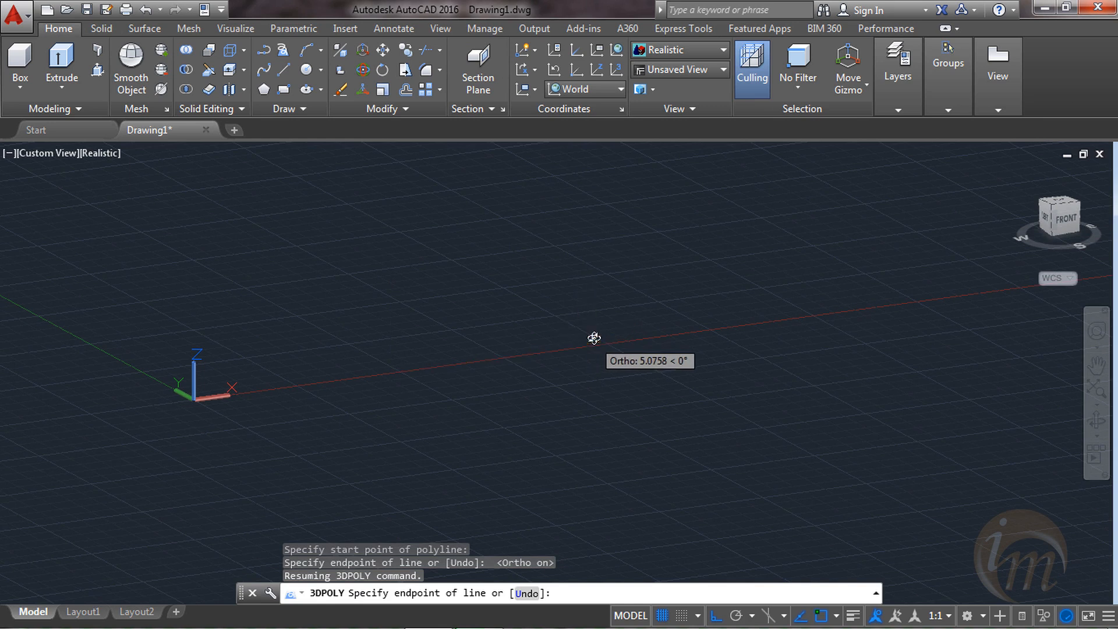
left_click(593, 185)
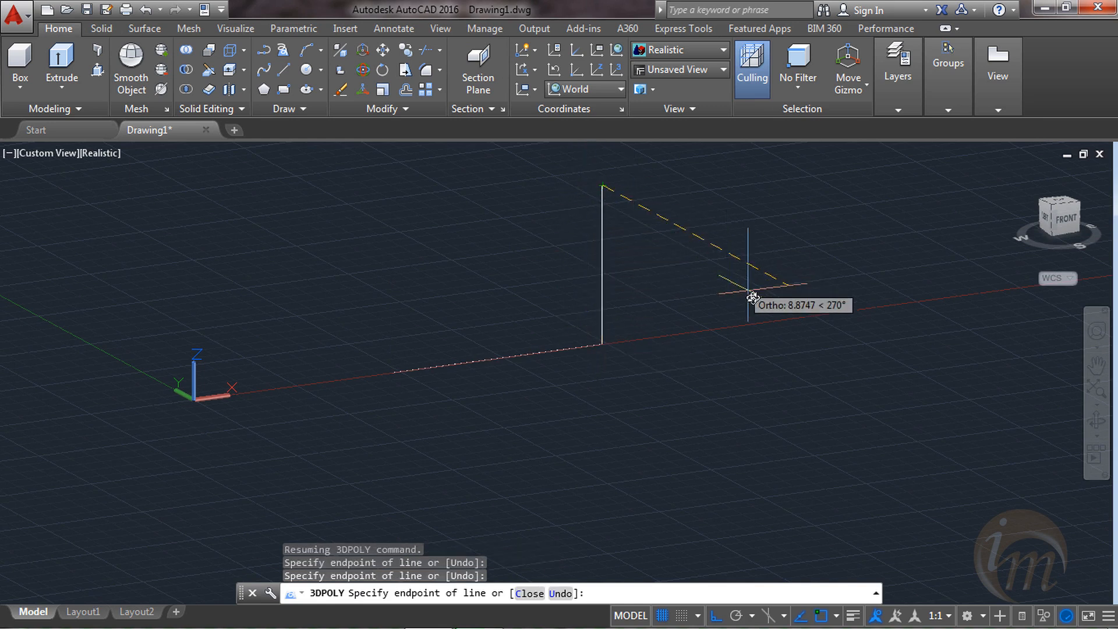
- Continue the 3D polyline with a segment along negative Y, one down along Z, one along positive X and another down
middle_click_drag(708, 340, 806, 322, "shift")
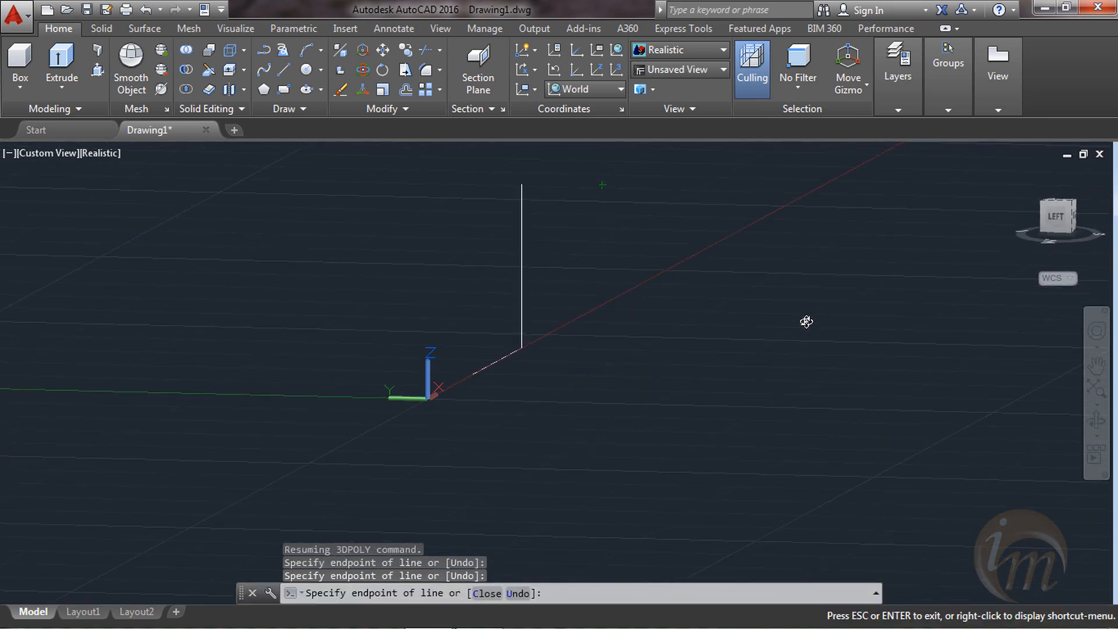
left_click(701, 187)
middle_click_drag(777, 270, 794, 224, "shift")
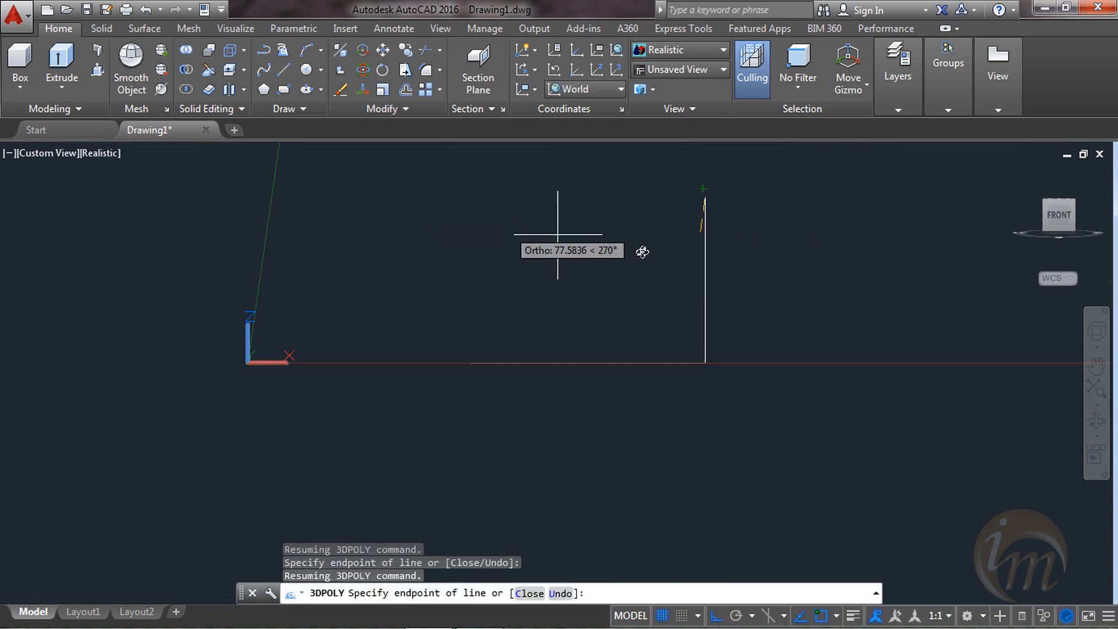
middle_click_drag(644, 249, 578, 235, "shift")
left_click(735, 280)
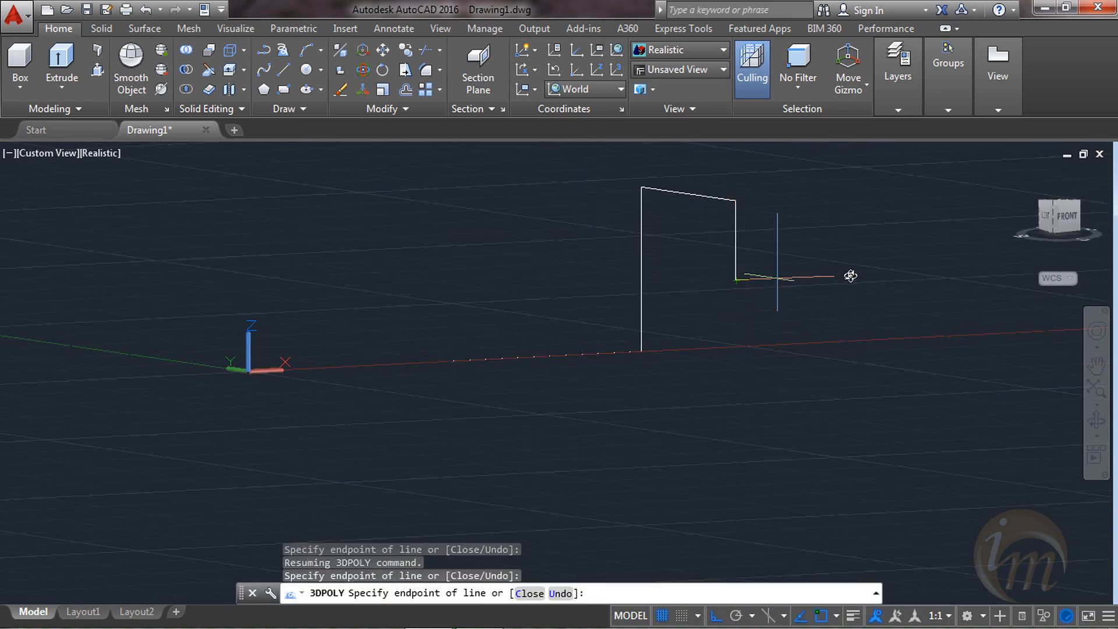
left_click(883, 274)
left_click(884, 395)
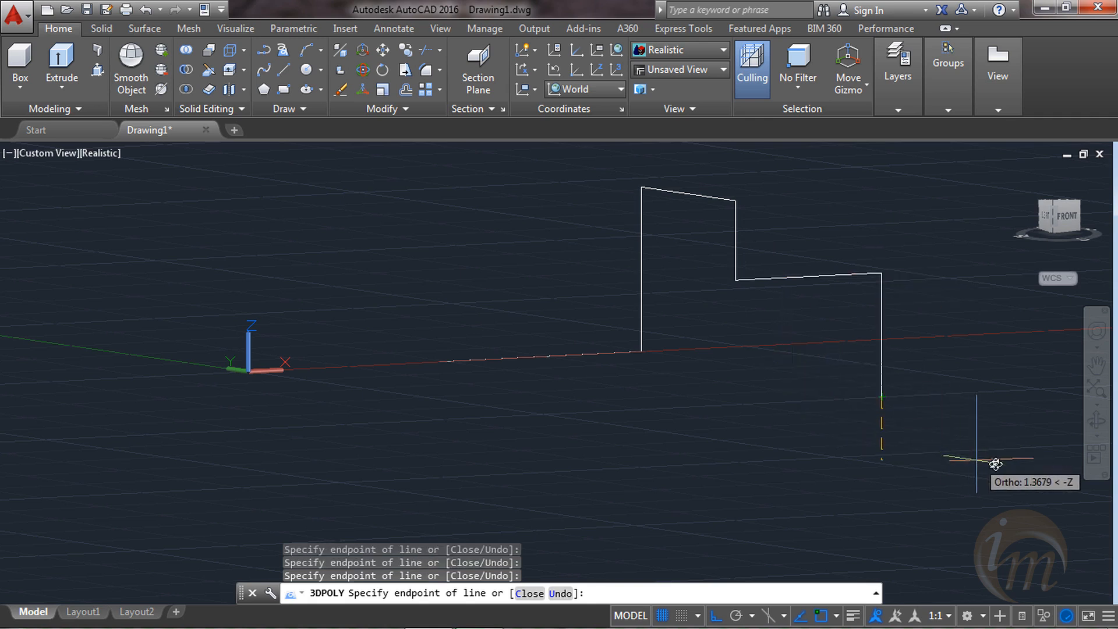
- Extend the 3D polyline along negative Y, down, along negative X, up, along negative X again and up
middle_click_drag(895, 485, 937, 501, "shift")
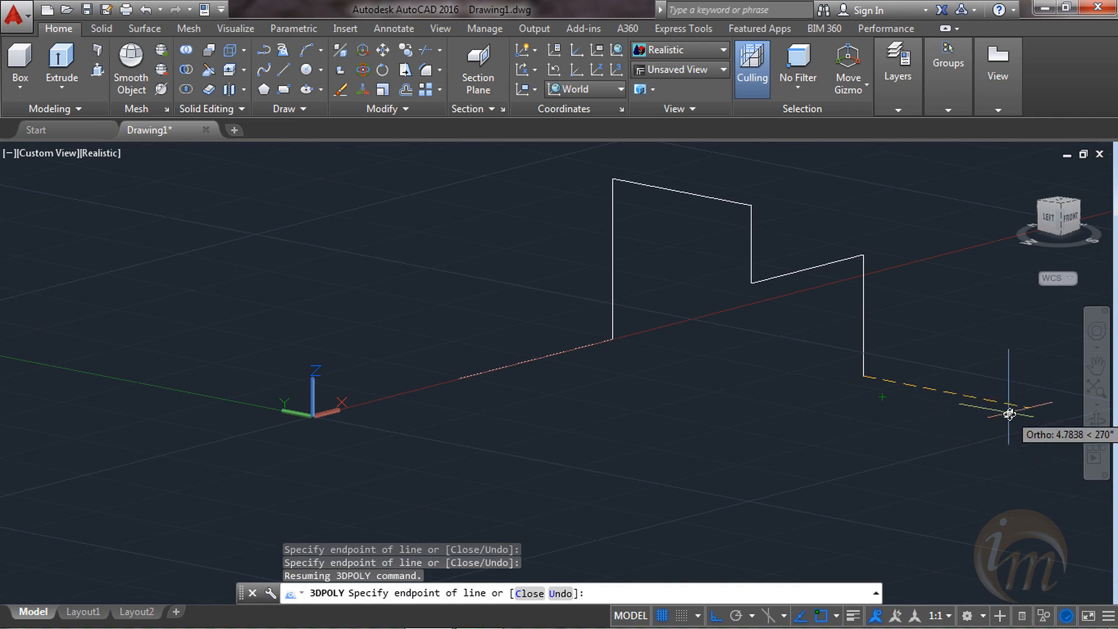
middle_click_drag(1003, 493, 929, 505, "shift")
left_click(647, 527)
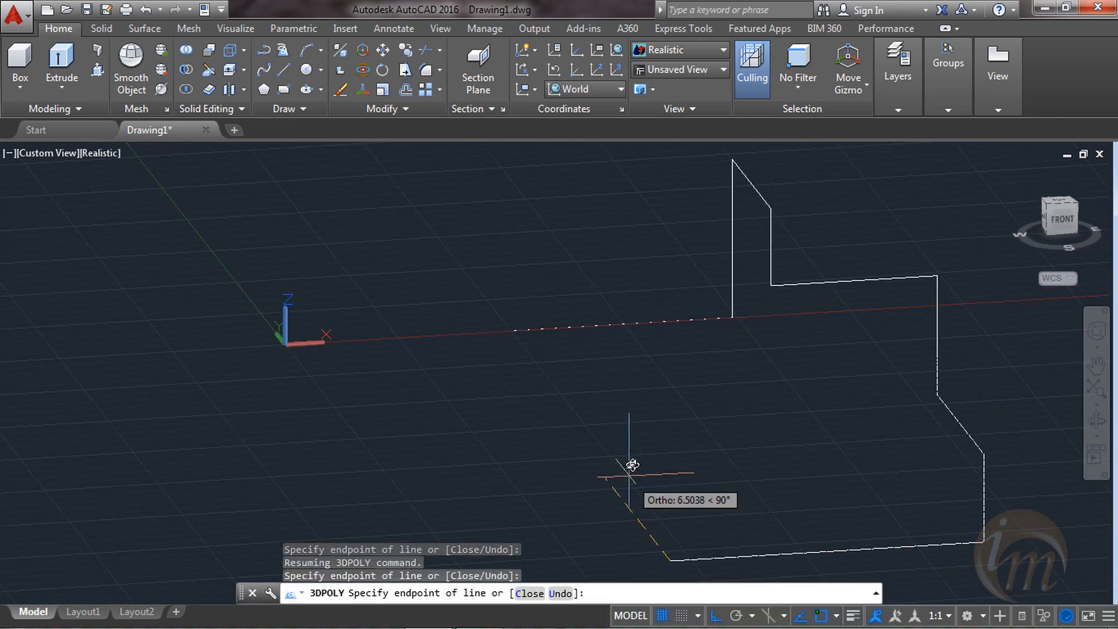
left_click(632, 456)
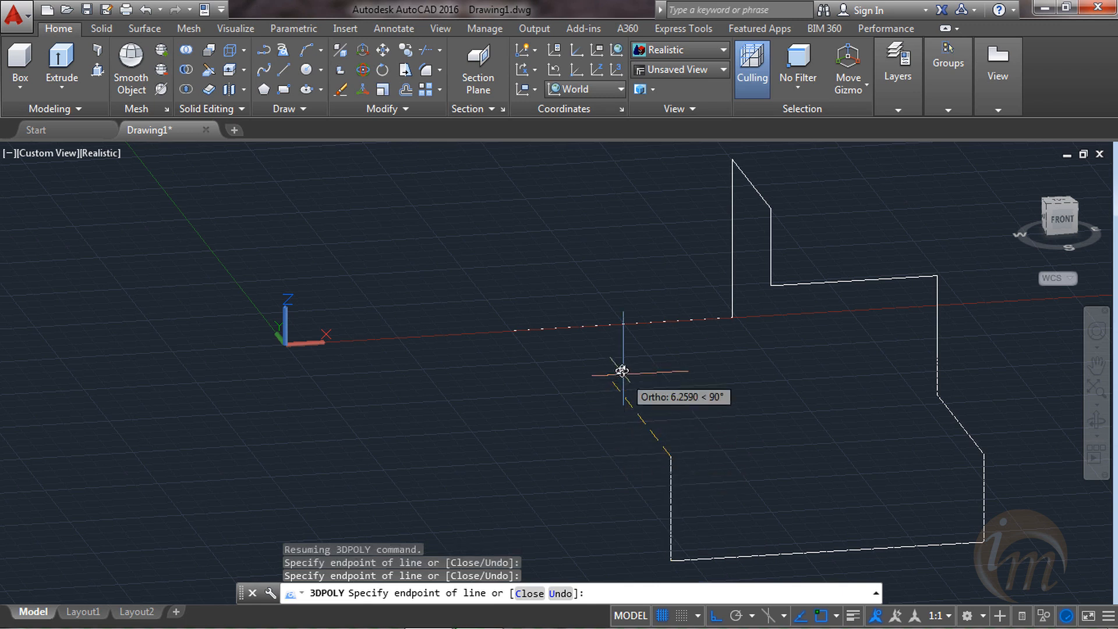
left_click(444, 446)
left_click(430, 294)
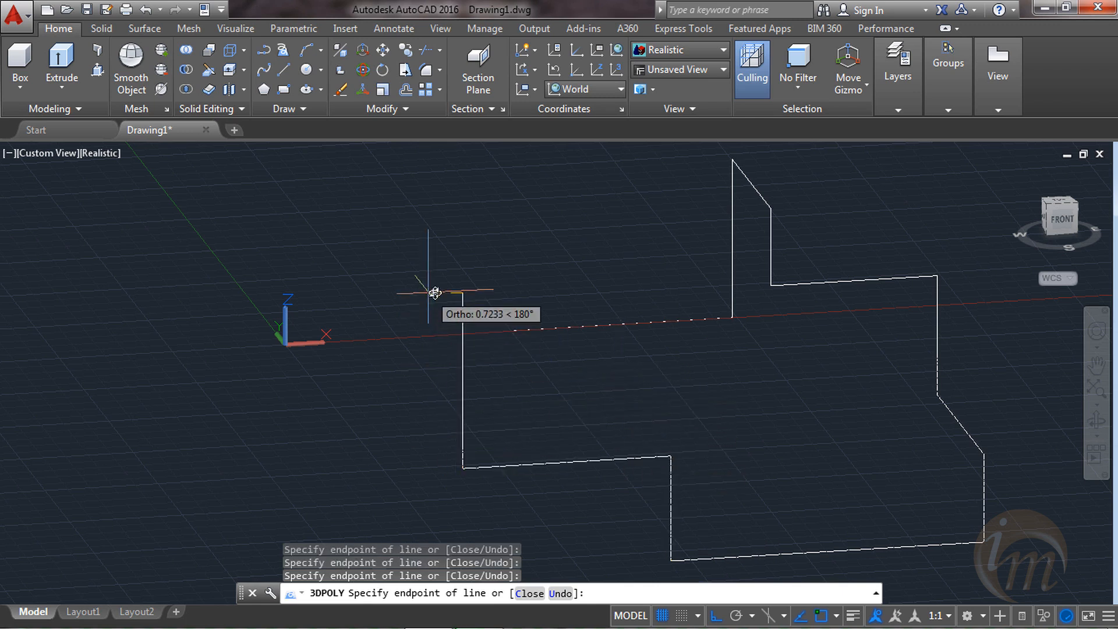
- Add short segments along positive X and positive Y and a long one along negative X, ending the 3D polyline
left_click(569, 287)
mouse_move(568, 287)
middle_mouse_down("shift")
mouse_move(644, 309)
mouse_move(554, 289)
middle_mouse_up("shift")
left_click(649, 332)
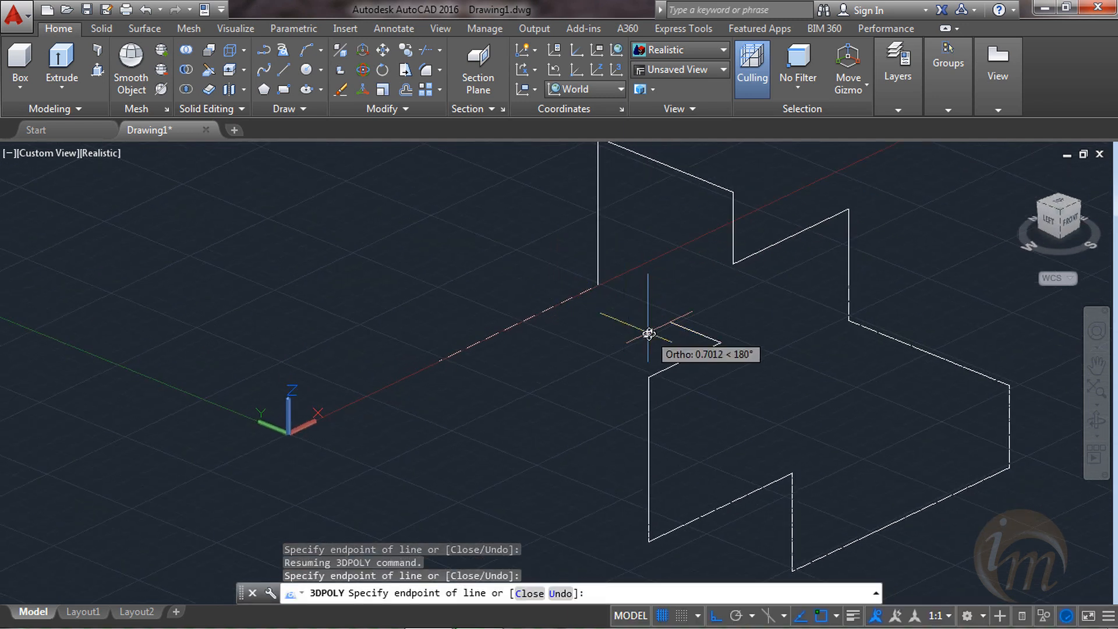
left_click(429, 480)
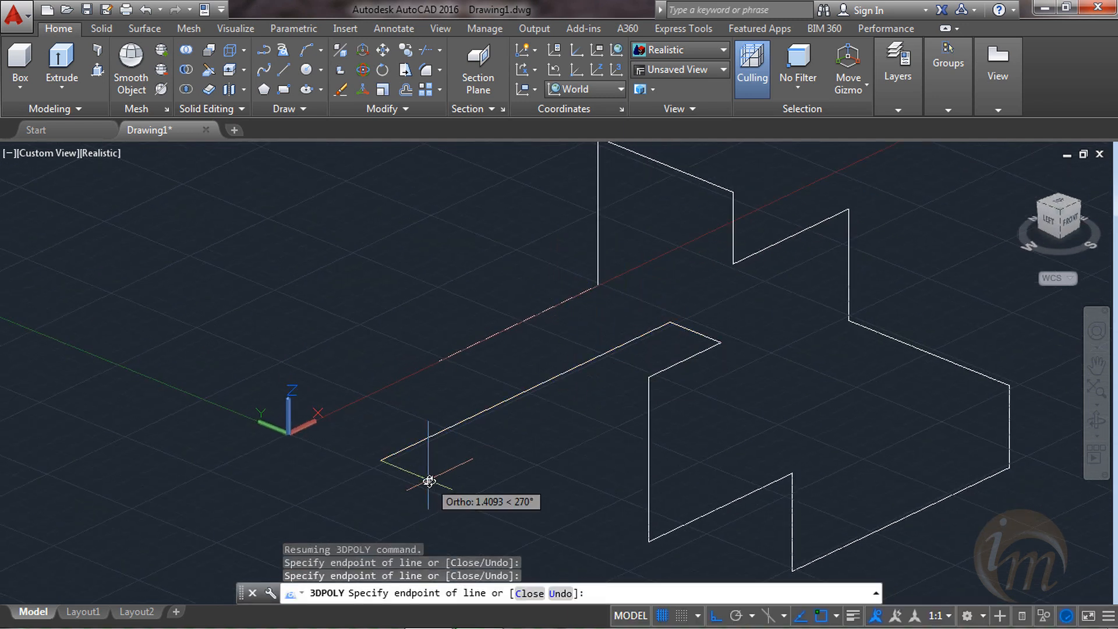
key("Return")
- Draw a circle of radius 0.5 centred on the start point of the 3D polyline on the X axis
scroll(588, 344, "down", 2)
scroll(588, 343, "down", 2)
mouse_move(602, 367)
middle_mouse_down("shift")
mouse_move(594, 344)
mouse_move(530, 332)
mouse_move(417, 347)
mouse_move(669, 357)
mouse_move(763, 315)
mouse_move(803, 349)
mouse_move(606, 363)
mouse_move(489, 332)
mouse_move(506, 319)
mouse_move(577, 345)
mouse_move(615, 380)
mouse_move(602, 363)
middle_mouse_up("shift")
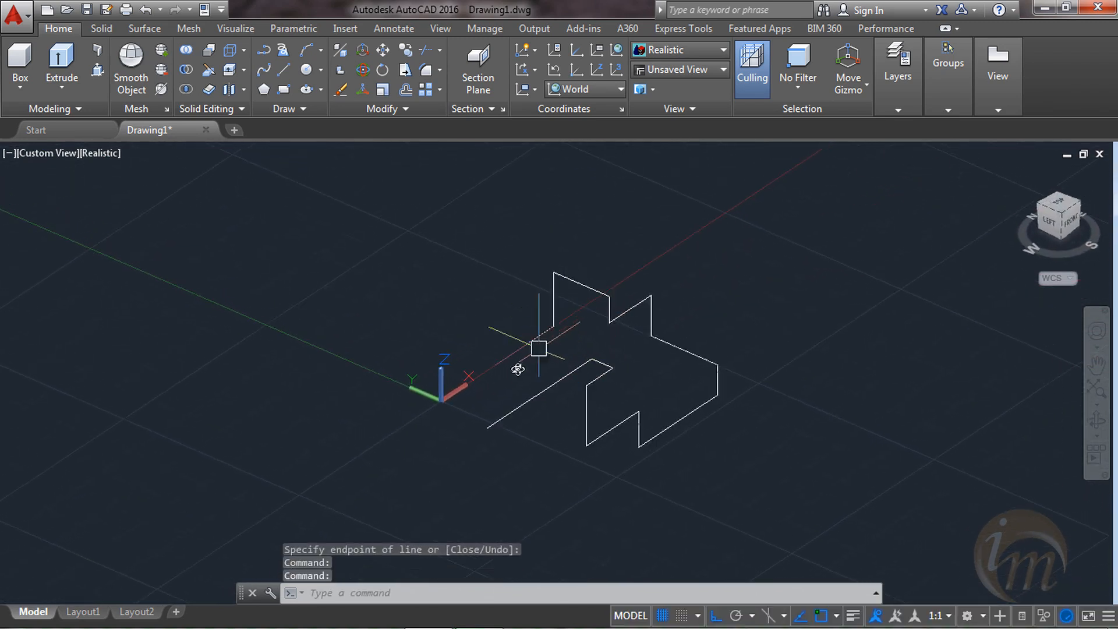
middle_click_drag(711, 382, 553, 516, "shift")
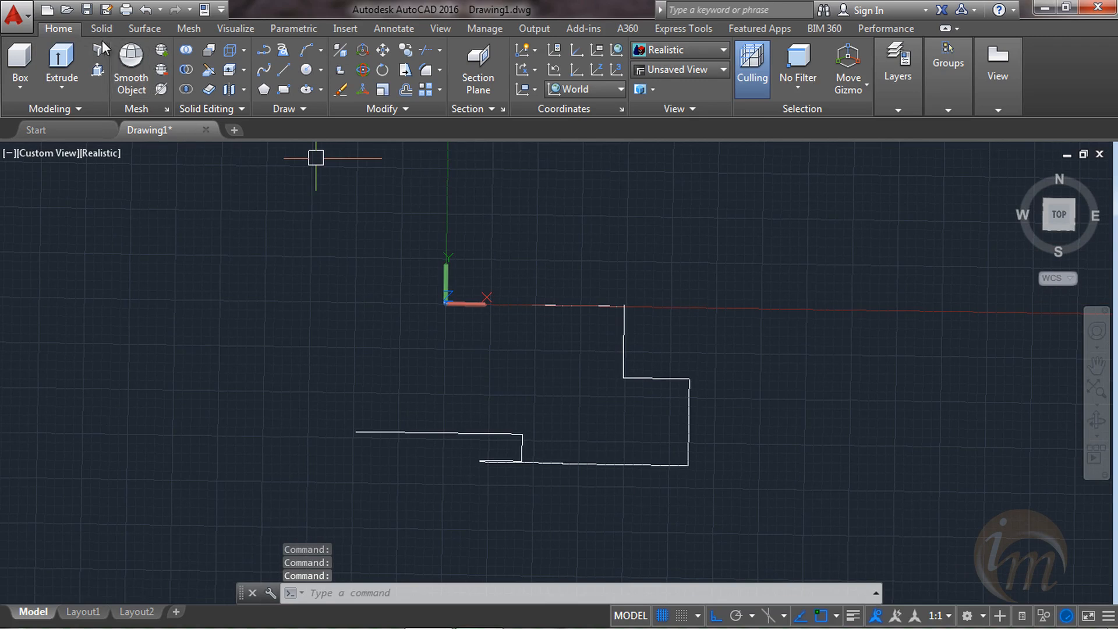
left_click(309, 72)
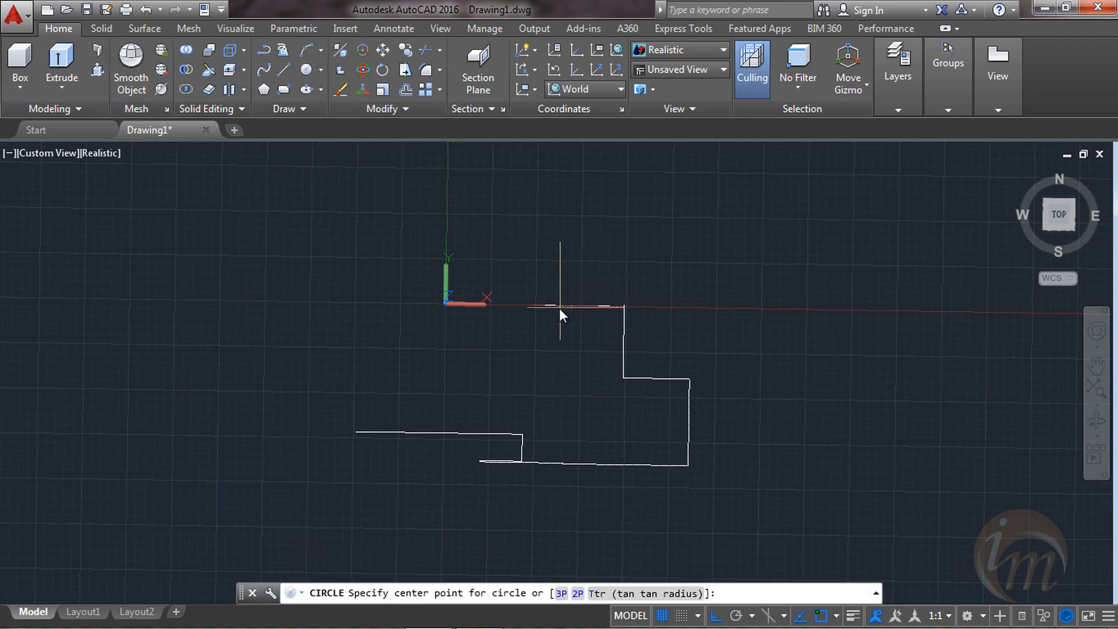
left_click(532, 305)
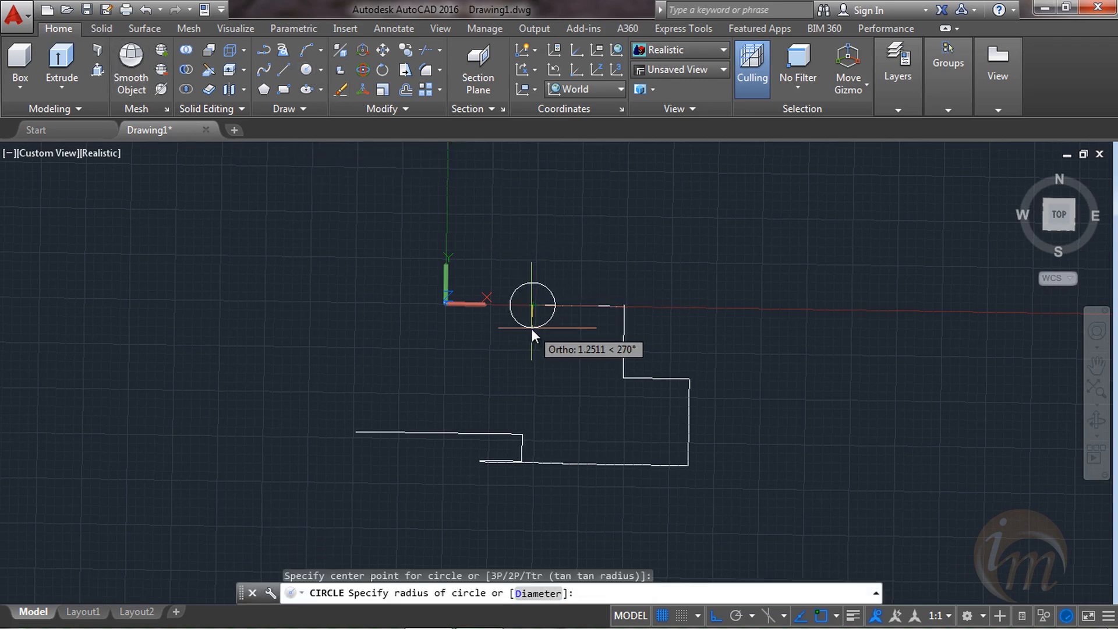
type(".5")
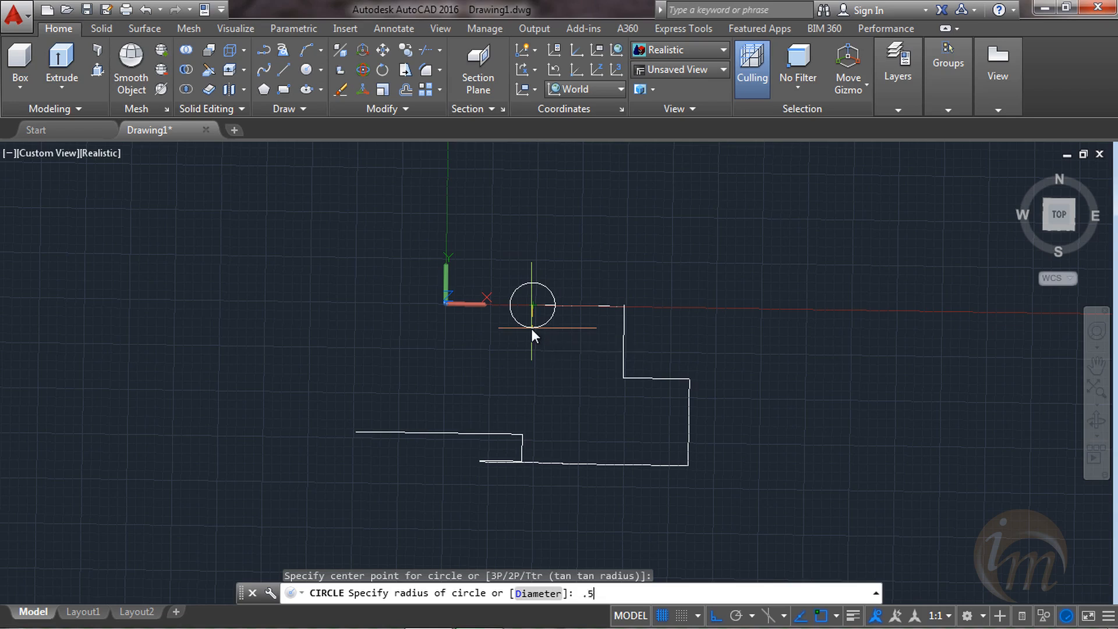
key("Return")
- Sweep the circle along the 3D polyline with the closed profile creation mode set to Surface
middle_click_drag(609, 362, 526, 335, "shift")
scroll(526, 335, "up", 3)
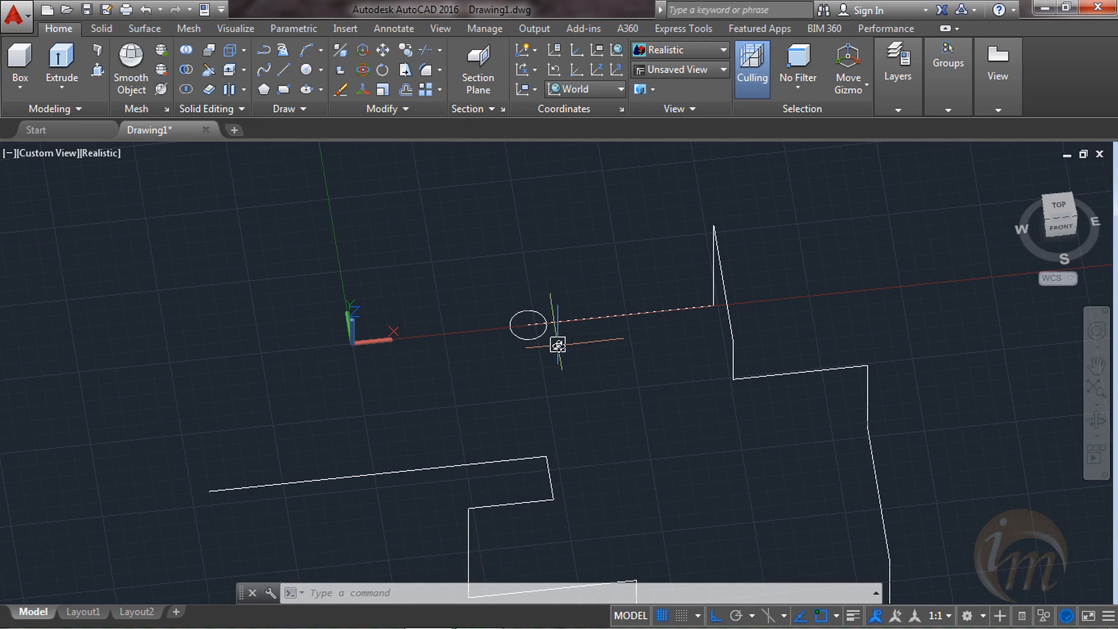
type("sweep")
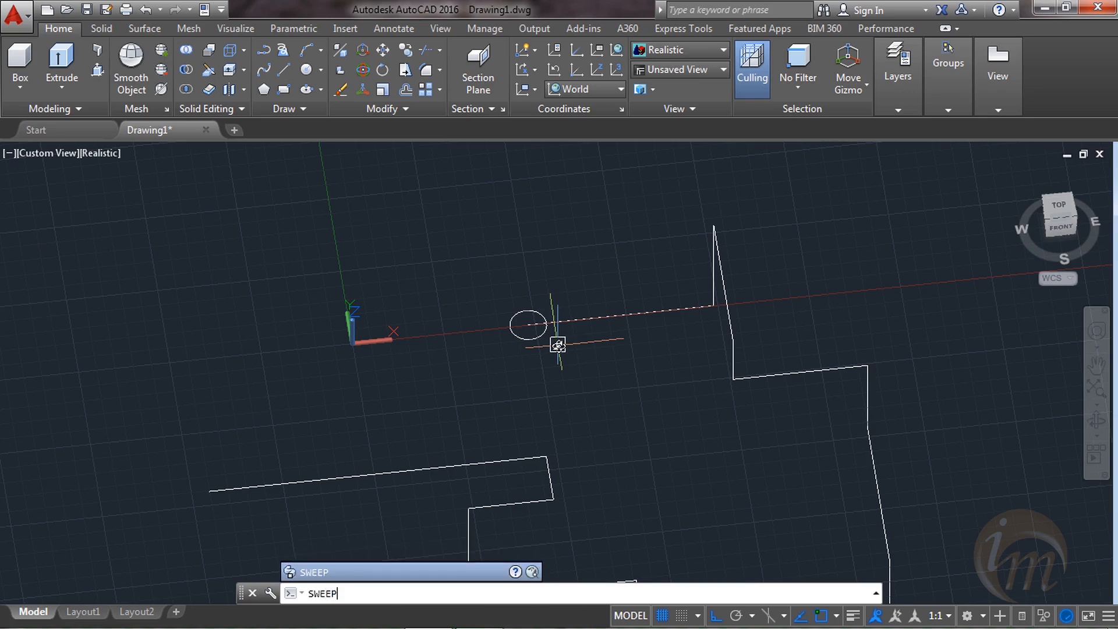
key("Return")
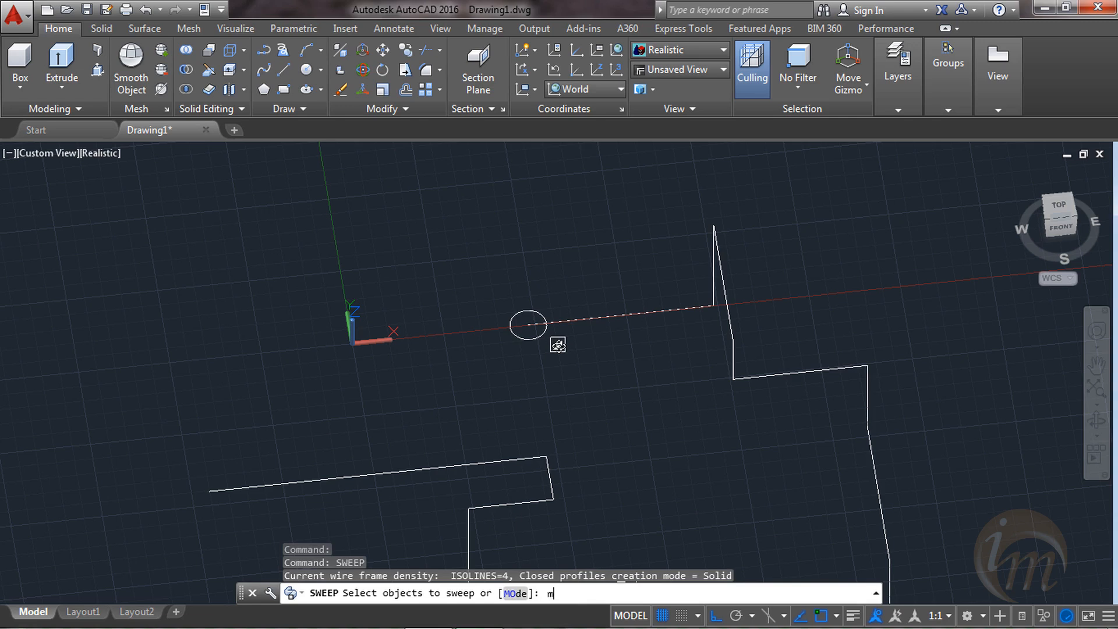
type("mo")
key("Return")
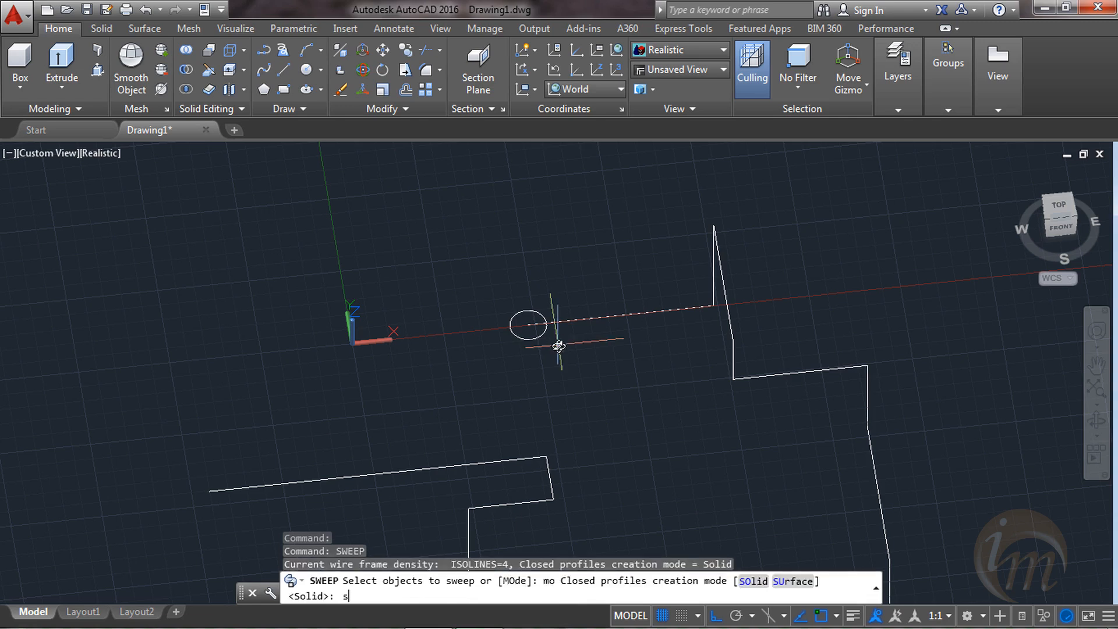
key("Return")
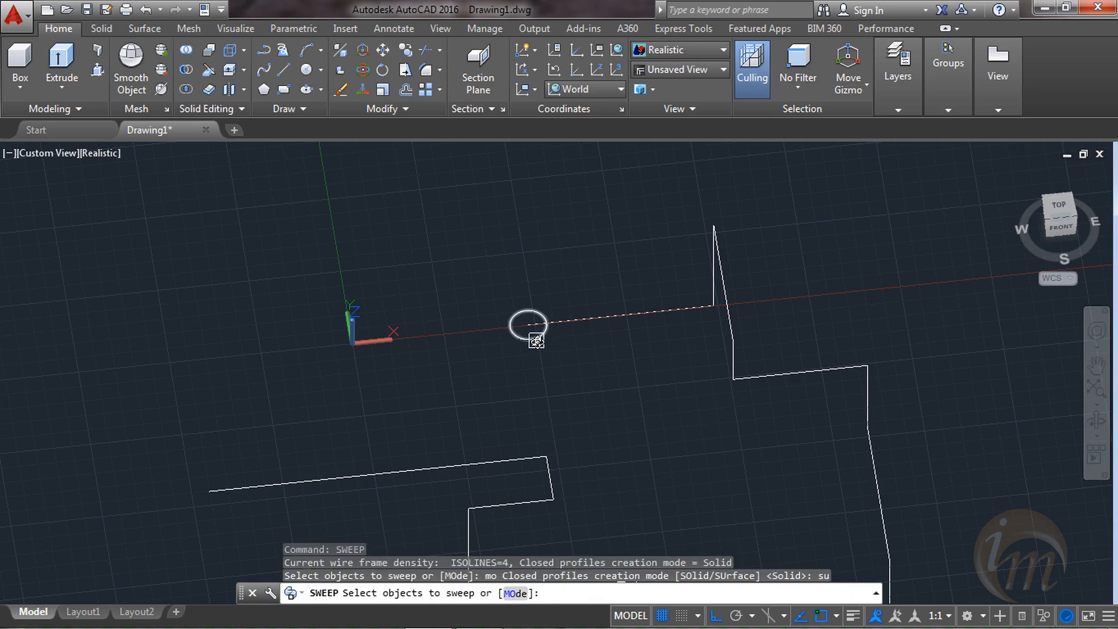
left_click(536, 341)
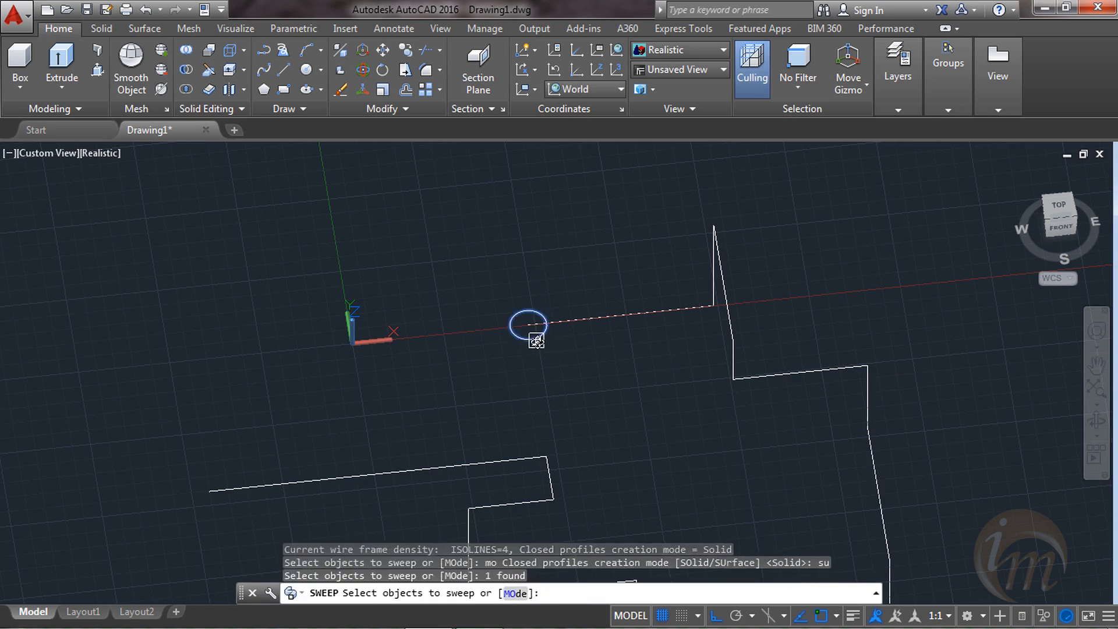
key("Return")
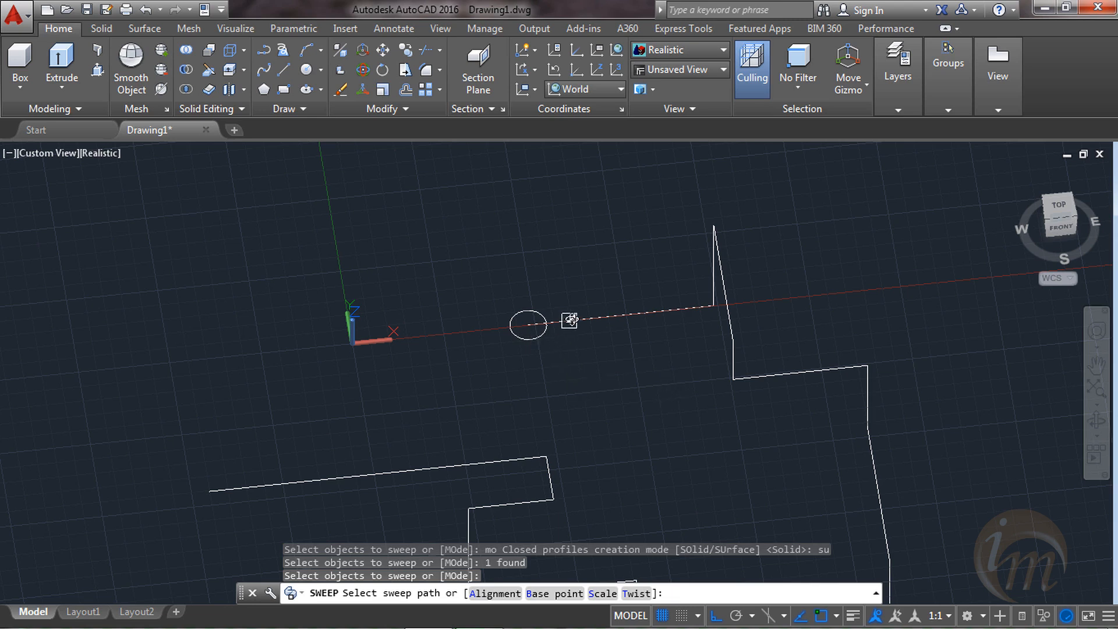
left_click(587, 320)
- Examine the swept tube from several angles, including a close view of its end
middle_click_drag(586, 380, 935, 312, "shift")
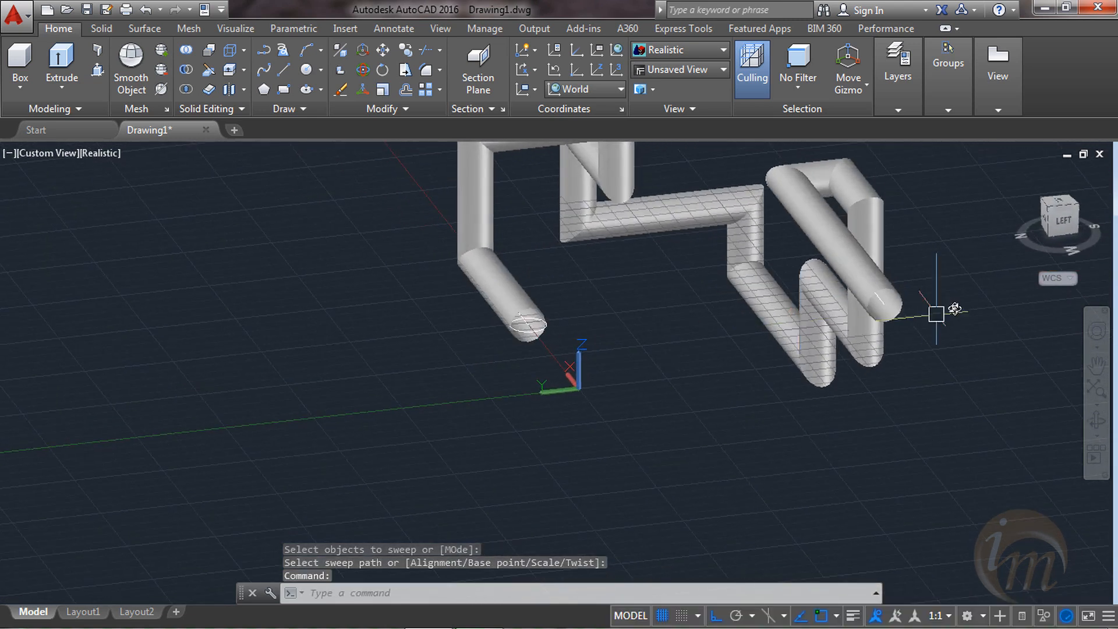
scroll(961, 324, "up", 6)
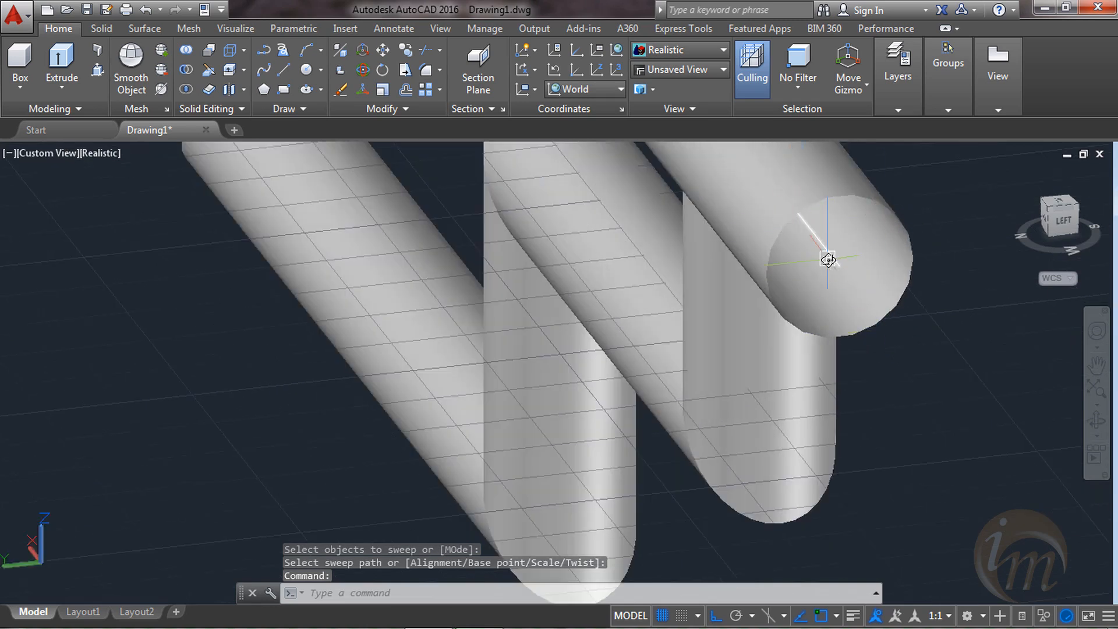
scroll(831, 250, "down", 10)
middle_click_drag(862, 312, 651, 357, "shift")
middle_click_drag(746, 322, 896, 402, "shift")
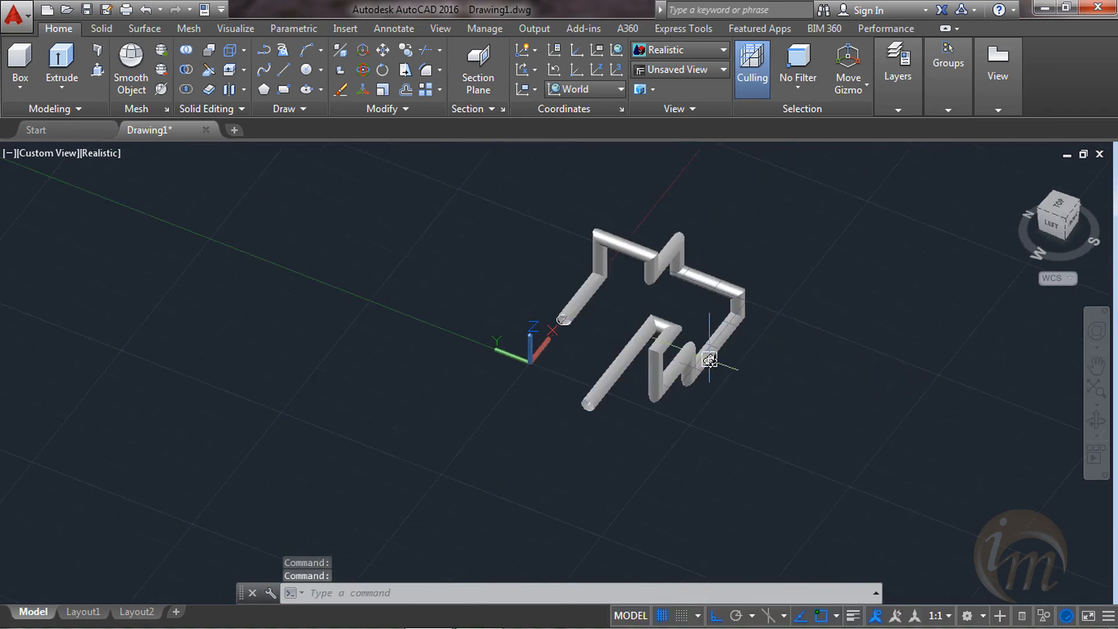
scroll(738, 357, "up", 3)
middle_click_drag(738, 357, 673, 394, "shift")
- Undo the view changes and the sweep, back to the bare circle and 3D polyline
key("ctrl+z")
key("ctrl+z")
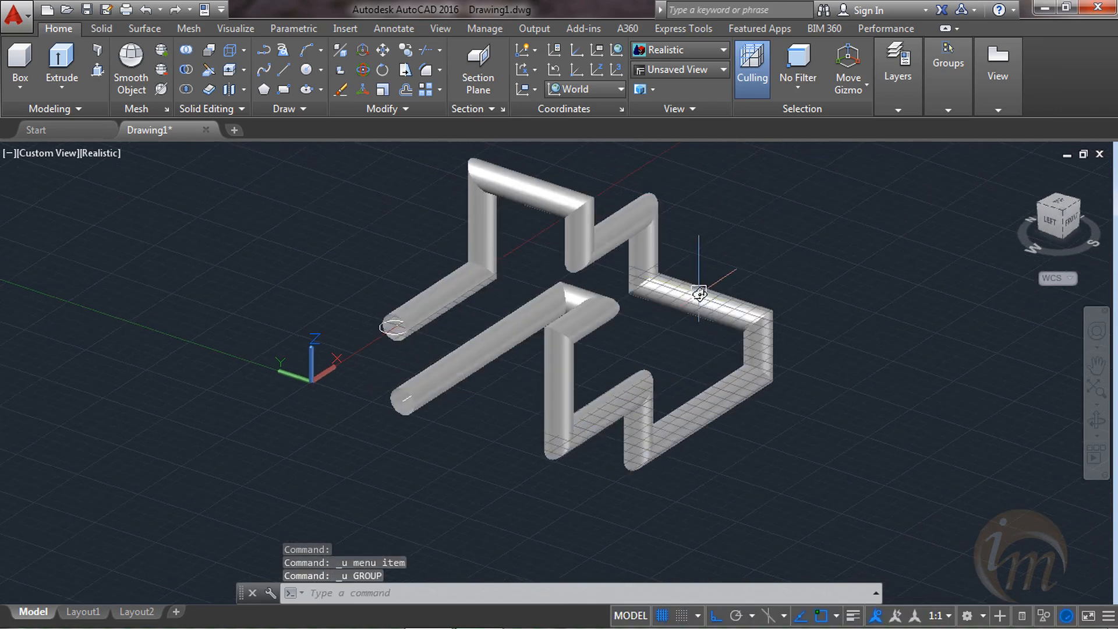
key("ctrl+z")
key("ctrl+z")
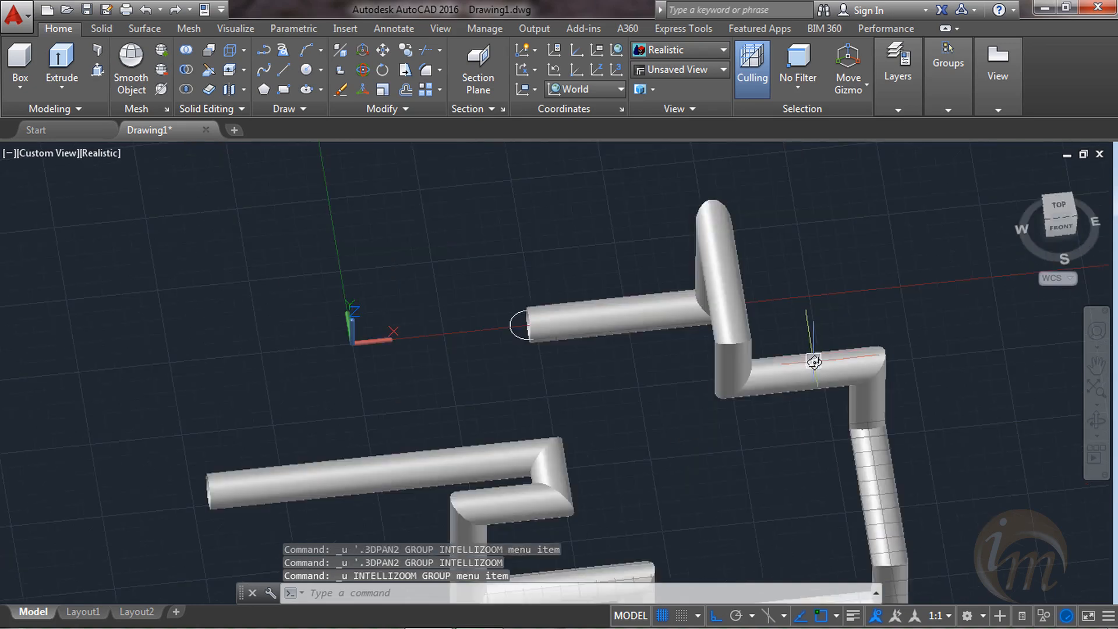
key("ctrl+z")
- Start a new sweep in Surface mode with the circle as the object to sweep
middle_click_drag(654, 403, 673, 392, "shift")
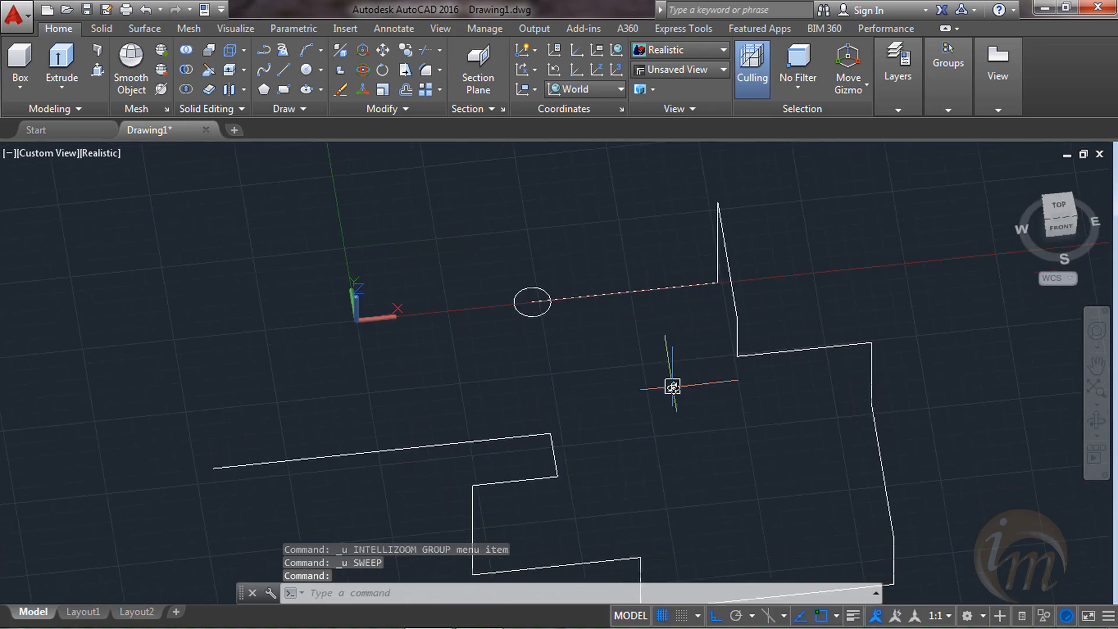
type("Sweep")
key("Return")
type("mo")
key("Return")
type("s")
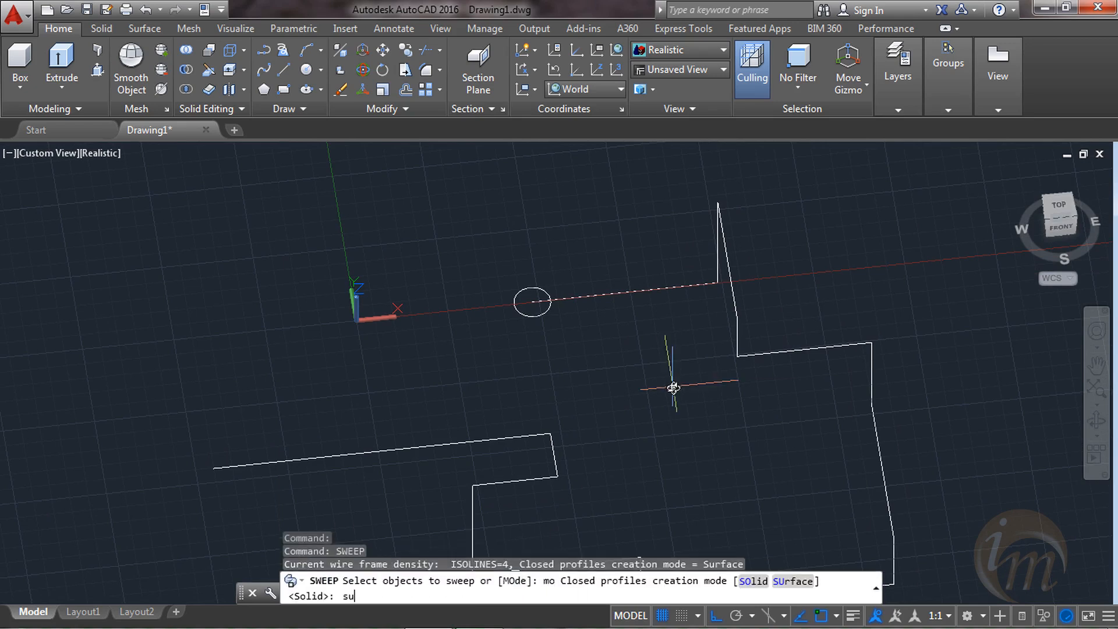
type("u")
key("Return")
left_click(541, 316)
key("Return")
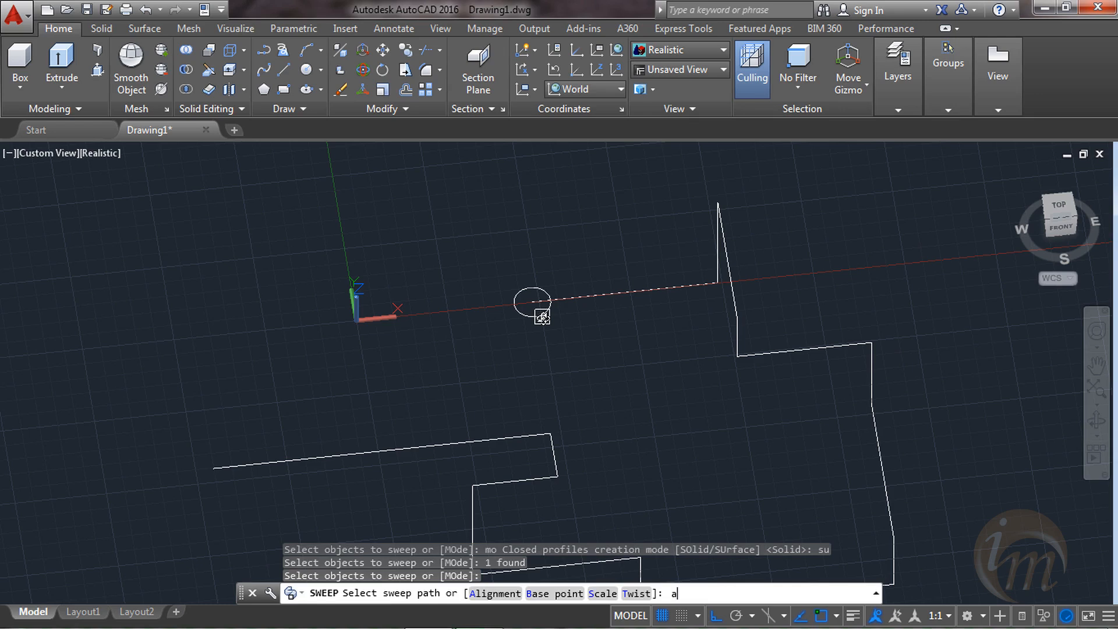
- Sweep the circle along the 3D polyline with perpendicular alignment set to Yes and a scale factor of 1
key("Return")
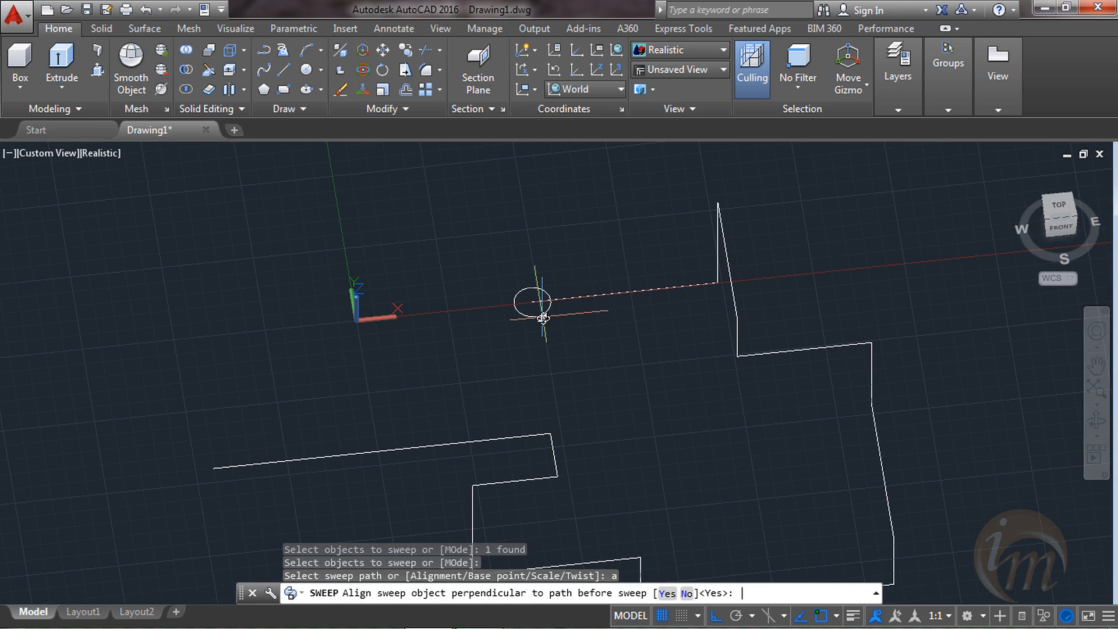
key("Return")
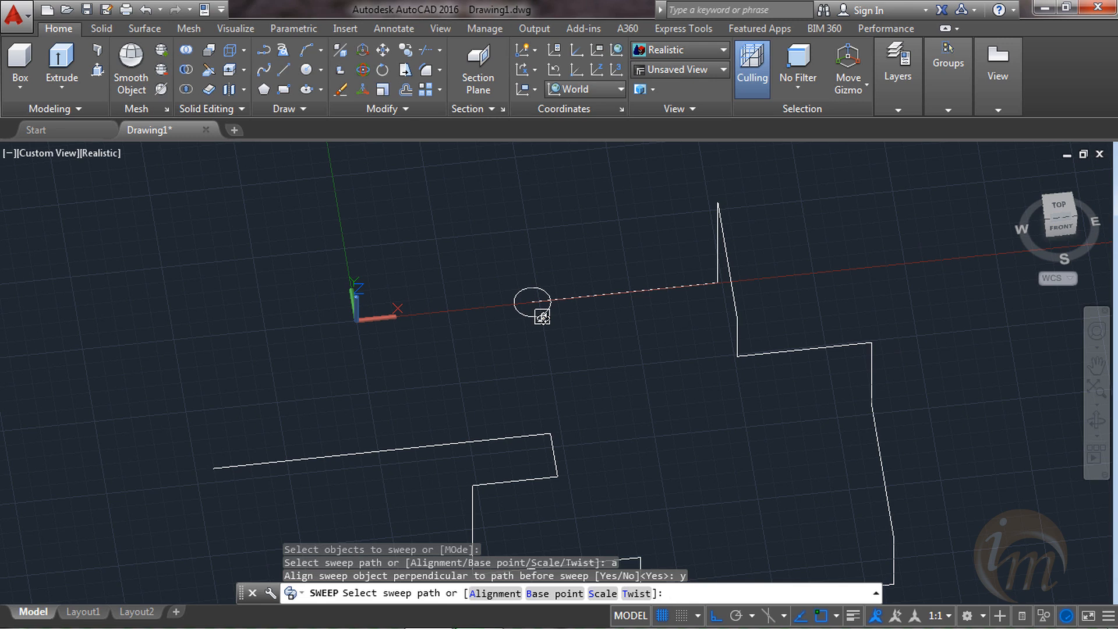
type("s")
key("Return")
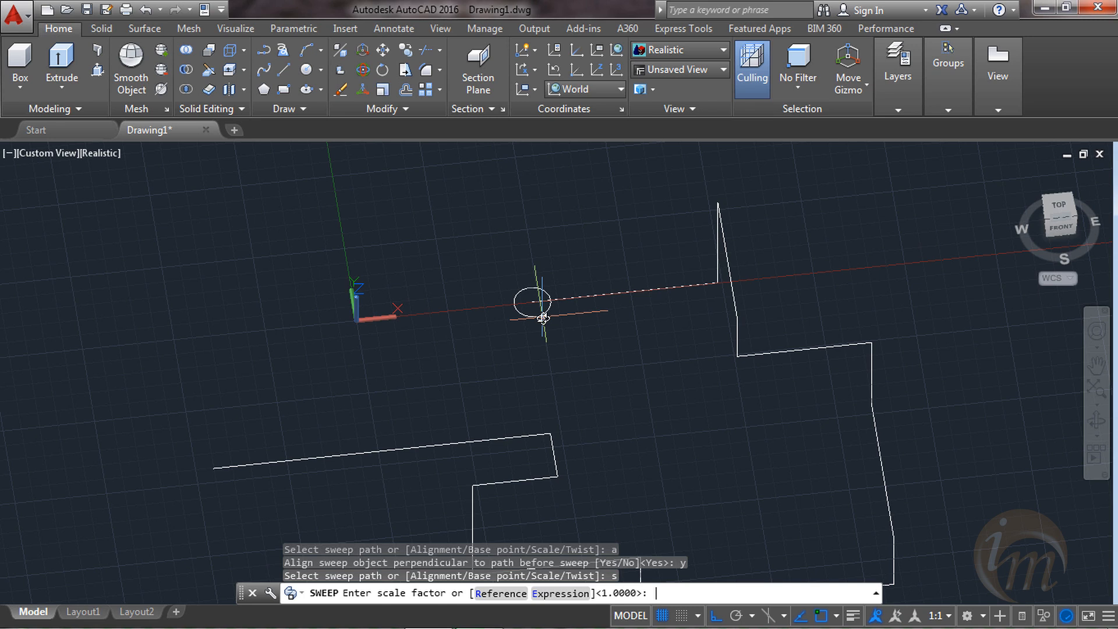
type("1")
key("Return")
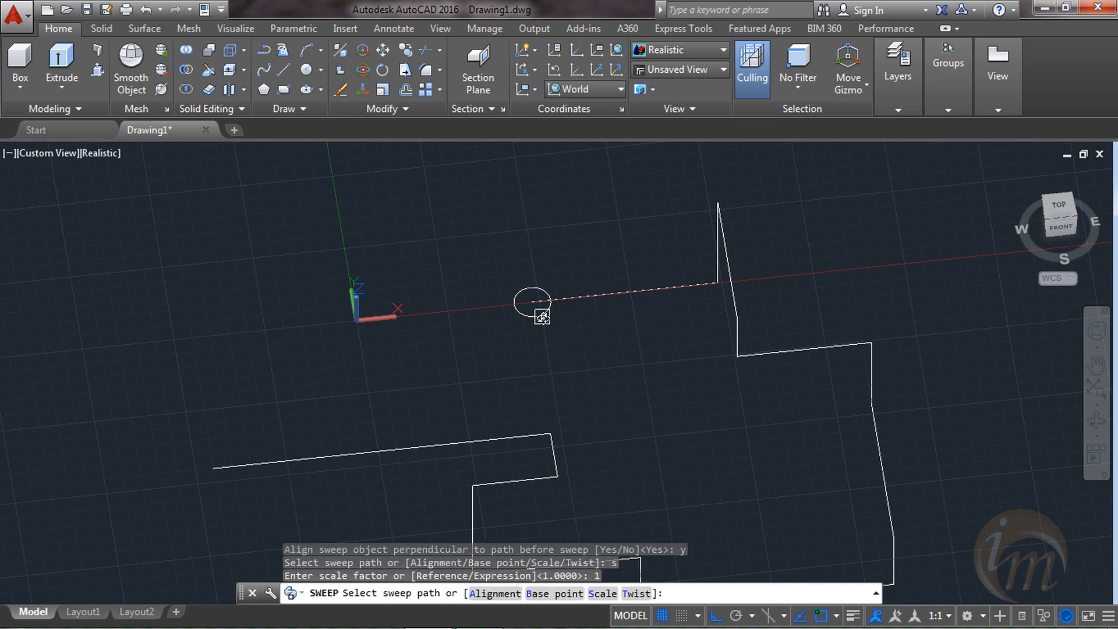
left_click(609, 289)
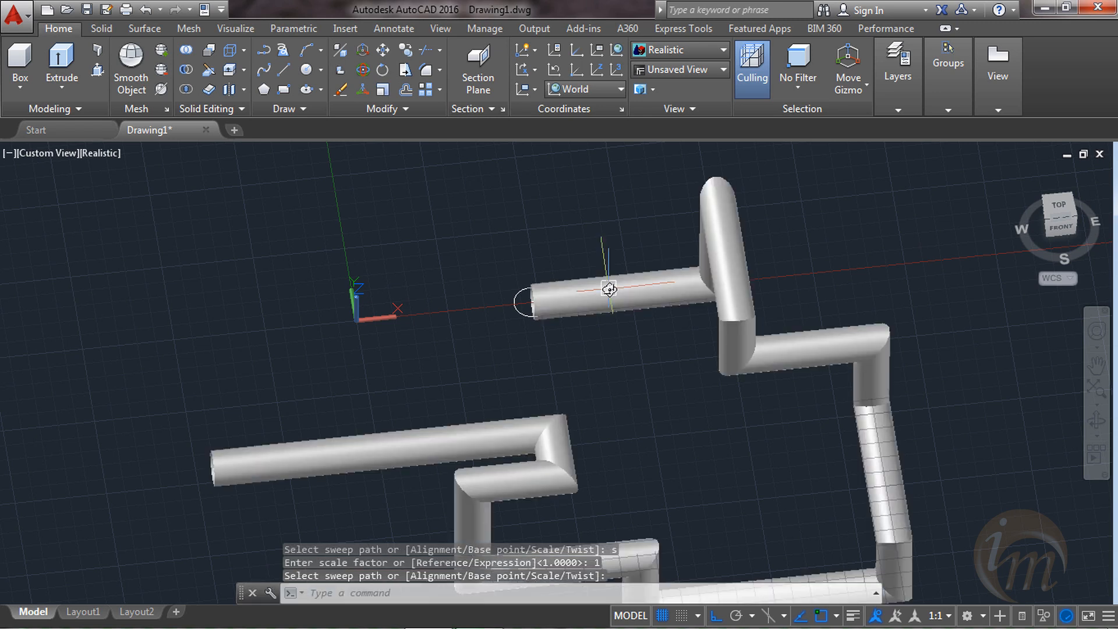
- Undo the latest sweep so only the circle and its 3D polyline path remain
middle_click_drag(639, 432, 616, 437, "shift")
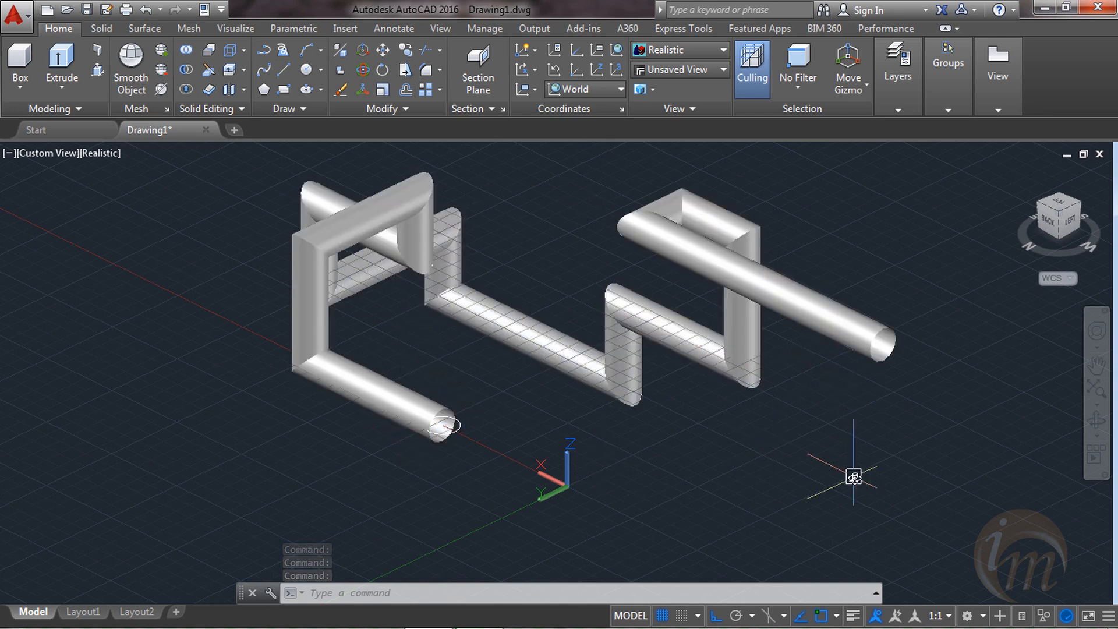
key("ctrl+z")
key("ctrl+z")
key("ctrl+z")
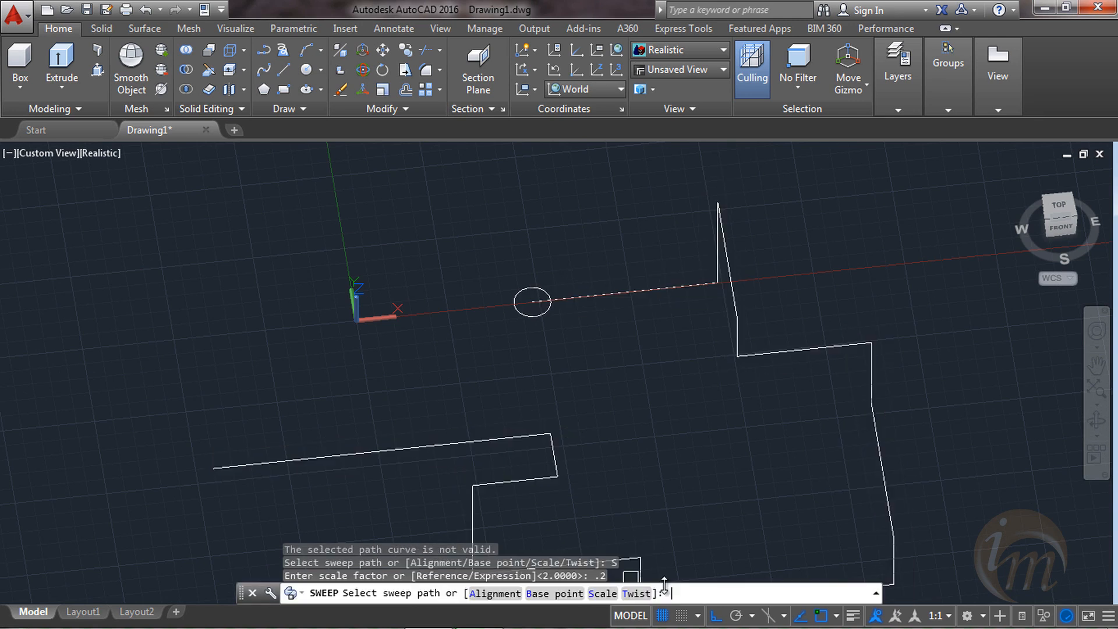
left_click(737, 352)
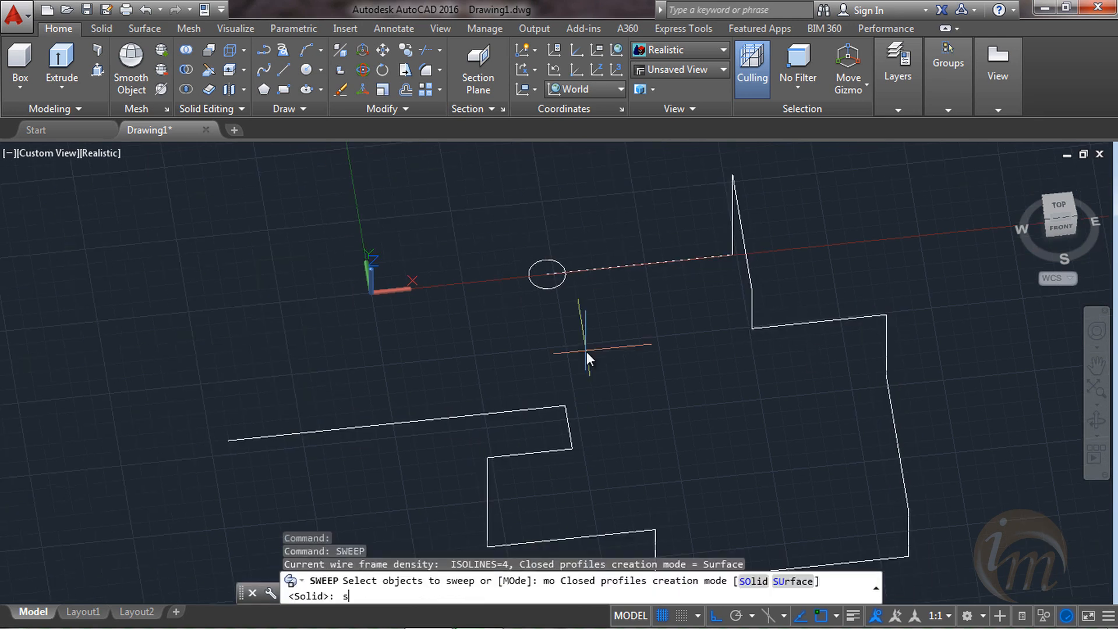
- Sweep the circle in Surface mode along the 3D polyline with a twist angle of 180
type("su")
key("Return")
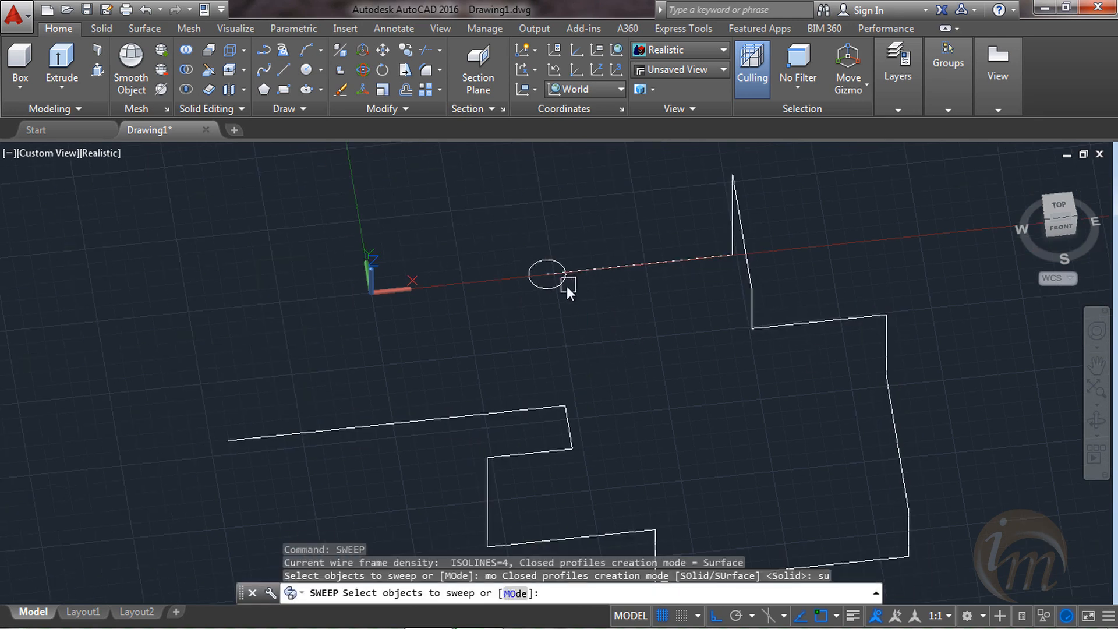
left_click(556, 287)
key("Return")
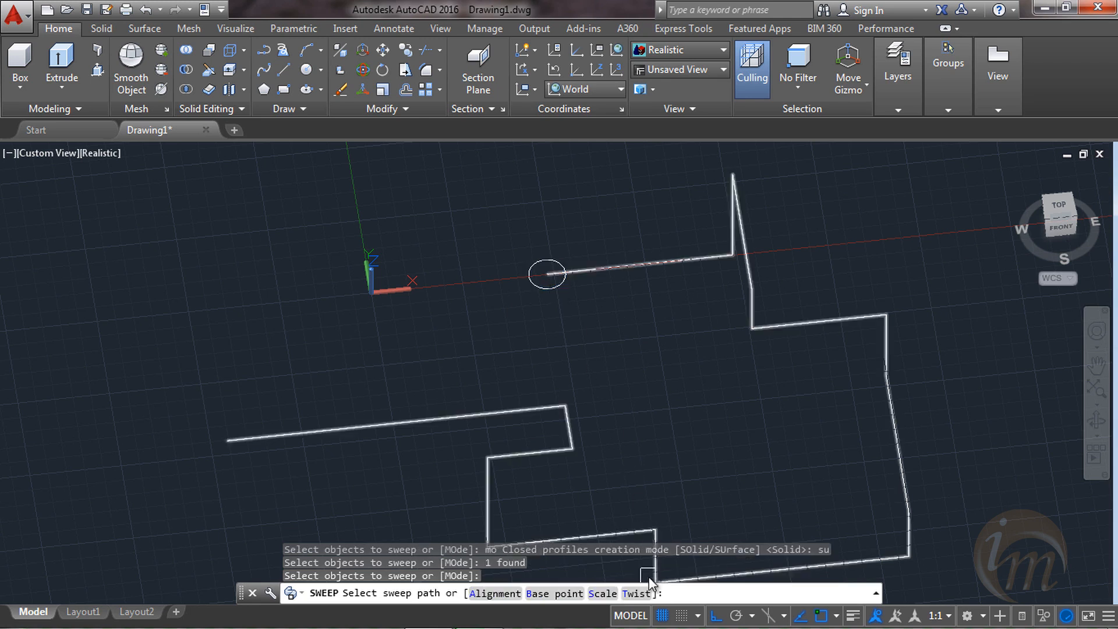
left_click(643, 595)
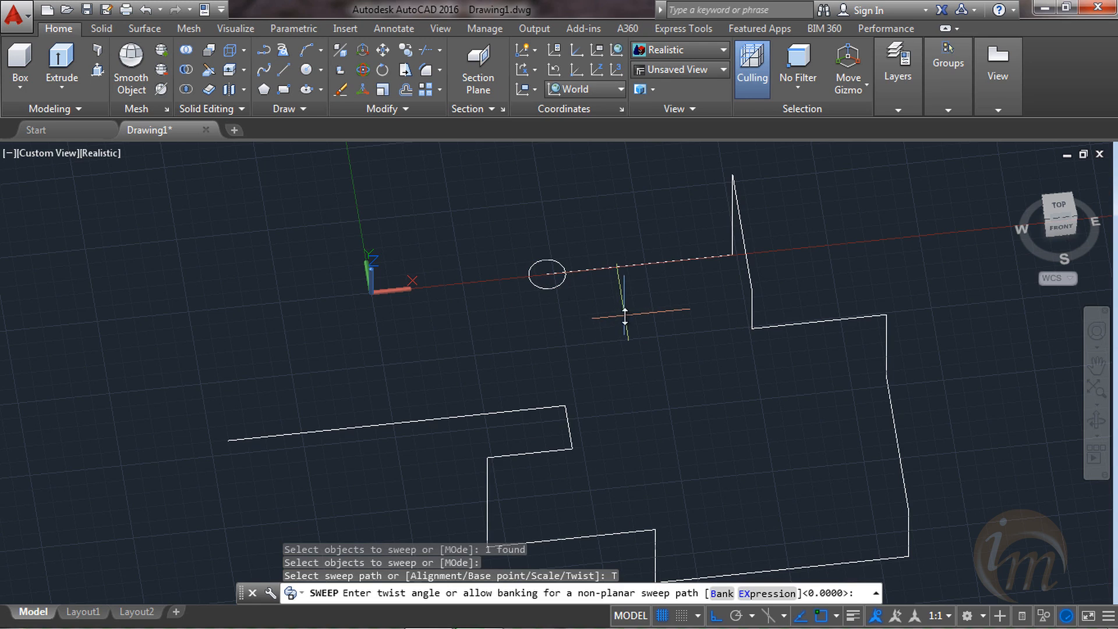
type("180")
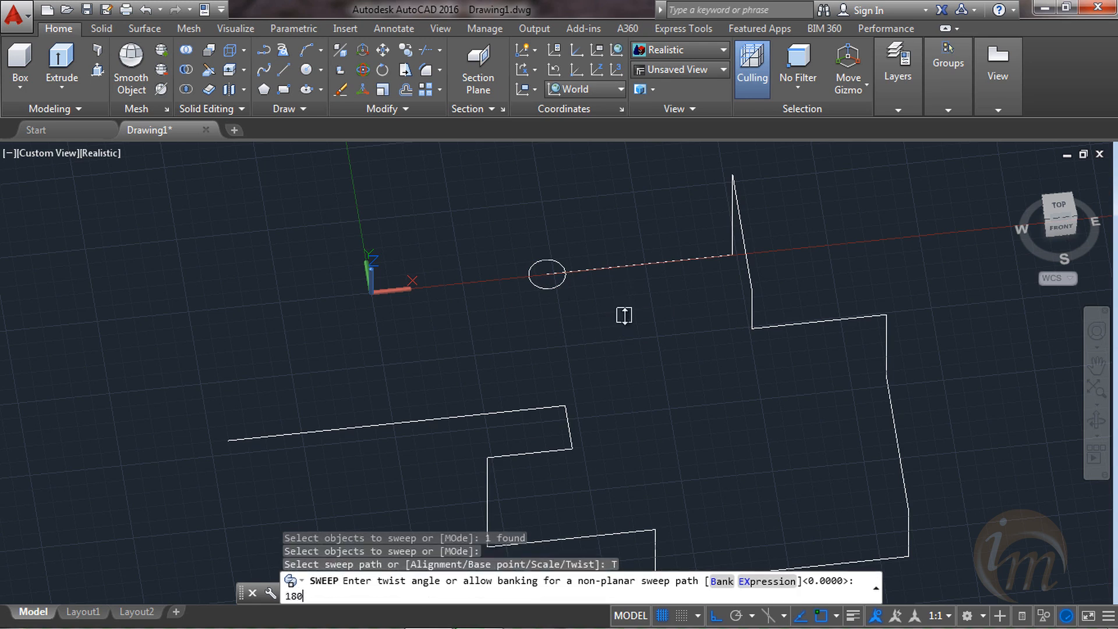
key("Return")
left_click(751, 294)
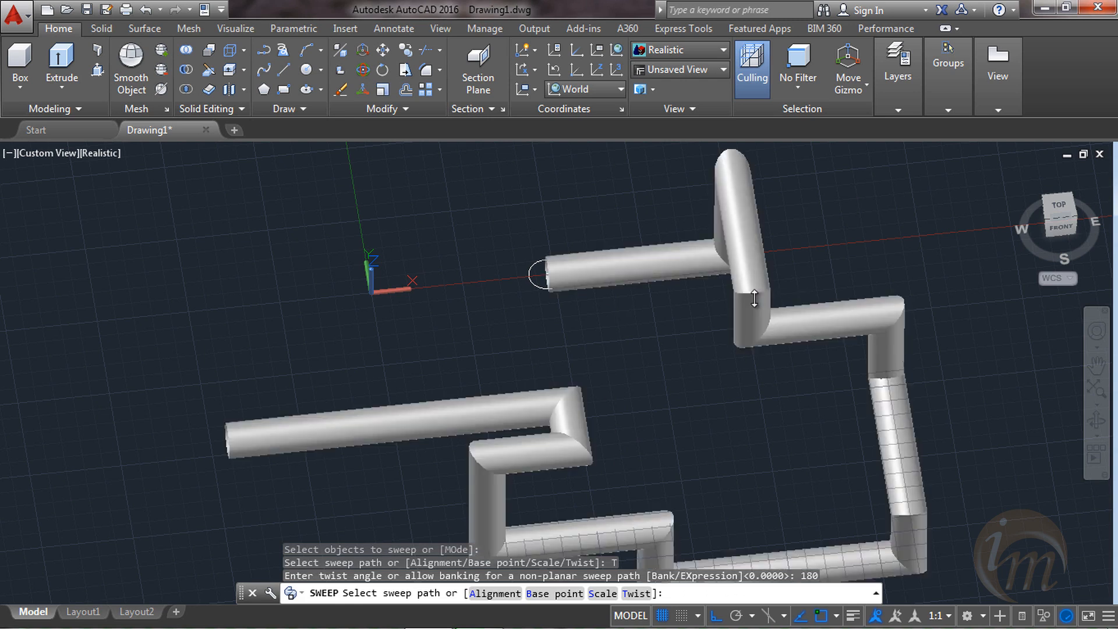
- Inspect the twisted sweep from several angles and erase the swept surface, the 3D polyline and the circle
middle_click_drag(707, 466, 903, 382, "shift")
middle_click_drag(588, 281, 564, 395)
middle_click_drag(653, 392, 626, 403, "shift")
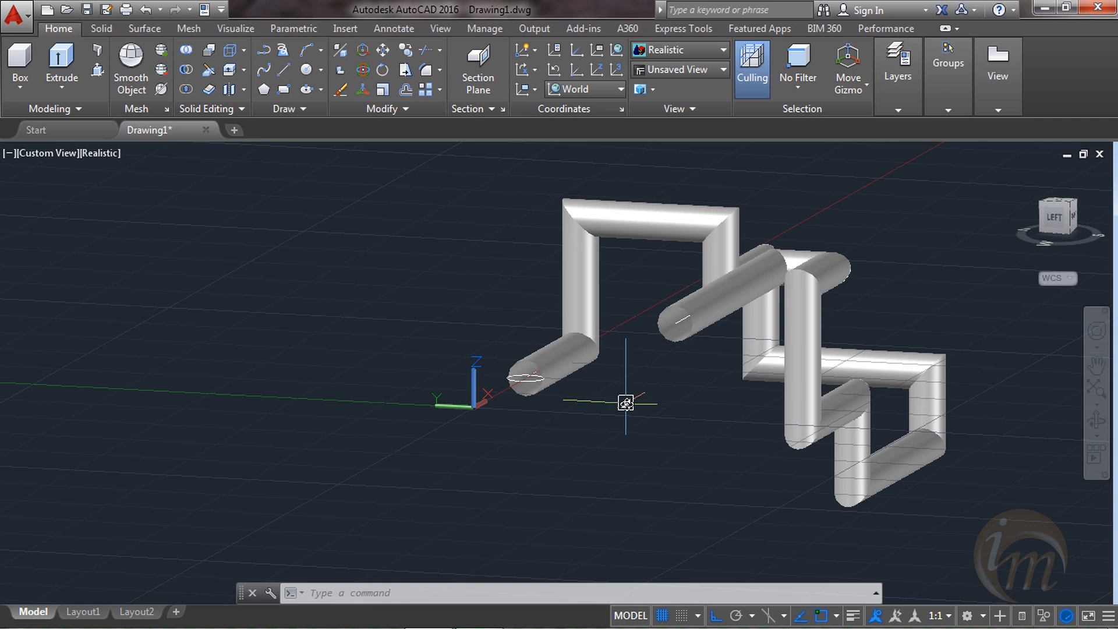
middle_click_drag(722, 452, 540, 419, "shift")
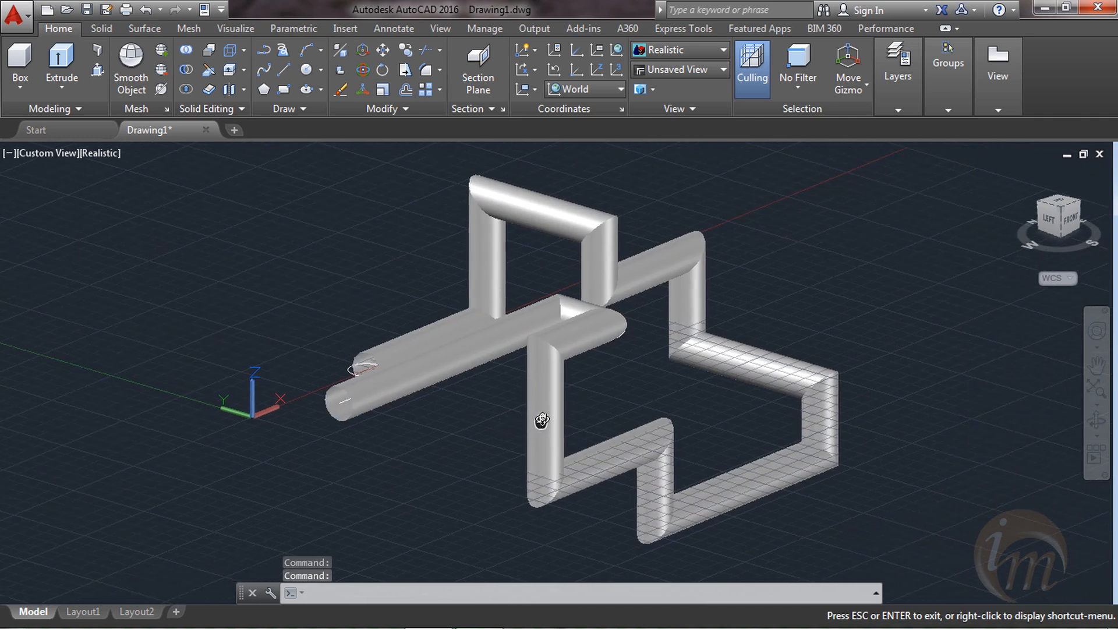
left_click(760, 474)
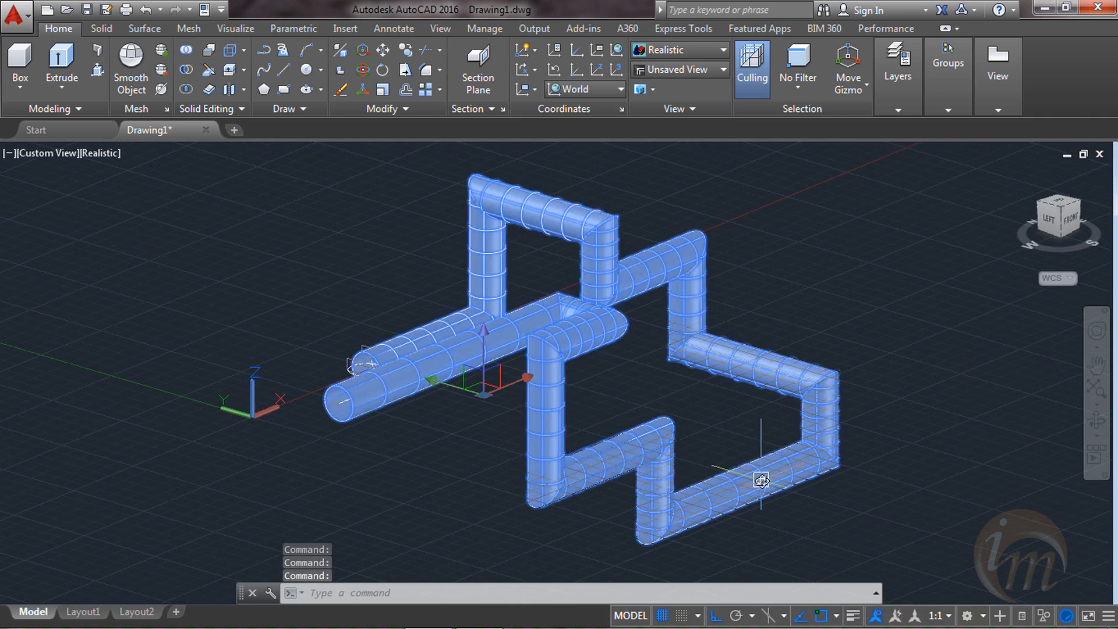
key("Delete")
left_click(779, 502)
left_click(733, 467)
key("Delete")
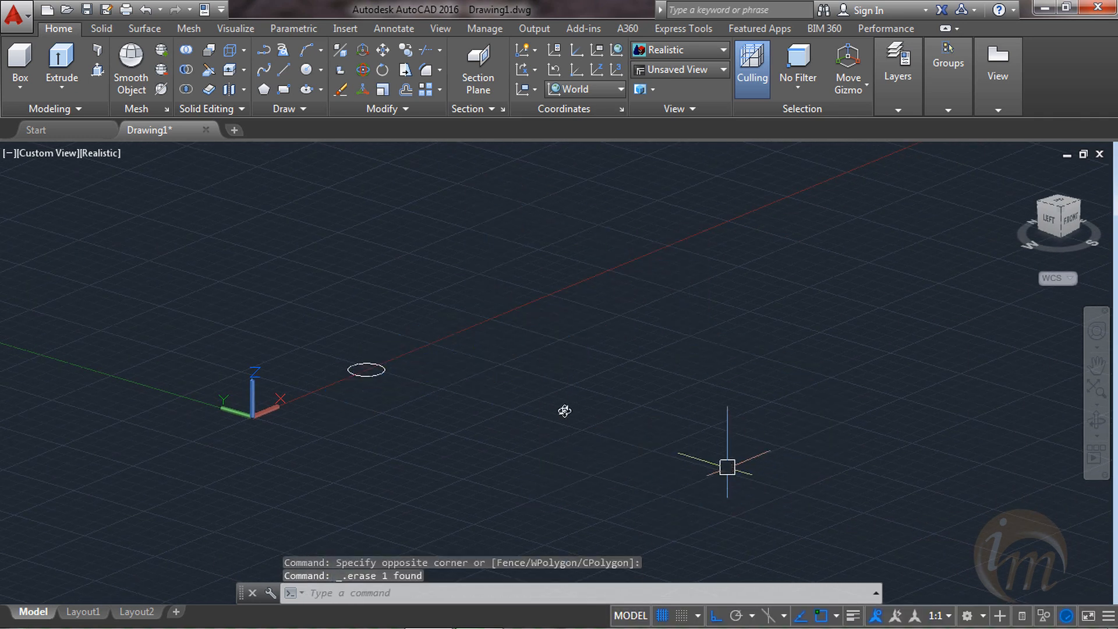
left_click(357, 372)
key("Delete")
- Switch to the top view and draw a circle of radius 1 beside the origin on the negative Y side
mouse_move(465, 349)
middle_mouse_down()
mouse_move(474, 355)
mouse_move(428, 374)
middle_mouse_up()
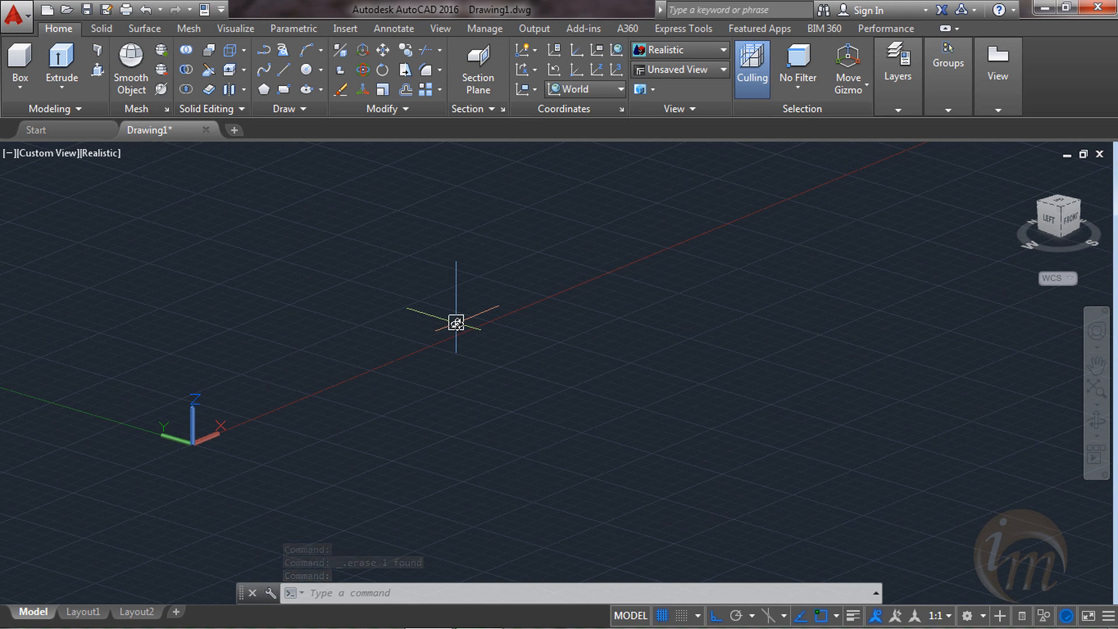
left_click(305, 71)
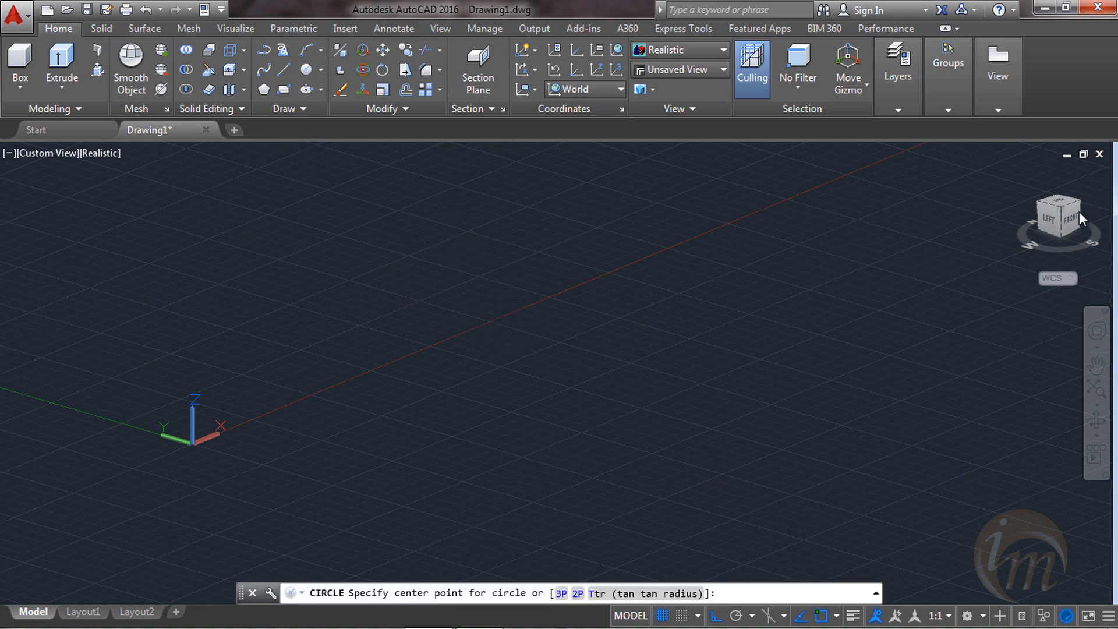
left_click(1060, 204)
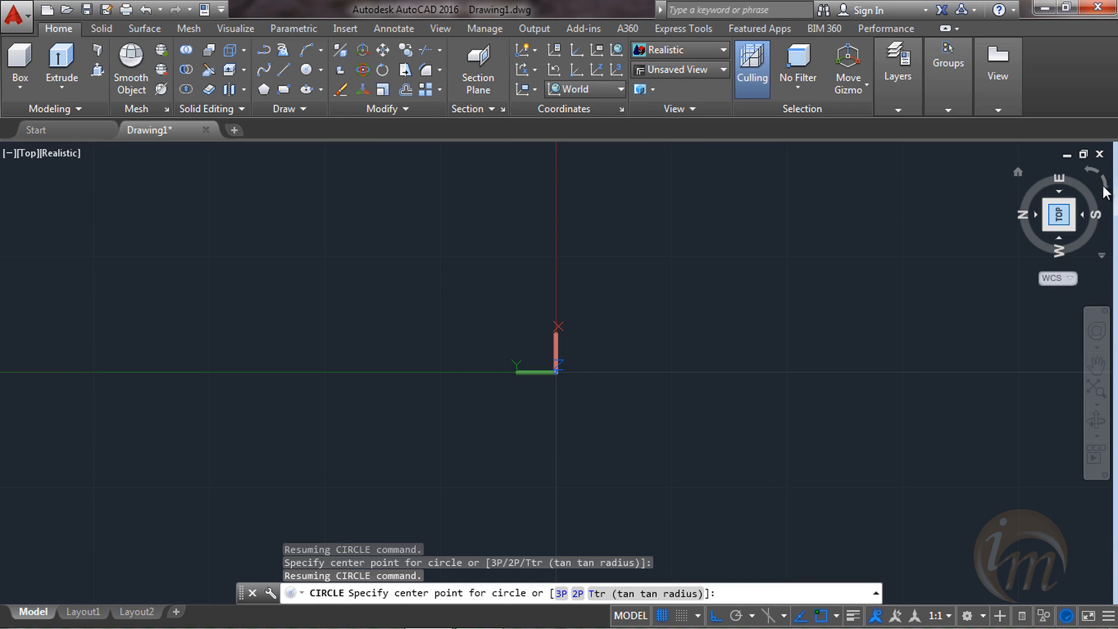
key("Escape")
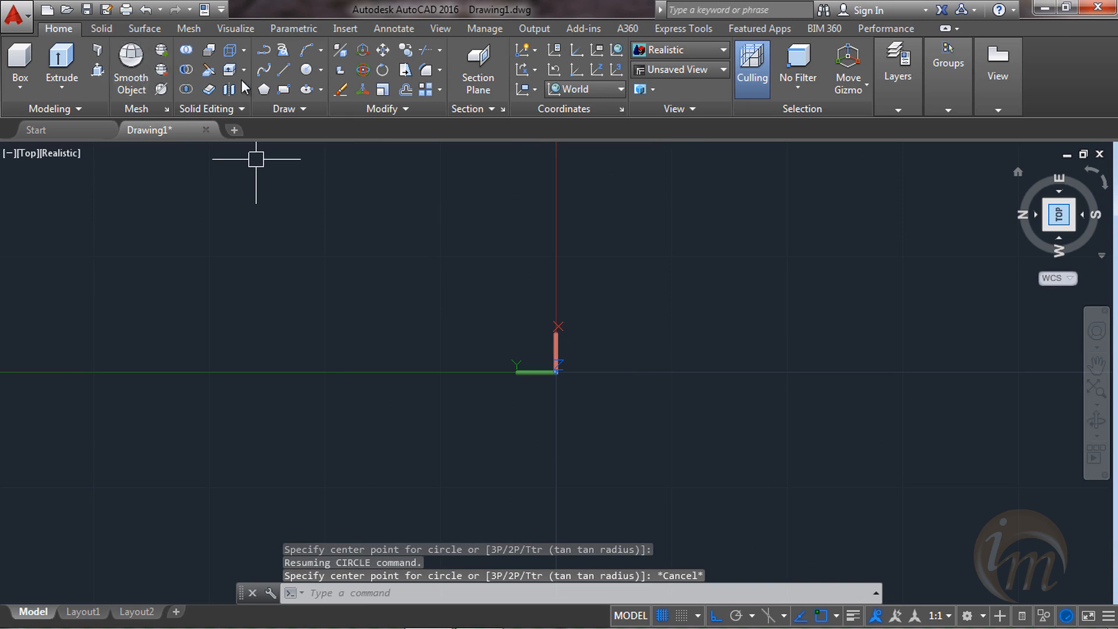
left_click(305, 70)
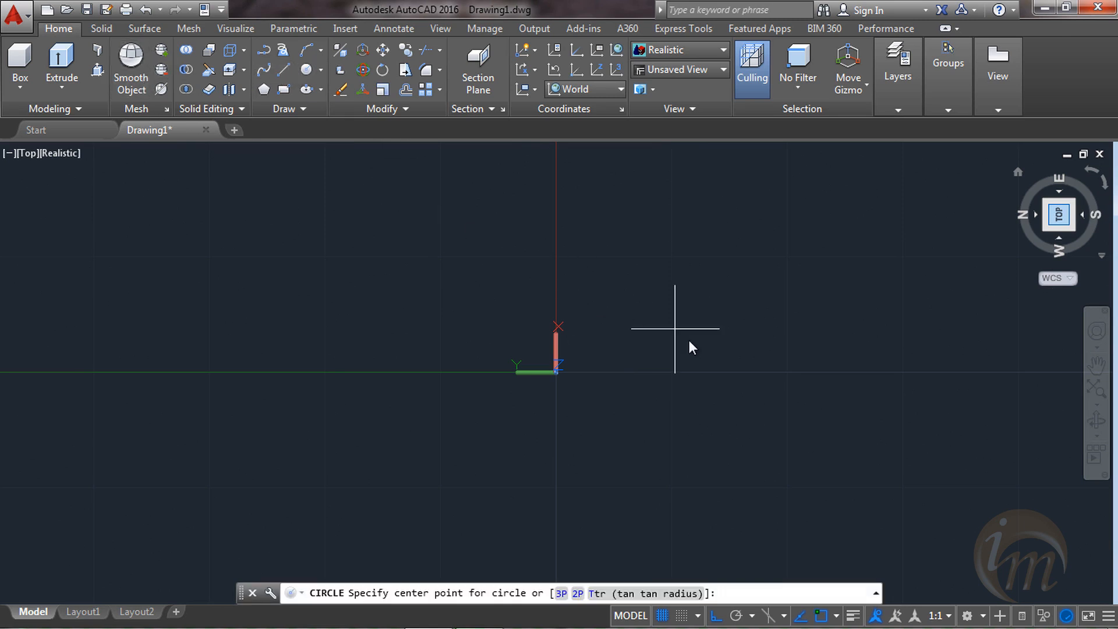
left_click(698, 369)
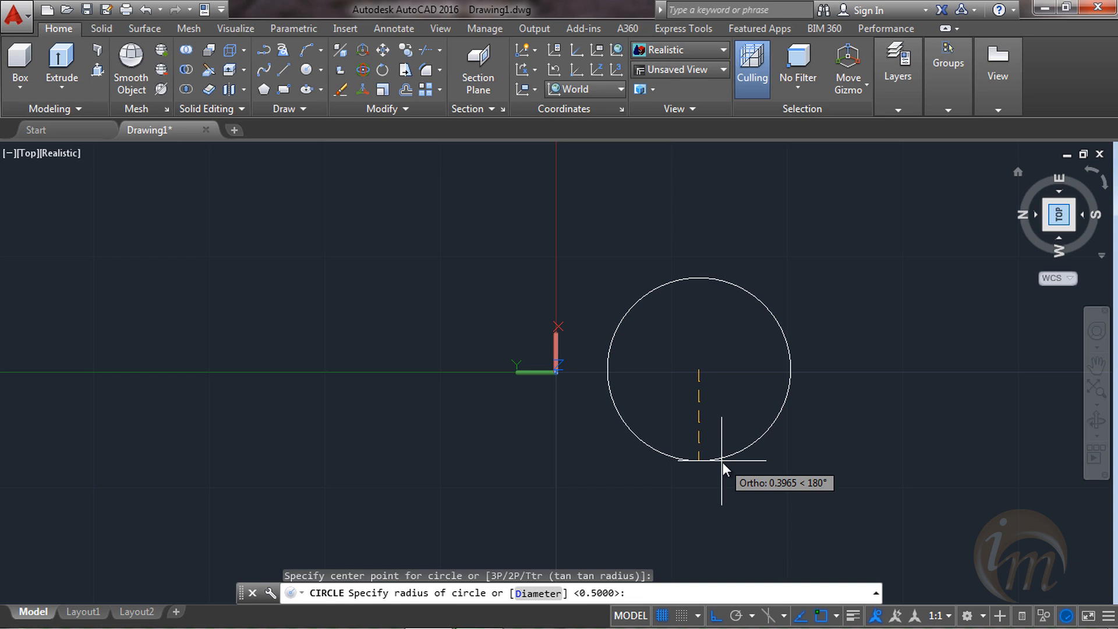
type("1")
key("Return")
- Draw a concentric circle of radius 0.5 at the centre of the first circle
middle_click_drag(666, 425, 605, 414)
scroll(525, 382, "down", 5)
type("c")
key("Return")
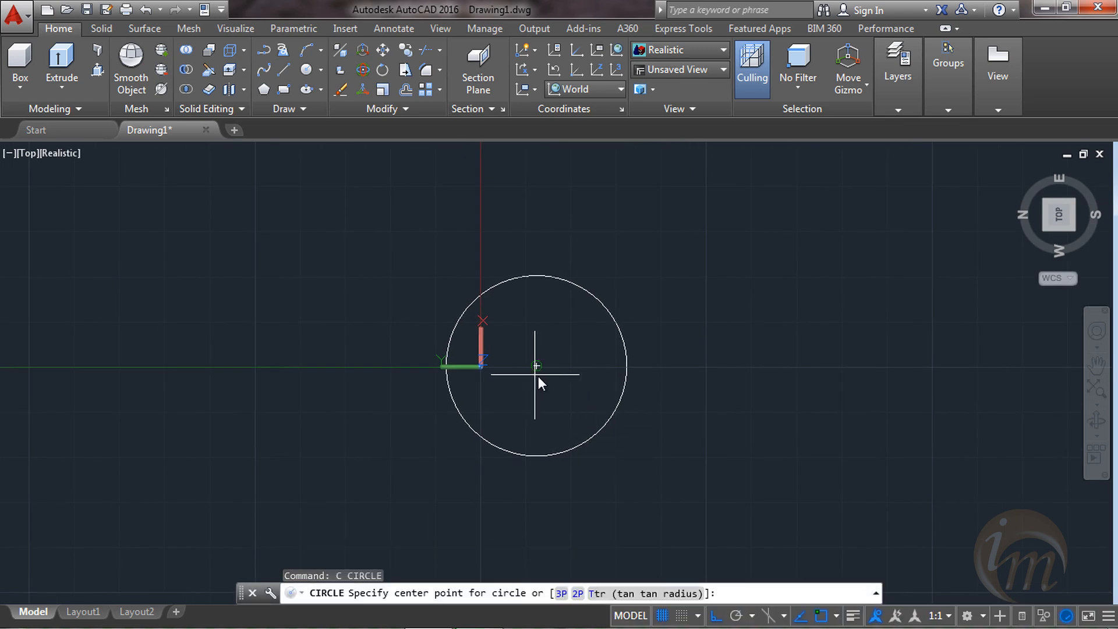
left_click(537, 366)
type(".5")
key("Return")
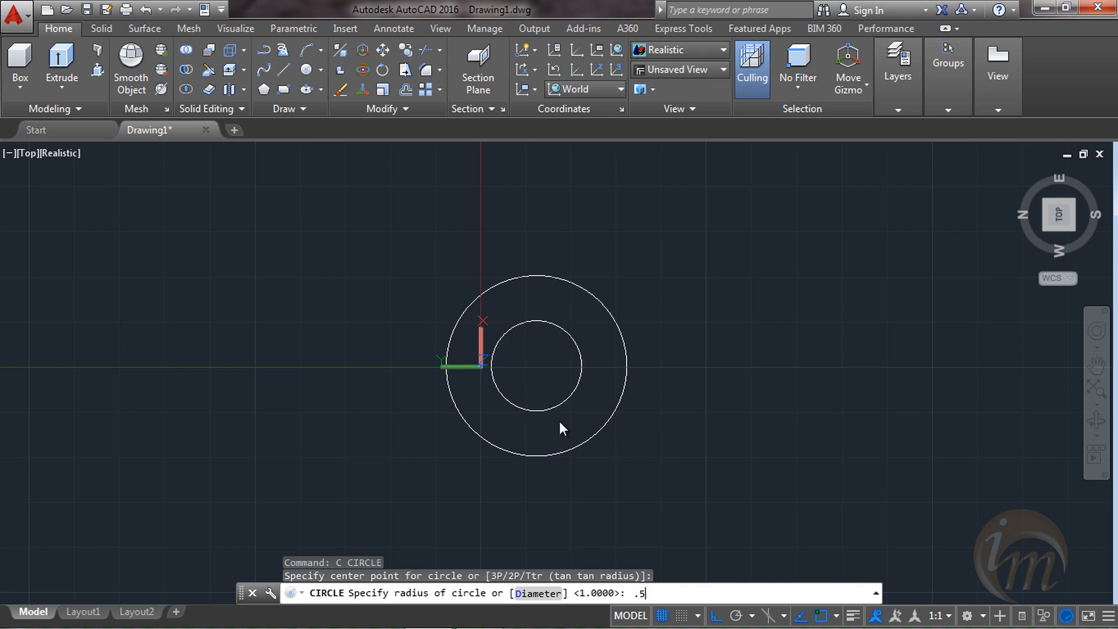
- Draw a third concentric circle of radius 0.7 at the same centre point
key("Return")
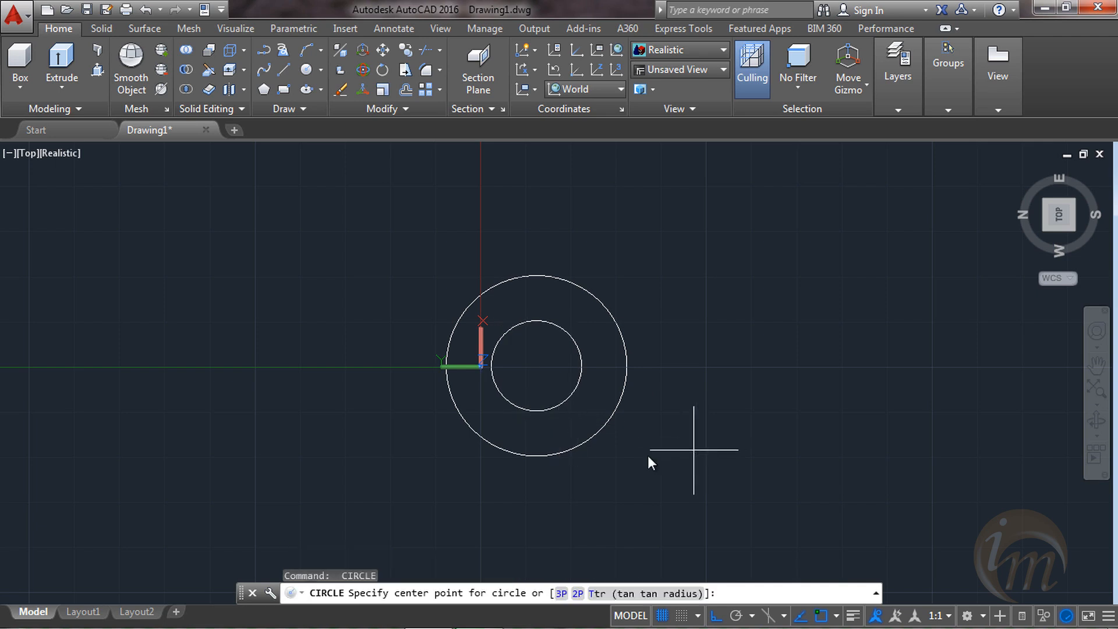
left_click(538, 366)
type(".7")
key("Return")
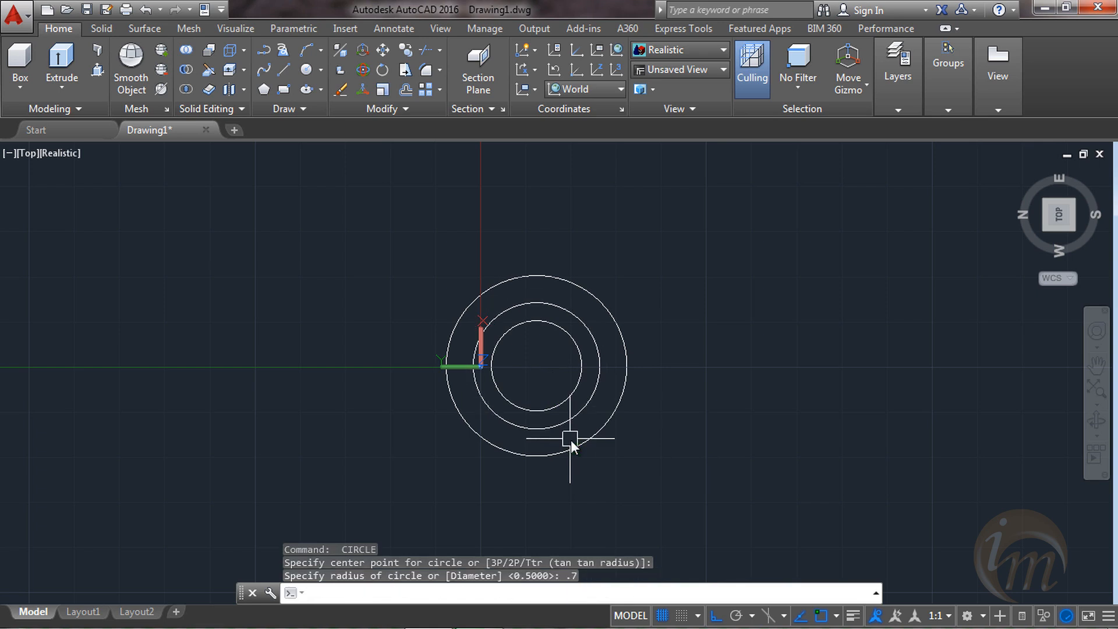
- Return to the home isometric view and set the projection to Parallel
middle_click_drag(686, 375, 726, 392)
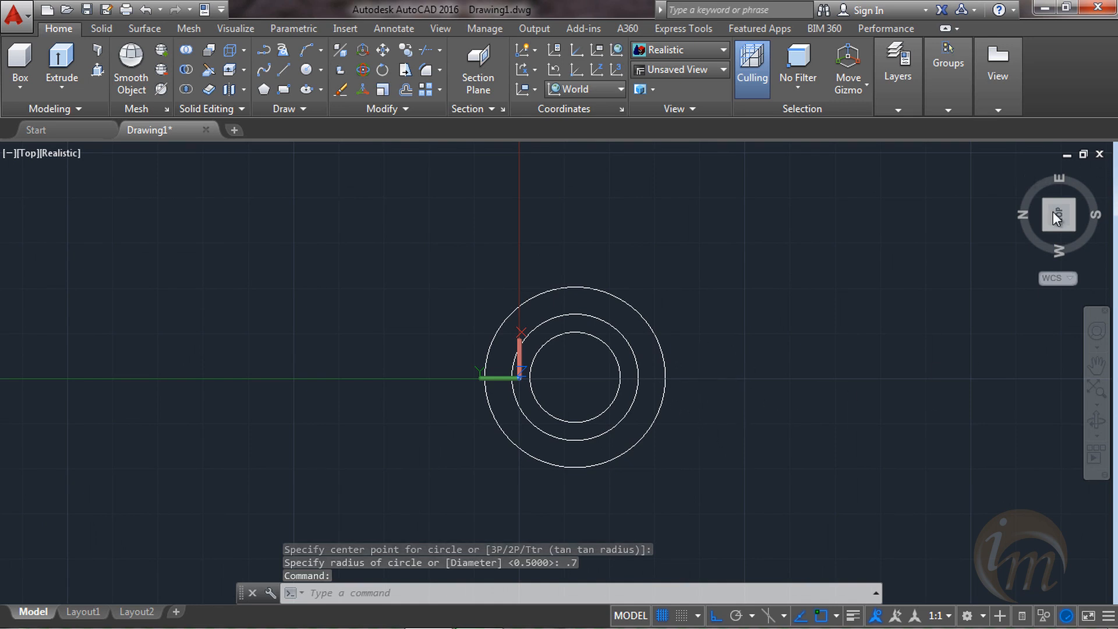
left_click(1018, 173)
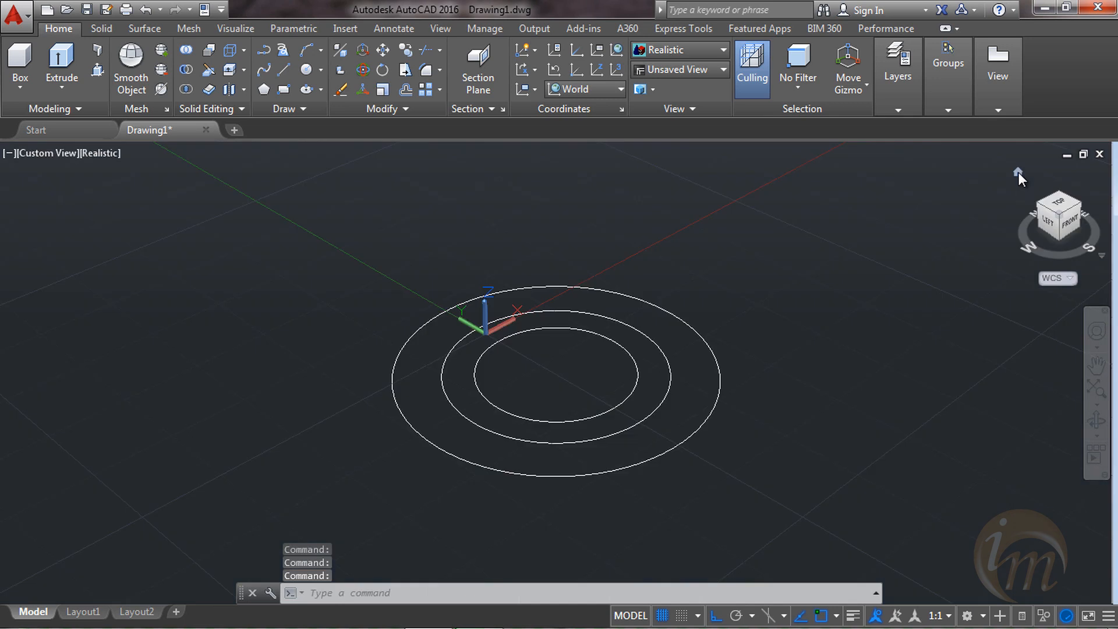
right_click(1056, 236)
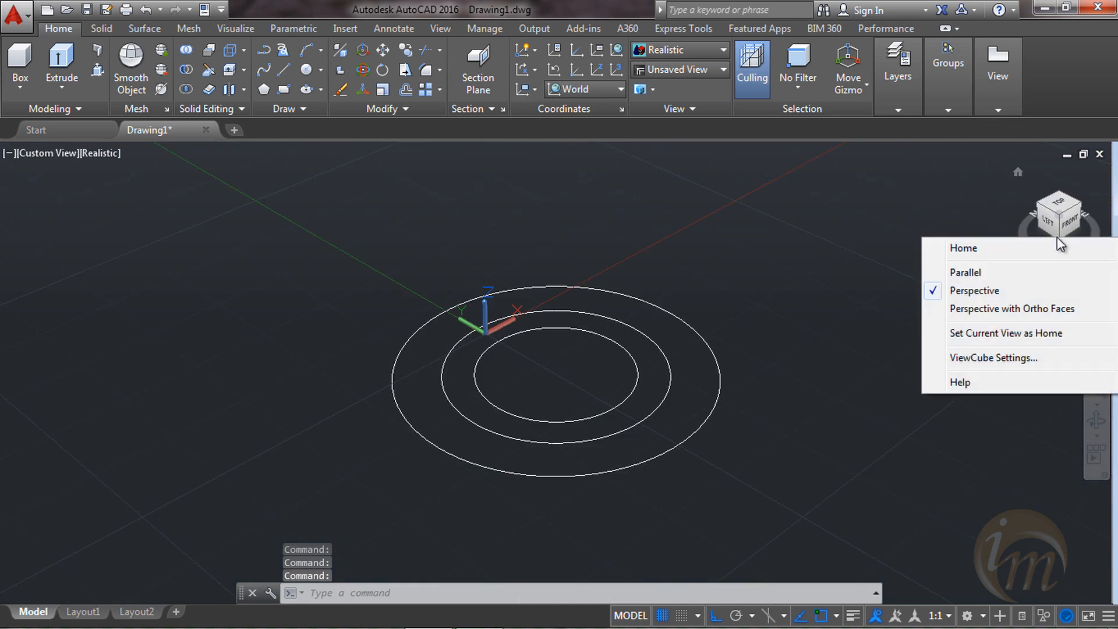
left_click(1016, 270)
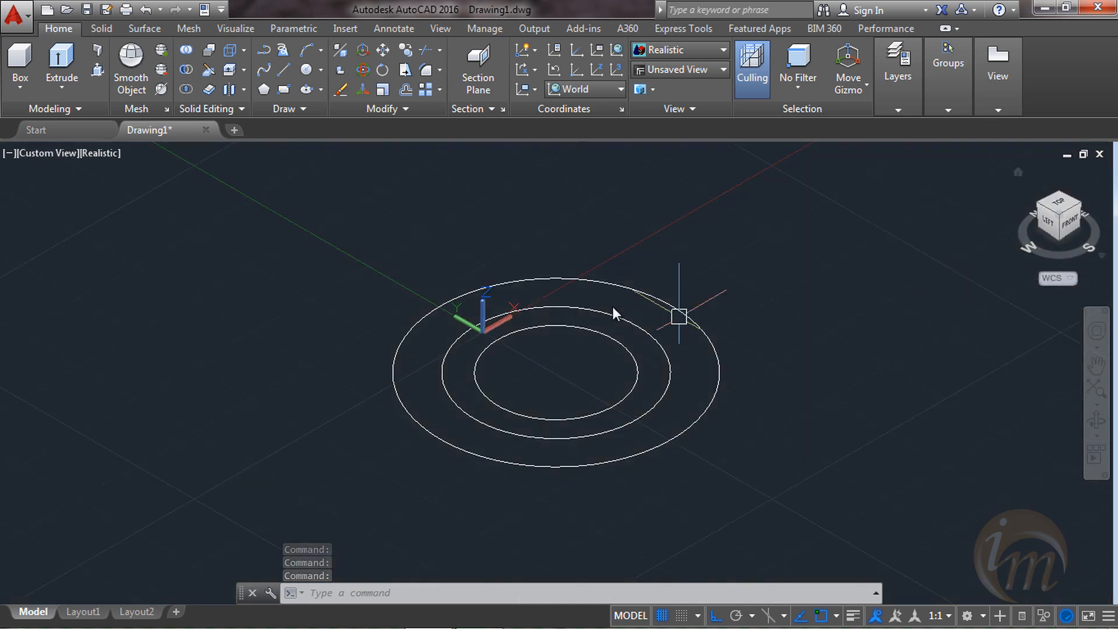
- Move the smallest circle 8 units up along the Z axis from its centre
middle_click_drag(584, 379, 603, 406)
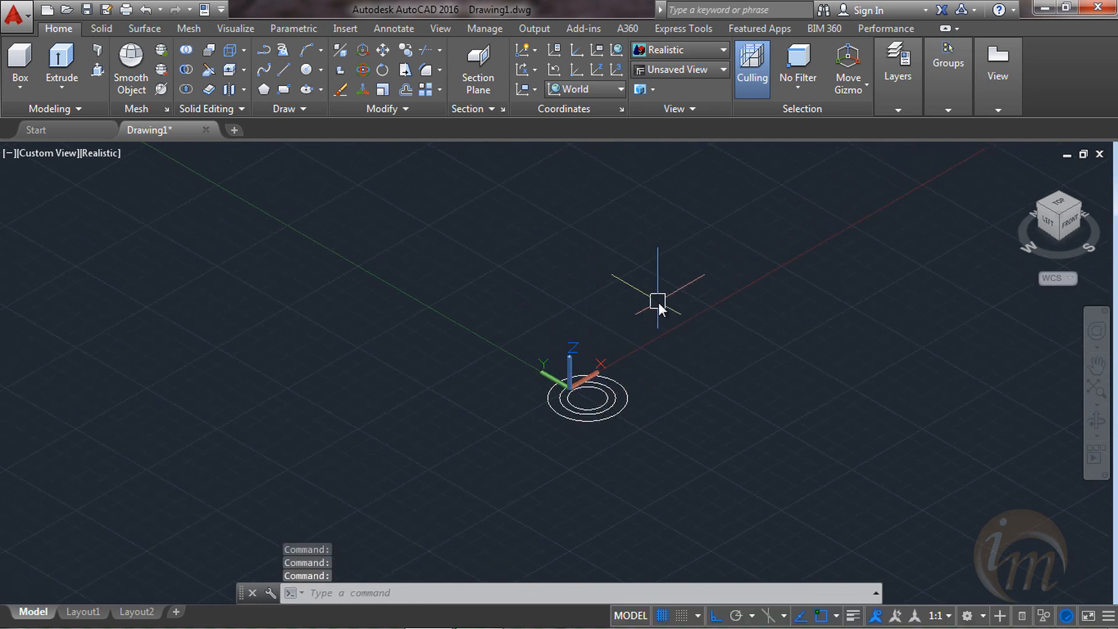
type("m")
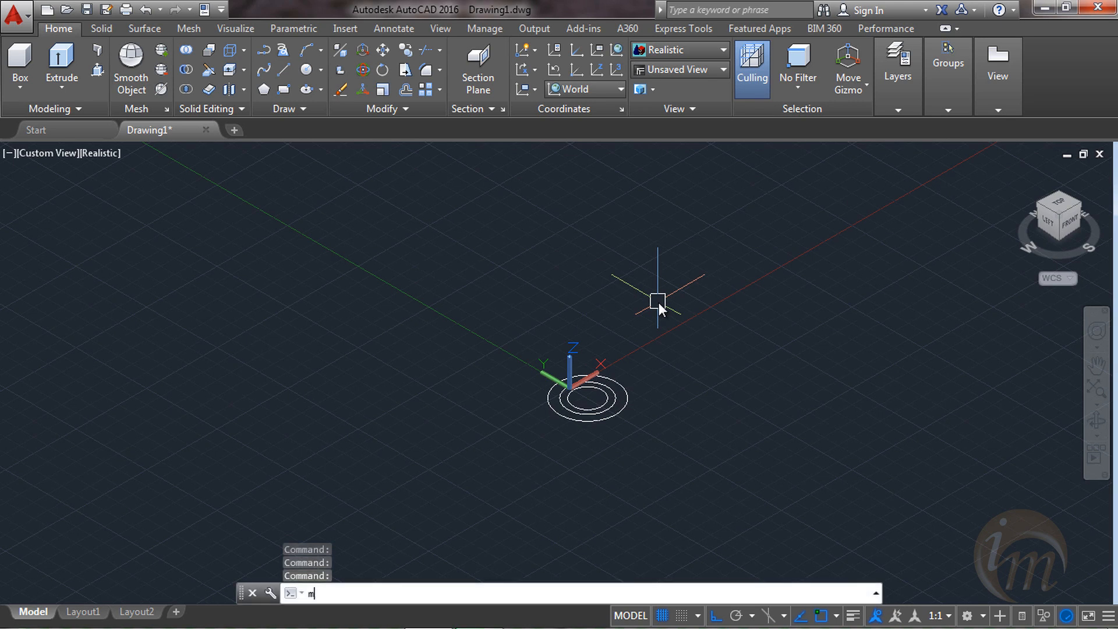
key("Return")
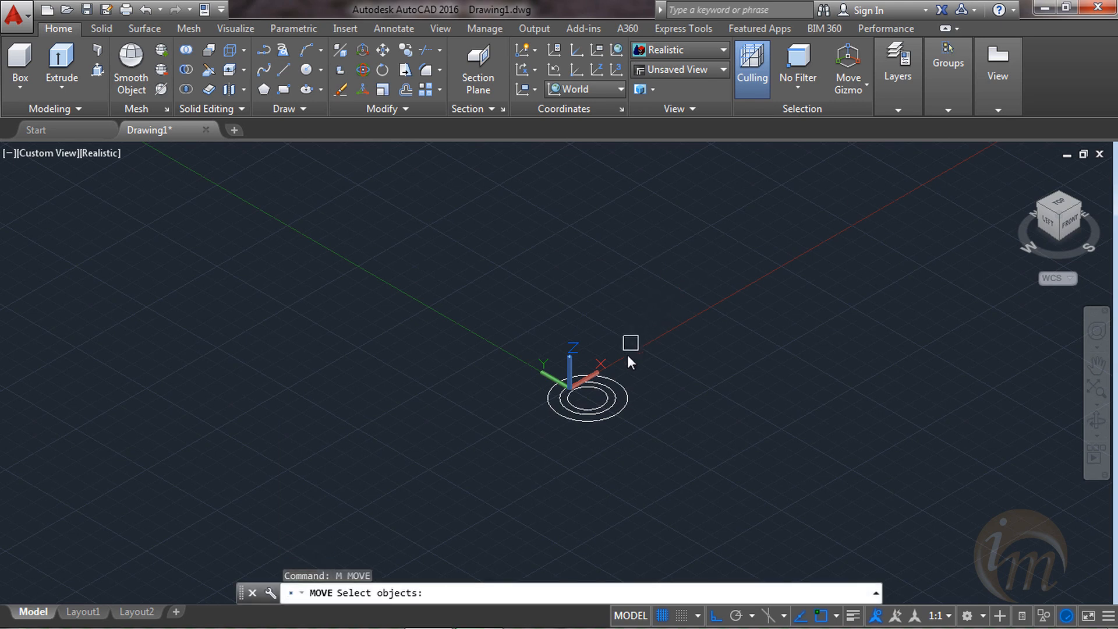
left_click(607, 393)
key("Return")
left_click(587, 397)
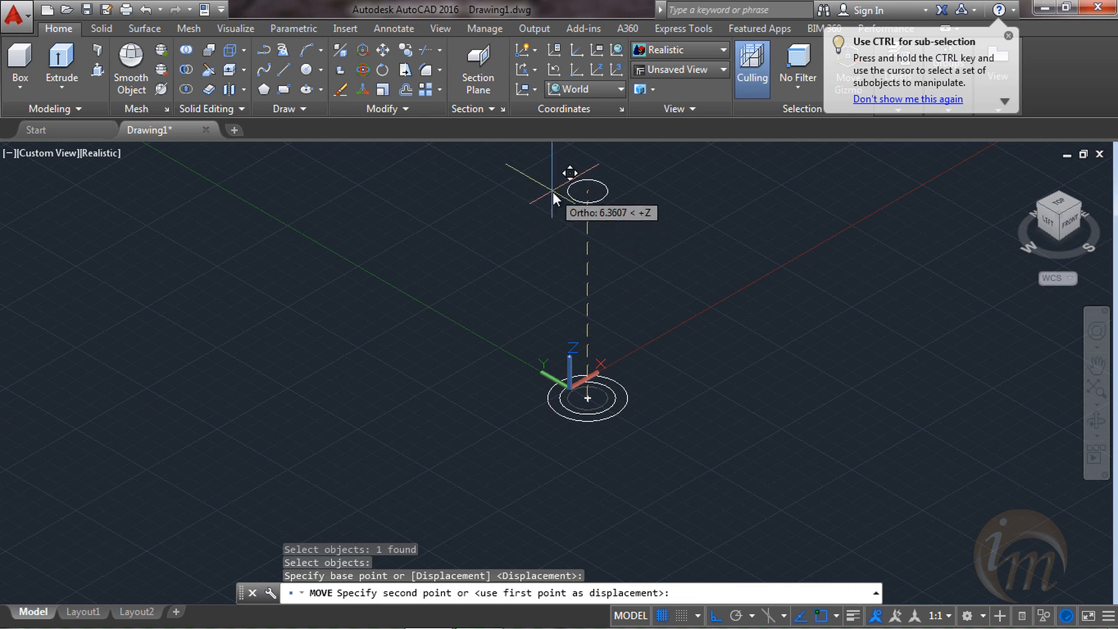
type("8")
key("Return")
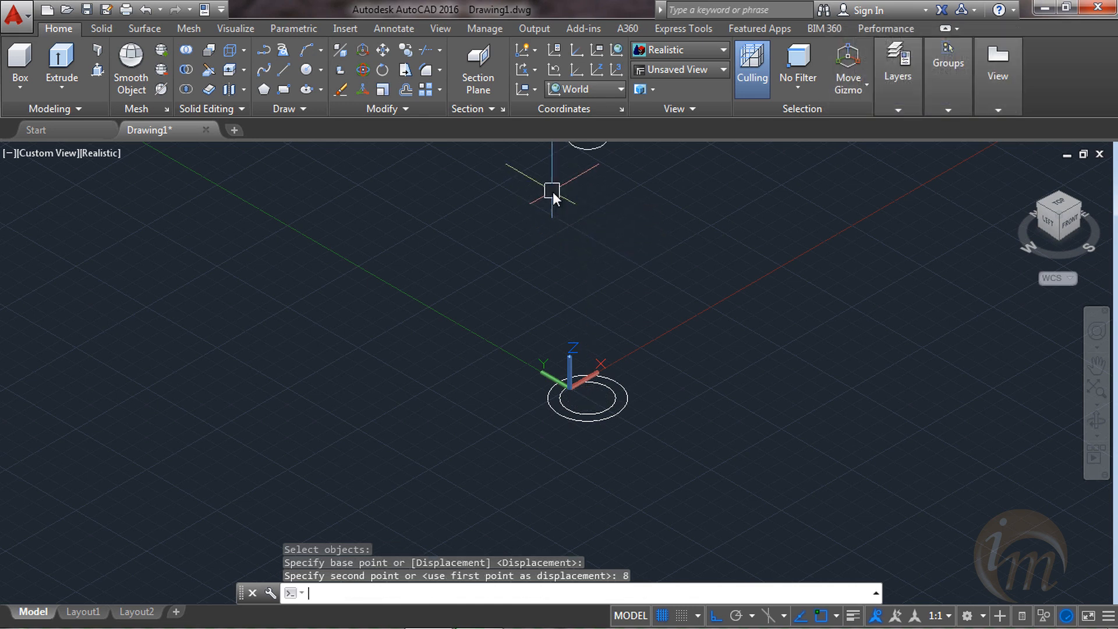
- Move the largest circle 4 units up along the Z axis from its centre
left_click(623, 403)
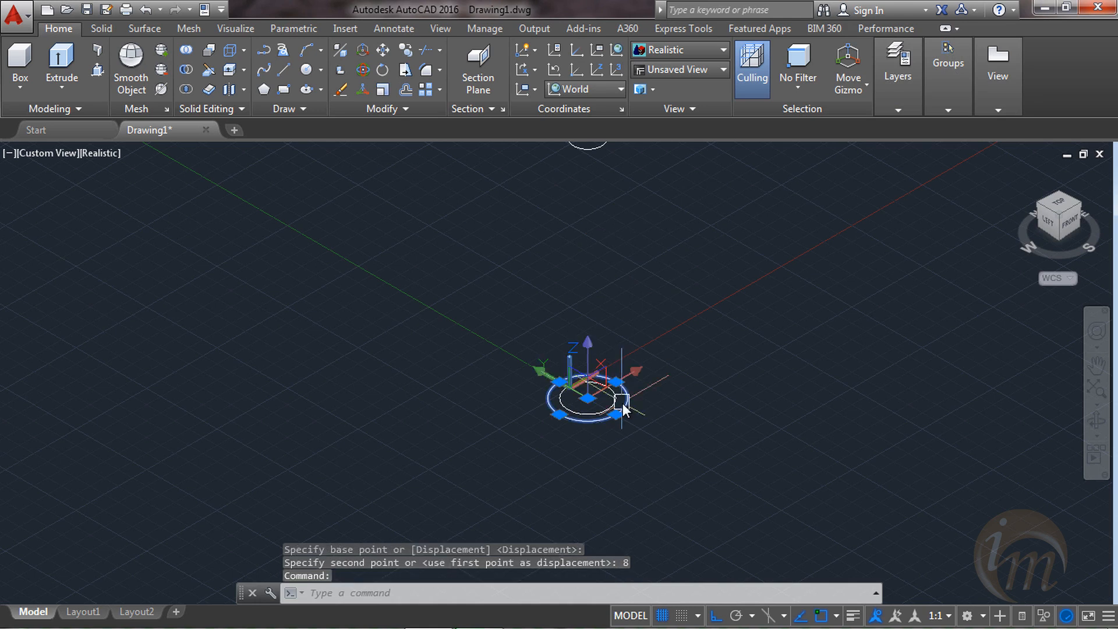
type("m")
key("Return")
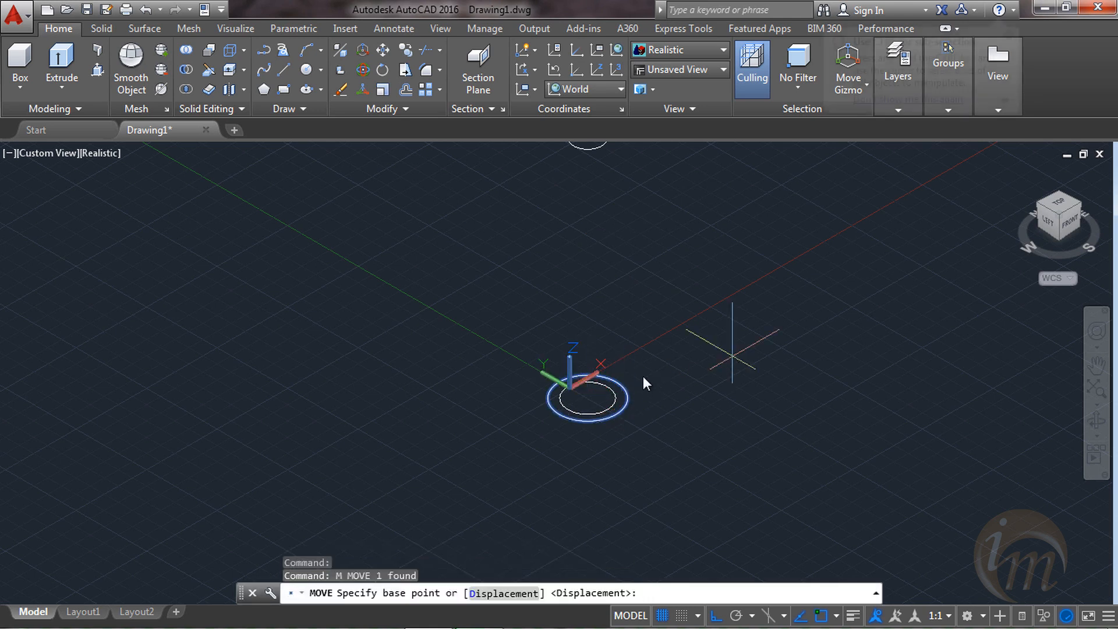
left_click(586, 401)
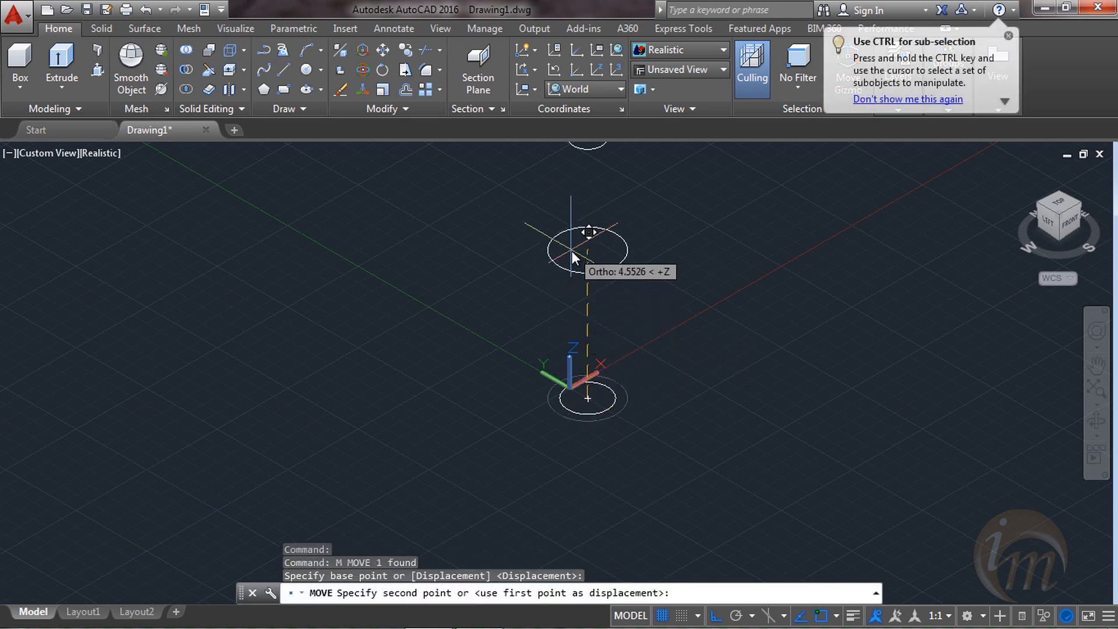
type("4")
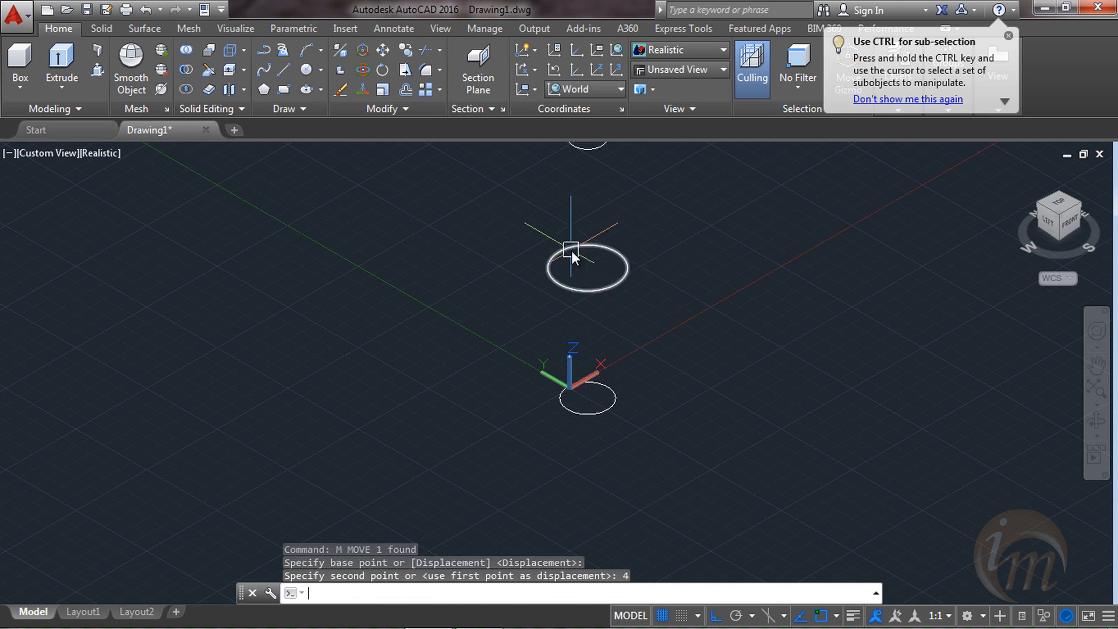
- Draw a rectangle around the three concentric circles in the top view
key("Return")
mouse_move(673, 392)
middle_mouse_down("shift")
mouse_move(658, 421)
mouse_move(708, 447)
mouse_move(716, 391)
mouse_move(681, 371)
middle_mouse_up("shift")
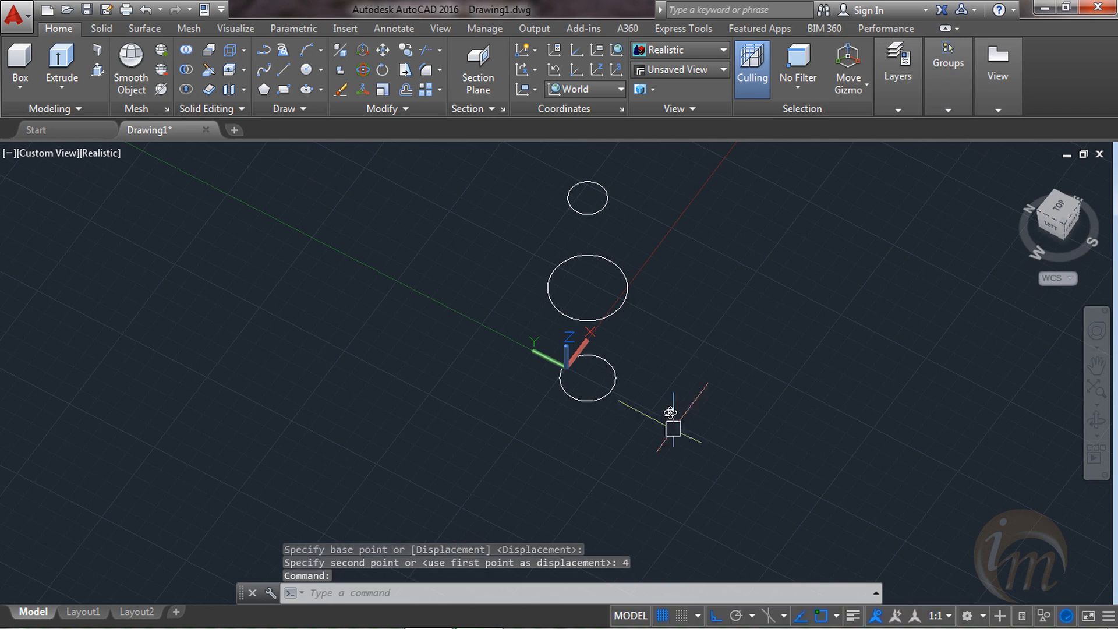
left_click(1057, 203)
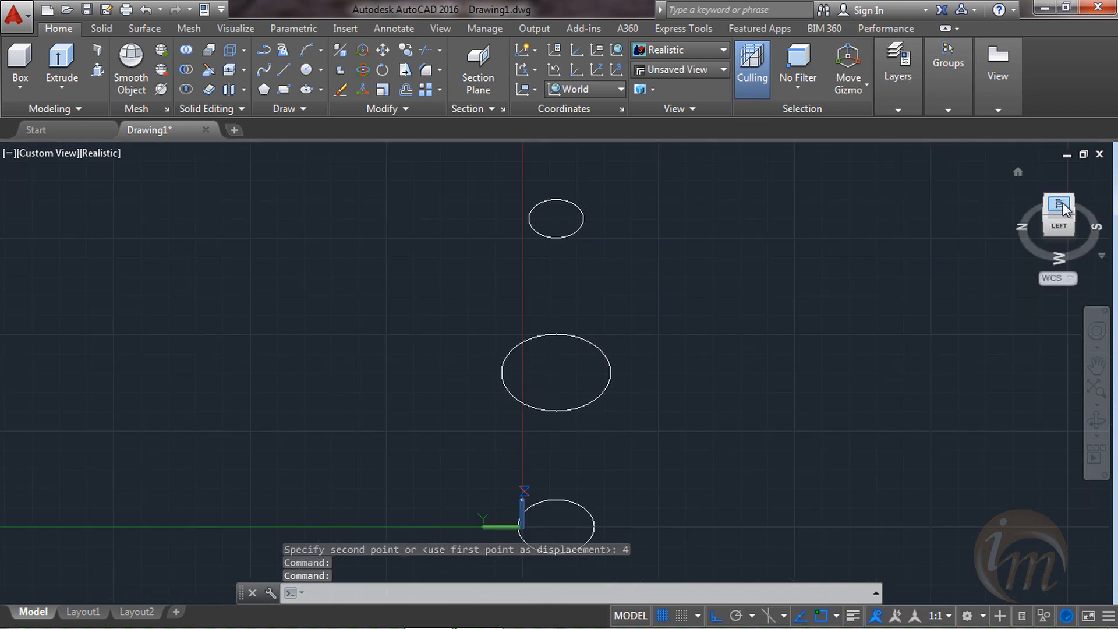
left_click(1058, 208)
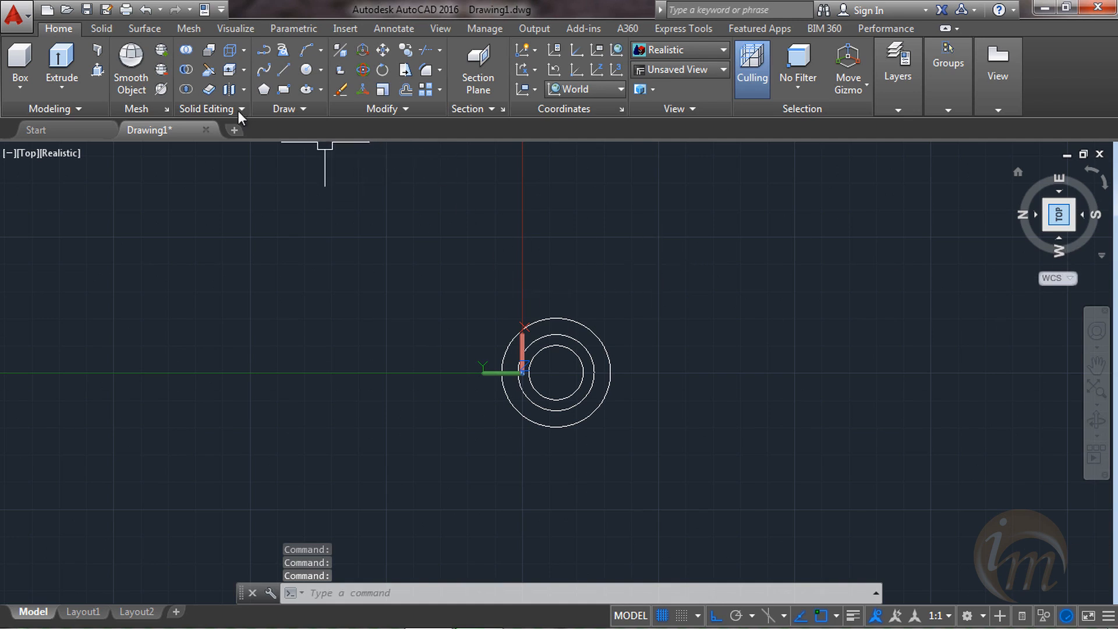
left_click(278, 91)
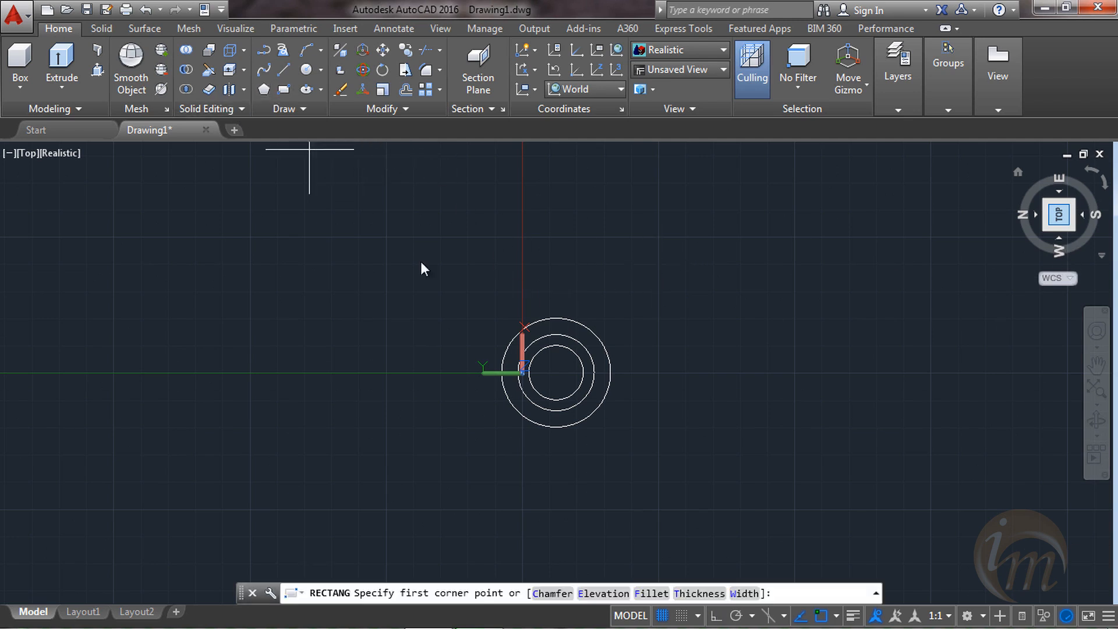
left_click(487, 301)
left_click(629, 450)
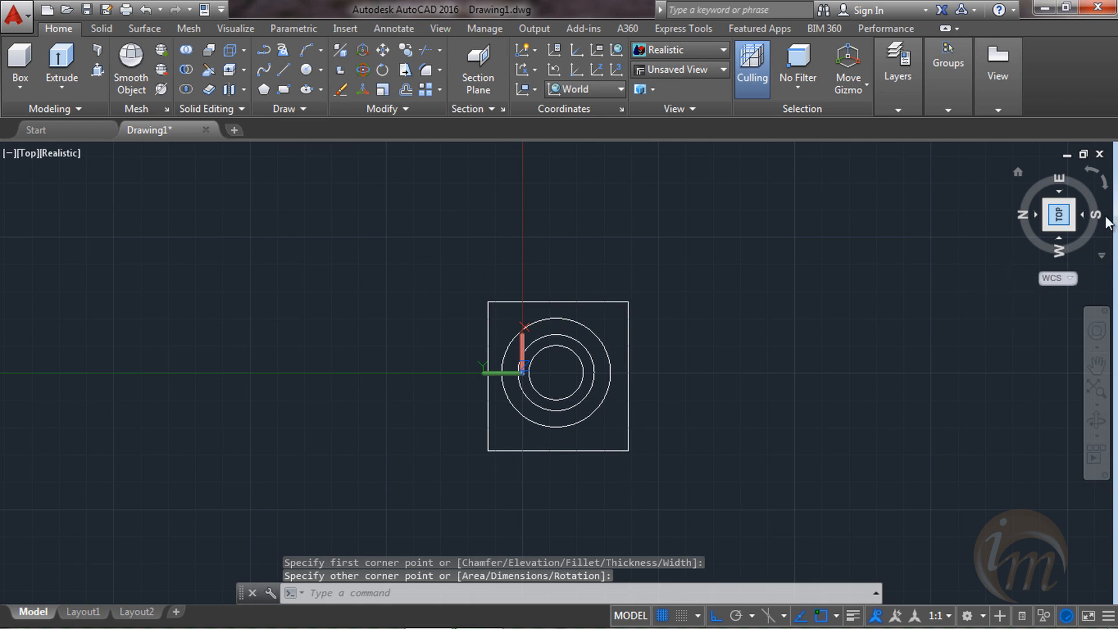
middle_click_drag(579, 411, 589, 340, "shift")
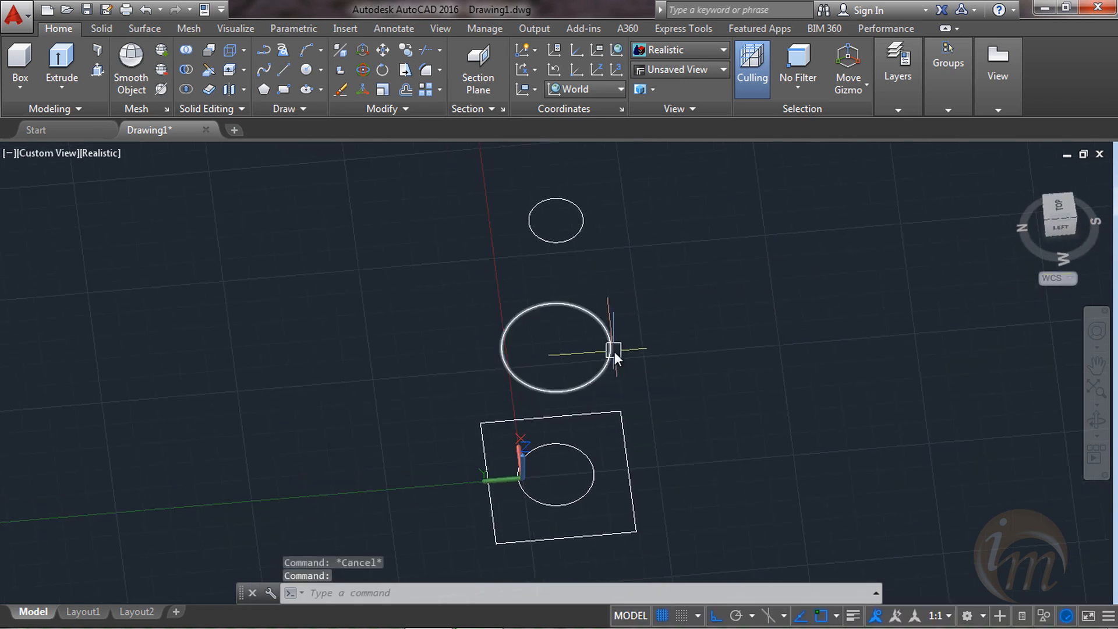
right_click(634, 355, "shift")
left_click(502, 285)
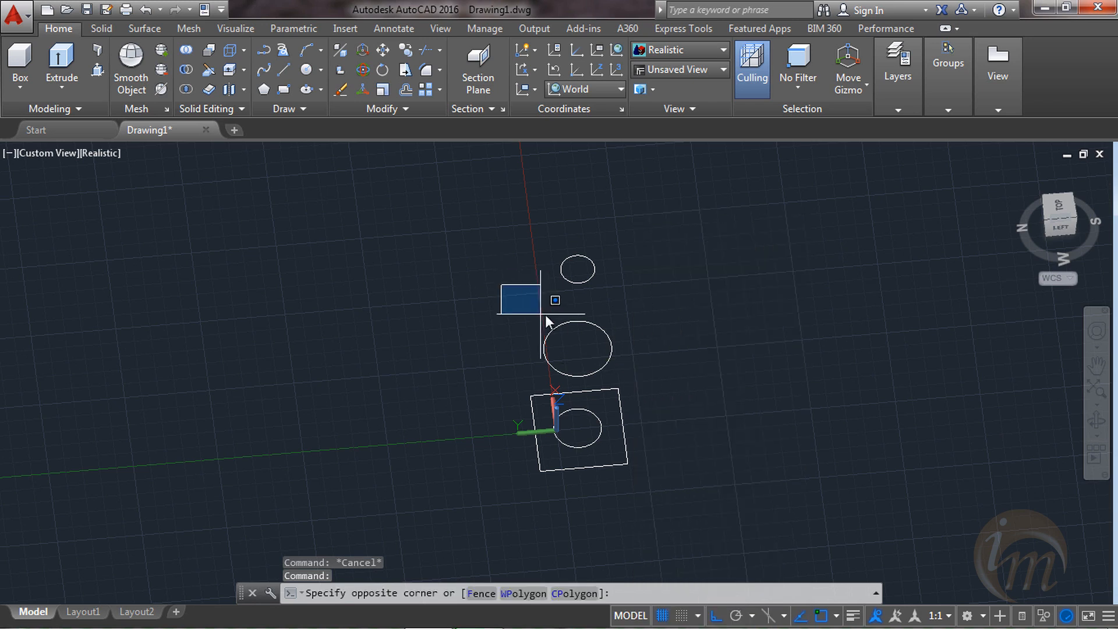
middle_click_drag(547, 353, 587, 346, "shift")
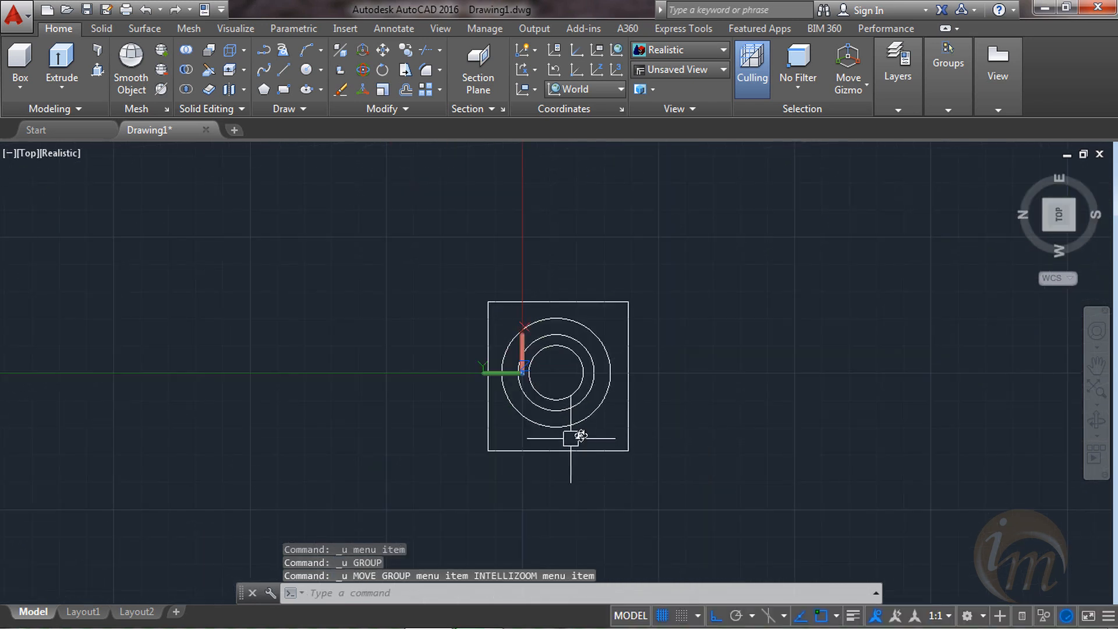
- Move the lowest circle 1 unit up along the Z axis from its centre, leaving the rectangle in place
middle_click_drag(571, 437, 602, 379, "shift")
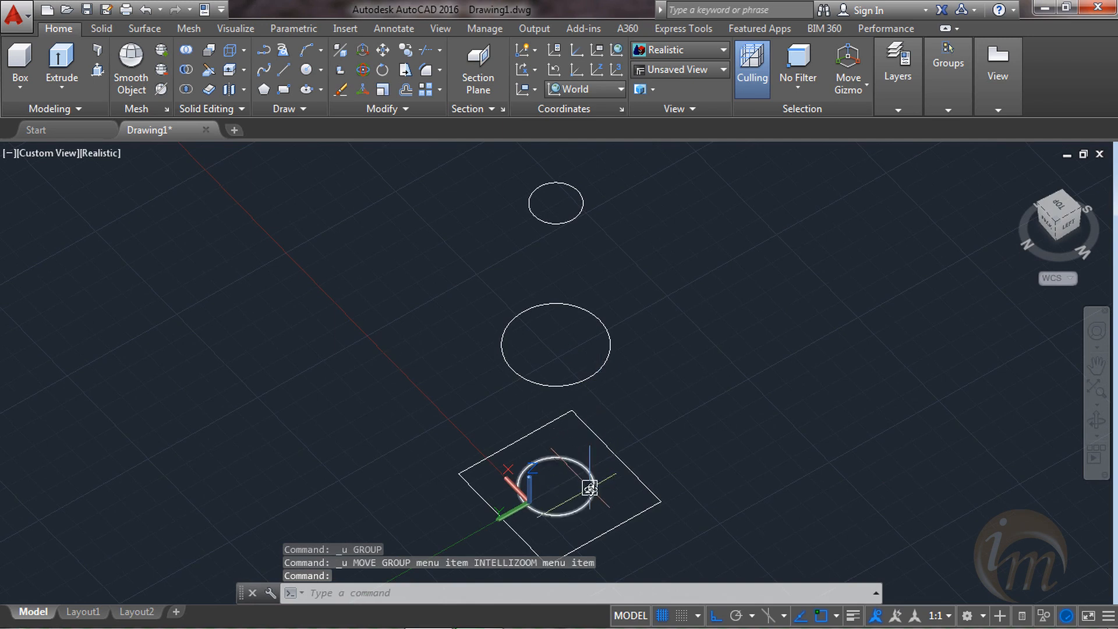
type("m")
key("Return")
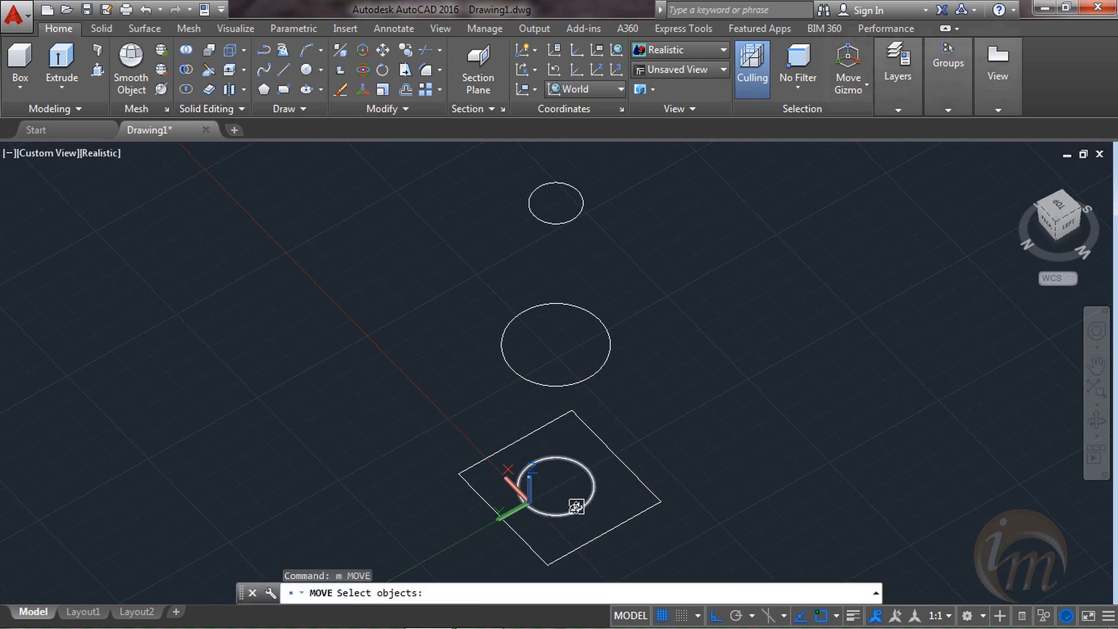
left_click(575, 506)
key("Return")
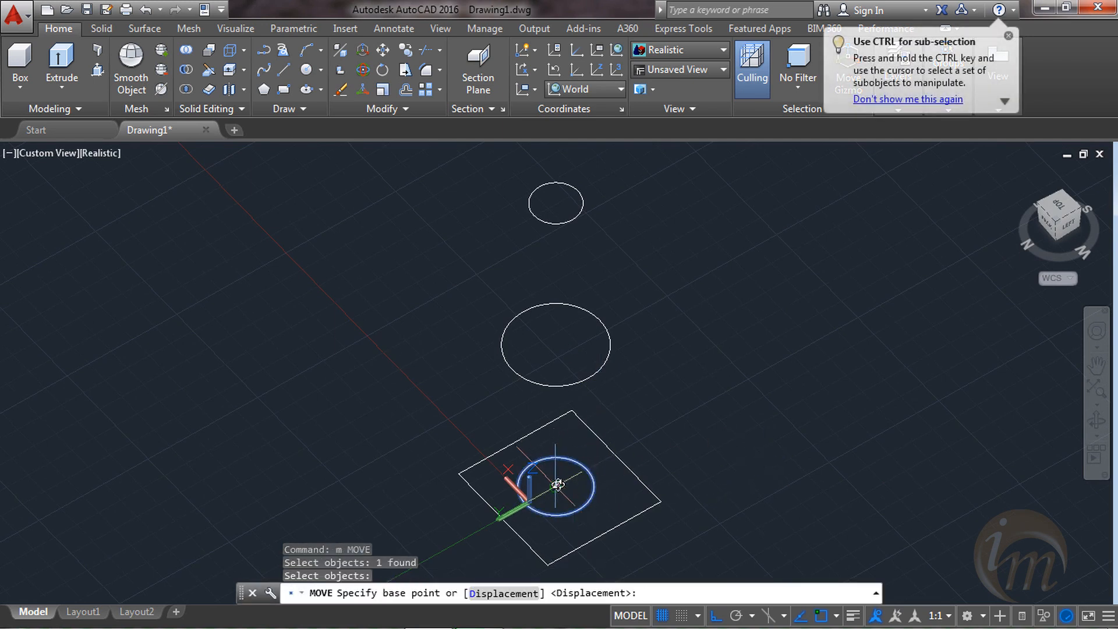
left_click(556, 487)
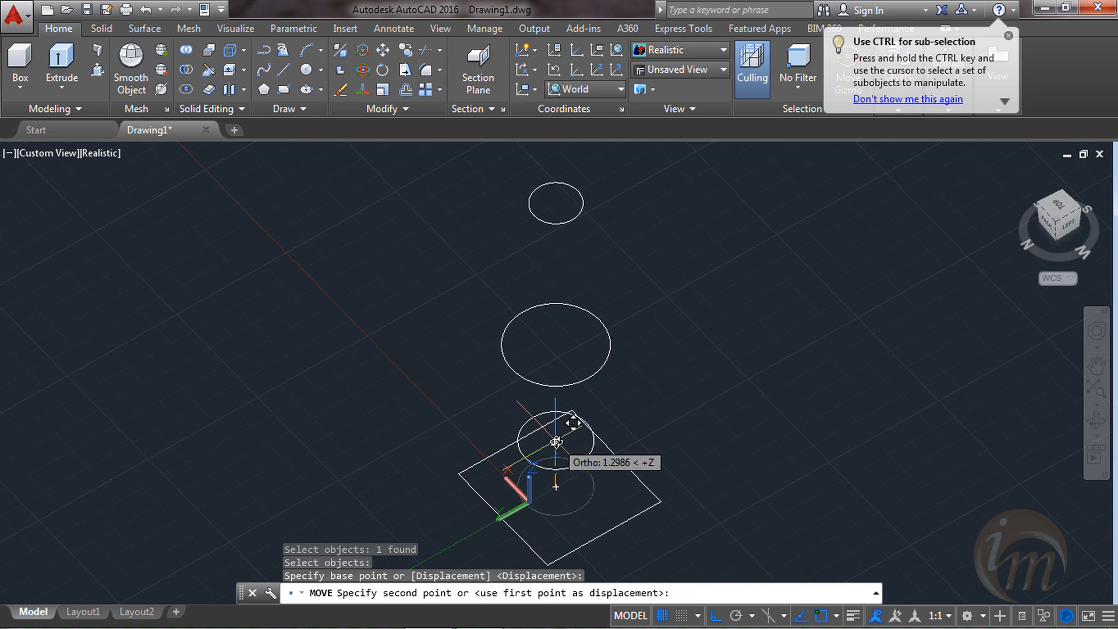
type("1")
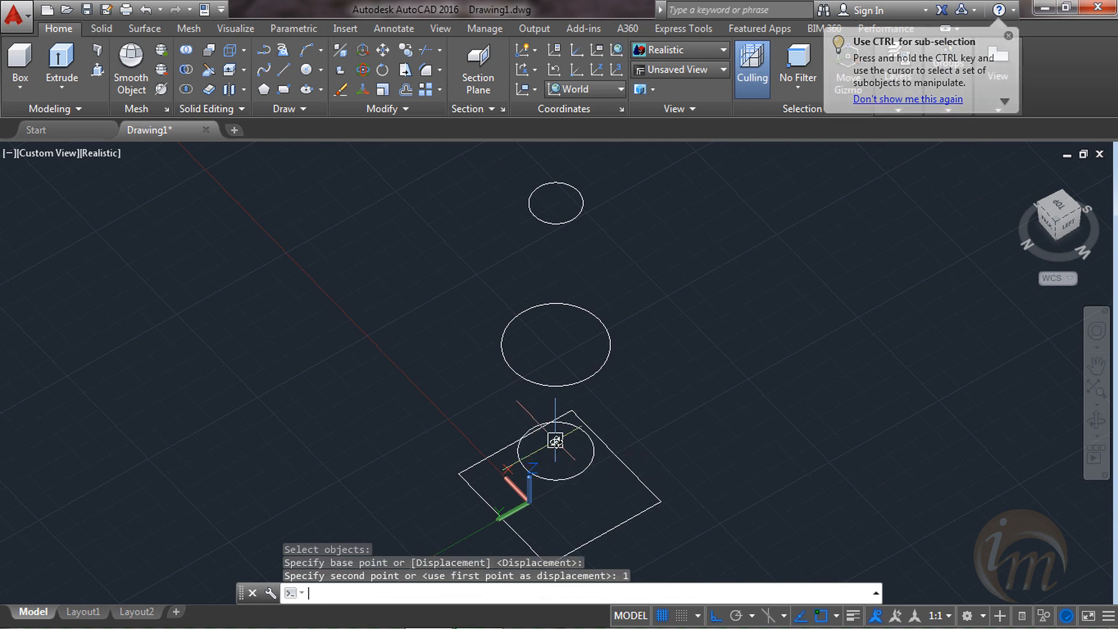
key("Return")
- Start the Loft command and set its closed profiles creation mode to Surface
middle_click_drag(630, 473, 643, 441, "shift")
scroll(592, 418, "up", 2)
scroll(592, 418, "down", 5)
scroll(597, 432, "up", 2)
scroll(597, 432, "up", 2)
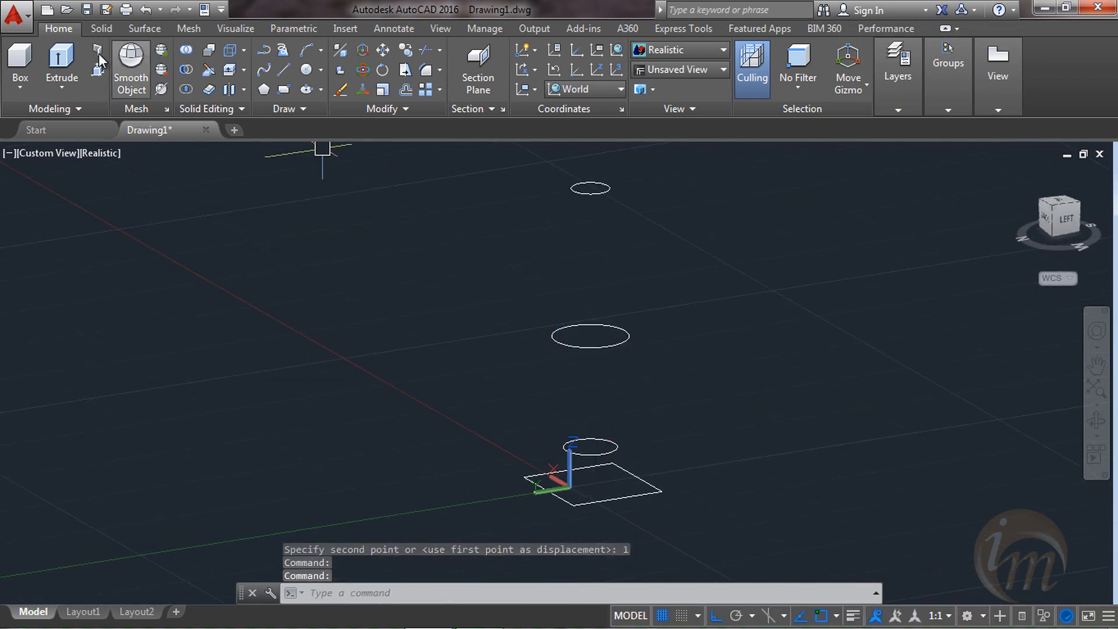
left_click(143, 29)
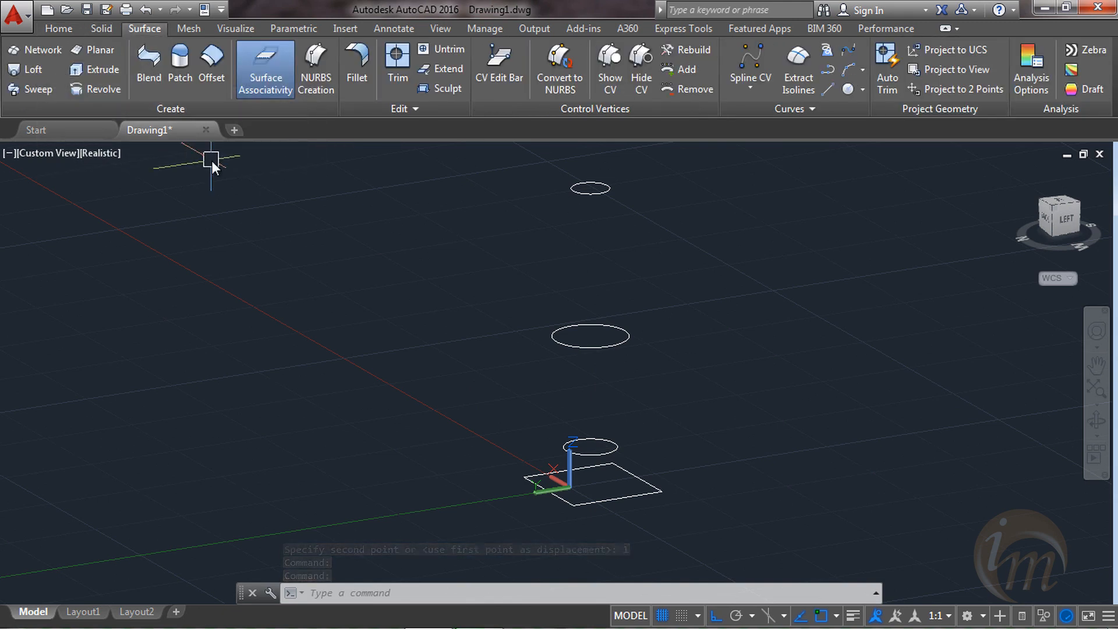
type("lo")
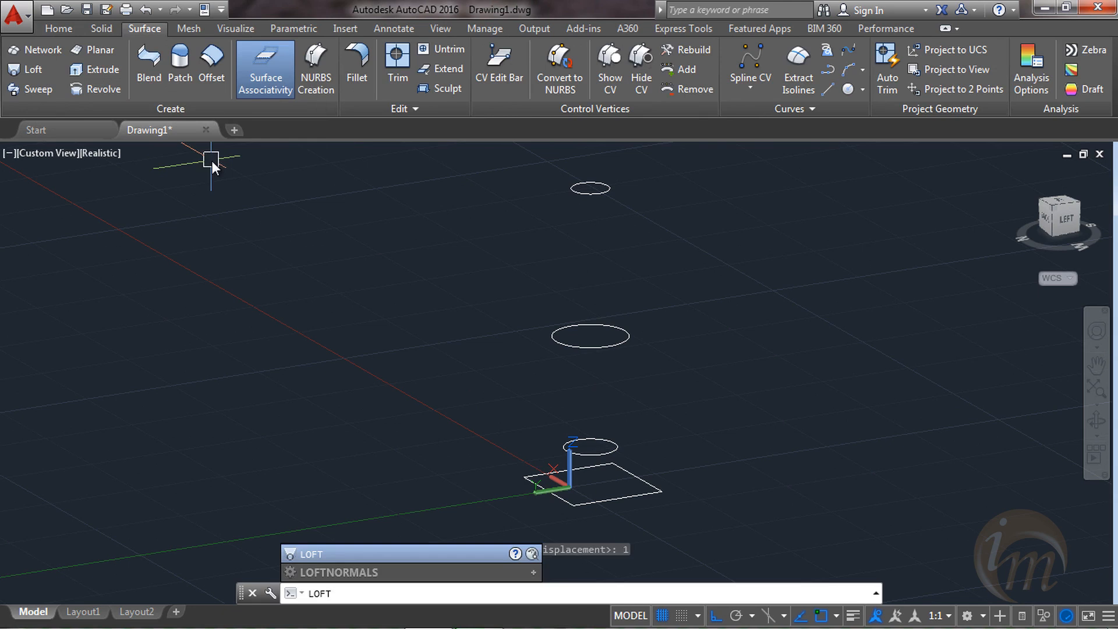
type("ft")
key("Return")
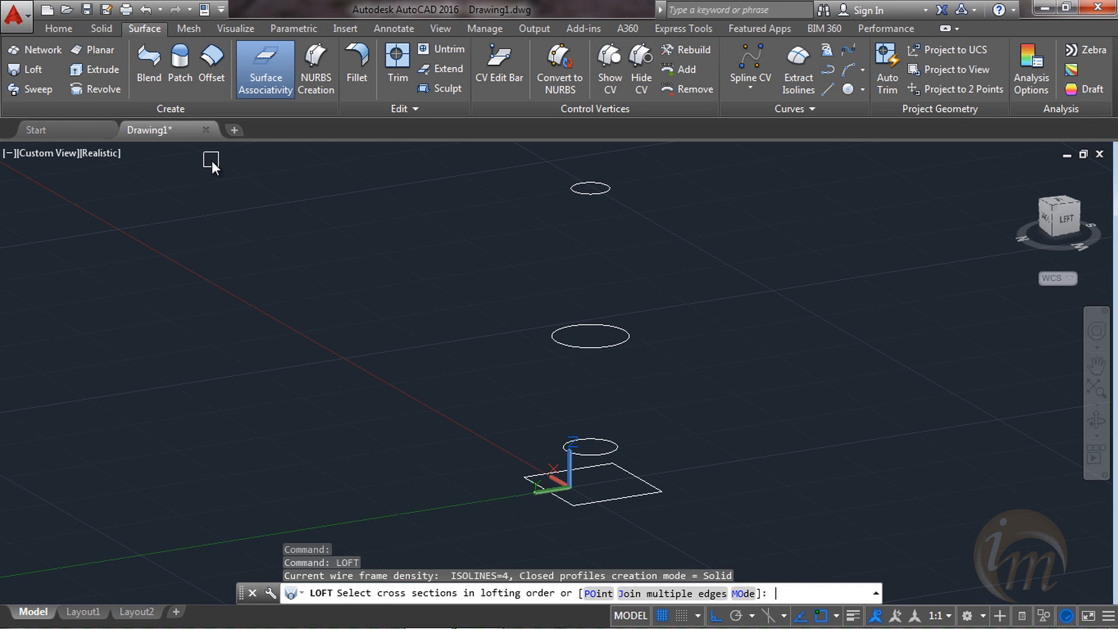
key("Return")
type("su")
key("Return")
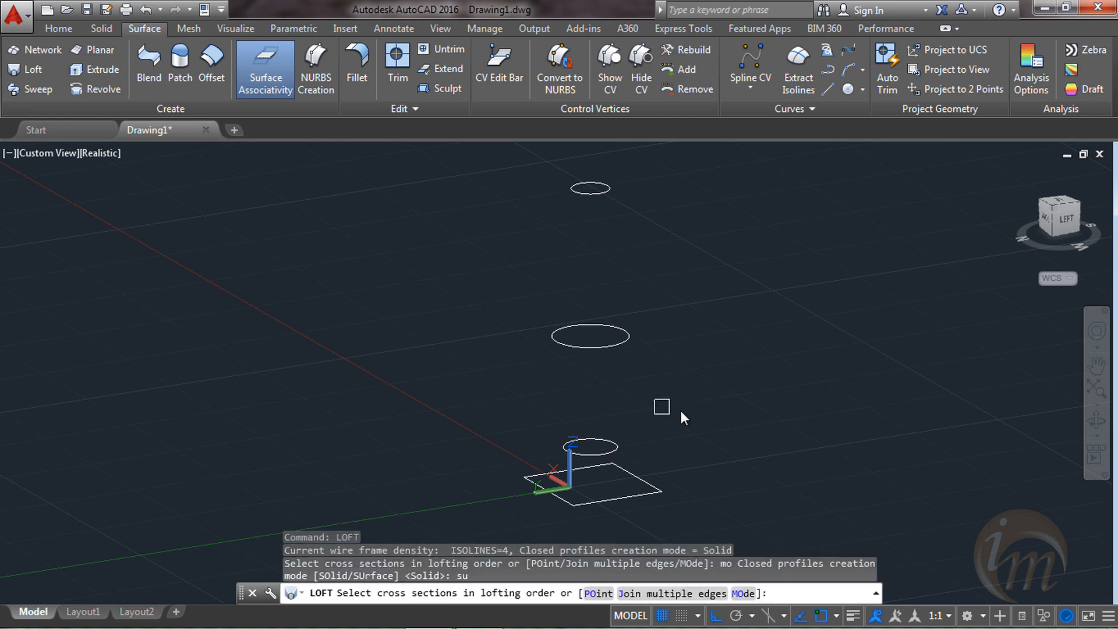
- Loft a surface through the three circles from the highest to the lowest and on to the rectangle, using cross sections only
left_click(605, 188)
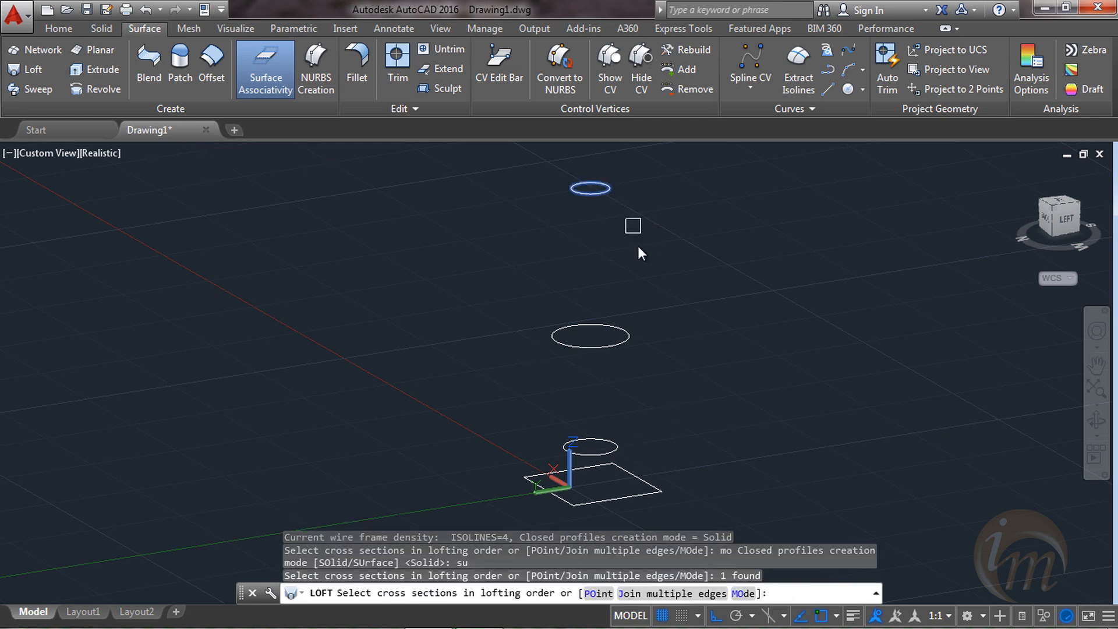
left_click(624, 337)
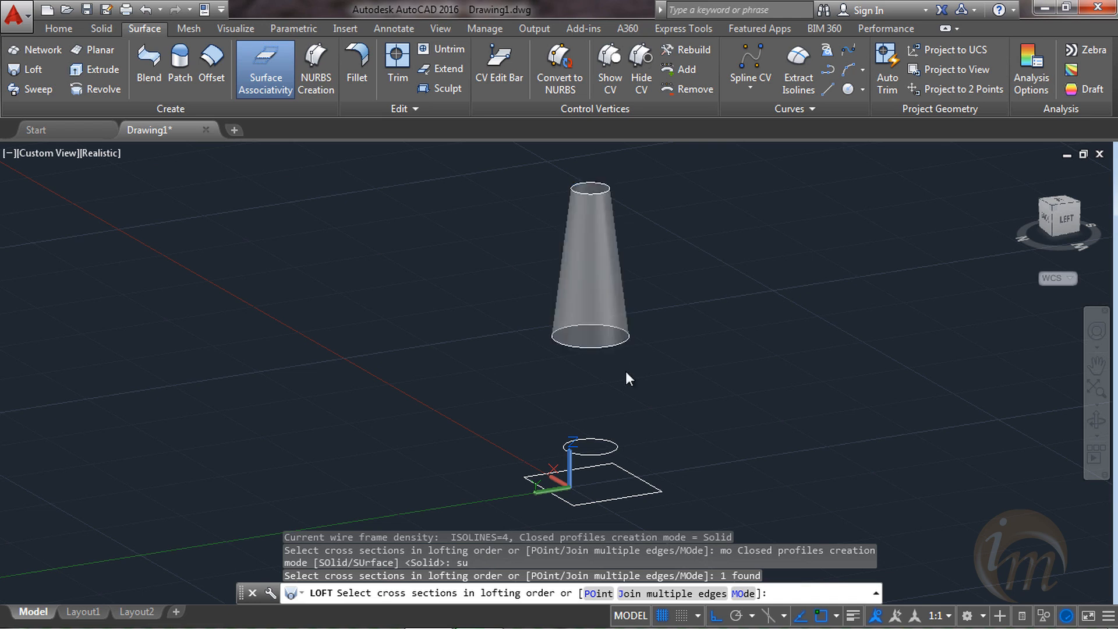
left_click(602, 449)
middle_click_drag(717, 386, 677, 375)
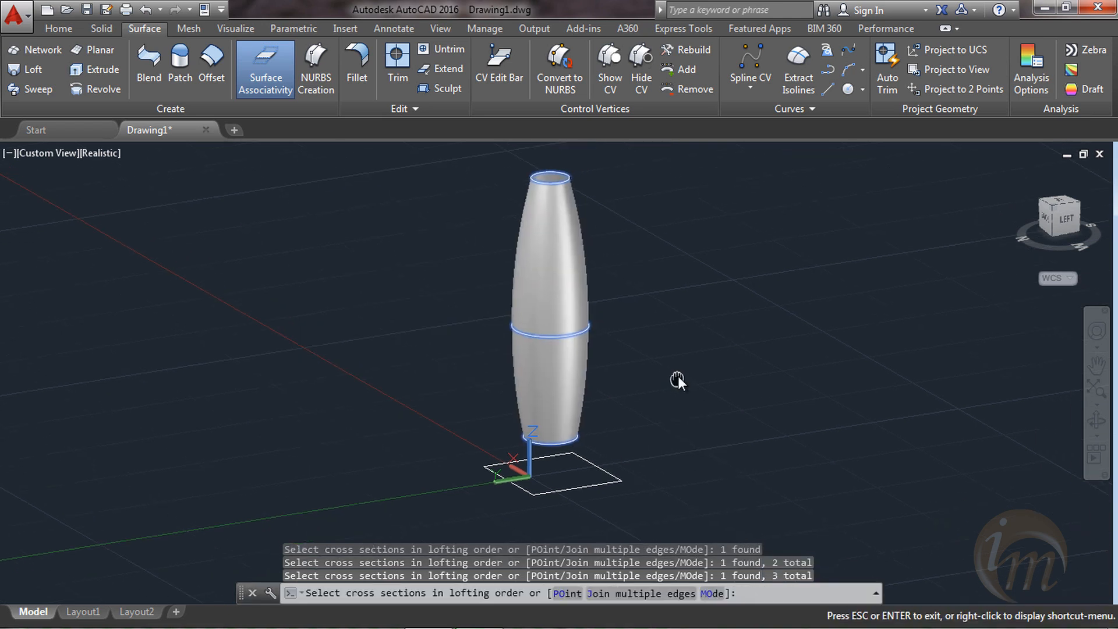
left_click(589, 486)
middle_click_drag(684, 423, 757, 419)
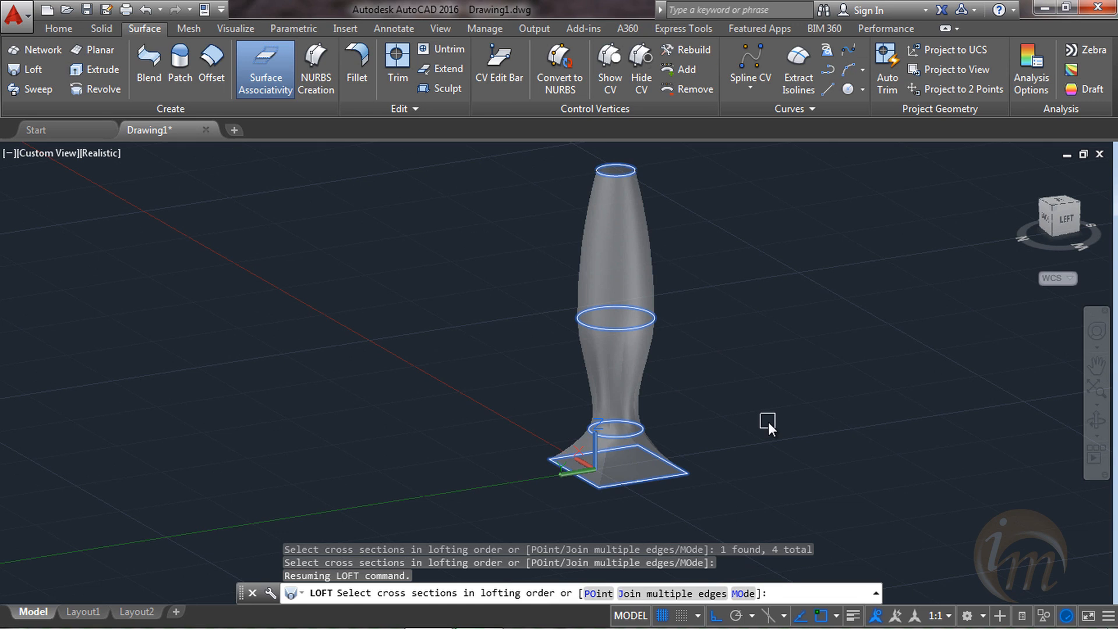
key("Return")
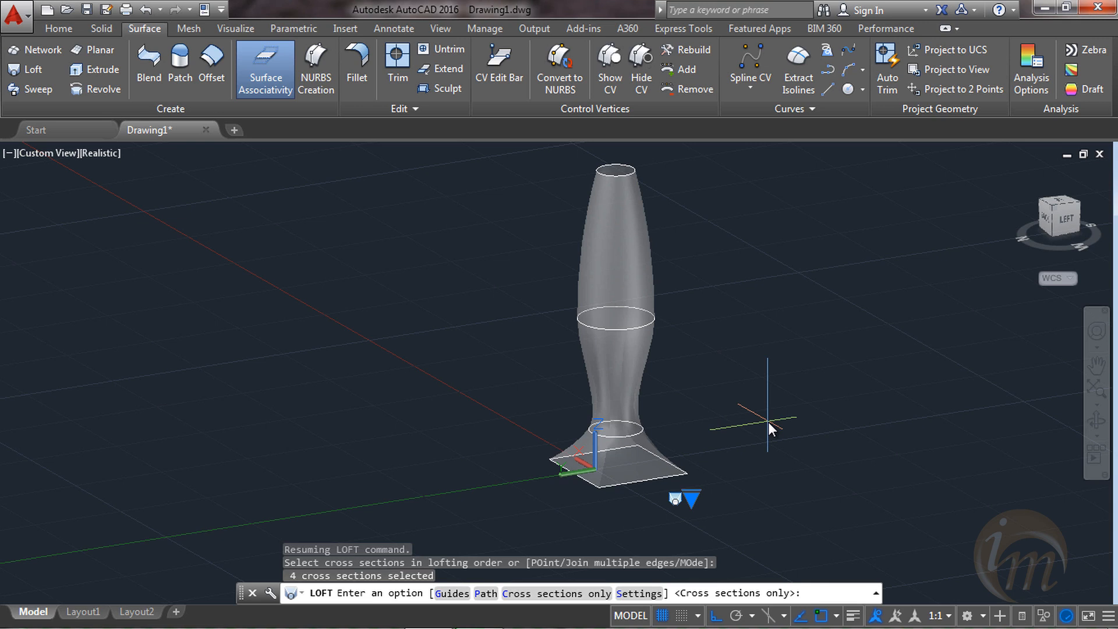
key("Return")
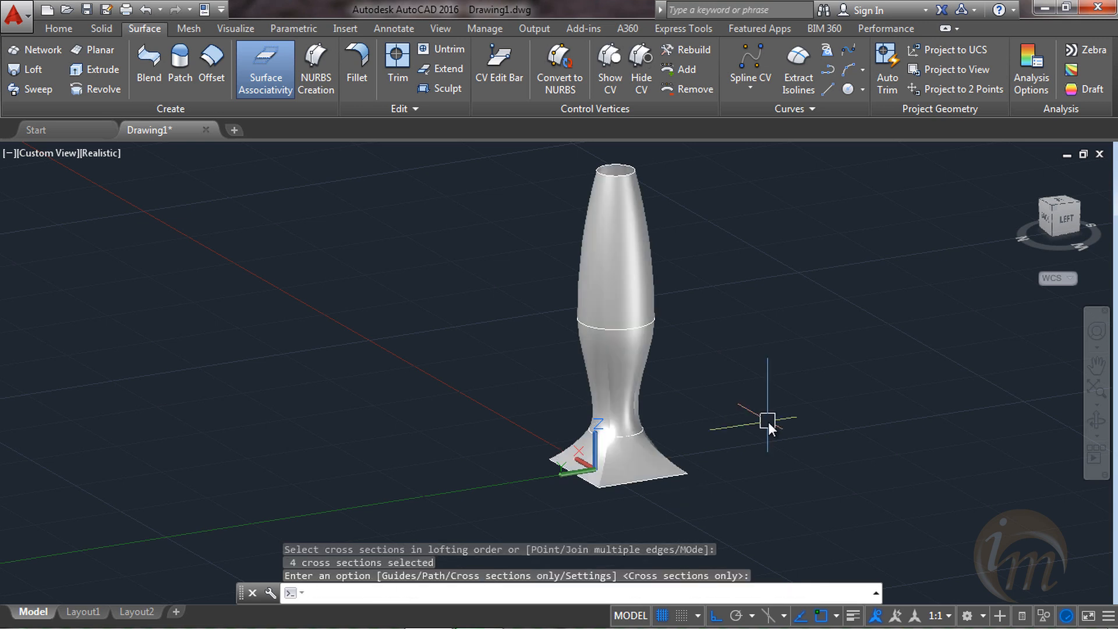
- Draw two concentric circles beside the lofted surface, the inner one with a radius of about 1.95
middle_click_drag(768, 422, 516, 388, "shift")
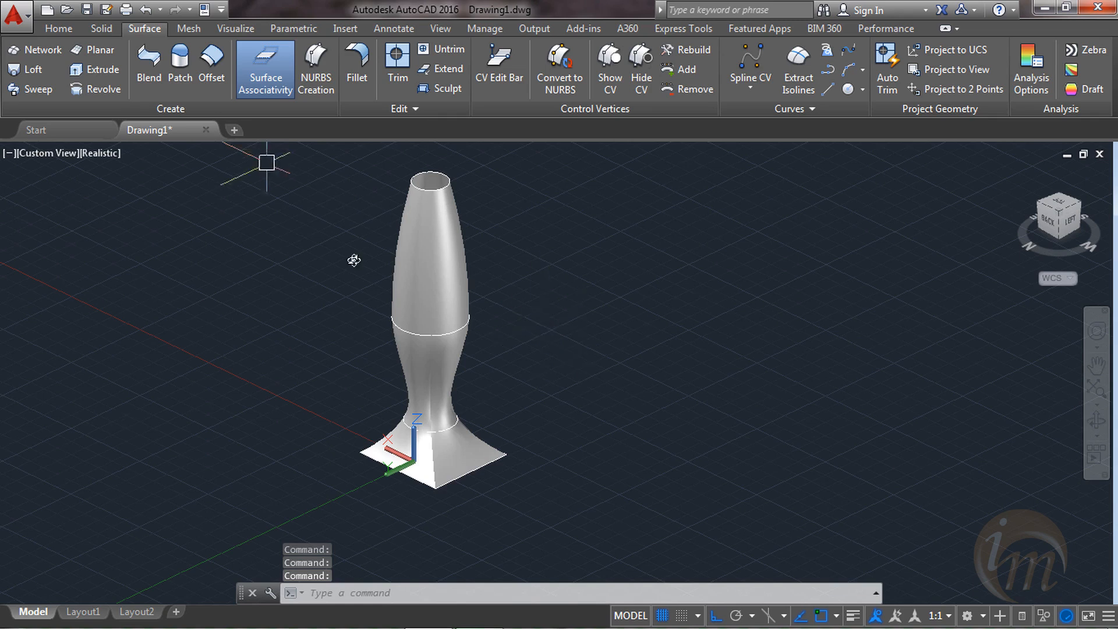
type("c")
key("Return")
left_click(713, 380)
left_click(726, 415)
type("c")
key("Return")
left_click(712, 379)
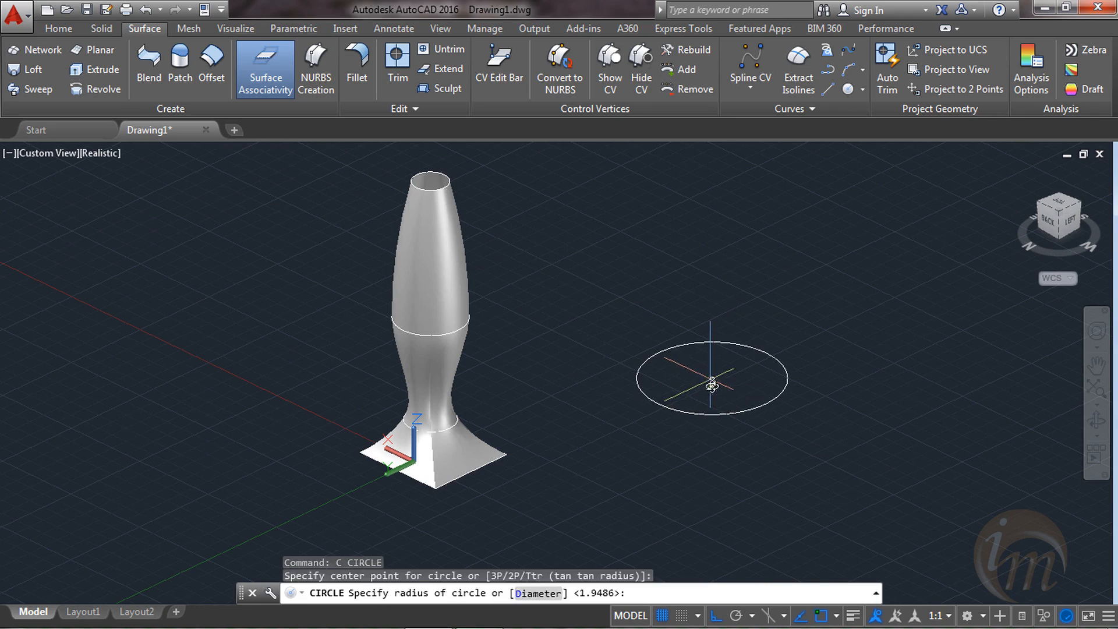
left_click(731, 437)
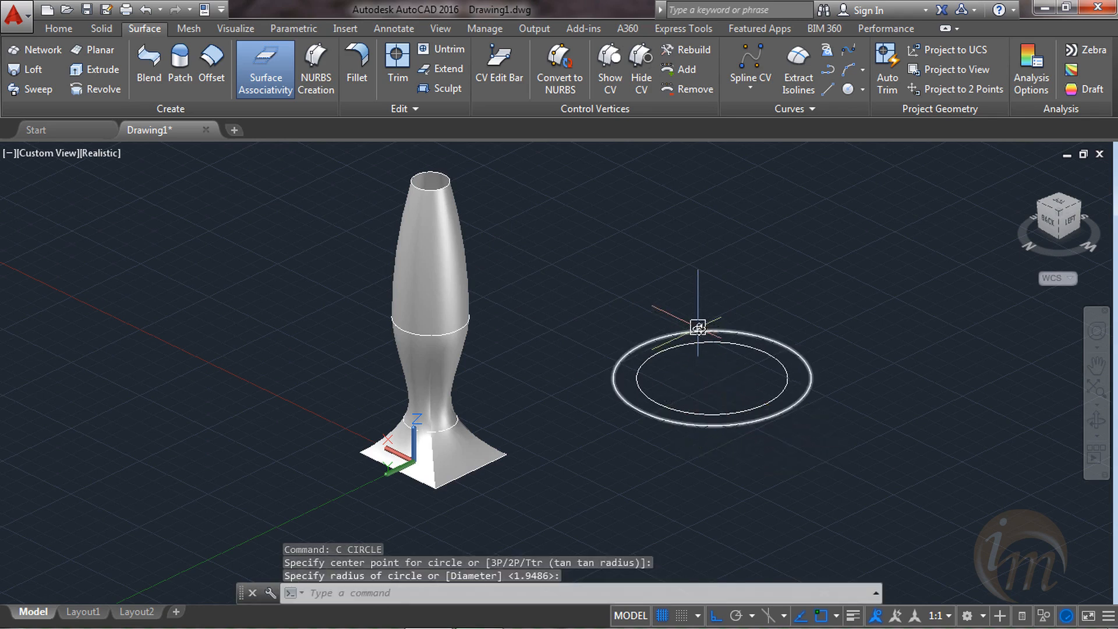
- Move the larger circle straight up along the Z axis from its centre, well above the smaller one
type("m")
key("Return")
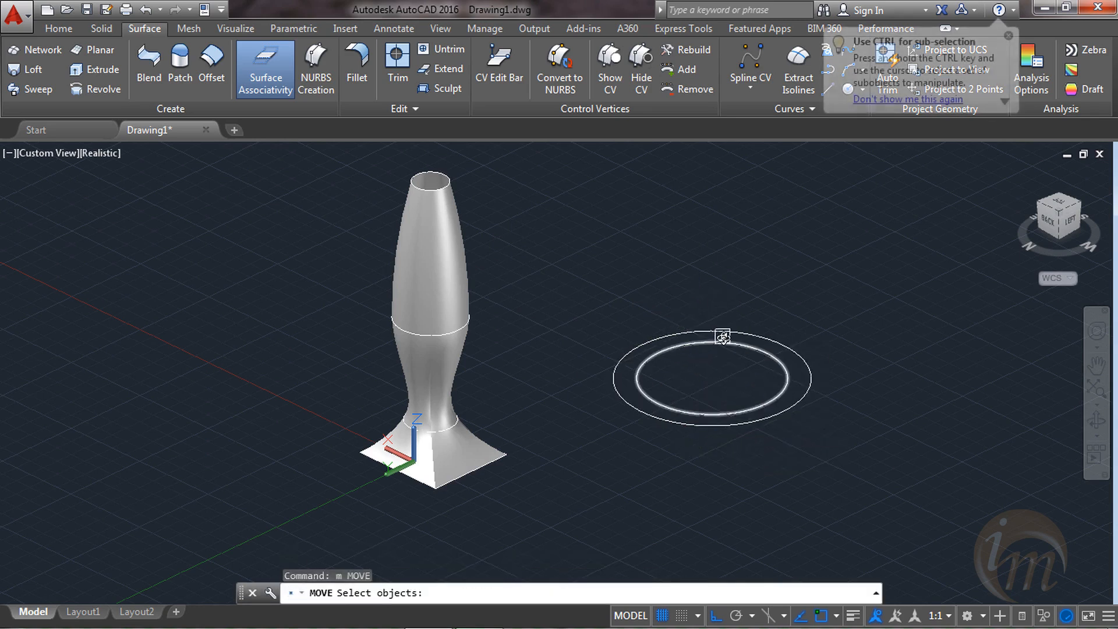
left_click(722, 332)
key("Return")
left_click(712, 379)
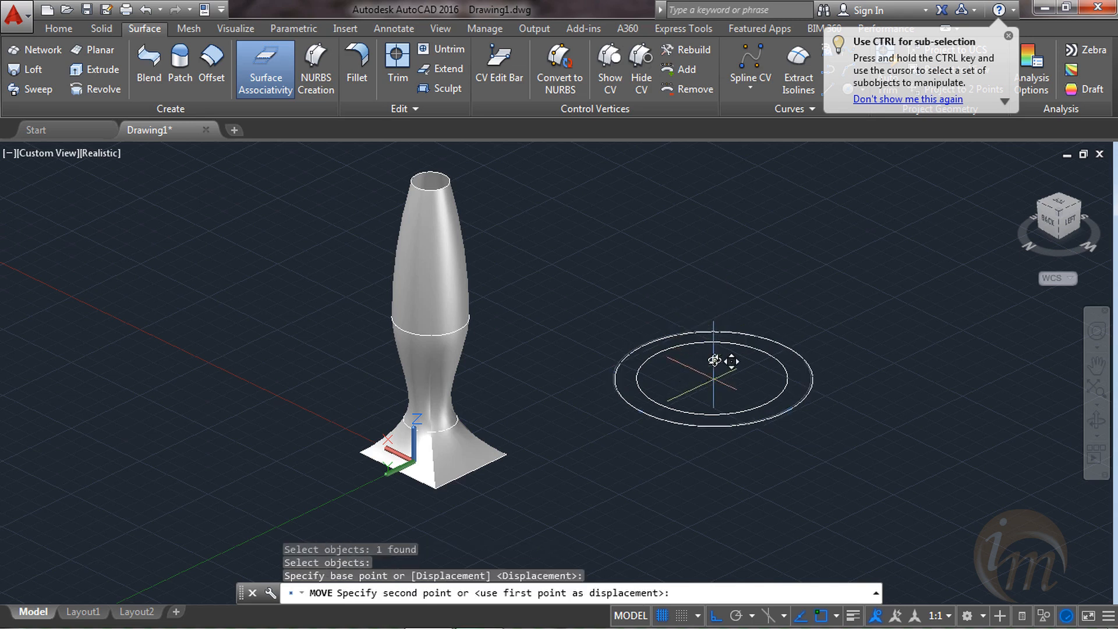
left_click(696, 196)
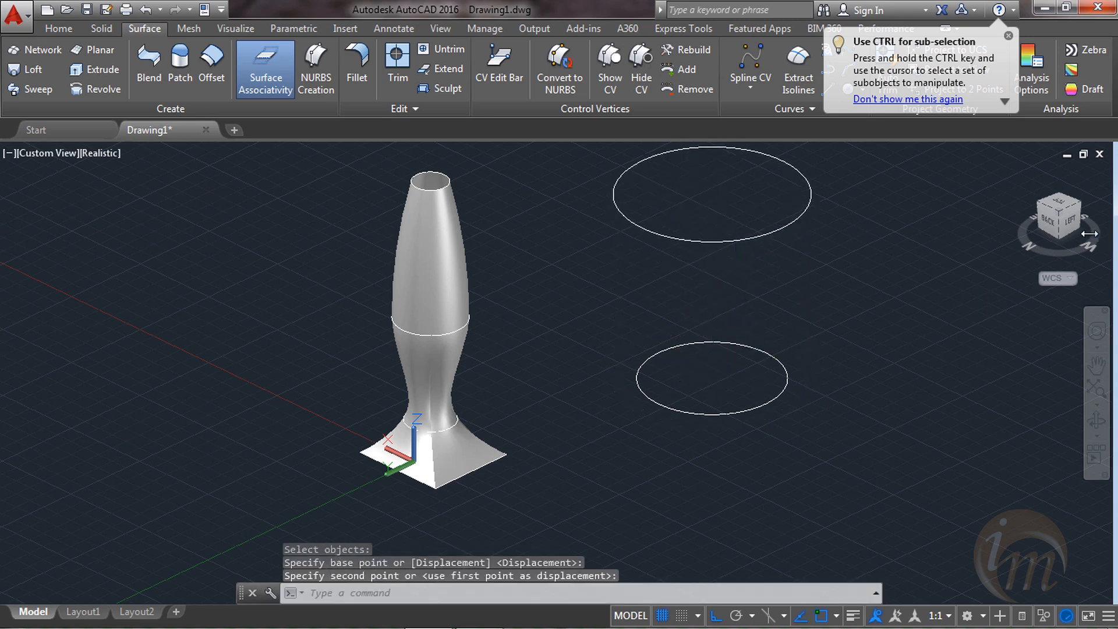
key("Escape")
key("Escape")
key("Escape")
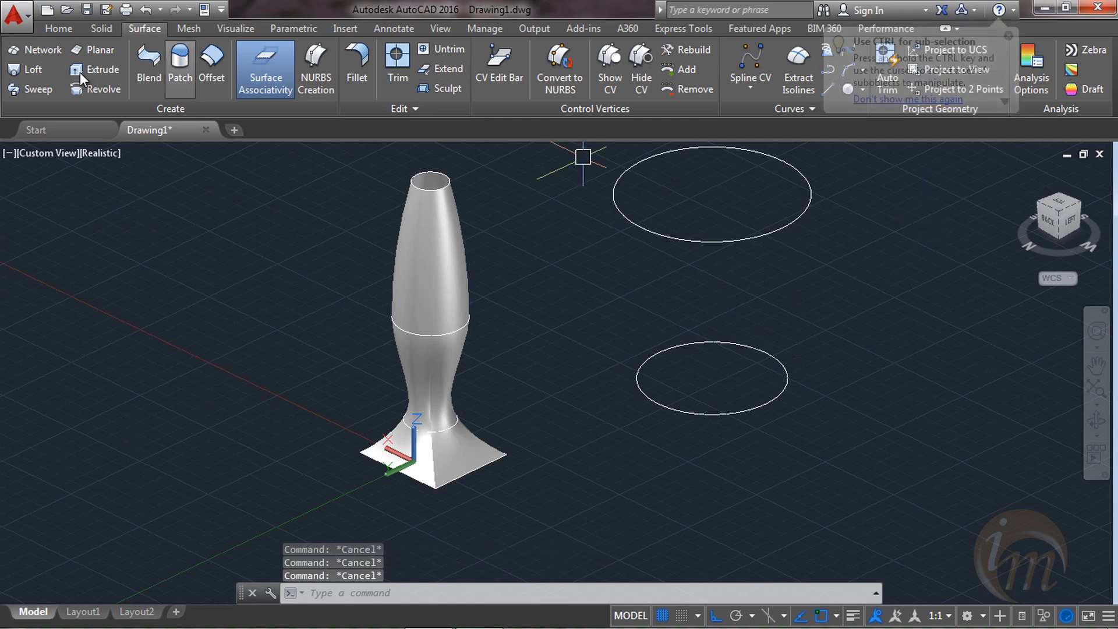
- In the Left view, draw a spline from the upper circle's centre, bowing out to one side, down to the lower circle's centre
left_click(233, 30)
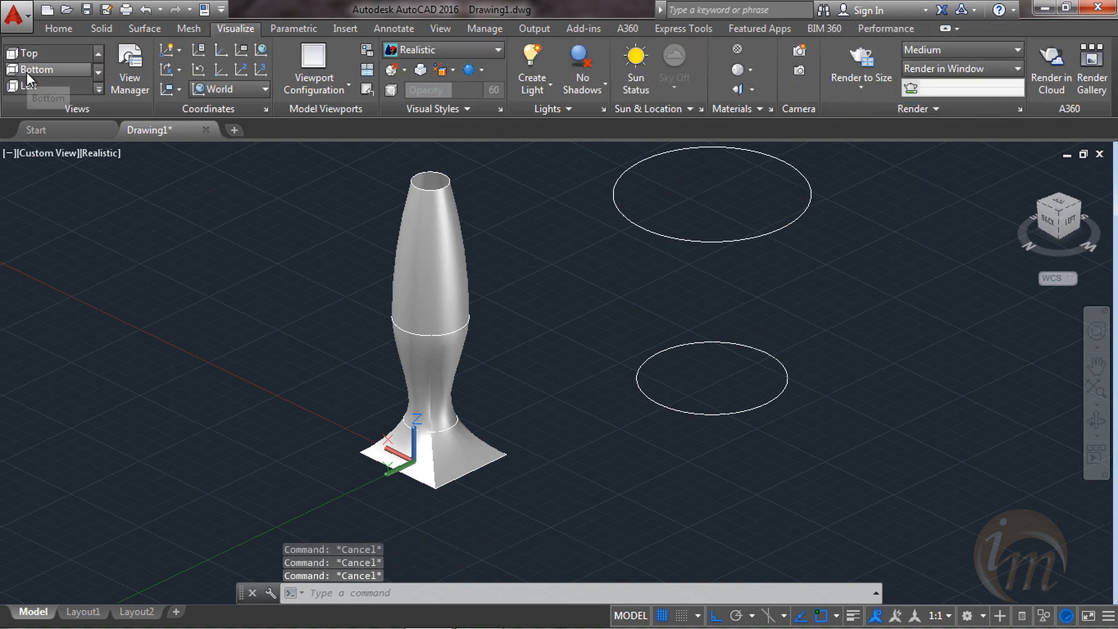
left_click(28, 86)
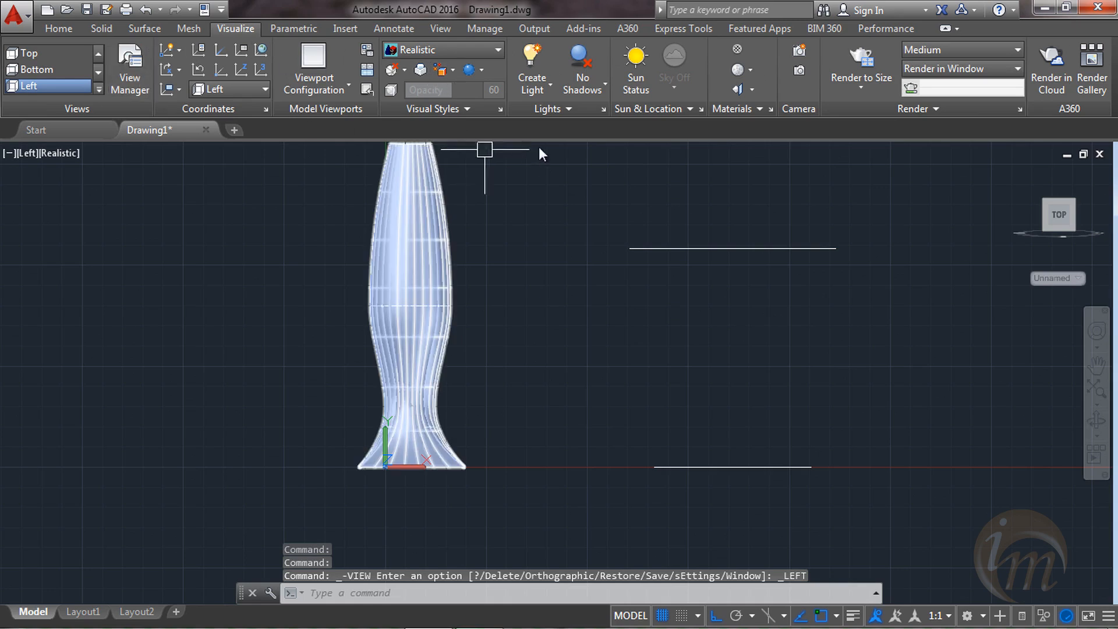
type("spl")
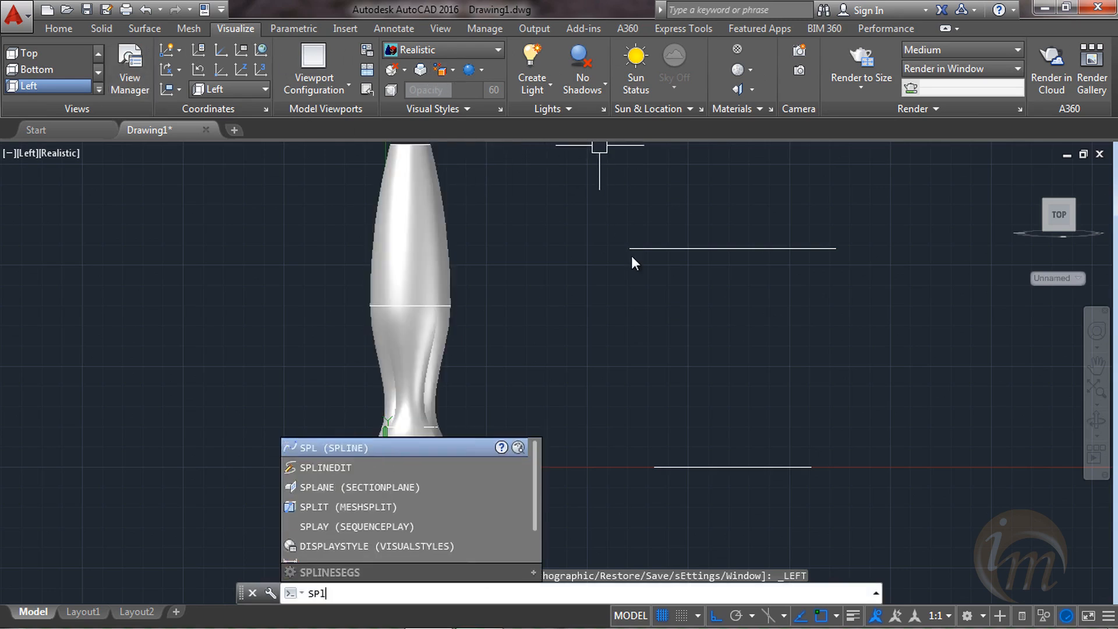
key("Return")
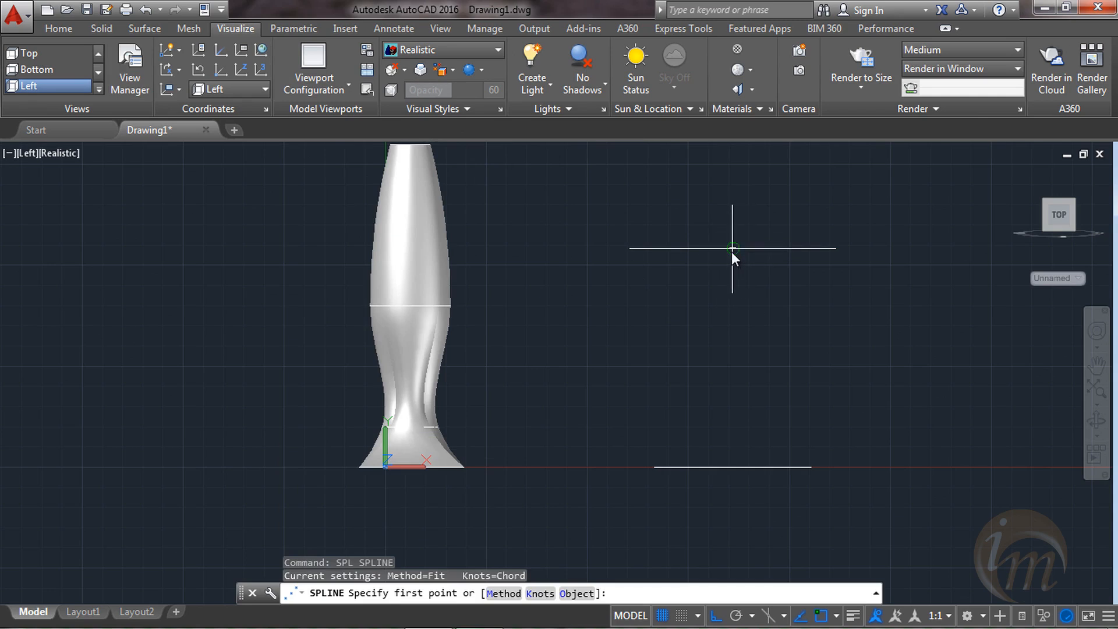
left_click(731, 248)
key("F8")
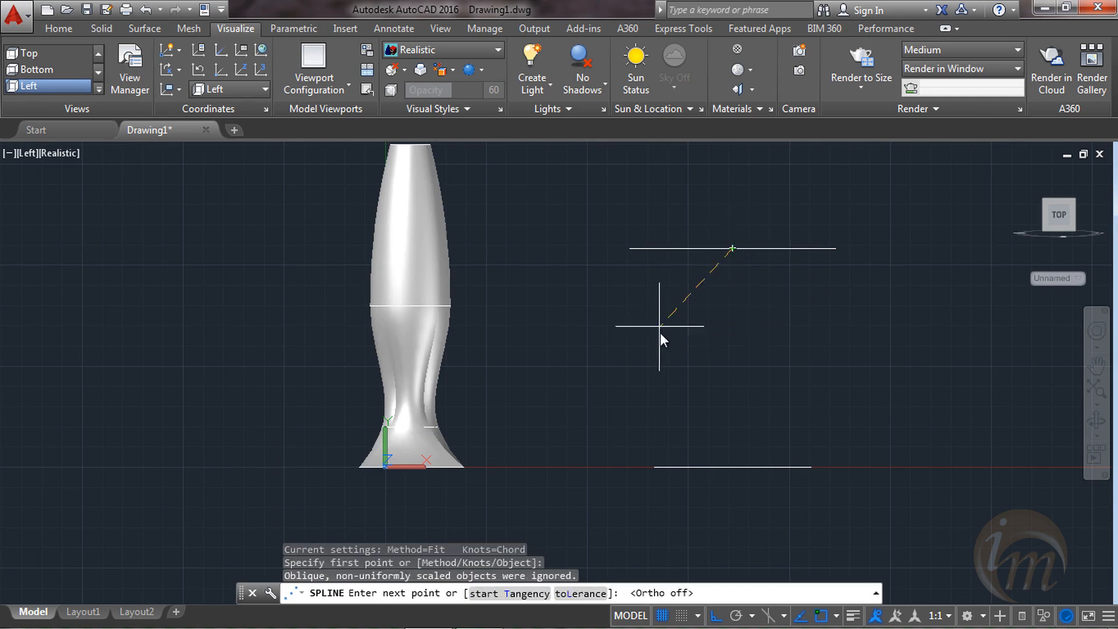
left_click(636, 343)
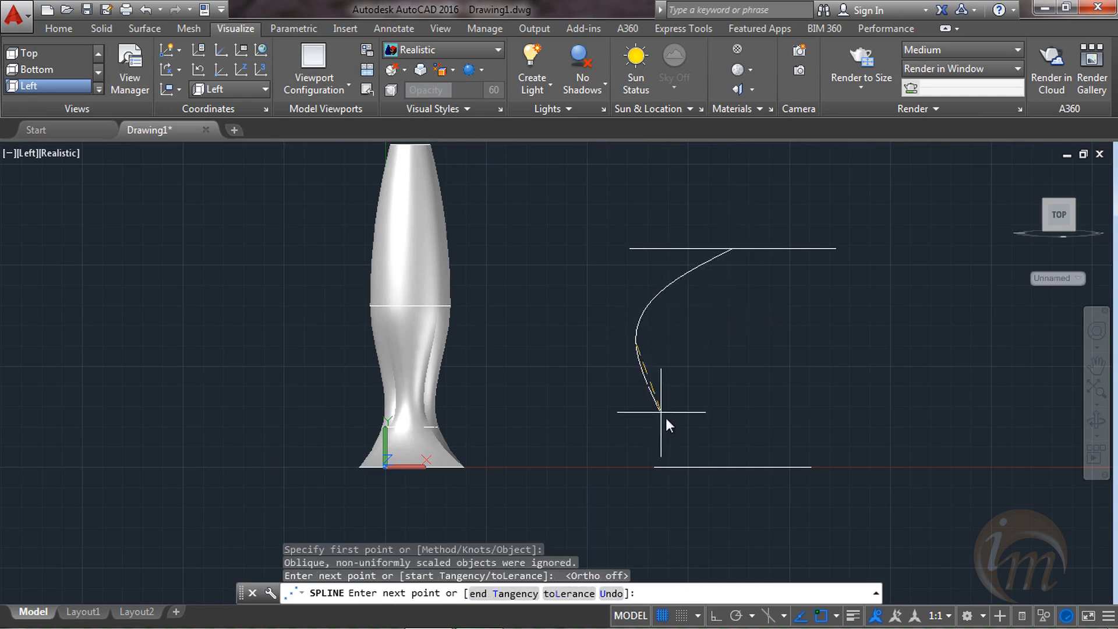
left_click(732, 466)
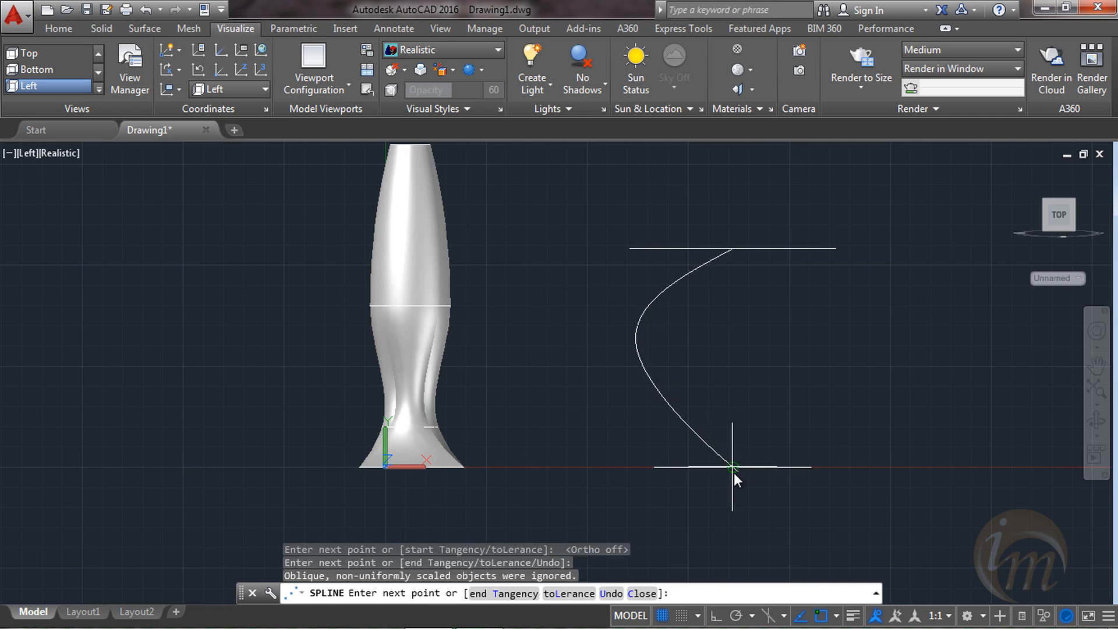
key("Return")
- Loft a surface from the lower circle to the upper circle, using the curved spline as the path
middle_click_drag(619, 377, 420, 291, "shift")
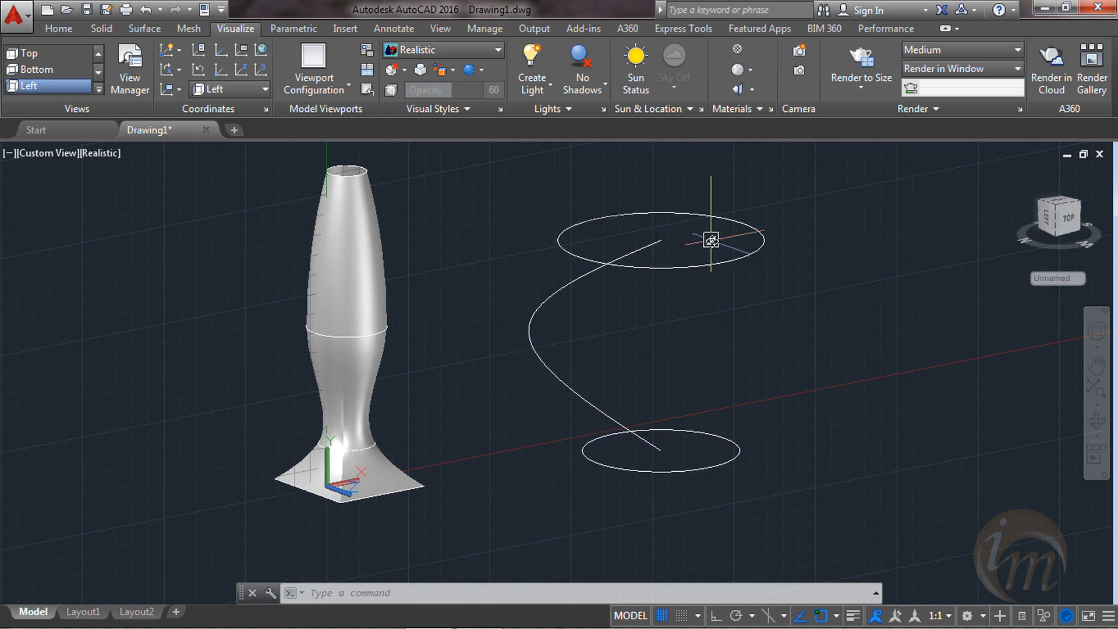
type("1")
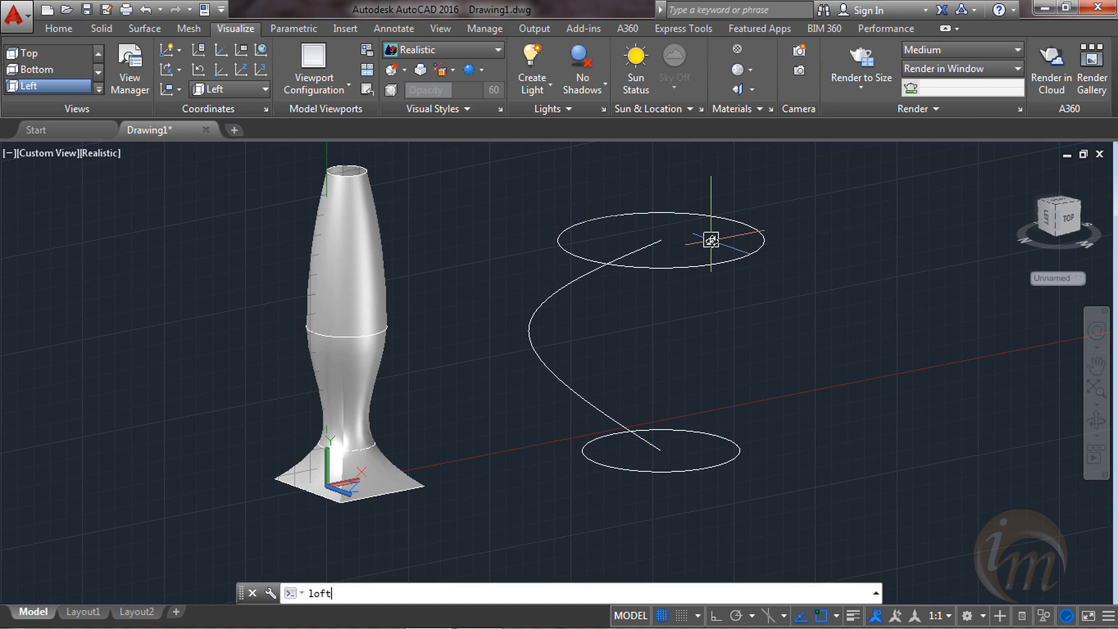
key("Return")
left_click(717, 466)
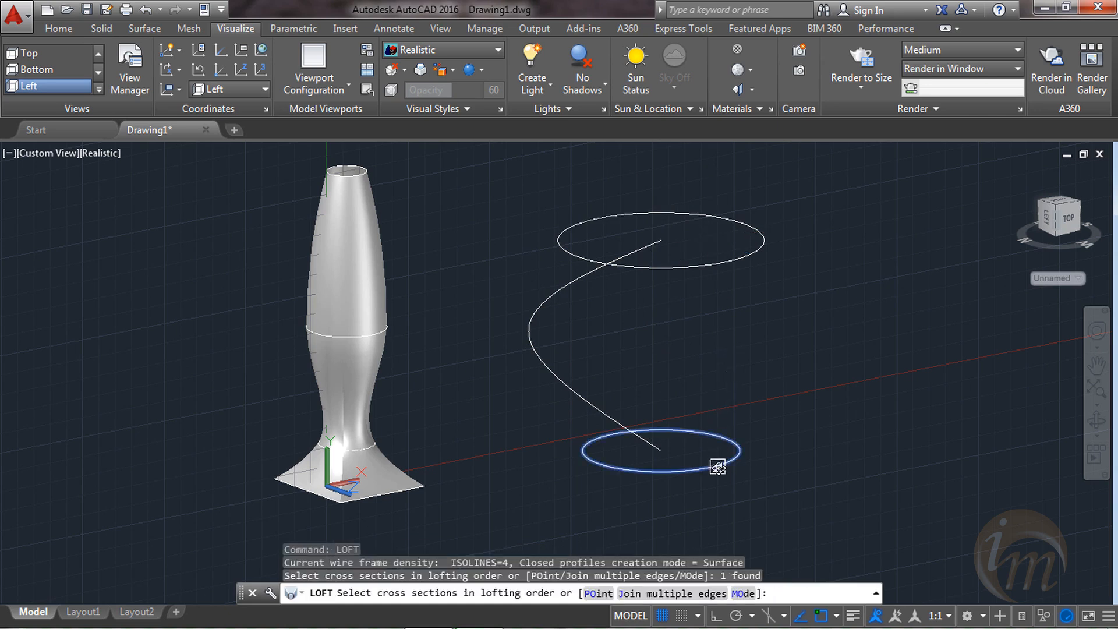
left_click(667, 268)
key("Return")
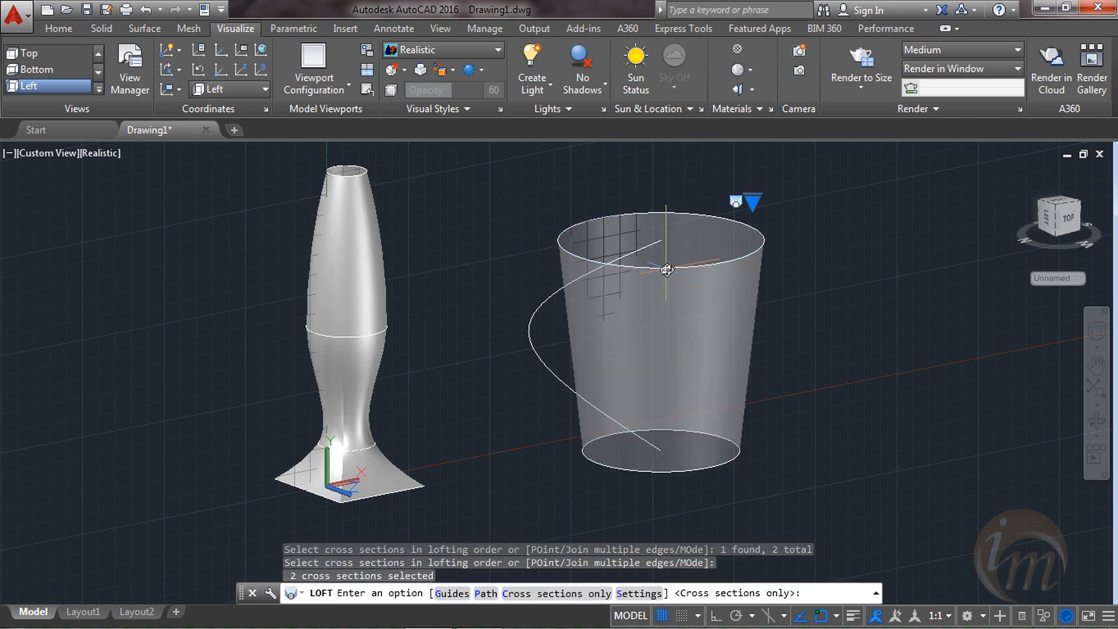
left_click(486, 593)
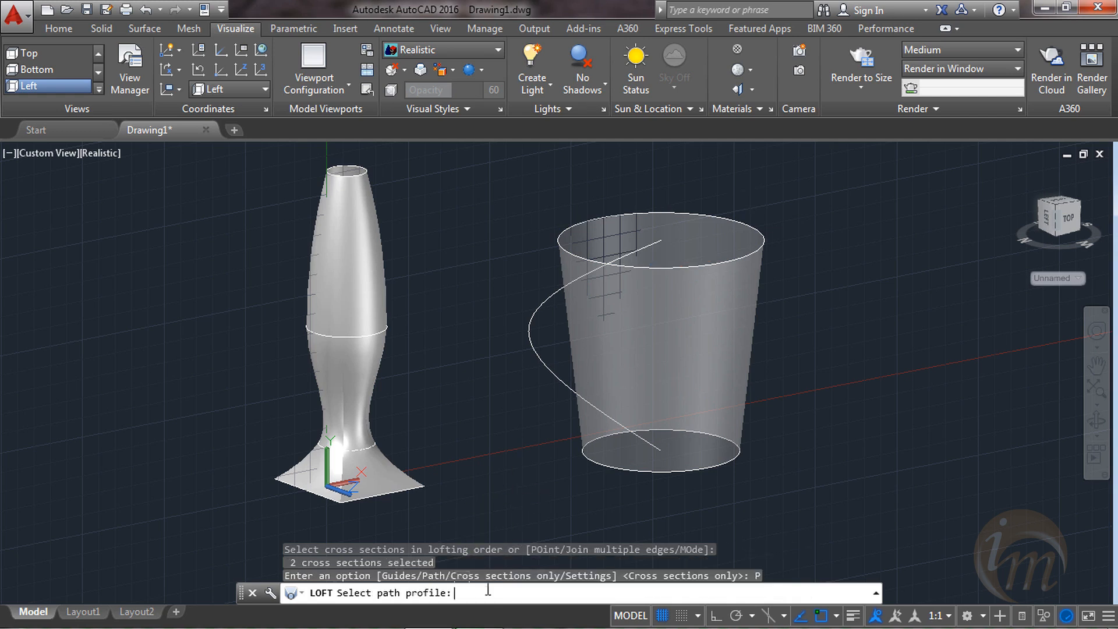
left_click(542, 337)
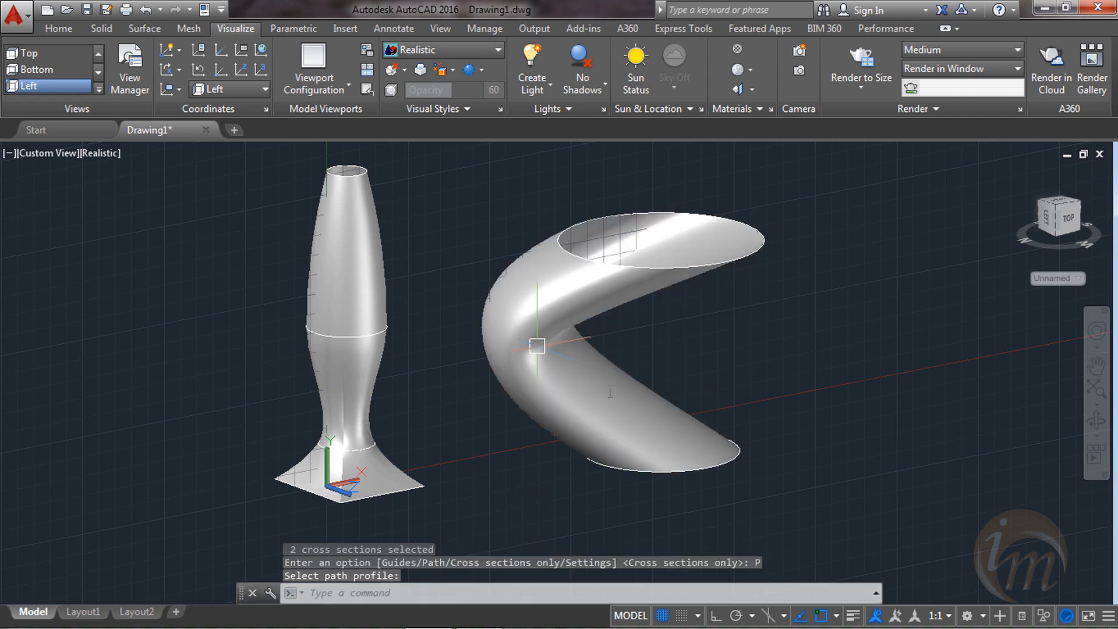
- Erase the surface lofted along the spline and its leftover geometry, keeping only the square-based lofted surface
middle_click_drag(652, 426, 643, 448, "shift")
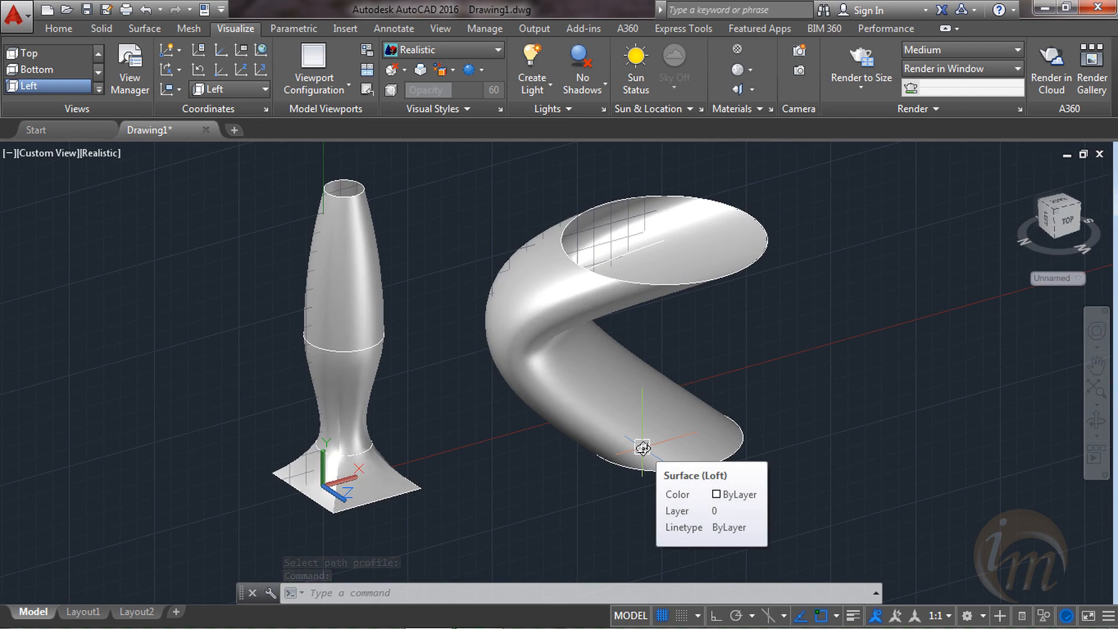
left_click(753, 466)
left_click(606, 379)
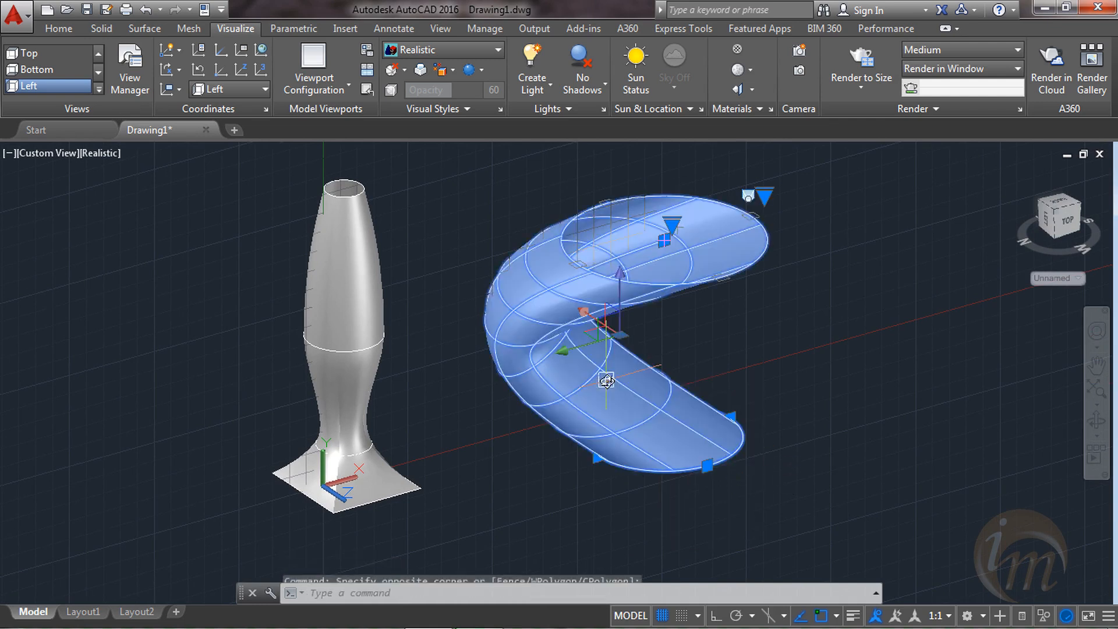
key("Delete")
left_click(661, 319)
left_click(633, 243)
key("Delete")
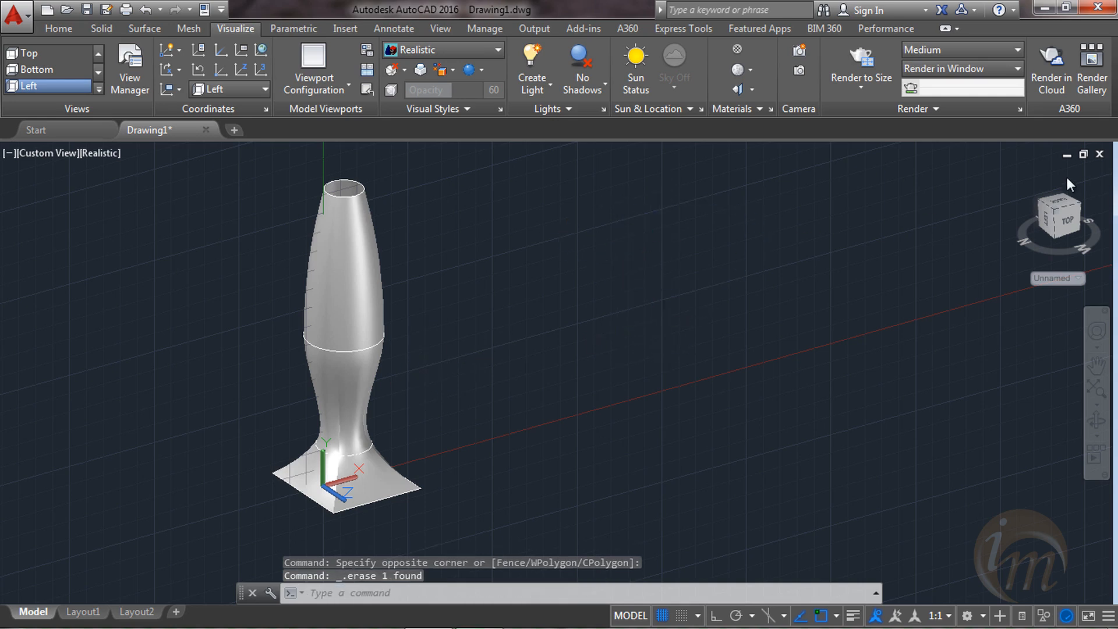
- Switch to the Top view to reset the coordinate system to Top, and return to the SW Isometric view
left_click(98, 89)
left_click(65, 146)
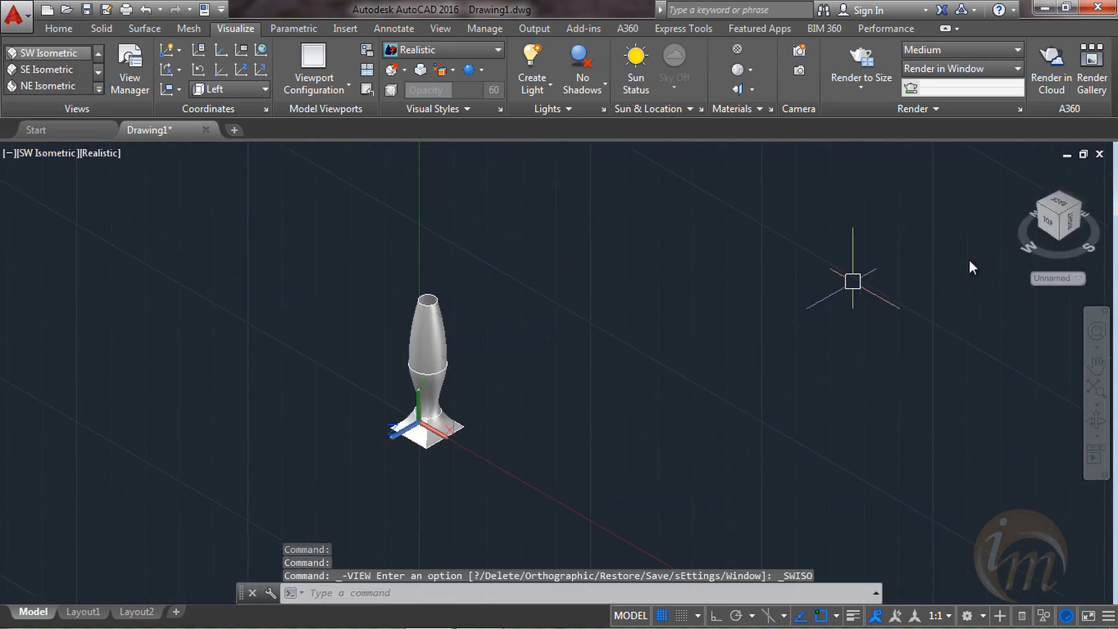
left_click(1063, 203)
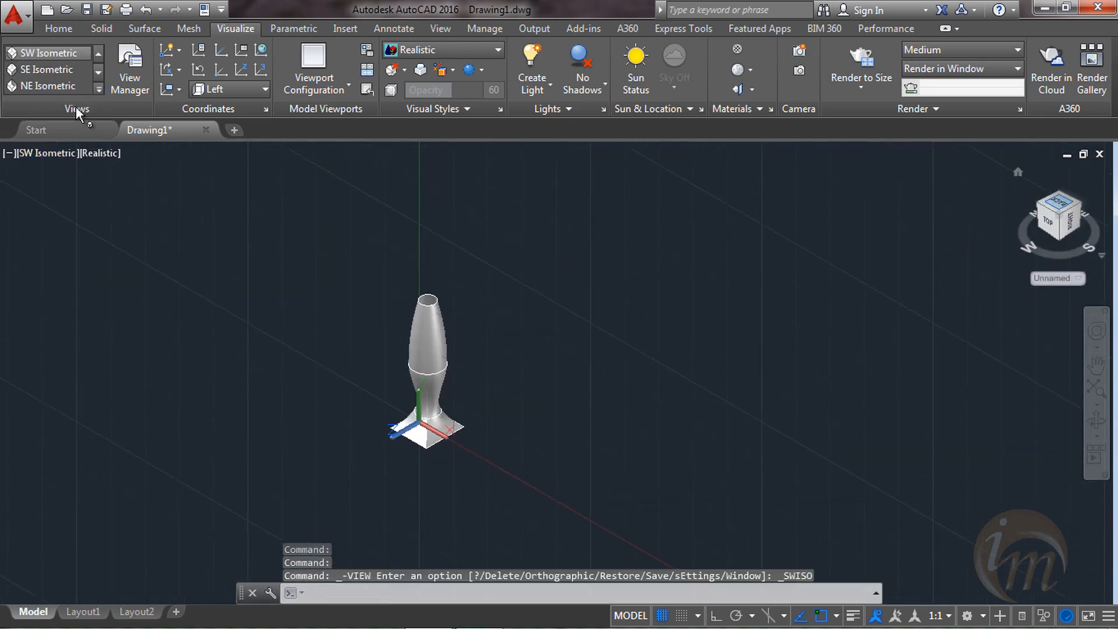
left_click(97, 87)
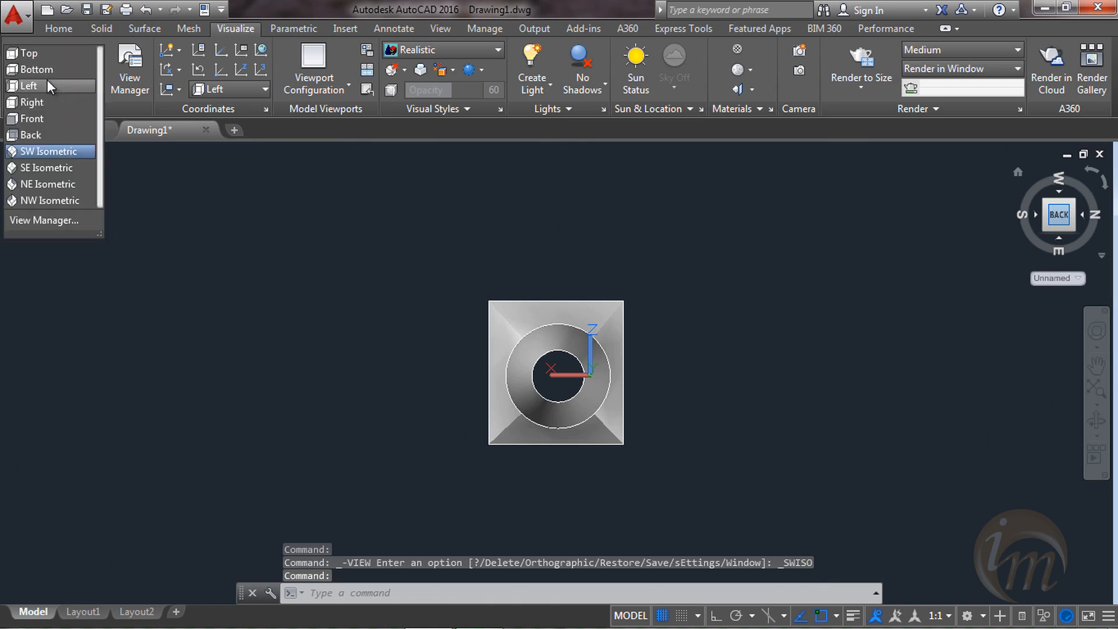
left_click(26, 54)
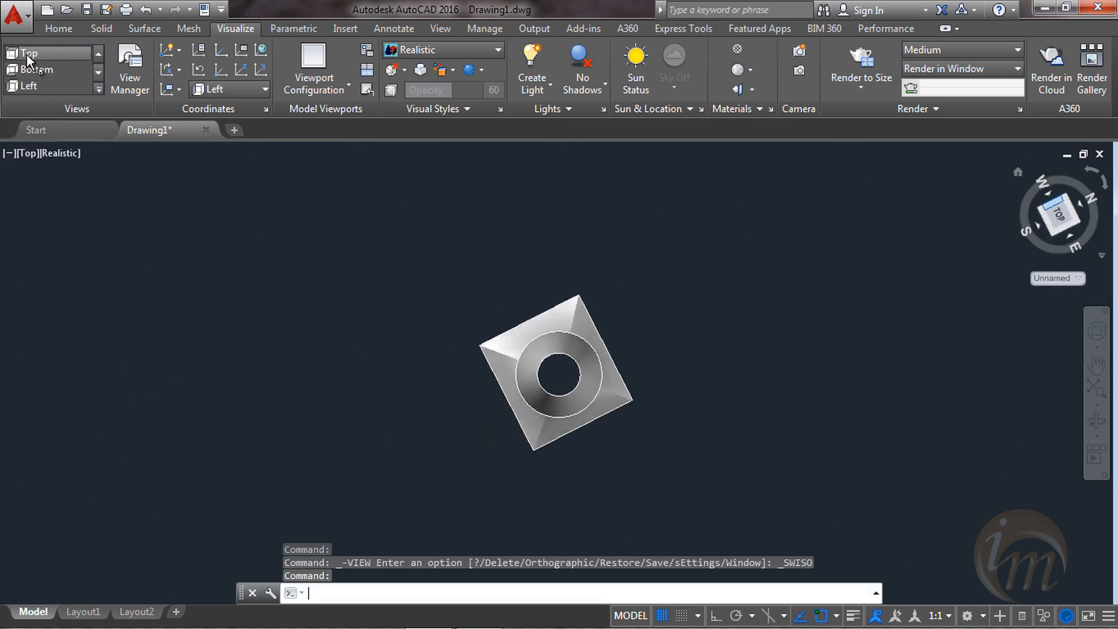
left_click(98, 89)
left_click(51, 148)
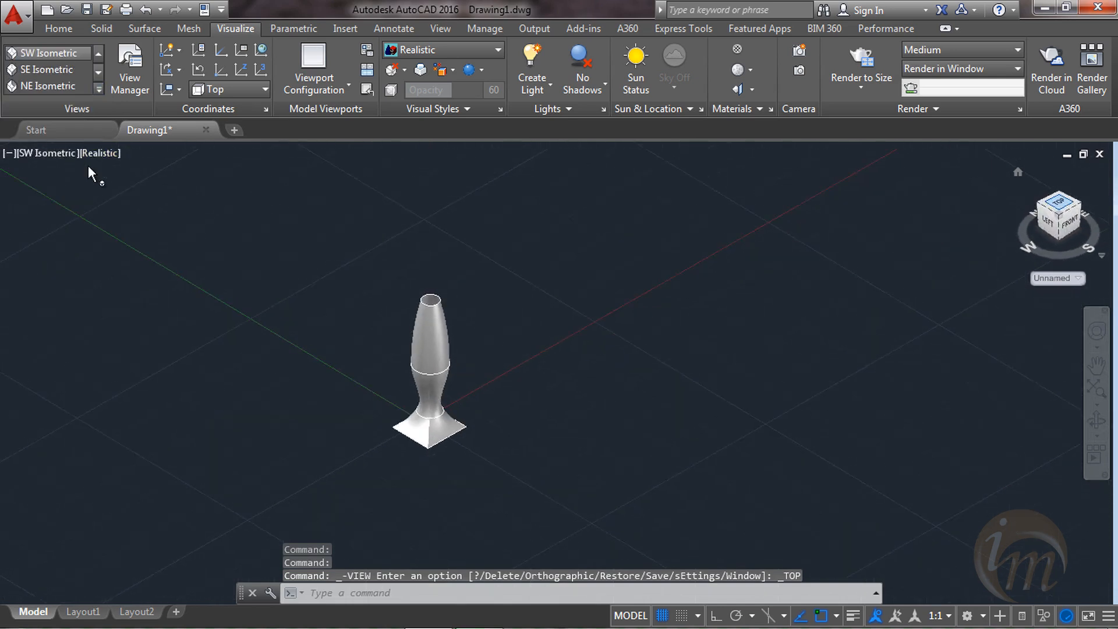
- Draw a circle with a radius of 2 on the ground plane beside the lofted surface
middle_click_drag(616, 312, 554, 353)
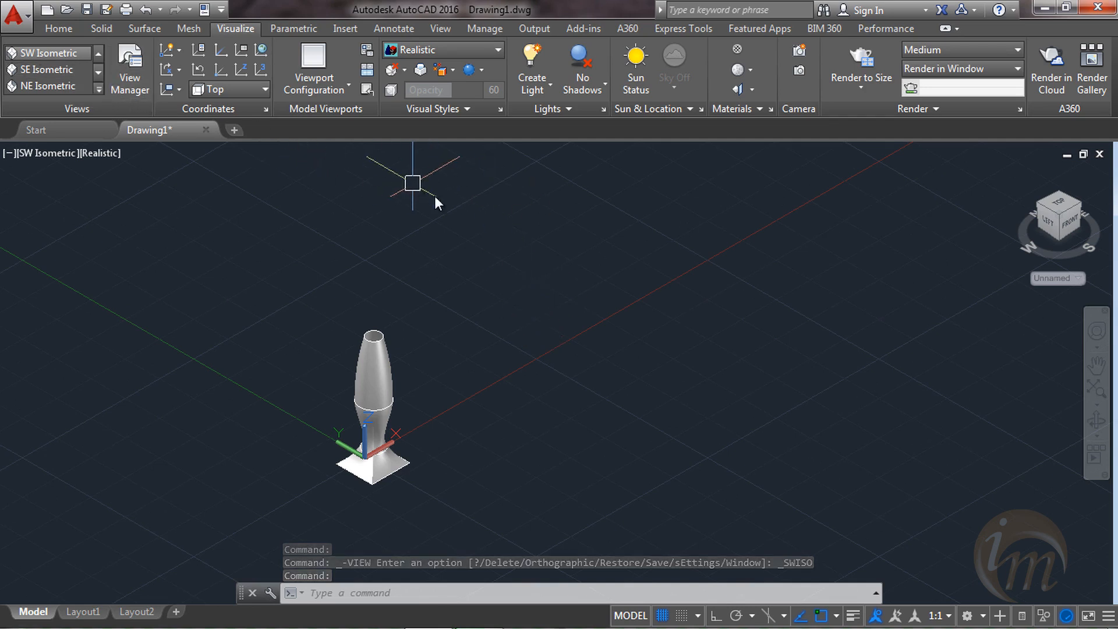
type("c")
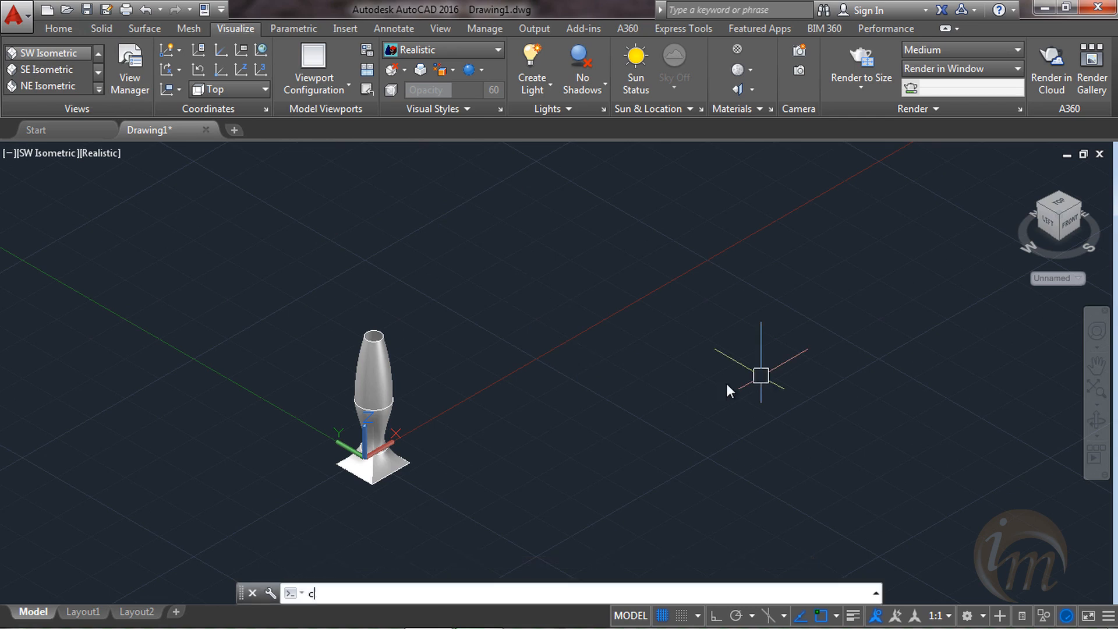
key("Return")
left_click(624, 374)
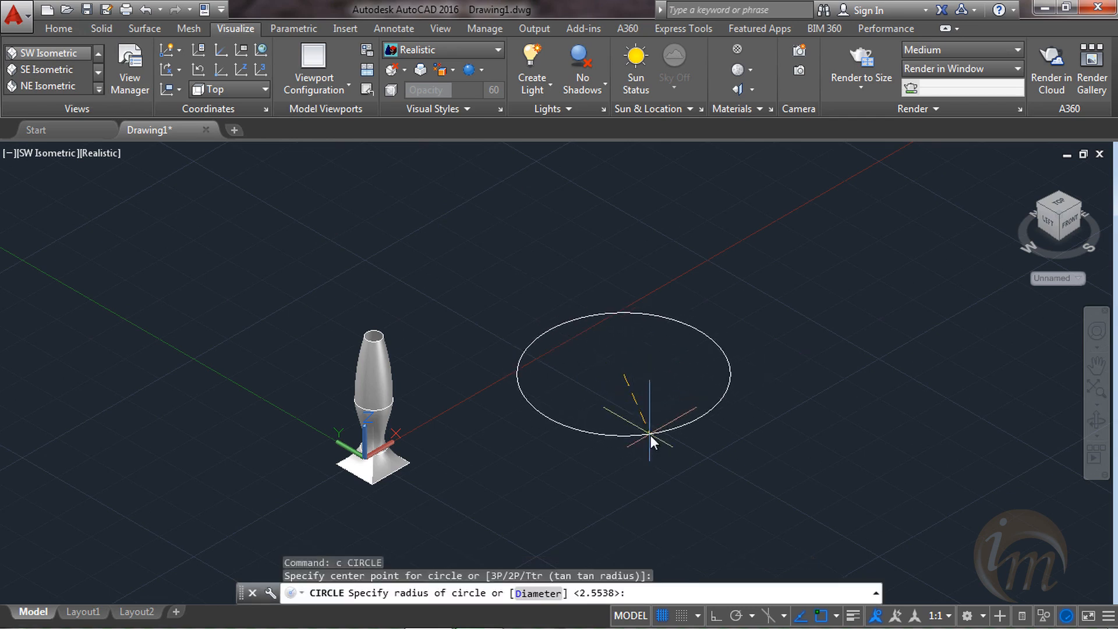
type("2")
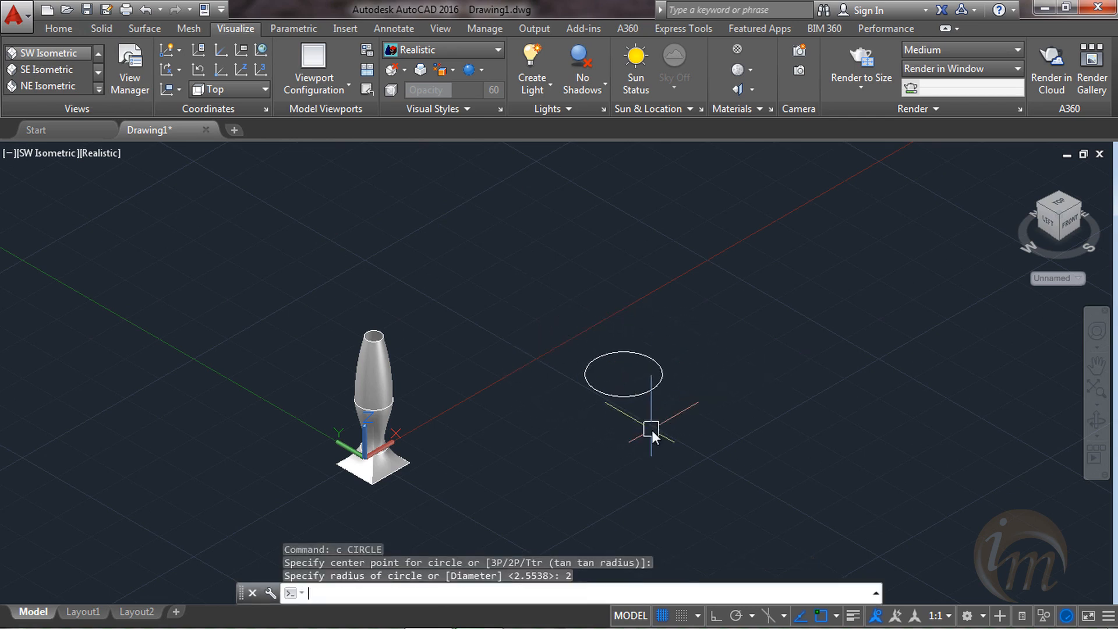
key("Return")
- Draw a six-sided polygon, inscribed in circle, around the radius 2 circle and centred on it
type("pol")
key("Return")
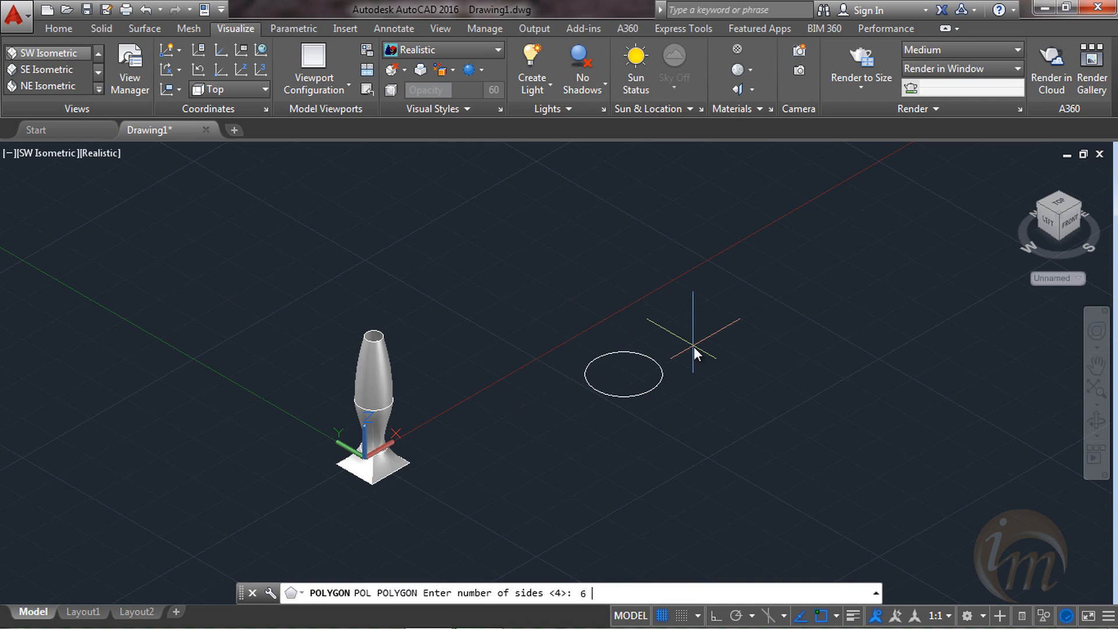
key("Return")
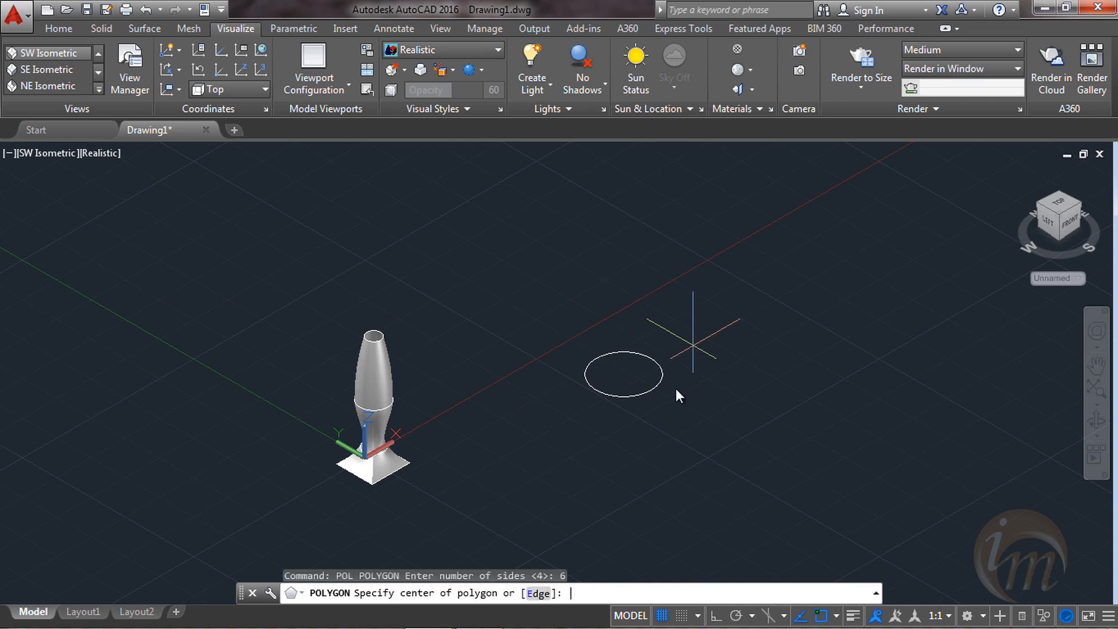
left_click(621, 379)
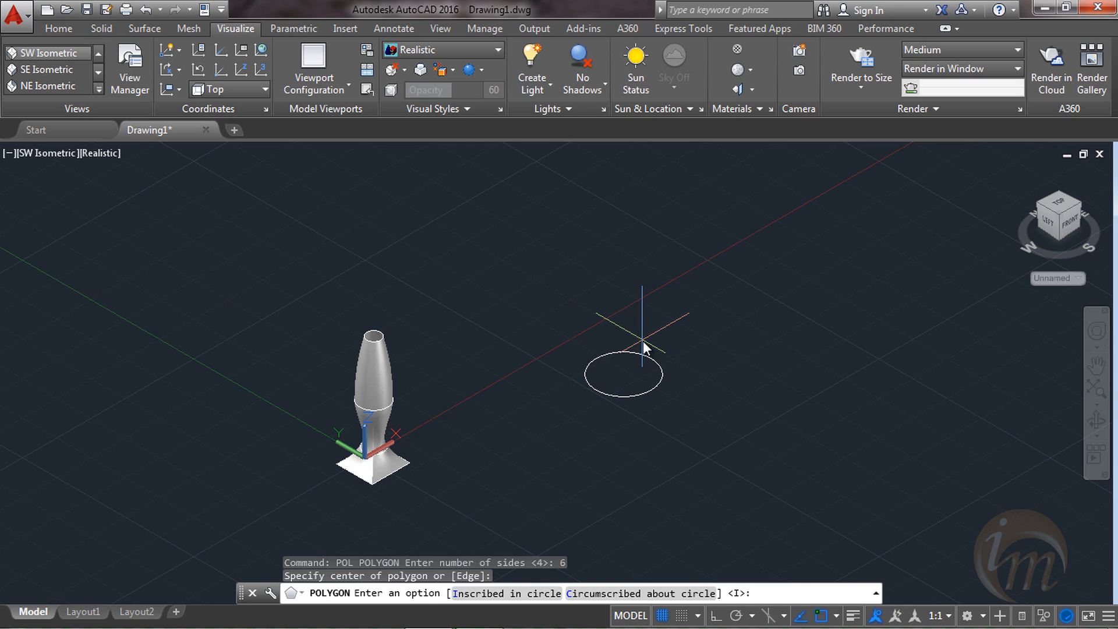
key("Return")
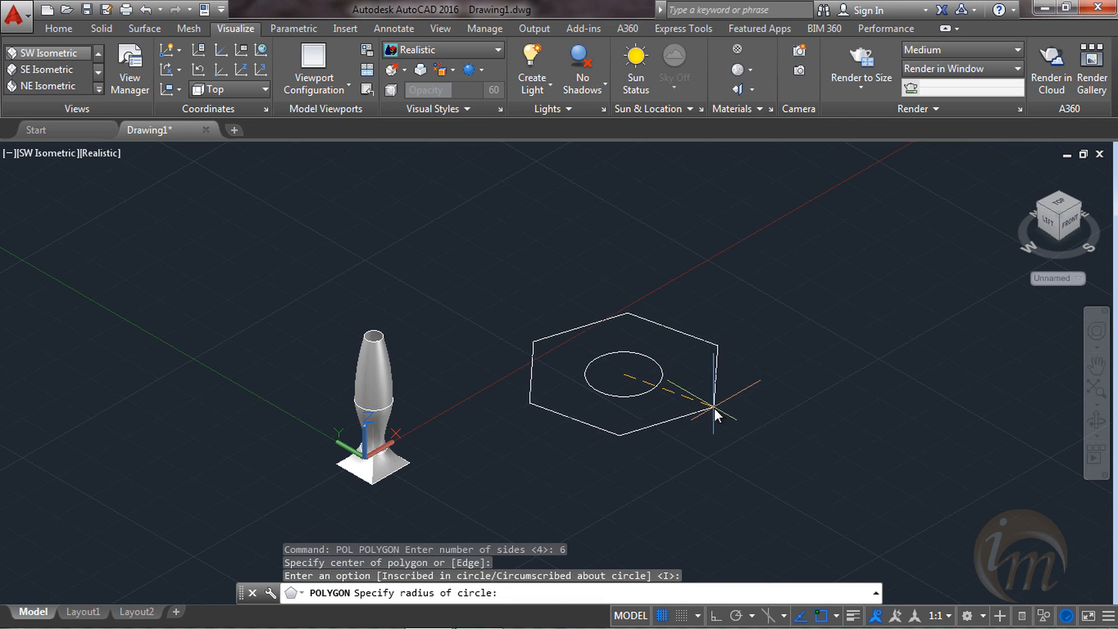
left_click(704, 403)
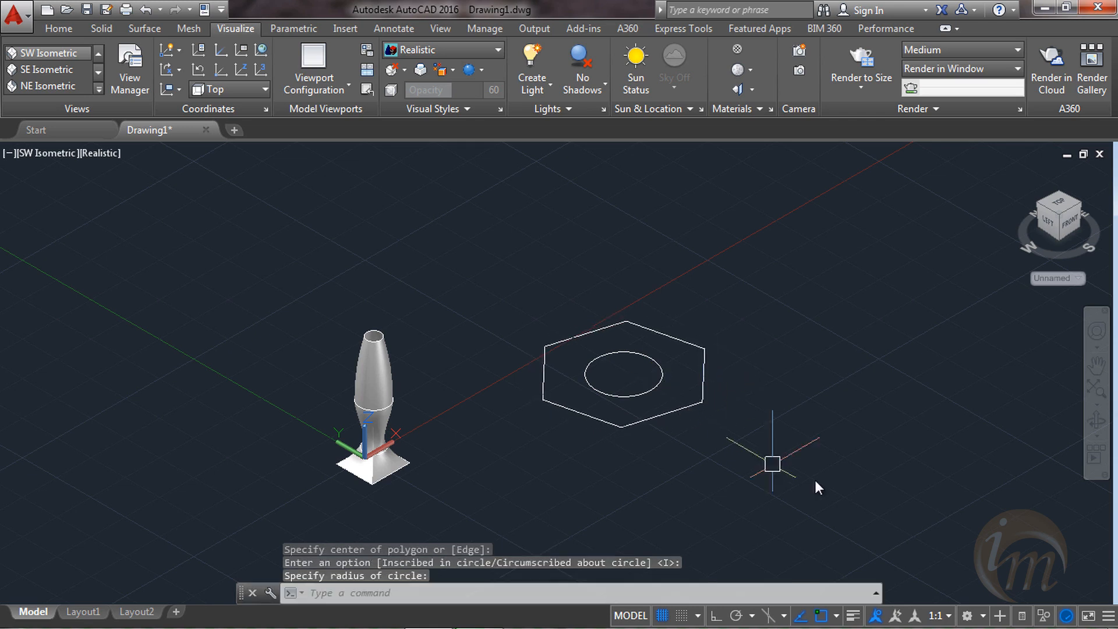
- Move the radius 2 circle 10 units straight up along Z from its centre, above the hexagon
left_click(1069, 218)
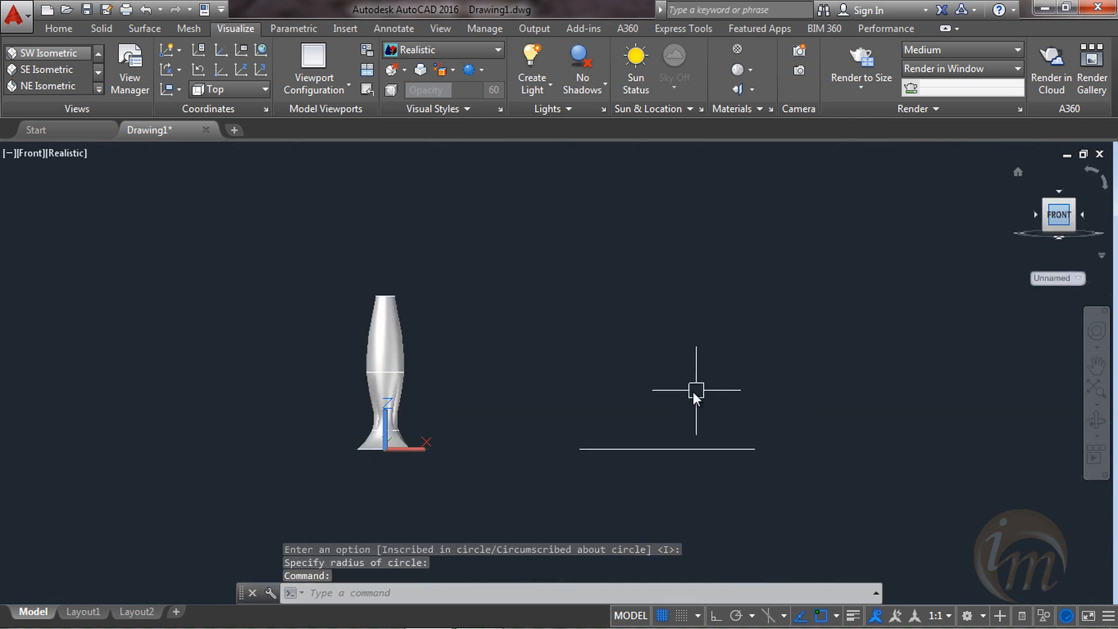
middle_click_drag(601, 366, 628, 394, "shift")
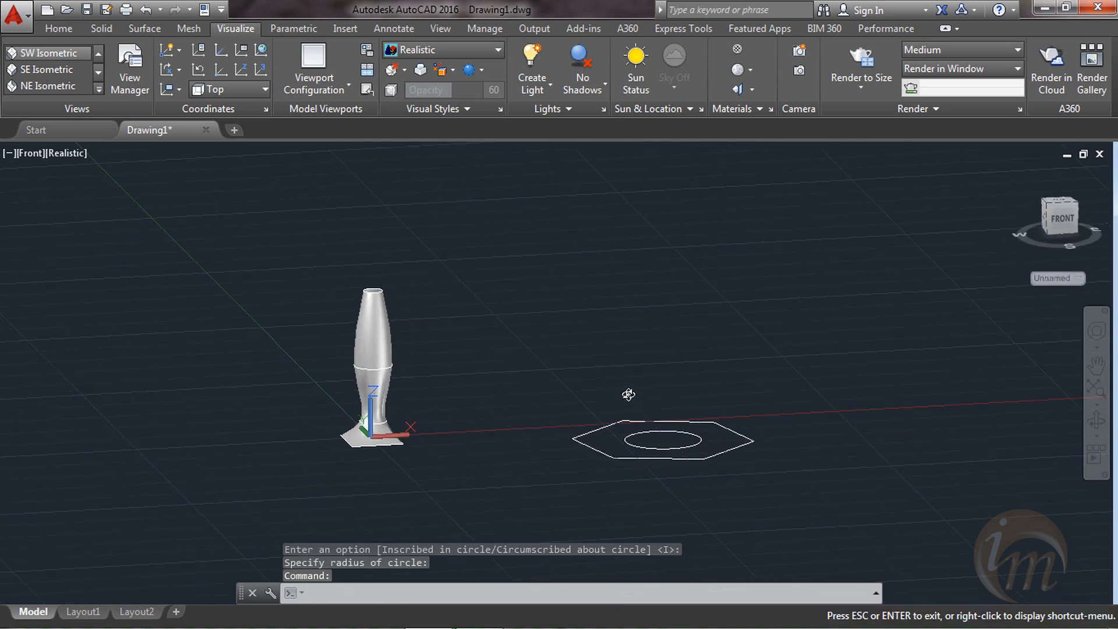
left_click(701, 440)
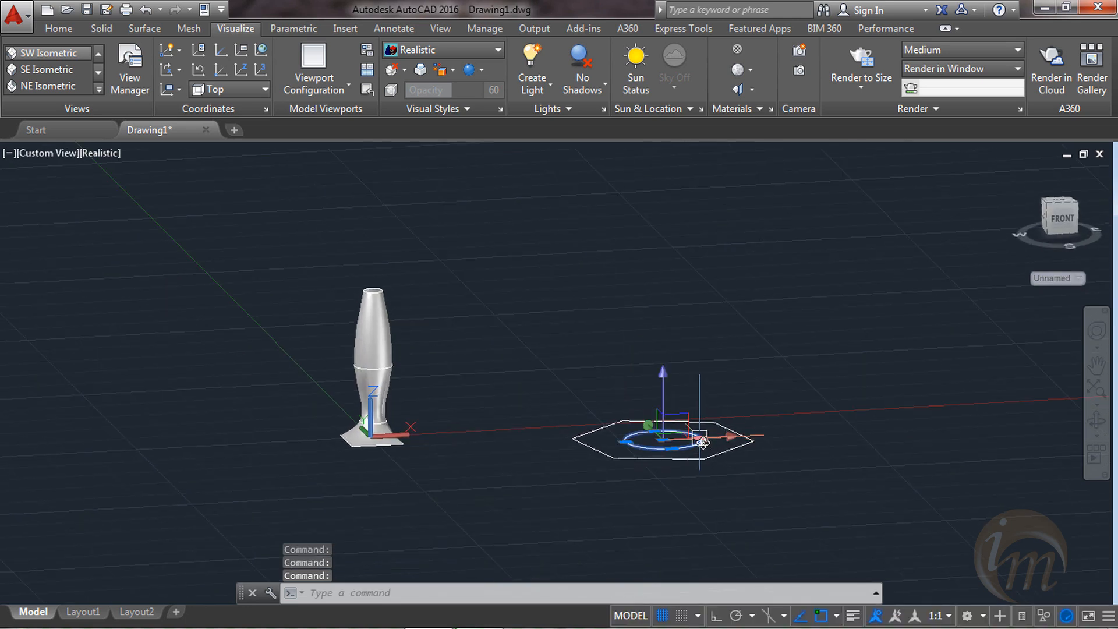
type("m")
key("Return")
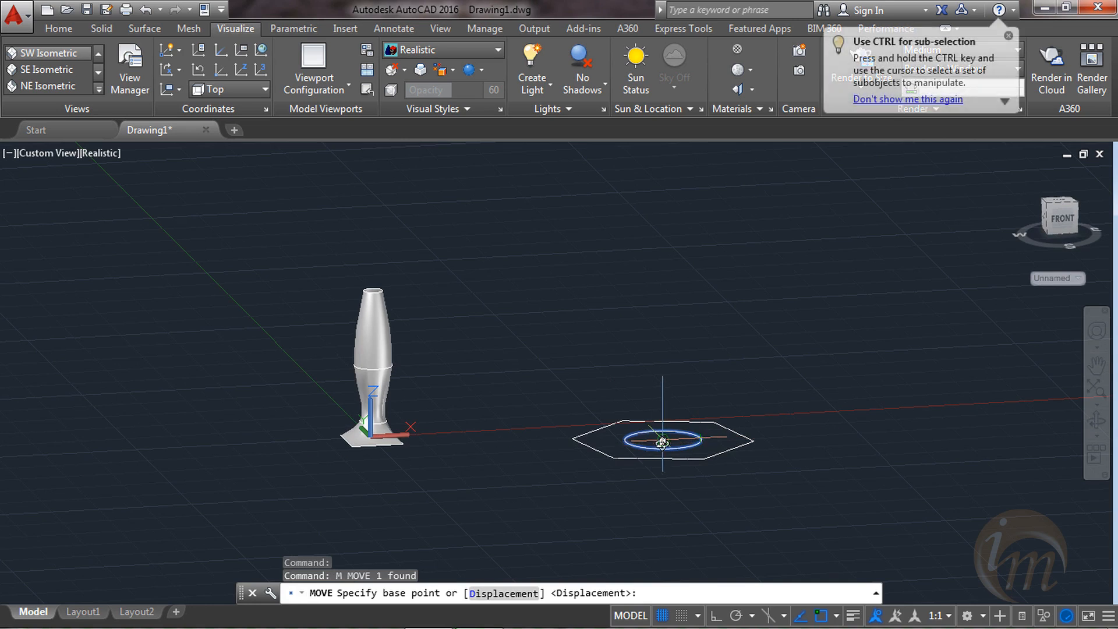
left_click(662, 443)
key("F8")
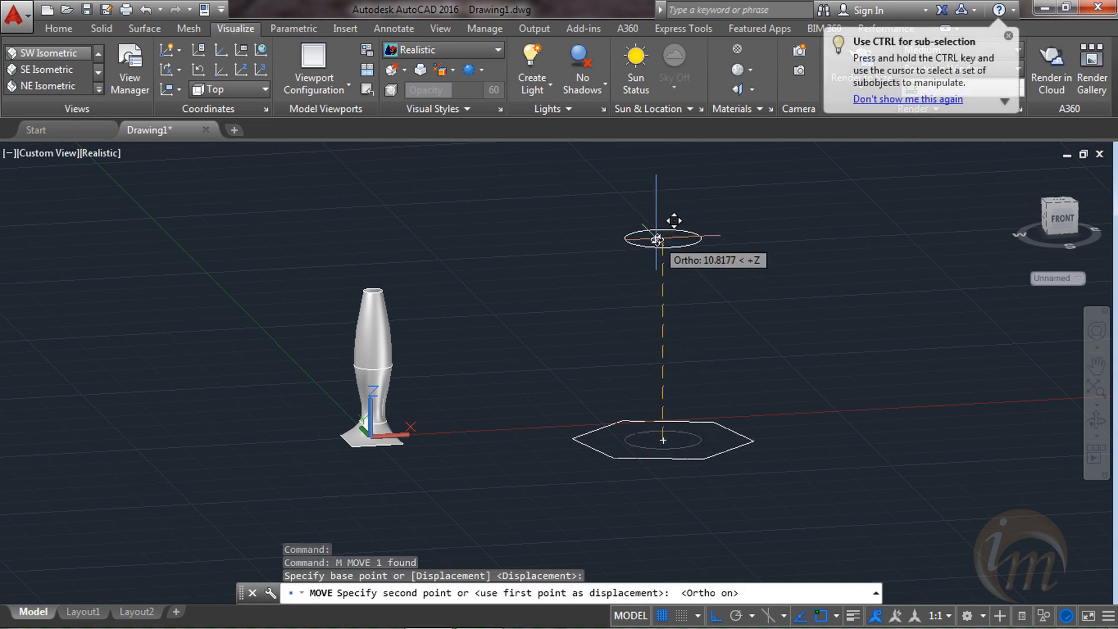
type("10")
key("Return")
- In the Front view, draw an outward-bulging three-point spline from the raised circle's edge to the nearest outer corner of the hexagon
middle_click_drag(691, 384, 734, 372, "shift")
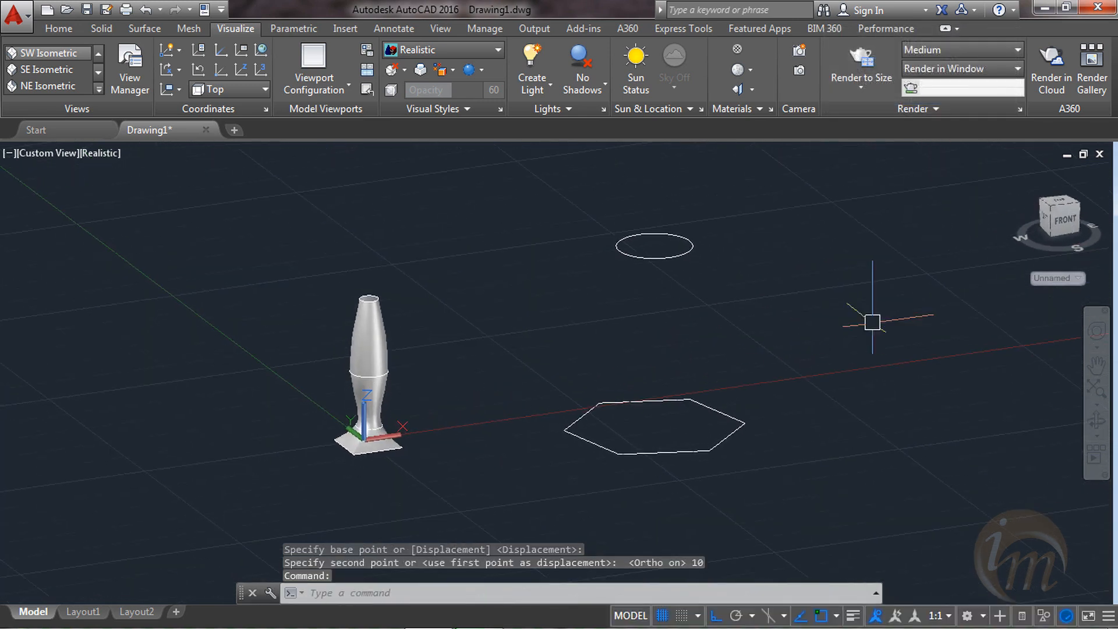
left_click(1063, 217)
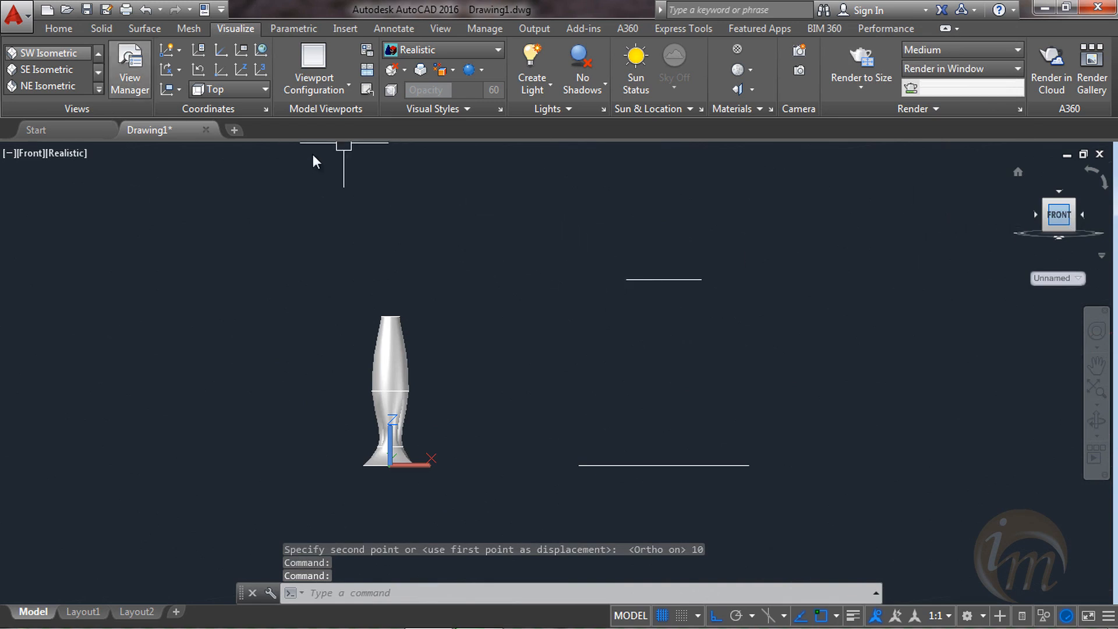
type("l")
key("Return")
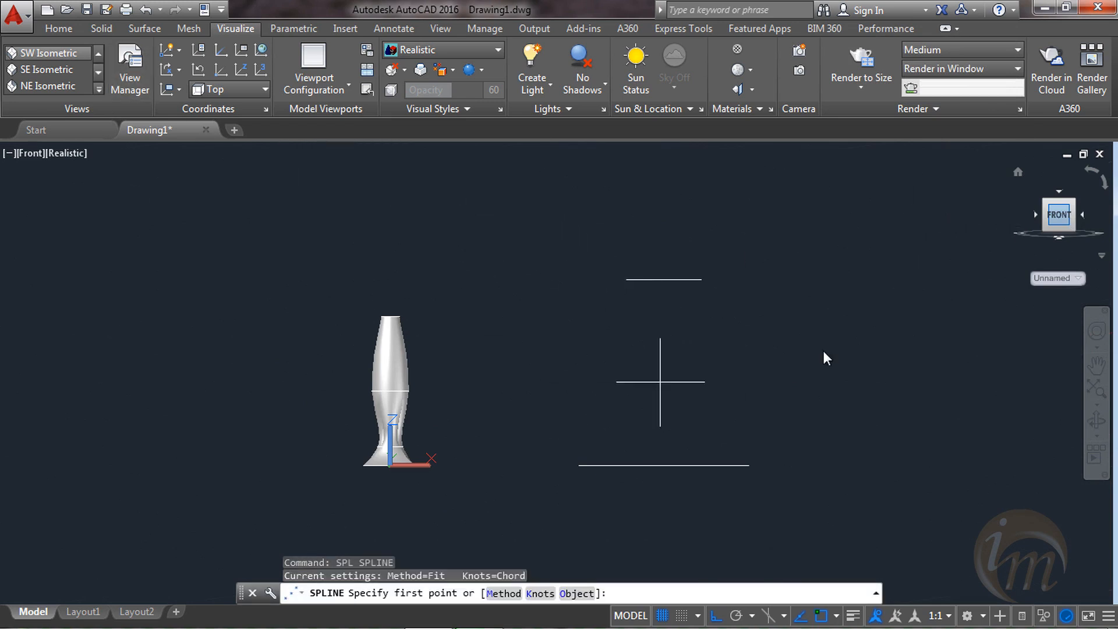
left_click(701, 280)
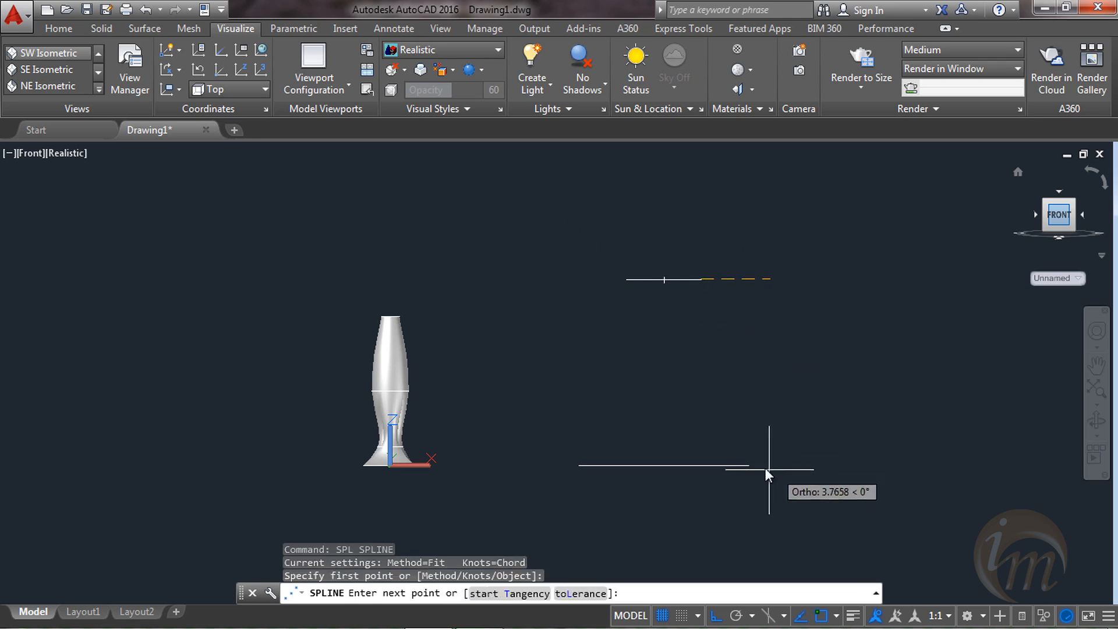
key("F8")
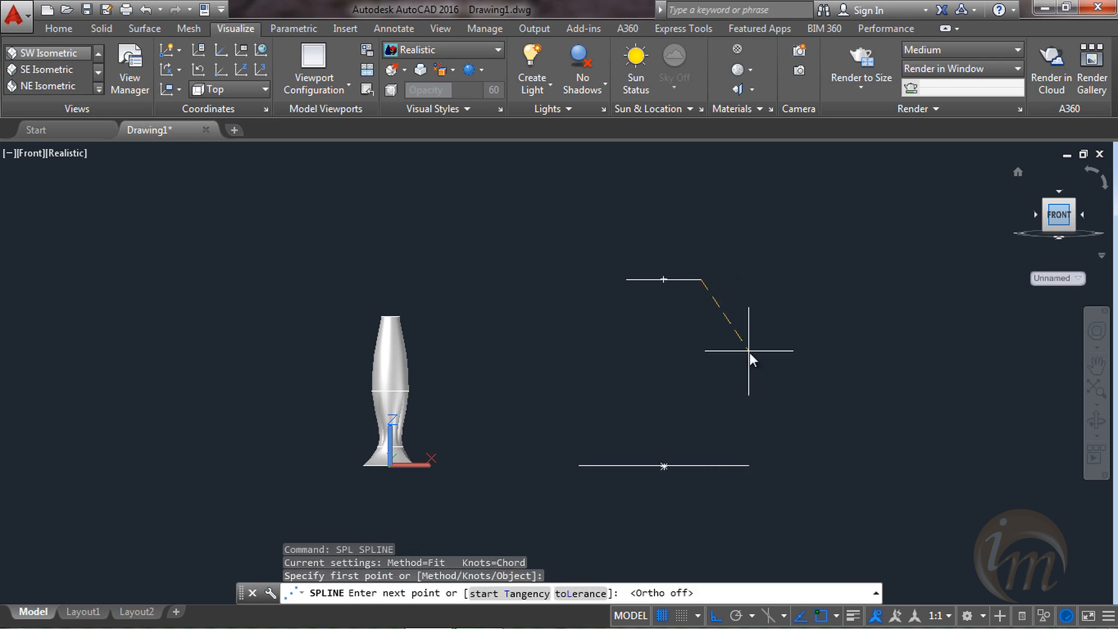
left_click(749, 351)
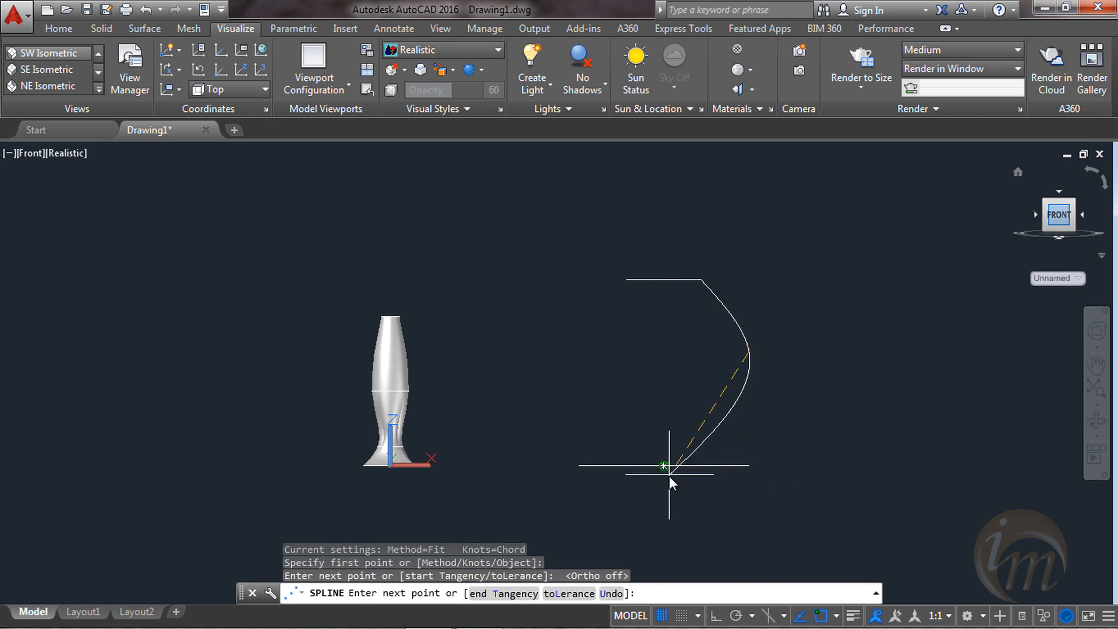
left_click(746, 463)
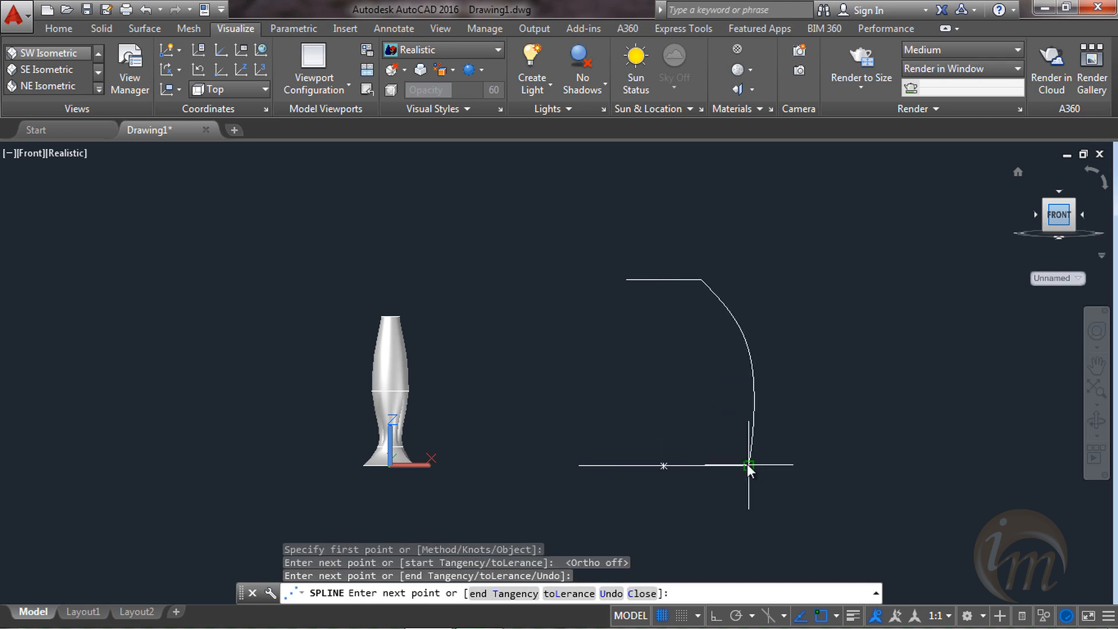
key("Return")
- Set up a polar 3D array of the spline with 6 items filling 360 degrees
middle_click_drag(582, 385, 581, 453, "shift")
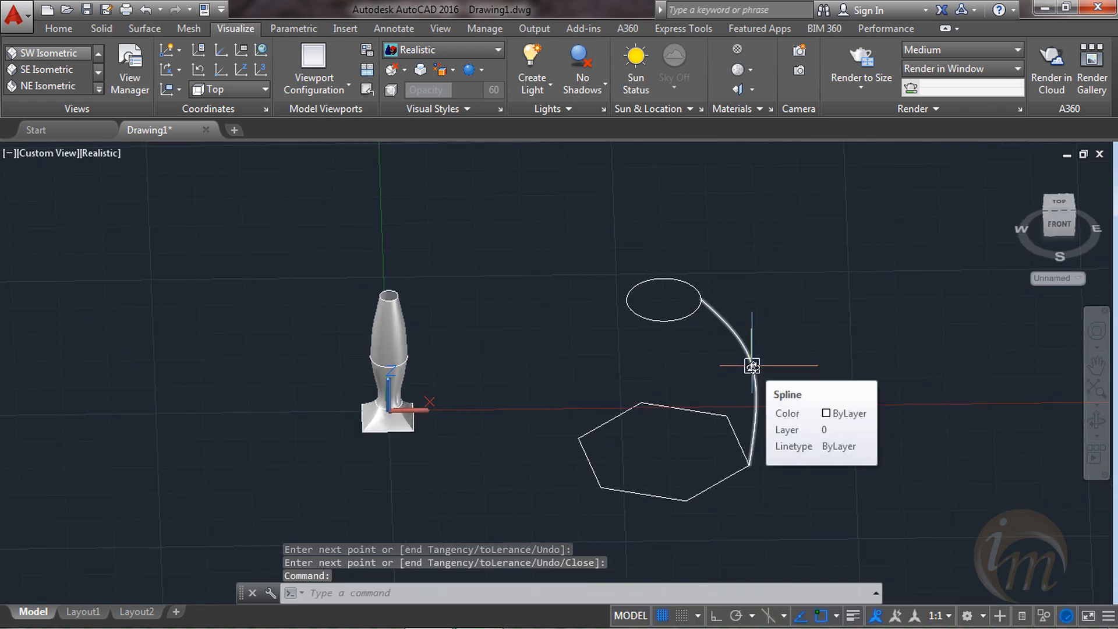
mouse_move(699, 247)
middle_mouse_down("shift")
mouse_move(707, 357)
mouse_move(711, 257)
mouse_move(692, 305)
mouse_move(698, 250)
middle_mouse_up("shift")
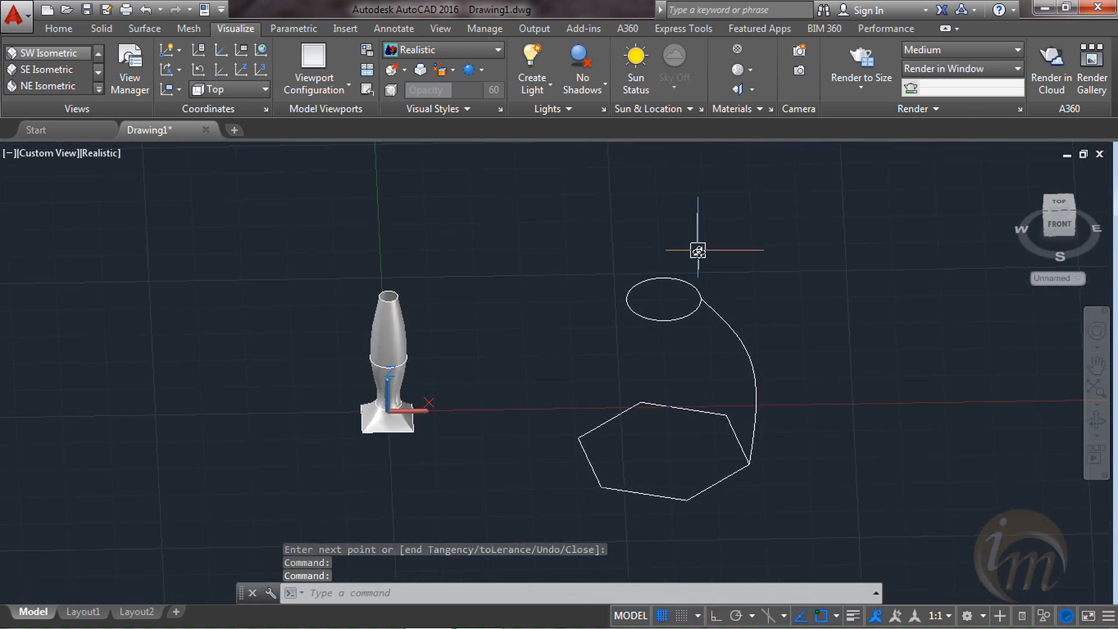
type("3DARRAY")
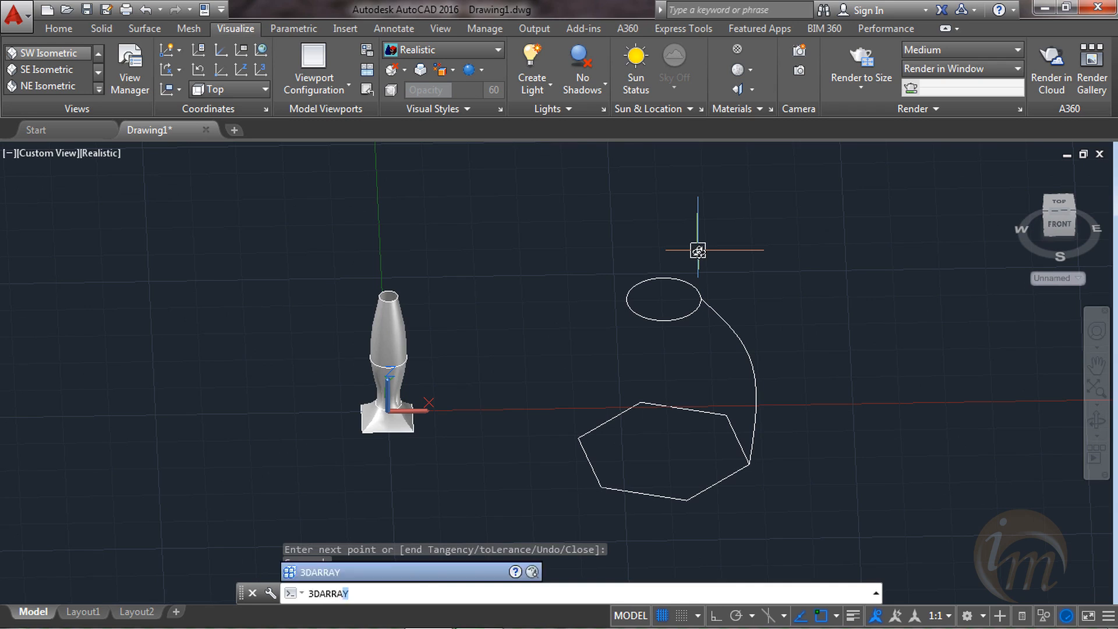
key("Return")
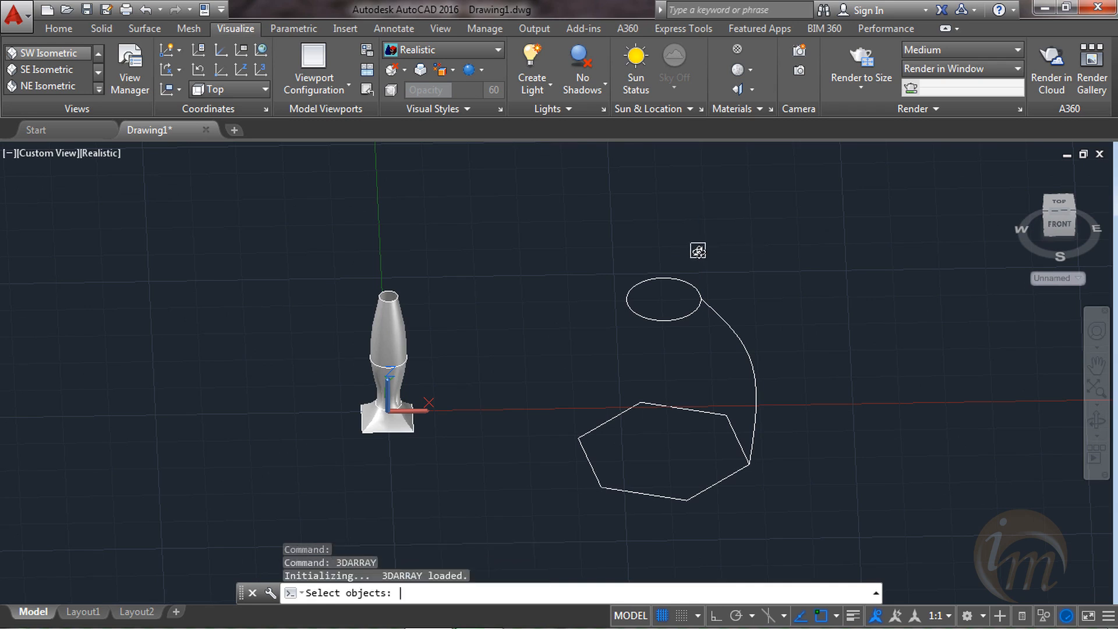
left_click(735, 344)
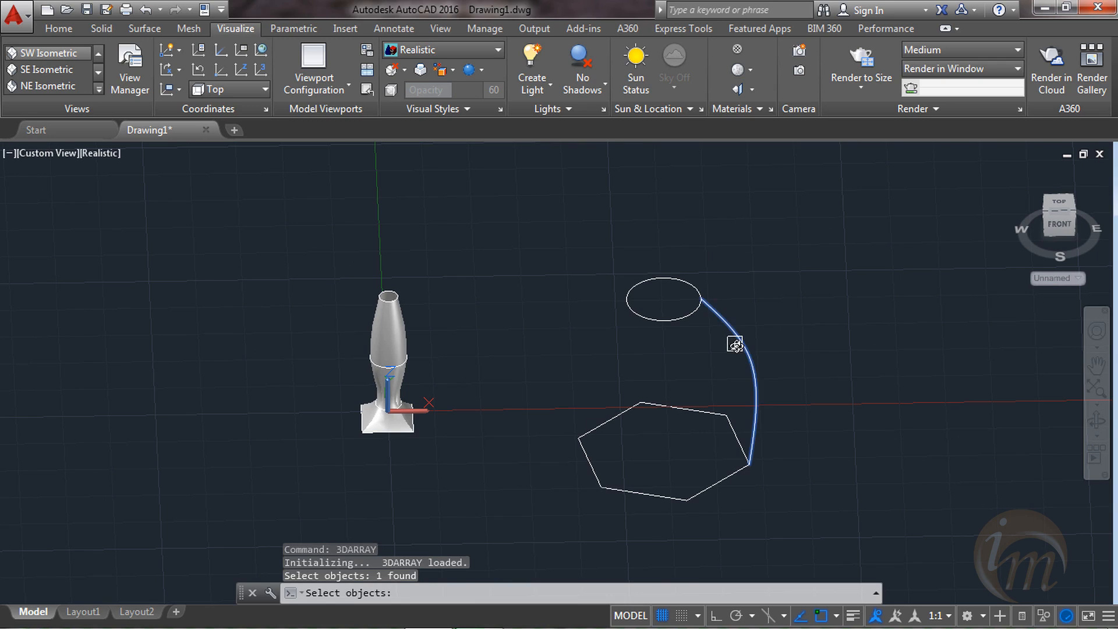
key("Return")
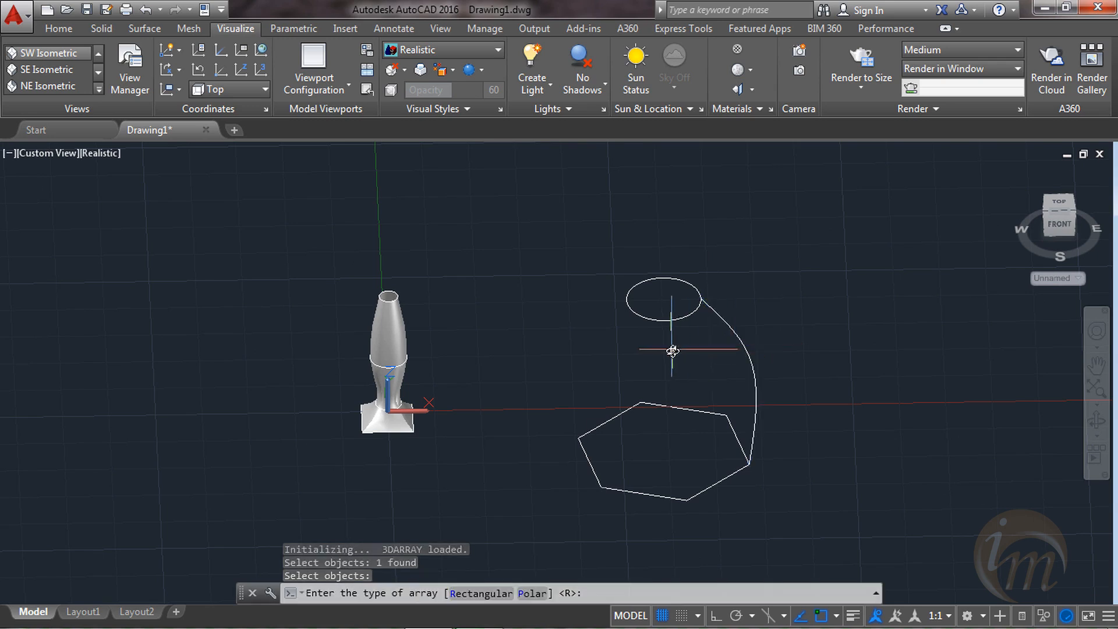
type("p")
key("Return")
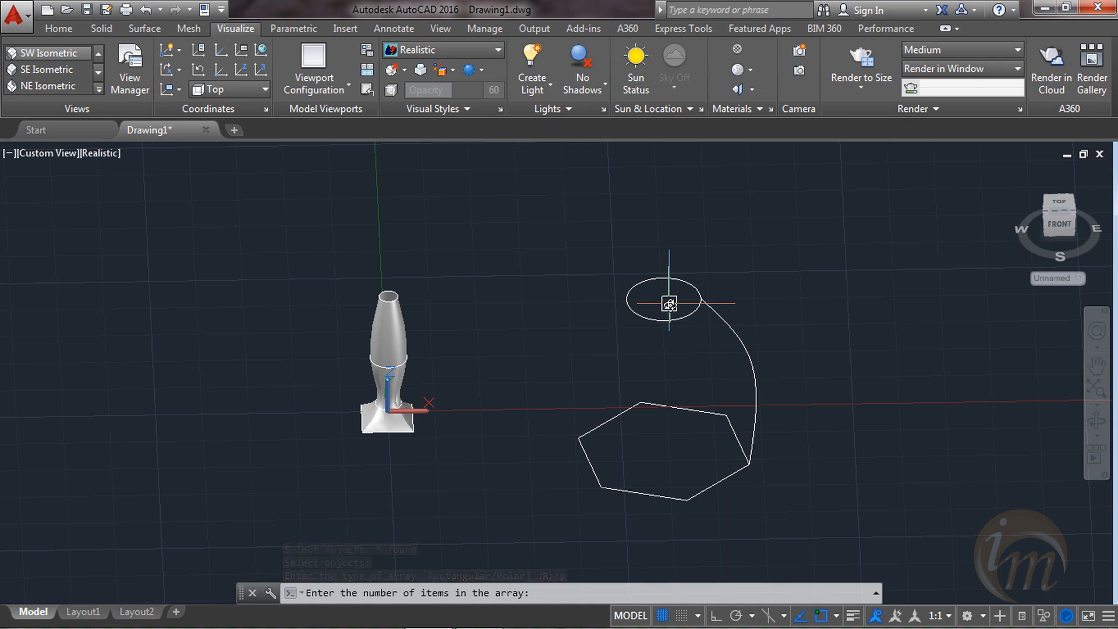
type("6")
key("Return")
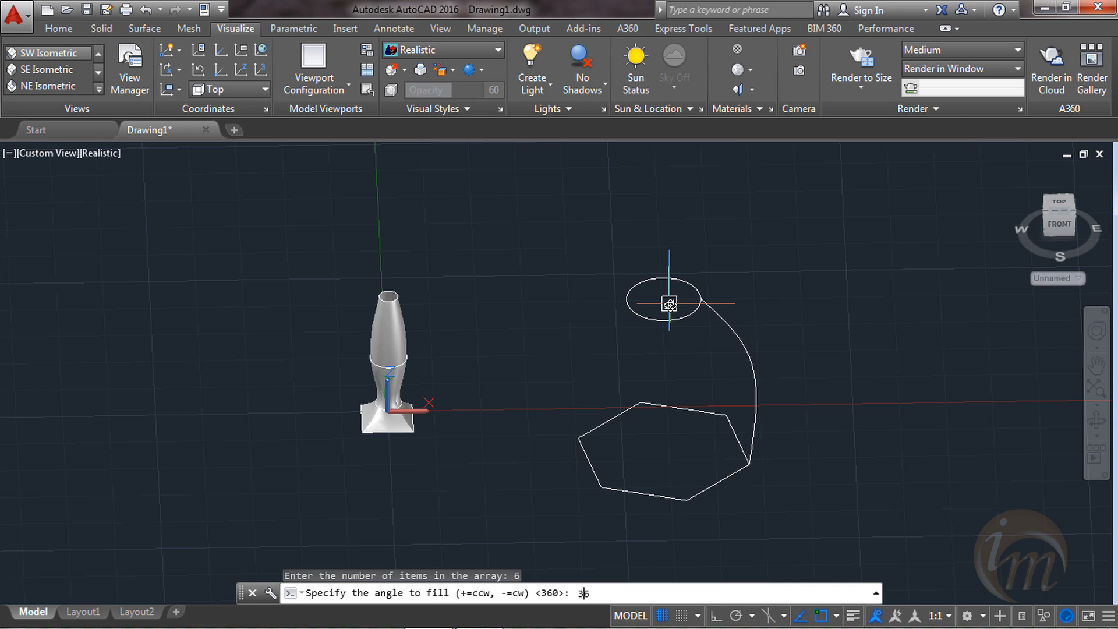
key("Return")
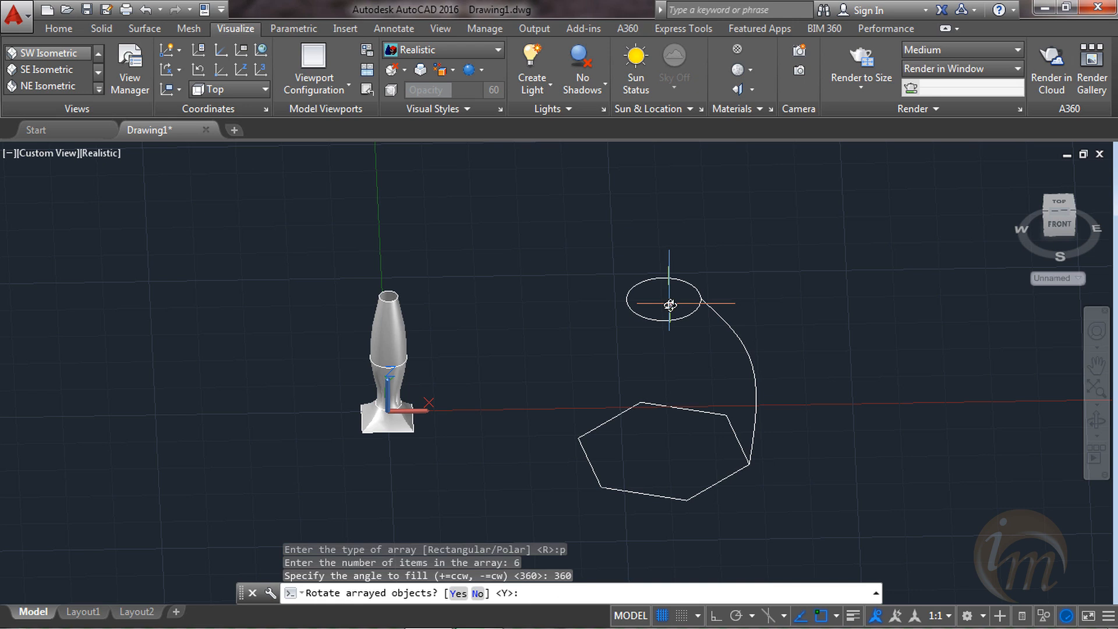
- Complete the polar array of the arc with rotated copies about the axis through the circle's and hexagon's centers
key("Return")
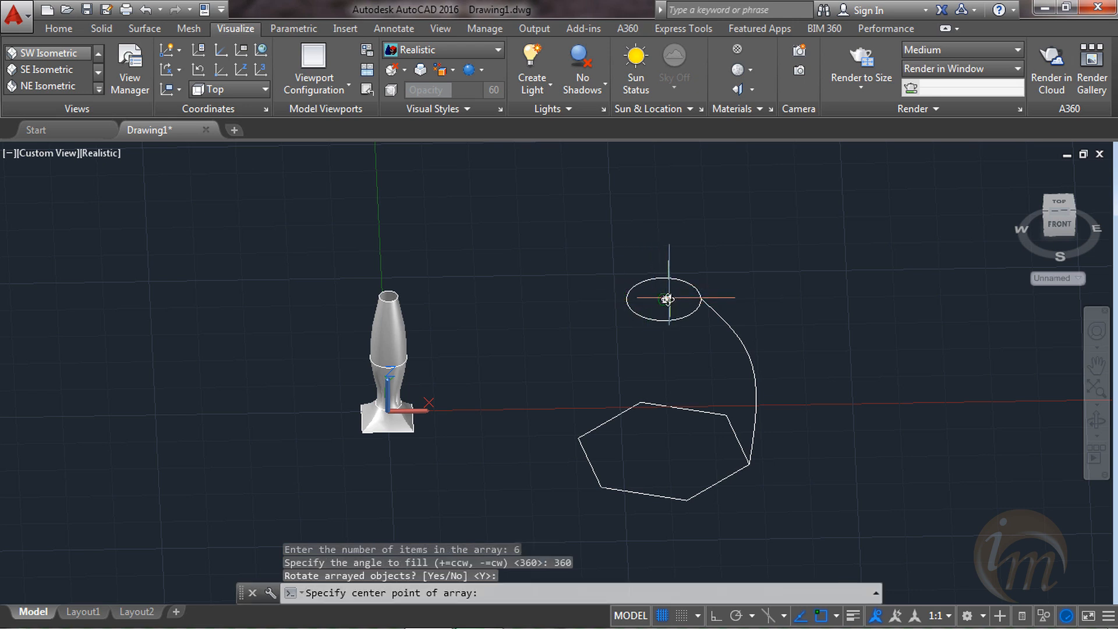
left_click(665, 300)
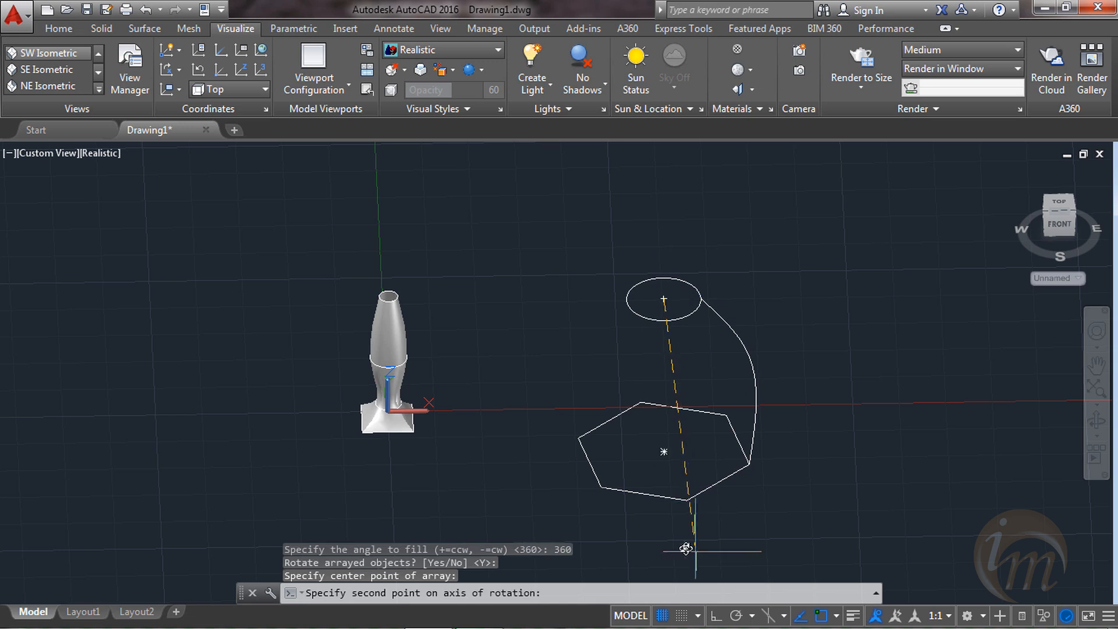
left_click(666, 453)
middle_click_drag(711, 449, 783, 428, "shift")
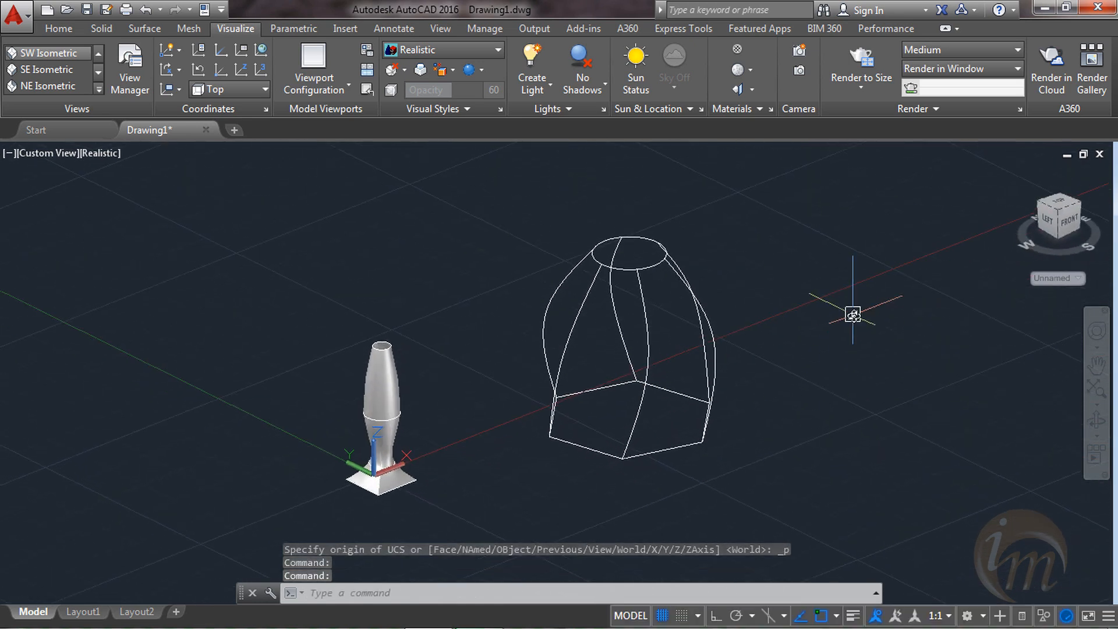
- Start a loft with the hexagon and the circle above it as cross sections, using the Guides option
type("loft")
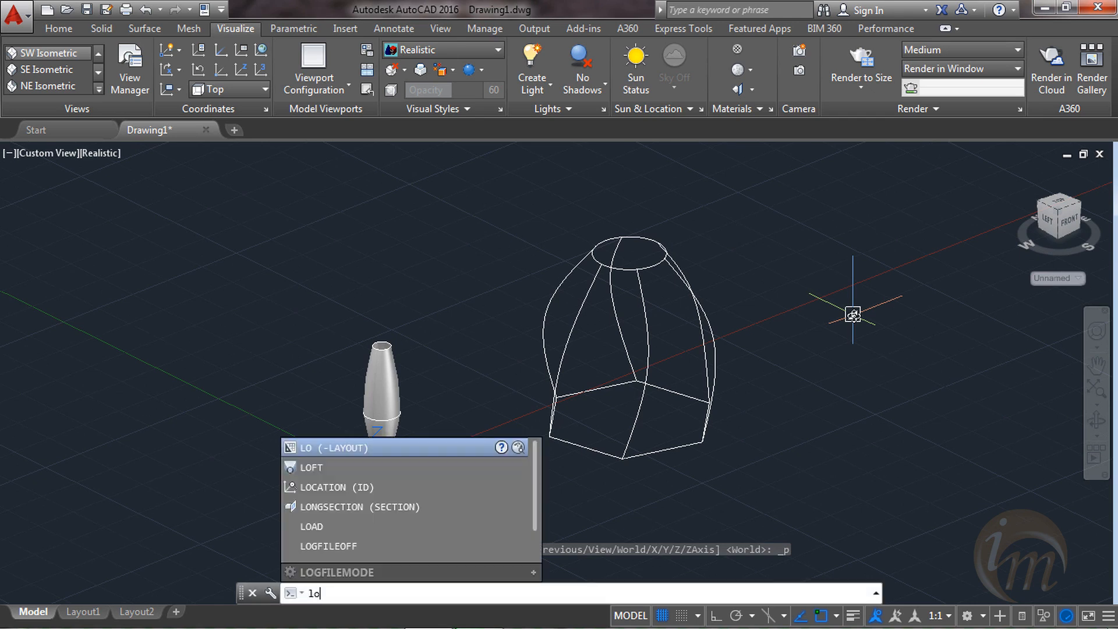
key("Return")
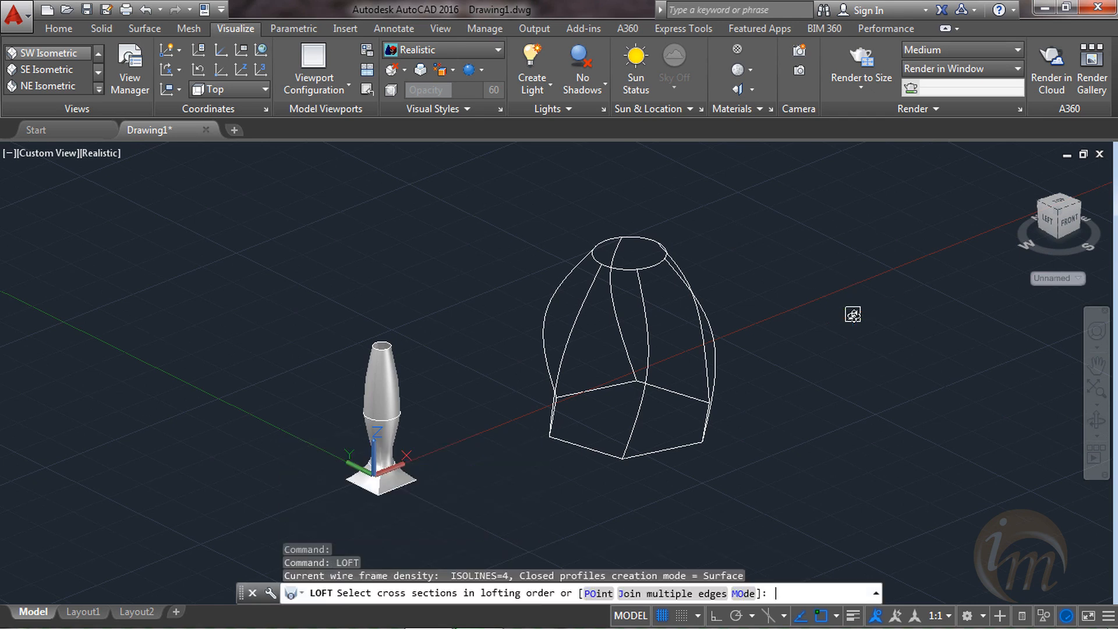
left_click(679, 446)
left_click(645, 267)
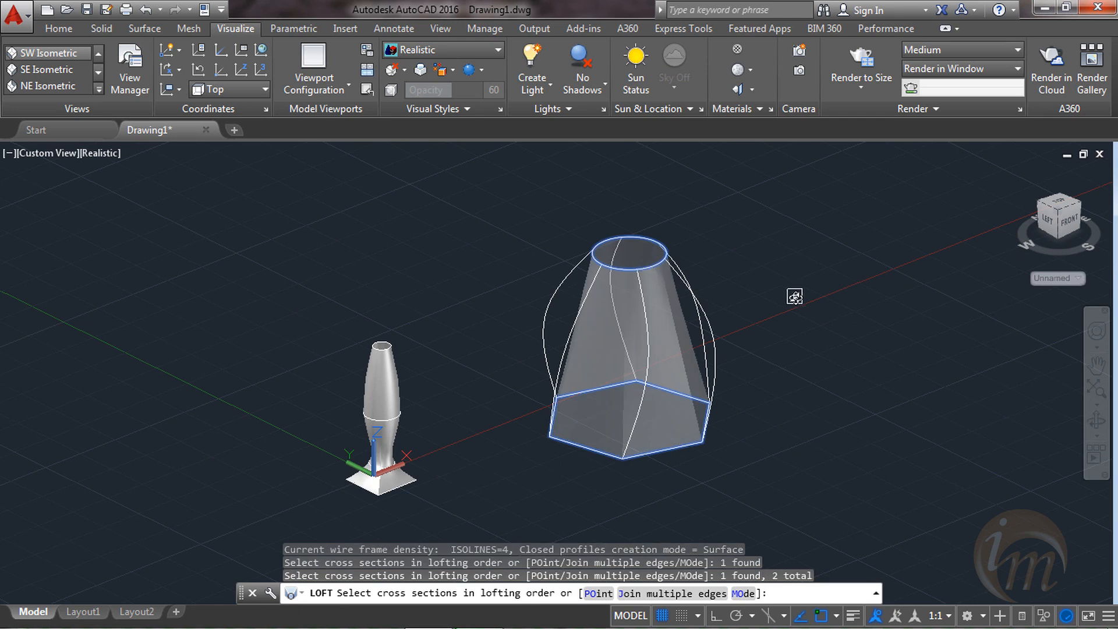
key("Return")
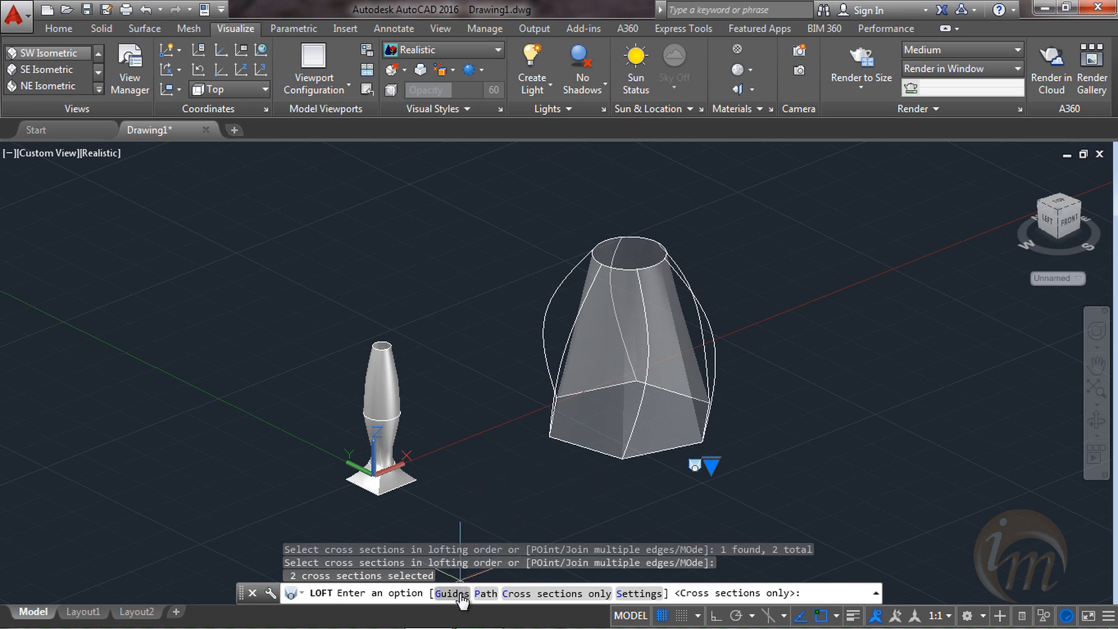
left_click(460, 593)
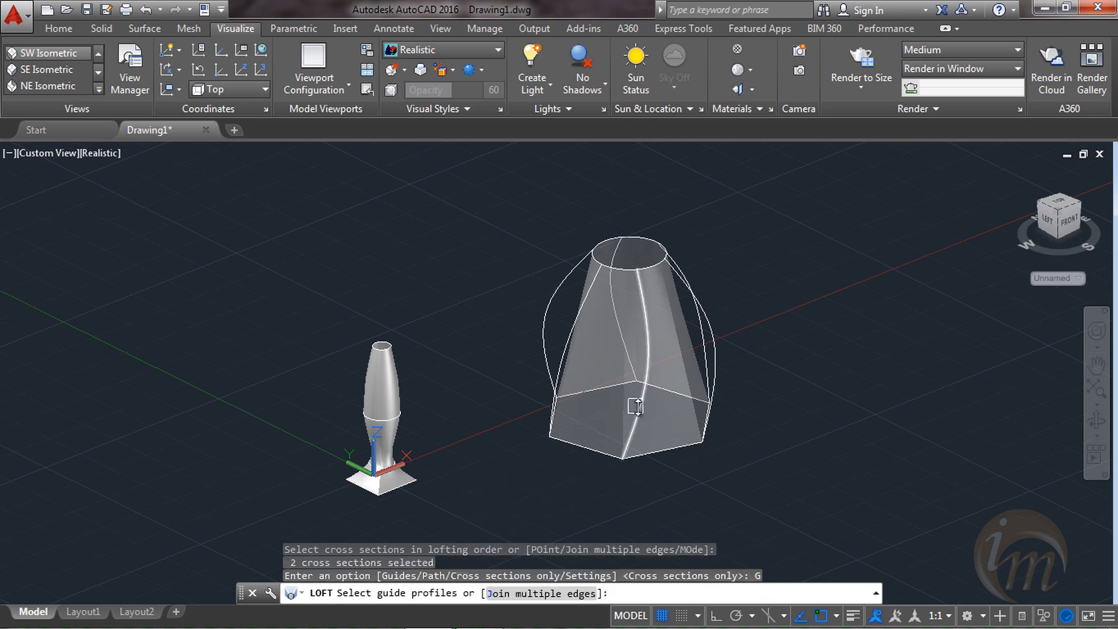
- Select all six arrayed arcs as guide profiles and complete the lofted surface between hexagon and circle
left_click(721, 375)
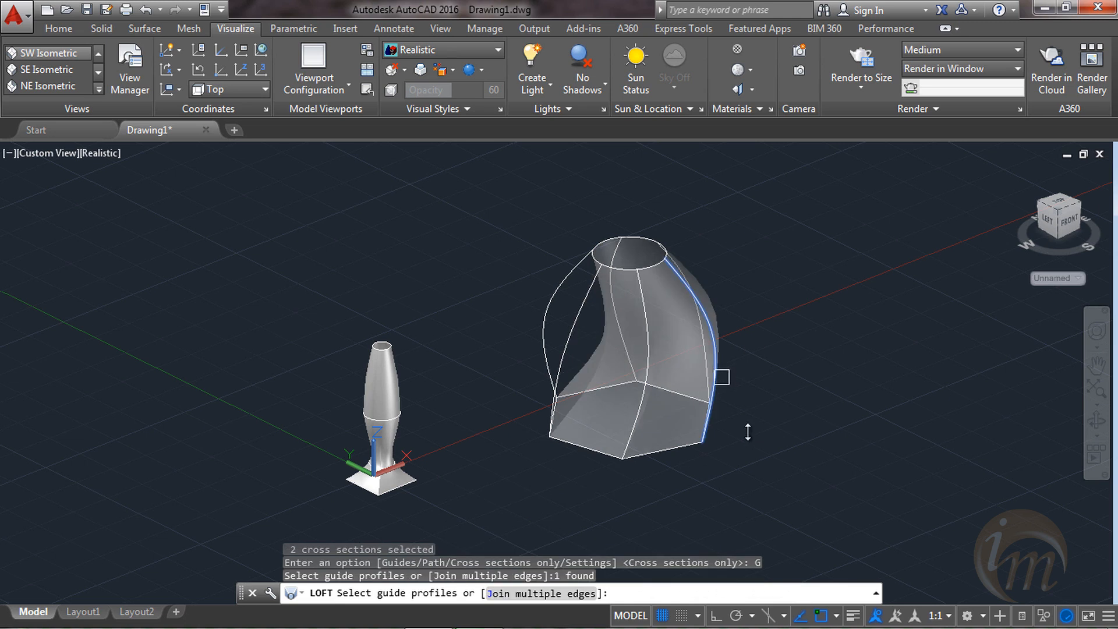
middle_click_drag(752, 464, 648, 501, "shift")
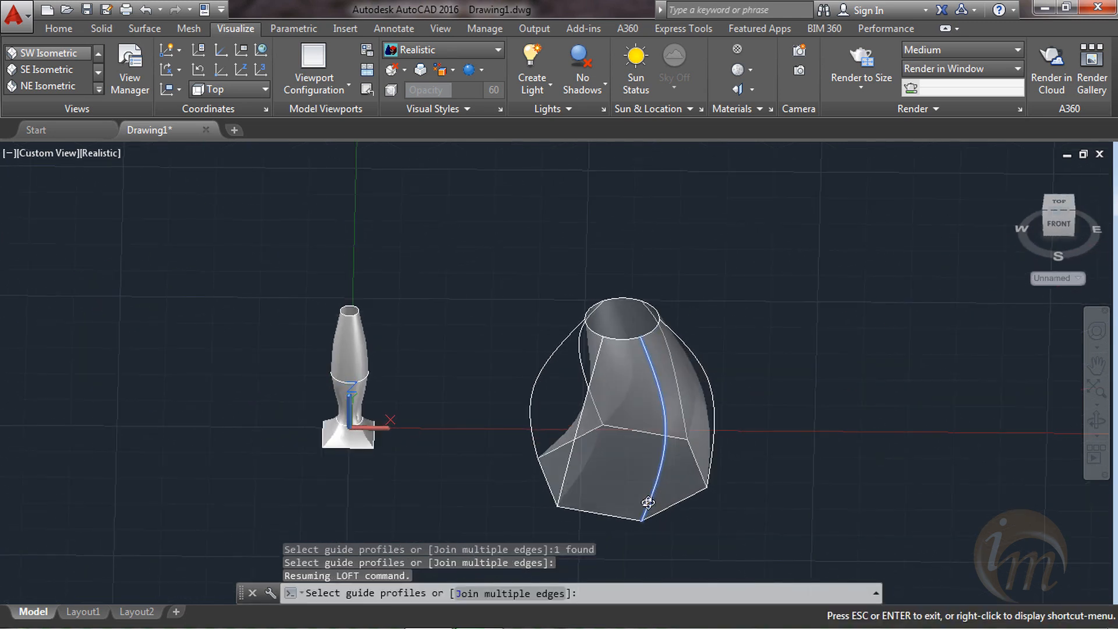
left_click(716, 409)
middle_click_drag(792, 460, 849, 451, "shift")
left_click(598, 420)
middle_click_drag(676, 479, 360, 292, "shift")
left_click(521, 401)
left_click(450, 336)
left_click(382, 301)
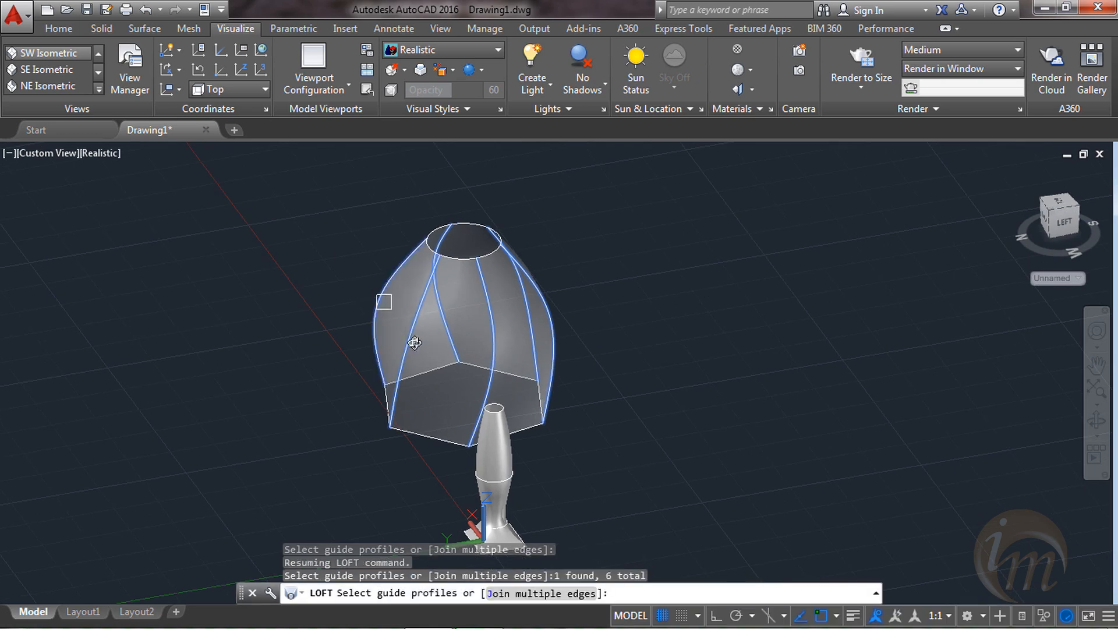
middle_click_drag(483, 362, 492, 303, "shift")
middle_click_drag(598, 350, 415, 391, "shift")
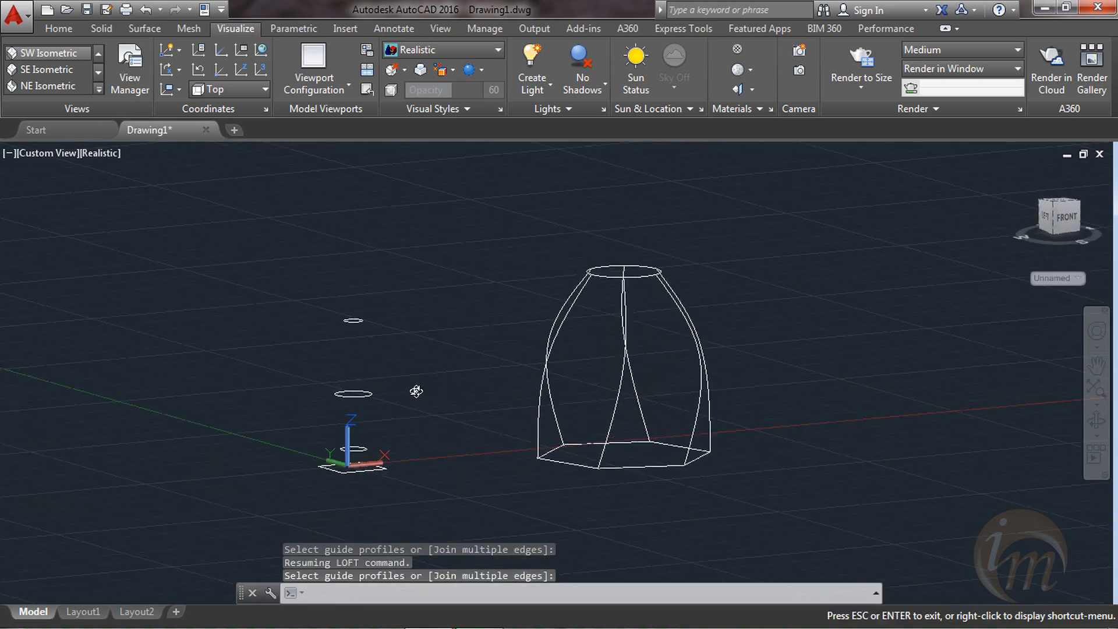
mouse_move(609, 372)
middle_mouse_down("shift")
mouse_move(624, 456)
mouse_move(628, 370)
mouse_move(602, 243)
mouse_move(594, 250)
mouse_move(648, 342)
mouse_move(634, 309)
mouse_move(582, 314)
mouse_move(599, 332)
mouse_move(584, 267)
mouse_move(664, 487)
mouse_move(654, 334)
mouse_move(636, 357)
mouse_move(648, 364)
middle_mouse_up("shift")
- Loft a cross-sections-only surface from the large shape's top circle to the small pillar's top circle
type("1")
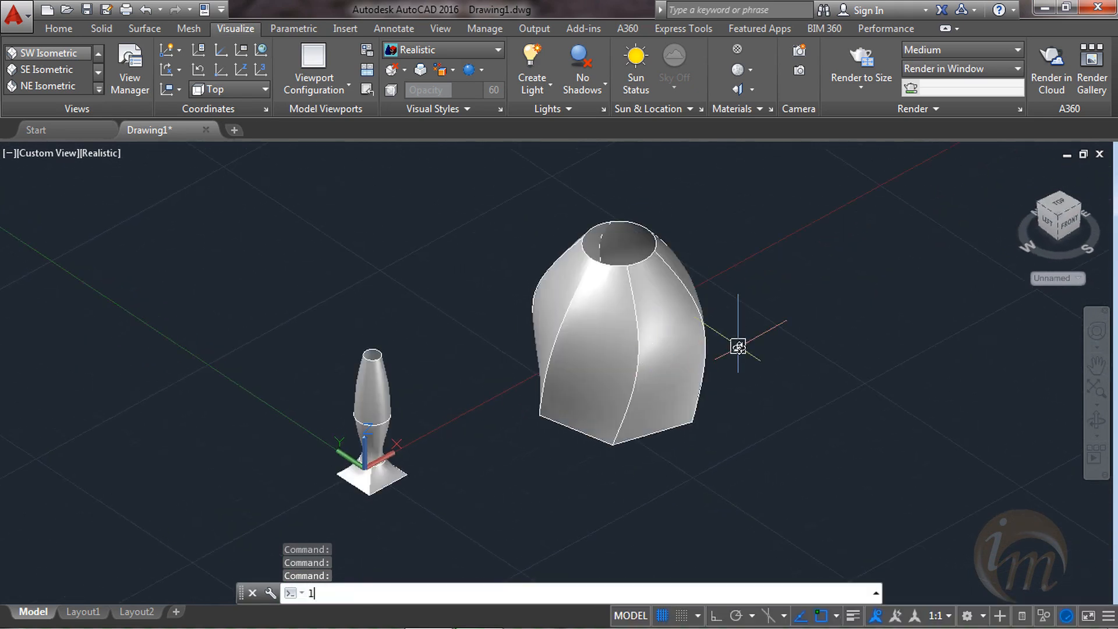
type("oft")
key("Return")
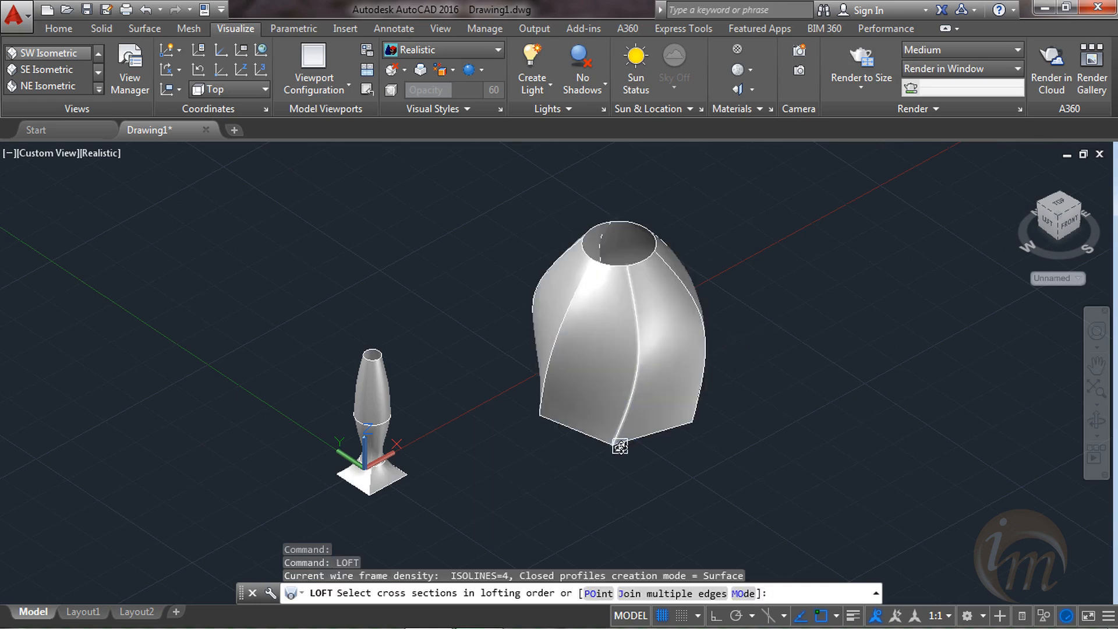
left_click(620, 264)
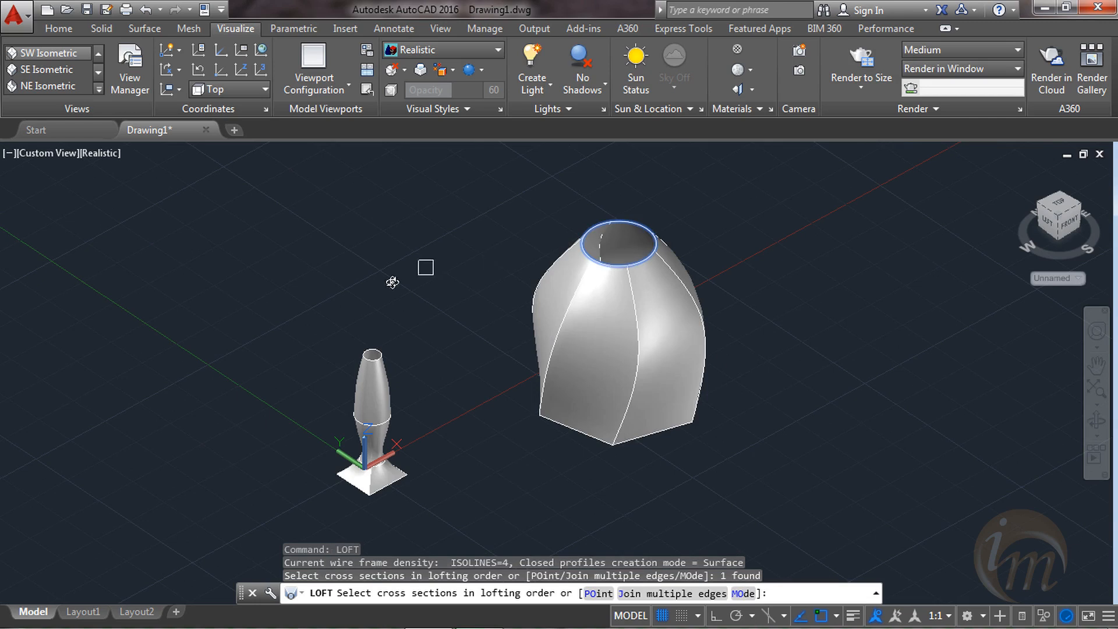
left_click(373, 354)
middle_click_drag(524, 411, 900, 319, "shift")
key("Return")
key("Return")
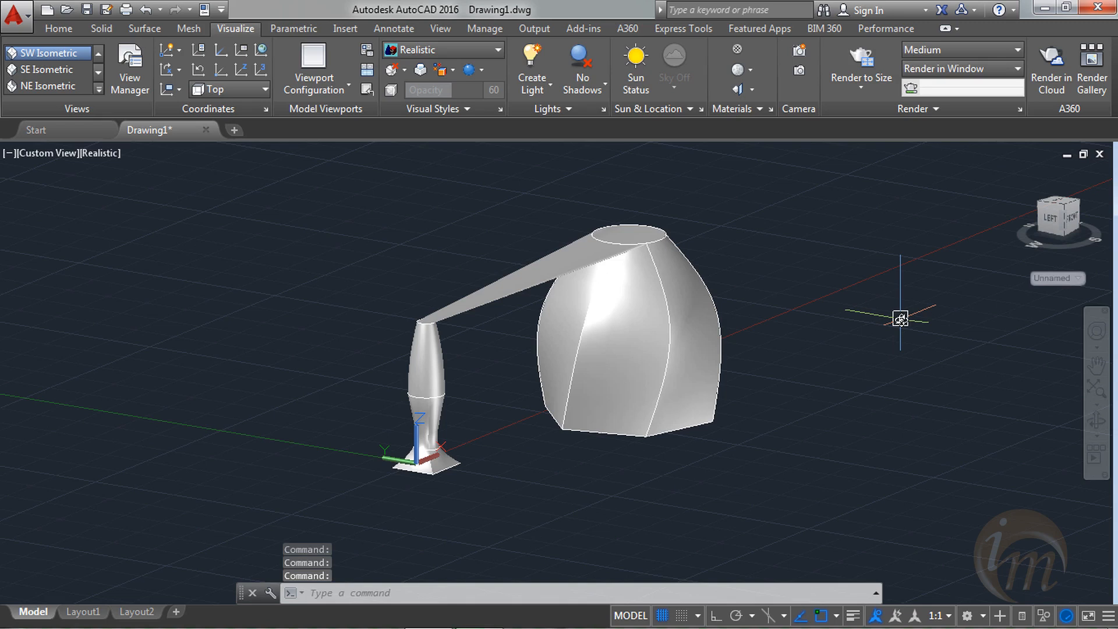
- Erase all lofted surfaces and their remaining profile and guide curves so the drawing is empty
middle_click_drag(810, 310, 835, 319)
left_click(803, 470)
left_click(600, 284)
key("Delete")
left_click(594, 324)
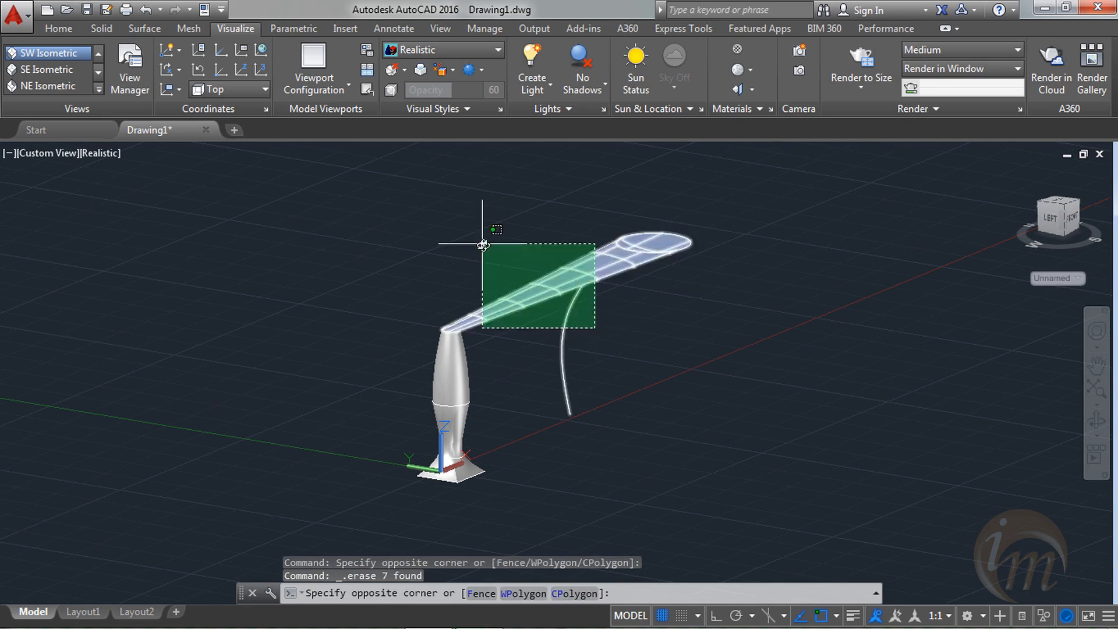
left_click(479, 242)
key("Delete")
left_click(594, 515)
left_click(338, 236)
key("Delete")
left_click(722, 292)
left_click(591, 188)
key("Delete")
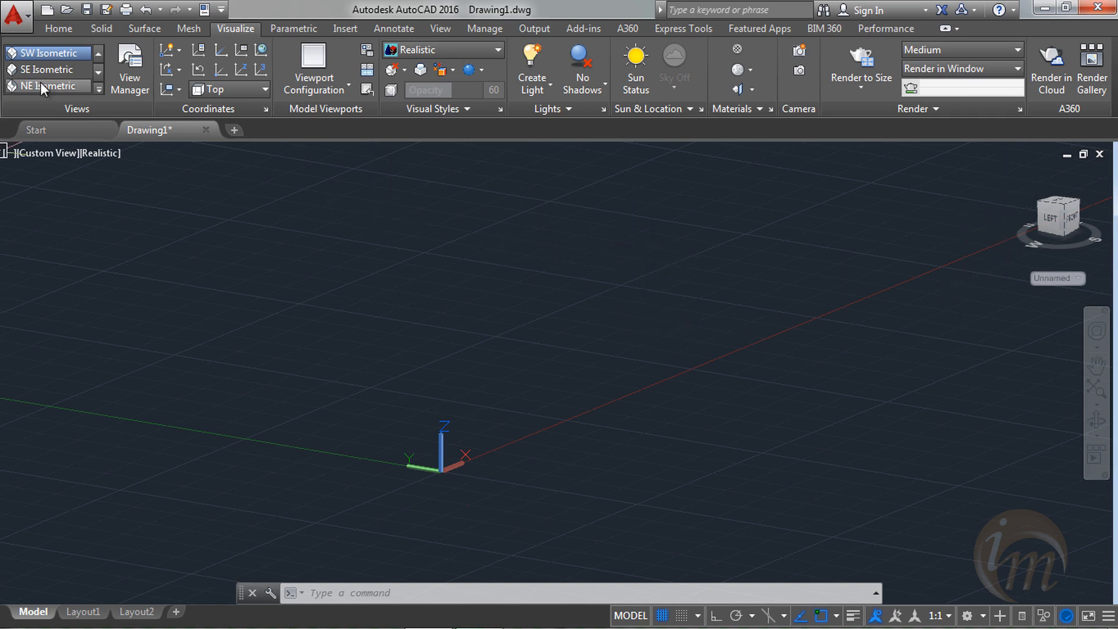
- Restore the SW Isometric view and draw a circle with a radius of 2 in the empty drawing
left_click(43, 56)
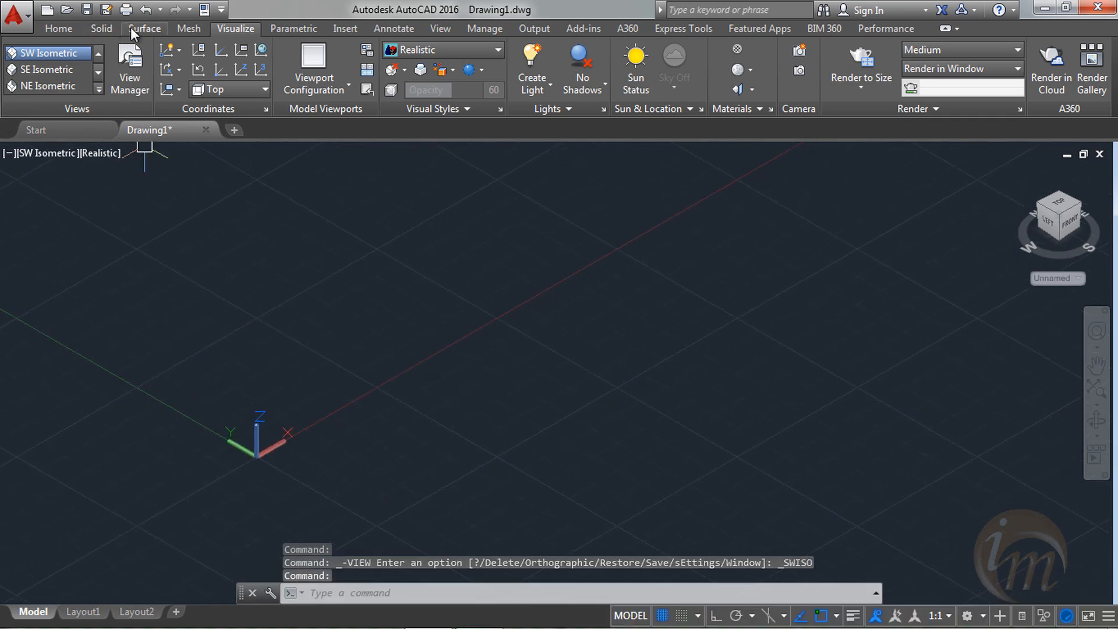
left_click(62, 28)
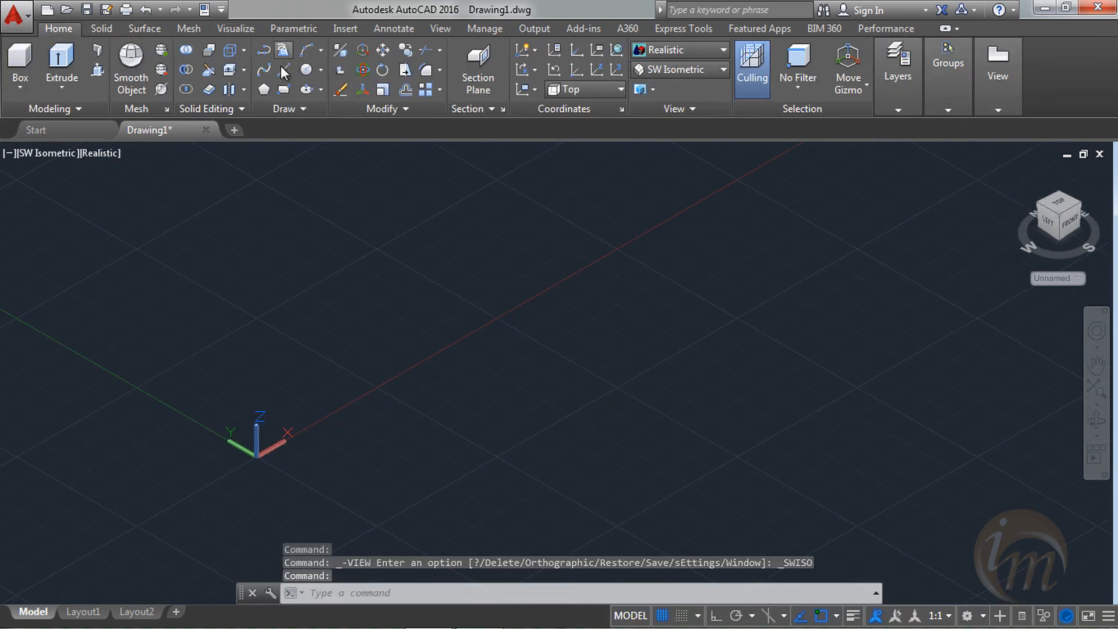
left_click(306, 69)
left_click(574, 371)
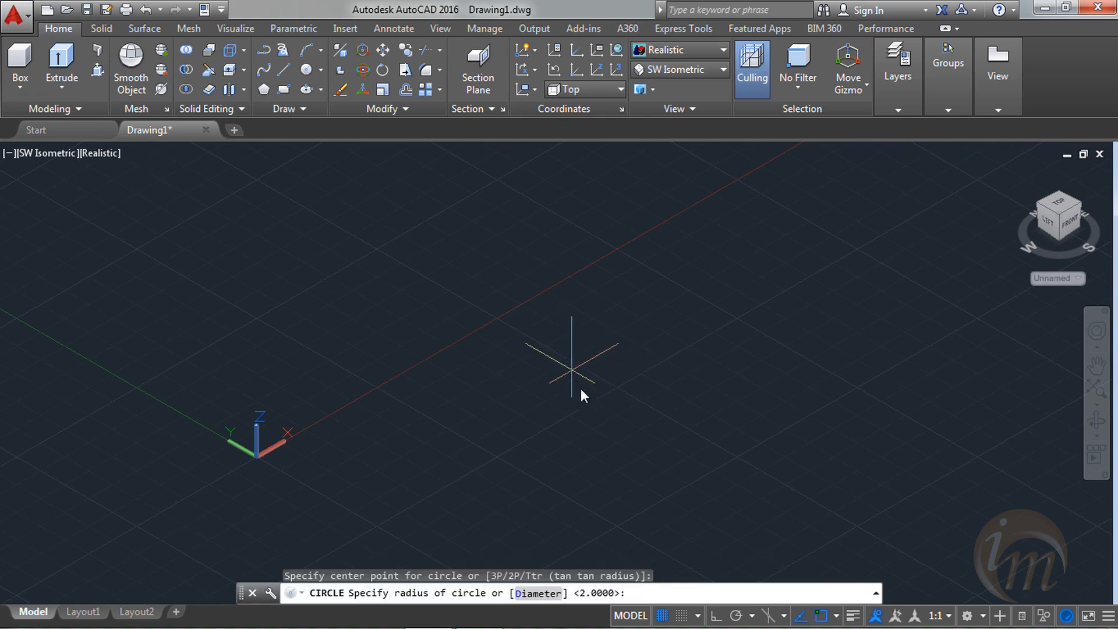
type("2")
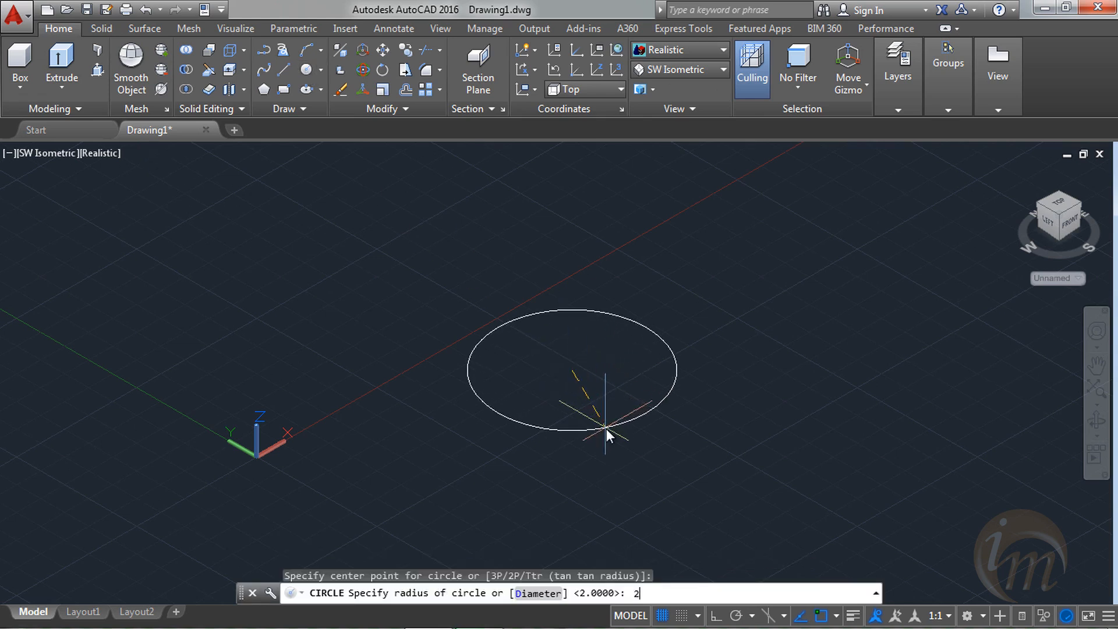
key("Return")
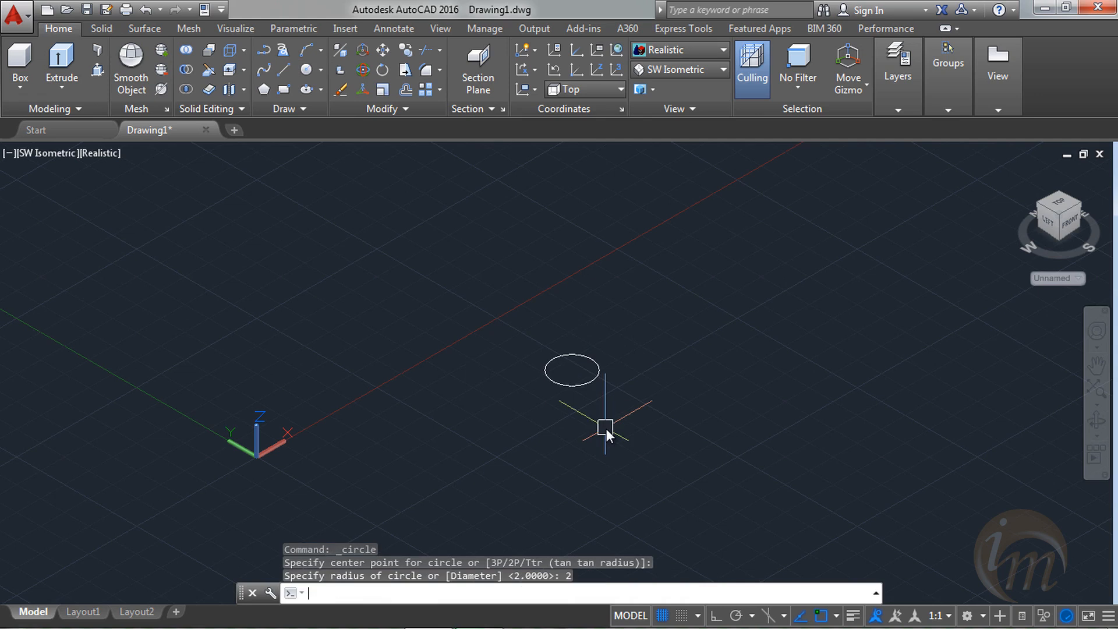
scroll(572, 368, "up", 2)
scroll(573, 372, "up", 1)
middle_click_drag(568, 362, 595, 392)
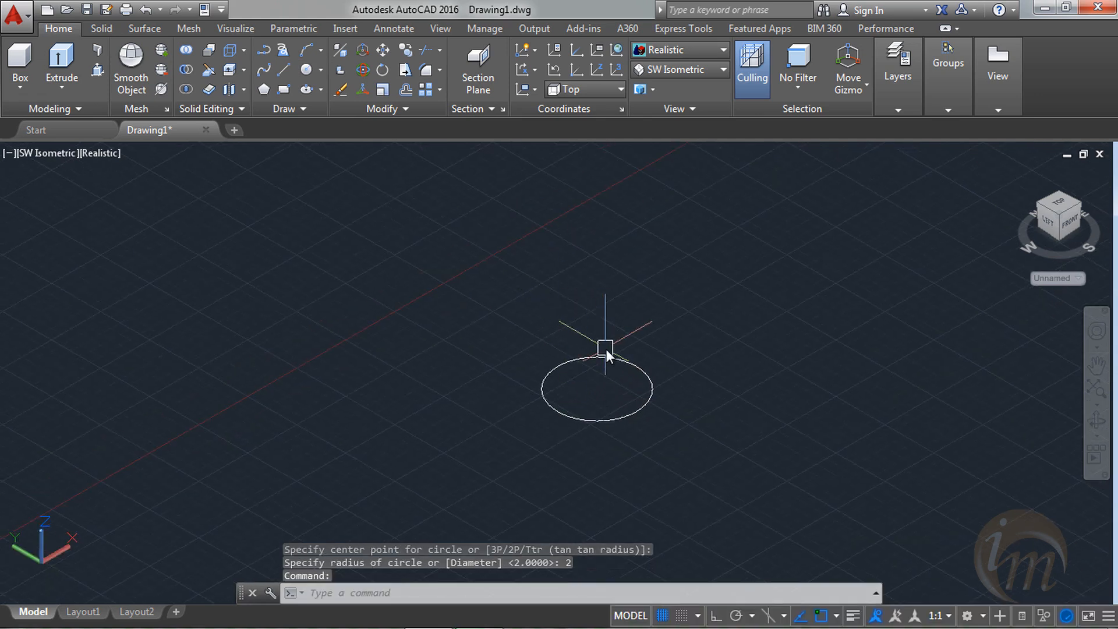
type("l")
key("Return")
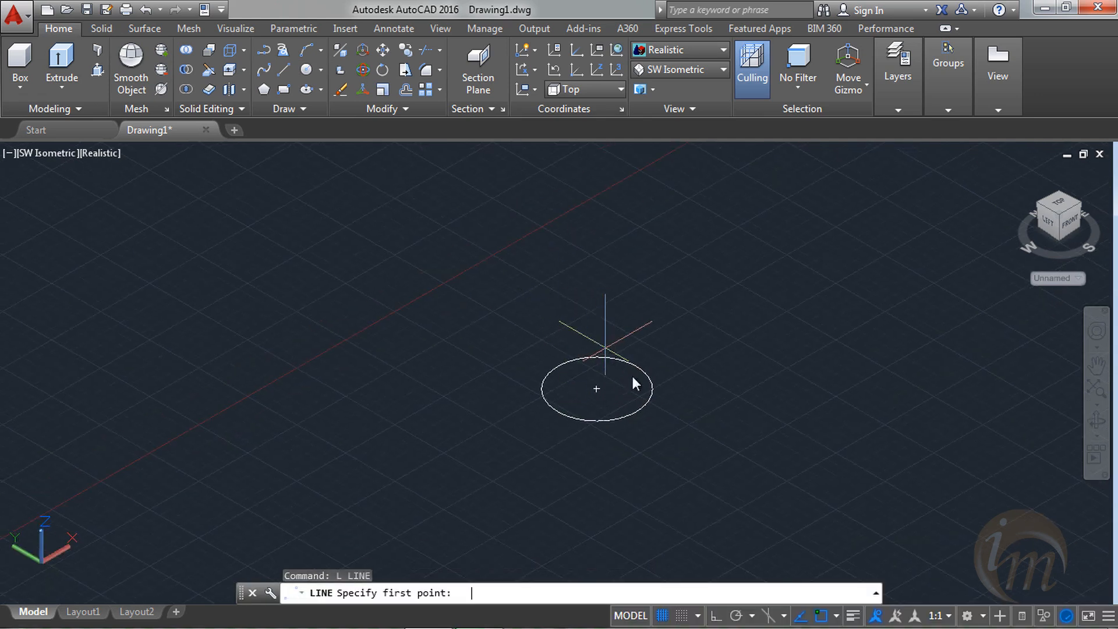
left_click(596, 391)
key("Escape")
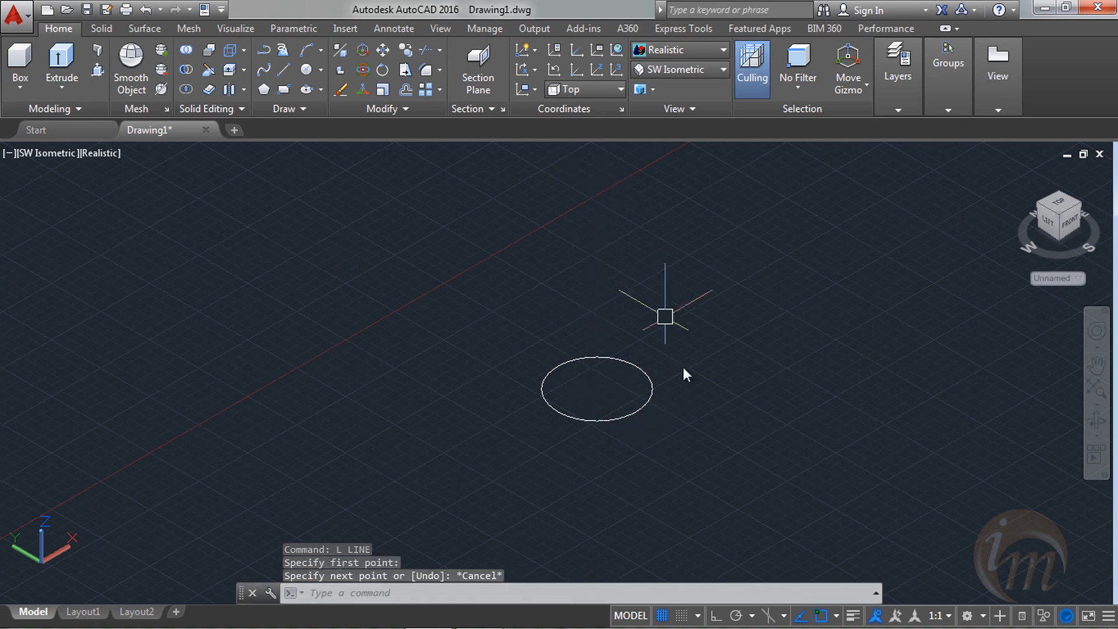
middle_click_drag(686, 402, 673, 379)
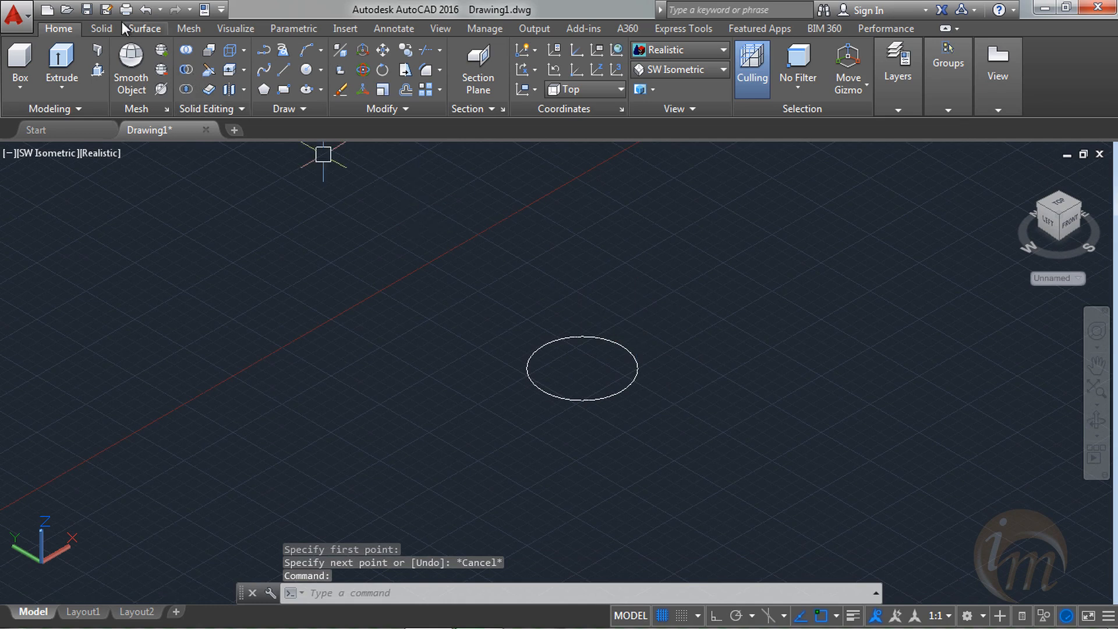
- Extrude the circle to a height of 15 with the closed-profile creation mode set to Surface
left_click(143, 28)
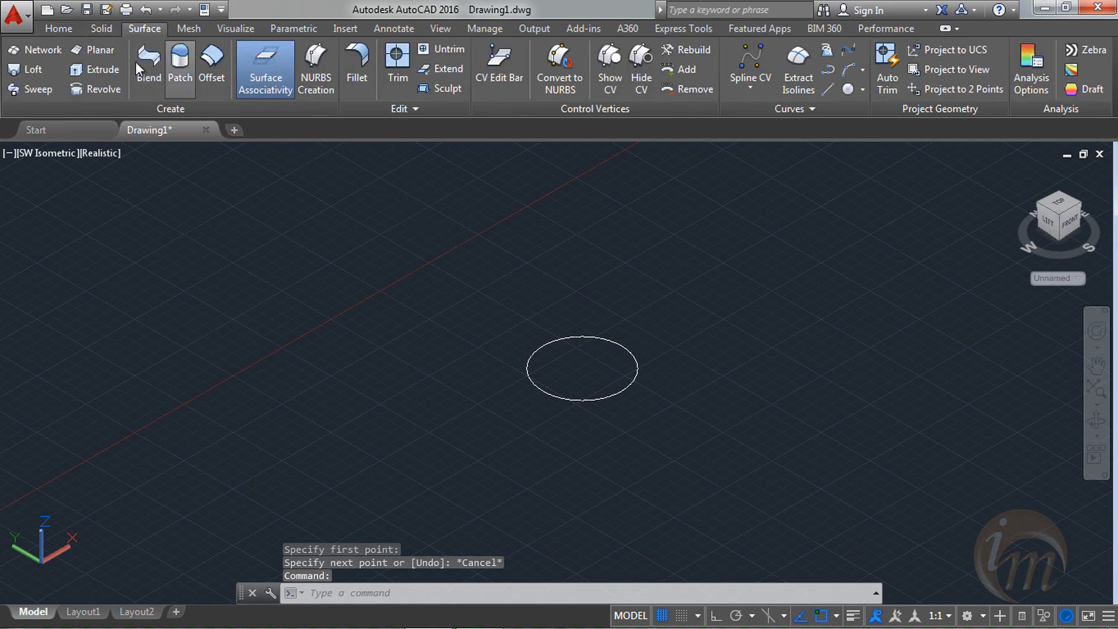
left_click(97, 68)
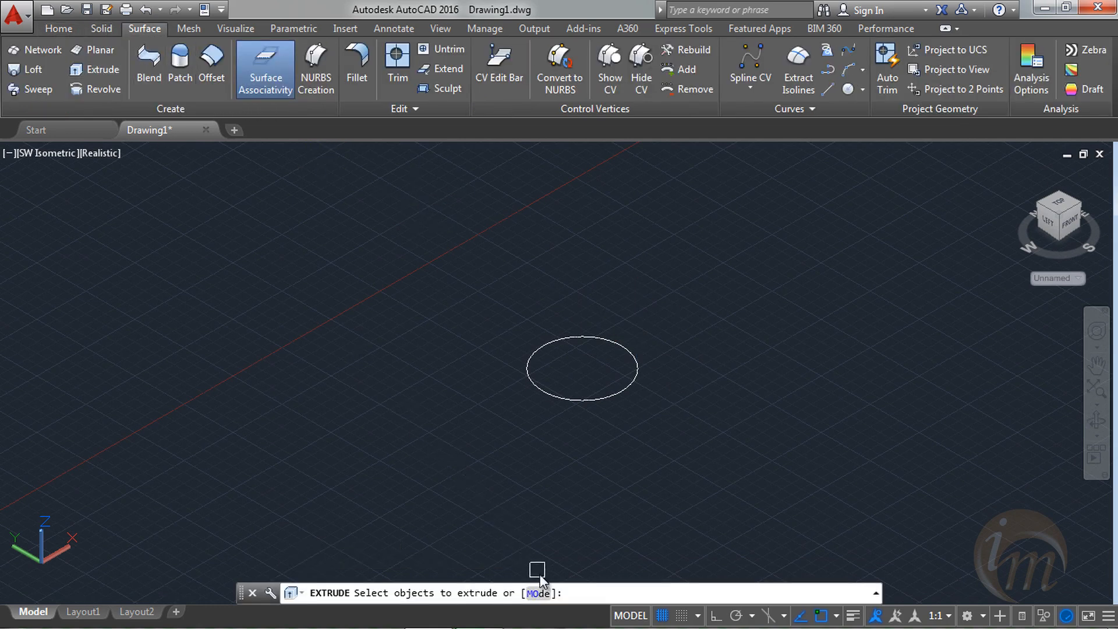
left_click(537, 593)
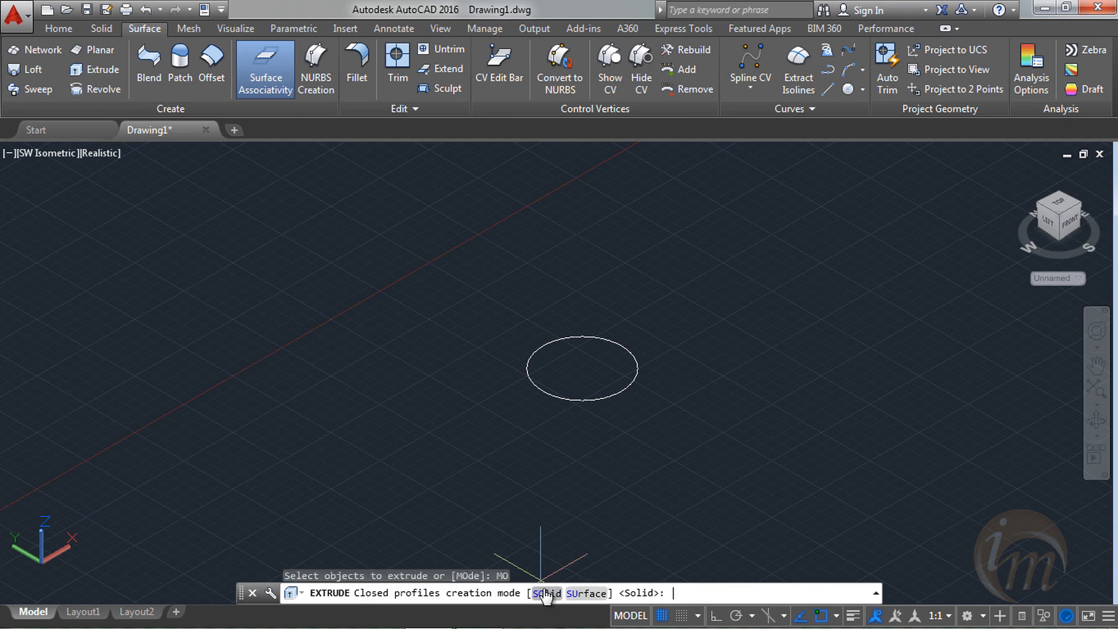
left_click(585, 592)
left_click(602, 403)
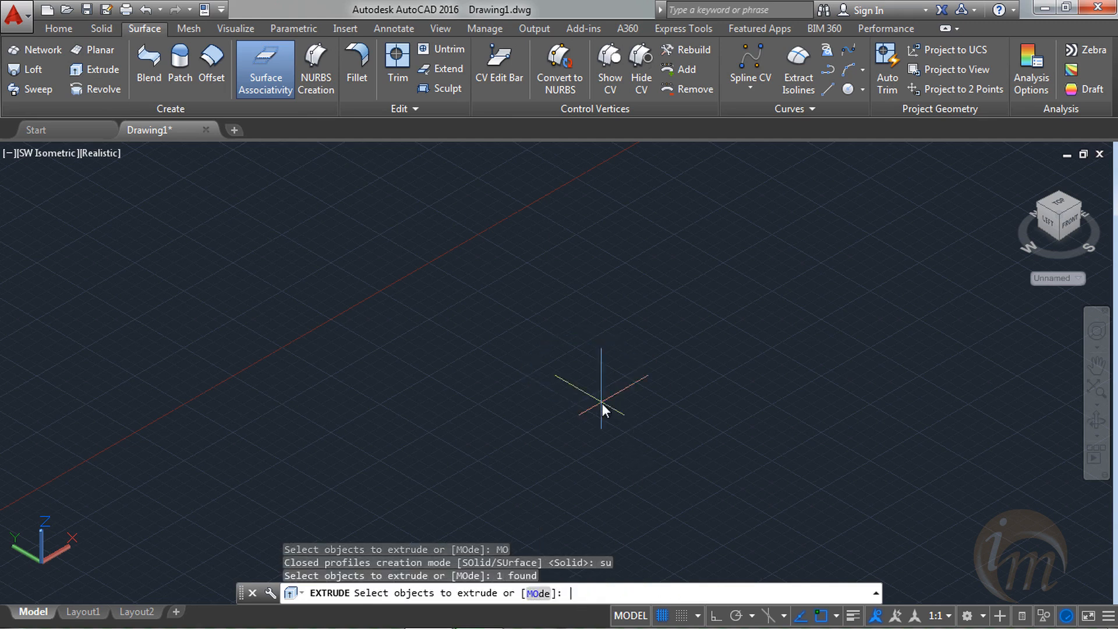
key("Return")
type("15")
key("Return")
scroll(389, 360, "down", 2)
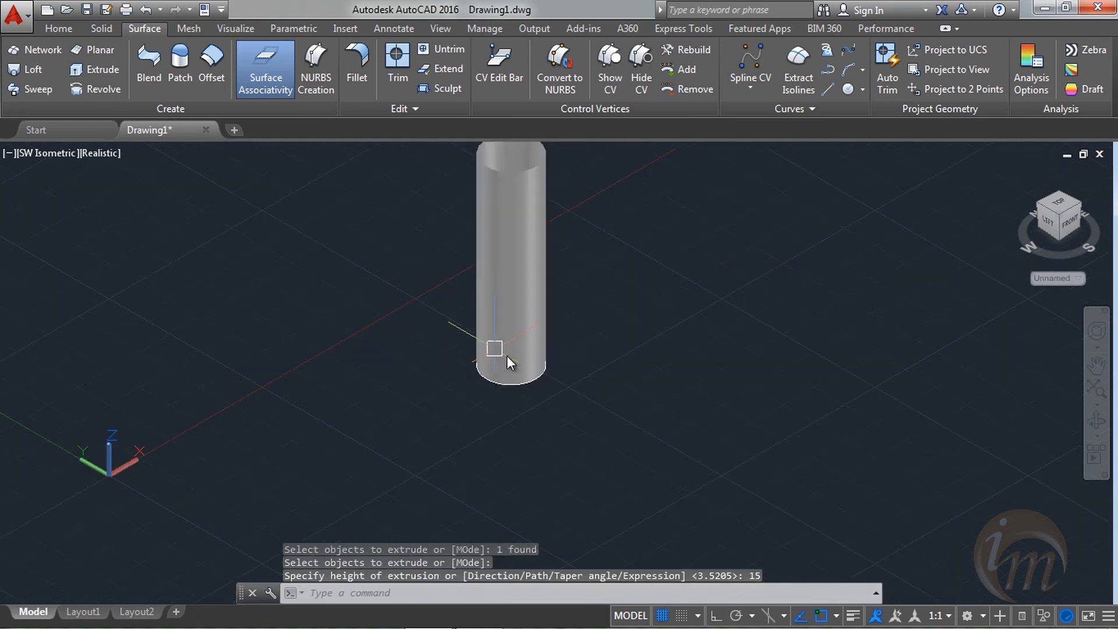
middle_click_drag(506, 357, 559, 316, "shift")
middle_click_drag(627, 423, 628, 409, "shift")
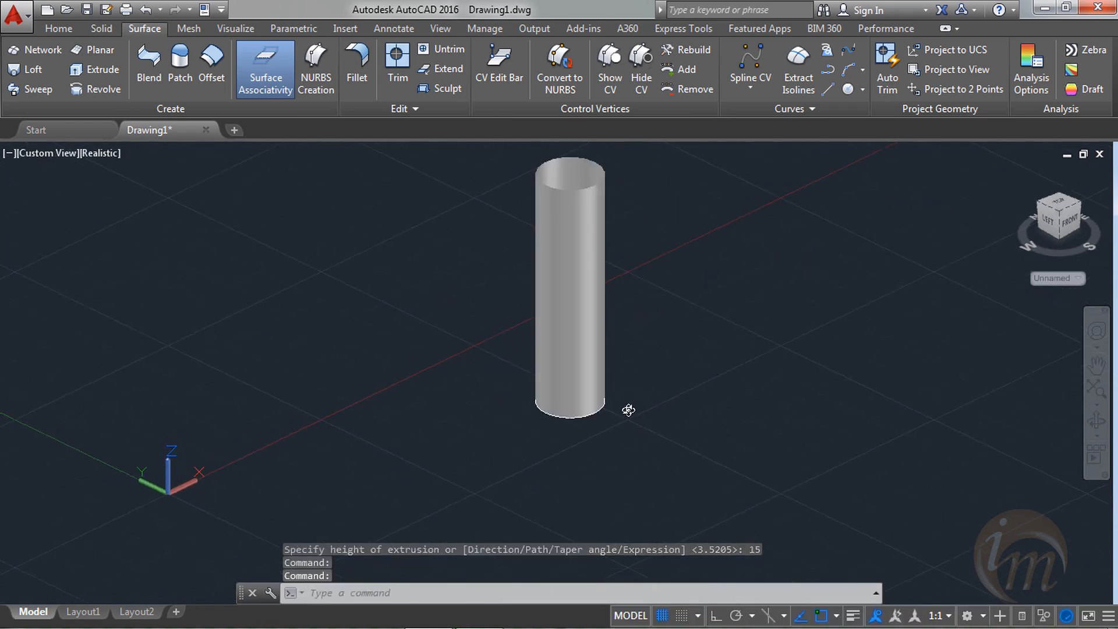
key("Escape")
- Patch the open top edge of the surface cylinder with a flat cap using the default G0 continuity
middle_click_drag(574, 236, 704, 314, "shift")
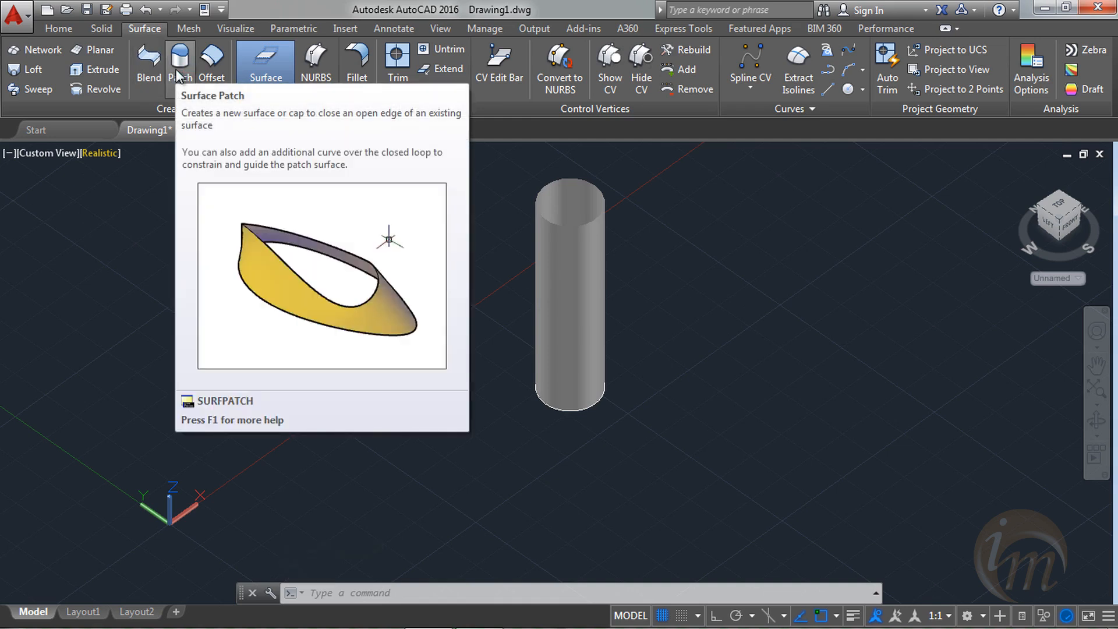
type("su")
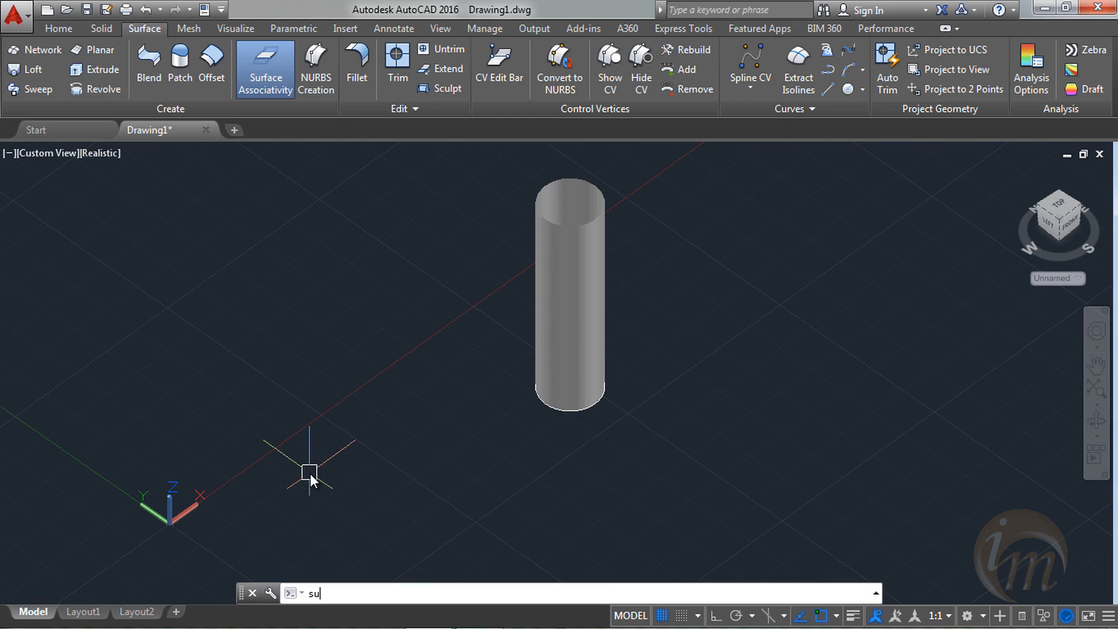
type("rf")
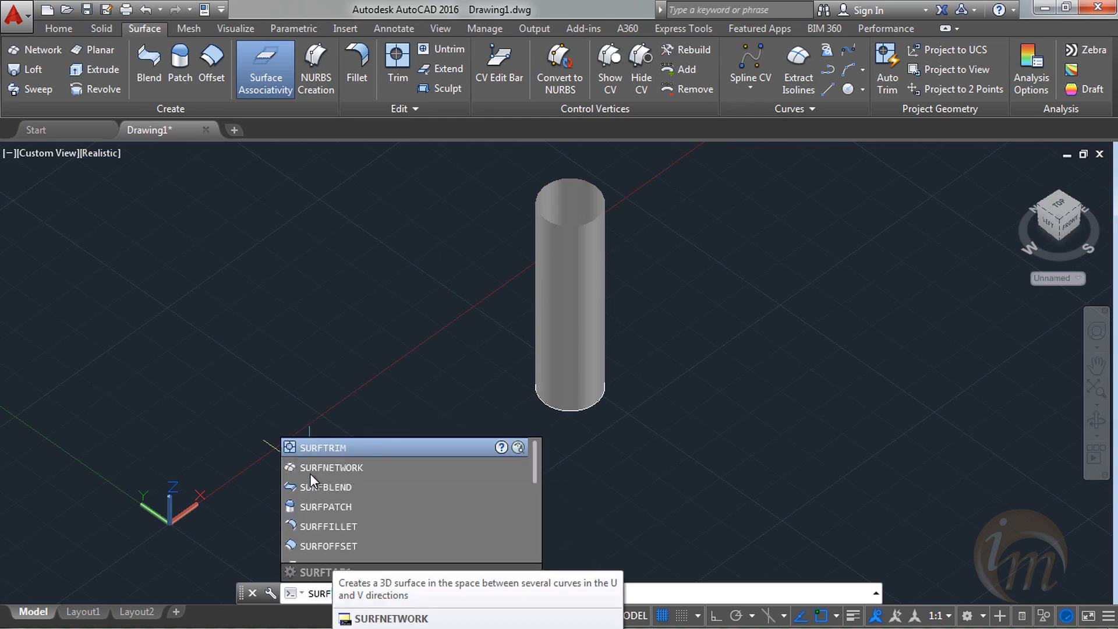
type("pat")
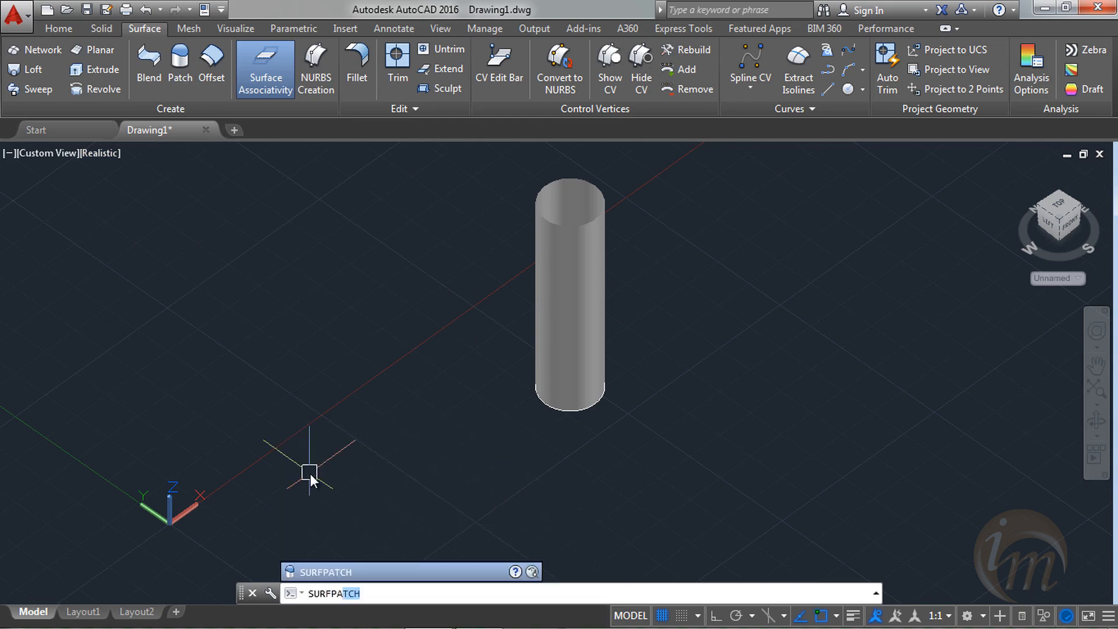
type("ch")
key("Return")
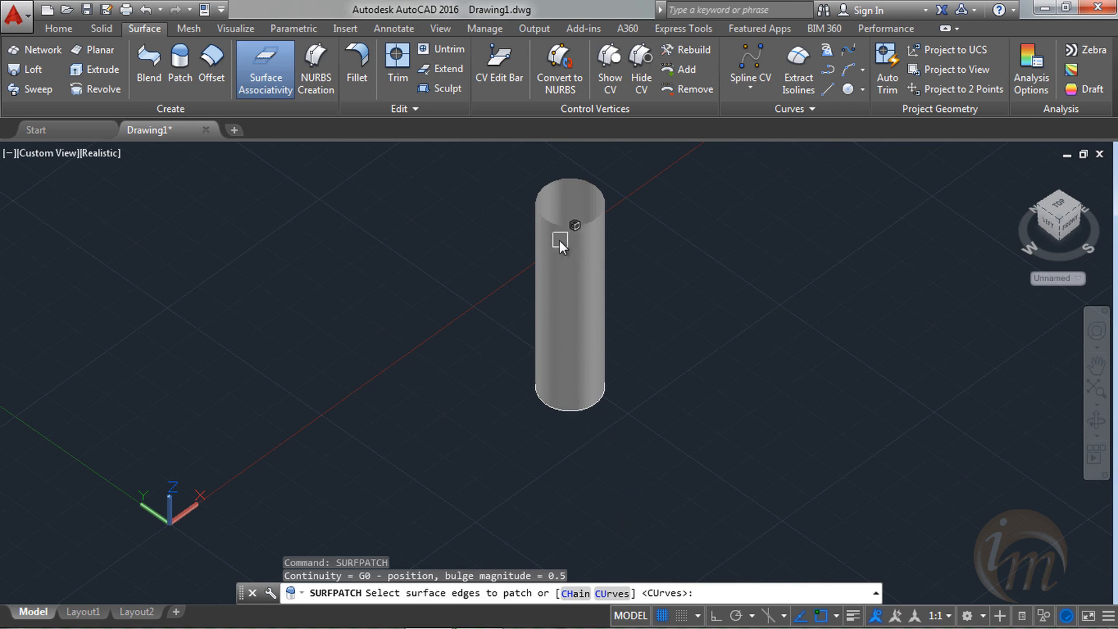
left_click(554, 226)
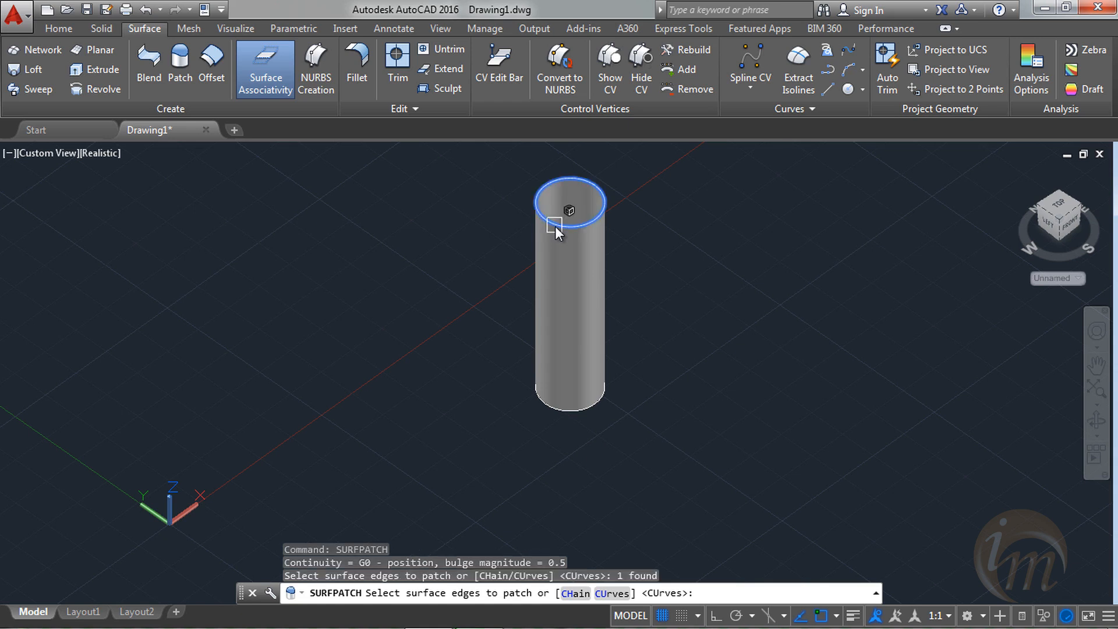
key("Return")
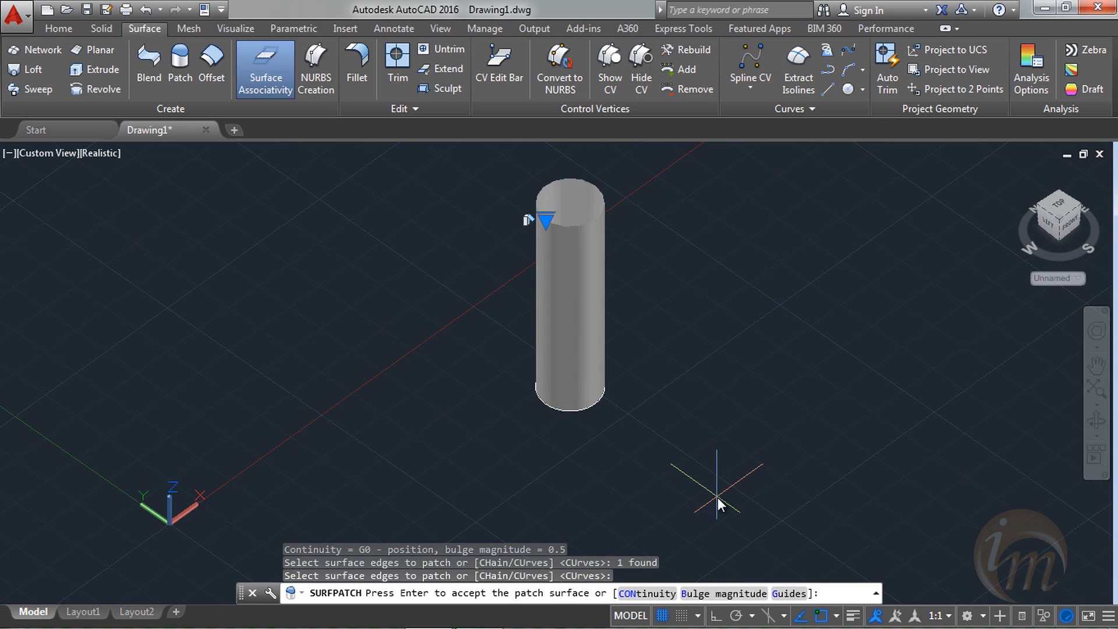
middle_click_drag(632, 349, 637, 379, "shift")
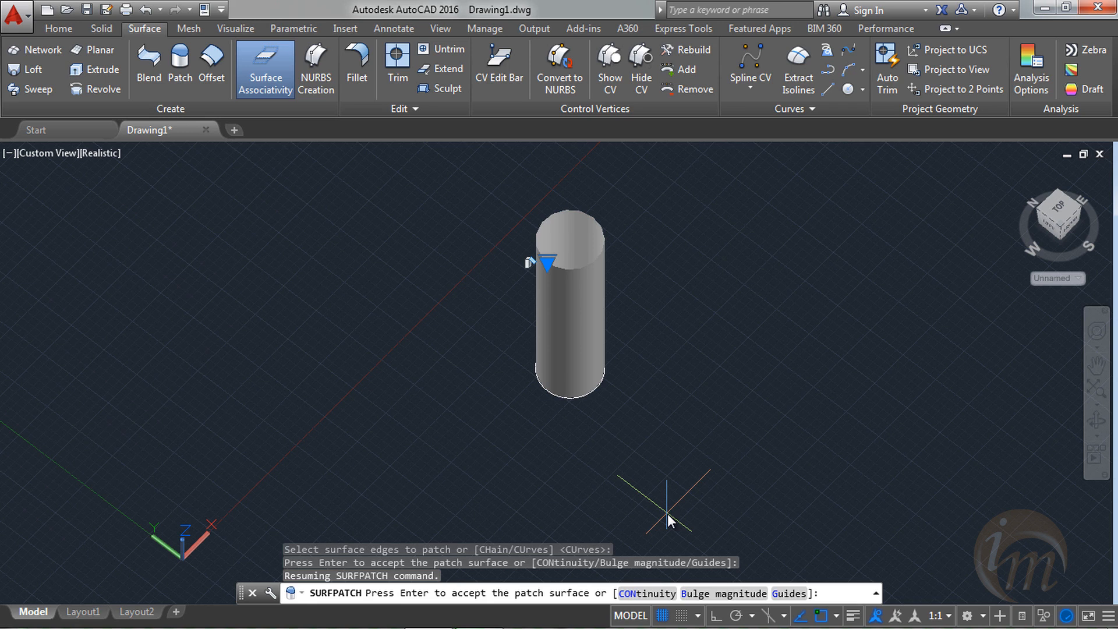
key("Return")
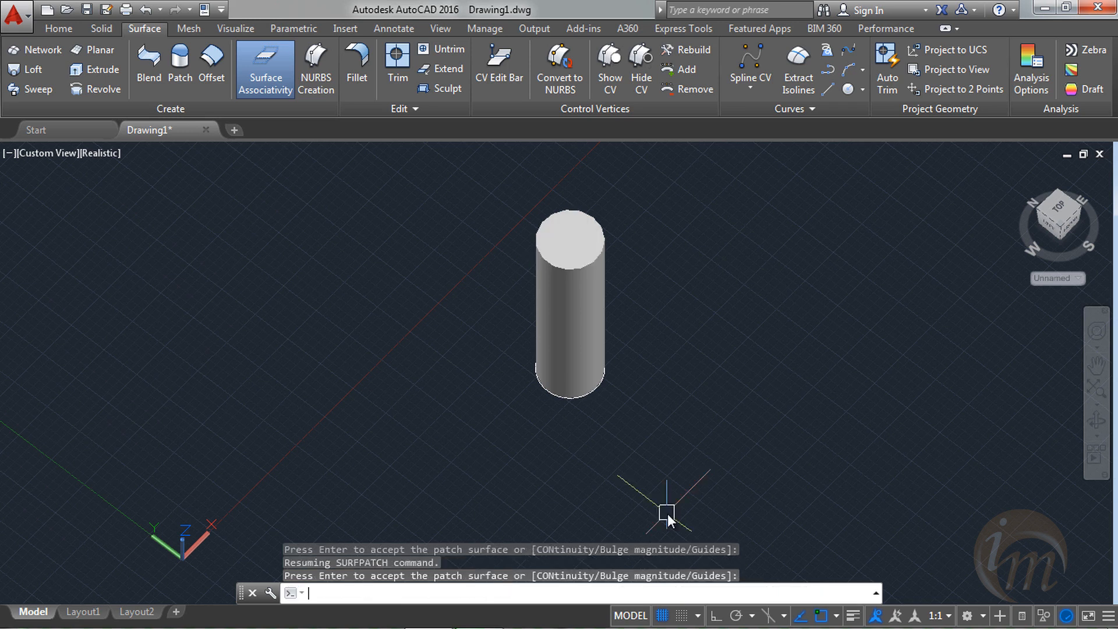
key("Return")
mouse_move(577, 340)
middle_mouse_down("shift")
mouse_move(581, 305)
mouse_move(595, 300)
mouse_move(616, 386)
mouse_move(593, 192)
mouse_move(584, 317)
mouse_move(586, 295)
mouse_move(594, 342)
mouse_move(600, 321)
mouse_move(593, 344)
mouse_move(598, 332)
mouse_move(606, 352)
mouse_move(594, 514)
mouse_move(611, 565)
mouse_move(566, 367)
mouse_move(564, 387)
mouse_move(569, 357)
middle_mouse_up("shift")
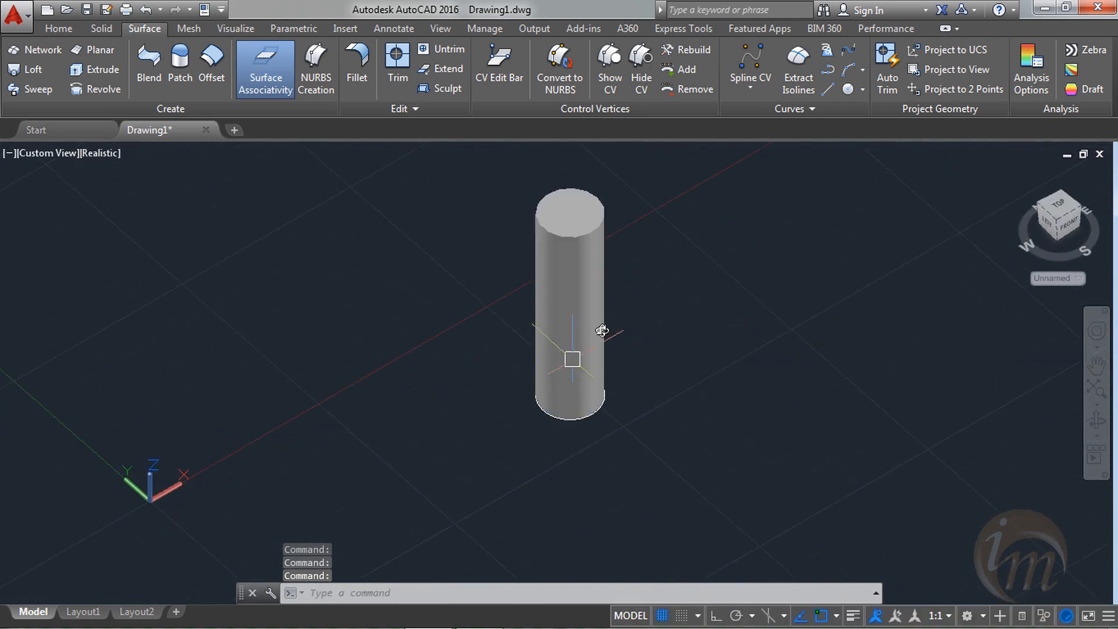
- Try to move the top cap along the Z axis, accepting the loss of surface associativity, and erase the cap
left_click(584, 222)
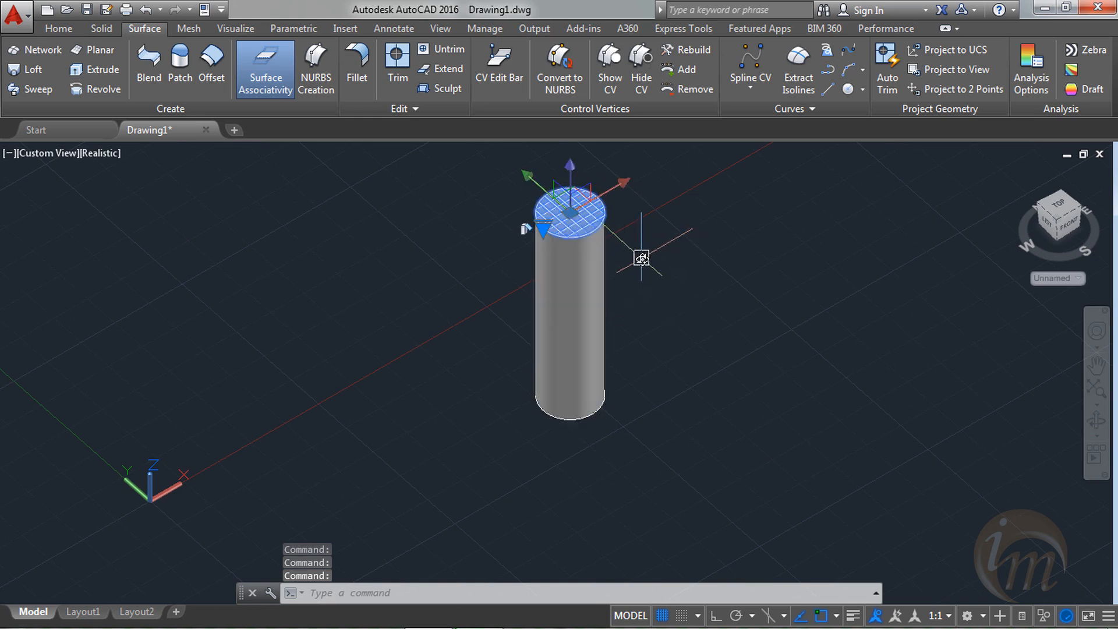
left_click(567, 163)
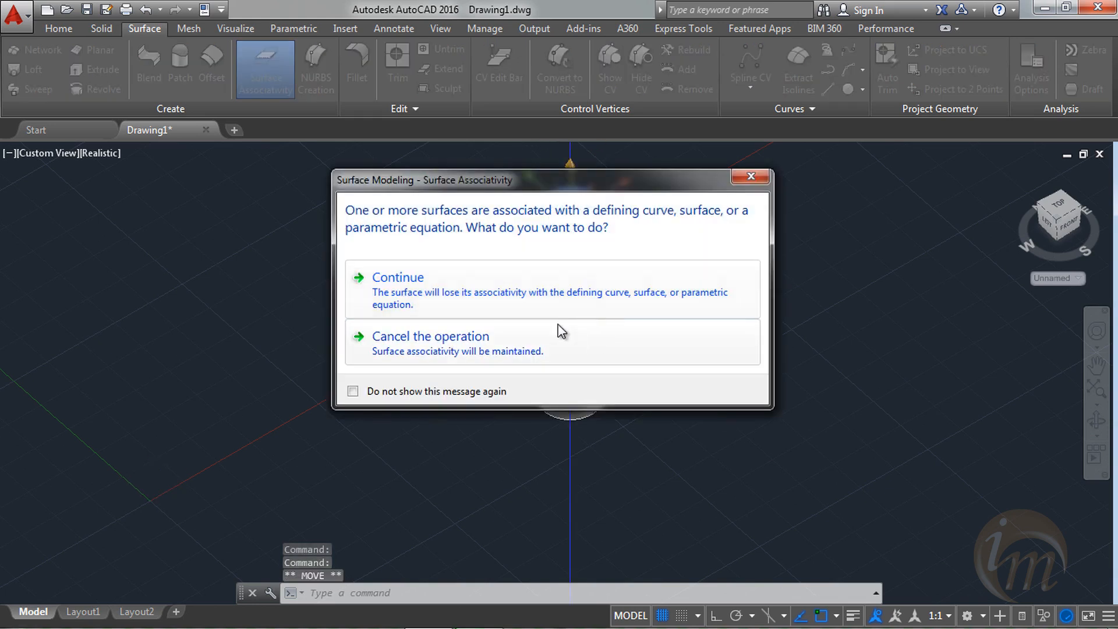
left_click(523, 306)
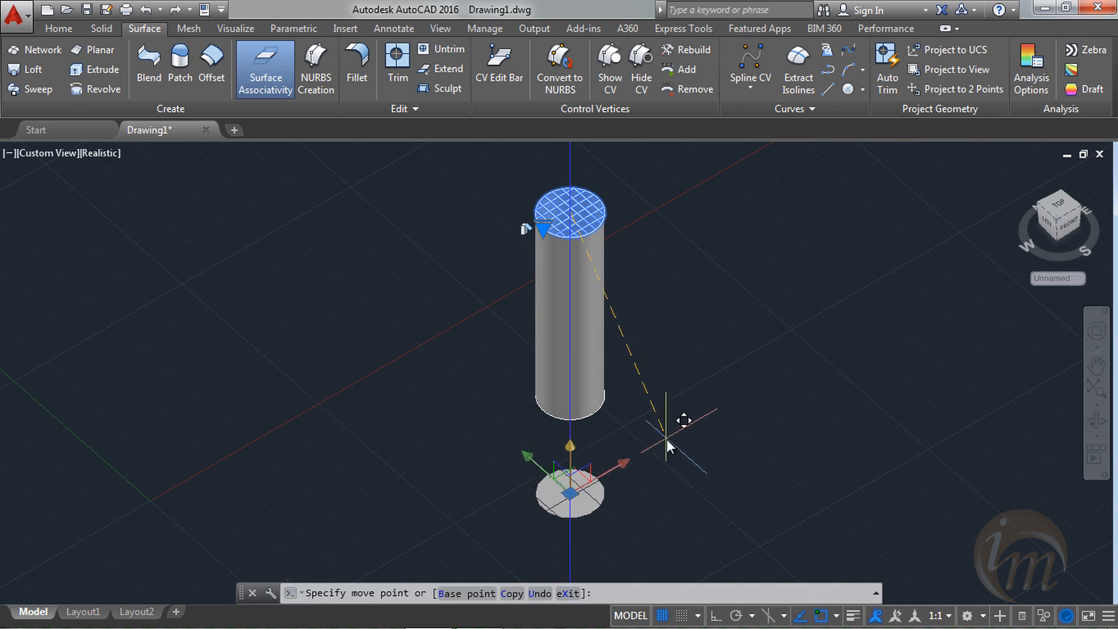
key("Escape")
key("Escape")
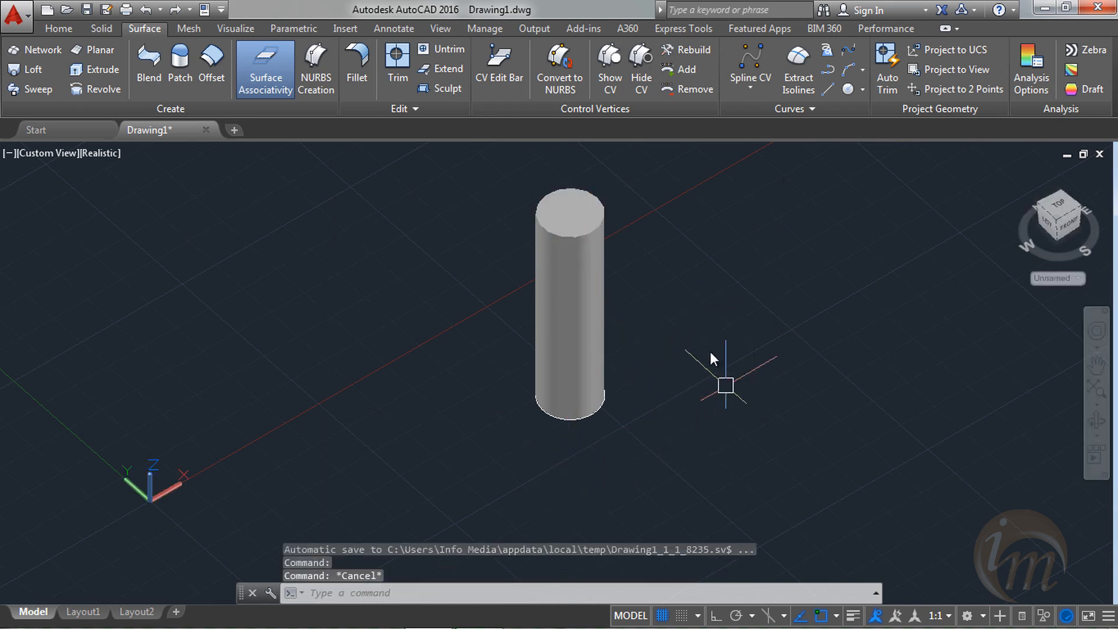
left_click(564, 222)
key("Delete")
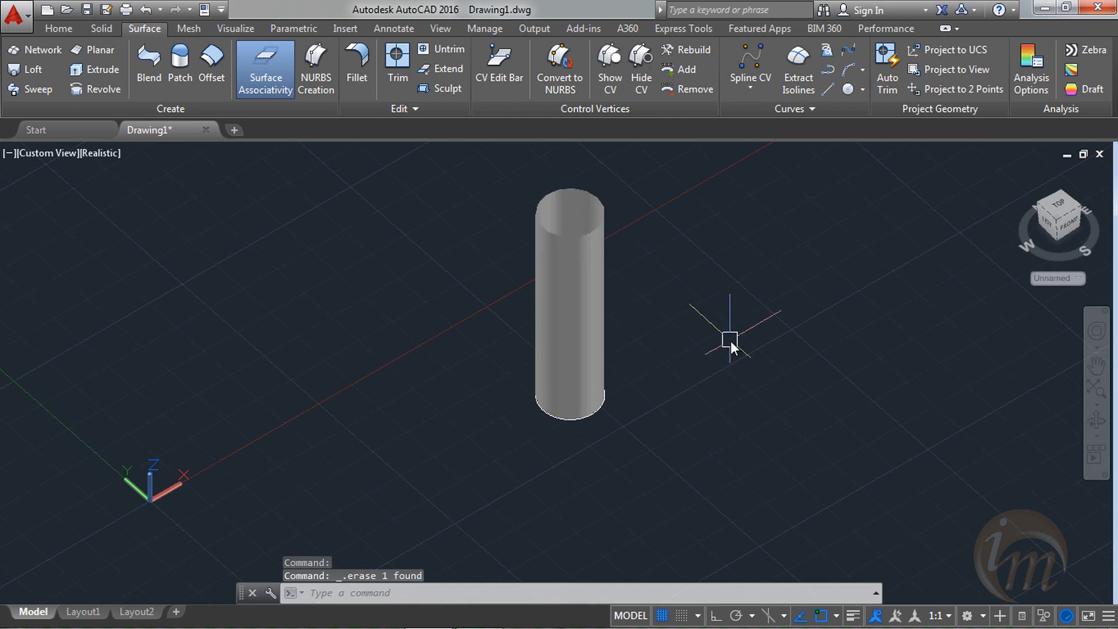
- Try to patch the cylinder using only its vertical seam edge
type("surf")
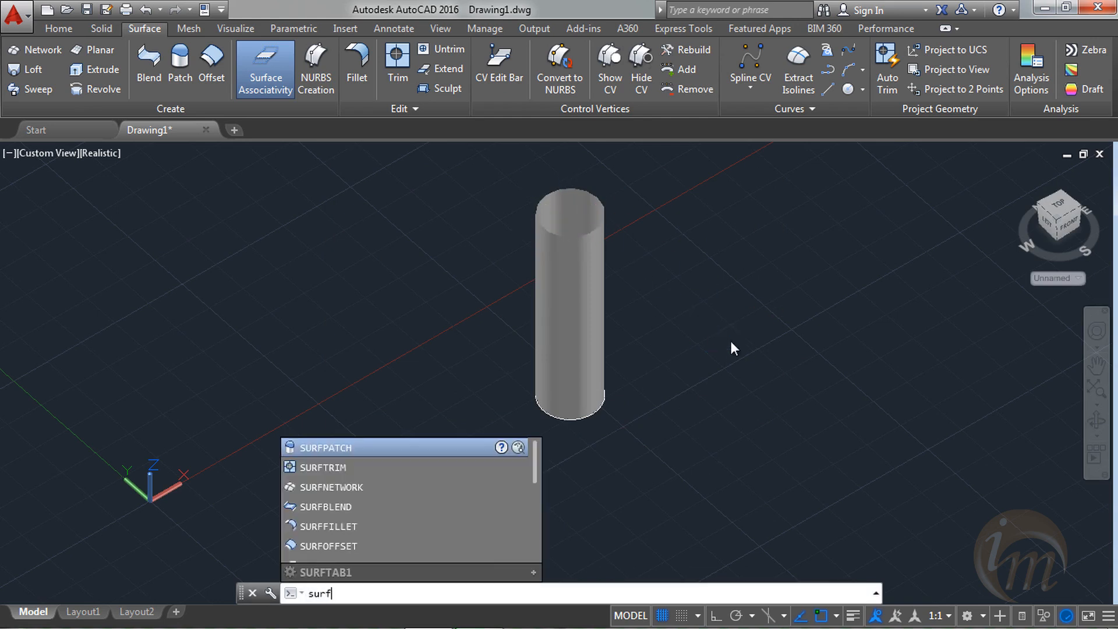
type("pa")
key("Return")
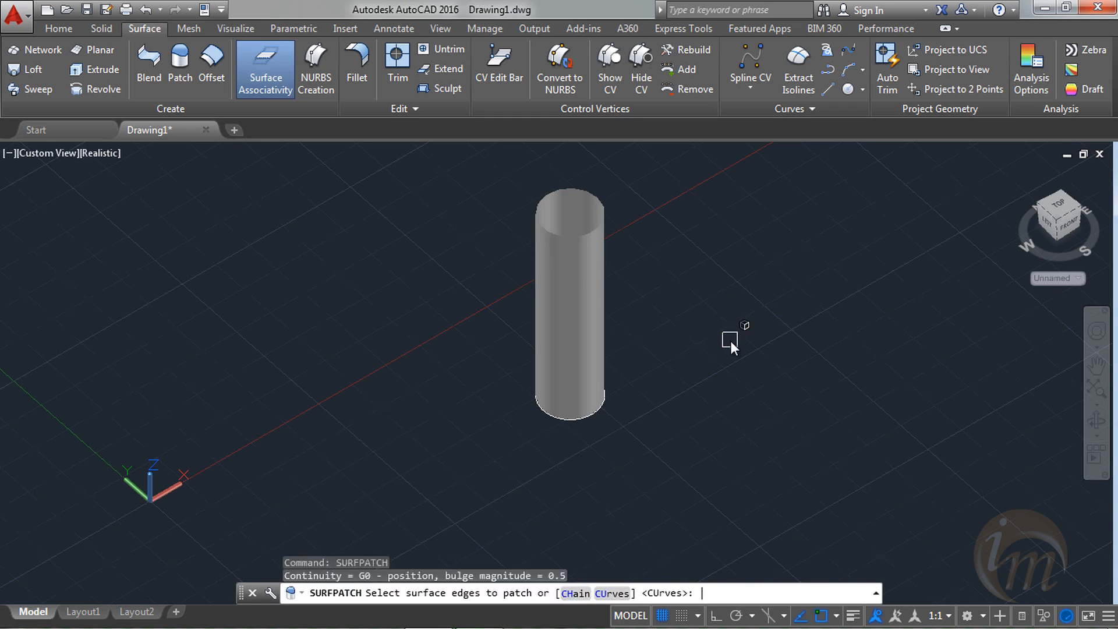
left_click(599, 227)
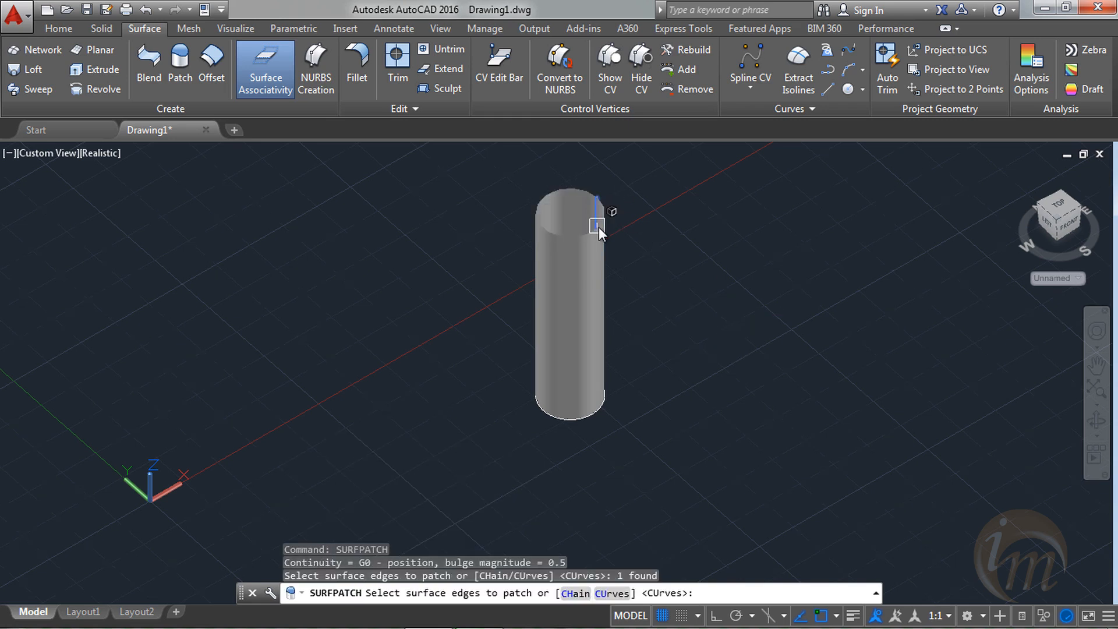
key("Return")
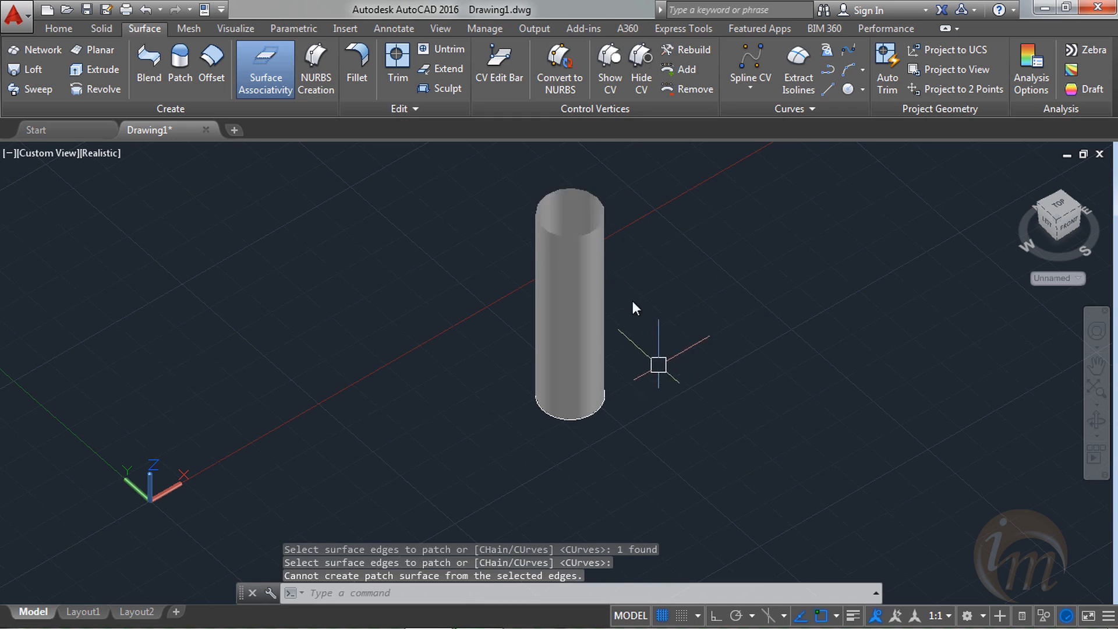
type("patch")
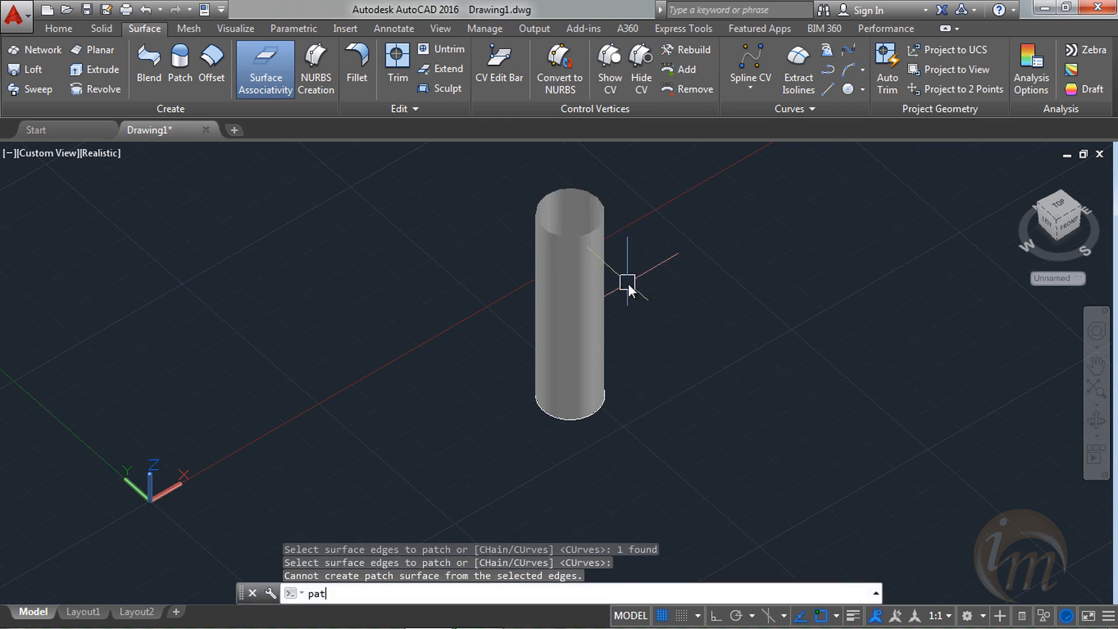
key("Escape")
- Patch the circular top edge of the cylinder with the surface continuity set to G0
key("Return")
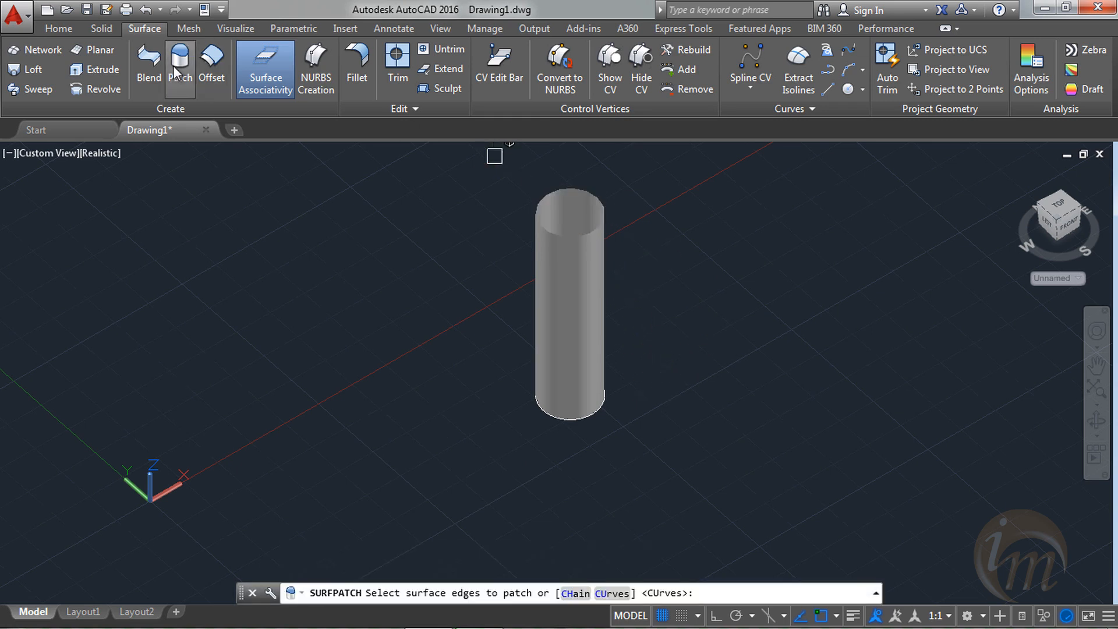
left_click(585, 233)
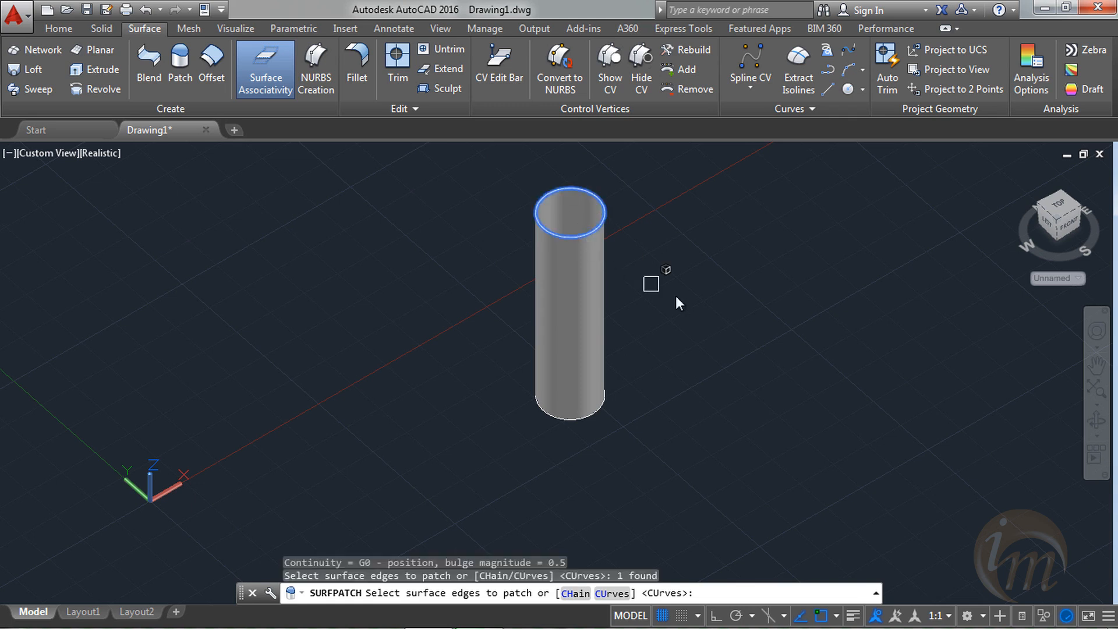
key("Return")
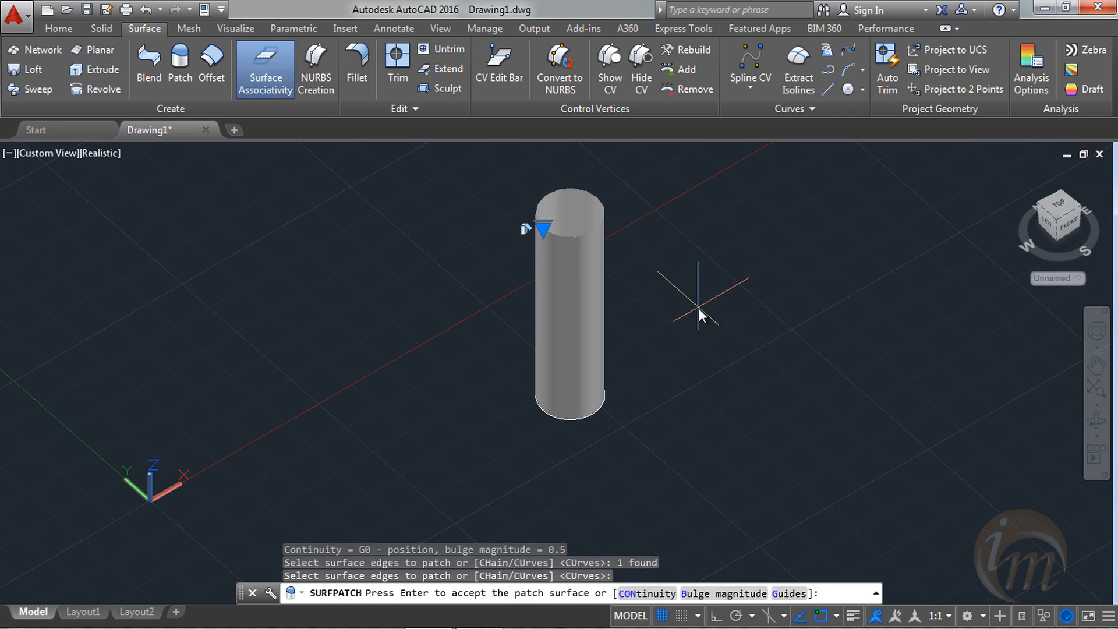
type("con")
key("Return")
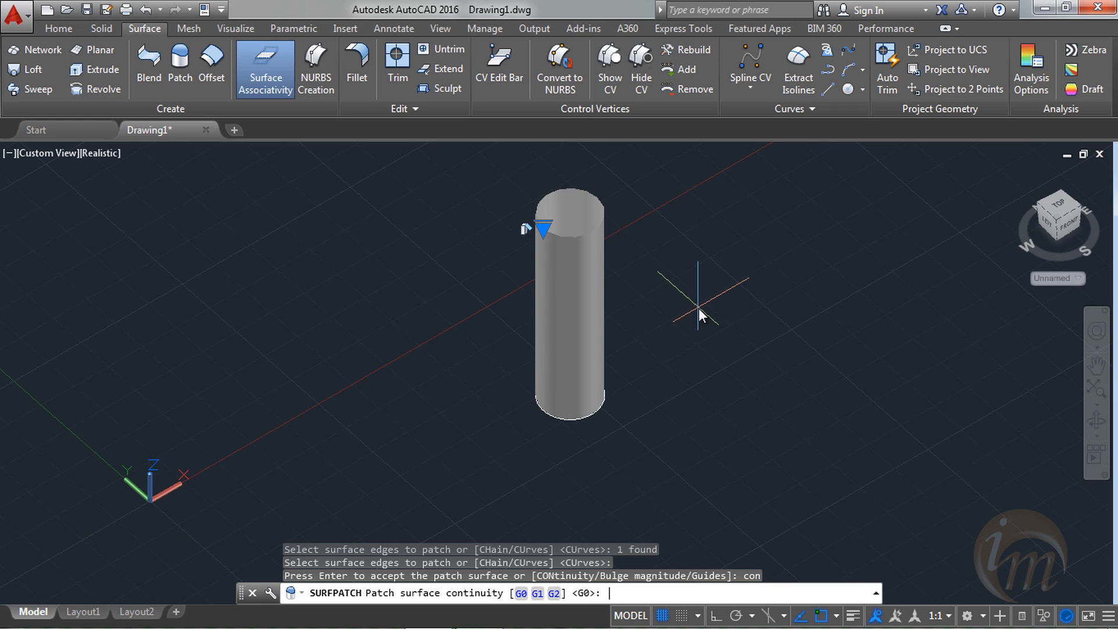
type("g0")
key("Return")
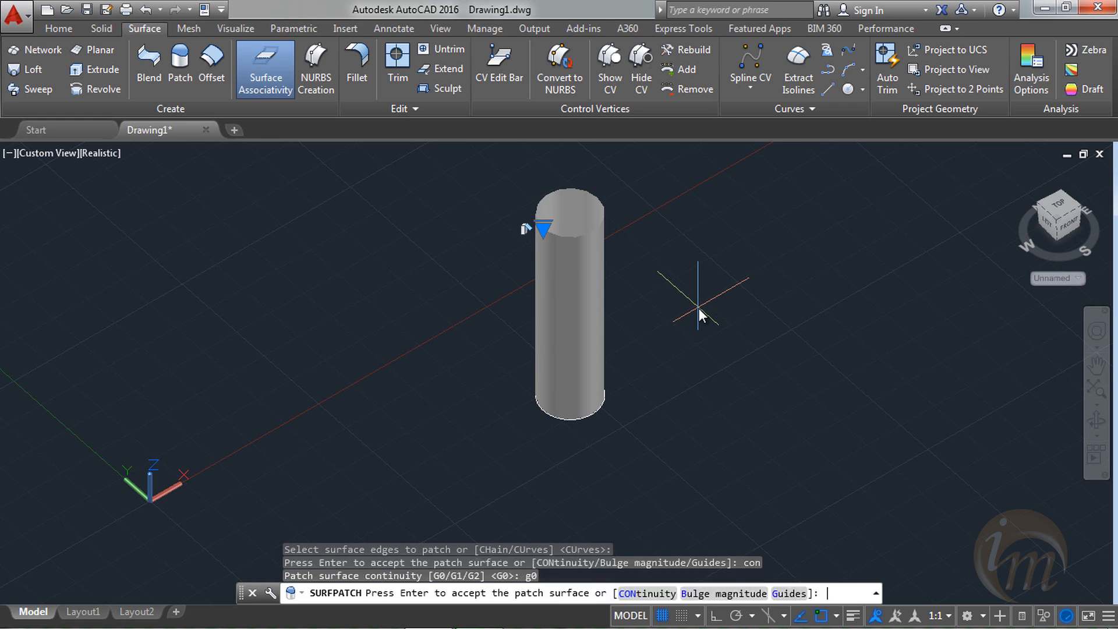
key("Return")
middle_click_drag(561, 208, 566, 200, "shift")
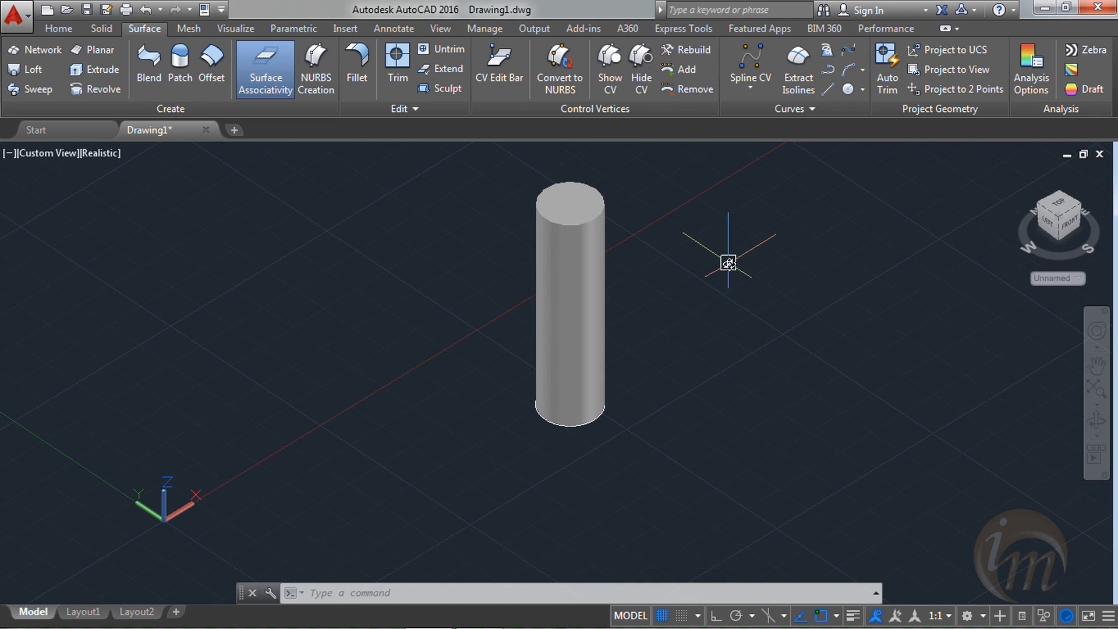
- Change the top patch's continuity to Tangent (G1) and deselect it
left_click(569, 216, "ctrl")
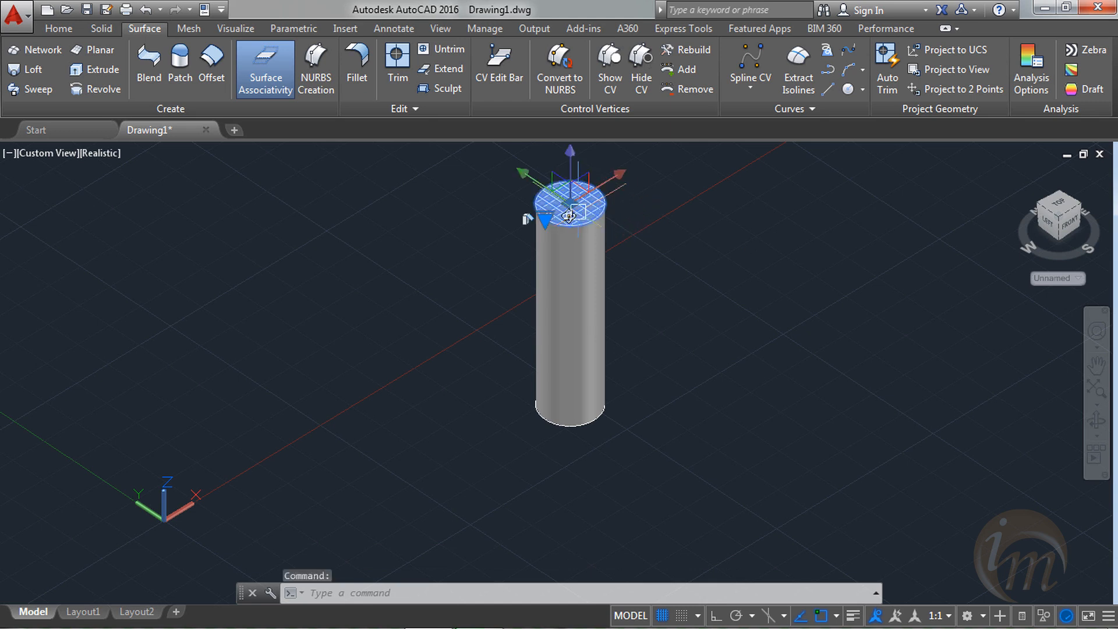
left_click(548, 221)
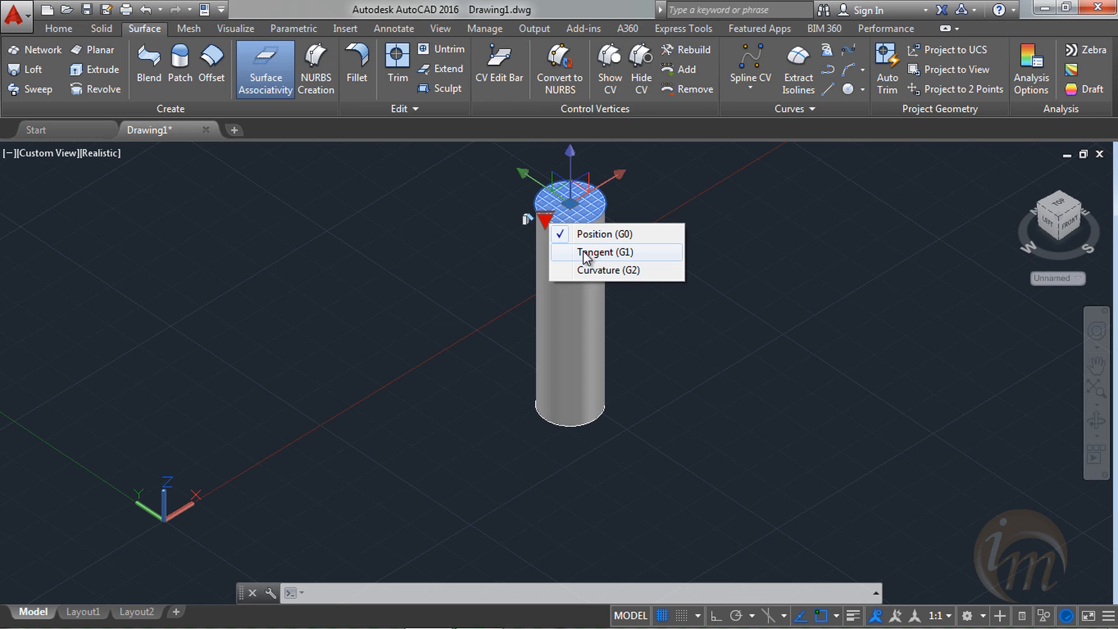
left_click(585, 253)
middle_click_drag(579, 320, 645, 396)
left_click(694, 295)
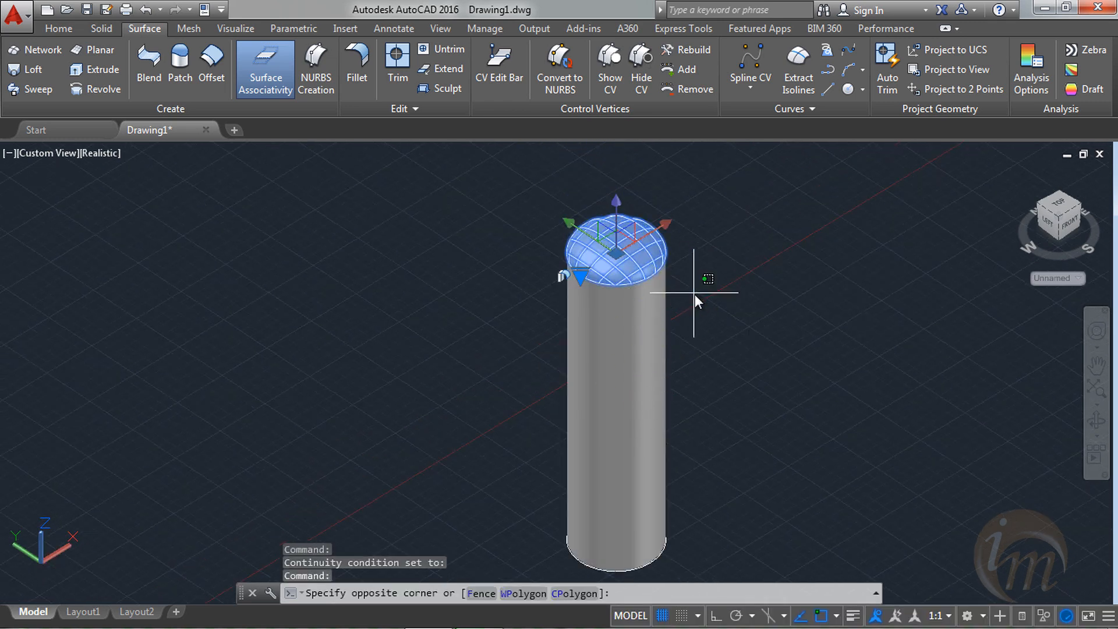
key("Escape")
key("Escape")
key("Escape")
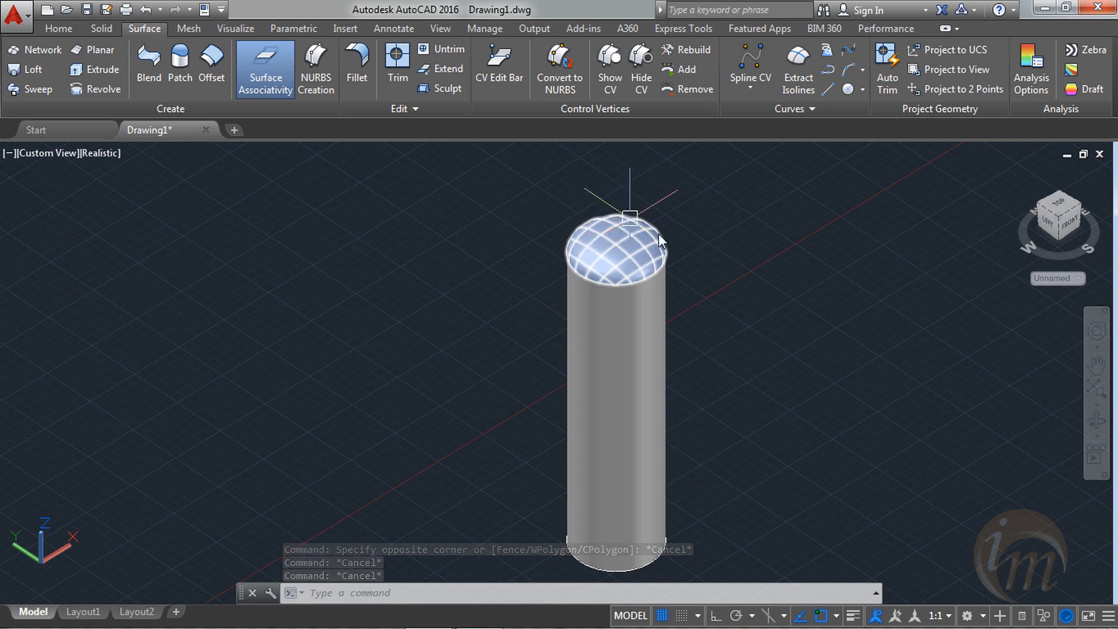
- Change the top patch's continuity to Curvature (G2)
left_click(609, 245)
middle_click_drag(609, 249, 610, 253, "shift")
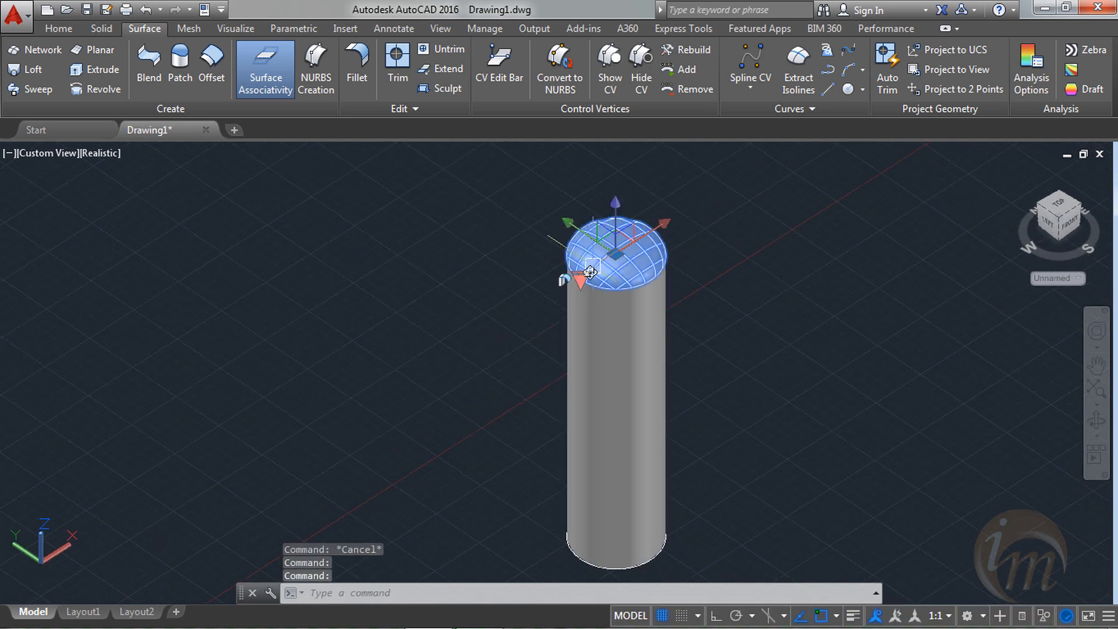
left_click(580, 280)
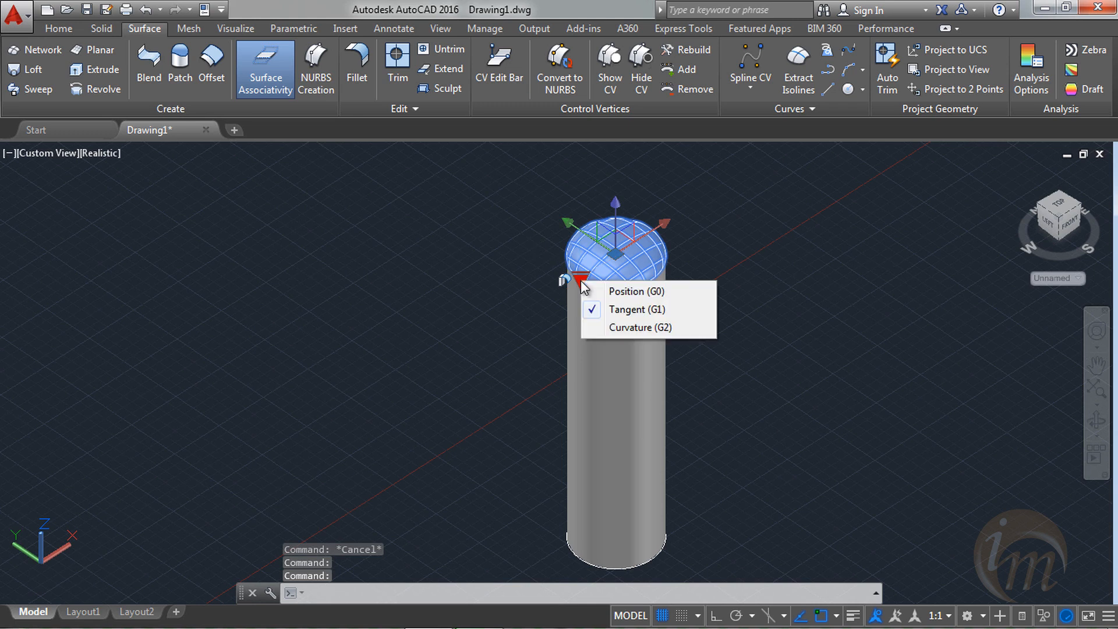
left_click(624, 328)
middle_click_drag(669, 334, 669, 334, "shift")
- Move the domed patch straight up off the cylinder, accepting the loss of surface associativity, and undo the move
left_click(615, 195)
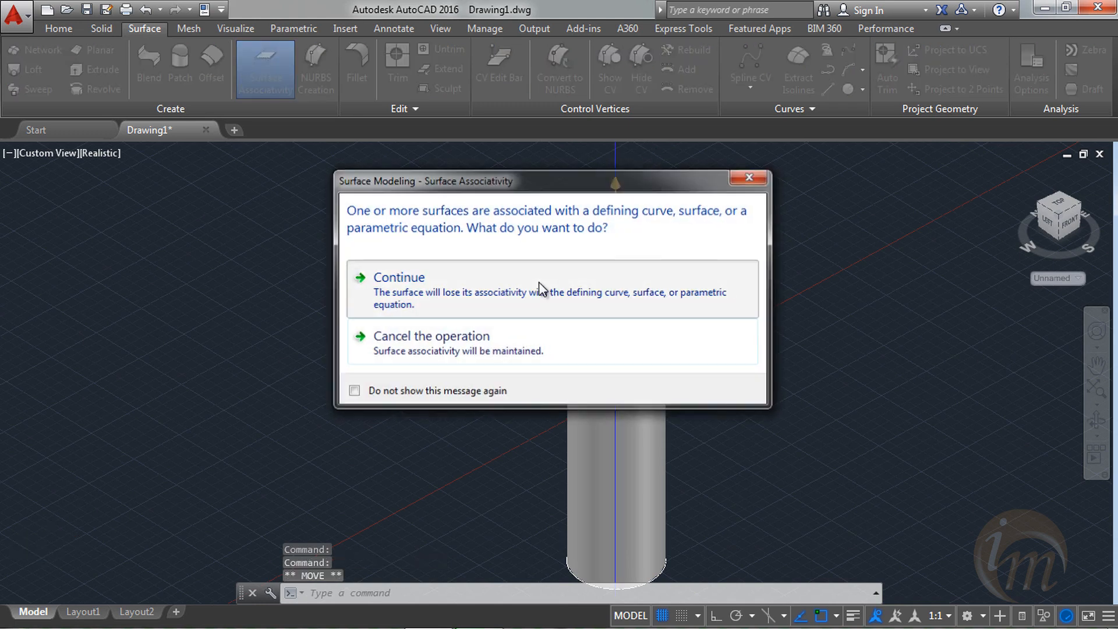
left_click(539, 282)
left_click(715, 313)
key("Escape")
key("Escape")
middle_click_drag(670, 385, 667, 367, "shift")
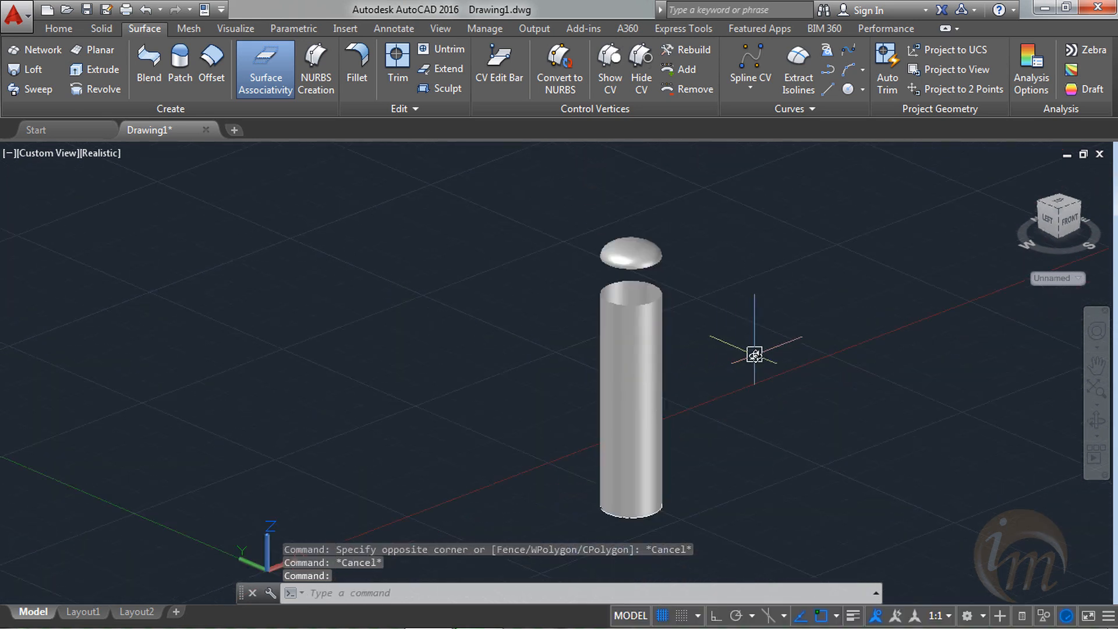
key("ctrl+z")
key("ctrl+z")
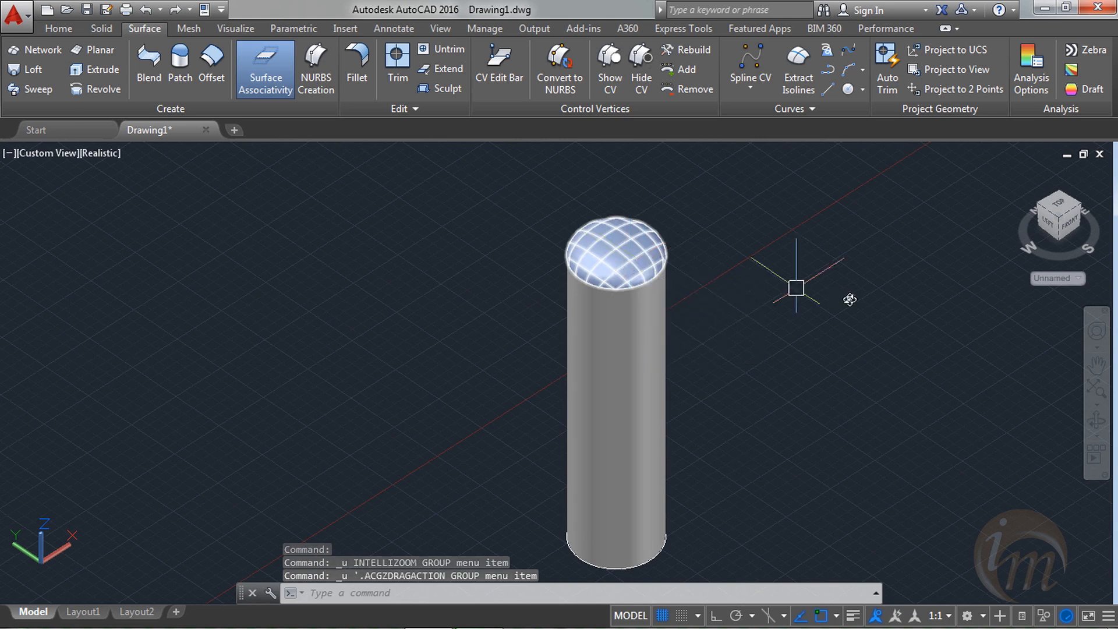
- Undo the recent changes back through the creation of the cylinder's top patch
key("ctrl+z")
key("ctrl+z")
key("ctrl+z")
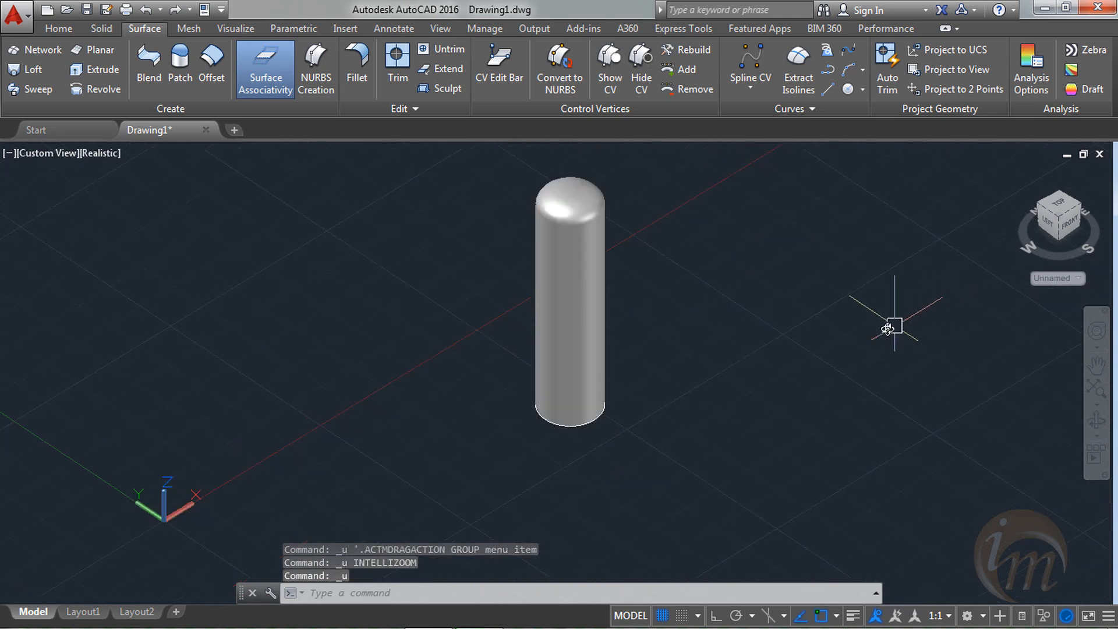
key("ctrl+z")
key("ctrl+z")
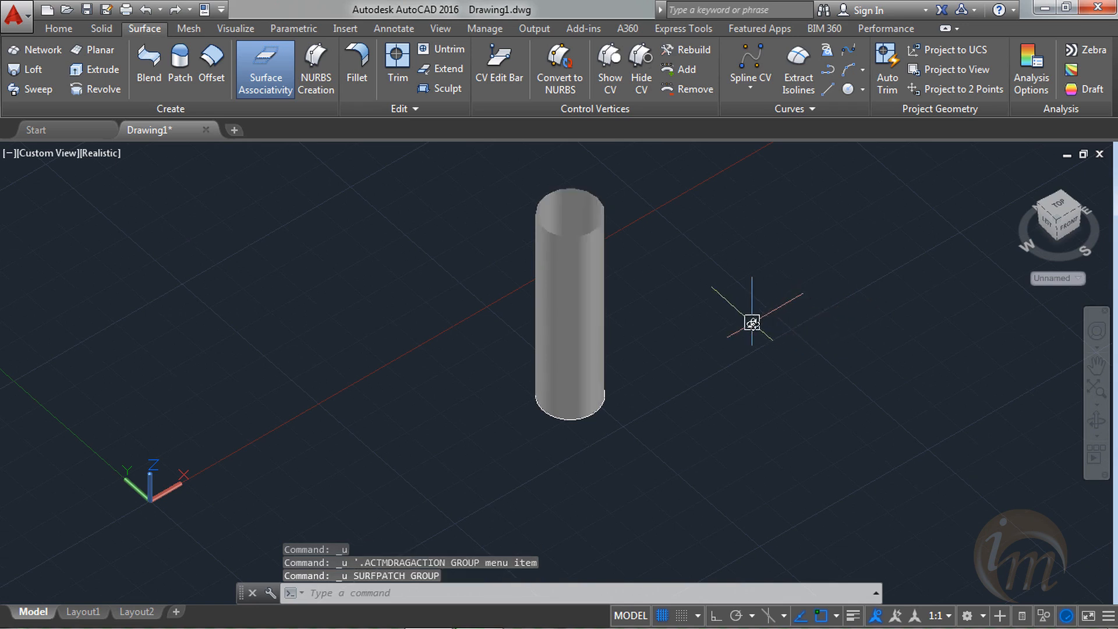
- Start patching the cylinder's open top edge and set the patch surface continuity to G1
type("surfpatch")
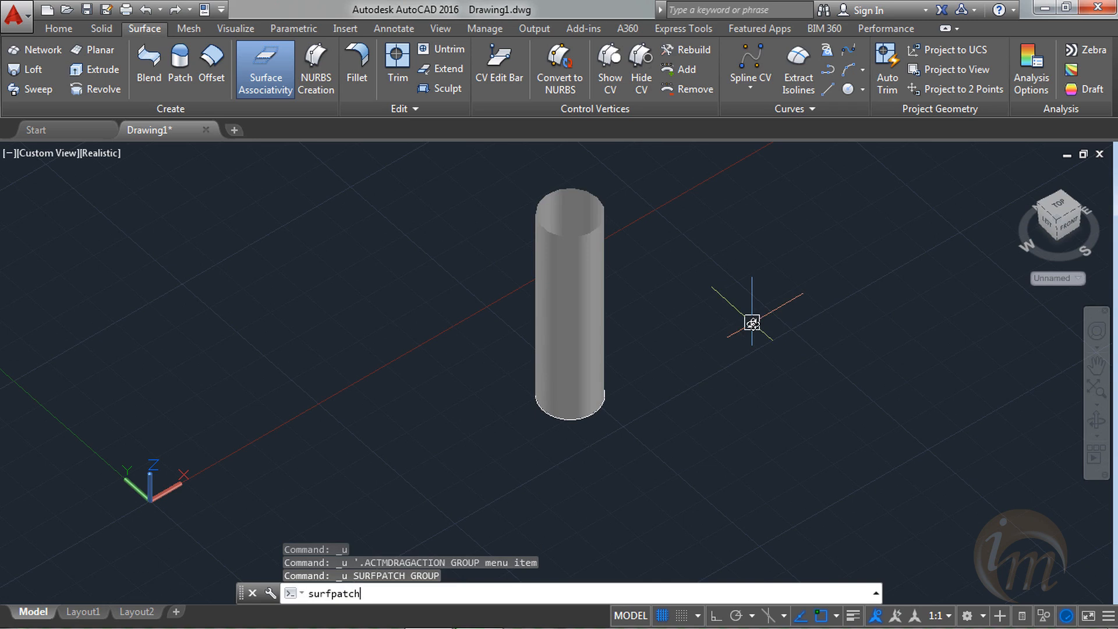
key("Return")
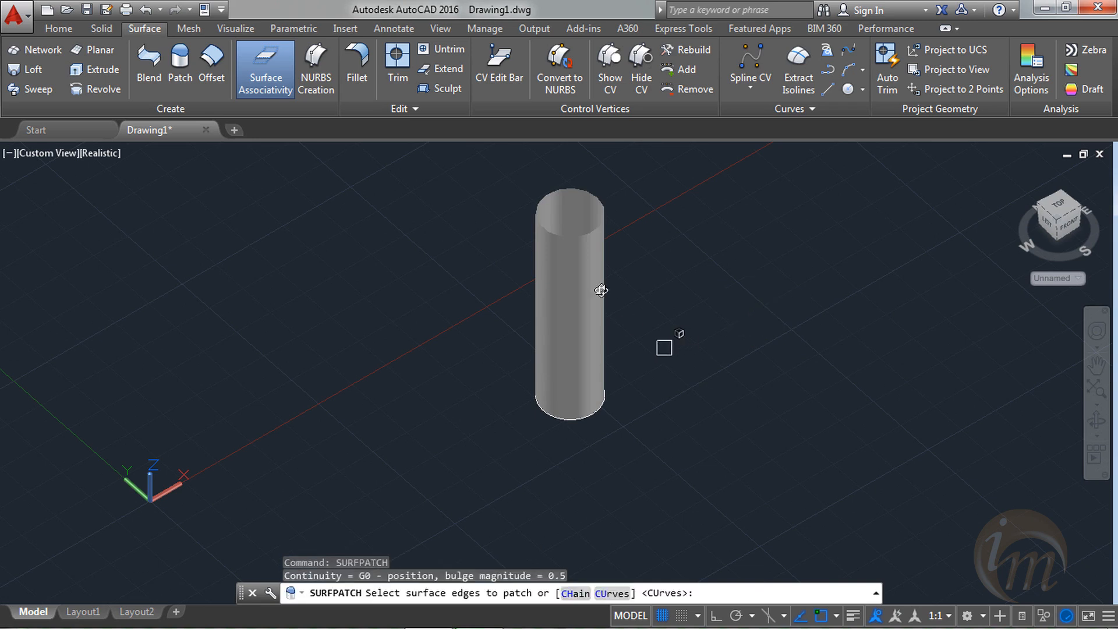
left_click(567, 239)
key("Return")
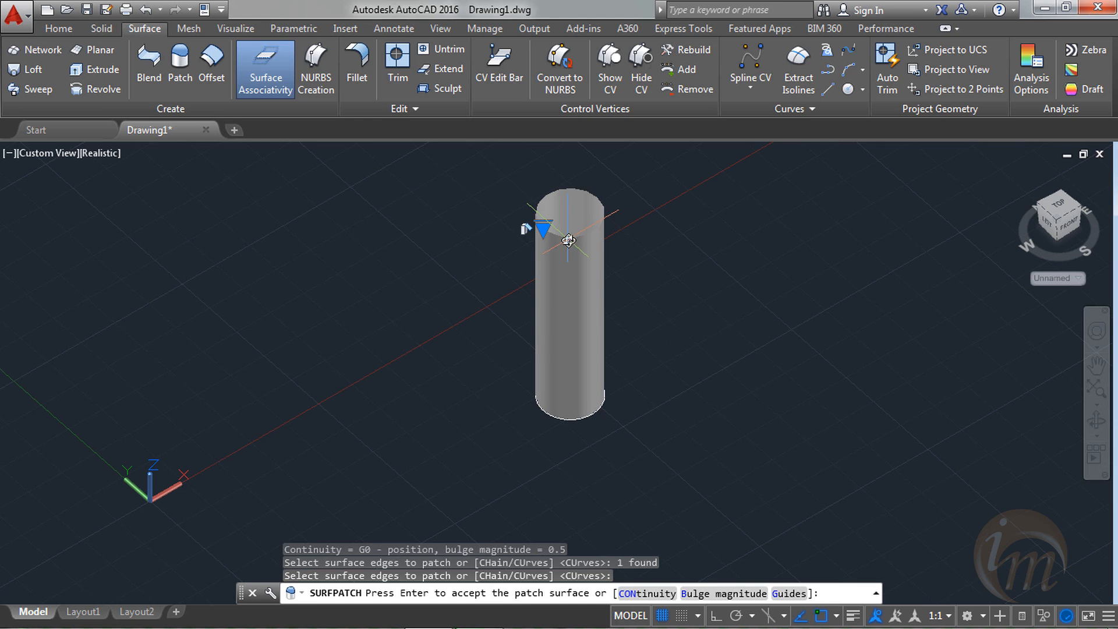
type("con")
key("Return")
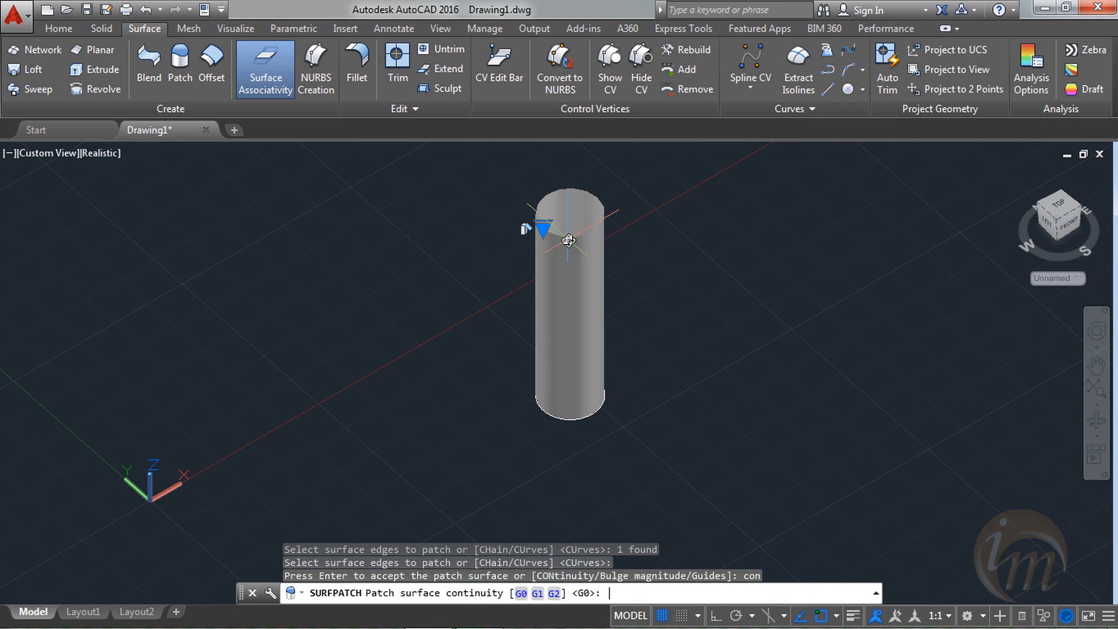
type("g1")
key("Return")
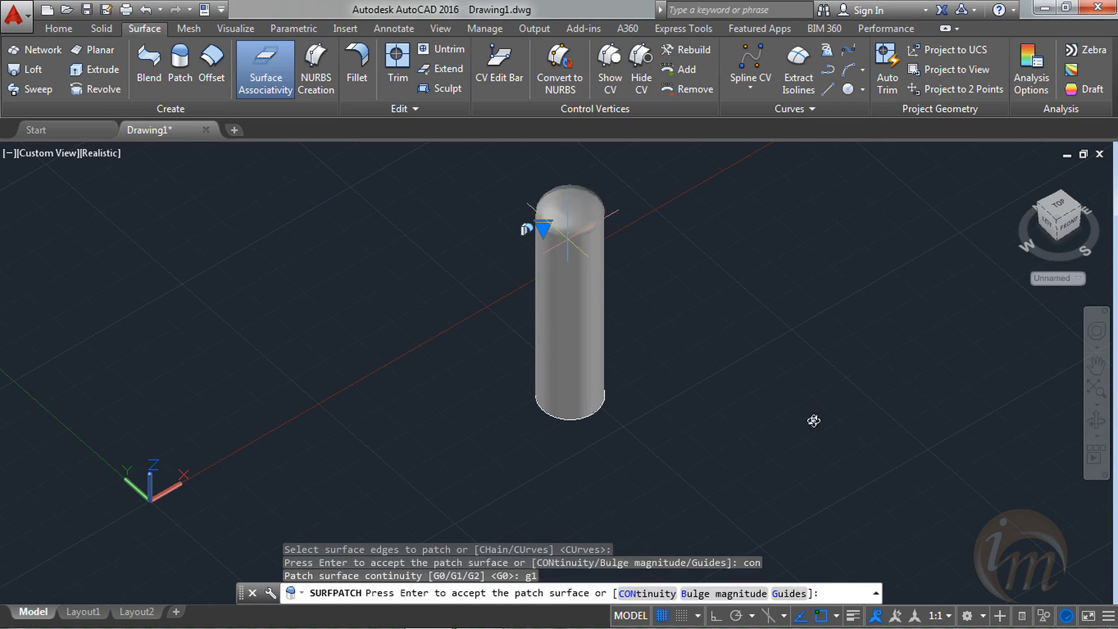
- Try bulge magnitudes of 3 and 2 on the top patch preview
left_click(755, 598)
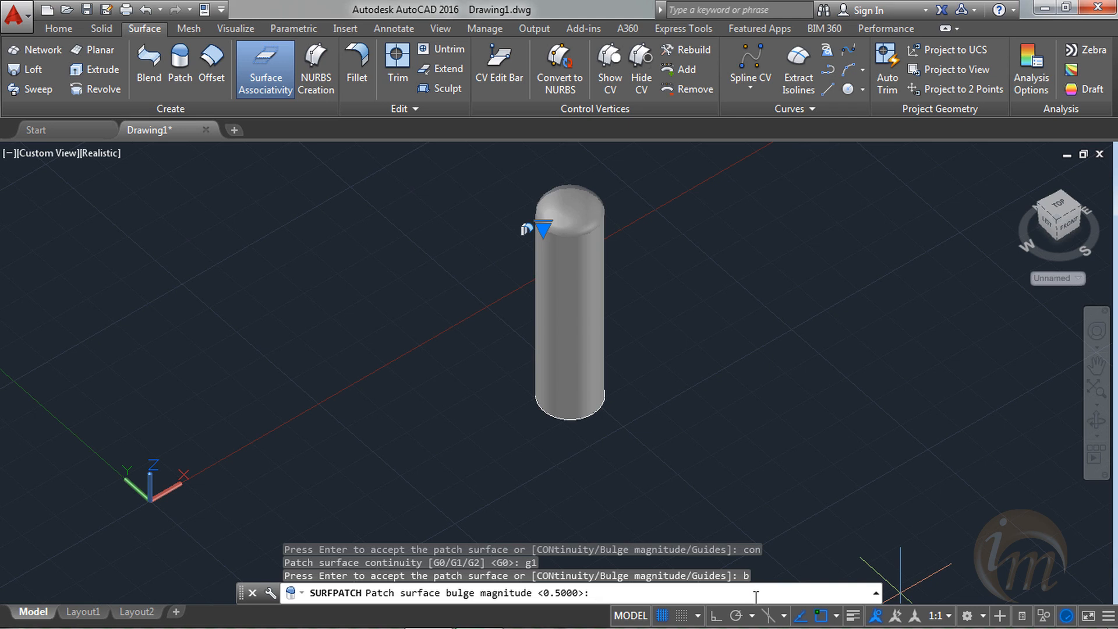
type("3")
key("Return")
middle_click_drag(602, 433, 608, 546)
scroll(621, 448, "down", 2)
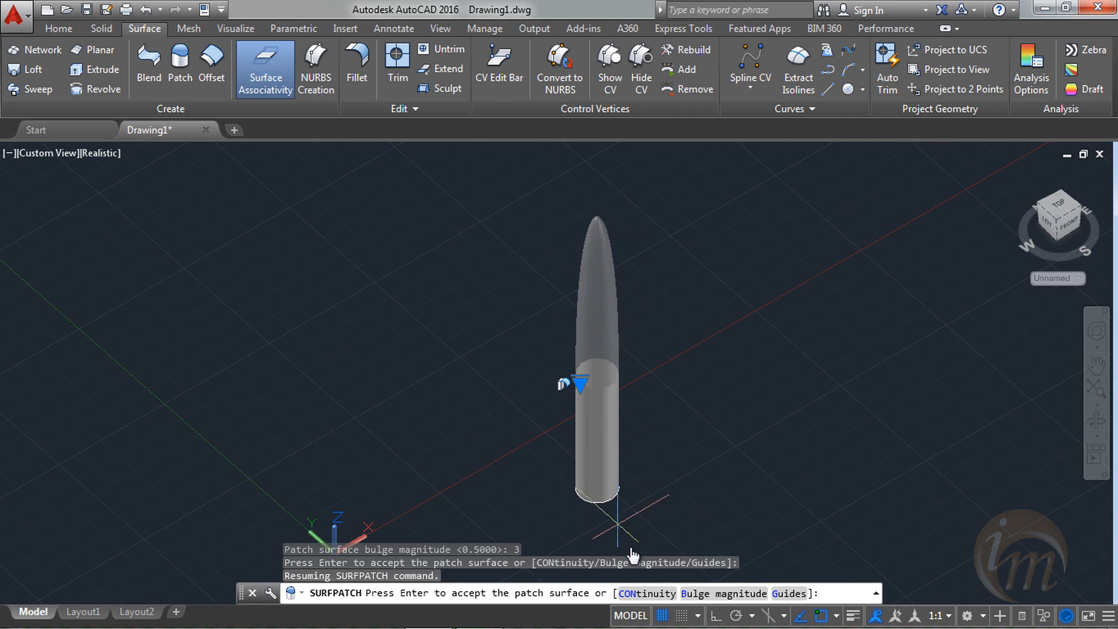
left_click(691, 591)
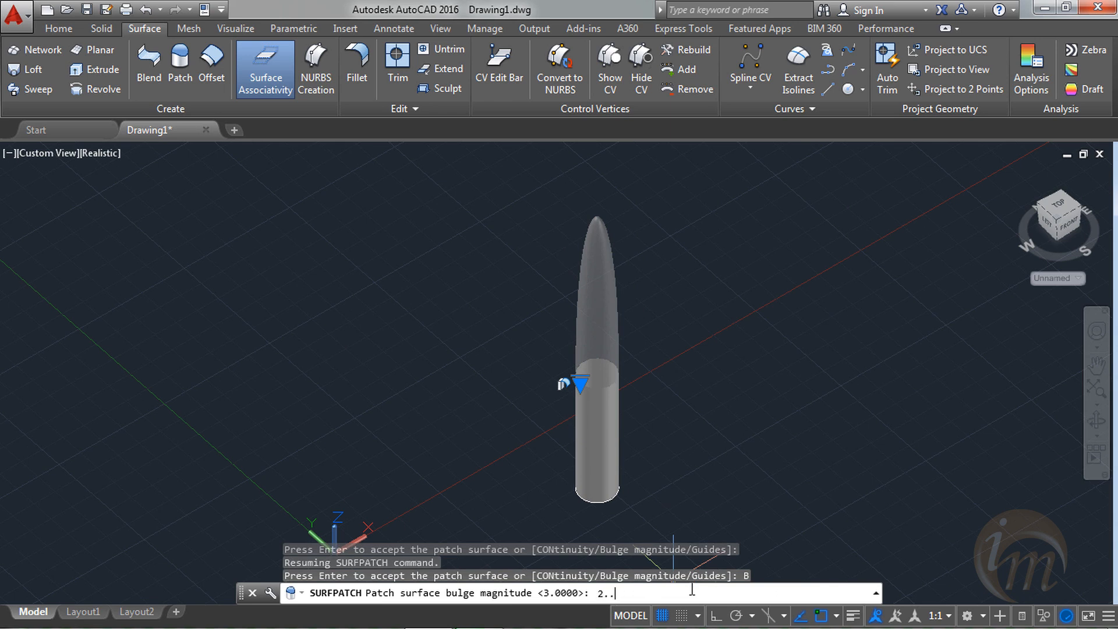
key("Return")
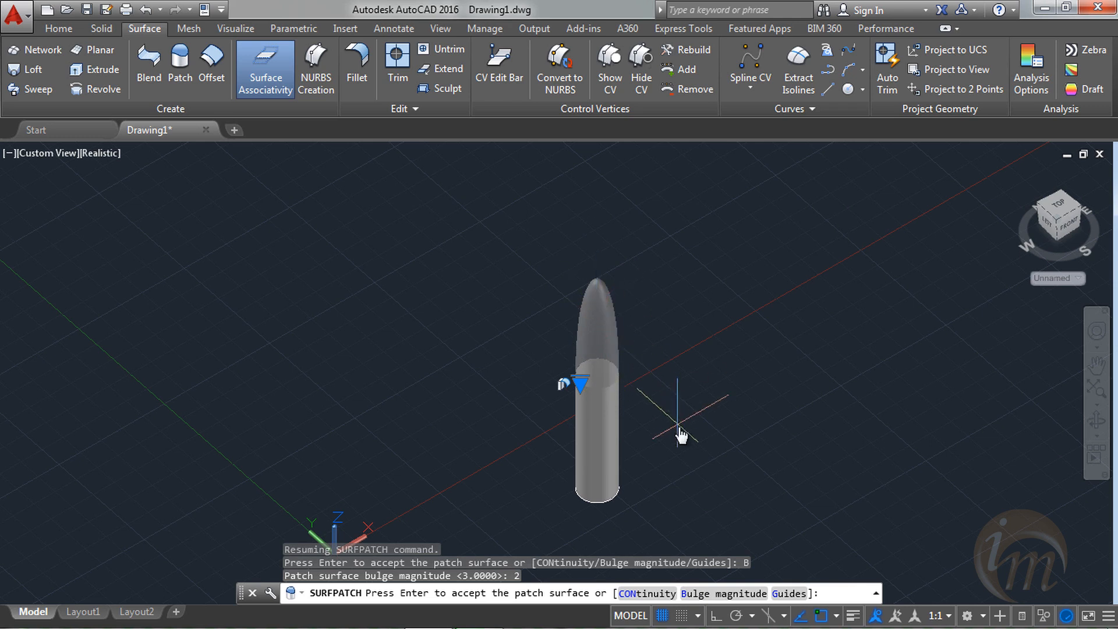
- Switch the patch preview's continuity to G2 and try bulge magnitudes of 1.5 and 0
left_click(580, 383)
left_click(636, 433)
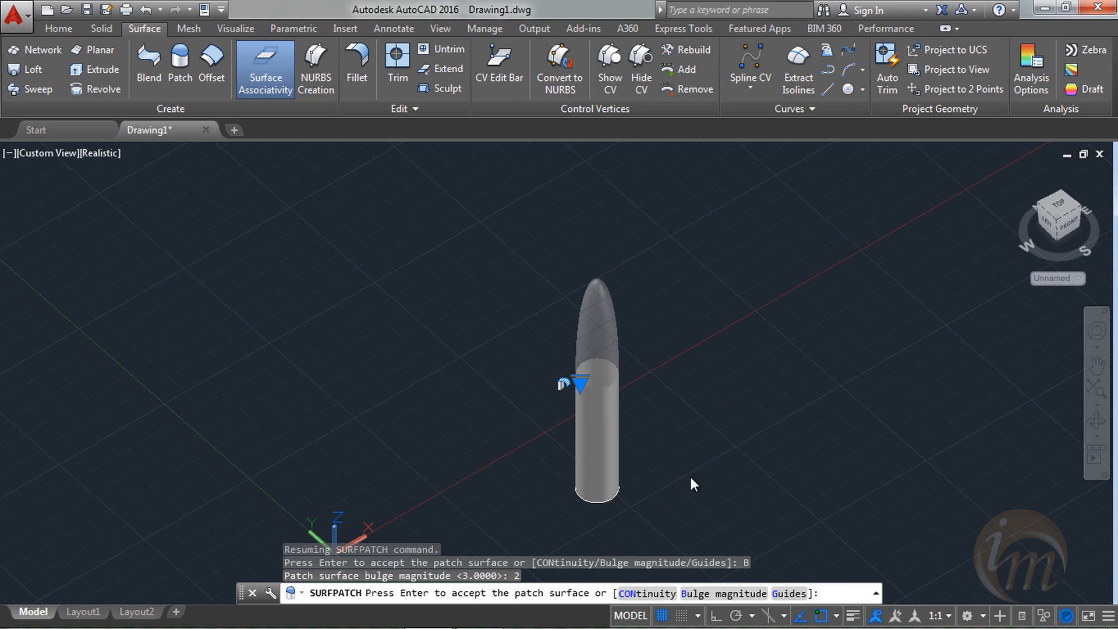
left_click(715, 593)
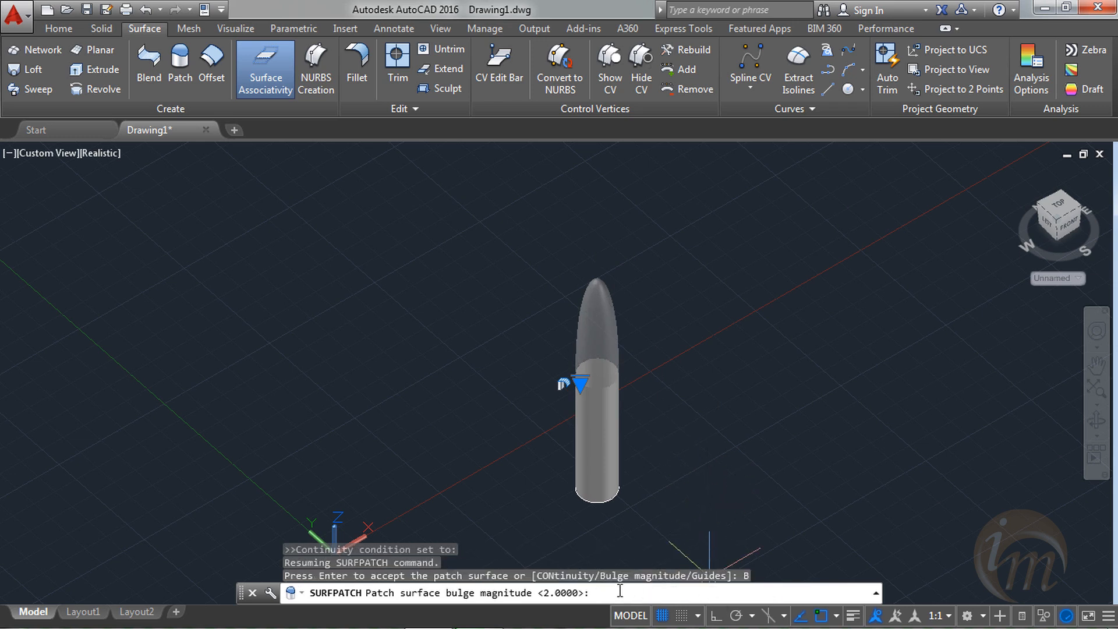
type("1.5")
key("Return")
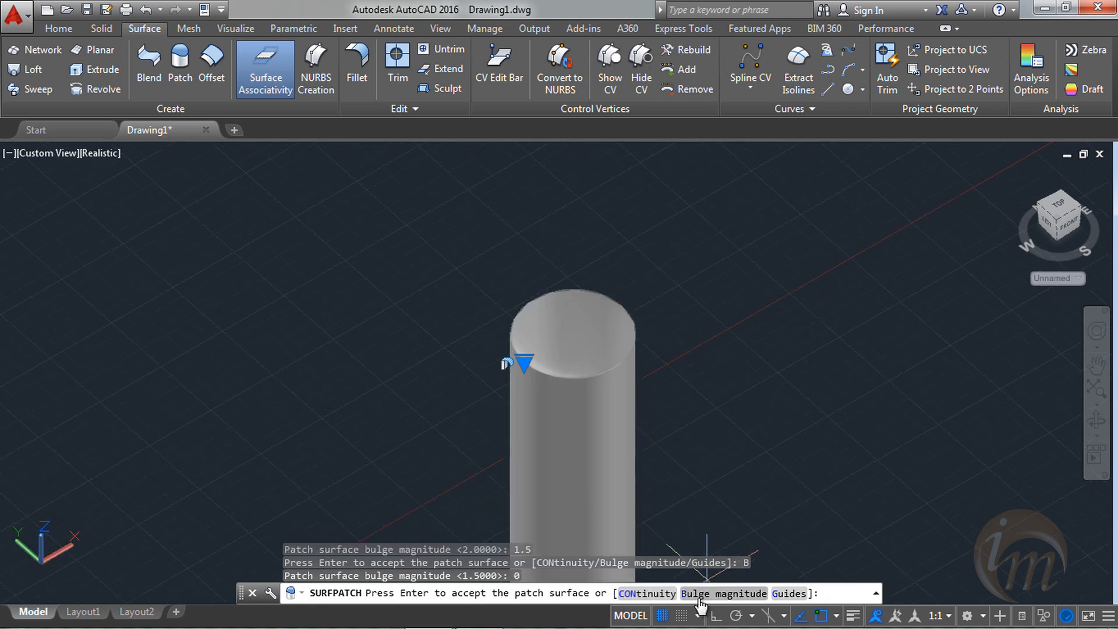
left_click(699, 596)
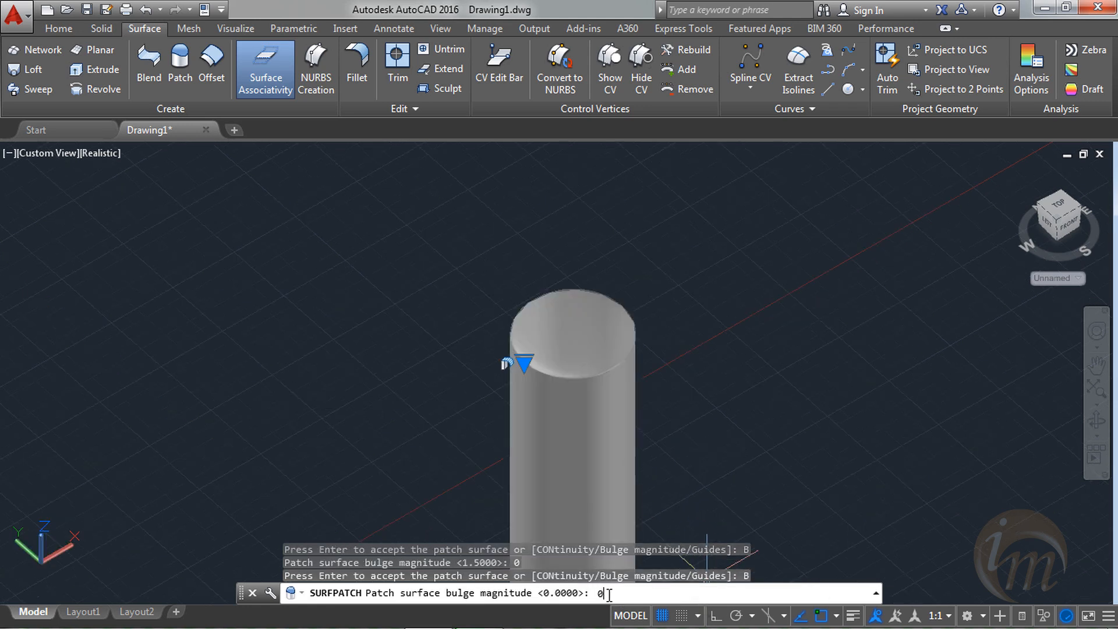
key("Return")
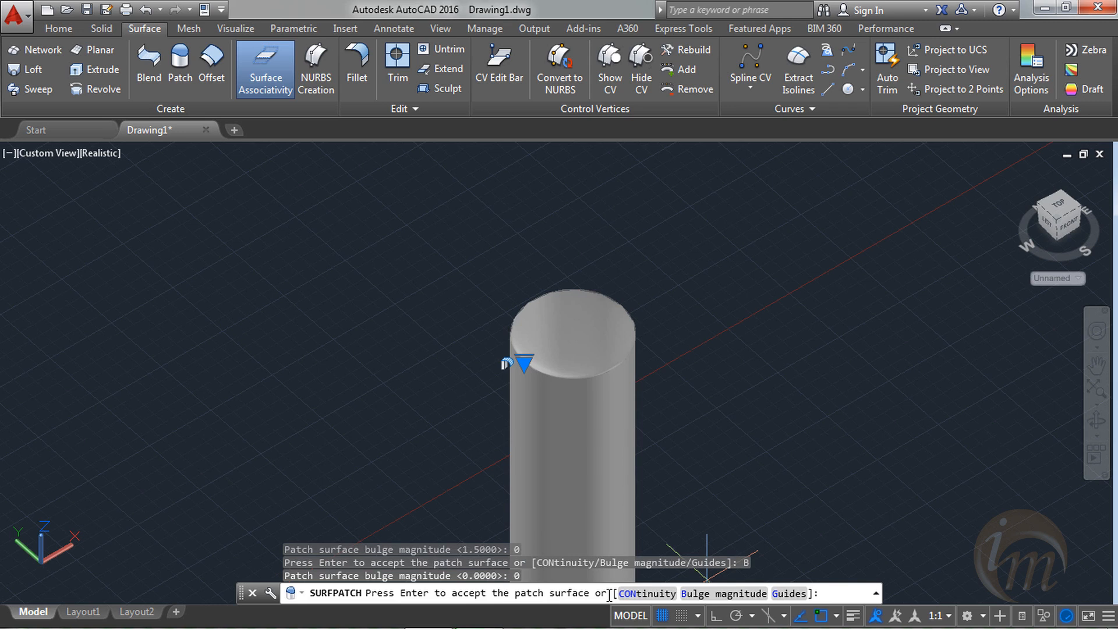
- Set the top patch's continuity to G1 and its bulge magnitude to 2, and accept the patch
left_click(643, 593)
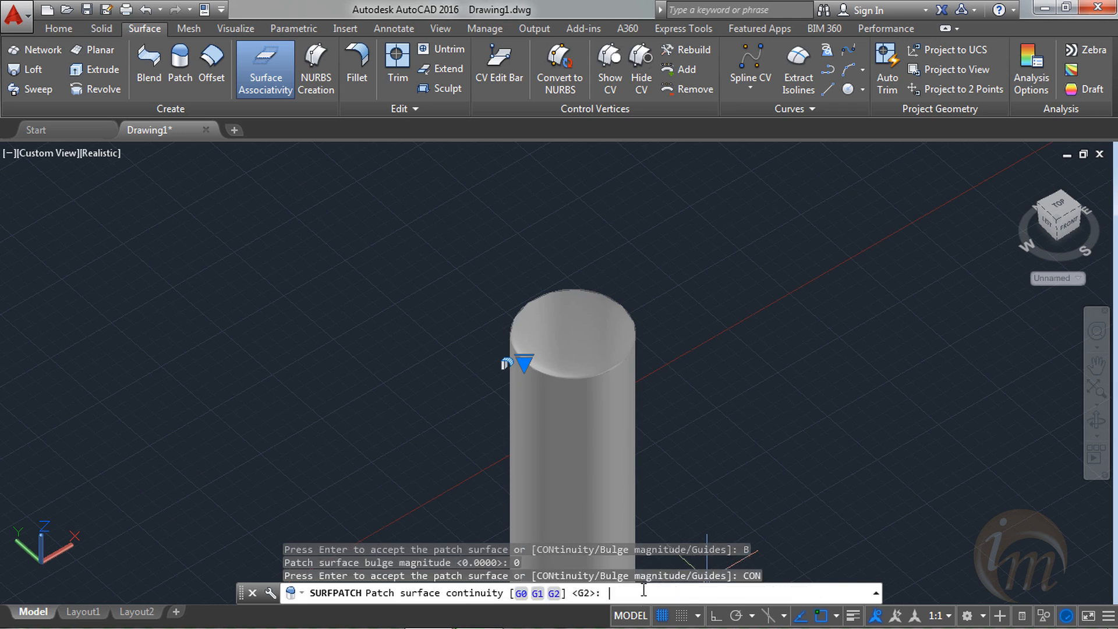
left_click(541, 594)
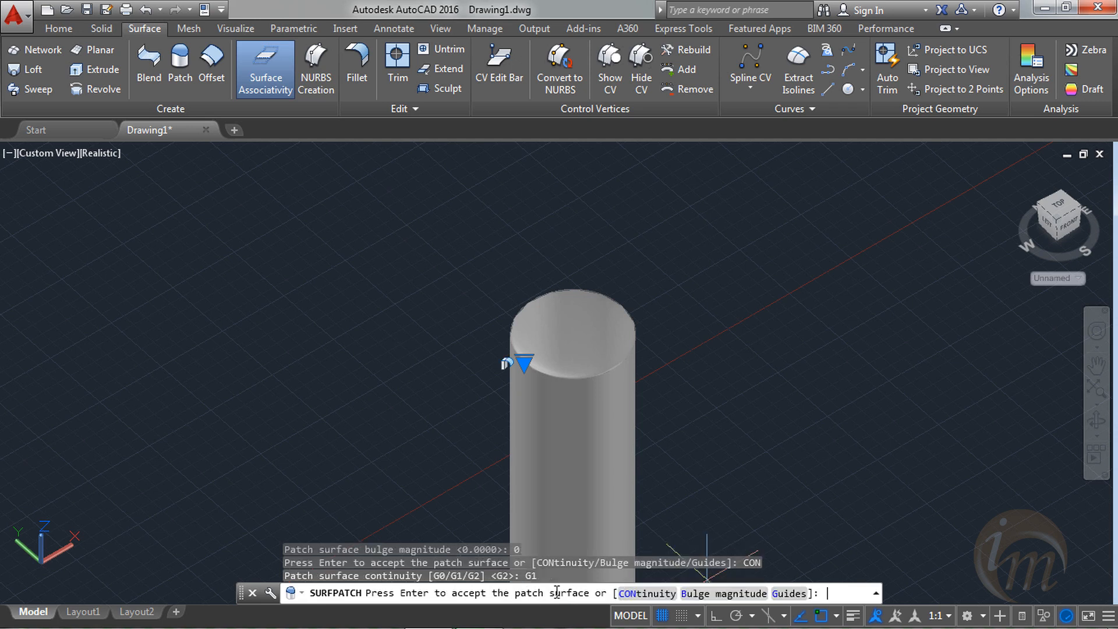
left_click(687, 593)
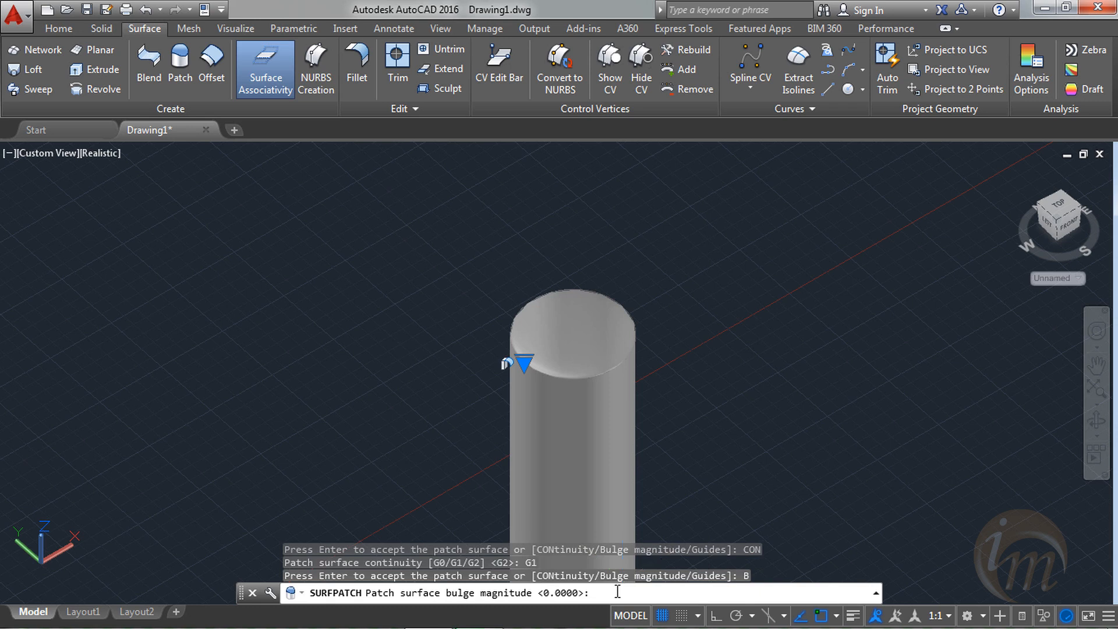
type("2")
key("Return")
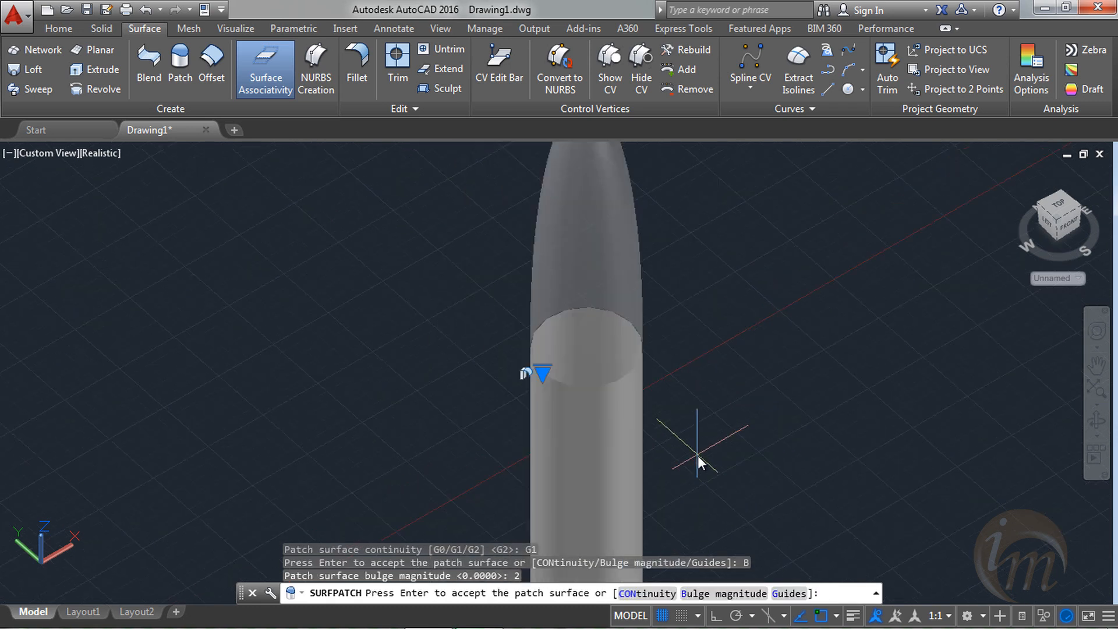
scroll(697, 455, "down", 3)
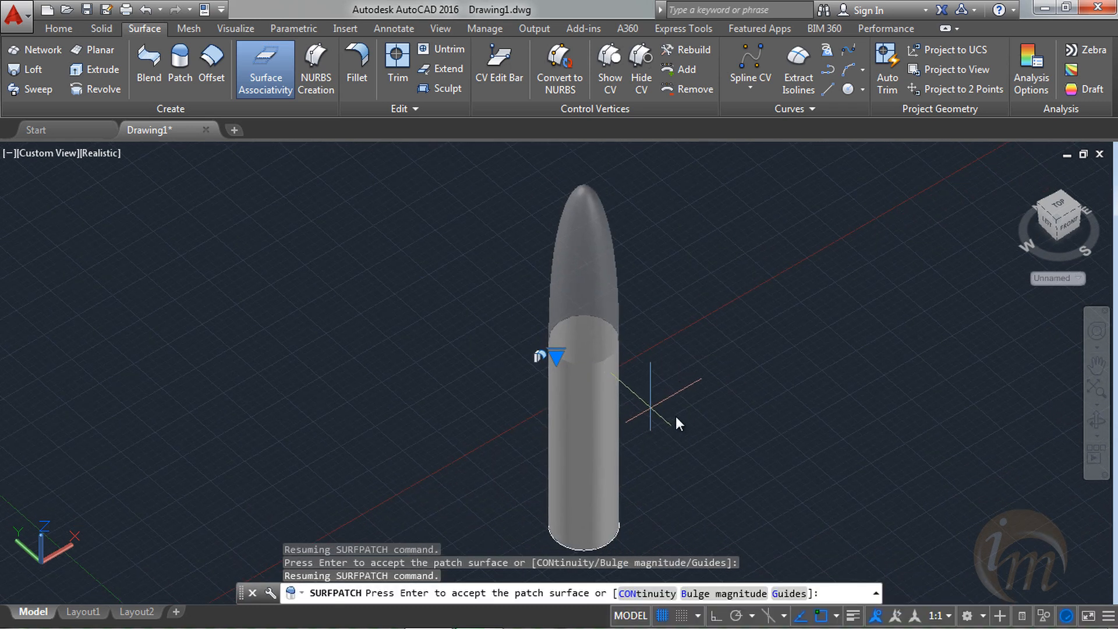
key("Return")
middle_click_drag(675, 445, 683, 409, "shift")
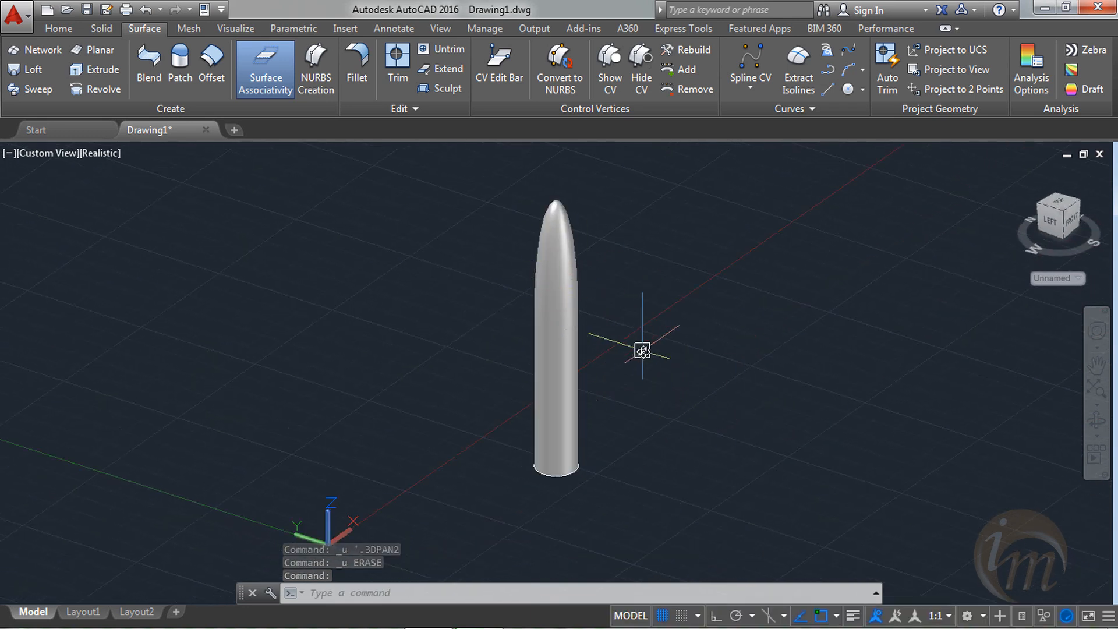
- Save the drawing as paTCH in the acad3d folder on drive D and close it
key("ctrl+s")
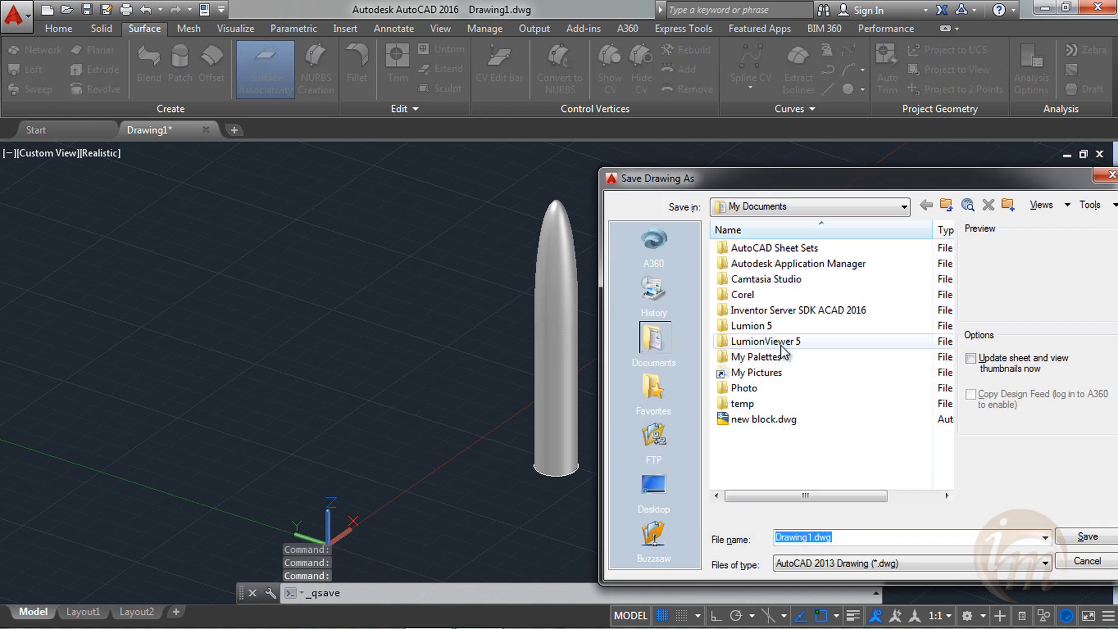
left_click(754, 208)
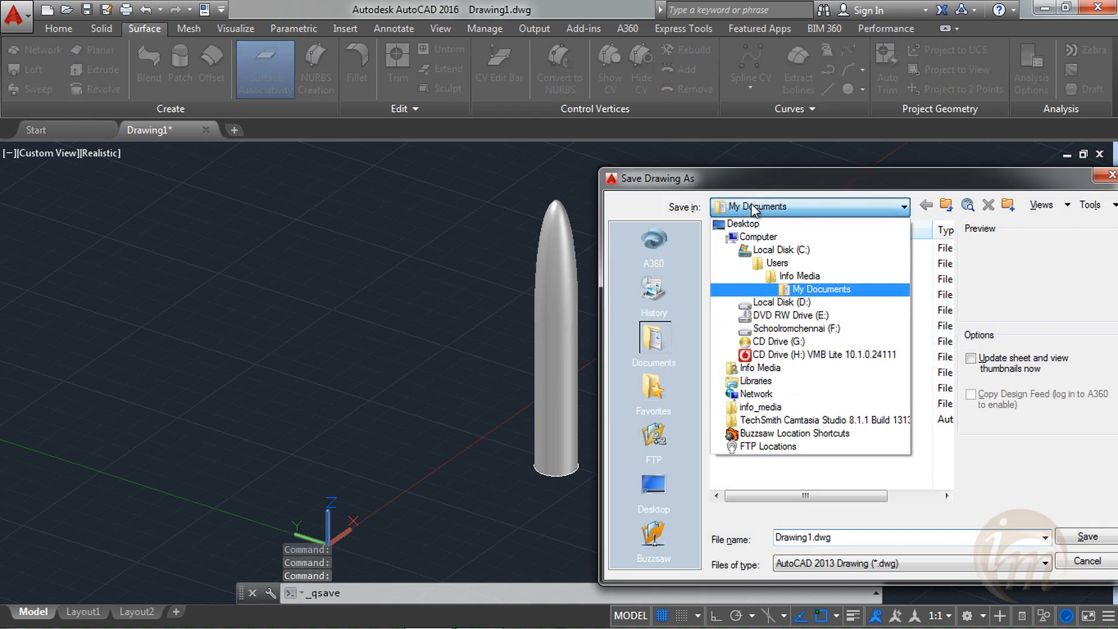
left_click(812, 303)
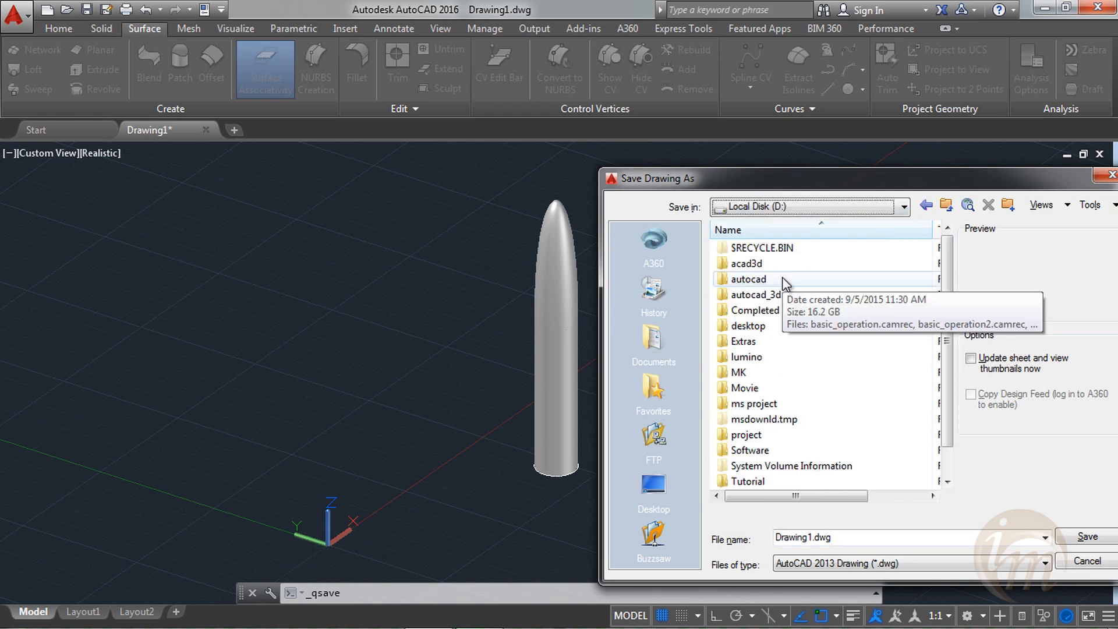
double_click(747, 263)
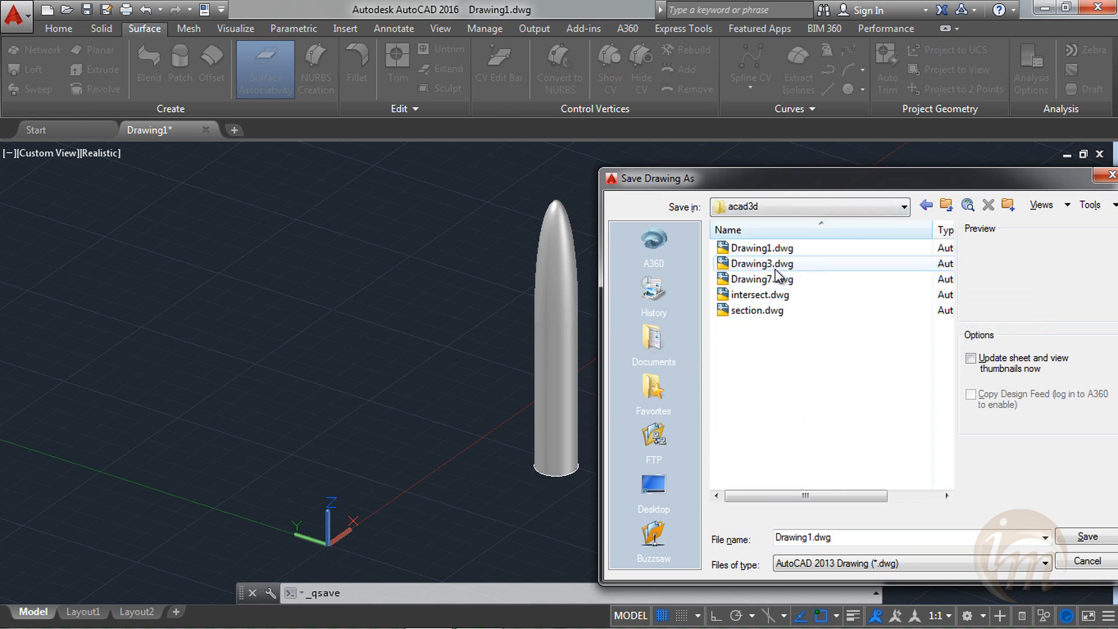
double_click(846, 537)
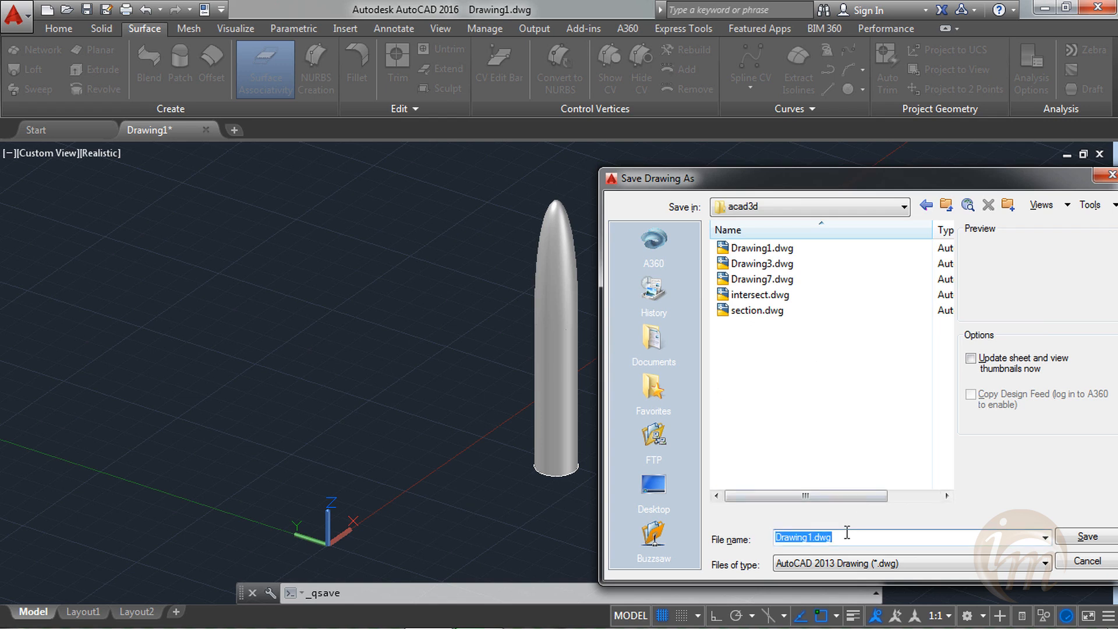
type("paTCH")
key("Return")
left_click(198, 130)
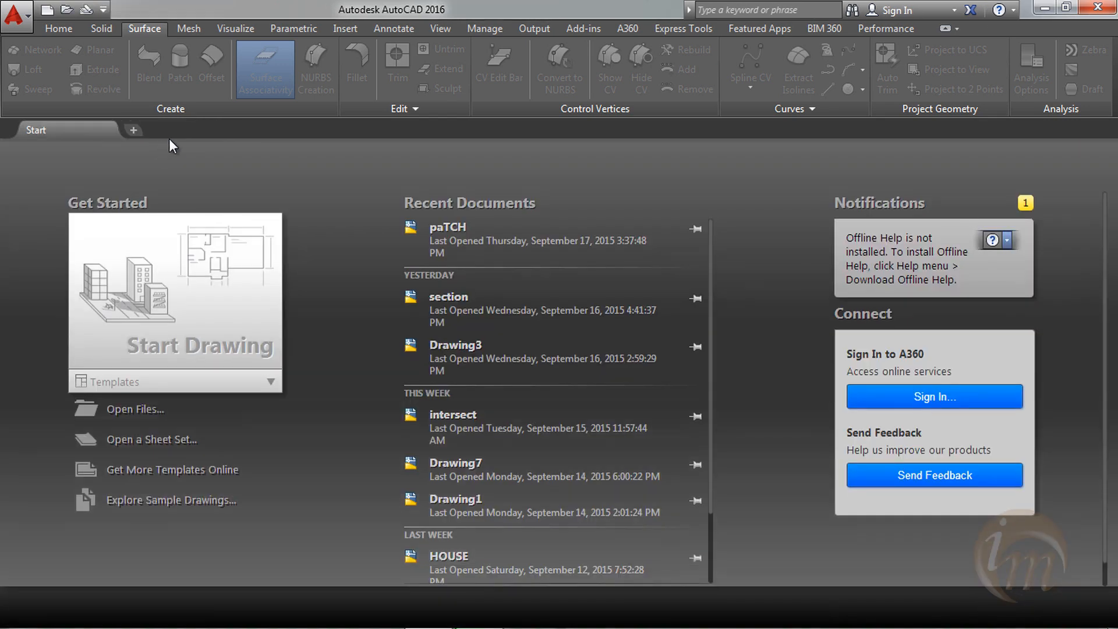
- Create a new drawing and draw a rectangle on the ground plane starting from a point on the X axis
left_click(166, 288)
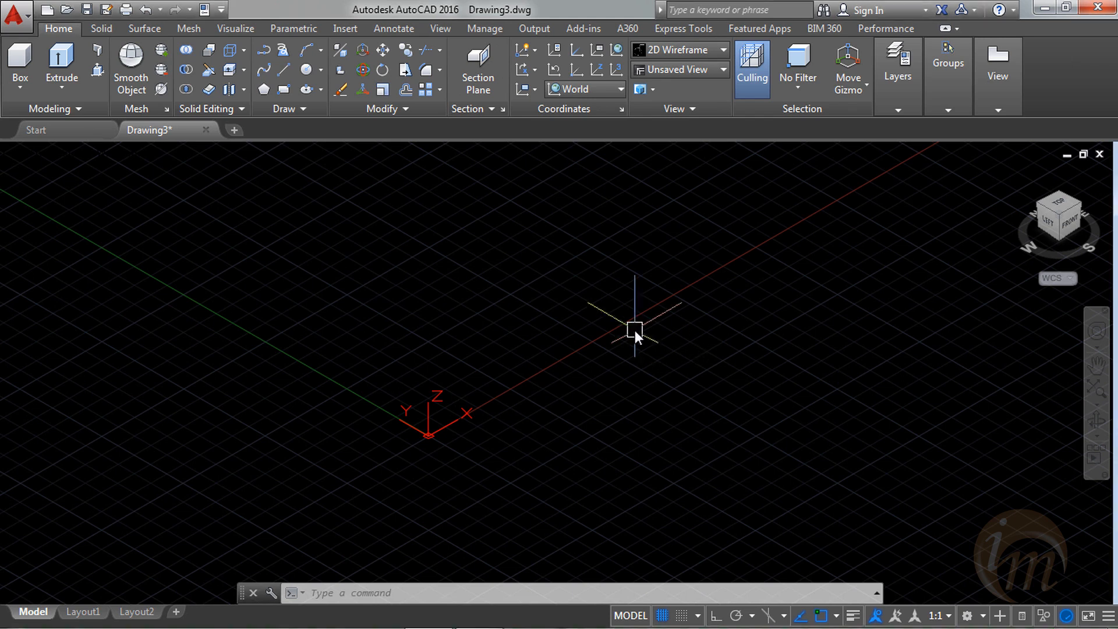
left_click(285, 94)
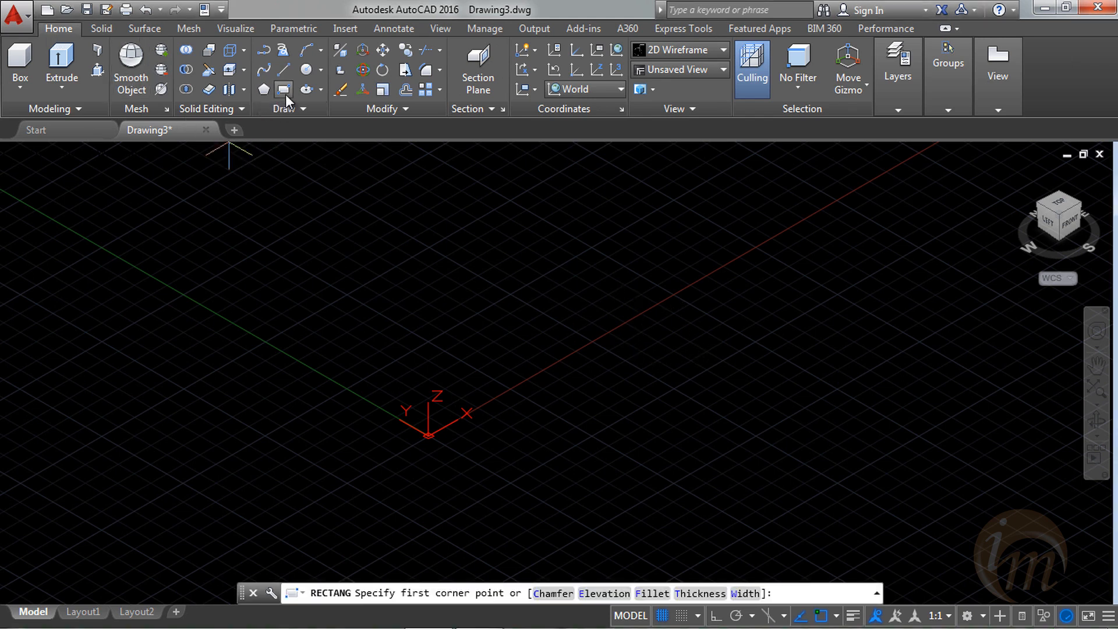
left_click(521, 383)
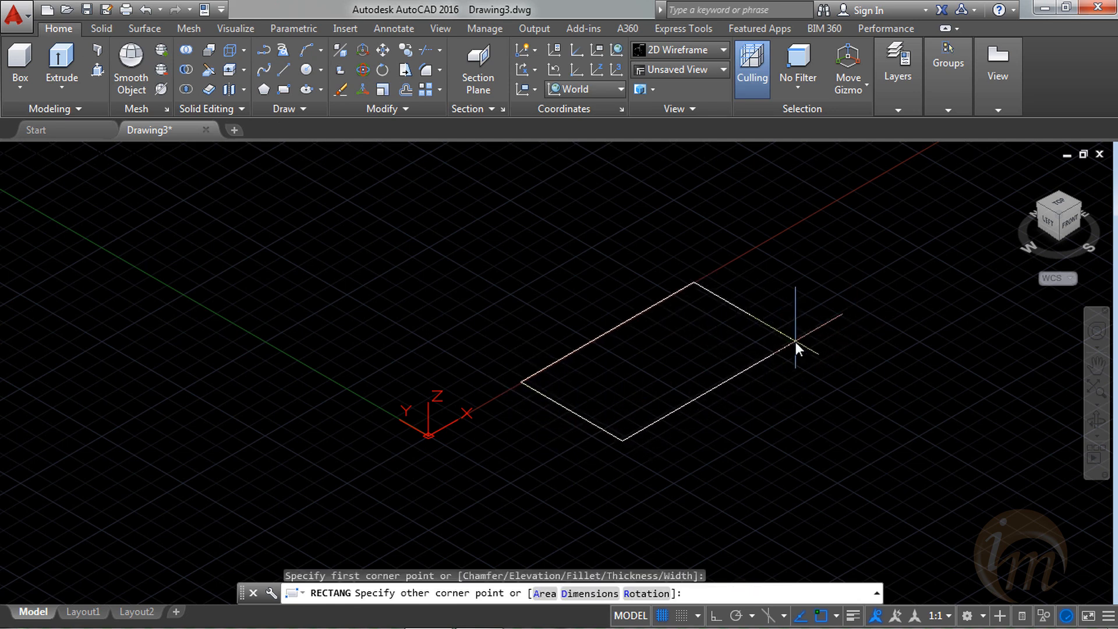
left_click(796, 341)
middle_click_drag(678, 400, 652, 436)
- Draw a circle centred on the rectangle's corner diagonally opposite its starting corner, overlapping its two adjacent sides
type("c")
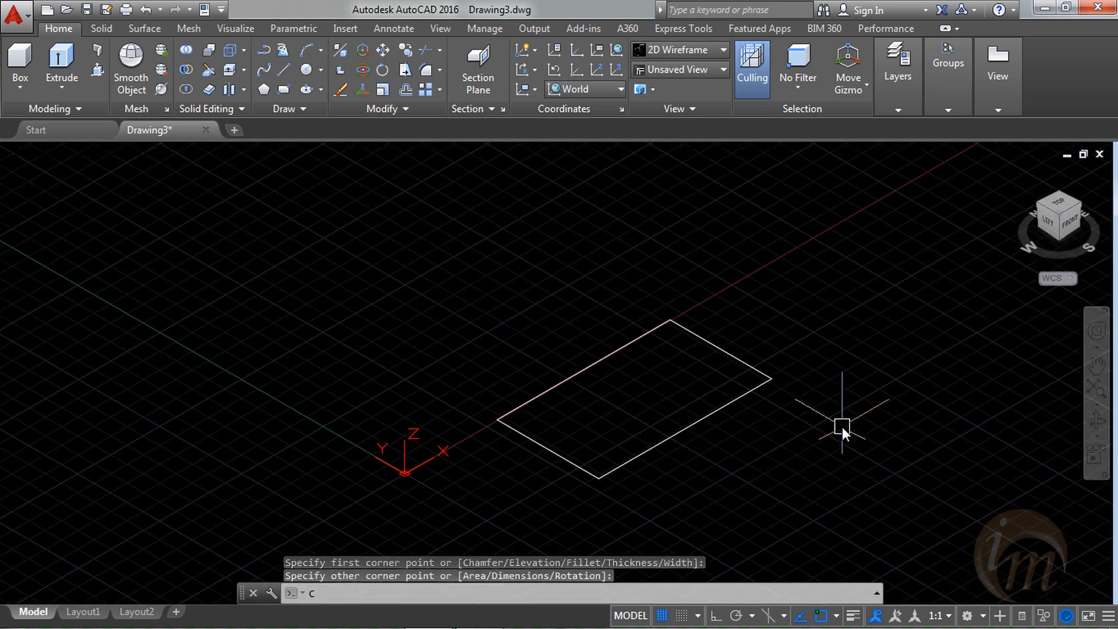
key("Return")
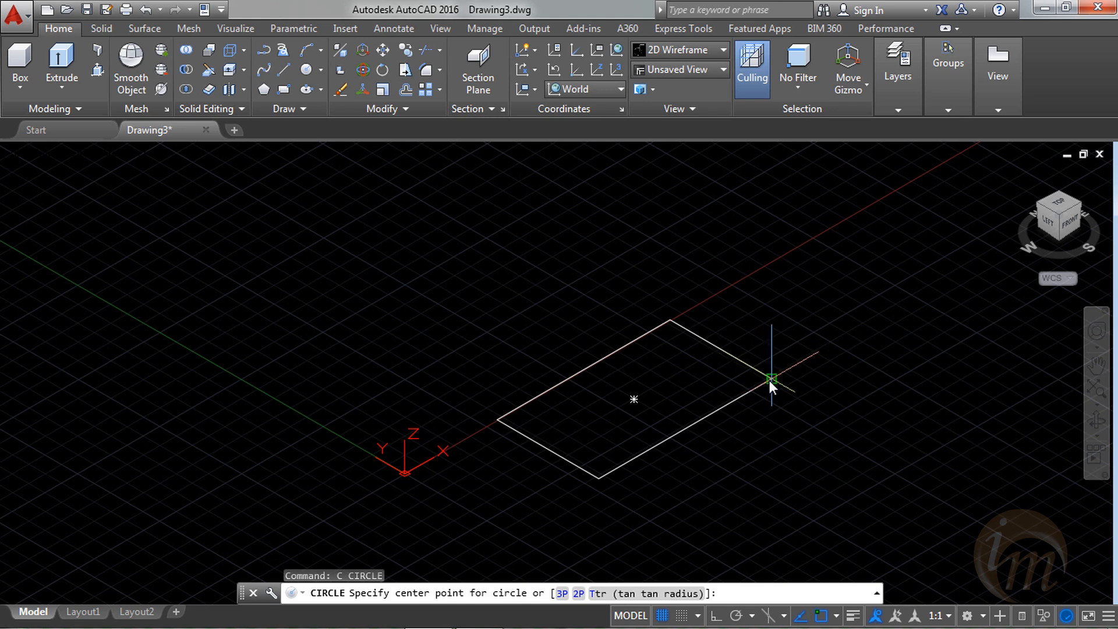
left_click(771, 379)
left_click(770, 417)
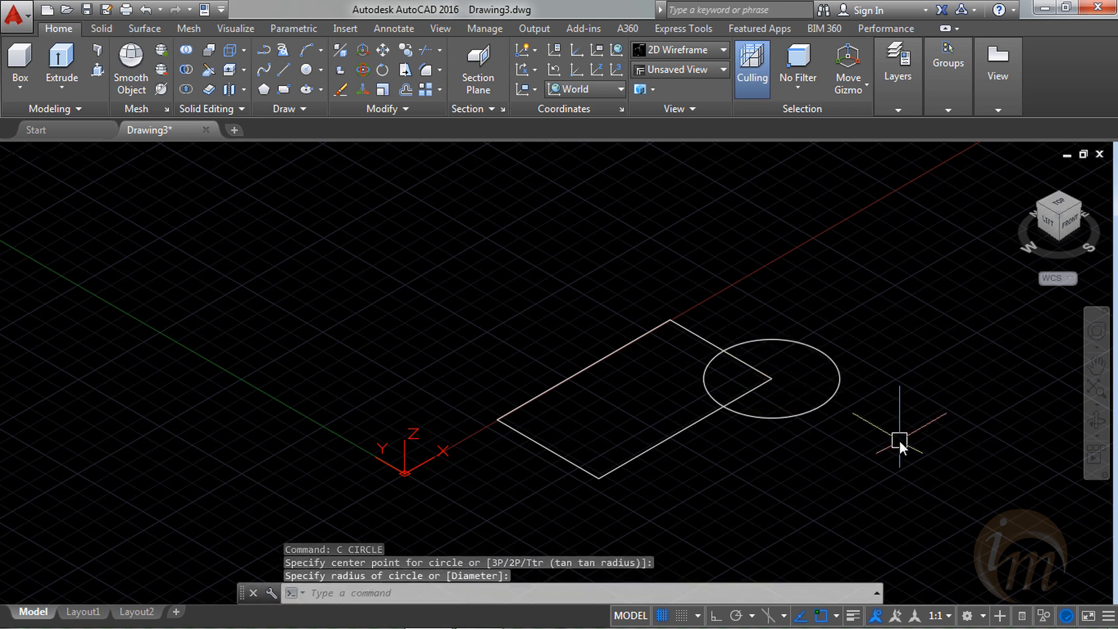
- Trim away the circle's outer portion and the rectangle corner inside it to form a concave arc notch in the profile
type("tr")
key("Return")
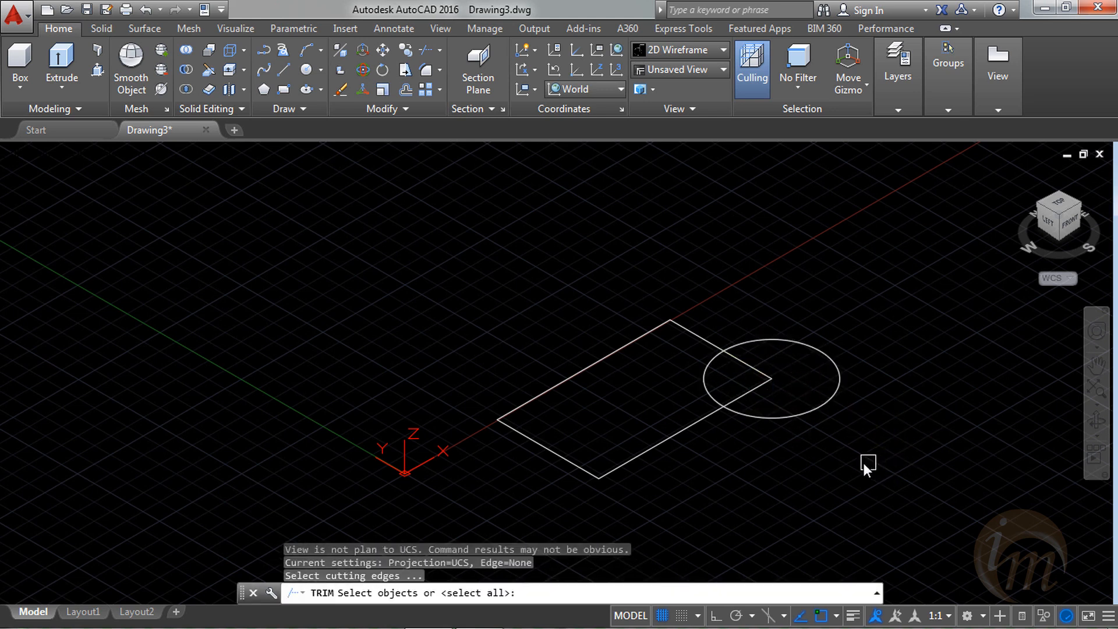
key("Return")
left_click(862, 463)
left_click(767, 343)
middle_click_drag(764, 377, 792, 414)
key("Escape")
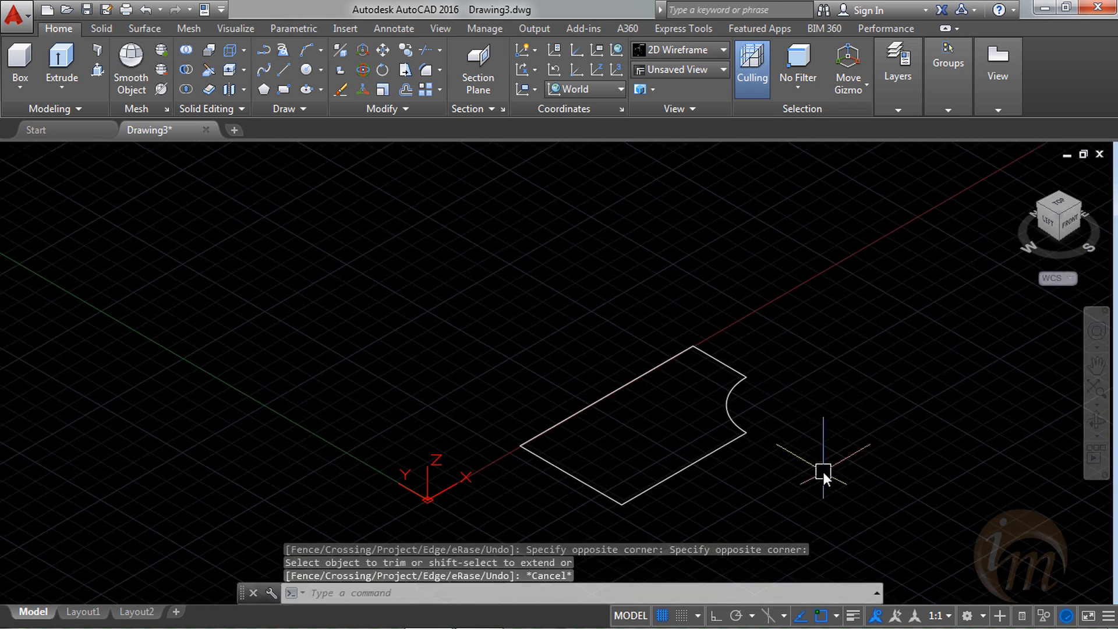
- Copy the whole notched profile 4 units straight up along Z, using its front corner as the base point
left_click(823, 470)
left_click(696, 376)
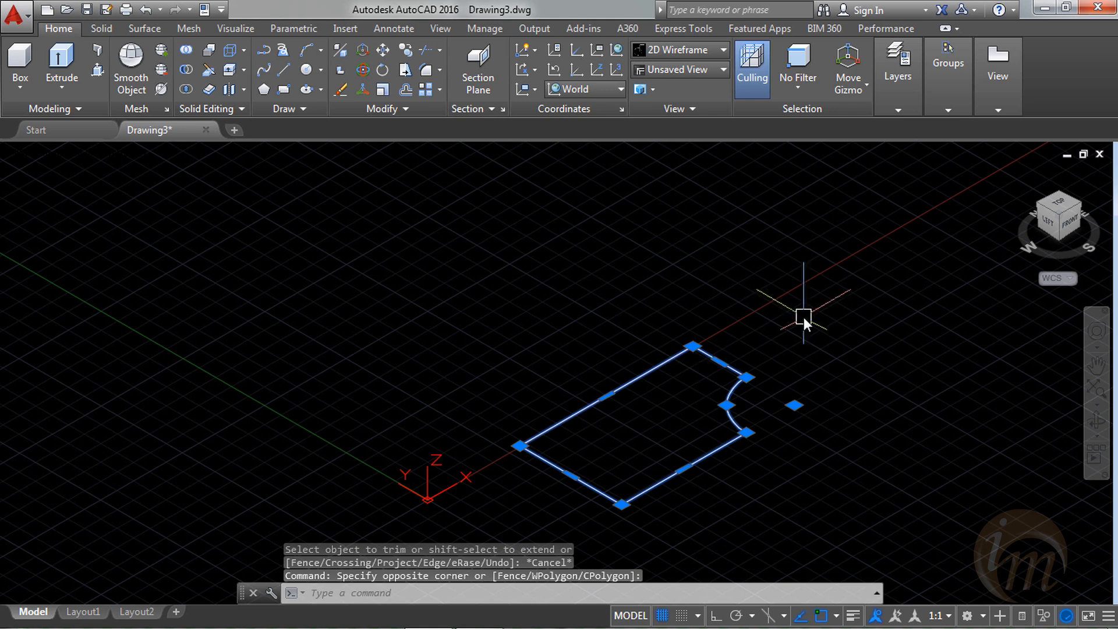
type("co")
key("Return")
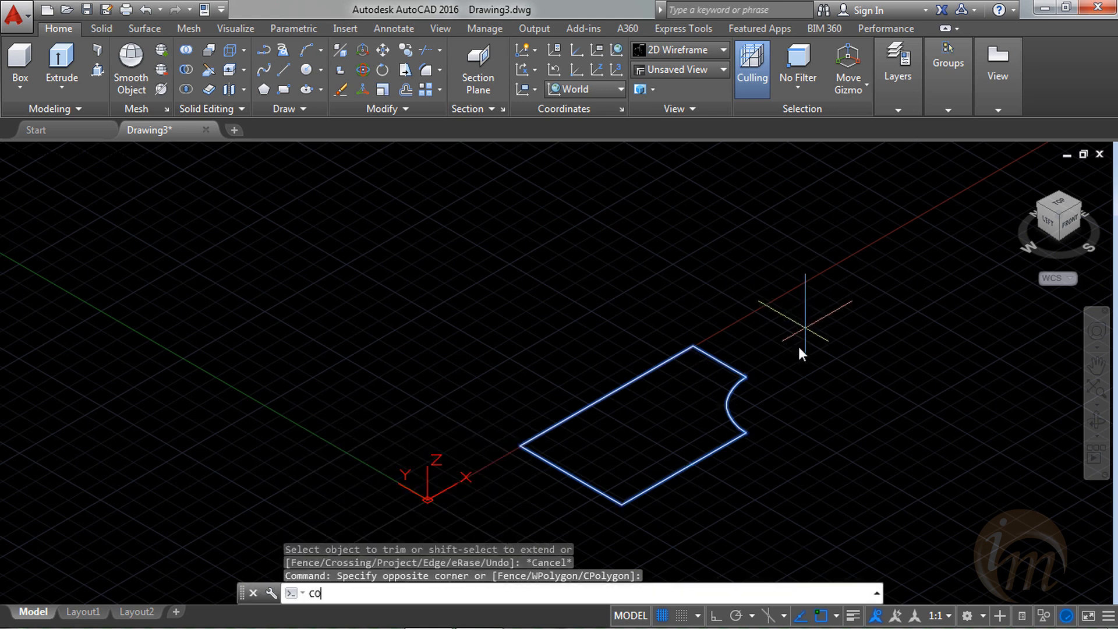
left_click(620, 508)
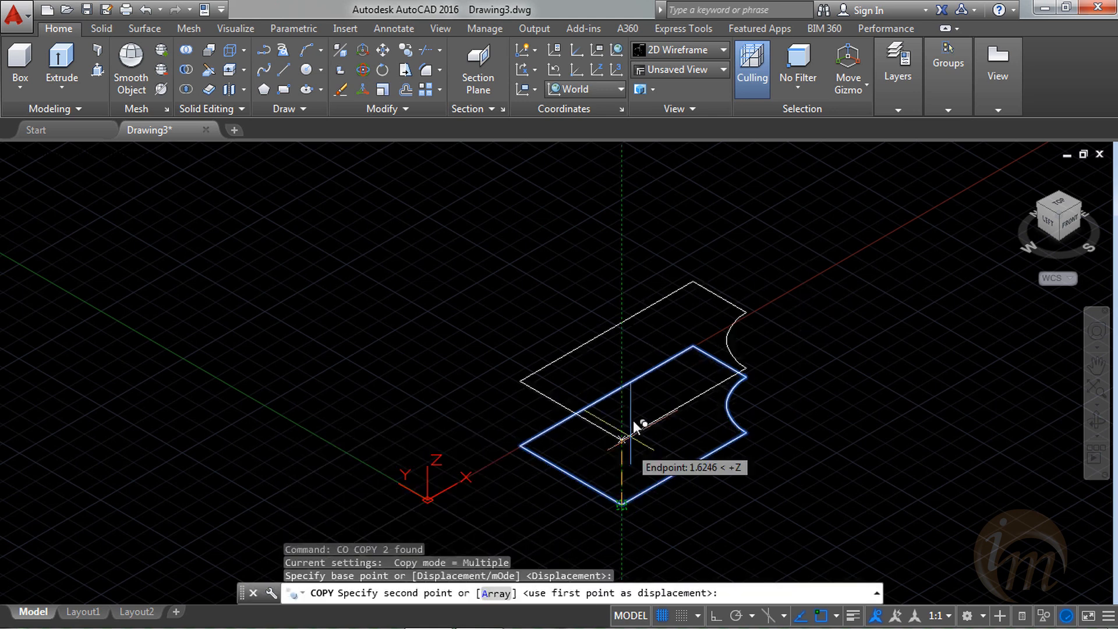
key("F8")
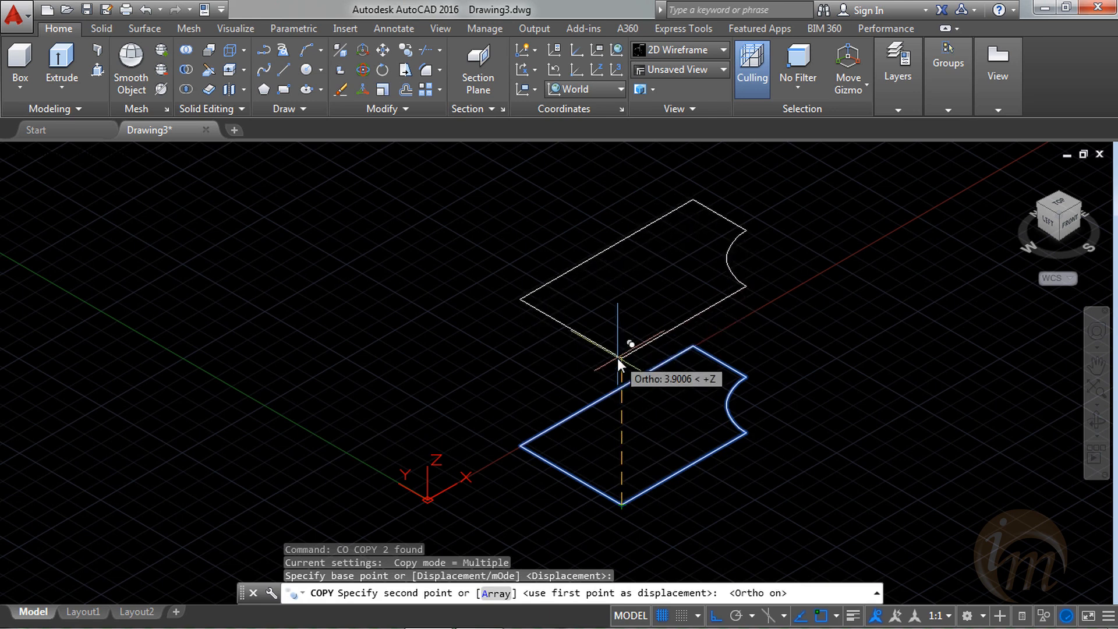
type("4")
key("Return")
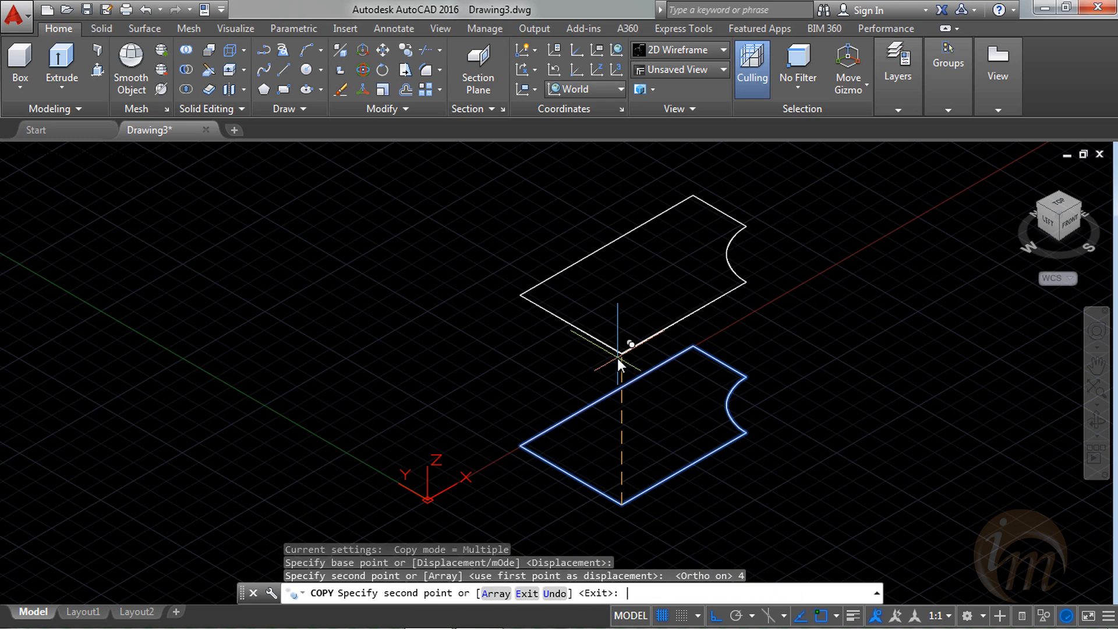
key("Escape")
- Convert the lower notched profile and its upper copy into two separate regions
middle_click_drag(702, 401, 684, 437, "shift")
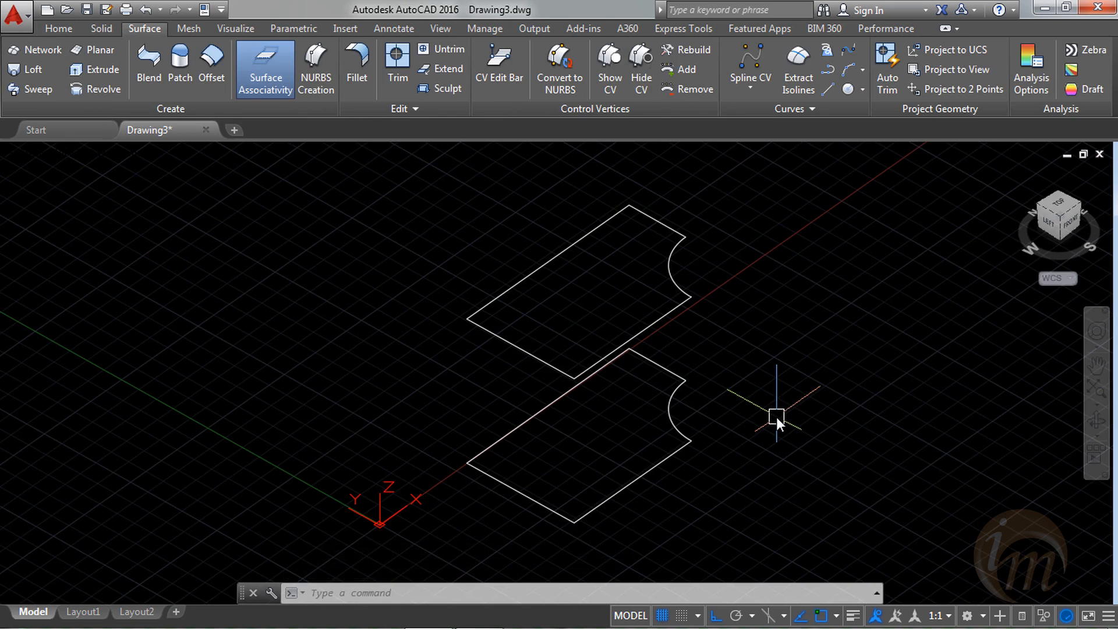
type("REG")
key("Return")
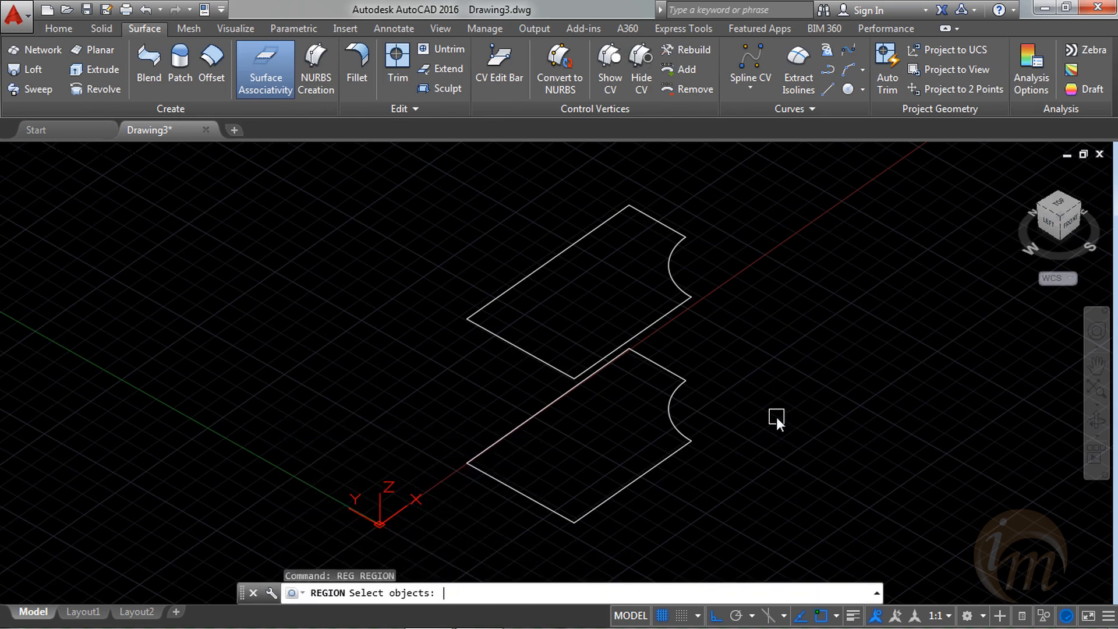
left_click(686, 438)
left_click(671, 455)
key("Return")
key("Return")
left_click(684, 284)
left_click(670, 308)
key("Return")
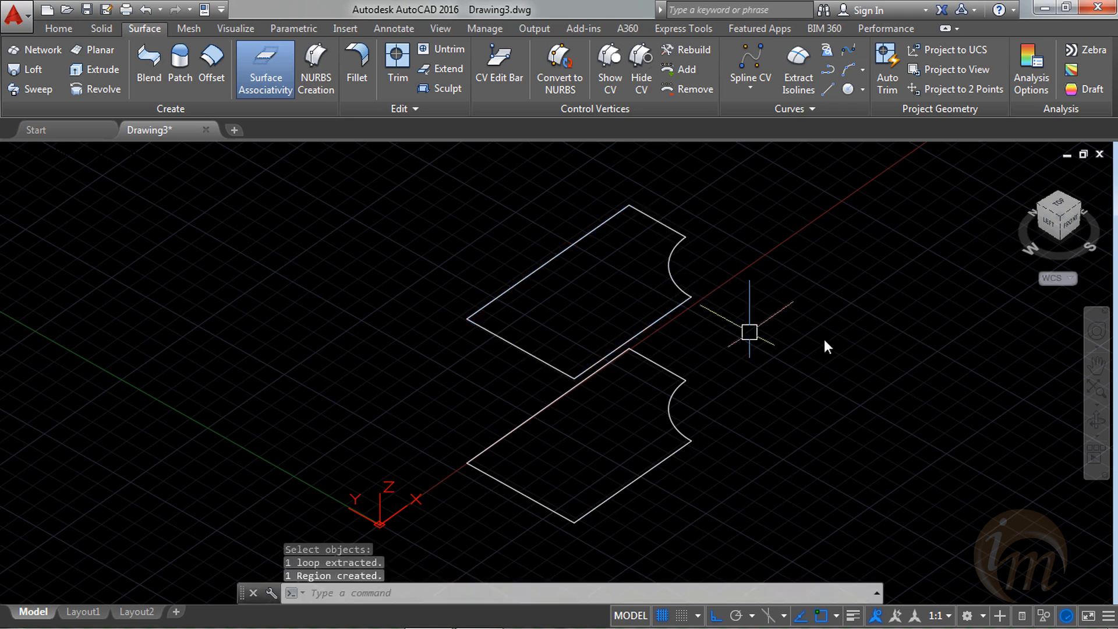
- Set the visual style of the view to Realistic
type("vs")
key("Return")
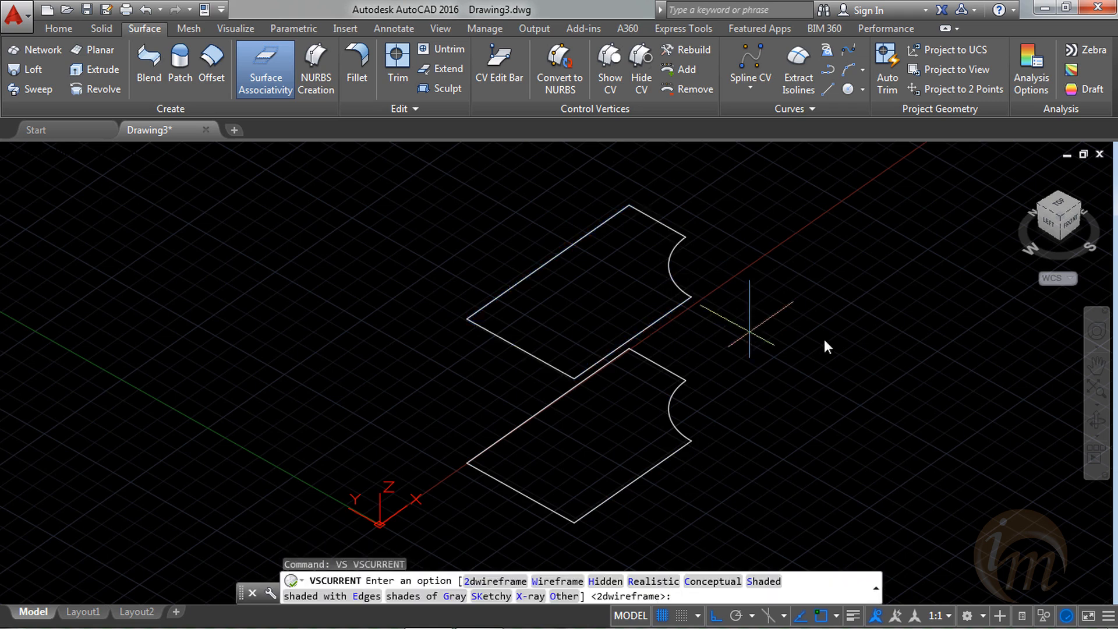
type("r")
key("Return")
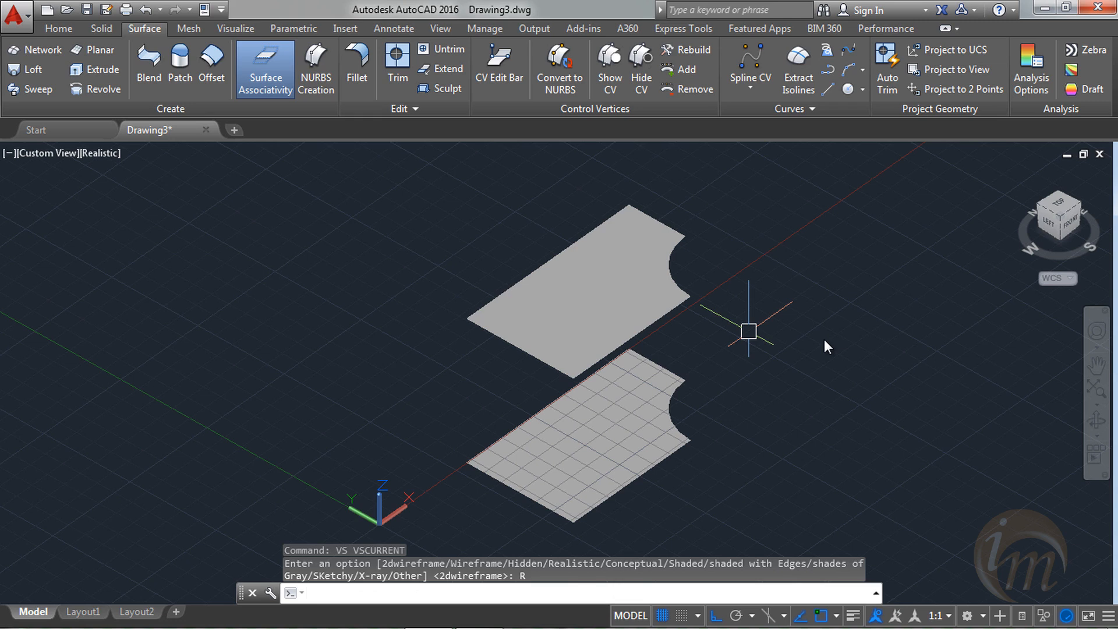
- Start a Blend surface and chain-select the lower region's edge loop as the first edges, with closed-loop chaining set to Yes
middle_click_drag(761, 425, 749, 424, "shift")
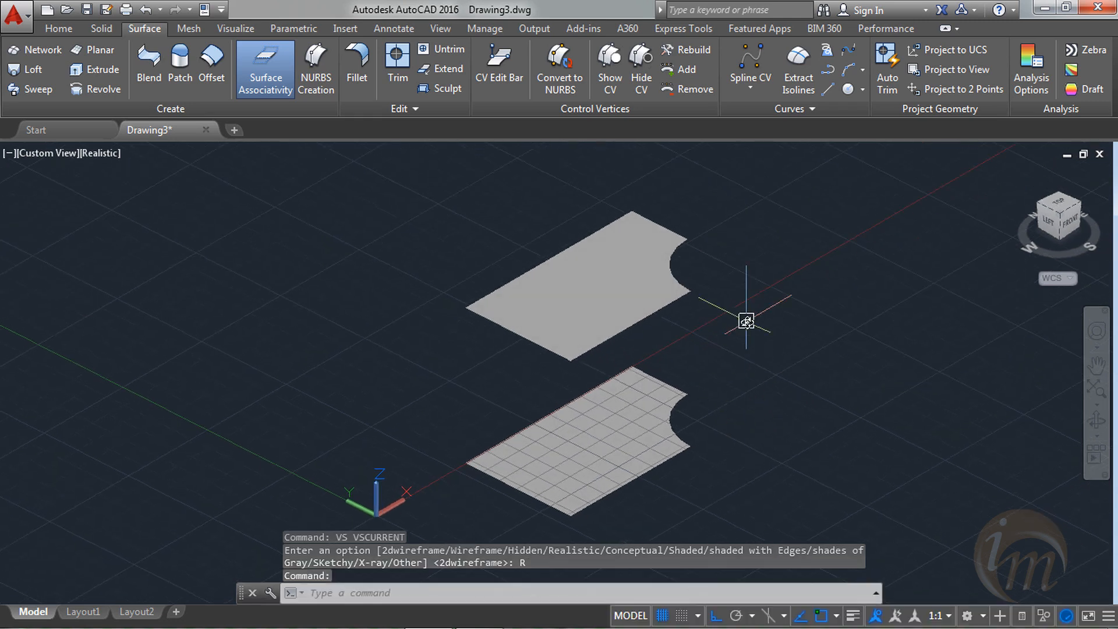
left_click(149, 64)
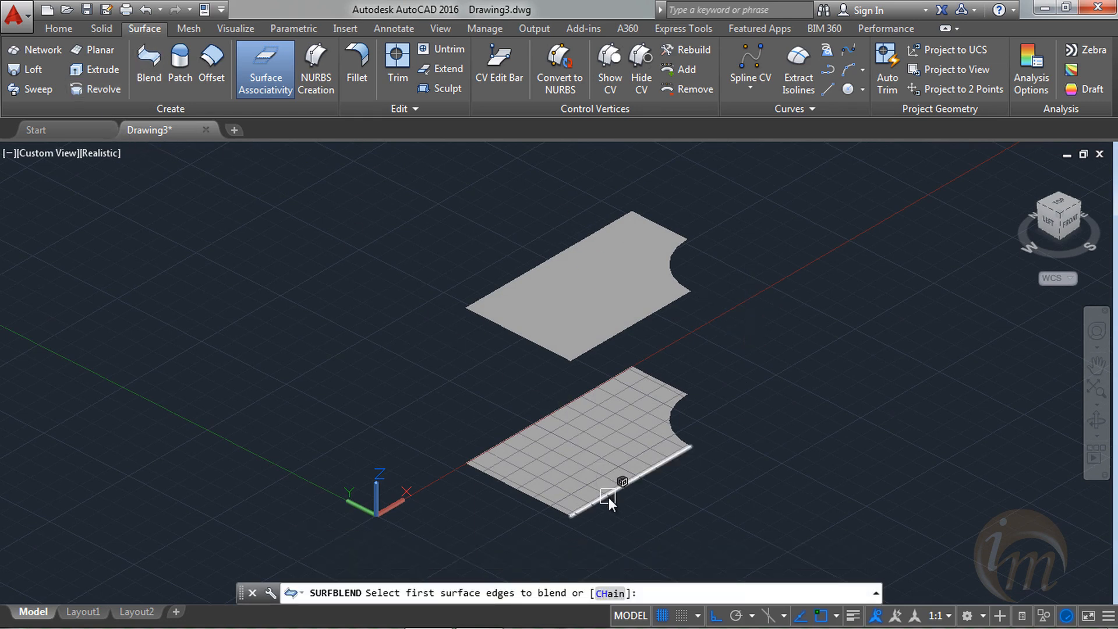
type("CH")
key("Return")
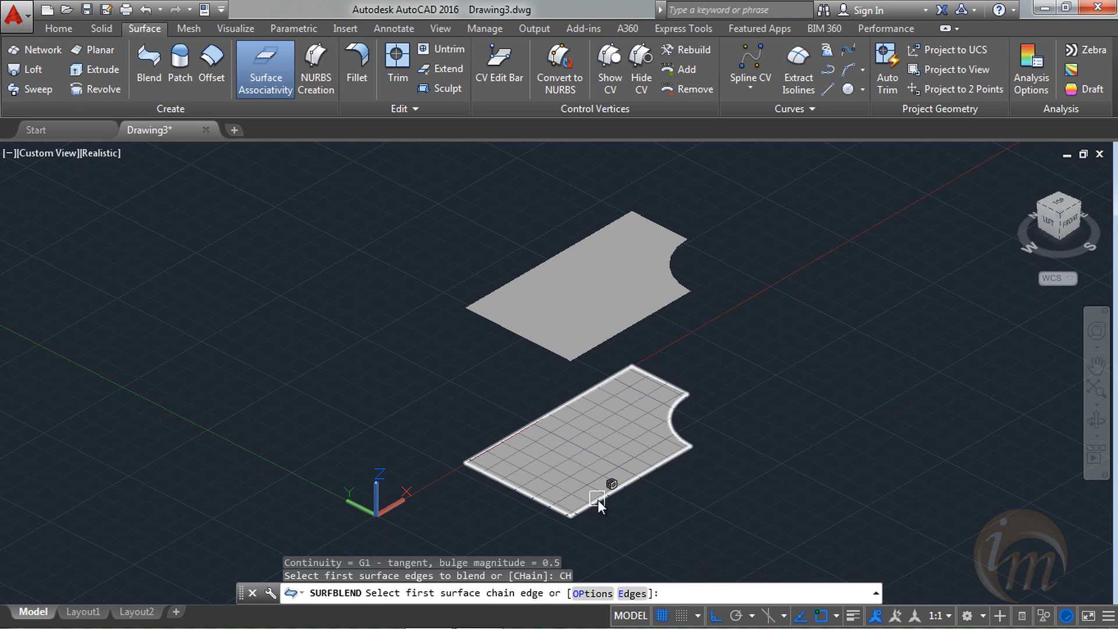
left_click(632, 592)
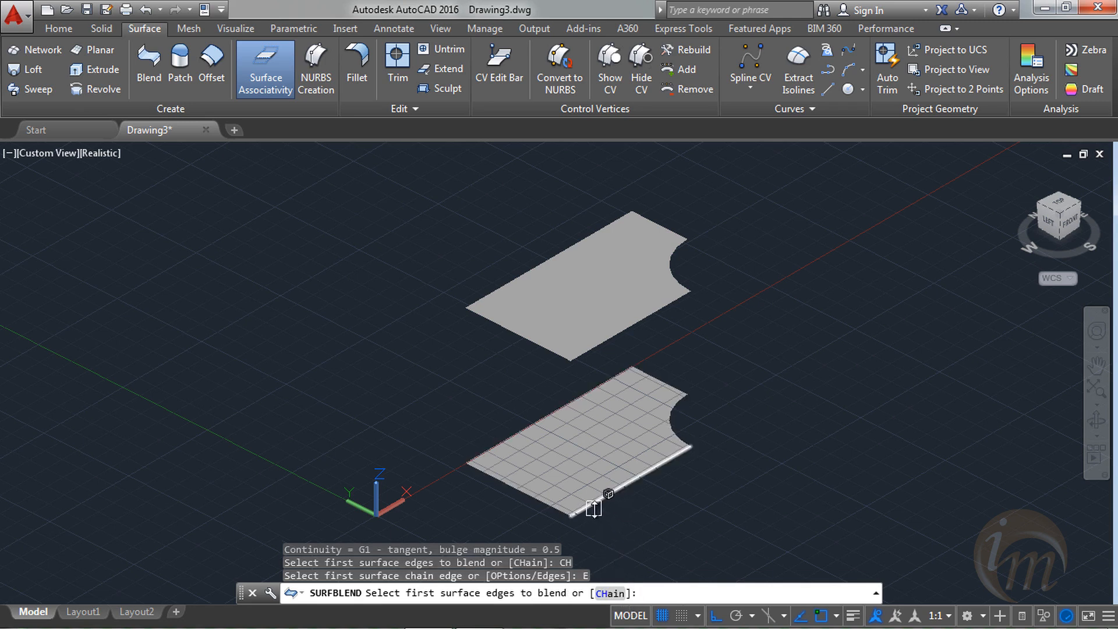
left_click(609, 593)
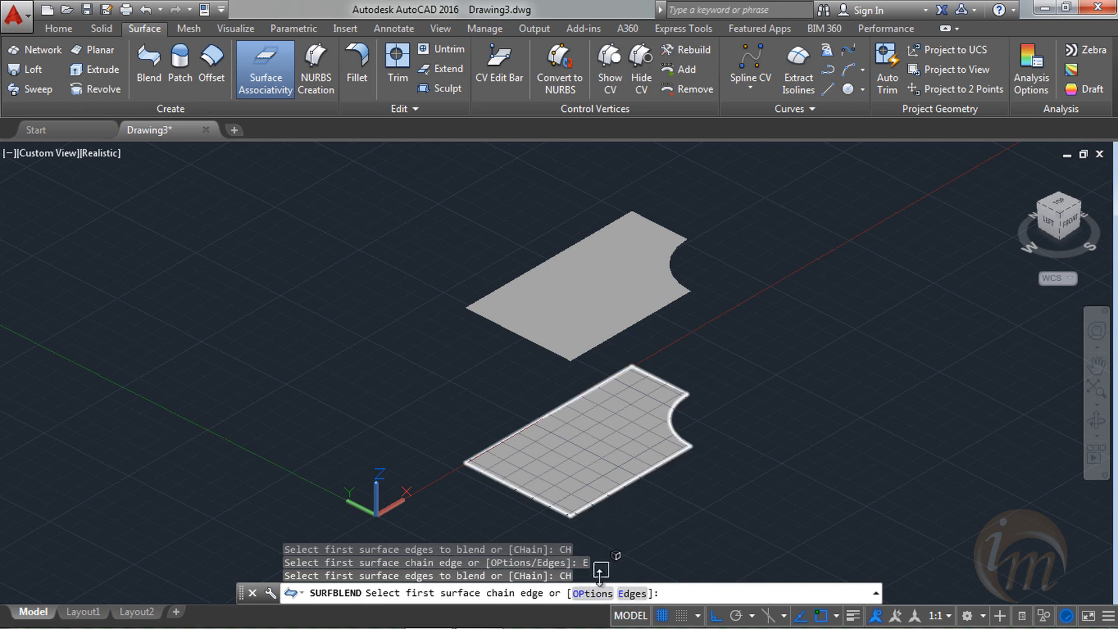
left_click(593, 593)
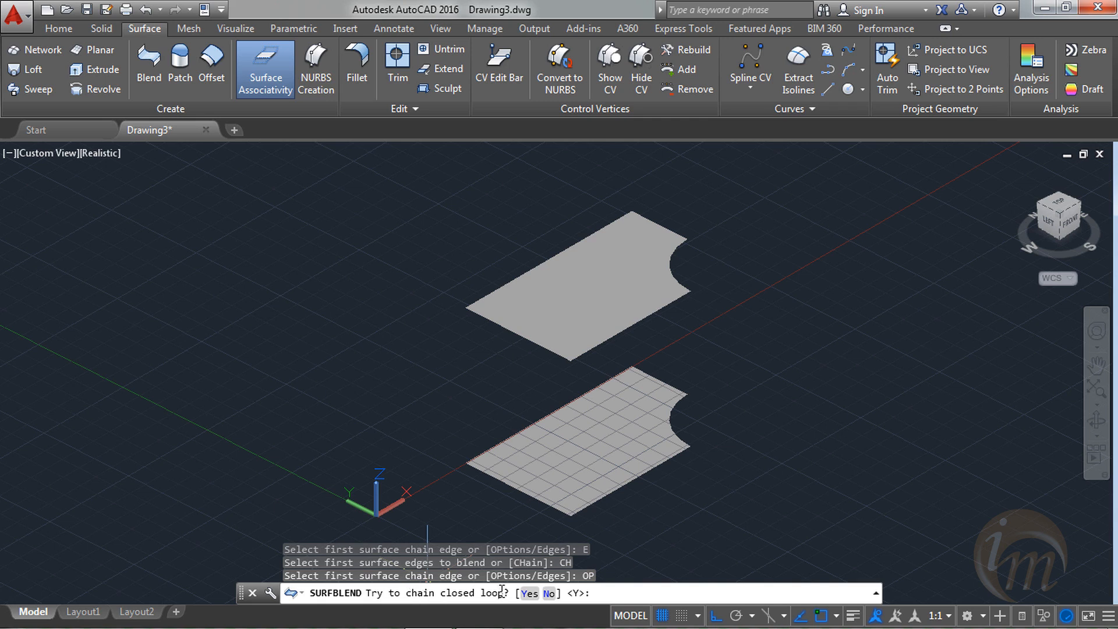
left_click(529, 593)
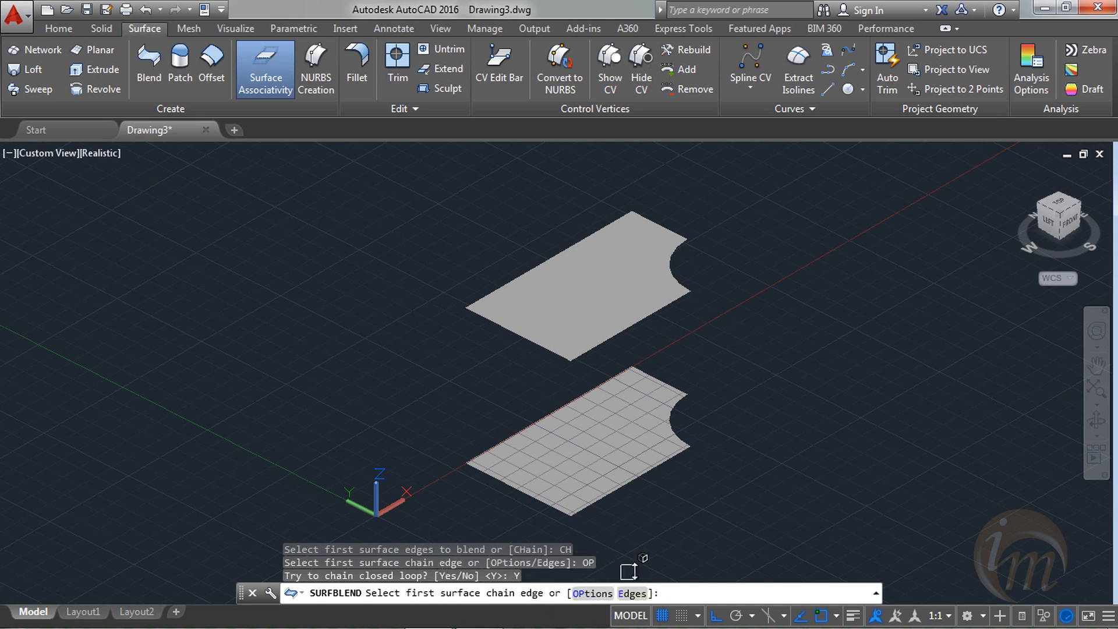
left_click(615, 496)
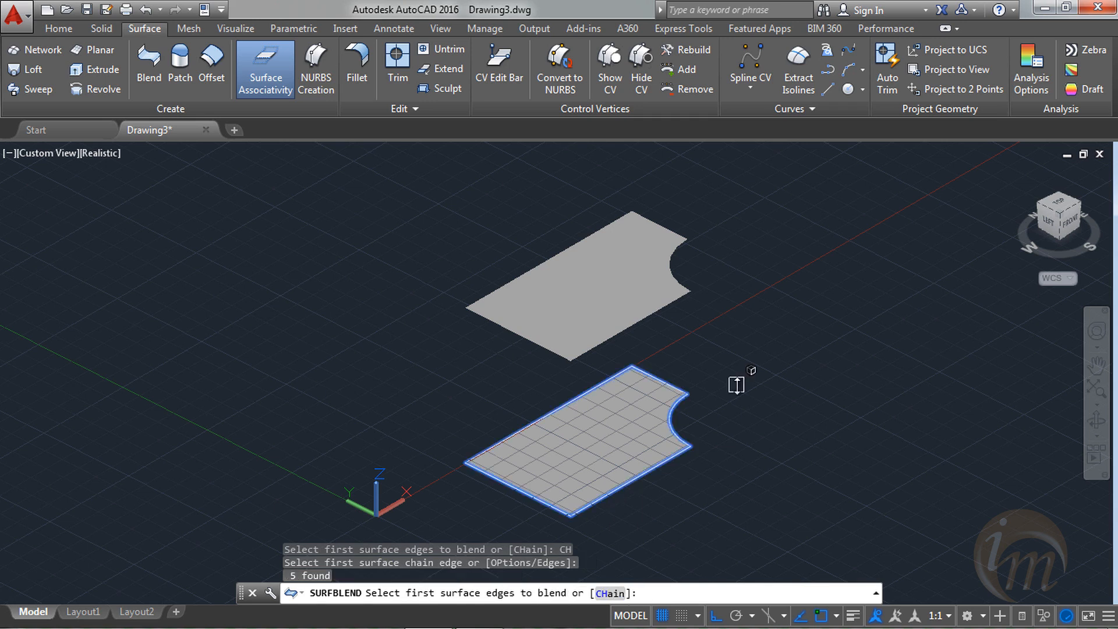
key("Return")
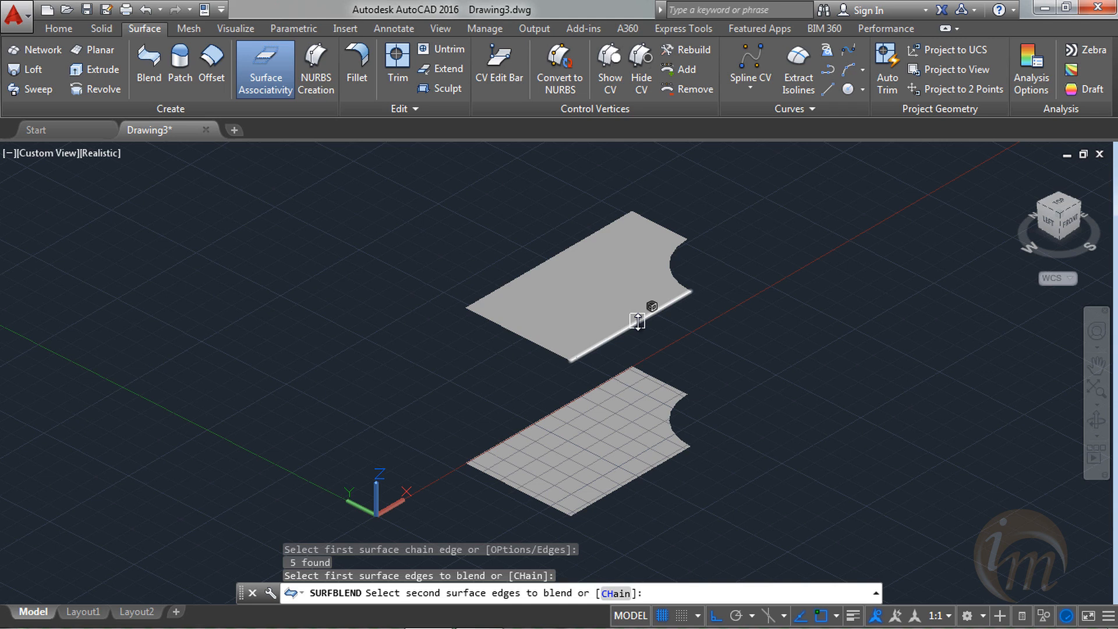
- Chain-select the upper region's whole edge loop as the second edges of the blend surface
left_click(615, 593)
left_click(616, 338)
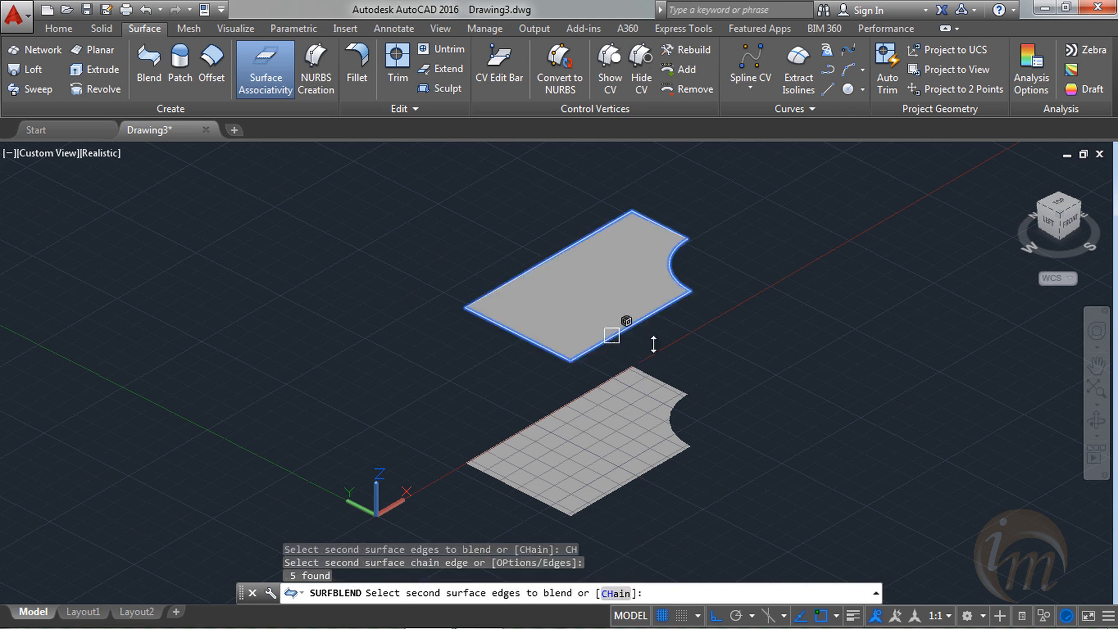
key("Return")
- Set the blend's first edge continuity to G0 and keep G1 for the second edge
middle_click_drag(768, 427, 746, 412, "shift")
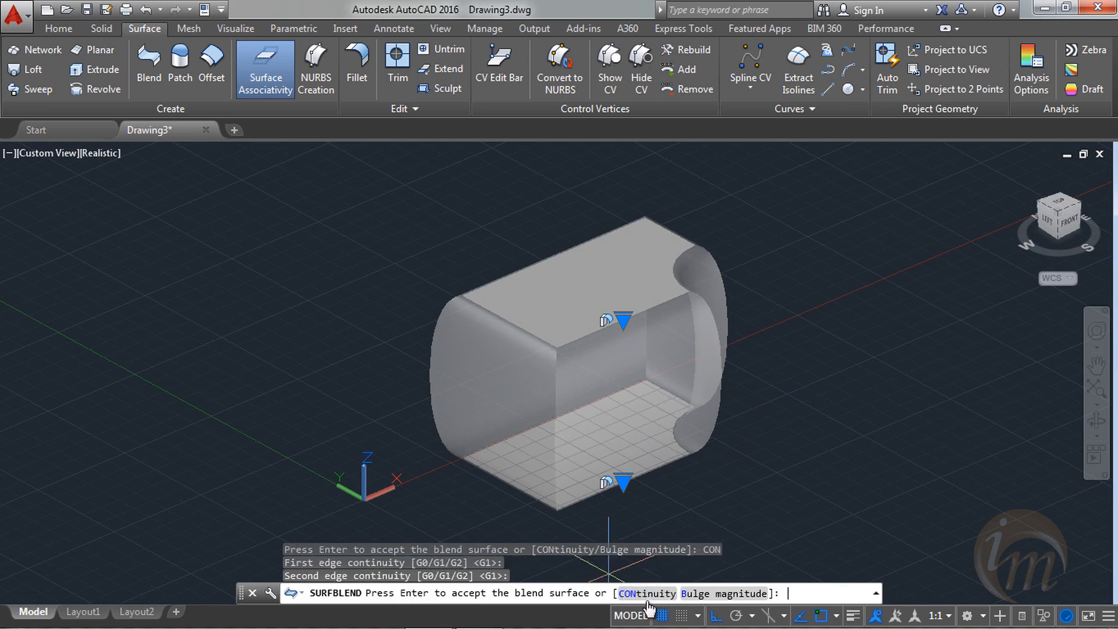
left_click(643, 594)
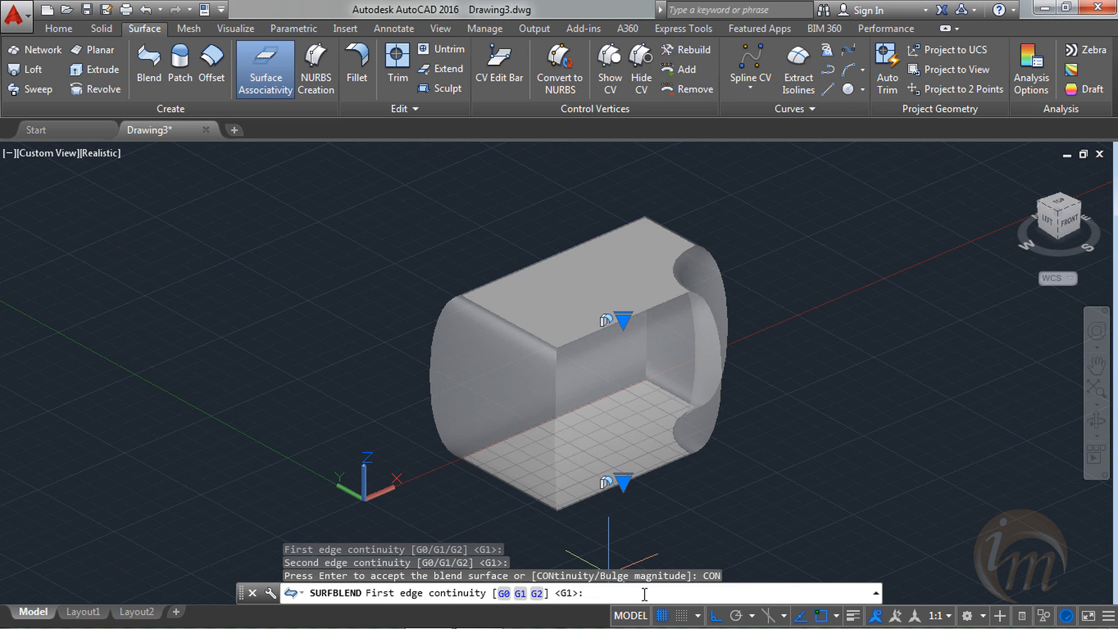
type("5")
key("Return")
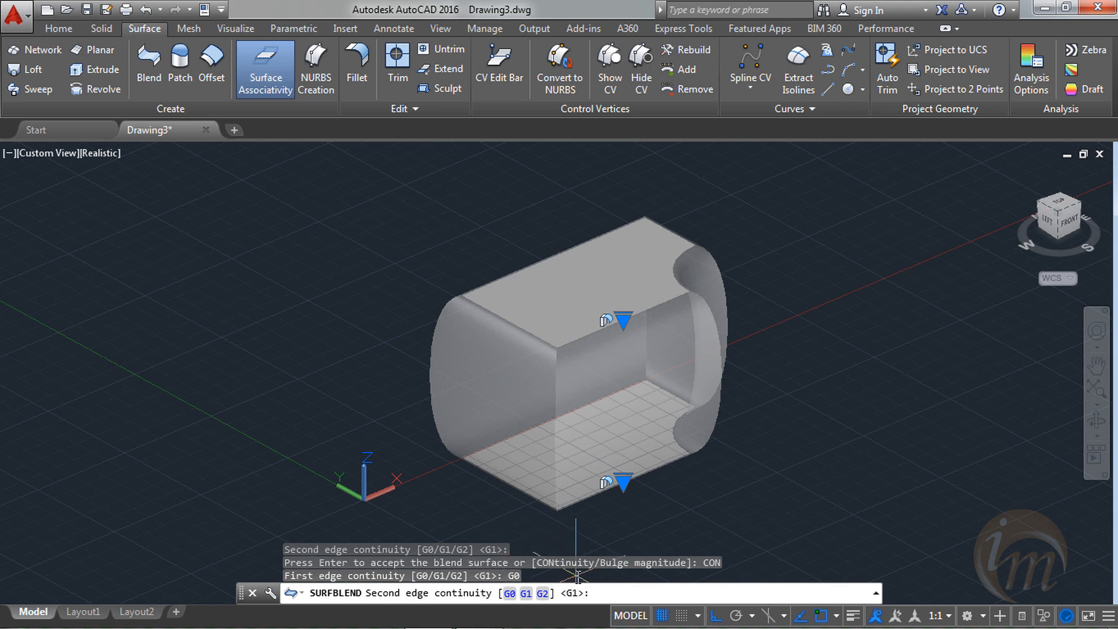
key("Return")
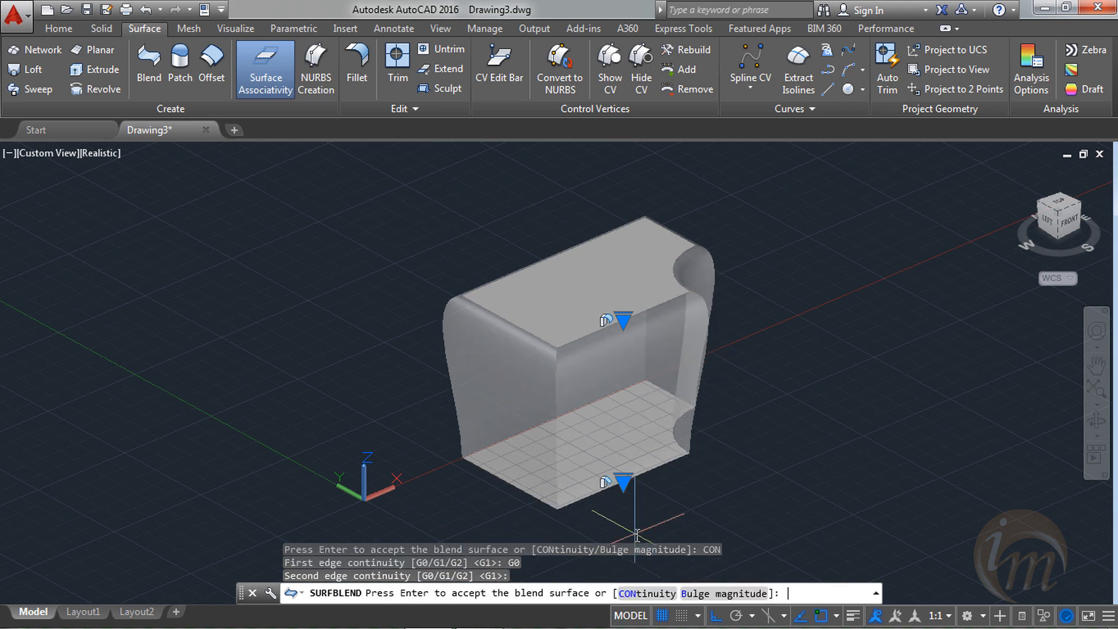
- Set the blend's bulge magnitude to 1 at the first edge and .4 at the second, and accept the blend surface
left_click(726, 597)
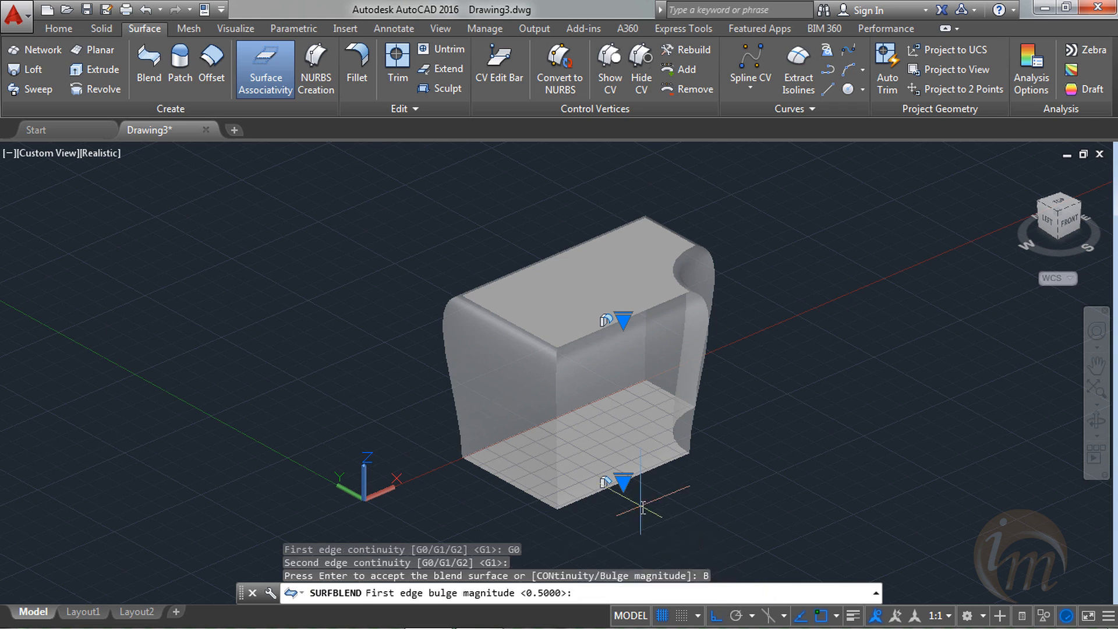
type("1")
key("Return")
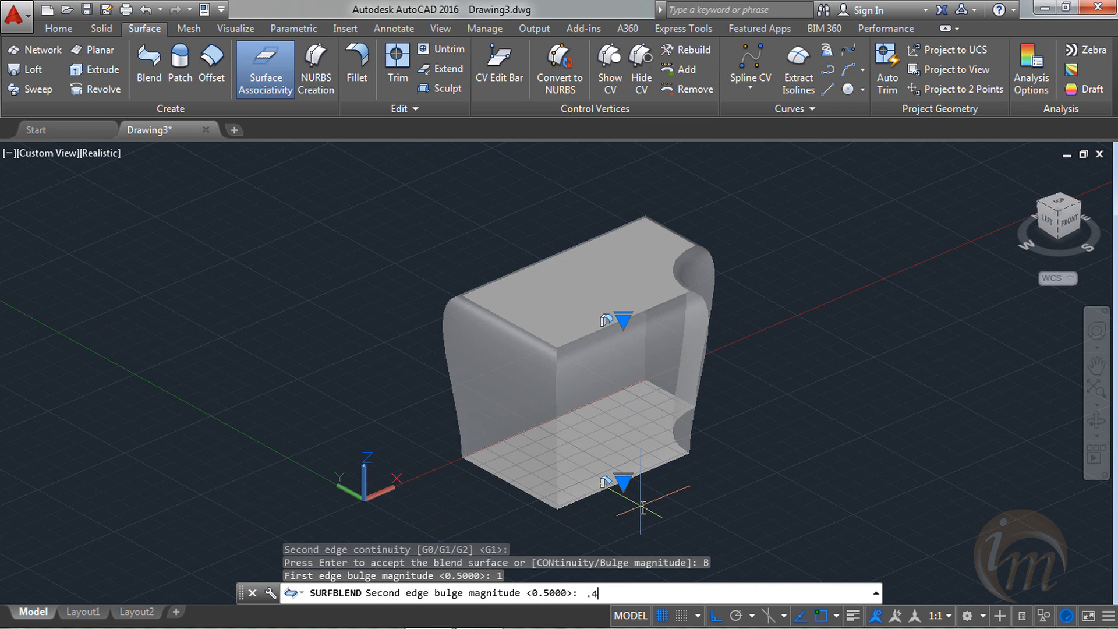
key("Return")
middle_click_drag(673, 378, 624, 487, "shift")
key("Return")
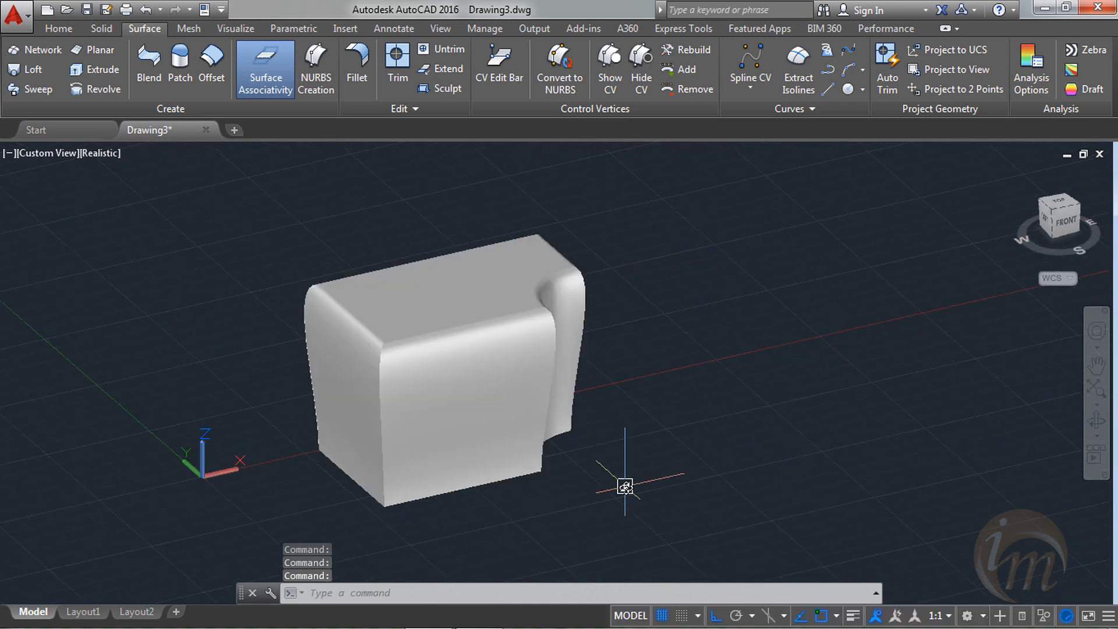
- Save the drawing as BLEND in the acad3d folder
key("ctrl+s")
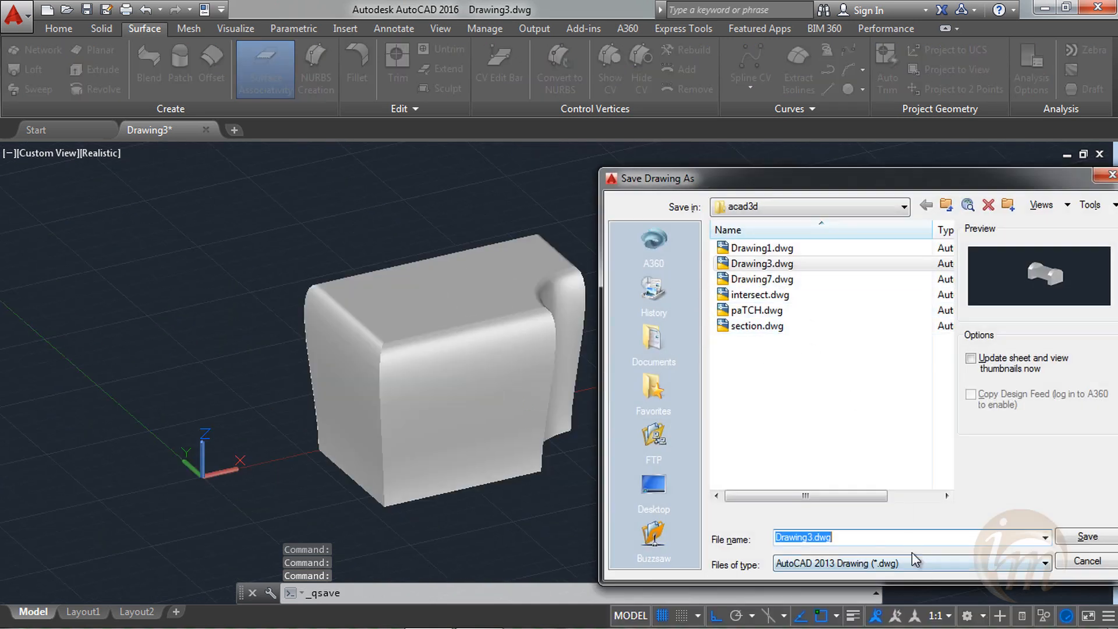
type("BLE")
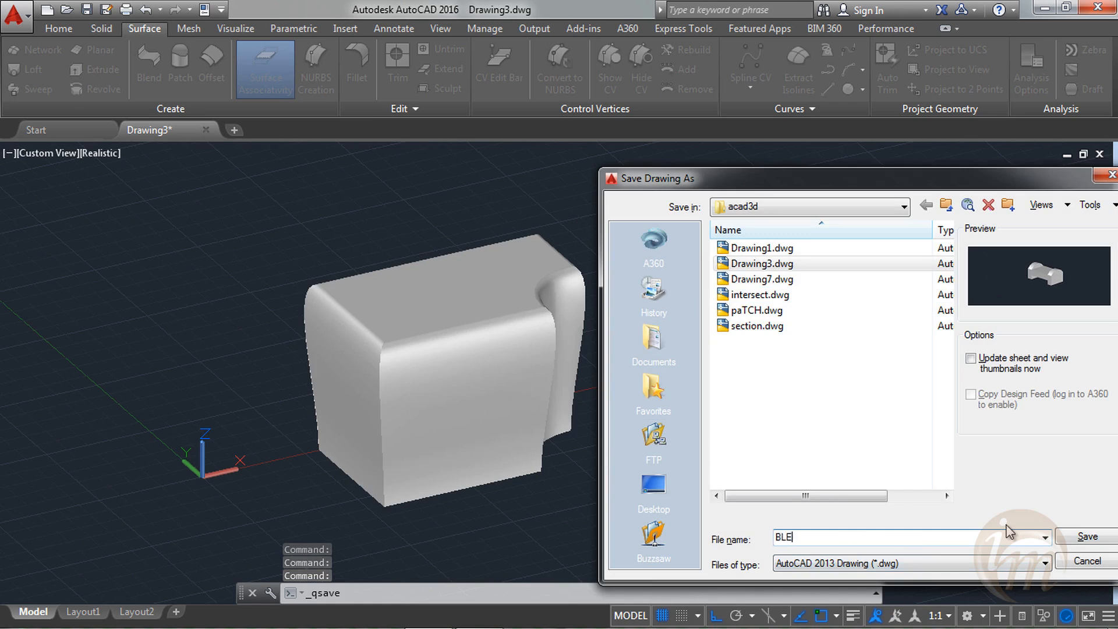
type("ND")
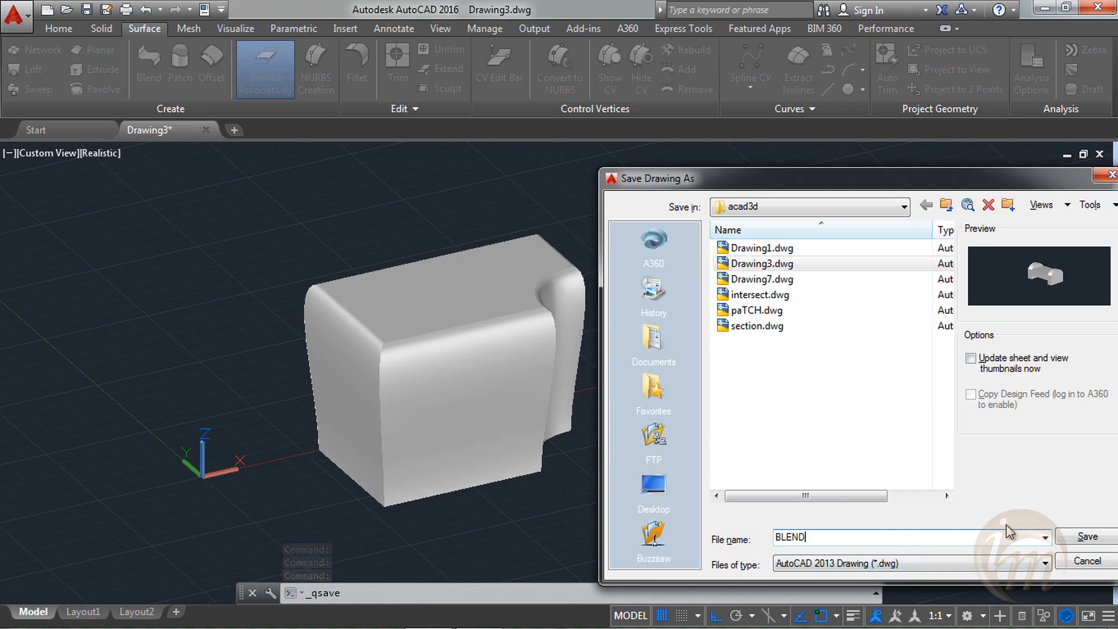
key("Return")
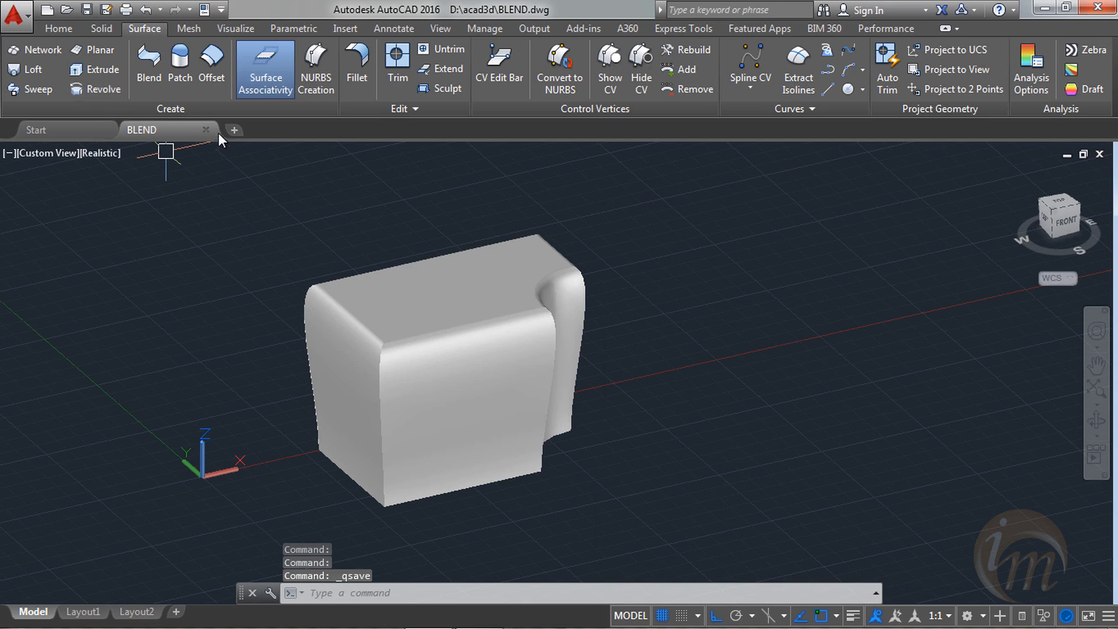
- Start a new drawing and create a rectangular planar surface from two opposite corners on the near side of the X axis
left_click(235, 130)
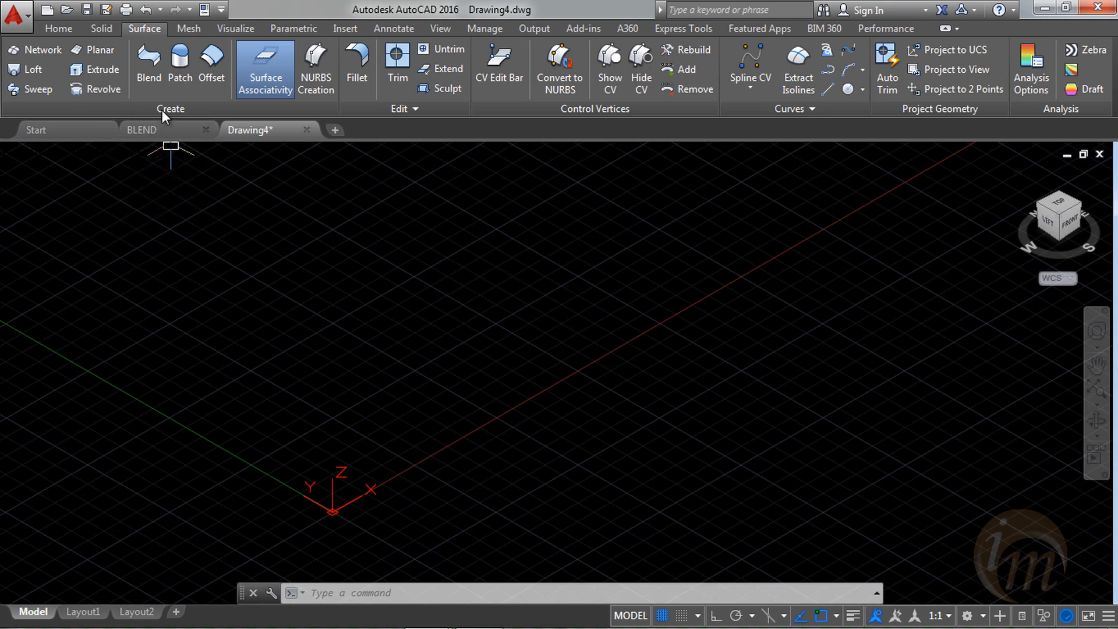
left_click(108, 53)
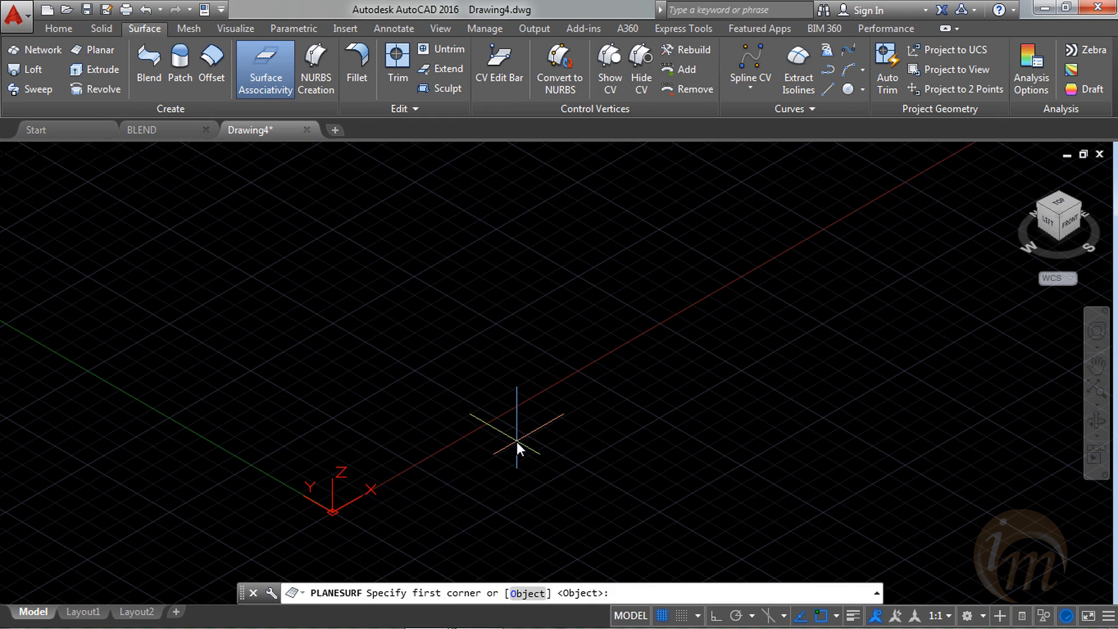
left_click(516, 441)
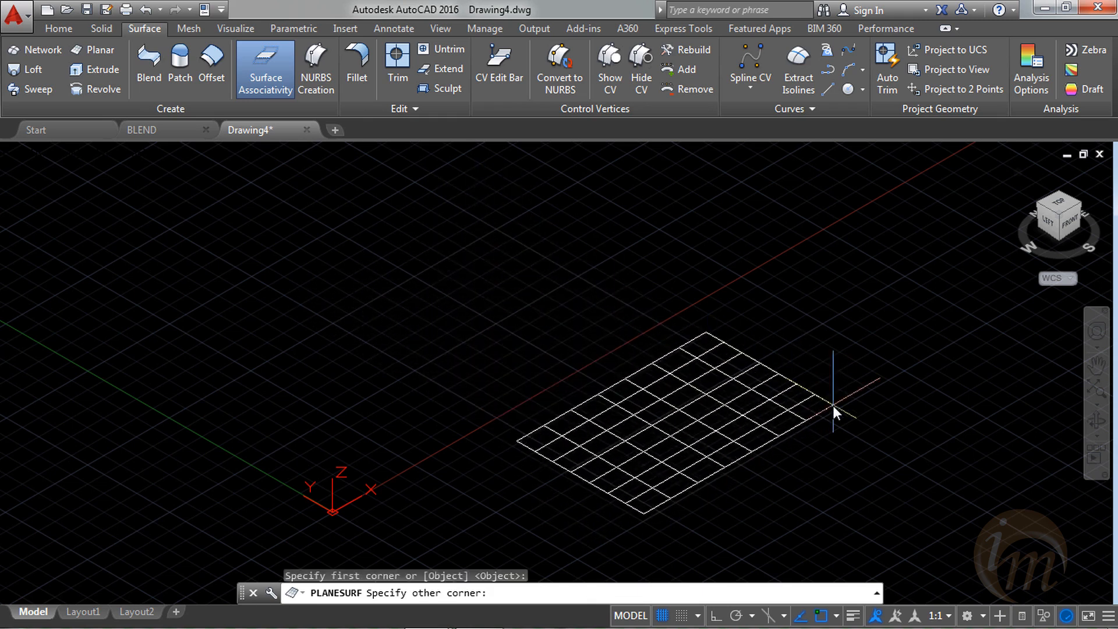
left_click(832, 404)
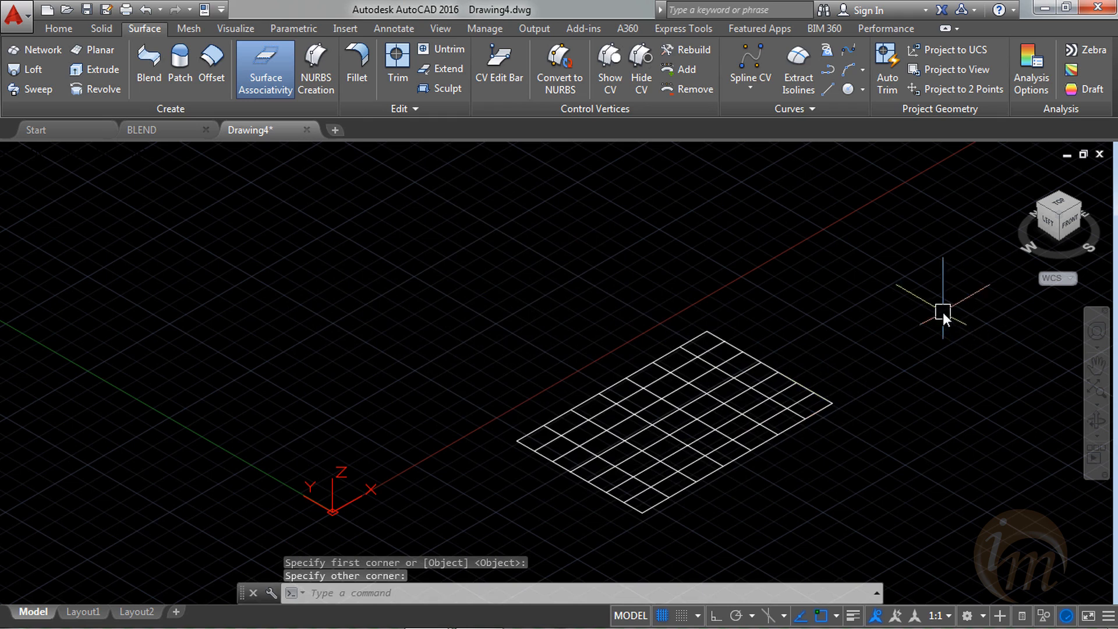
- Set the visual style to Realistic
type("vs")
key("Return")
type("r")
key("Return")
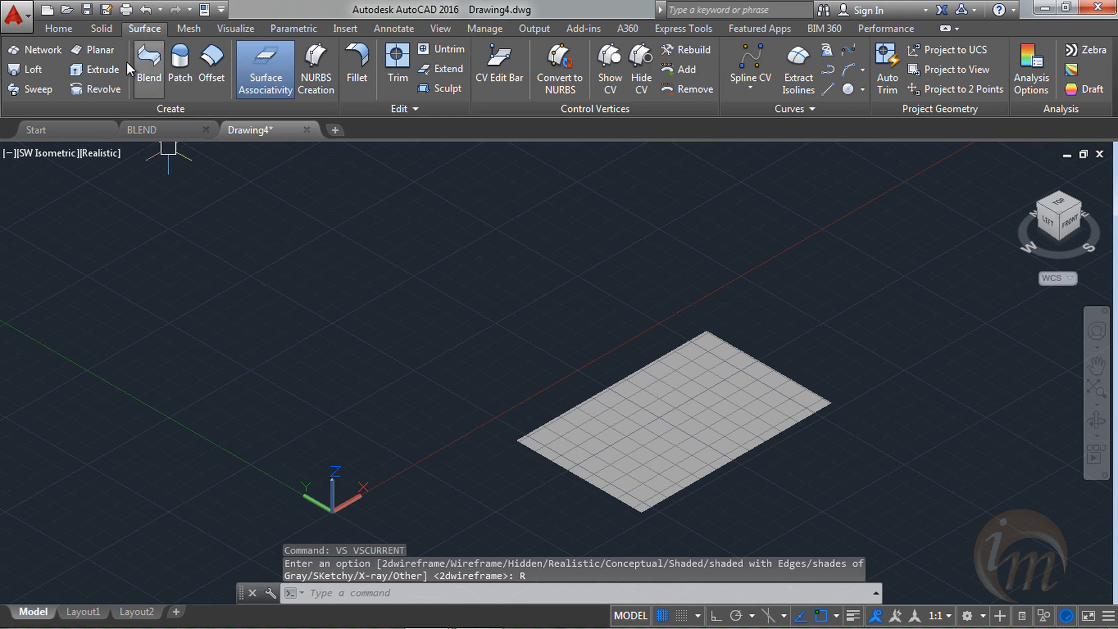
- Create a second rectangular planar surface from two corners, on the other side of the X axis
left_click(102, 53)
left_click(371, 294)
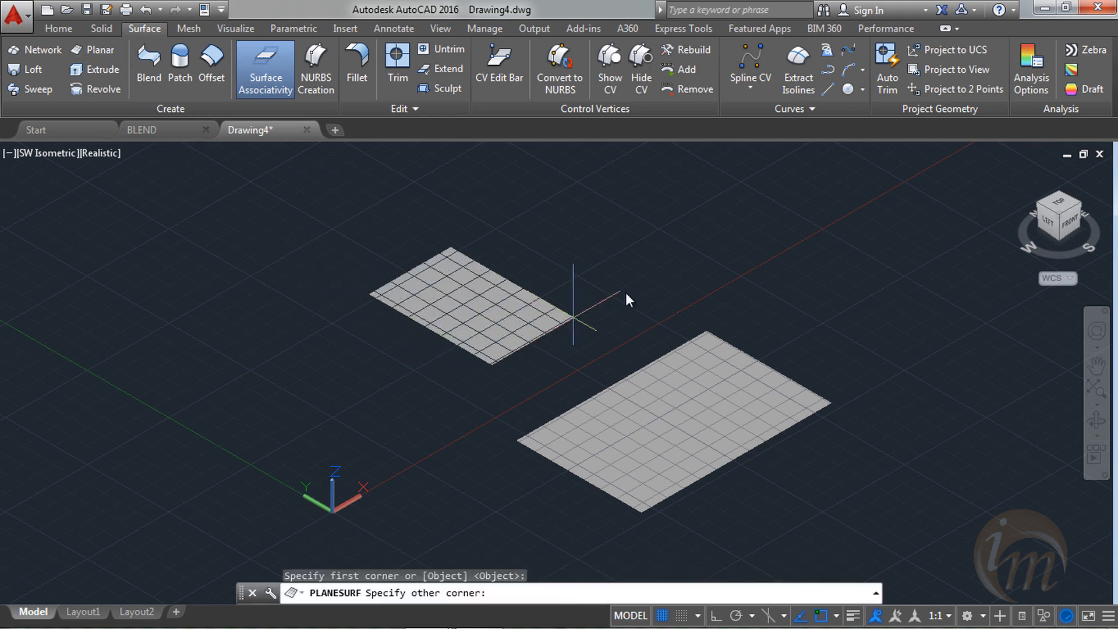
left_click(657, 247)
key("Return")
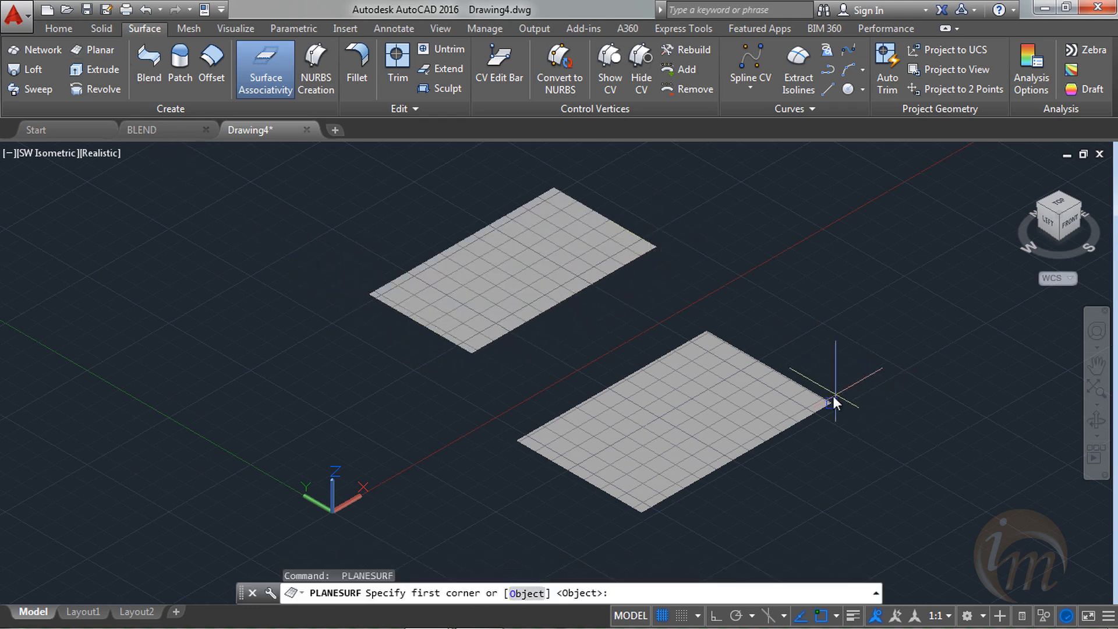
left_click(832, 401)
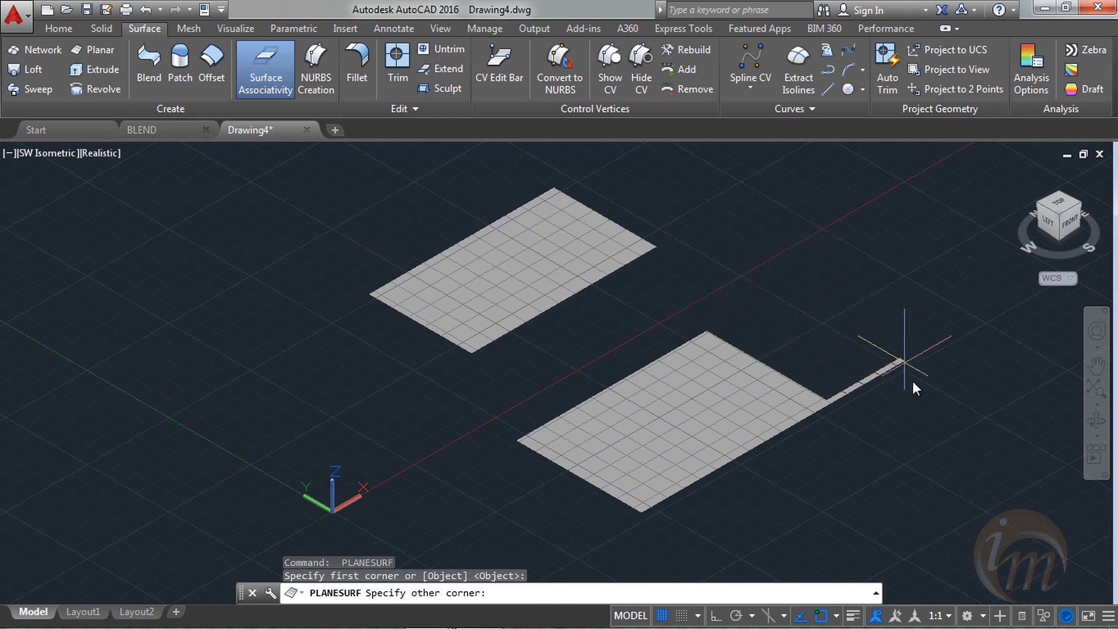
left_click(953, 263)
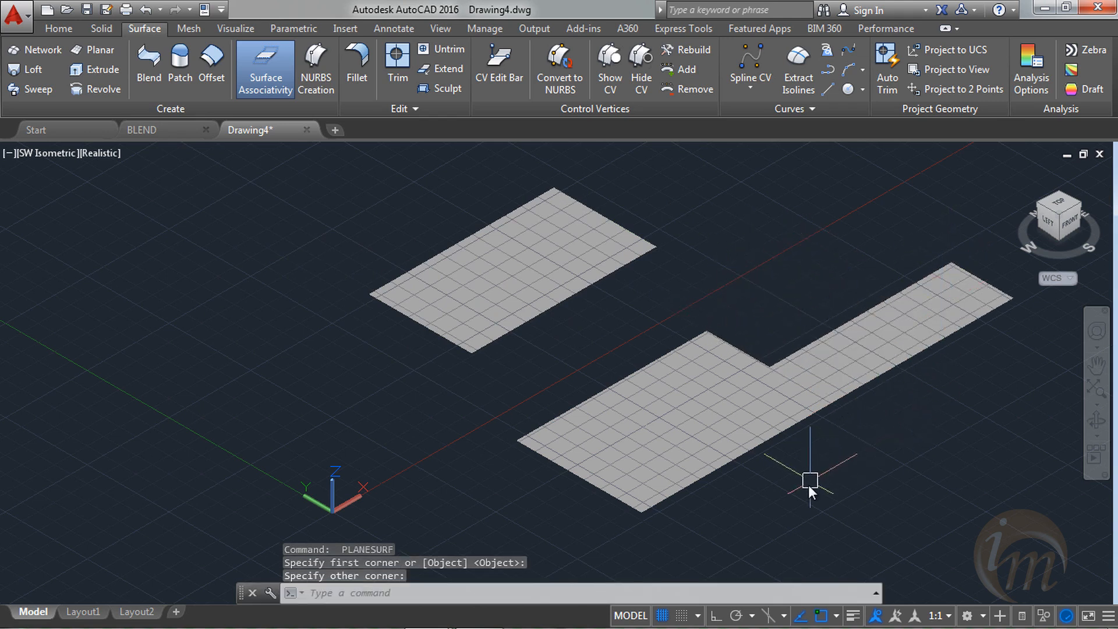
mouse_move(806, 488)
middle_mouse_down("shift")
mouse_move(792, 490)
mouse_move(769, 452)
mouse_move(796, 492)
middle_mouse_up("shift")
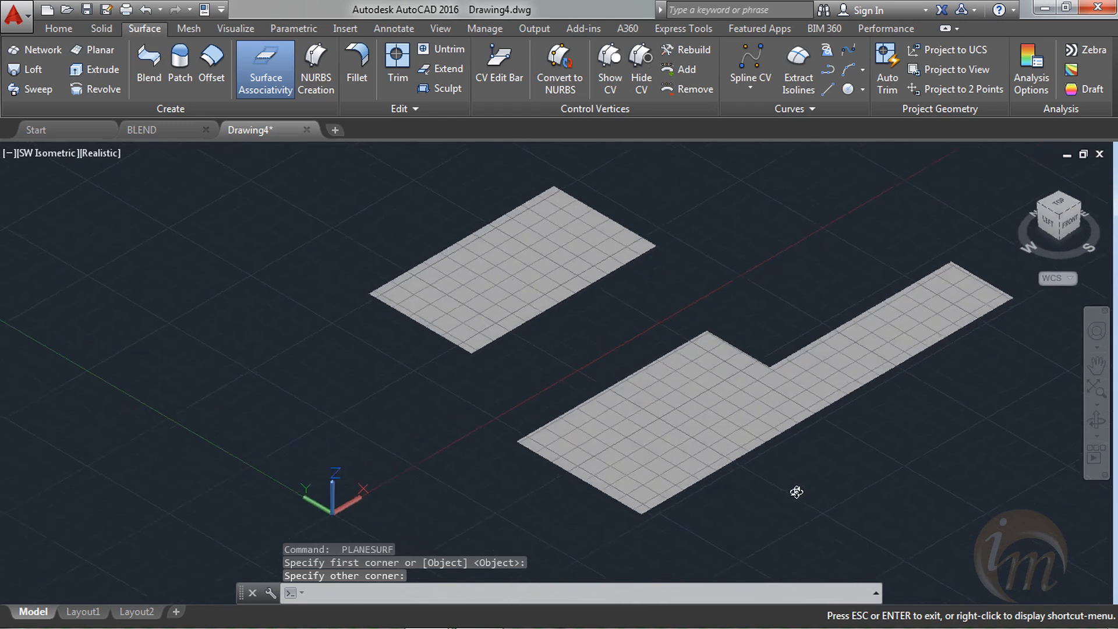
key("Escape")
key("ctrl+z")
key("ctrl+z")
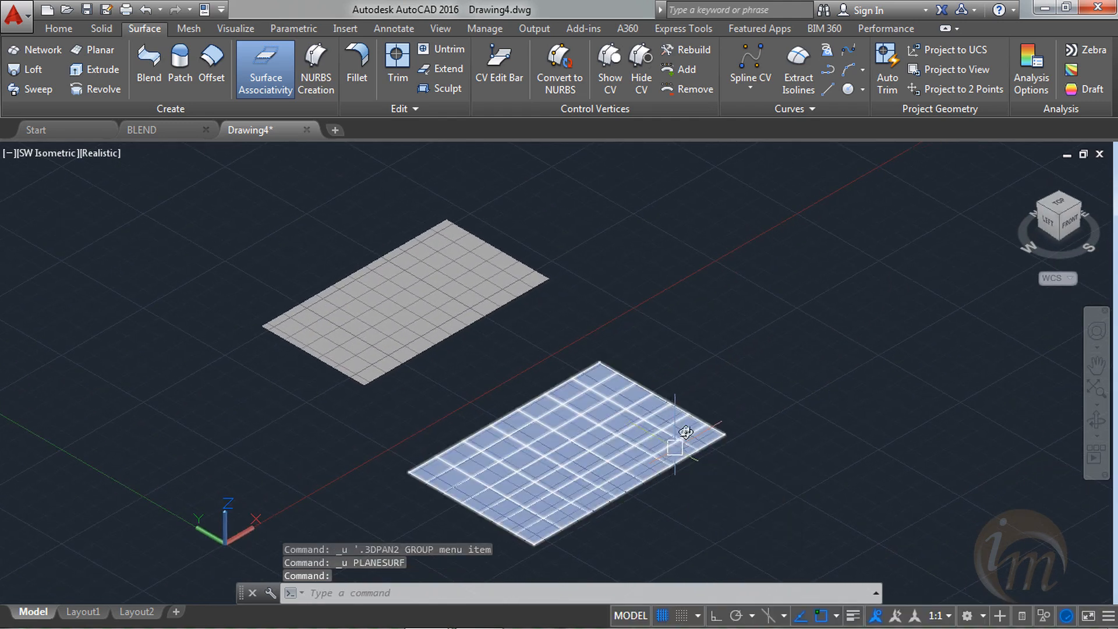
- Draw a rectangle from two corners in the empty area beyond the two planar surfaces
type("REC")
key("Return")
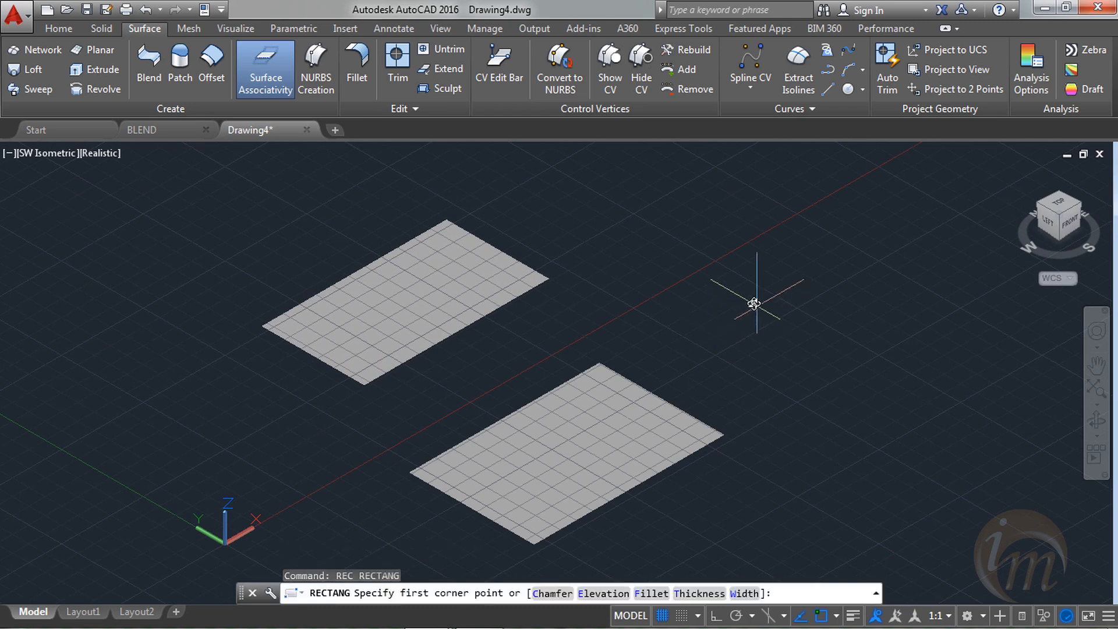
left_click(754, 303)
left_click(978, 274)
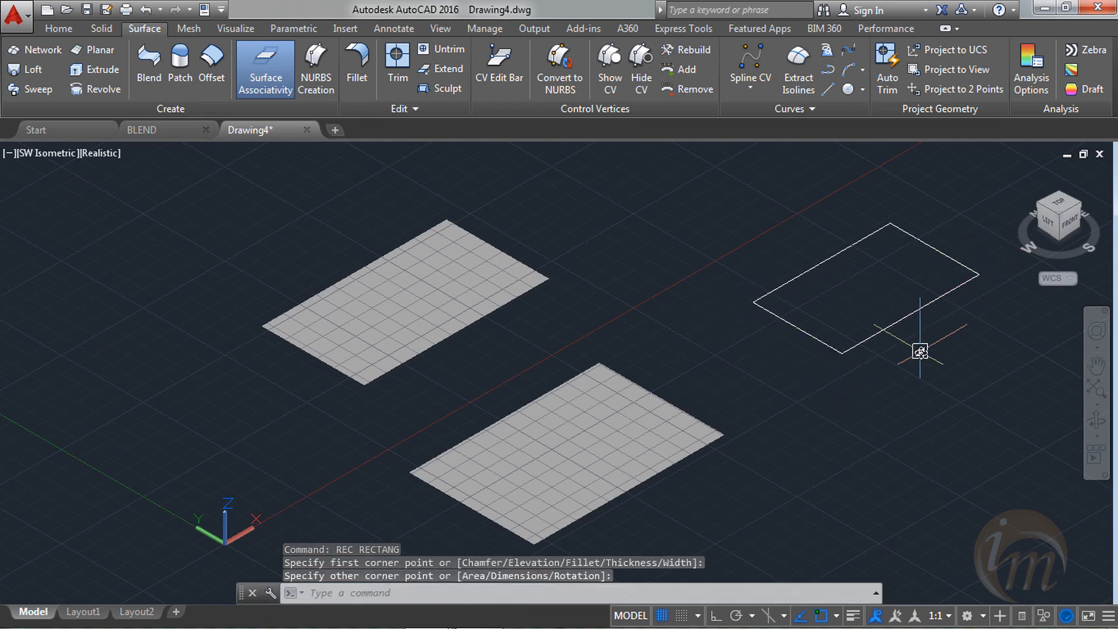
- Draw a closed, stepped nine-vertex polyline in front of the rectangle, with Ortho on and one slanted closing side
type("PL")
key("Return")
left_click(764, 463)
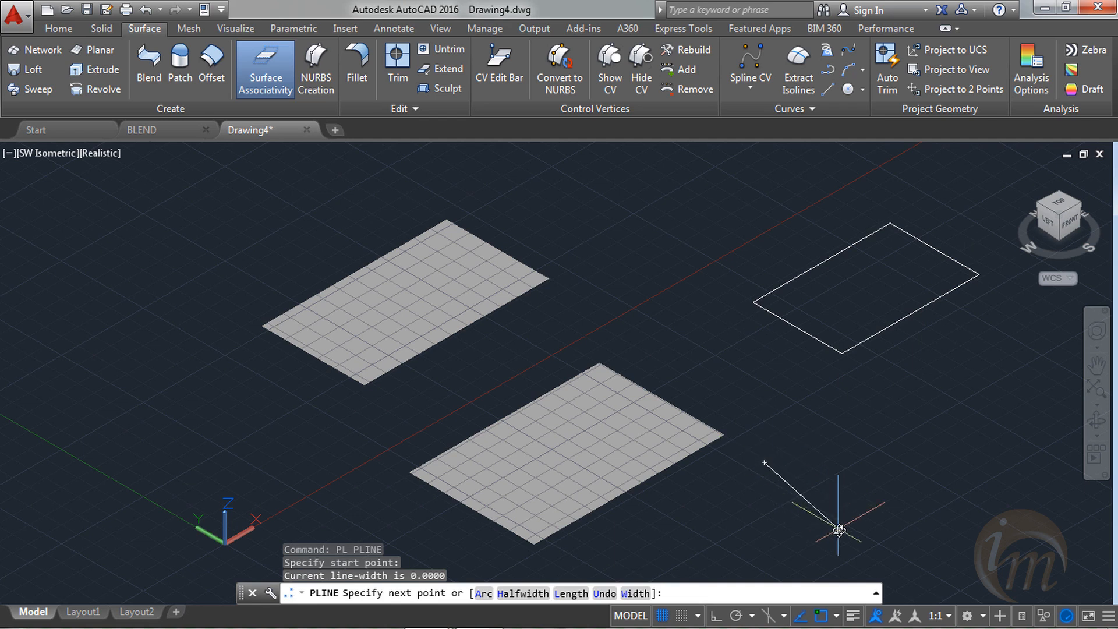
key("F8")
left_click(869, 521)
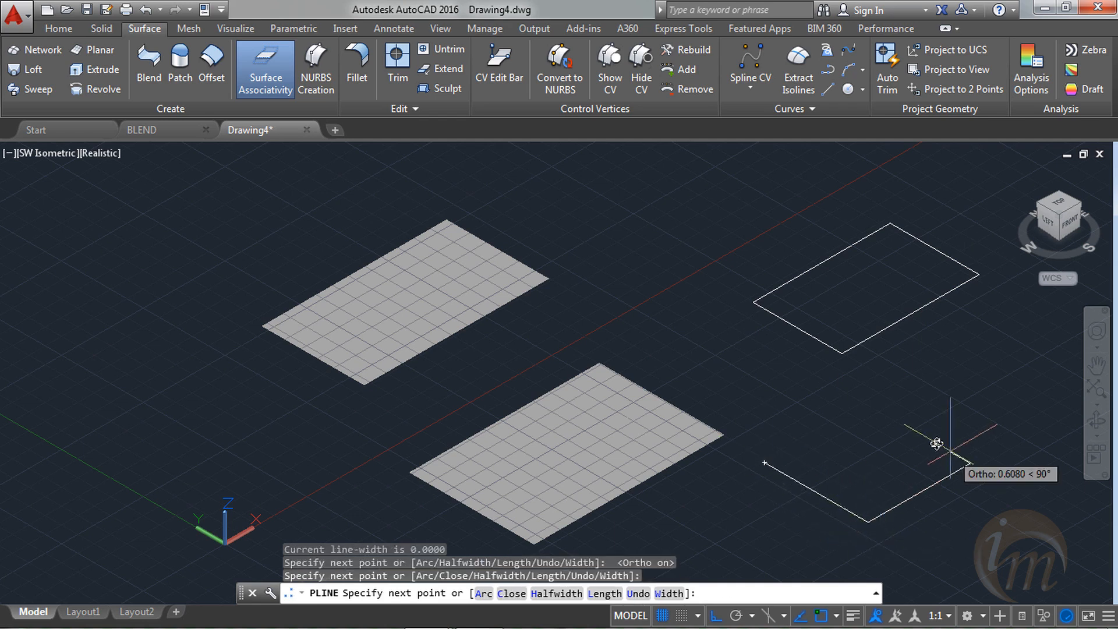
left_click(969, 464)
left_click(895, 419)
left_click(960, 382)
left_click(906, 349)
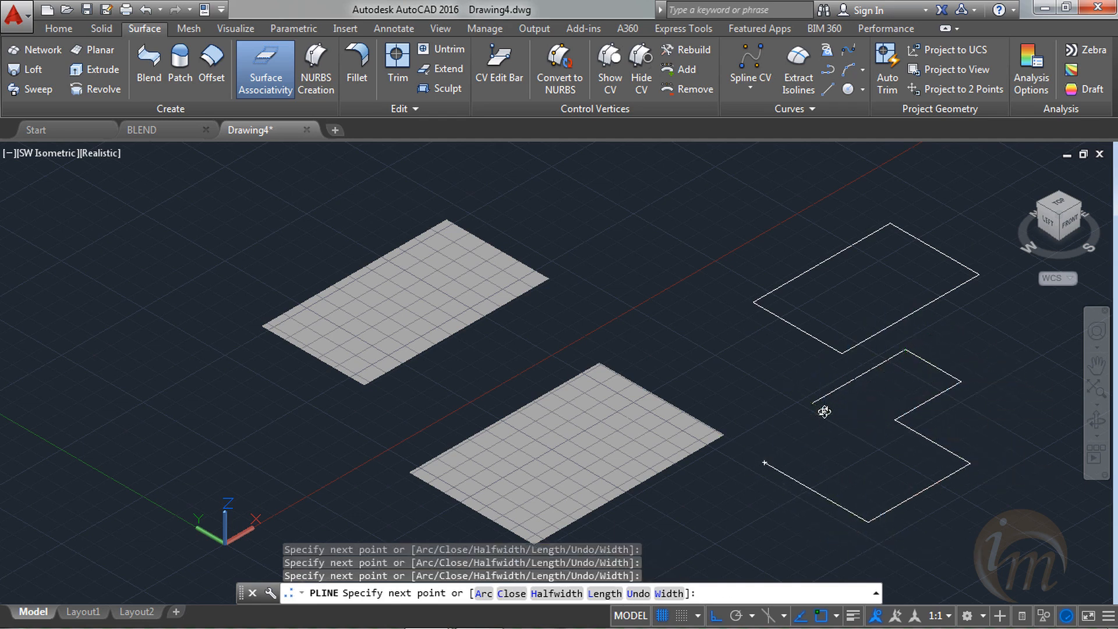
left_click(812, 402)
left_click(778, 384)
left_click(752, 400)
type("C")
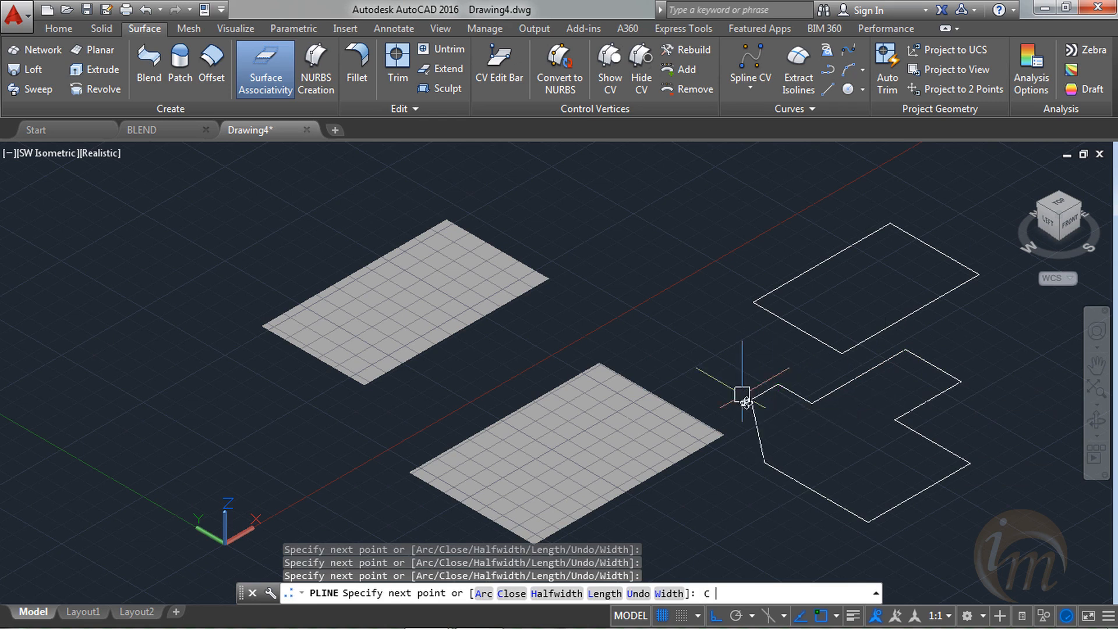
key("Return")
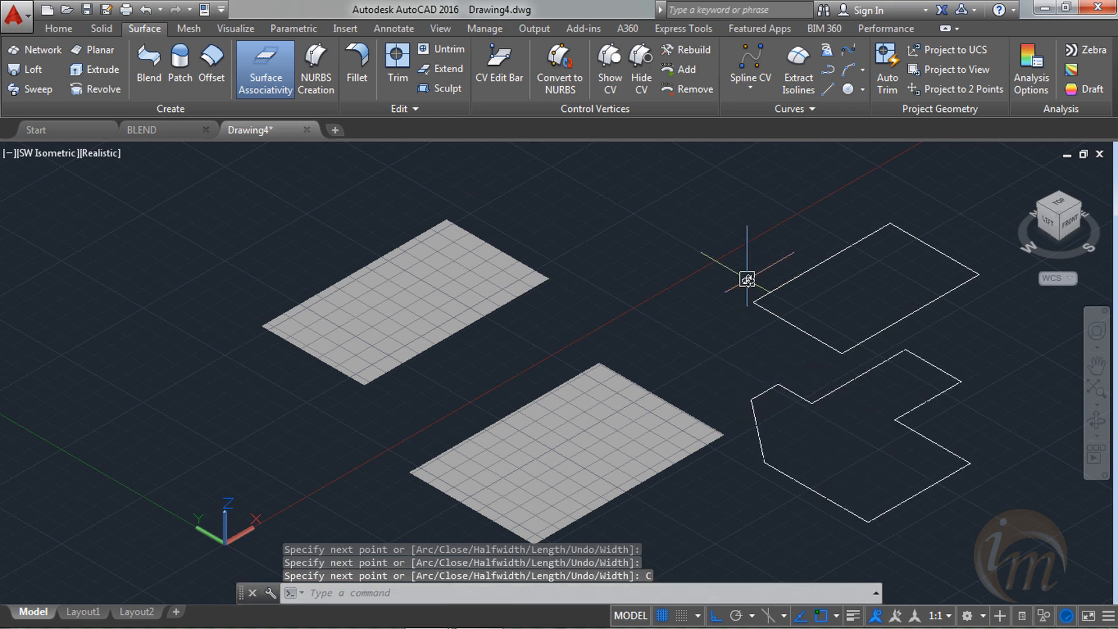
- Create planar surfaces from the rectangle and the closed polyline with the PLANESURF Object option
type("PLAN")
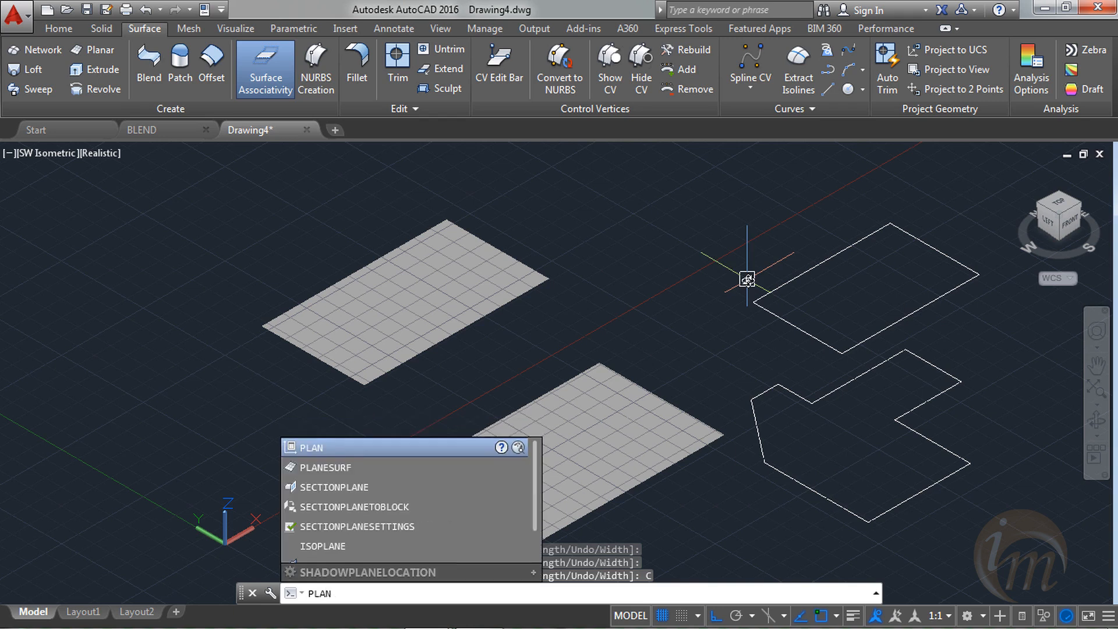
key("Down")
key("Down")
key("Up")
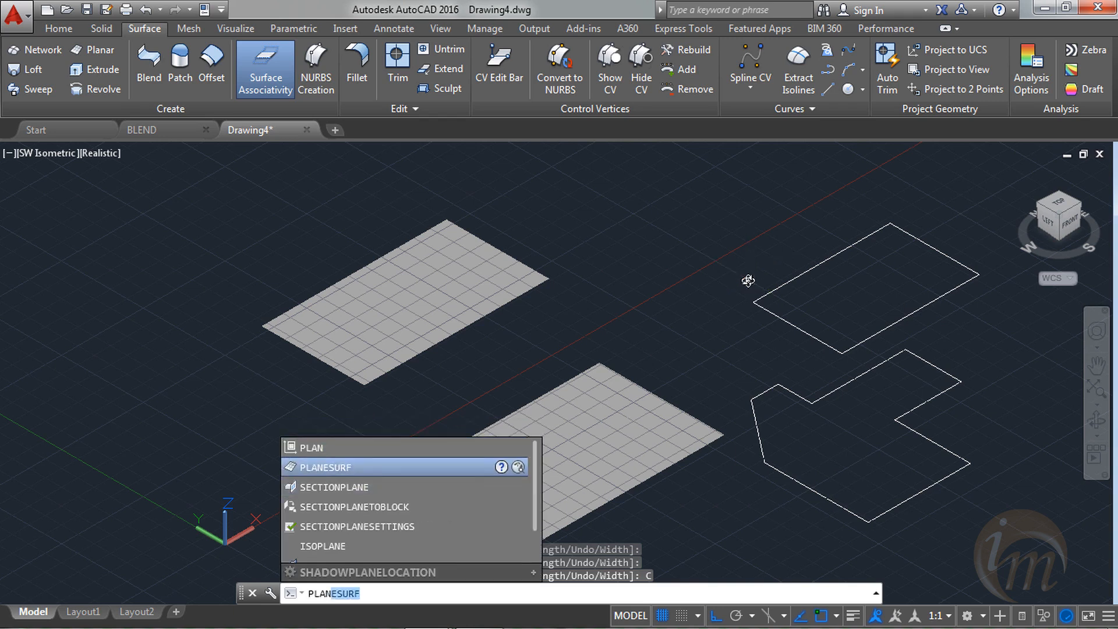
key("Return")
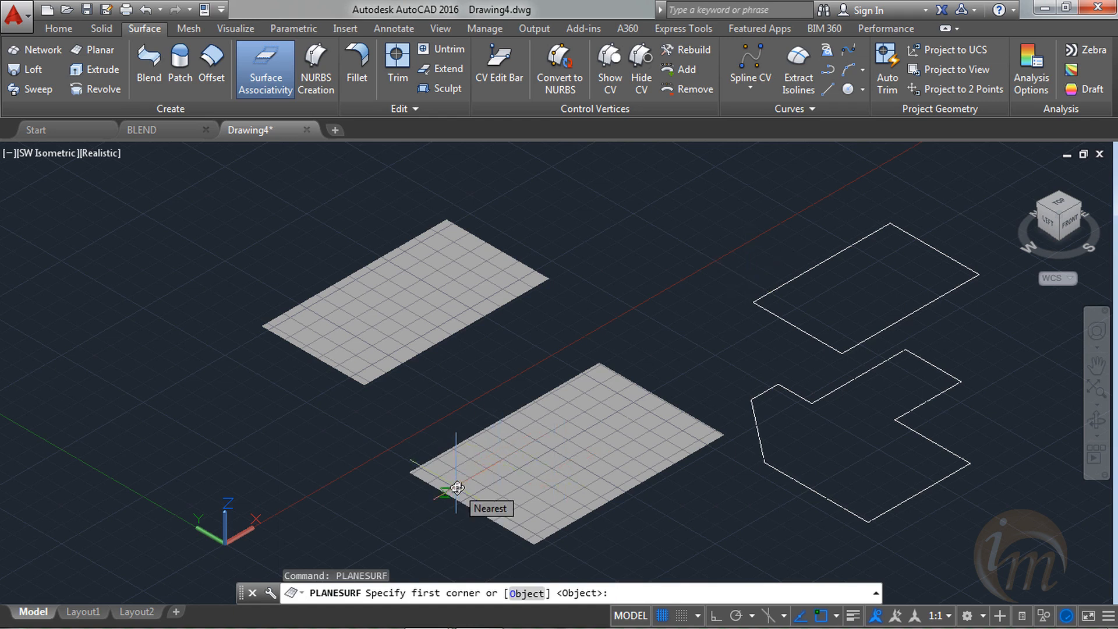
type("o")
key("Return")
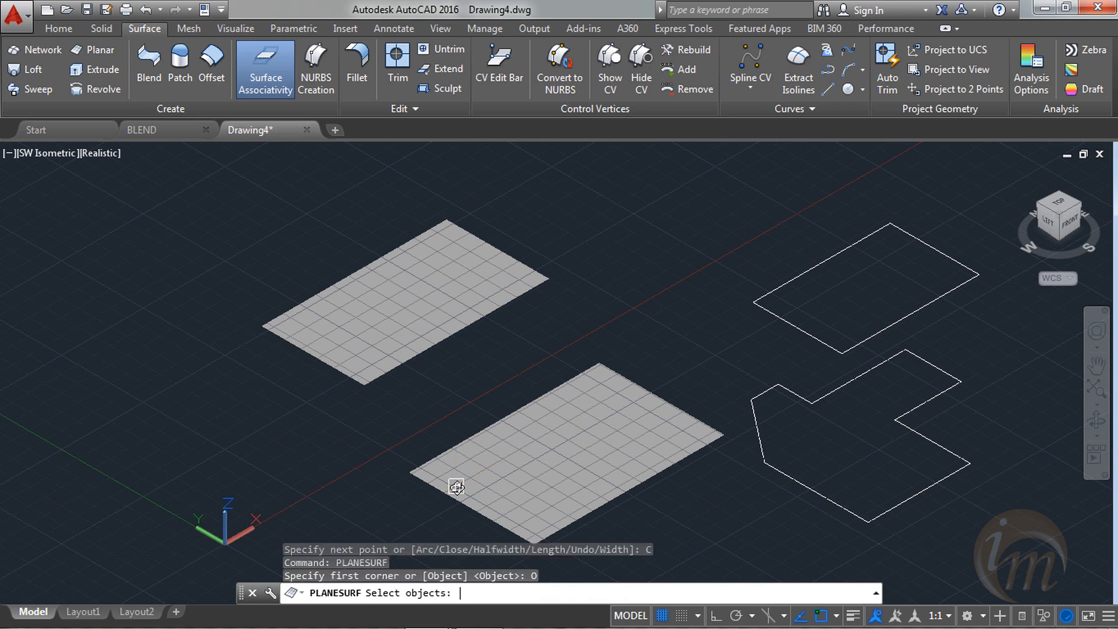
left_click(803, 329)
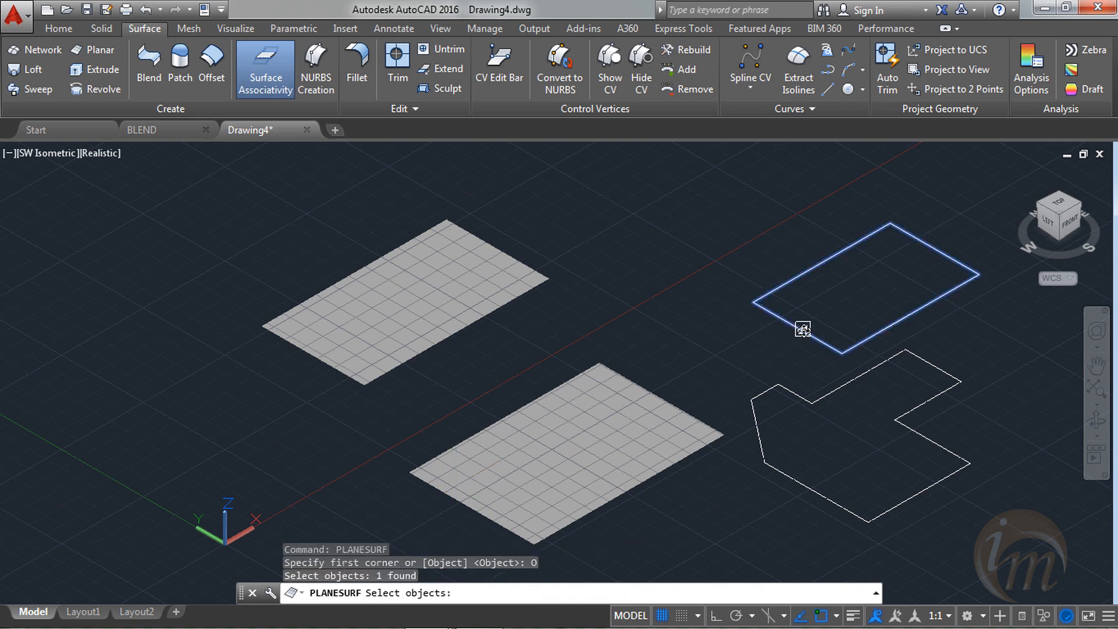
left_click(821, 396)
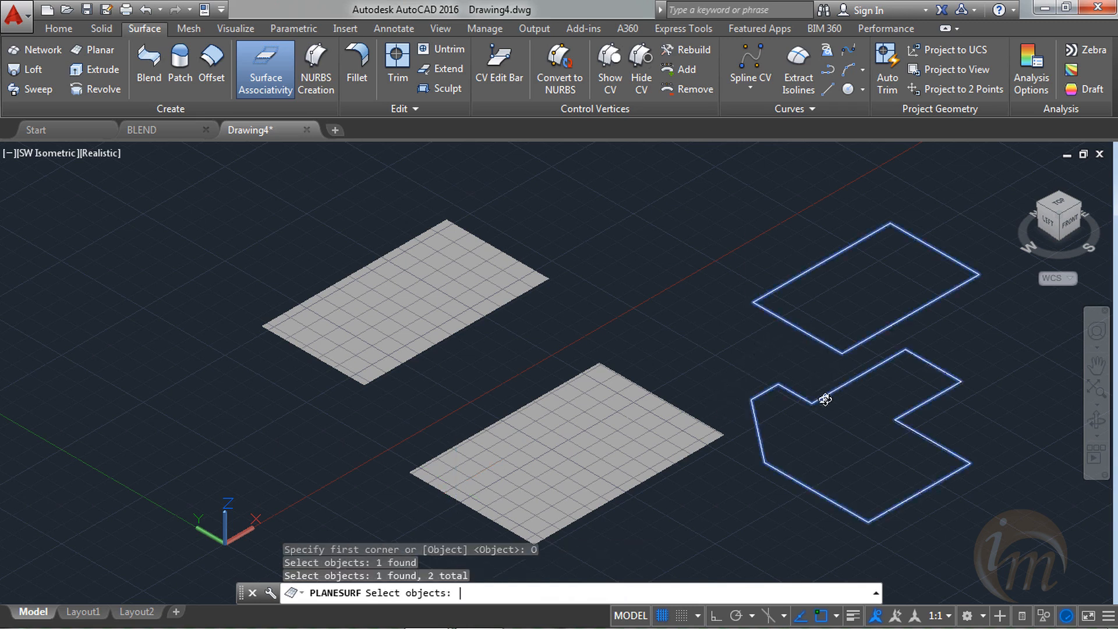
key("Return")
mouse_move(829, 467)
middle_mouse_down("shift")
mouse_move(802, 391)
mouse_move(809, 454)
mouse_move(848, 464)
mouse_move(834, 470)
middle_mouse_up("shift")
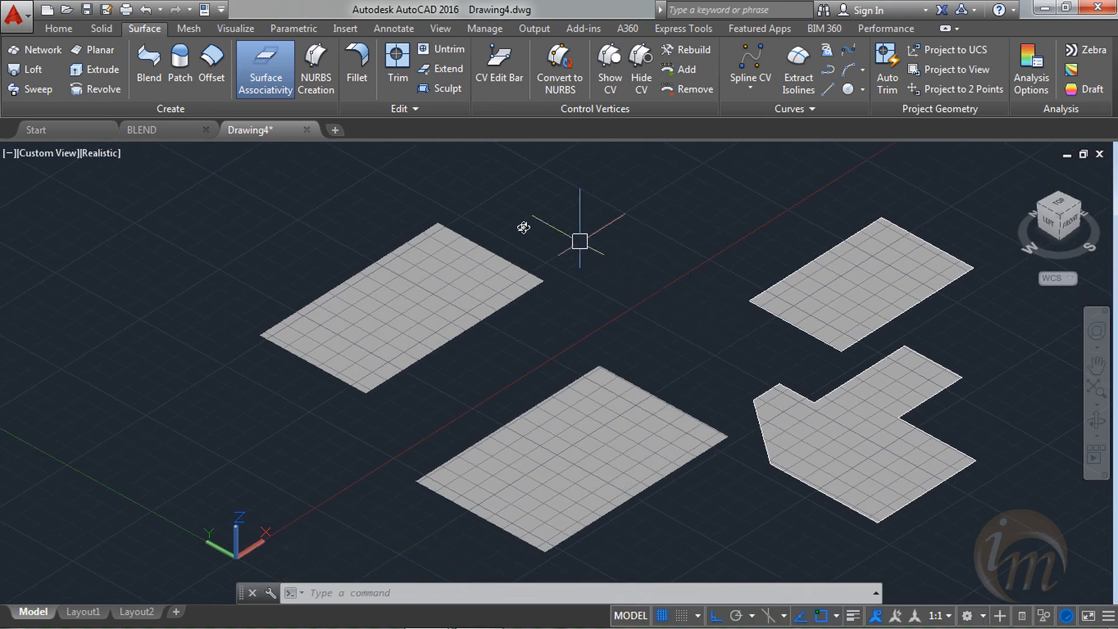
- Start a surface offset and select the planar surface on the far side of the X axis
left_click(204, 80)
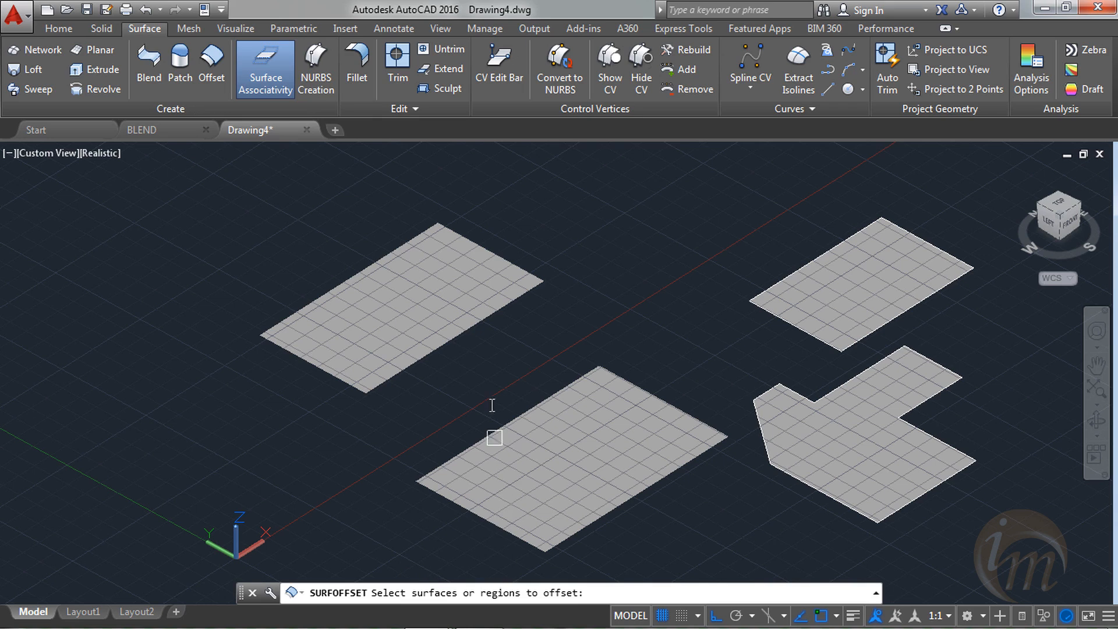
left_click(511, 410)
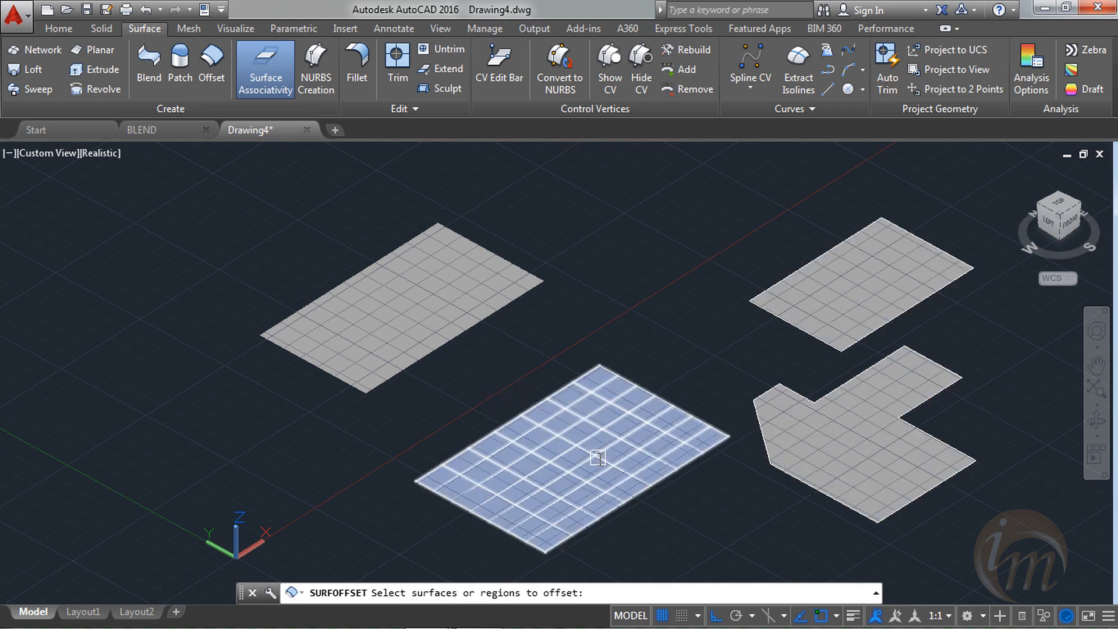
left_click(443, 329)
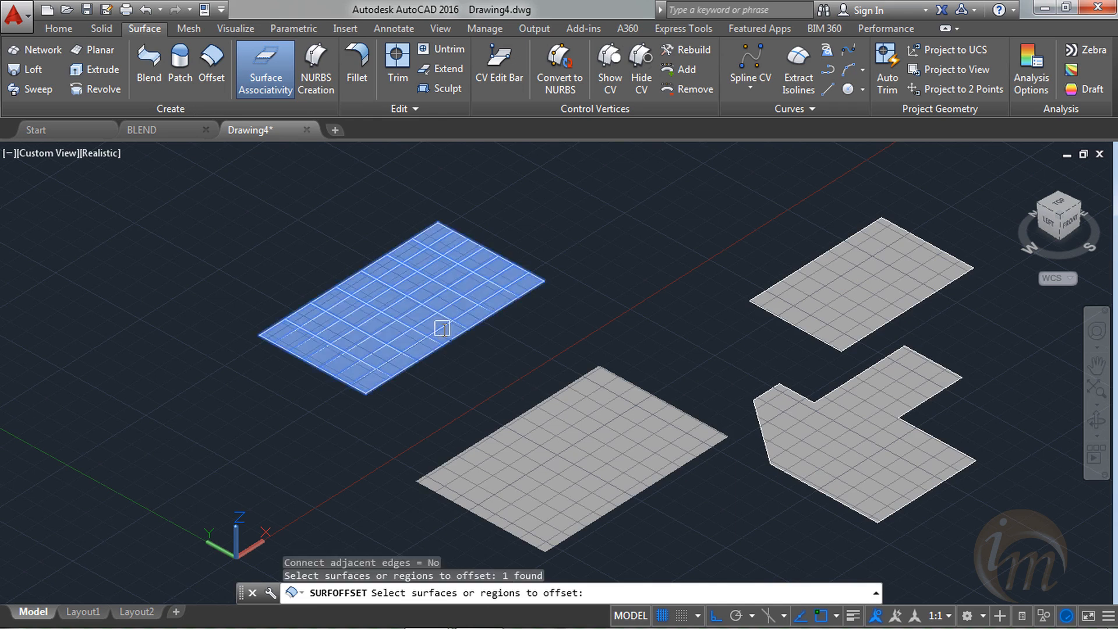
key("Return")
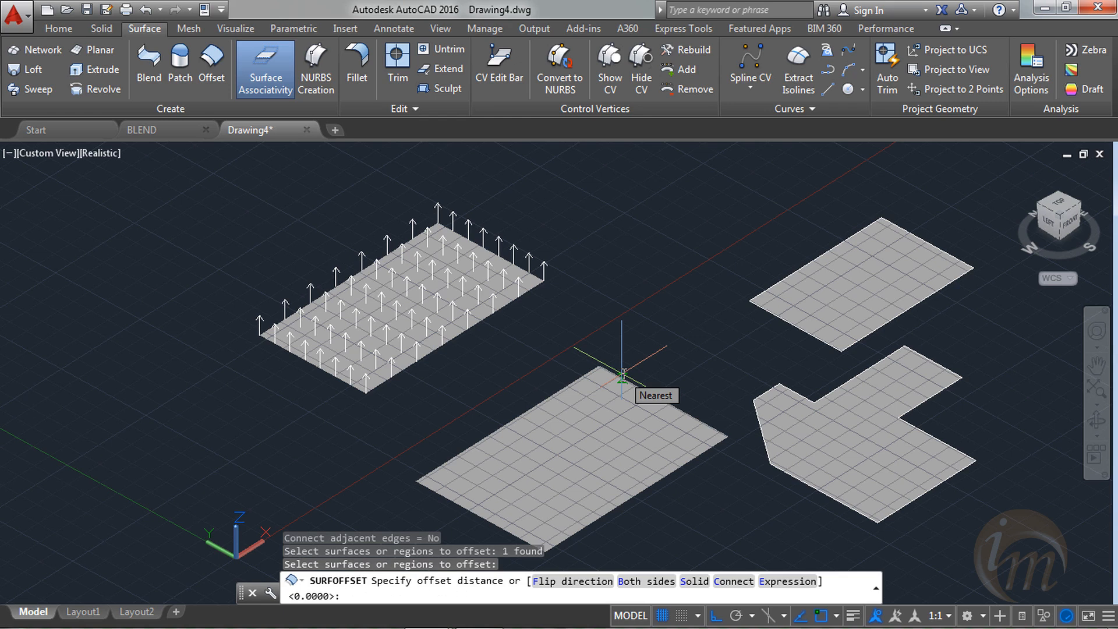
- Flip the offset direction twice, try offsetting to both sides, and flip back to a single upward offset
left_click(550, 582)
left_click(550, 582)
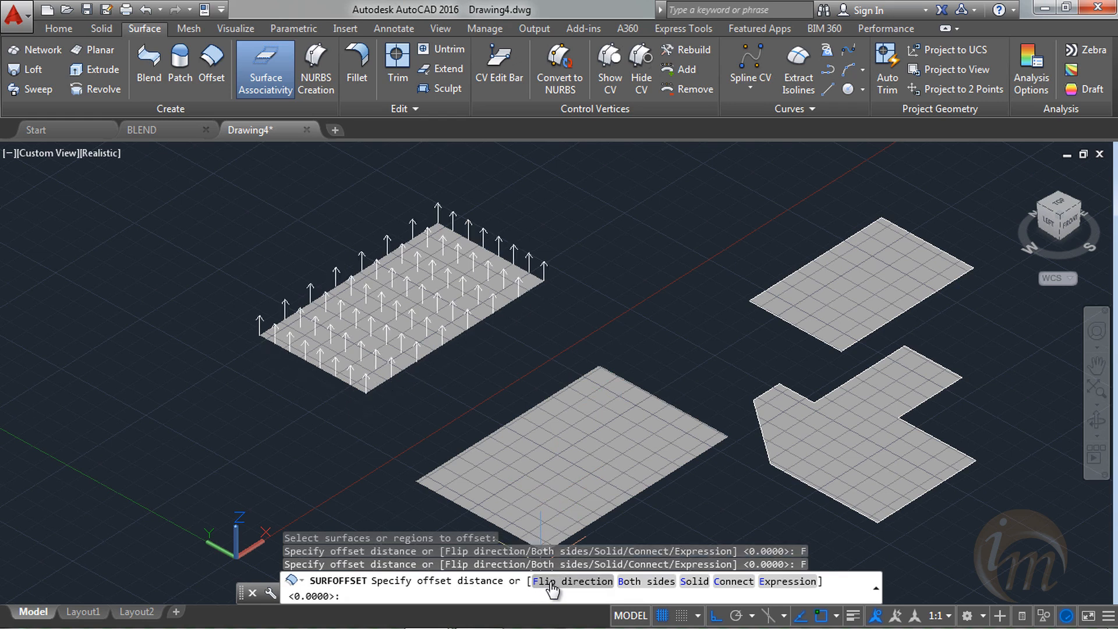
left_click(642, 582)
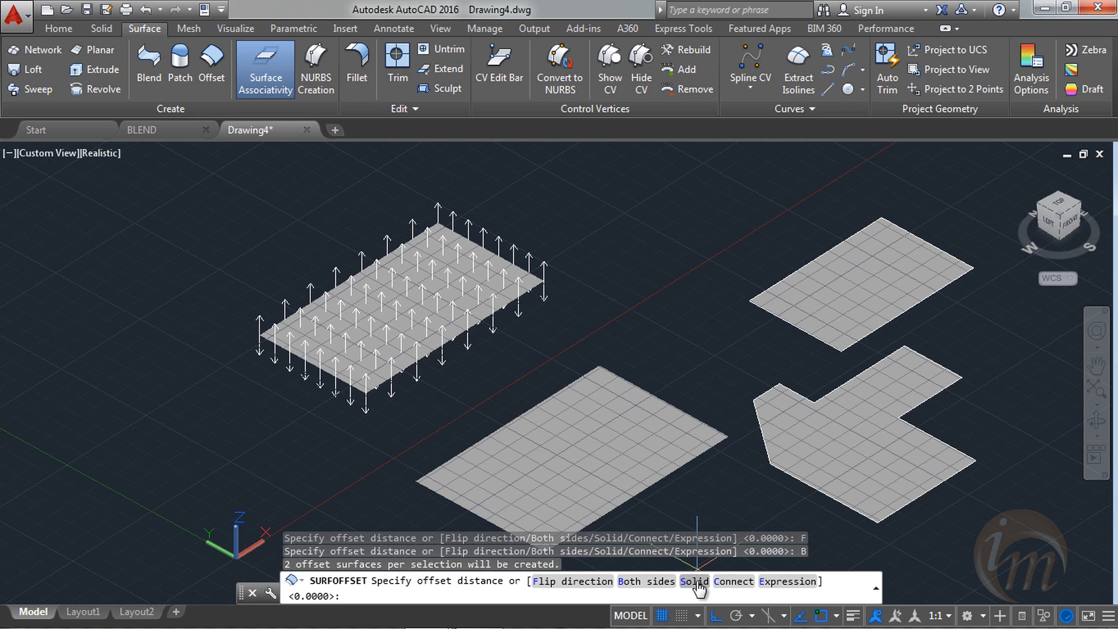
left_click(586, 582)
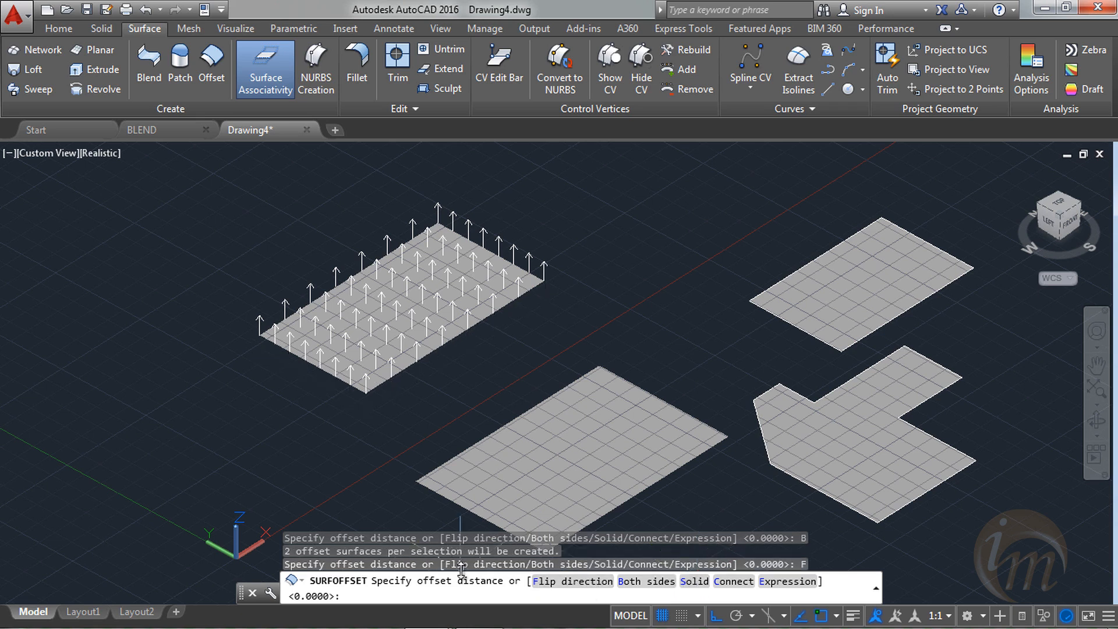
- Offset the selected planar surface upward by a distance of 1
left_click(364, 390)
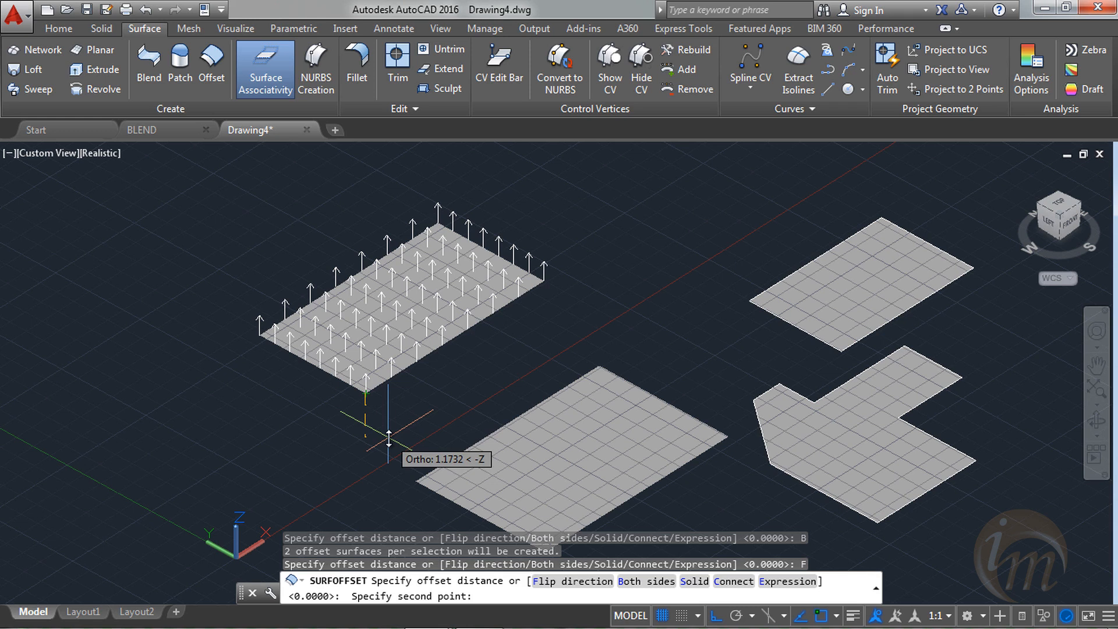
type("1")
key("Return")
mouse_move(413, 449)
middle_mouse_down("shift")
mouse_move(401, 454)
mouse_move(401, 402)
mouse_move(417, 407)
mouse_move(417, 452)
mouse_move(414, 430)
middle_mouse_up("shift")
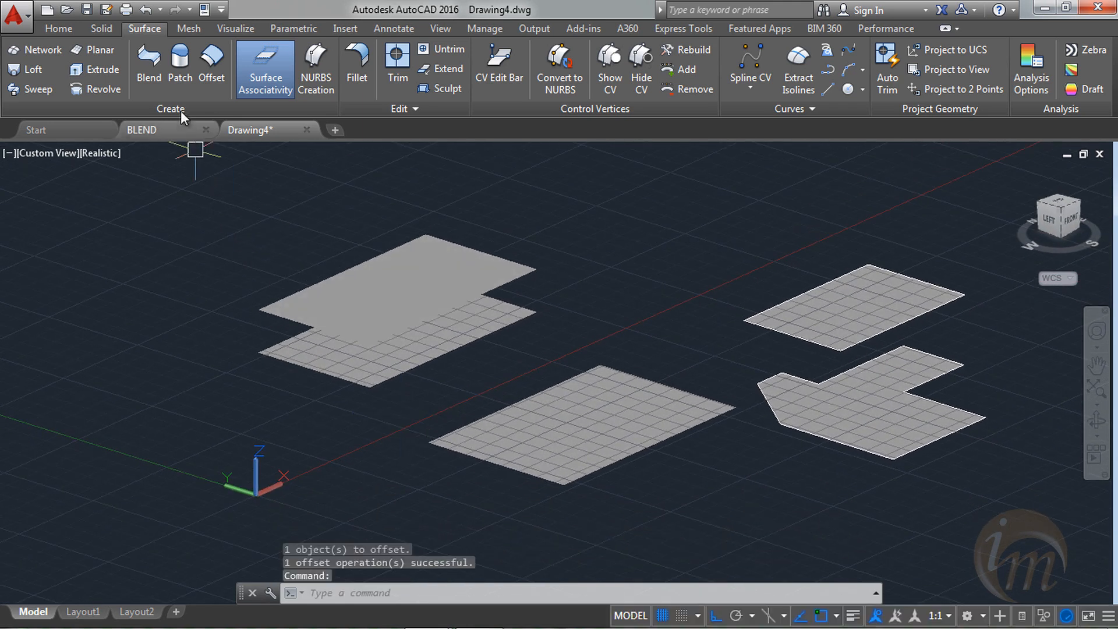
- Offset the planar surface on the near side of the X axis to both sides by a distance of 1
left_click(201, 81)
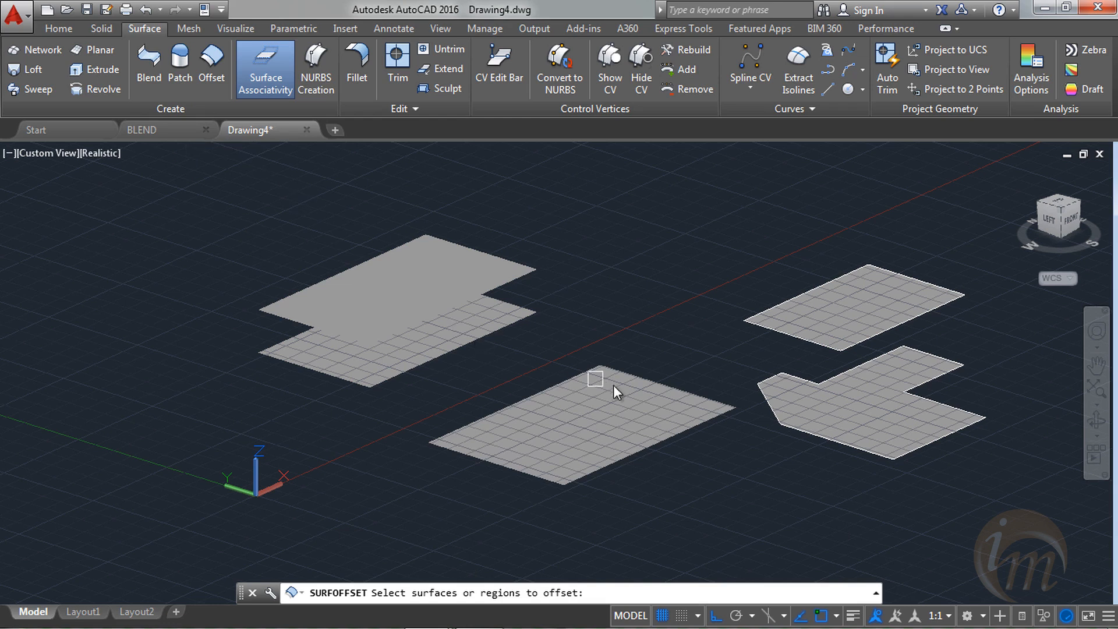
left_click(628, 415)
key("Return")
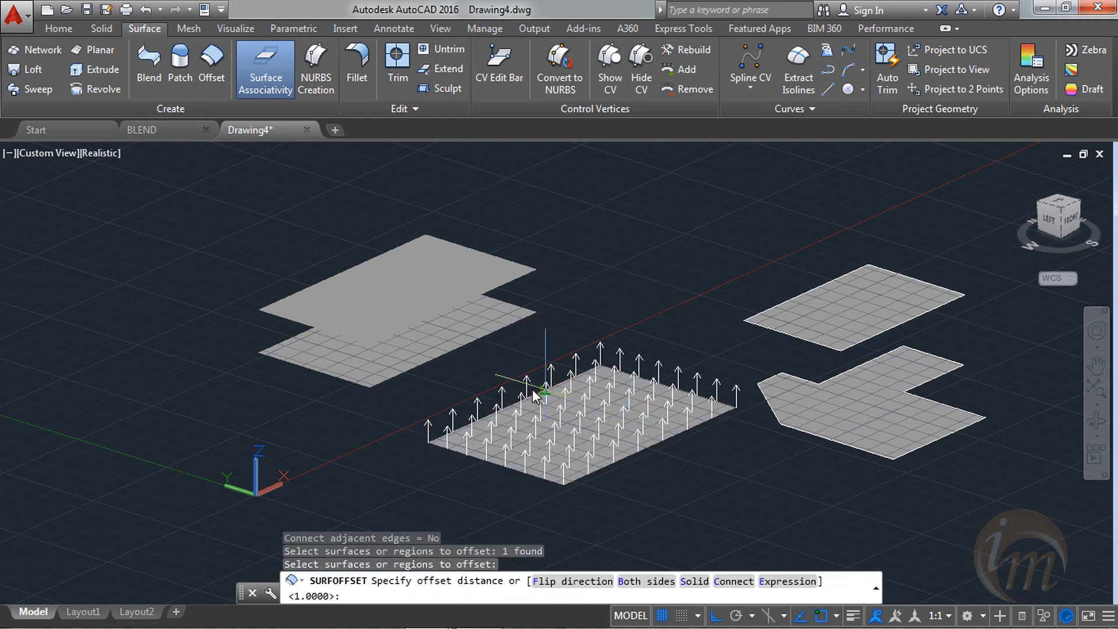
left_click(630, 582)
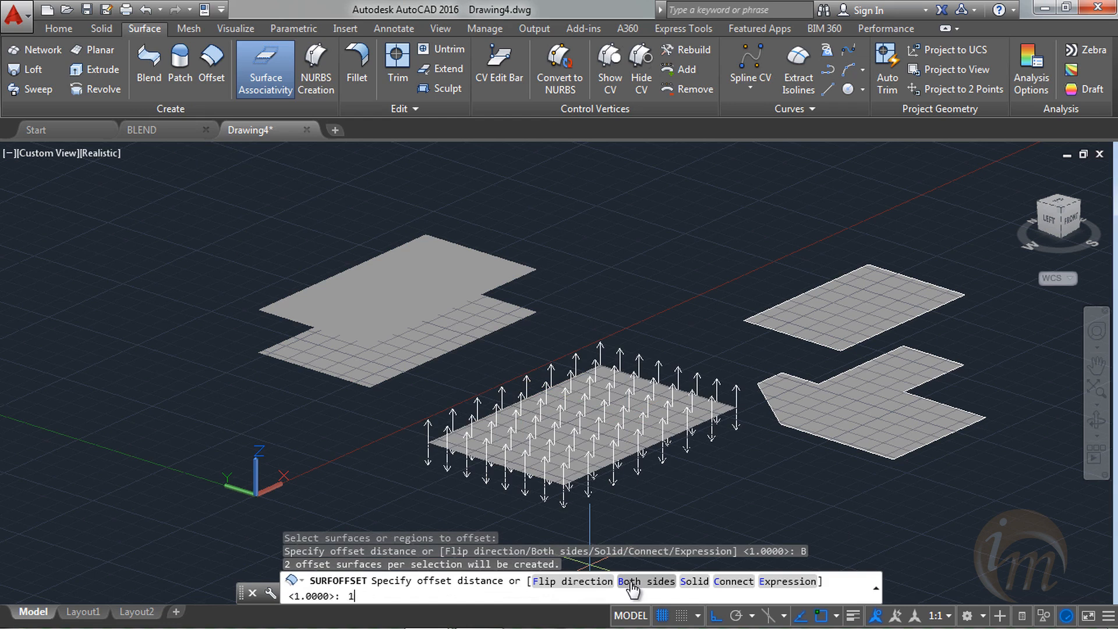
type("1")
key("Return")
- Offset the rectangle's planar surface upward by 3 with the SURFOFFSET Solid option to form a solid block
middle_click_drag(602, 530, 585, 457, "shift")
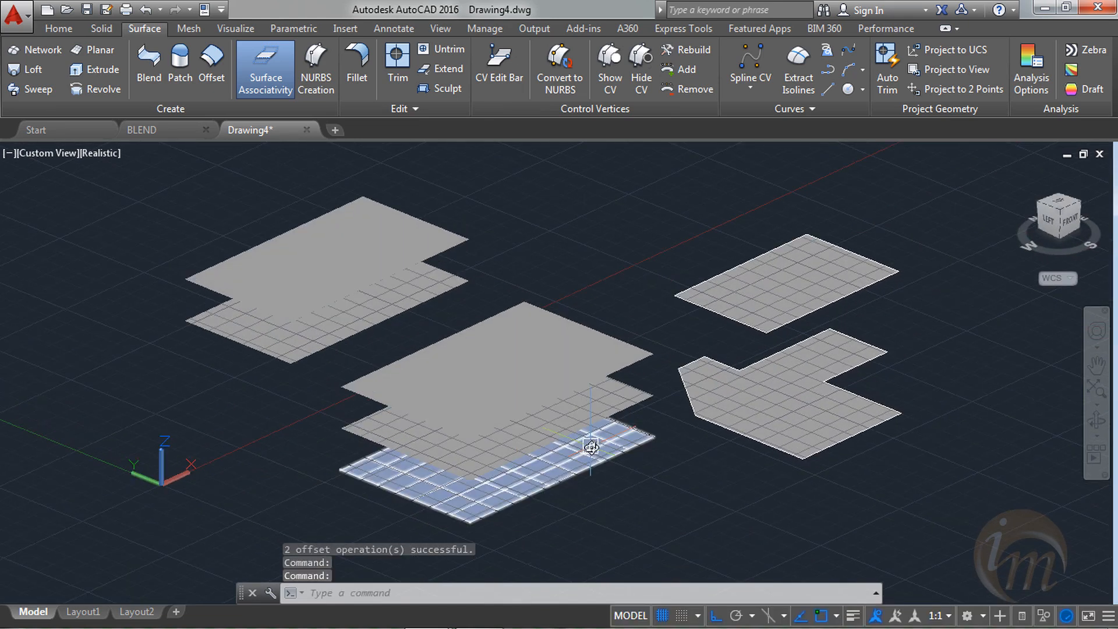
type("OFFSET")
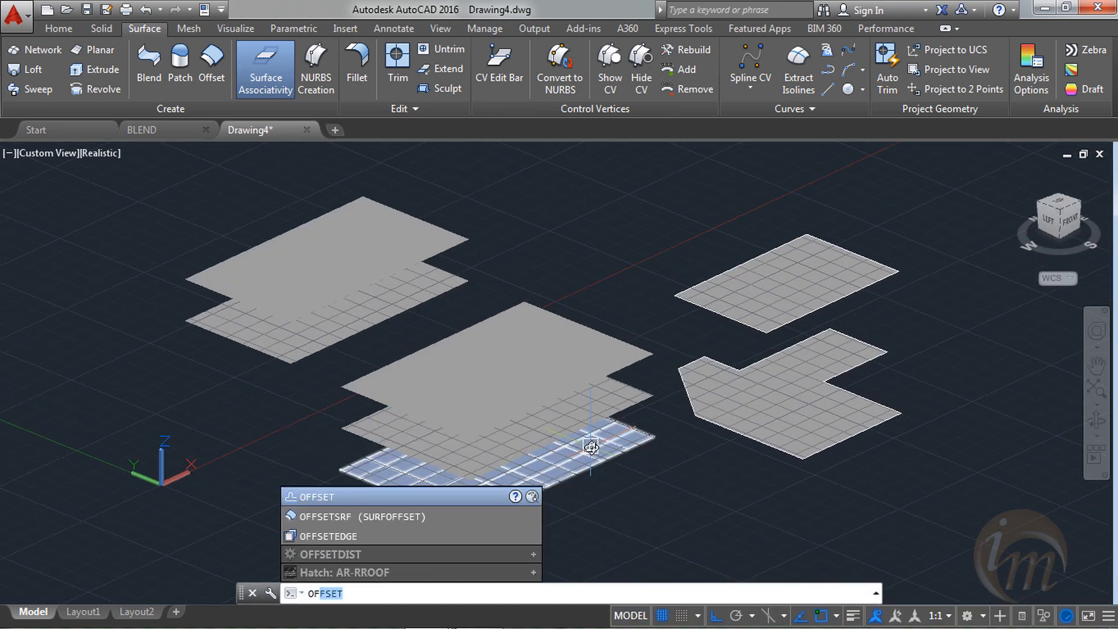
key("Down")
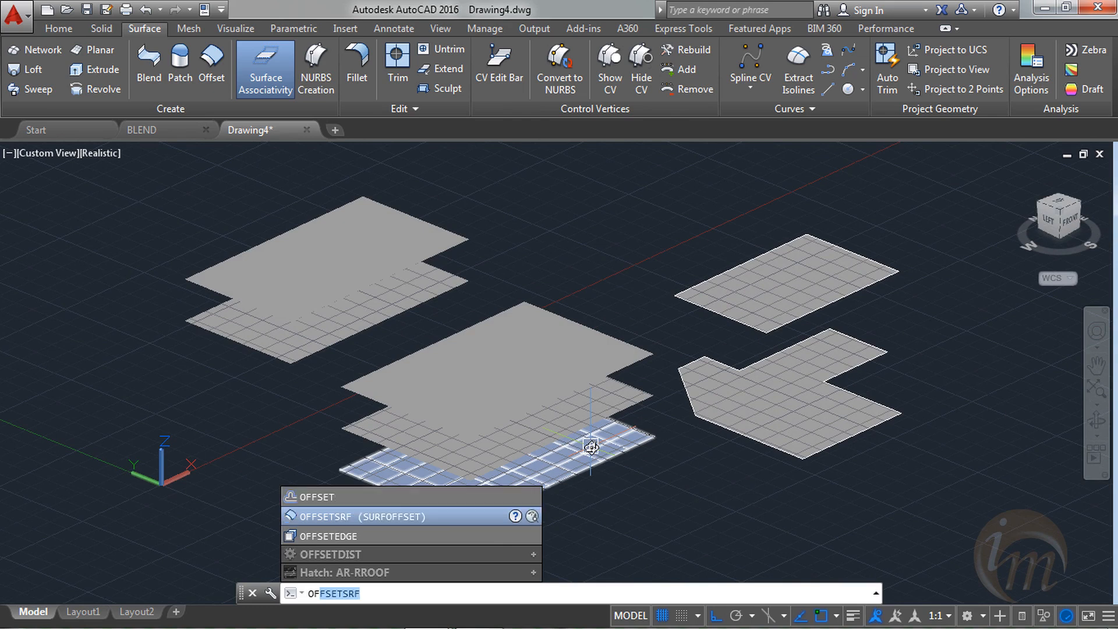
key("Return")
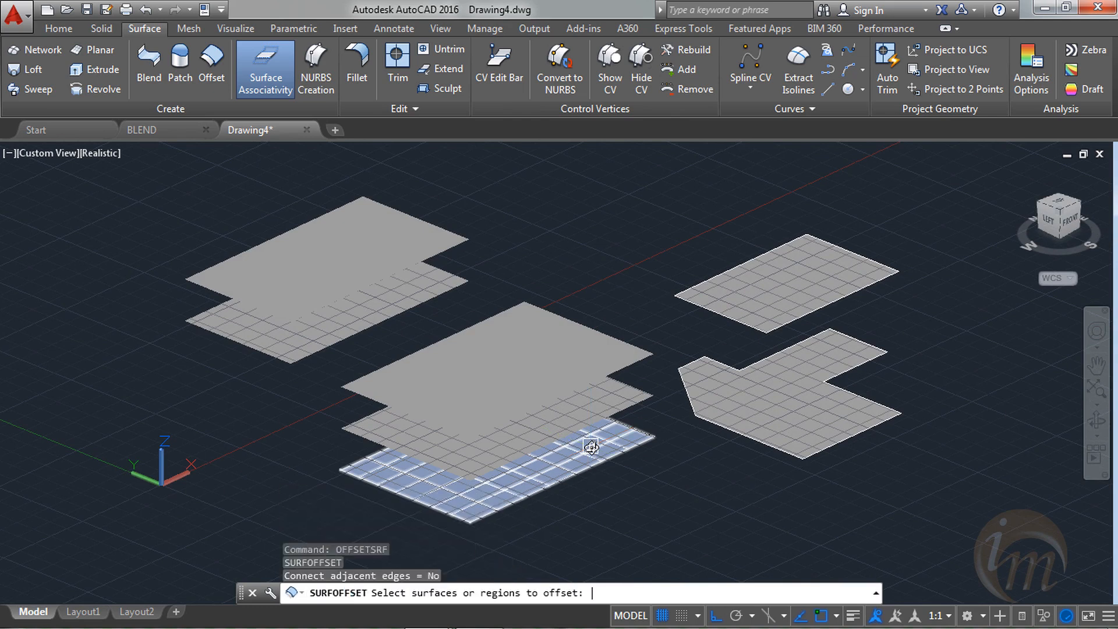
left_click(773, 298)
key("Return")
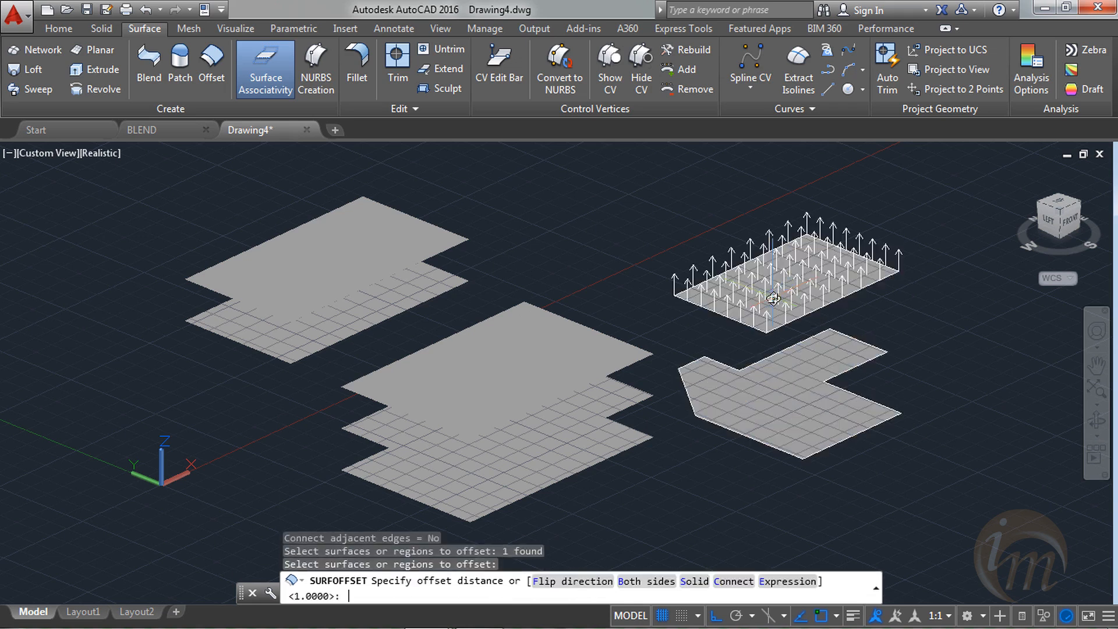
left_click(694, 581)
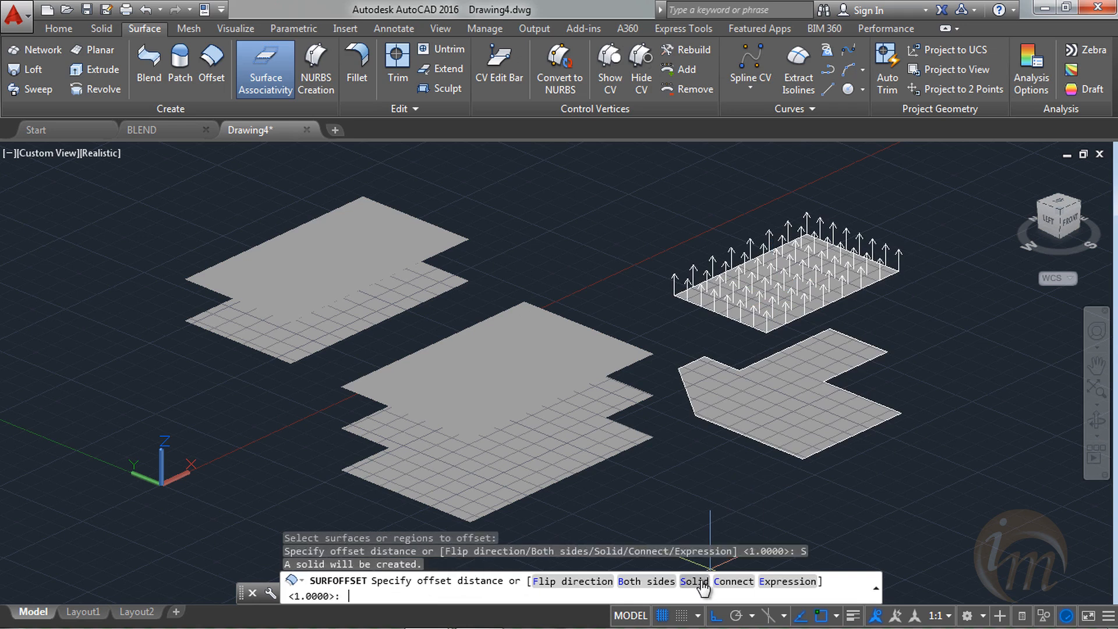
left_click(703, 582)
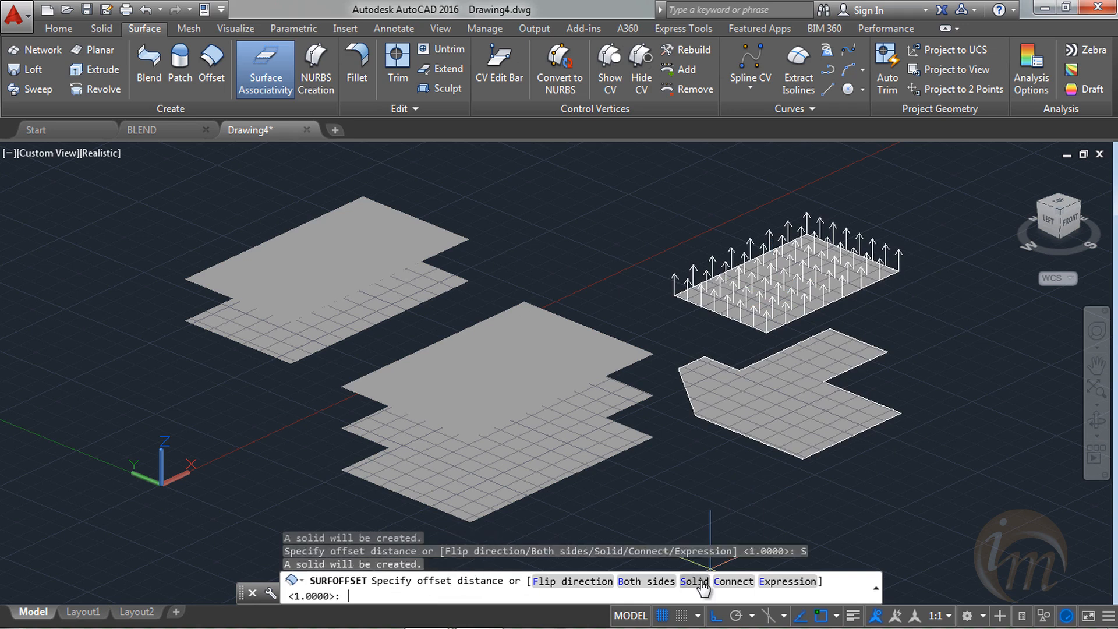
type("3")
key("Return")
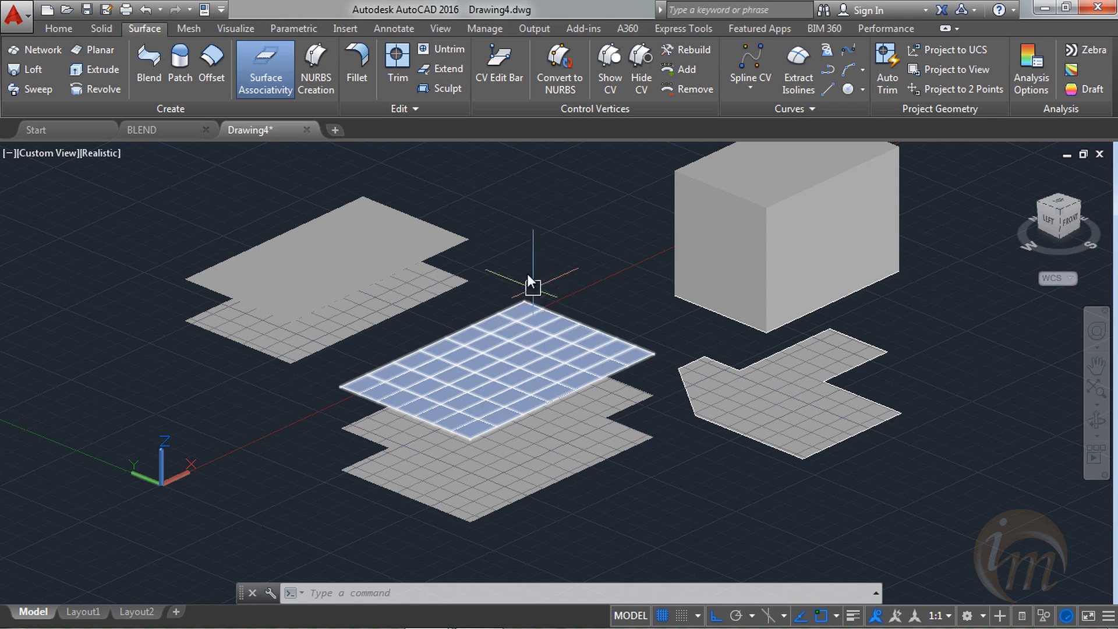
- Offset the closed polyline's planar surface downward by 2, with Connect set to Yes to keep adjacent edges connected
left_click(211, 64)
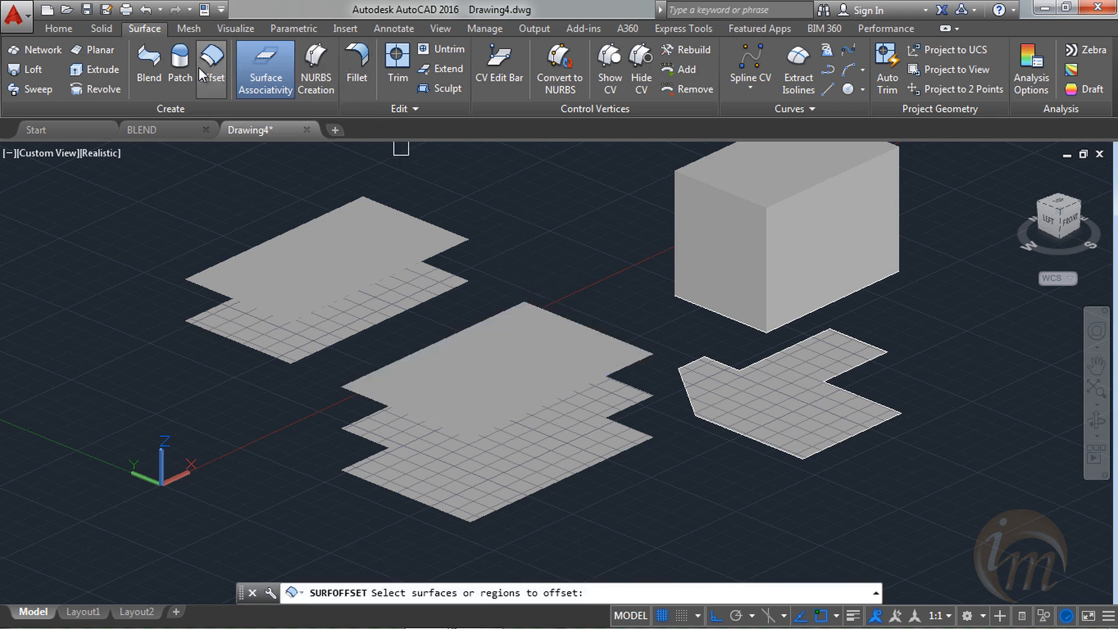
left_click(811, 395)
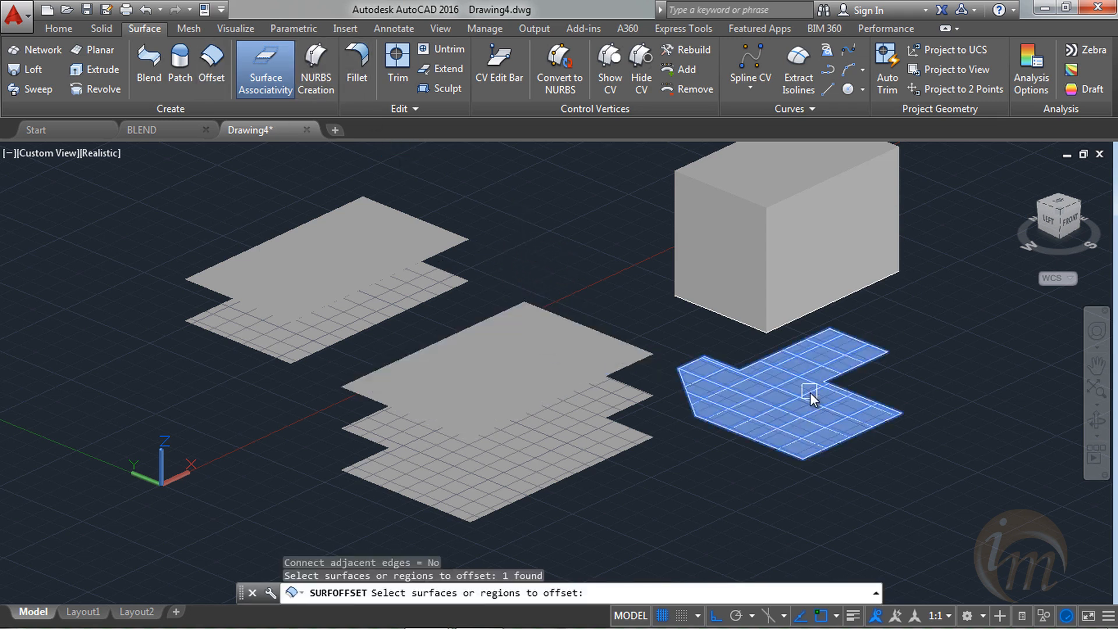
key("Return")
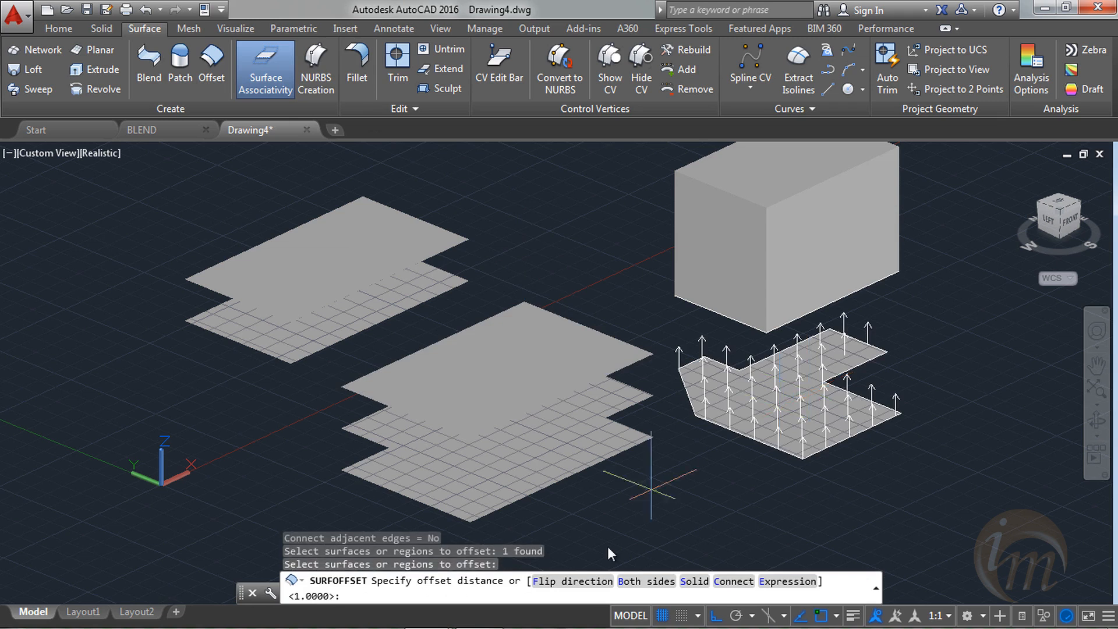
left_click(537, 587)
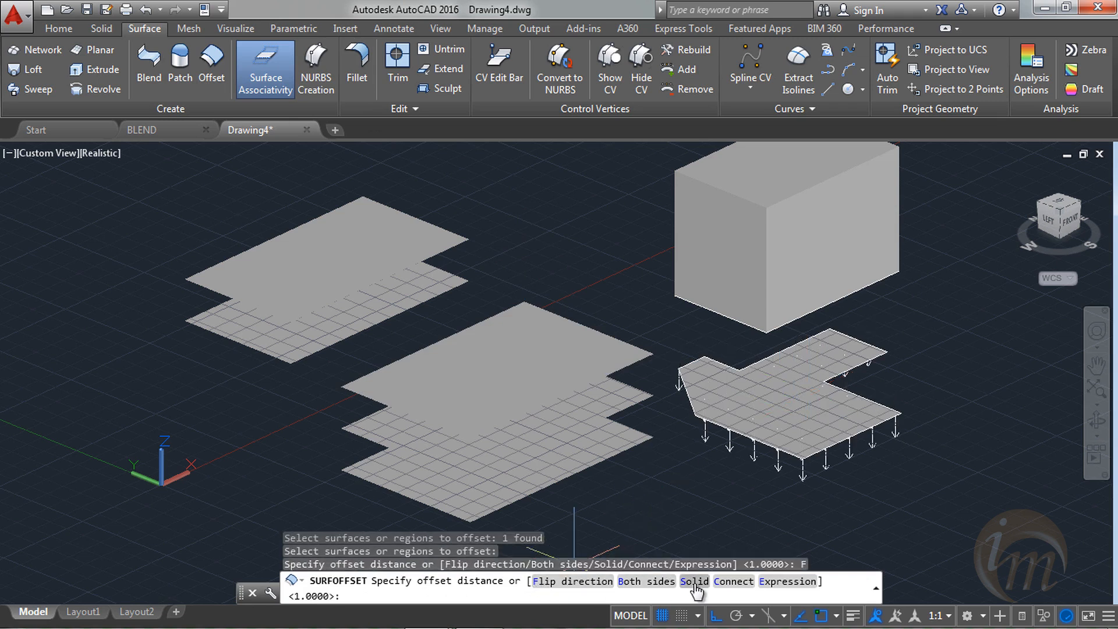
left_click(726, 582)
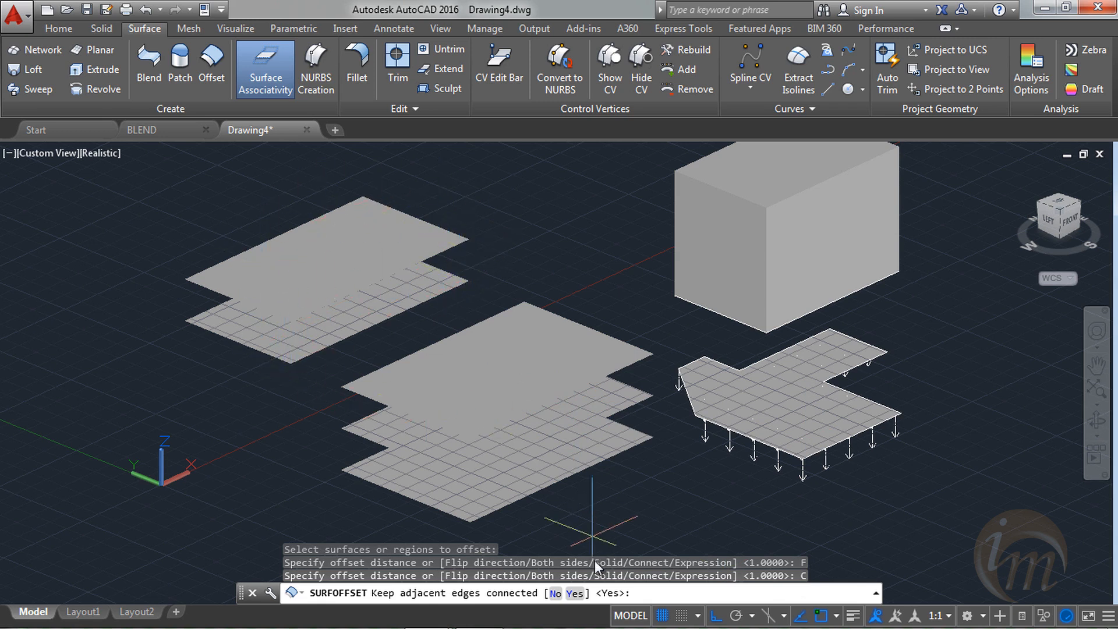
left_click(576, 593)
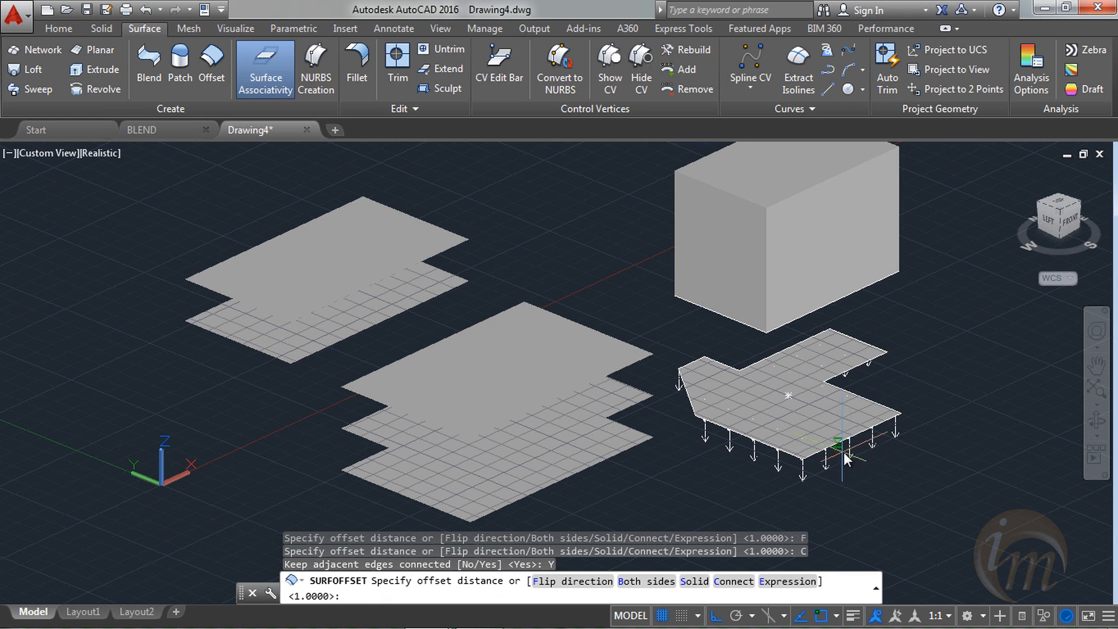
type("2")
key("Return")
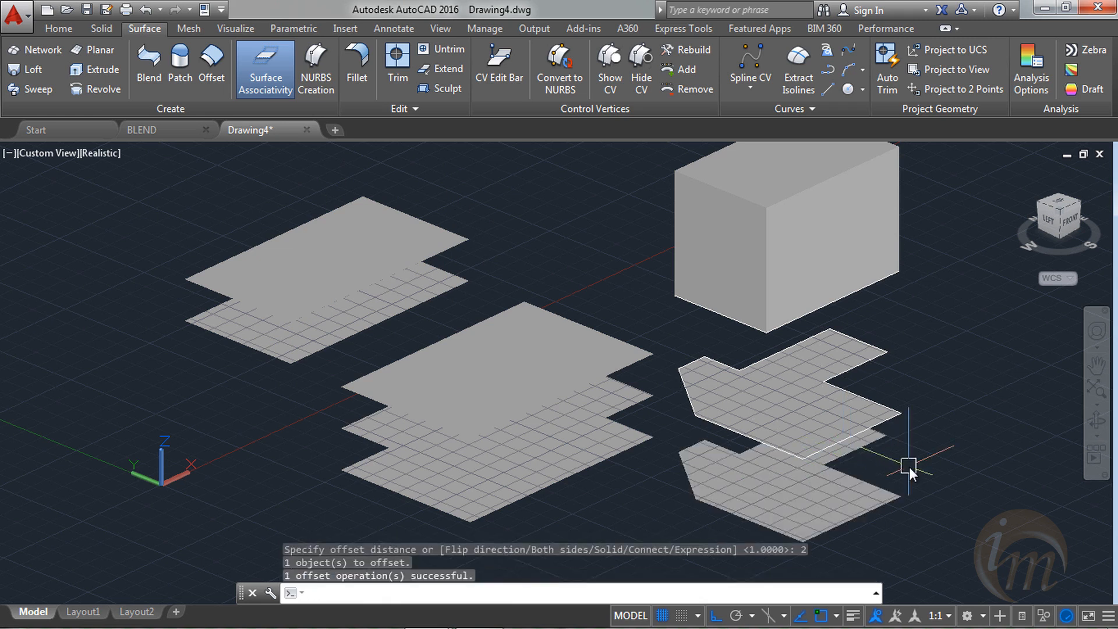
- Offset the closed polyline's original planar surface upward using the Expression option with the expression 1
middle_click_drag(831, 502, 836, 470, "shift")
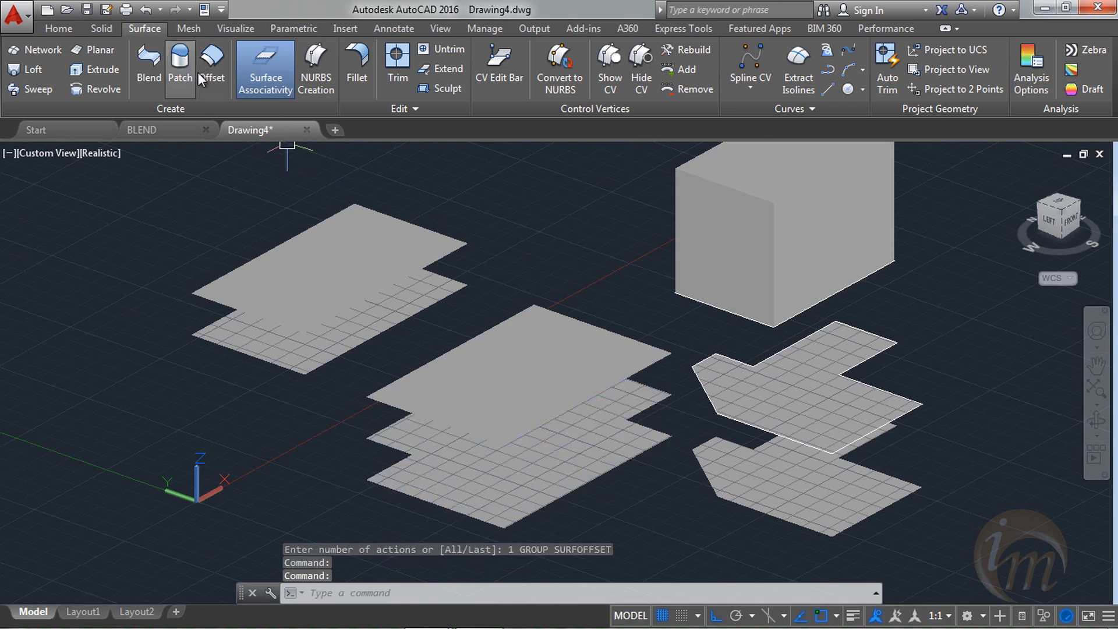
left_click(197, 72)
left_click(344, 274)
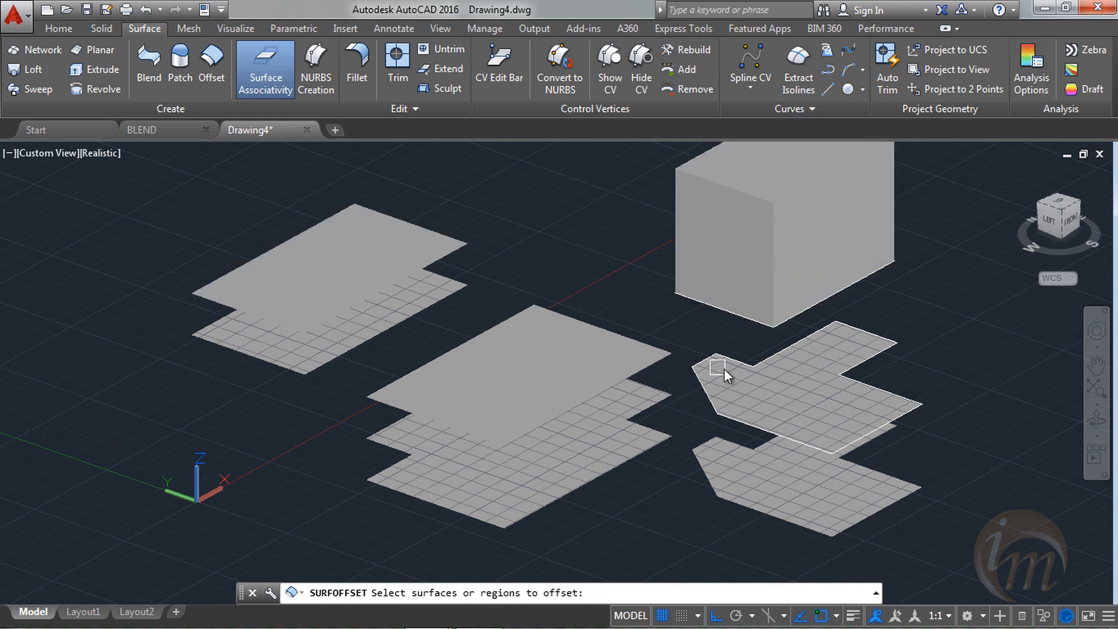
left_click(787, 399)
key("Return")
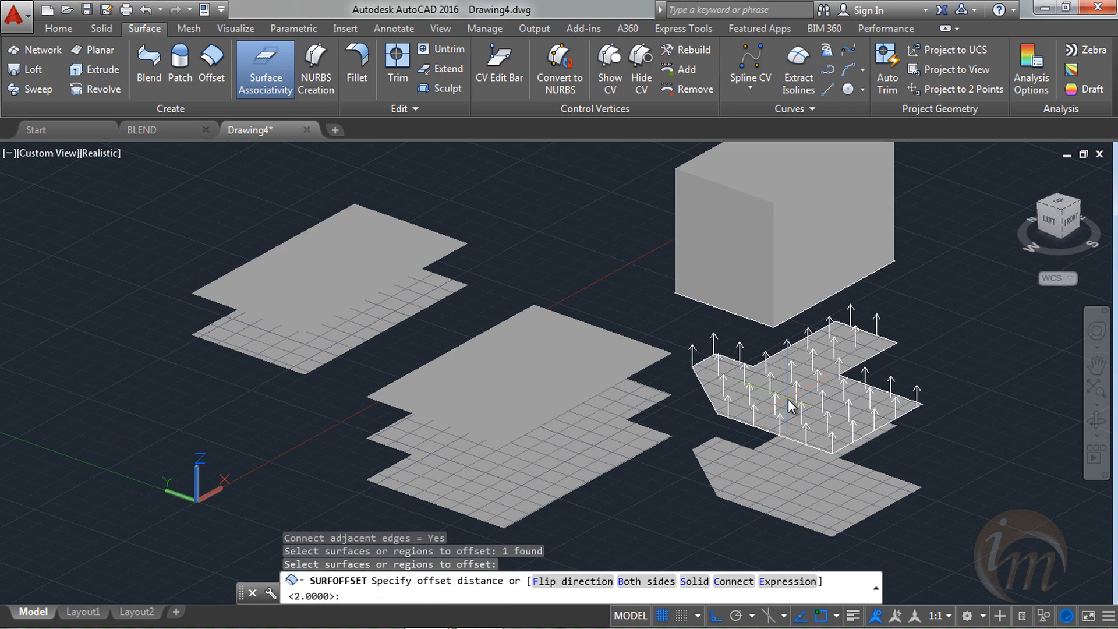
type("E")
key("Return")
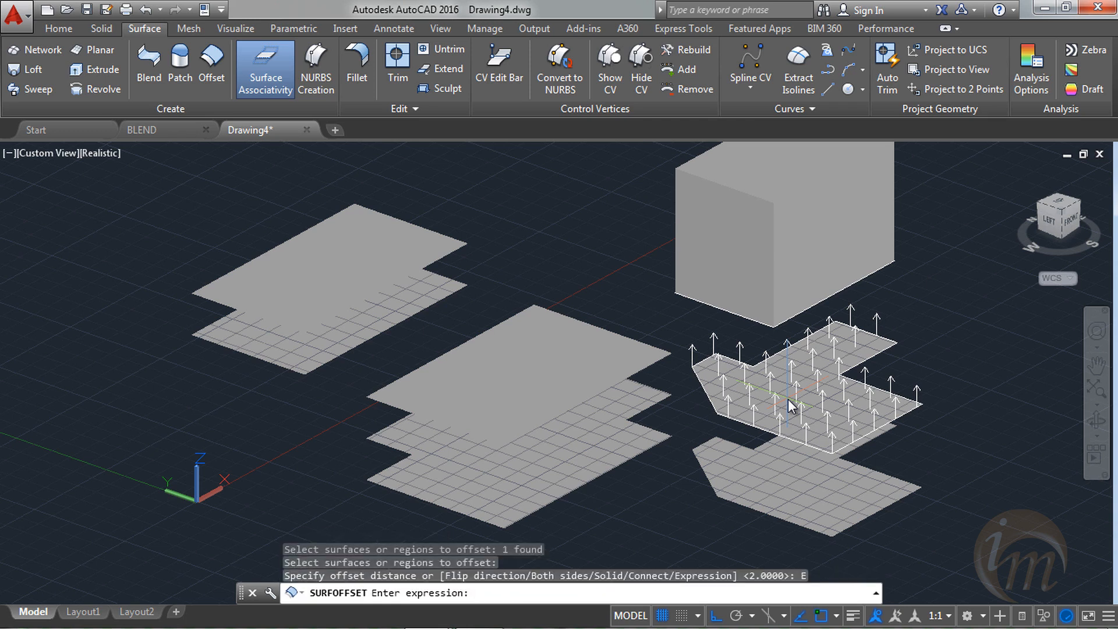
type("1")
key("Return")
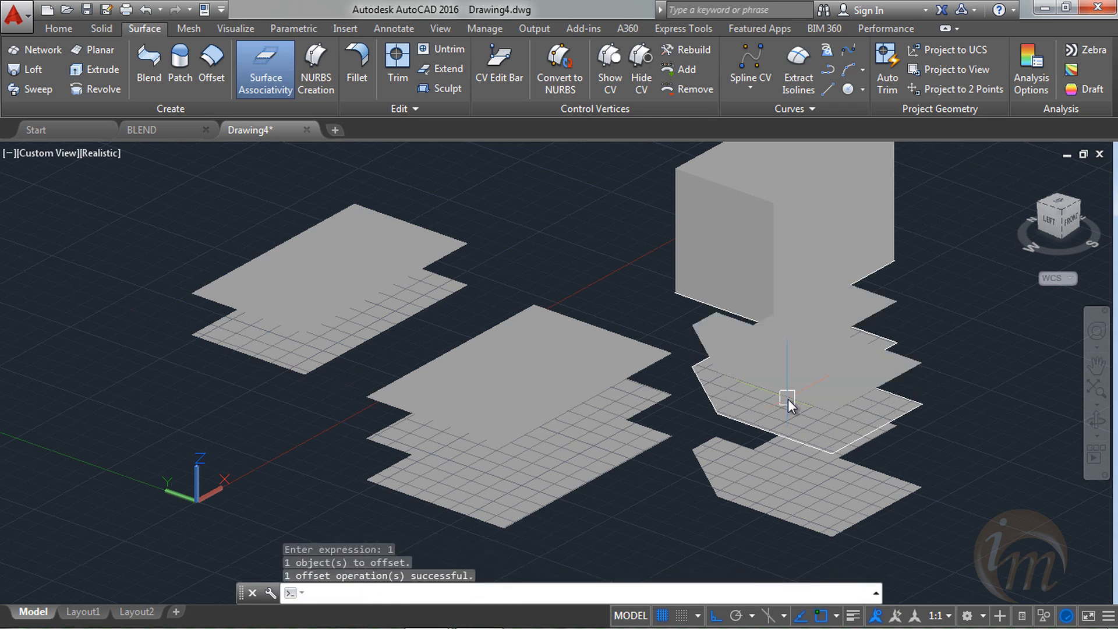
- Erase all the planar surfaces, their offsets and the solid block from the drawing
middle_click_drag(773, 456, 870, 376, "shift")
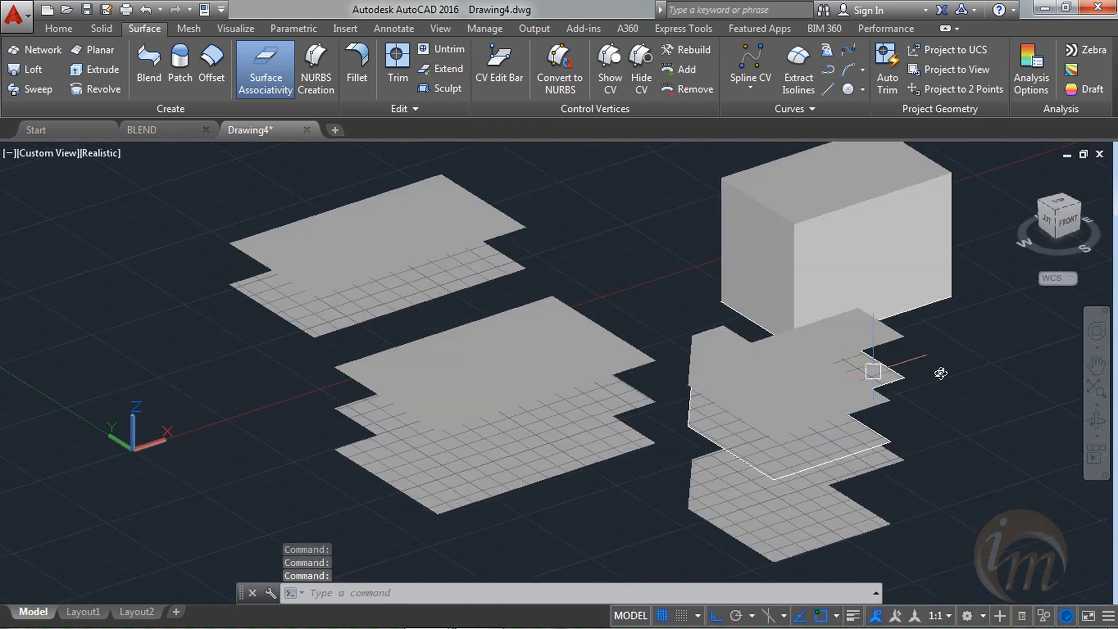
left_click(931, 524)
left_click(431, 229)
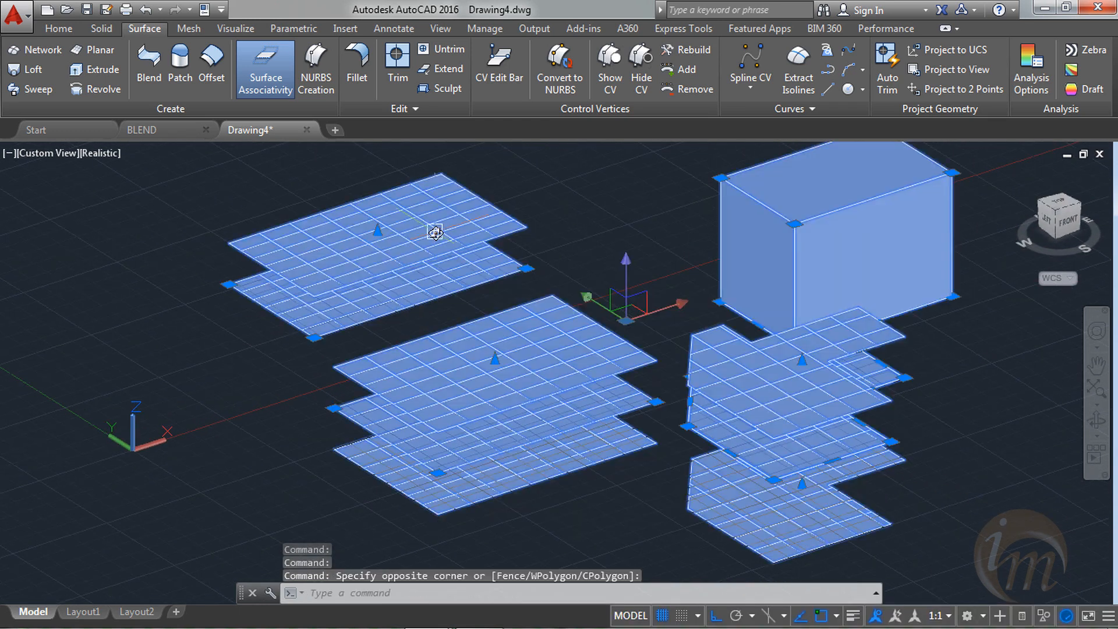
key("Delete")
mouse_move(617, 355)
middle_mouse_down("shift")
mouse_move(654, 384)
mouse_move(644, 379)
middle_mouse_up("shift")
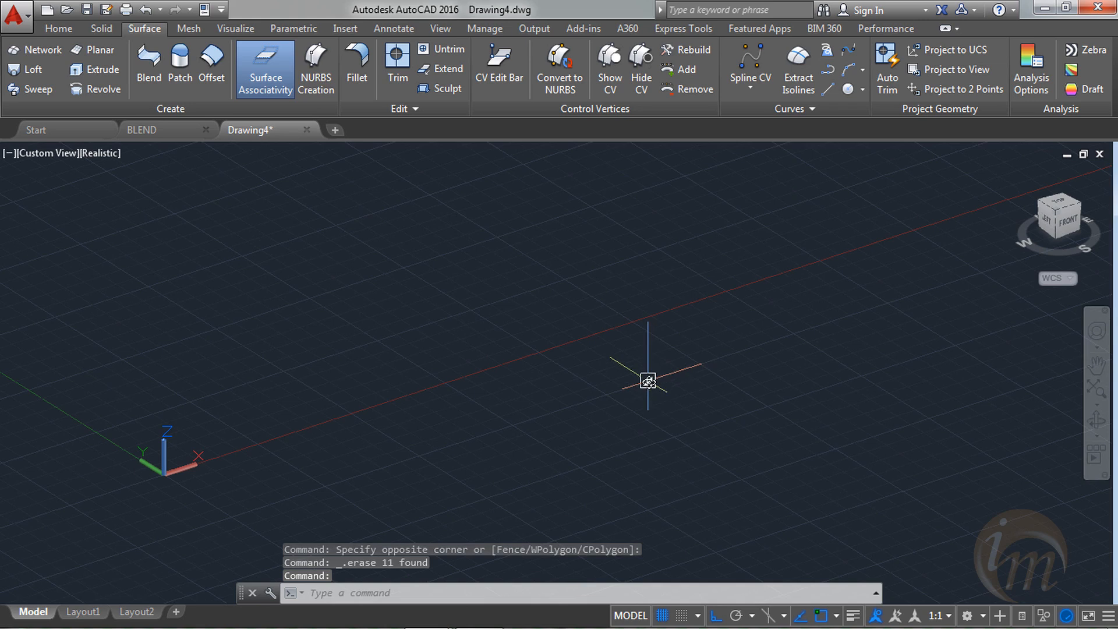
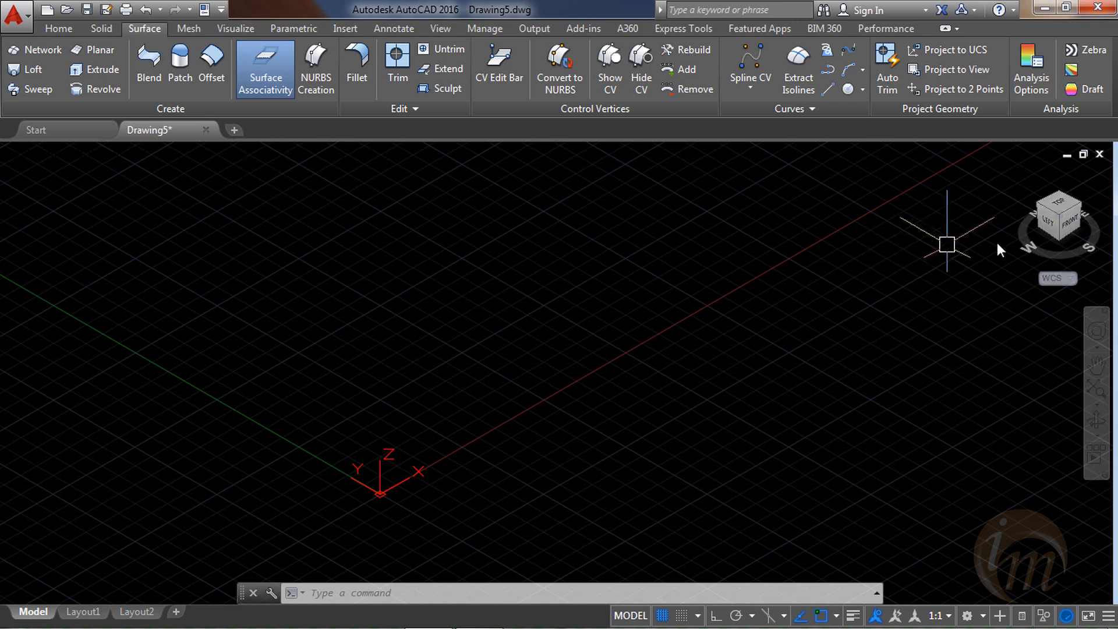
- Switch the new empty drawing to the preset Front view with the UCS aligned to it
left_click(1049, 230)
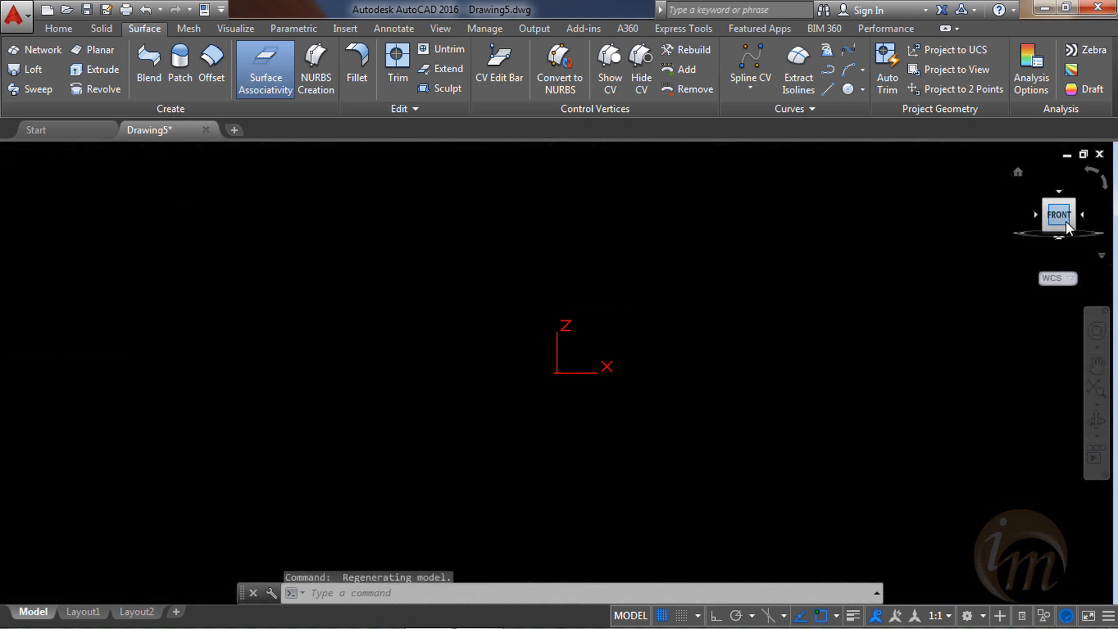
middle_click_drag(437, 305, 133, 347)
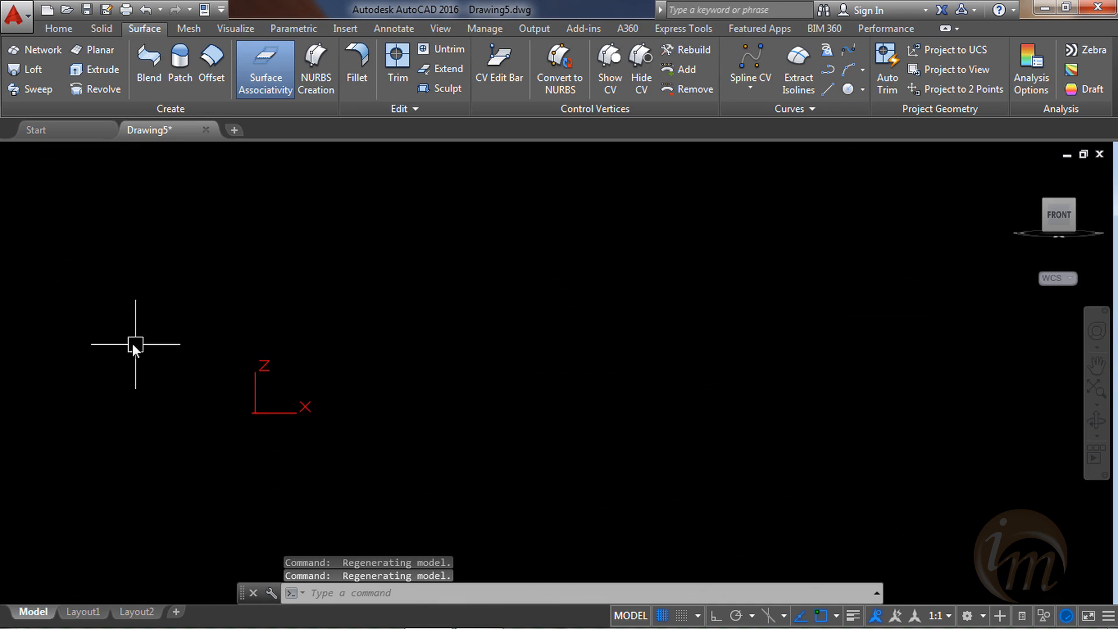
left_click(233, 29)
left_click(98, 89)
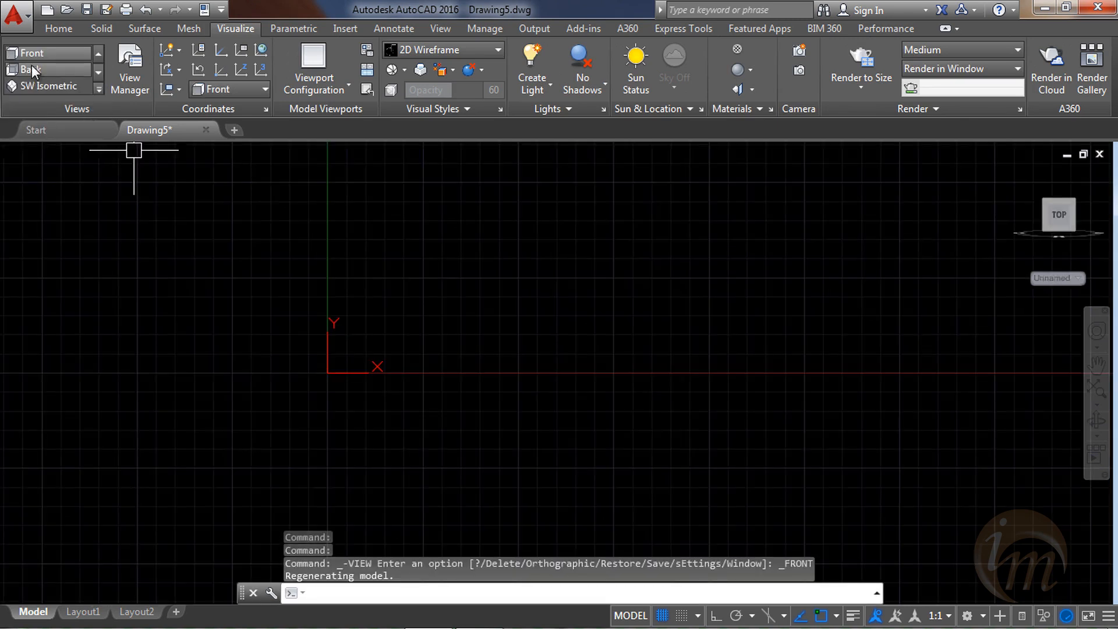
- Draw a semicircular arc by its center, above and right of the origin, bulging toward the Y axis
type("A")
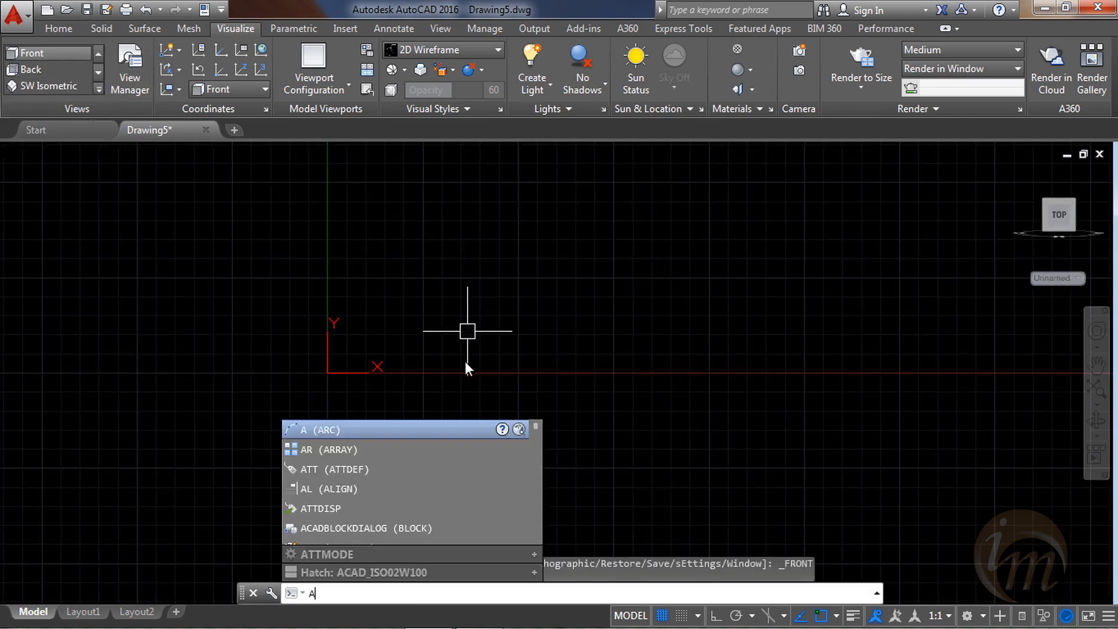
key("Return")
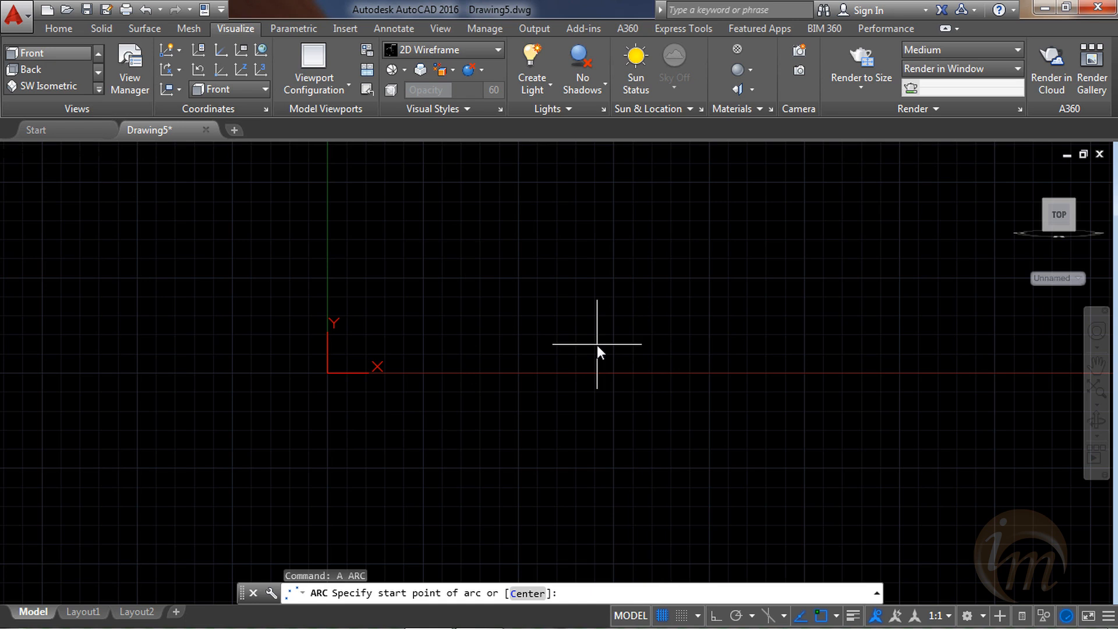
type("C")
key("Return")
left_click(634, 317)
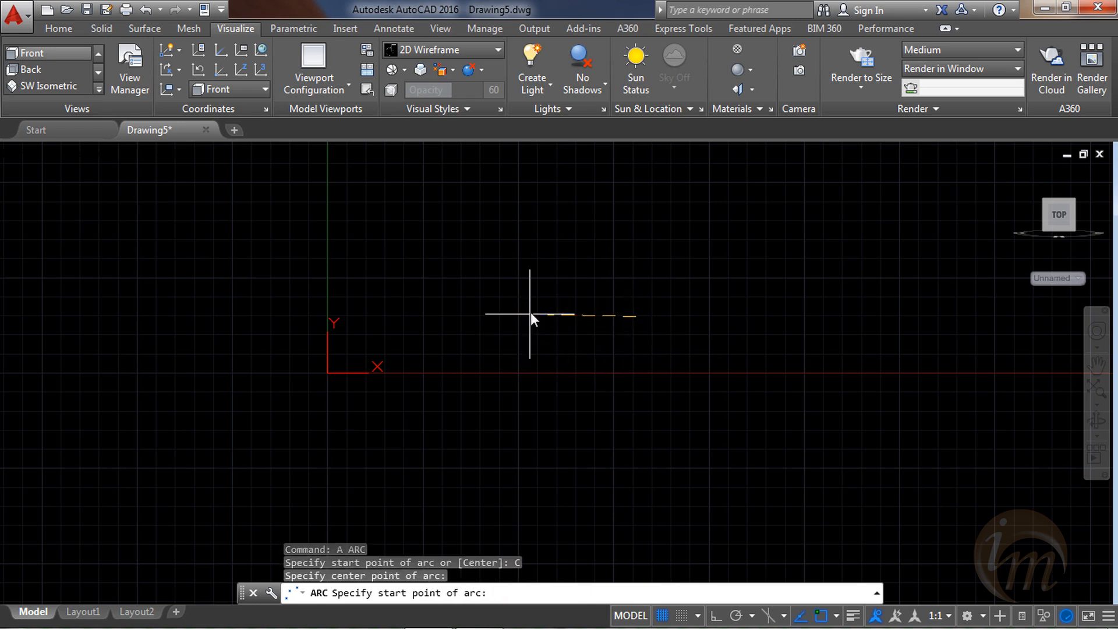
left_click(634, 235)
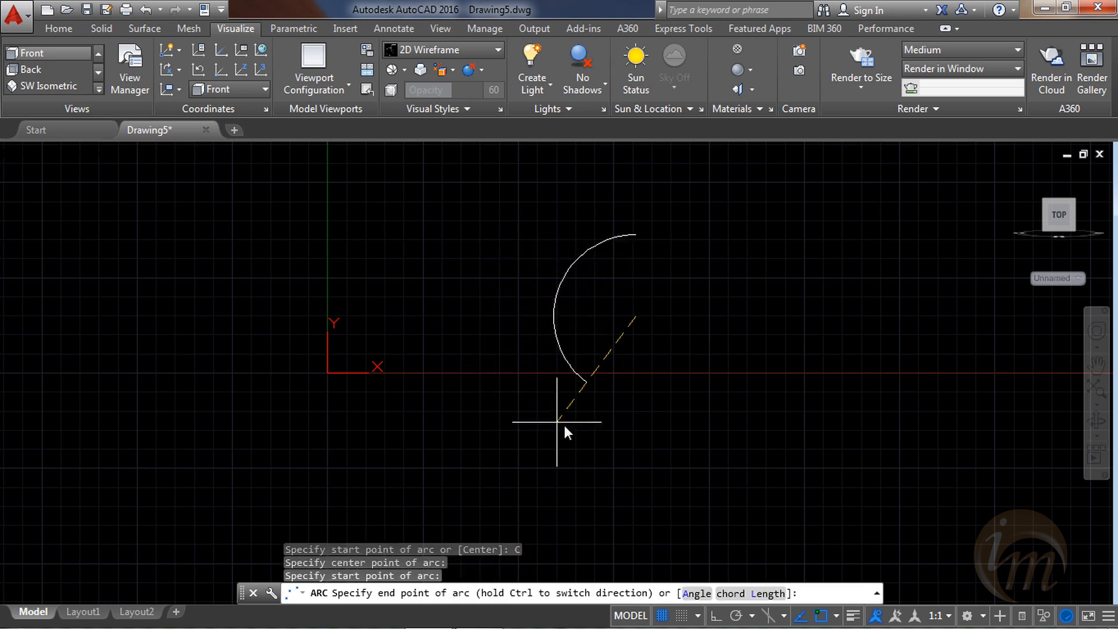
left_click(635, 439)
- Draw a horizontal line from the semicircular arc's lower endpoint, extending away from the Y axis
type("l")
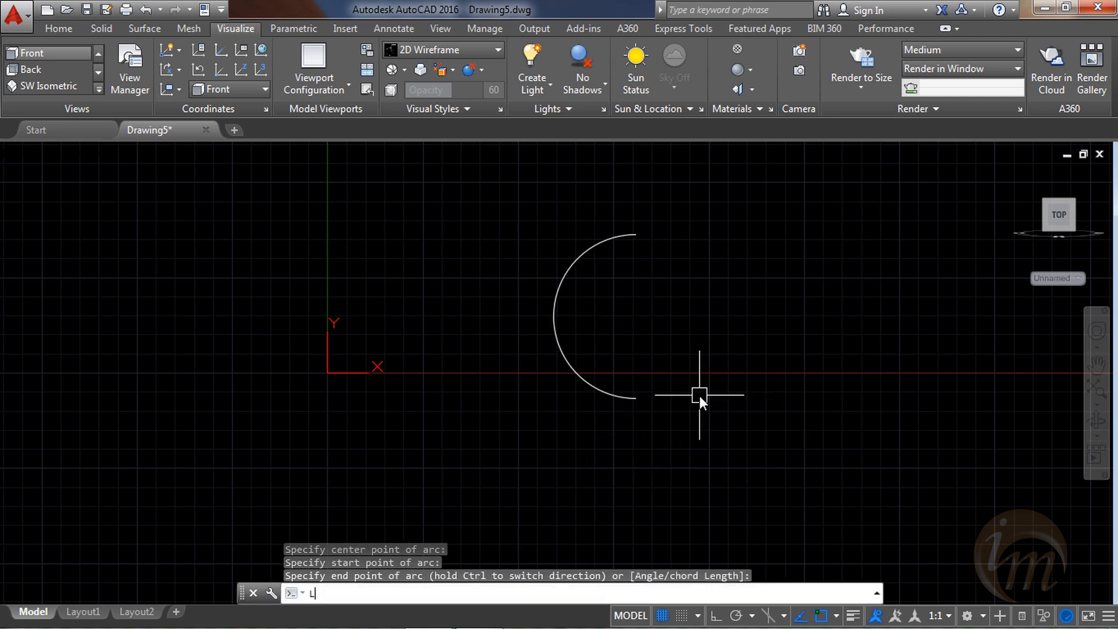
key("Return")
left_click(634, 398)
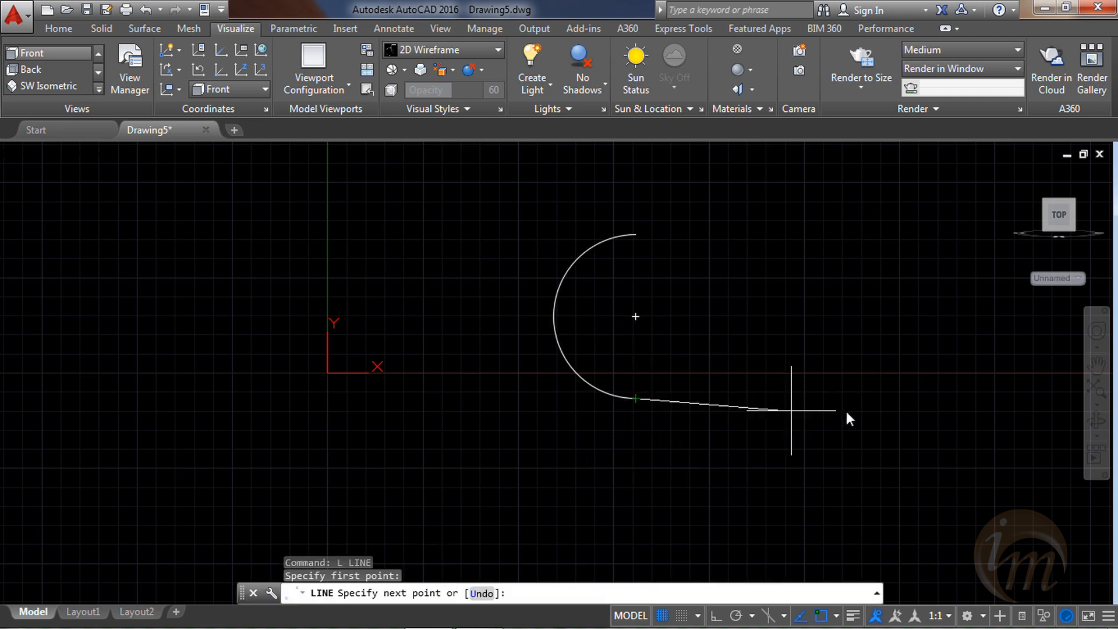
left_click(928, 406)
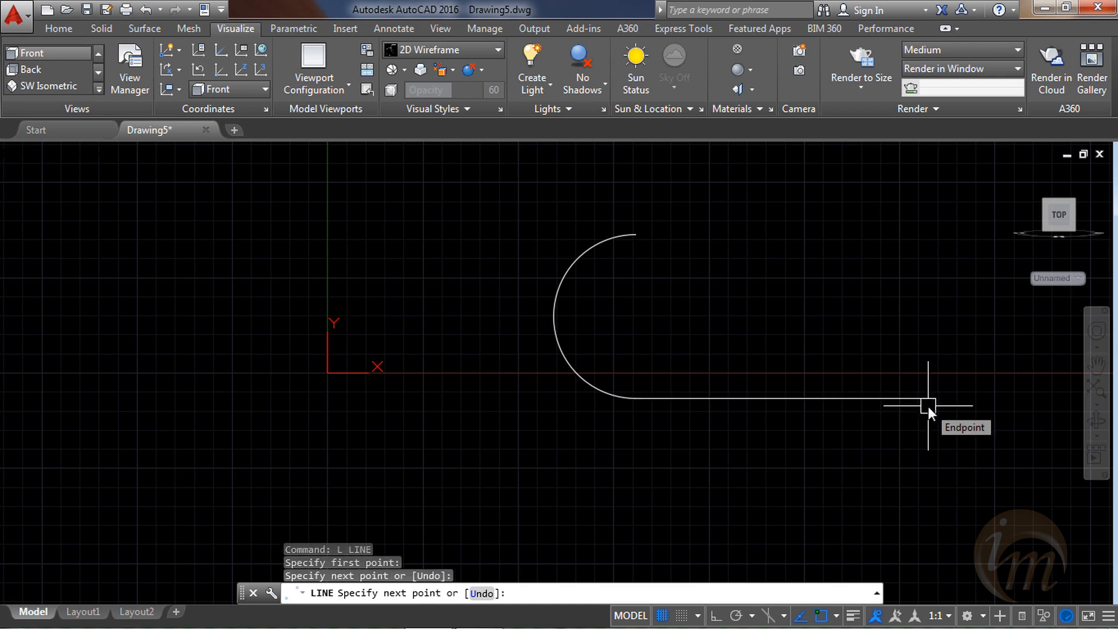
key("Escape")
middle_click_drag(734, 423, 642, 476)
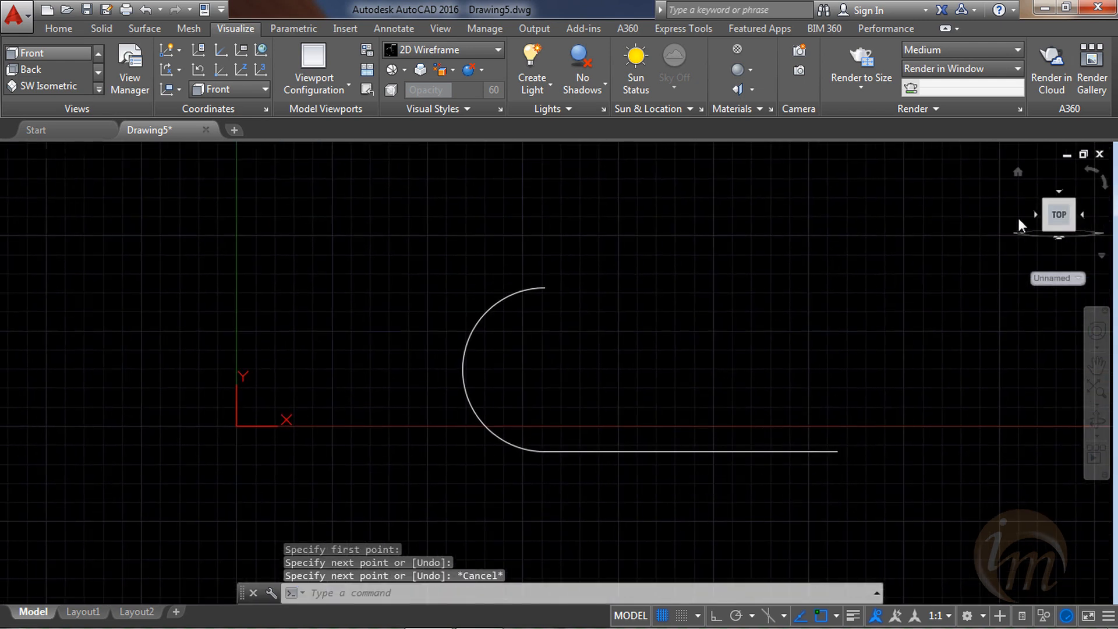
- Set the UCS to World and show the arc-and-line profile in the home isometric view
left_click(1017, 170)
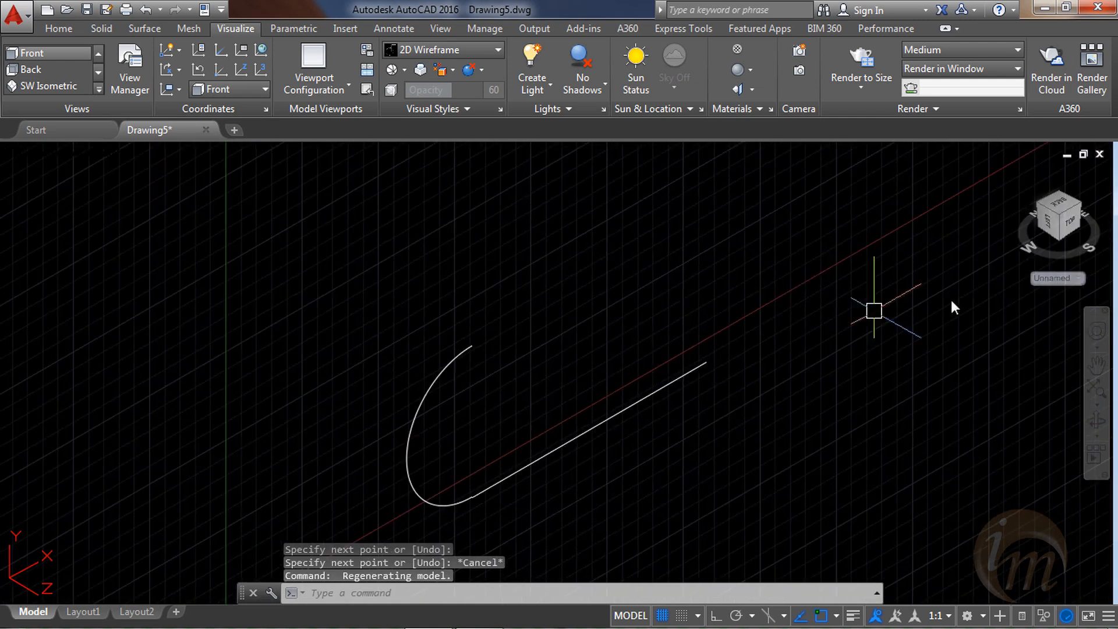
left_click(1058, 217)
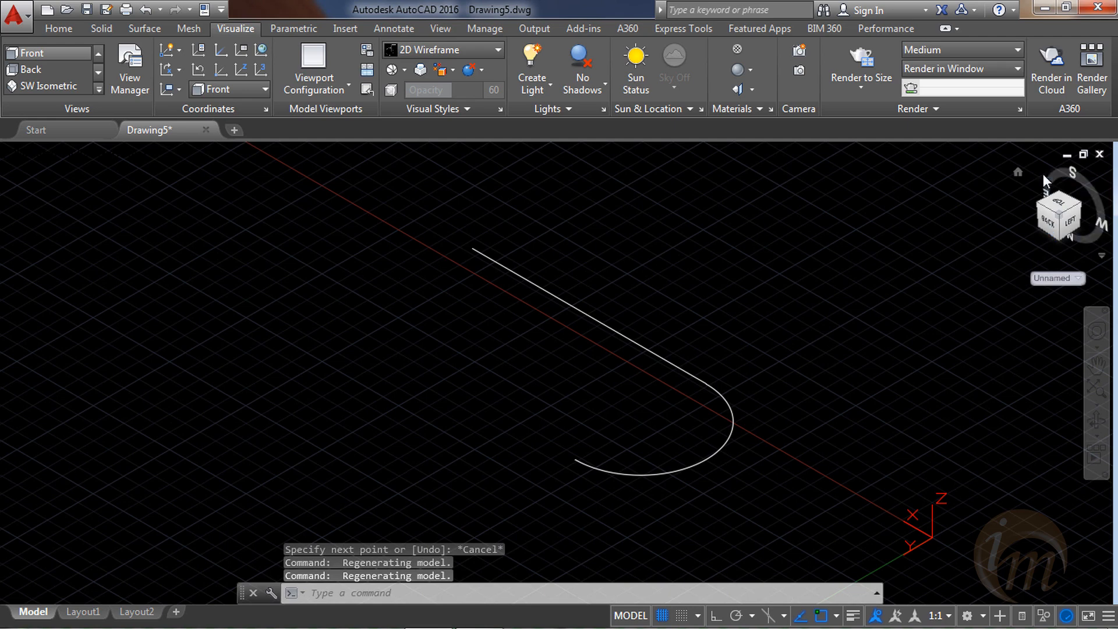
left_click(1016, 173)
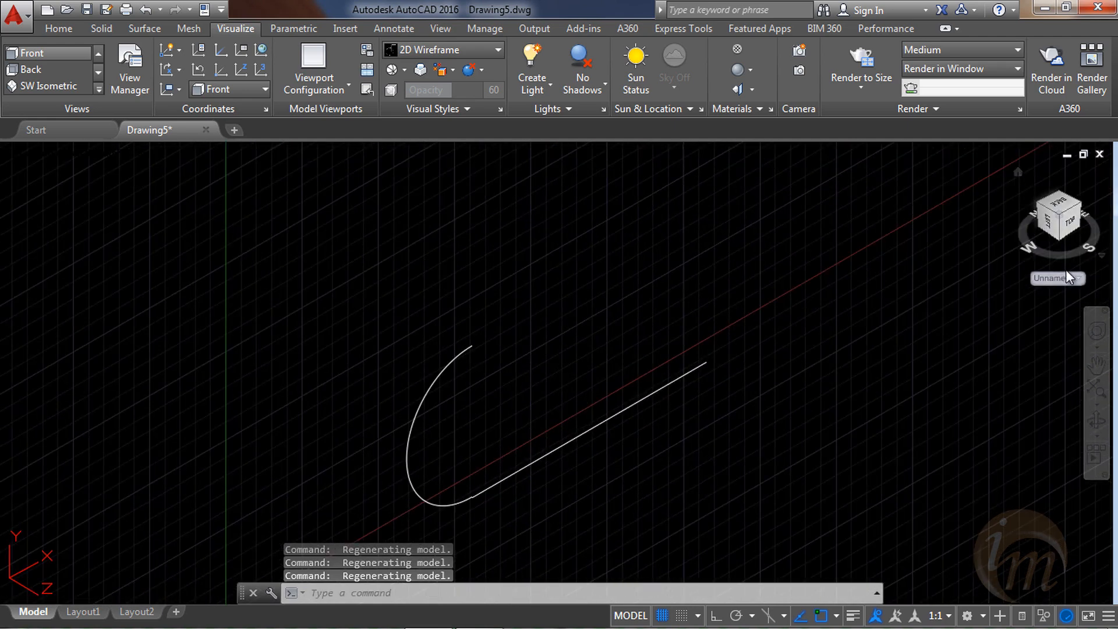
left_click(1069, 277)
left_click(1061, 293)
left_click(1019, 173)
- Copy the arc and line 4 units along the Y axis with Ortho on, using the line's free end as base point
left_click(686, 412)
left_click(353, 296)
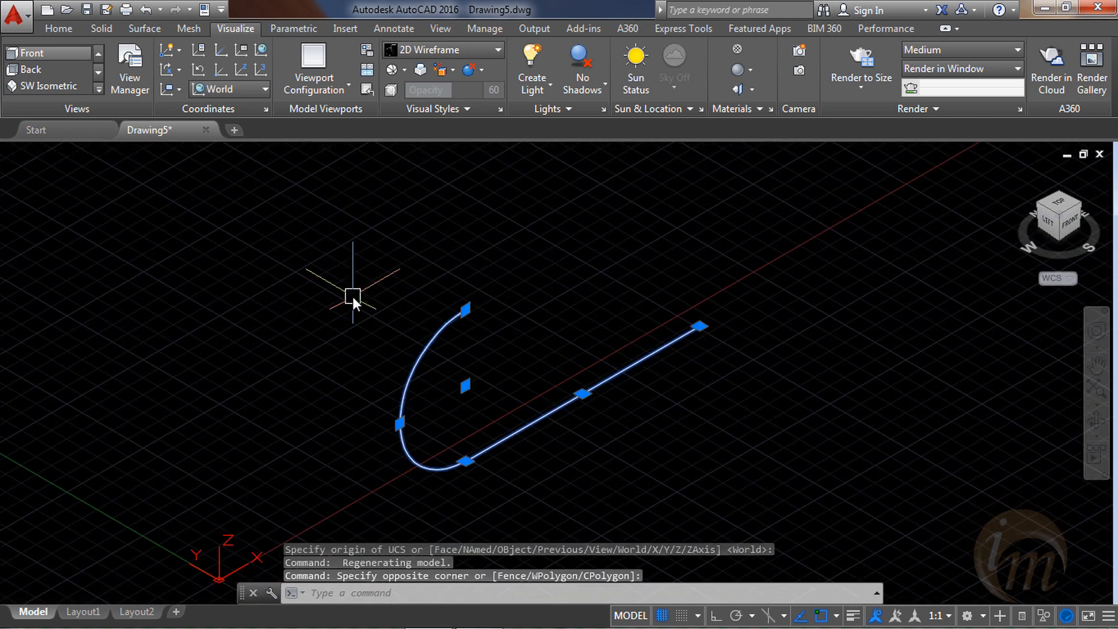
type("co")
key("Return")
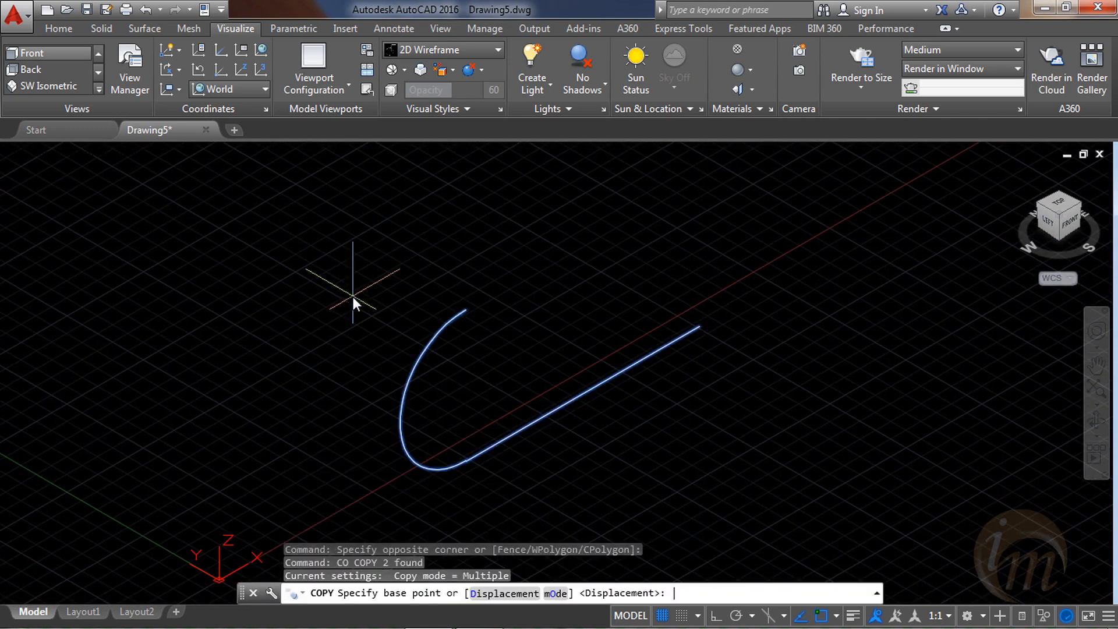
left_click(698, 327)
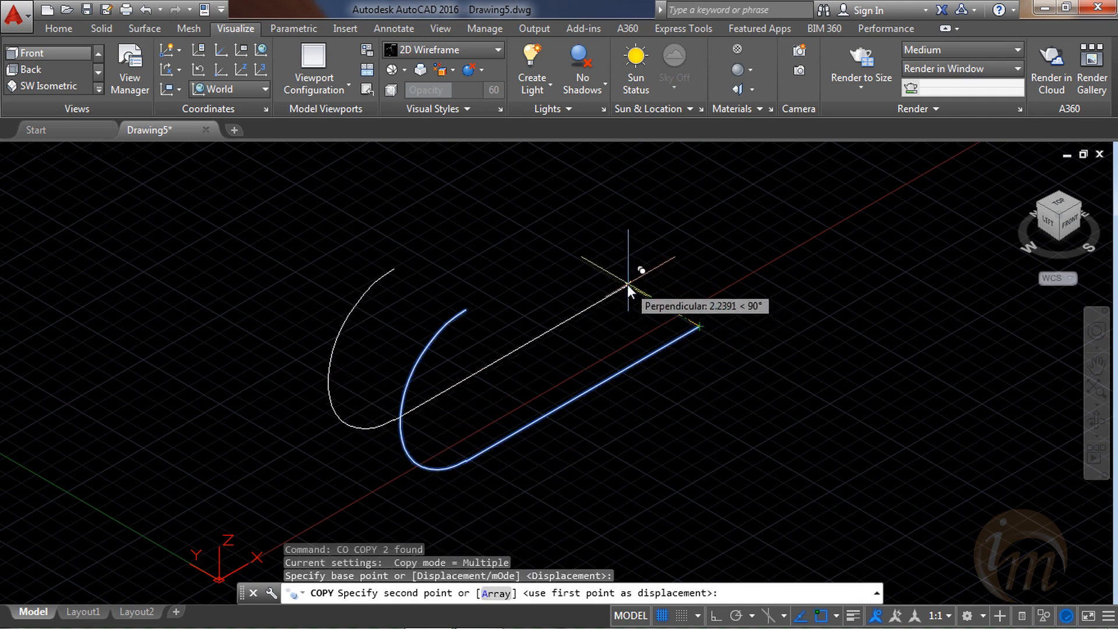
key("F8")
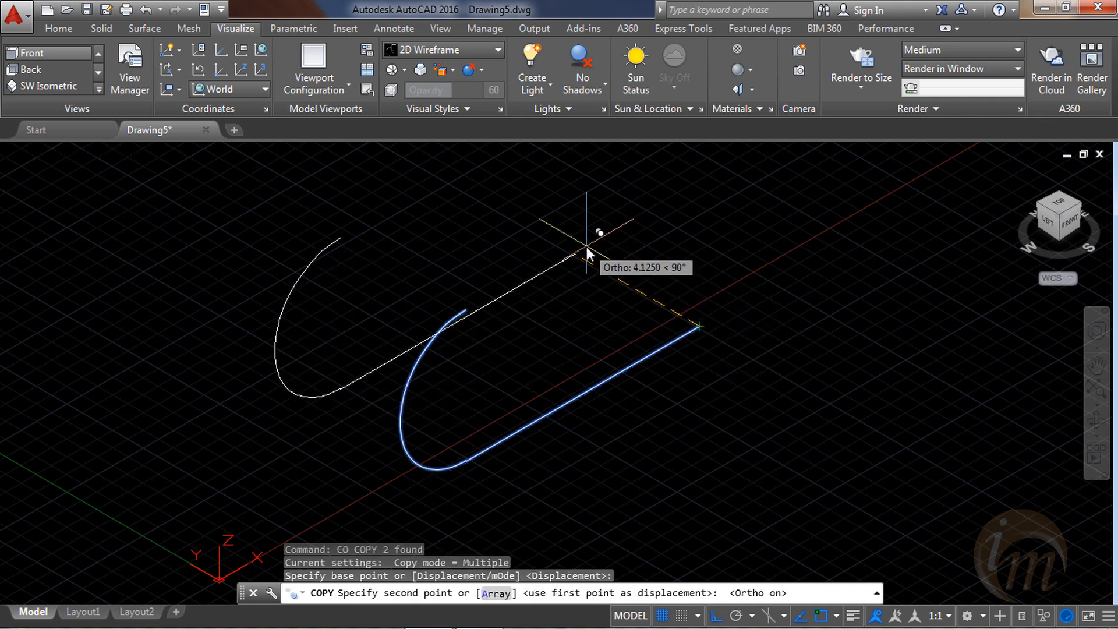
type("4")
key("Return")
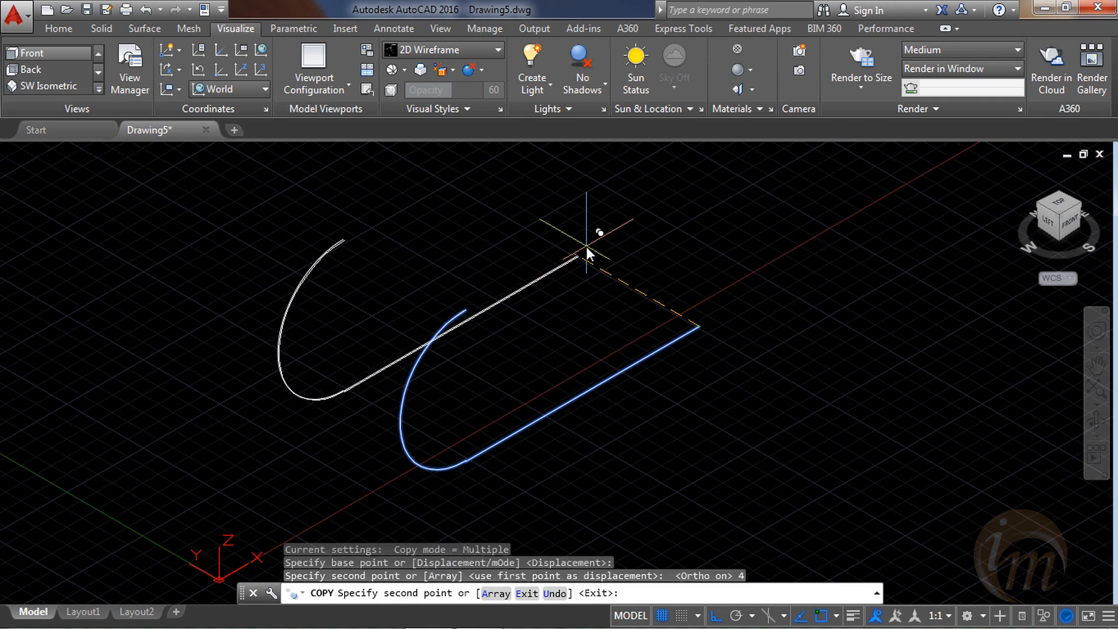
key("Return")
- Draw a line joining the free ends of the two profiles' straight lines
type("L")
key("Return")
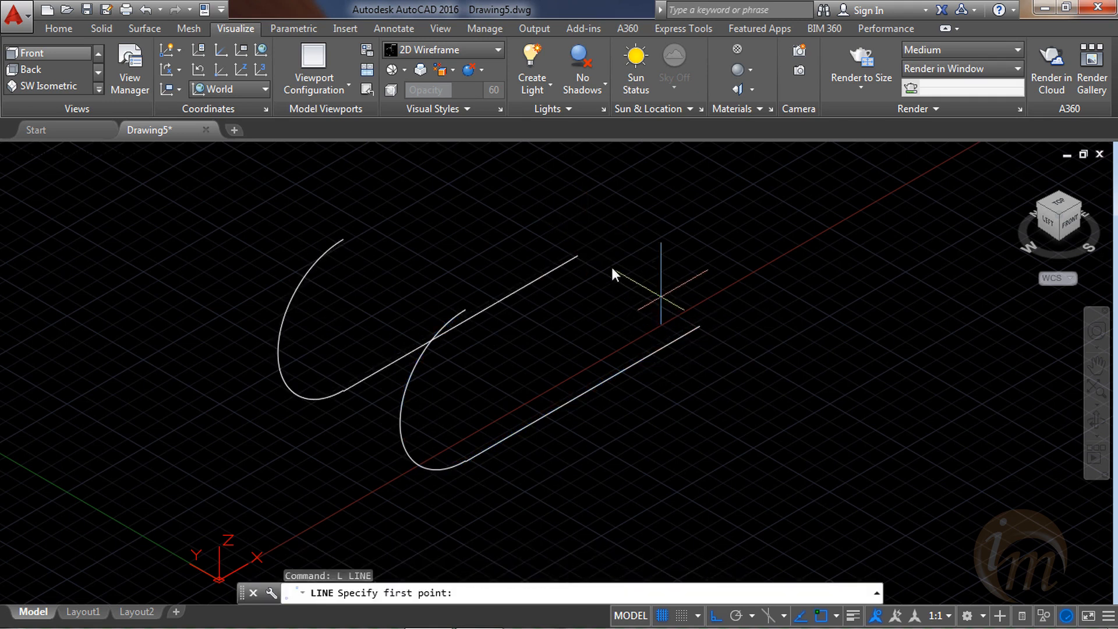
left_click(578, 255)
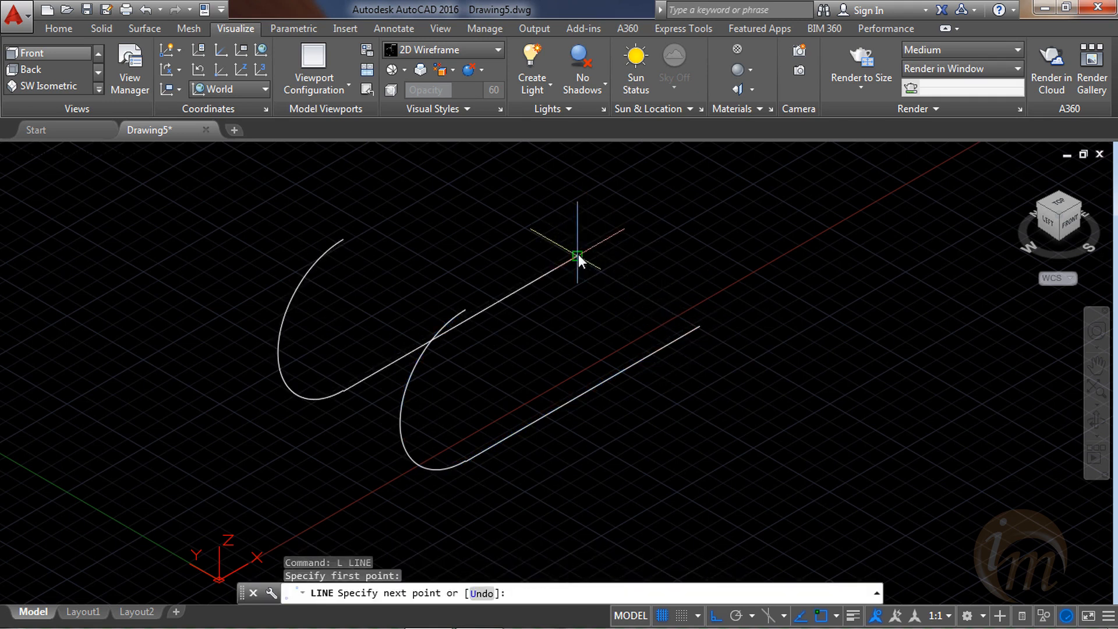
left_click(695, 326)
key("Return")
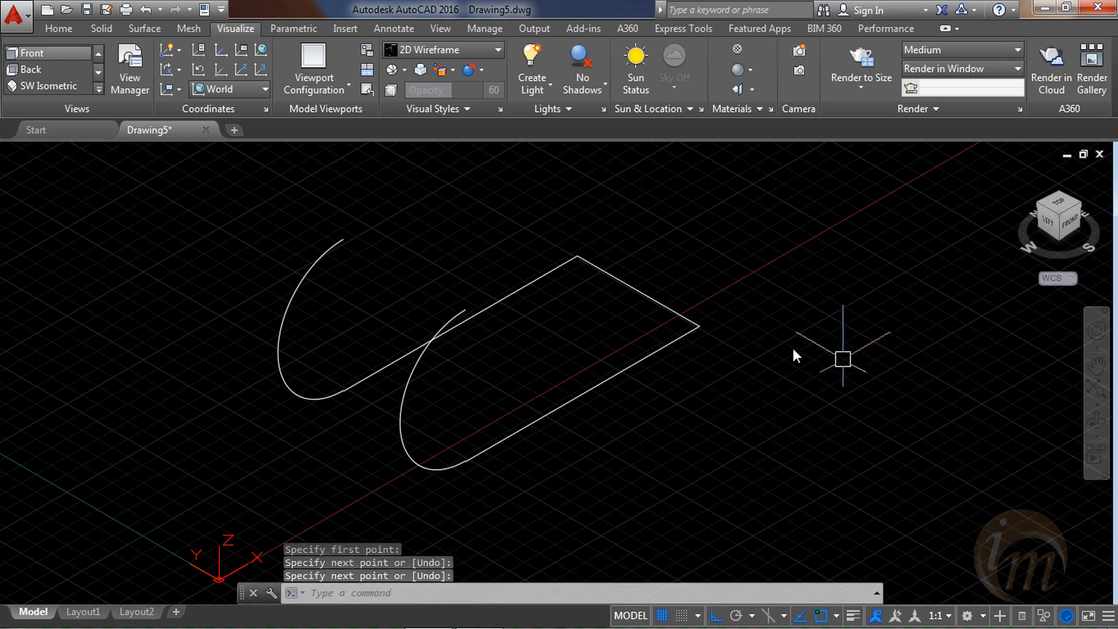
- In the Top view, draw a three-point arc joining the lower ends of the two semicircles, bulging toward the Y axis
left_click(1059, 204)
middle_click_drag(876, 384, 868, 292)
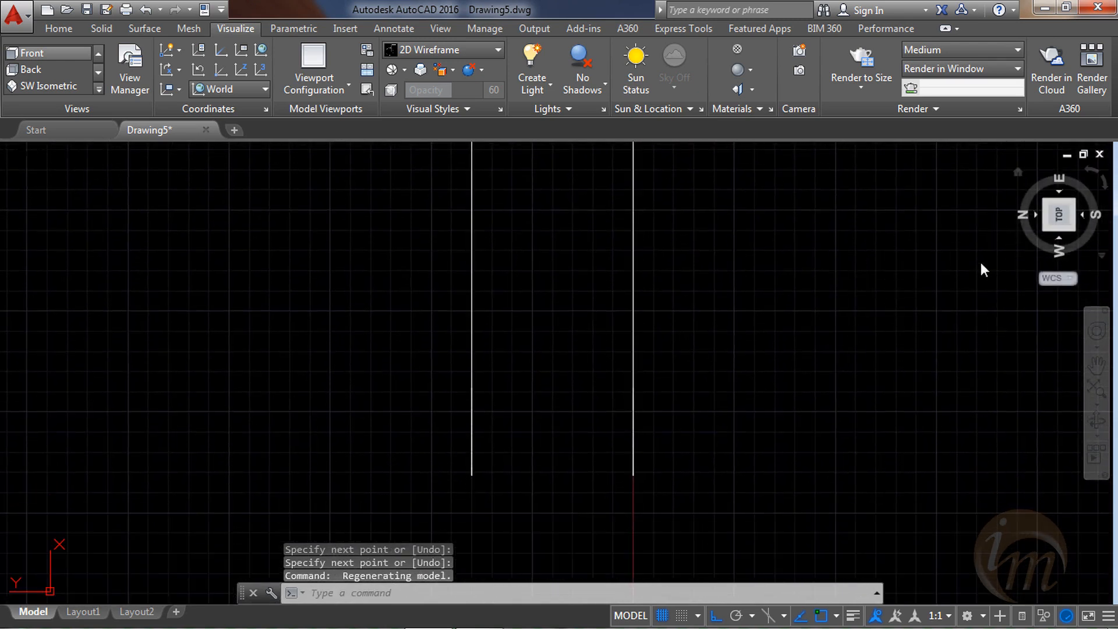
left_click(1083, 217)
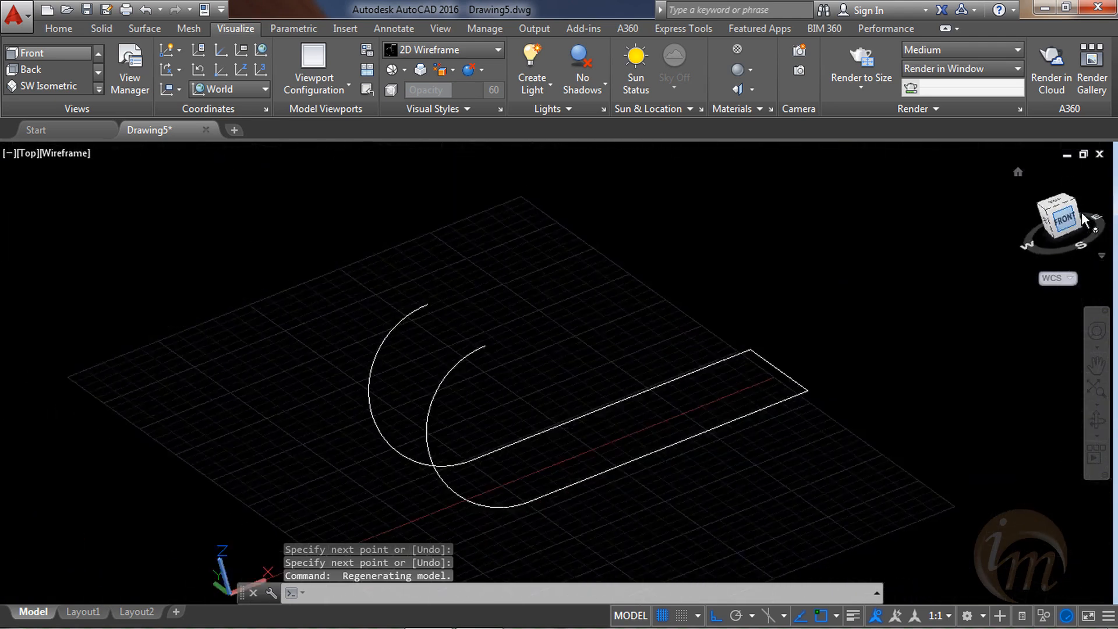
left_click(1057, 199)
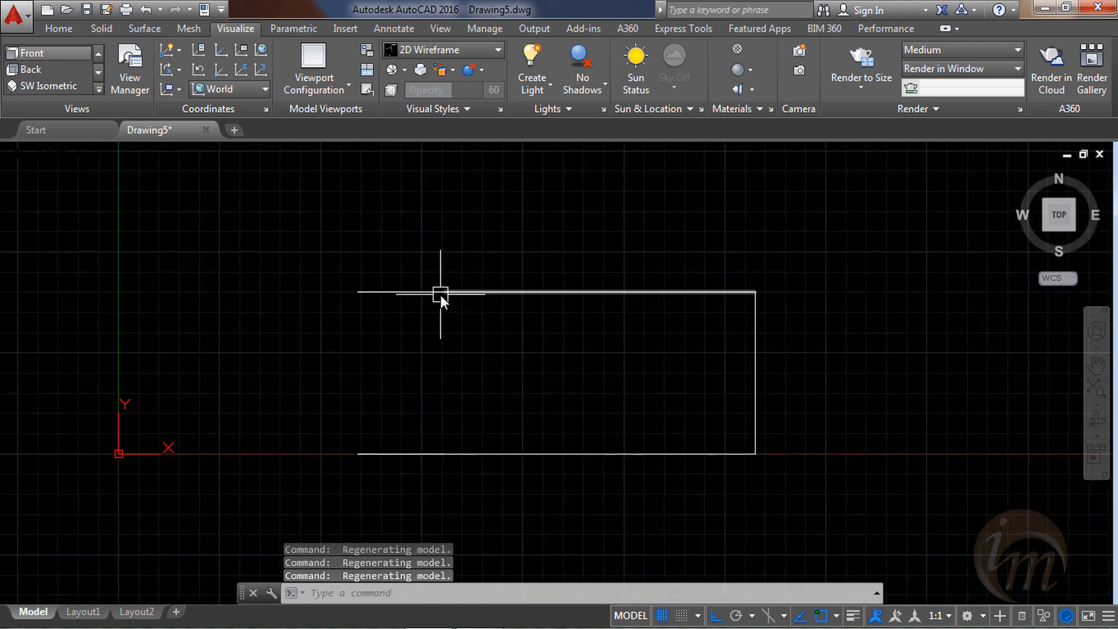
type("a")
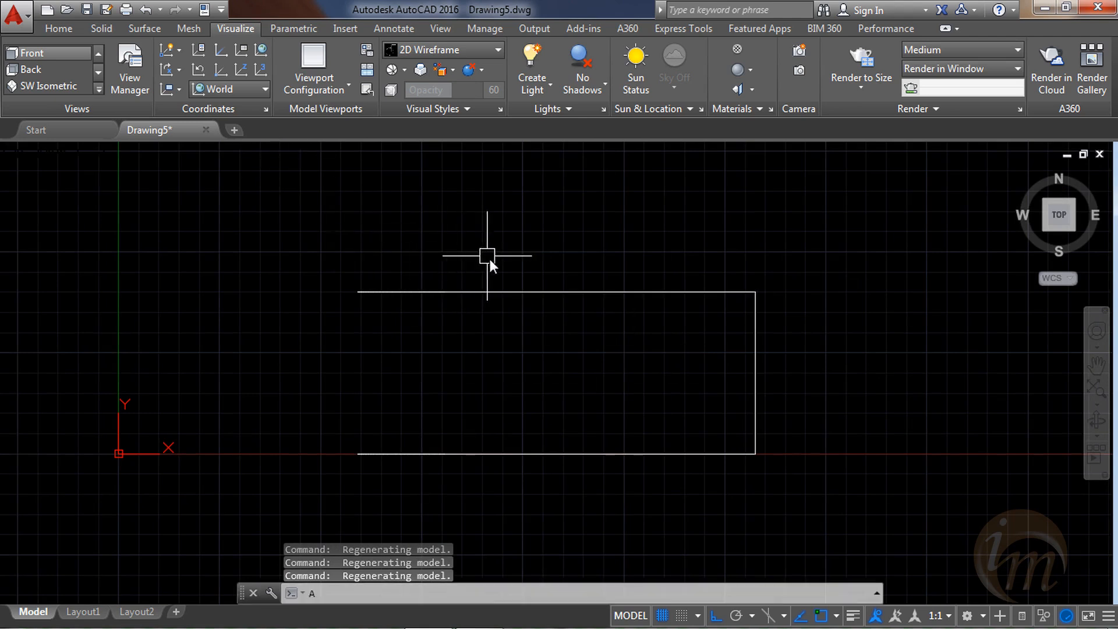
key("Return")
left_click(444, 291)
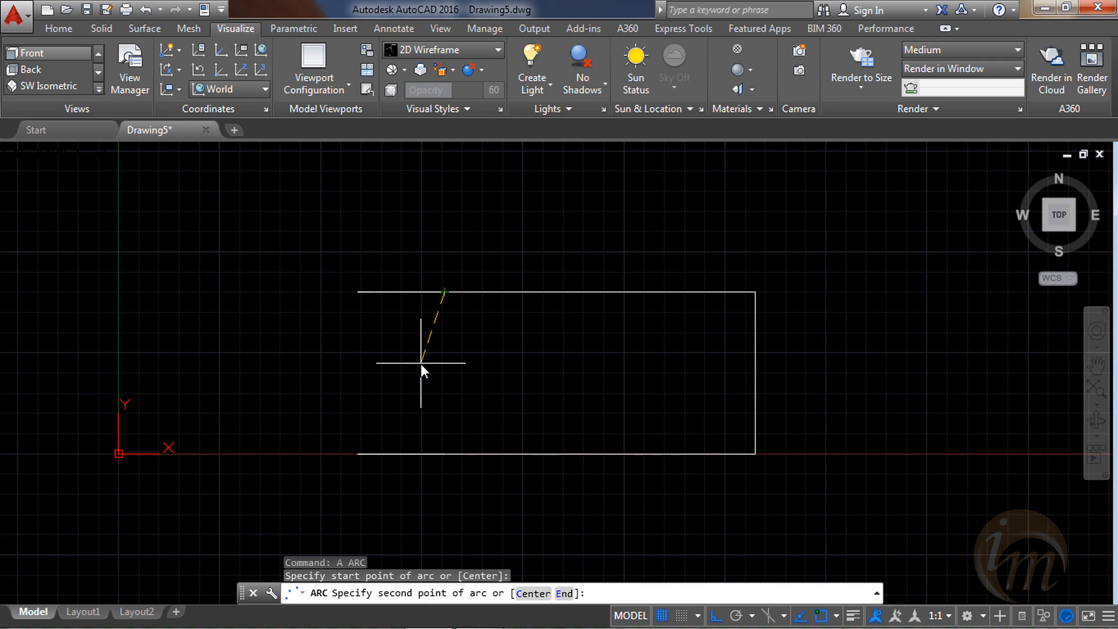
left_click(420, 364)
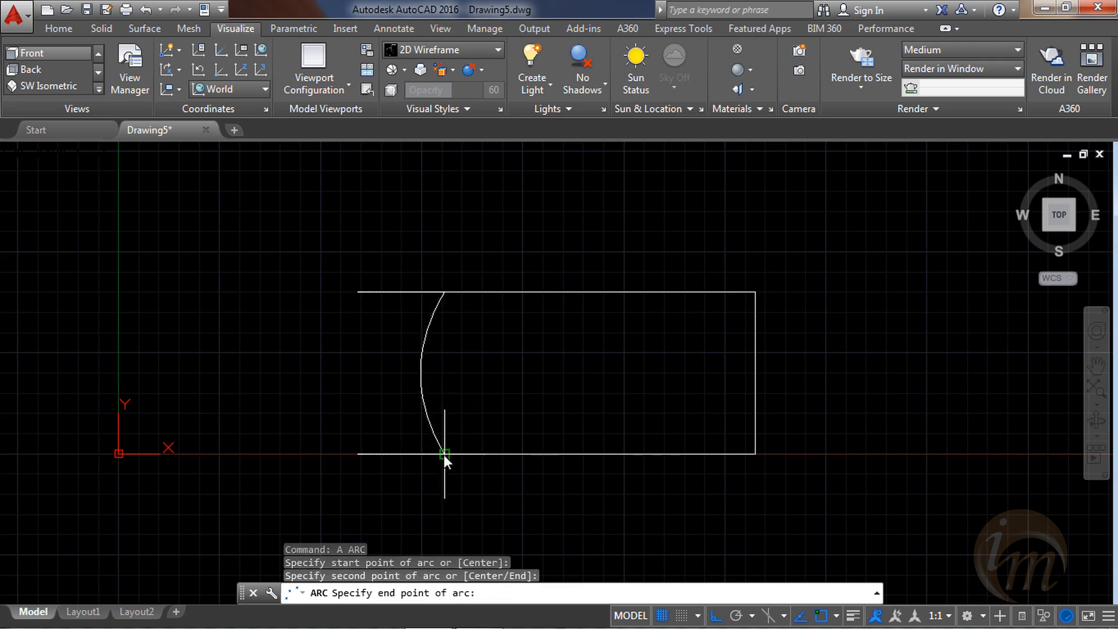
left_click(444, 454)
- Copy the connecting arc from its front endpoint to the front semicircle's upper end and two intermediate points along that semicircle
middle_click_drag(587, 461, 431, 450, "shift")
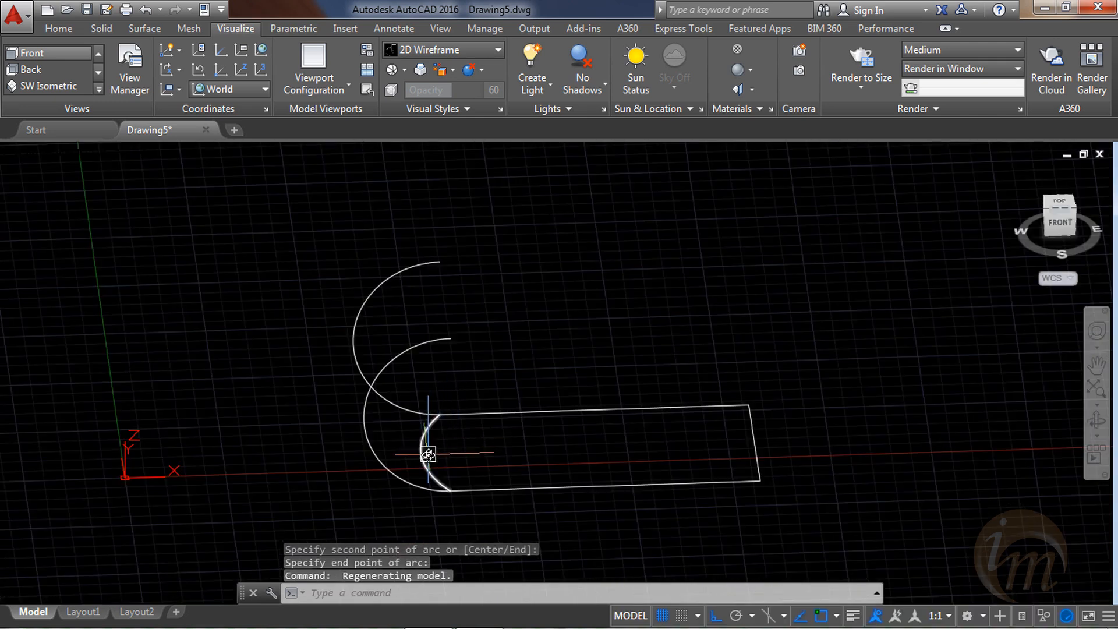
left_click(428, 454)
type("co")
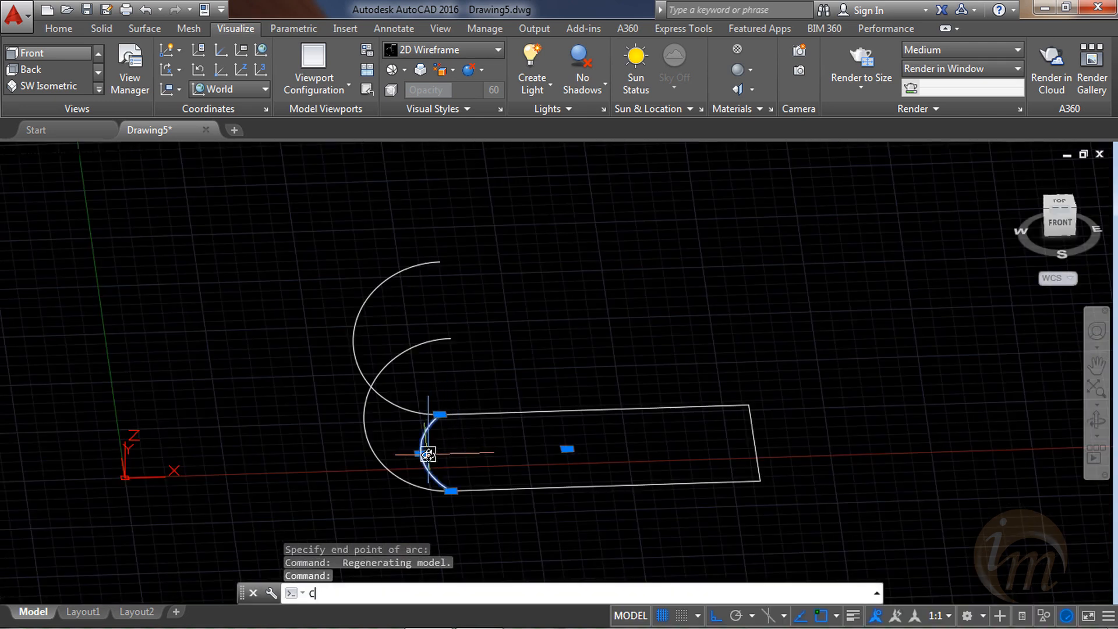
key("Return")
left_click(451, 491)
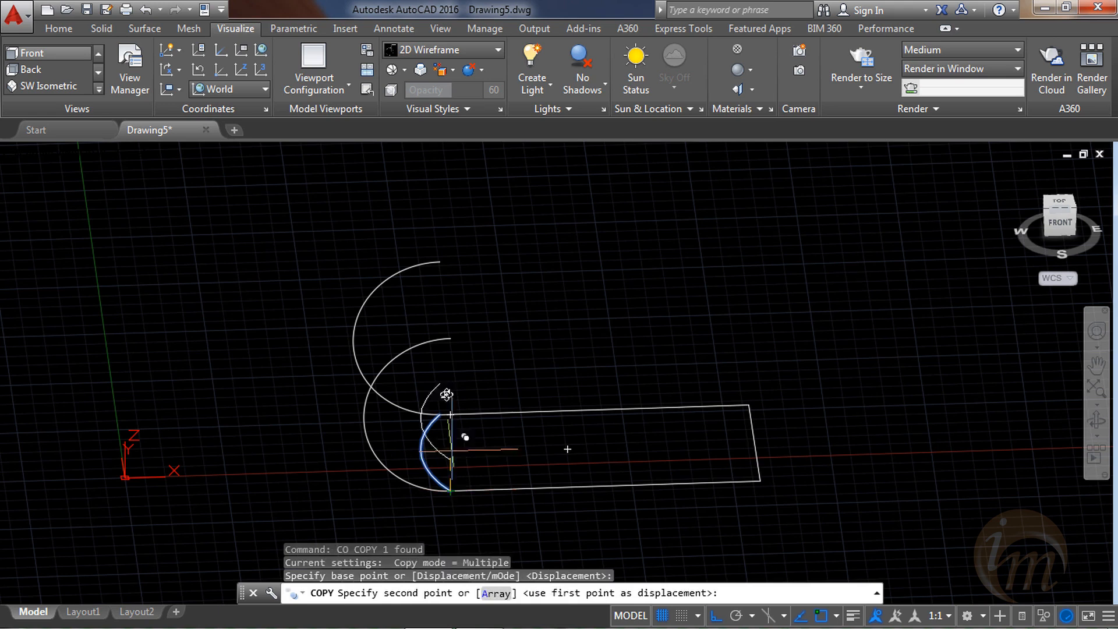
left_click(452, 337)
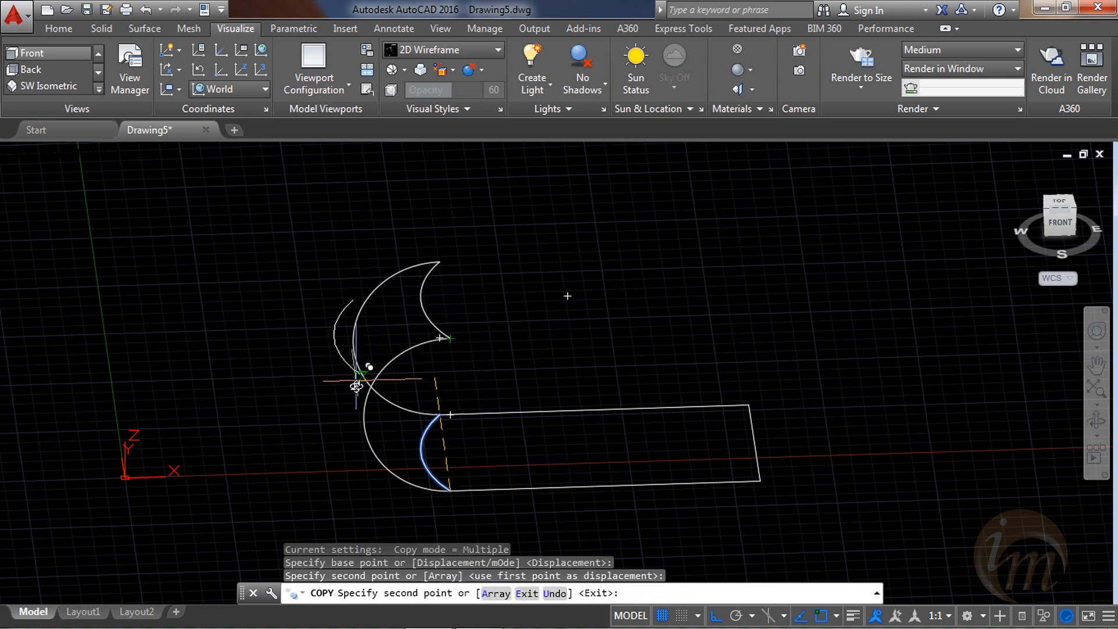
left_click(380, 463)
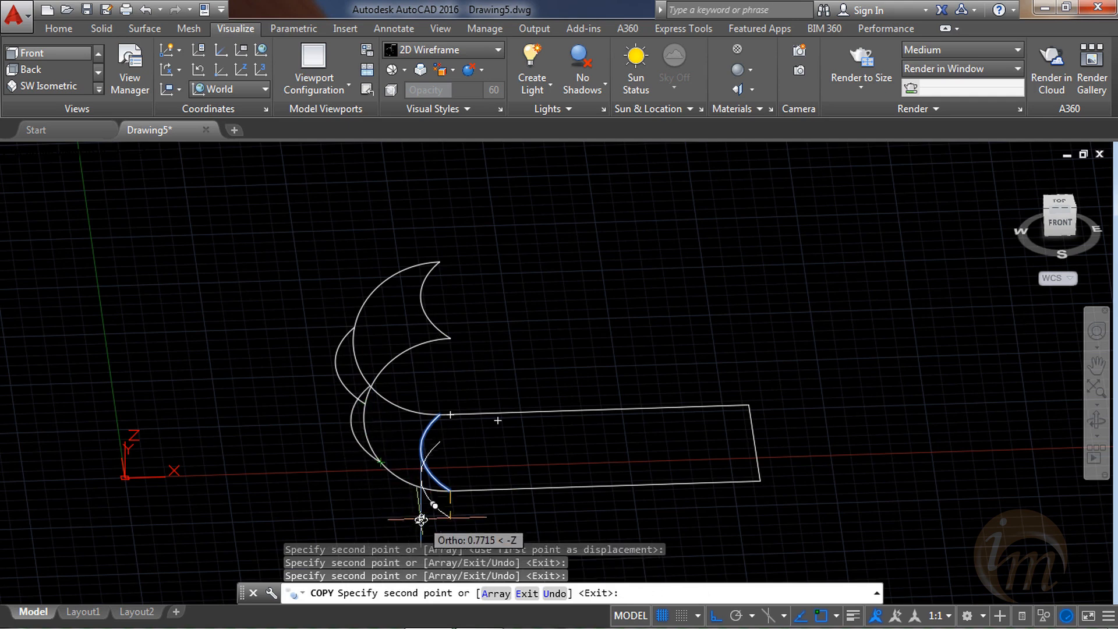
key("Escape")
- Start a network surface and select the front and rear semicircles as the first-direction curves
middle_click_drag(573, 440, 501, 464, "shift")
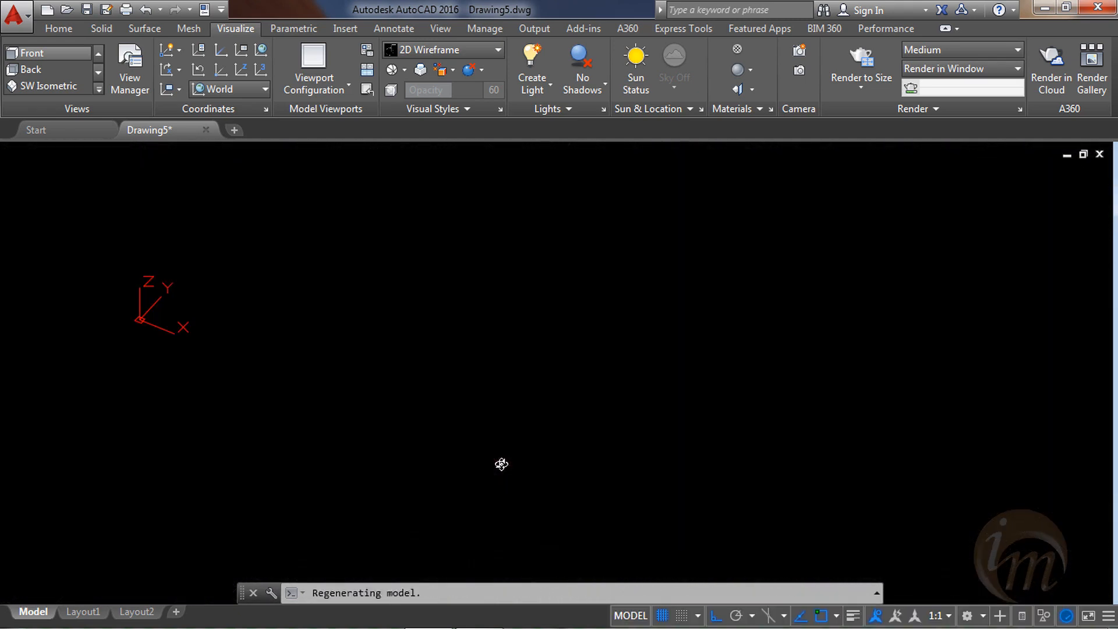
left_click(156, 27)
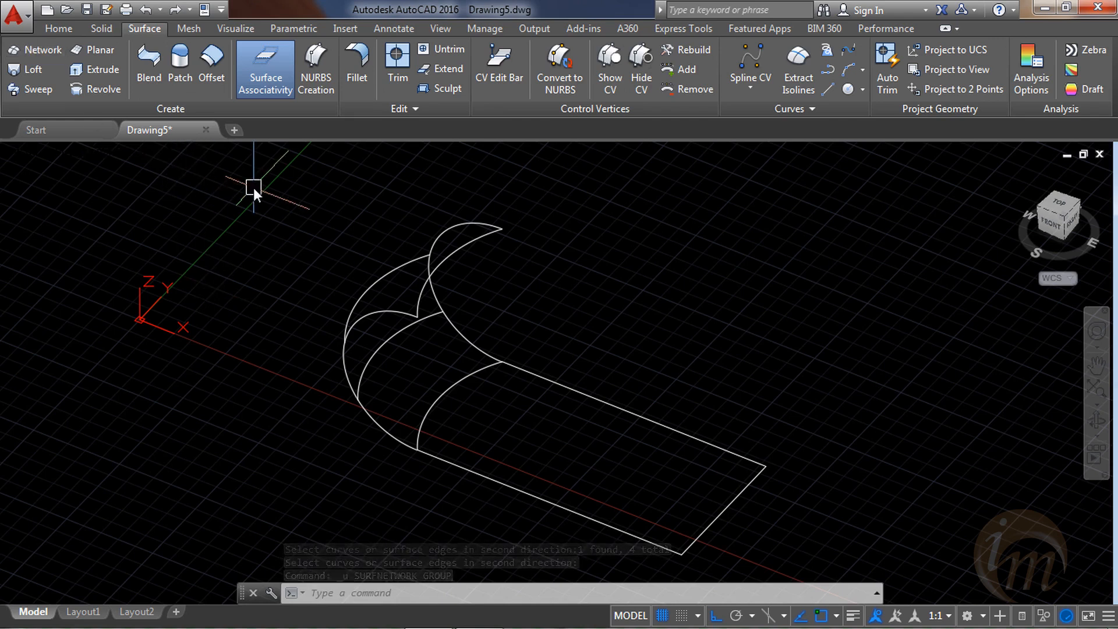
type("NET")
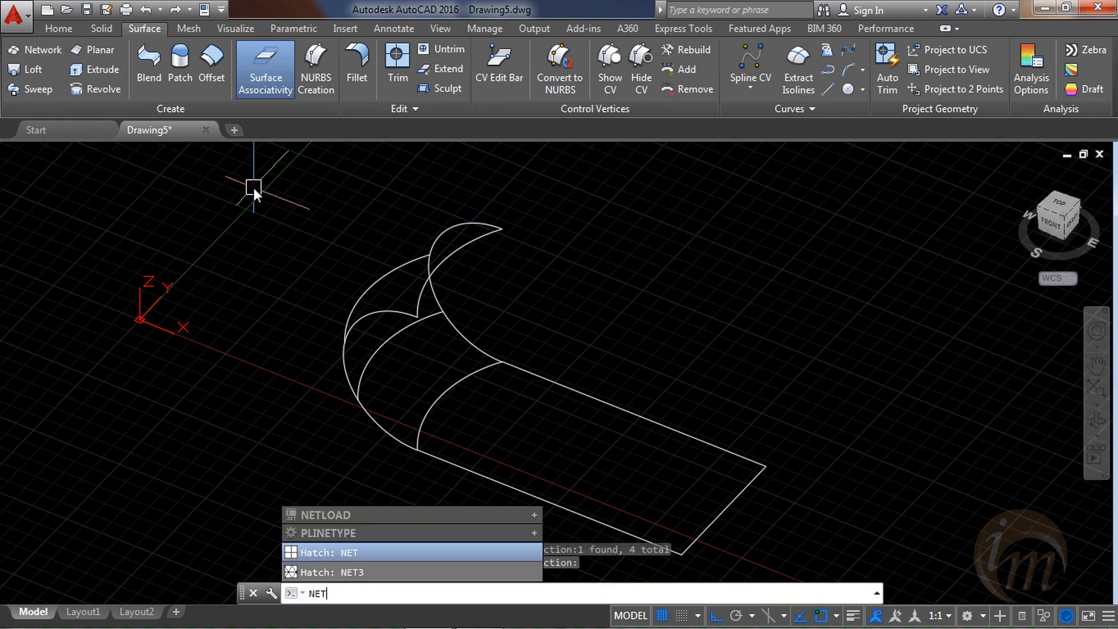
type("WORK")
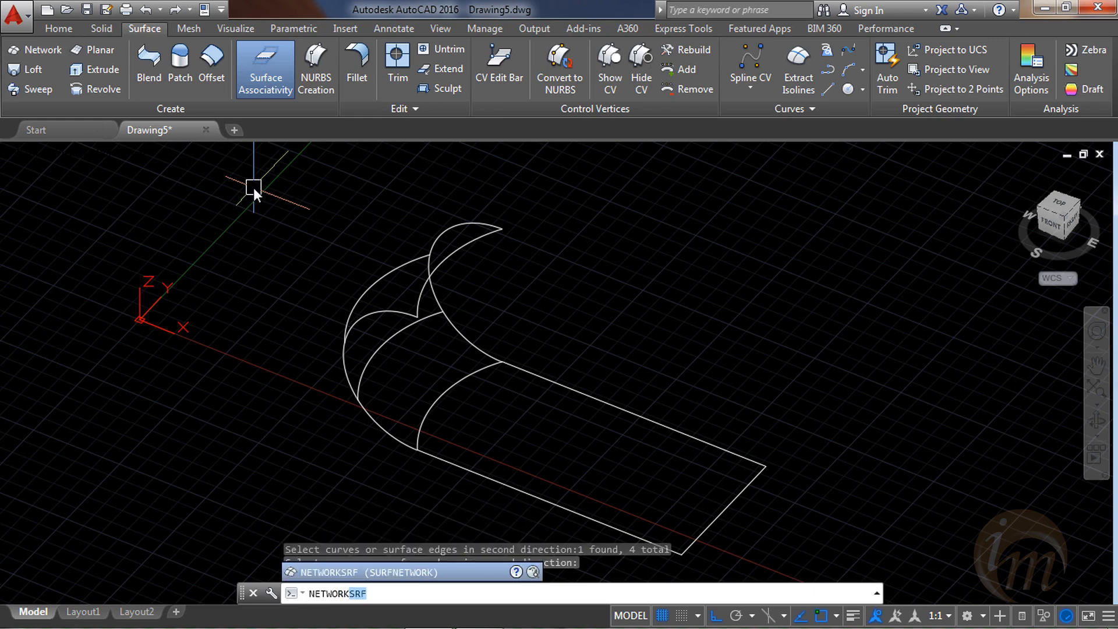
type("SF")
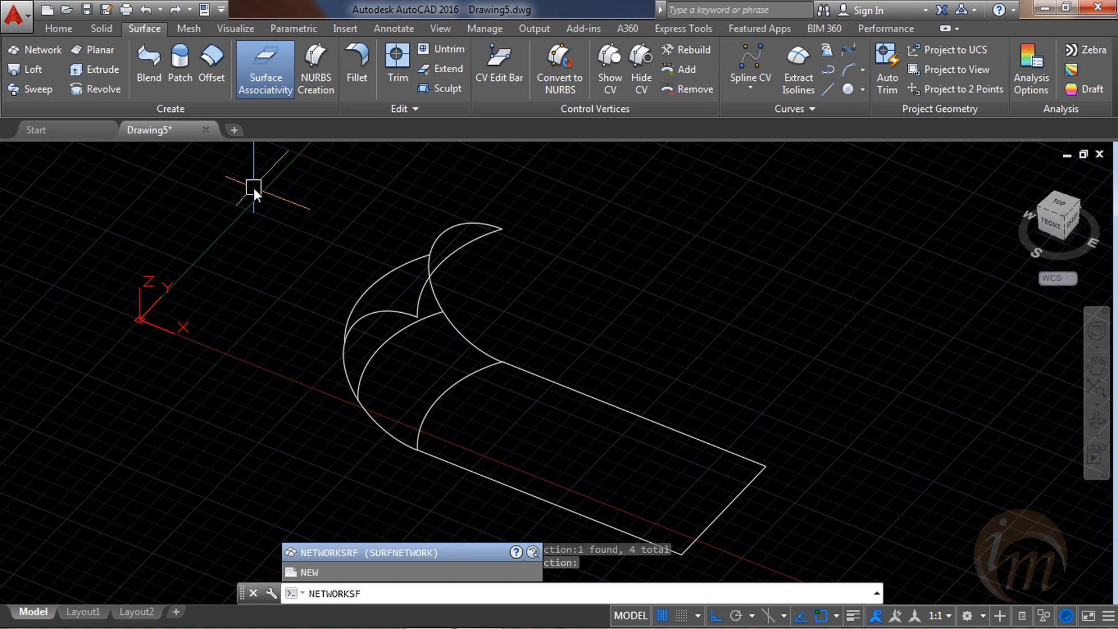
key("Return")
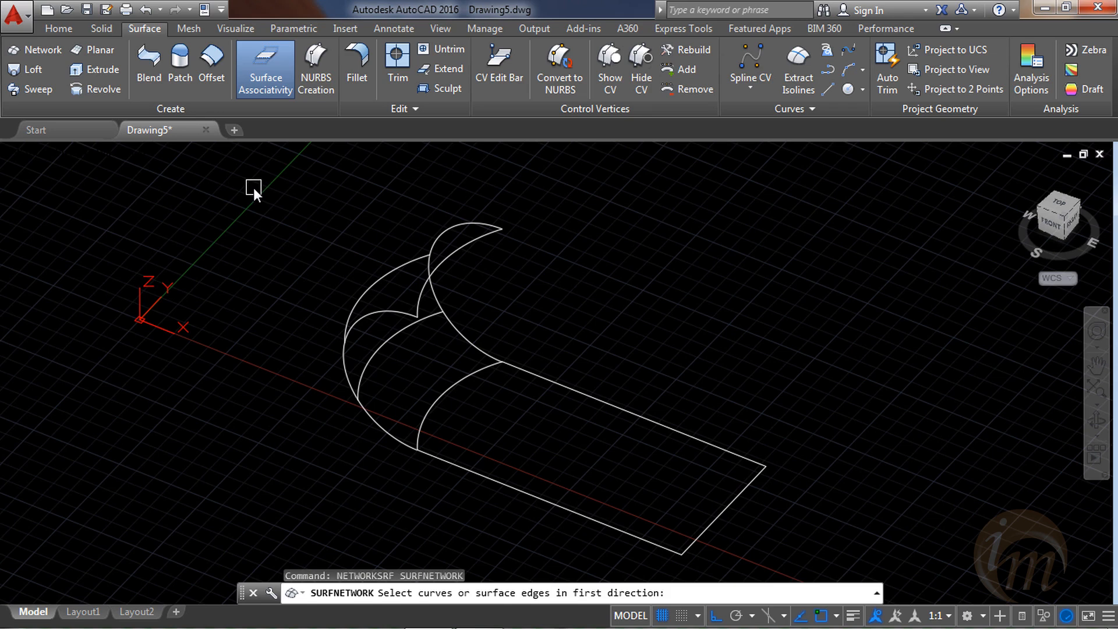
middle_click_drag(327, 260, 406, 342, "shift")
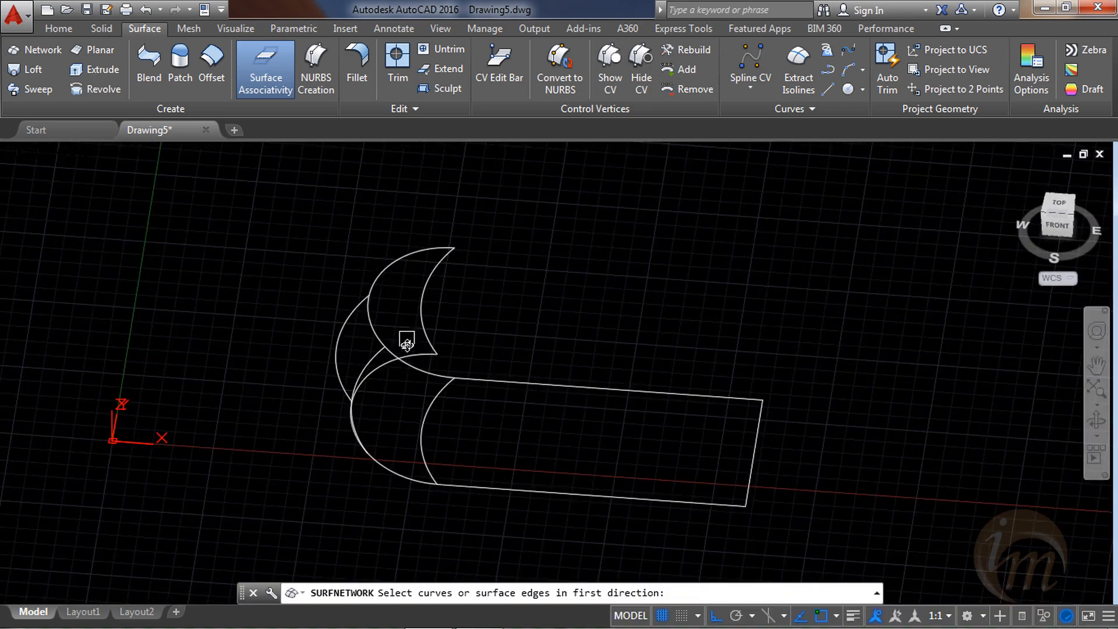
left_click(397, 358)
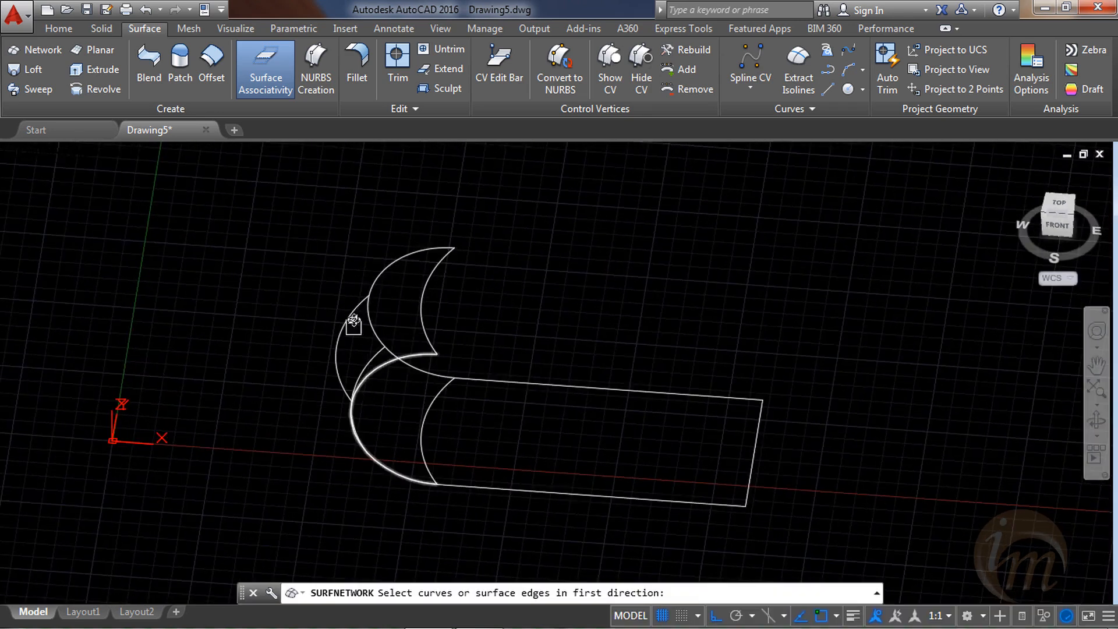
left_click(415, 250)
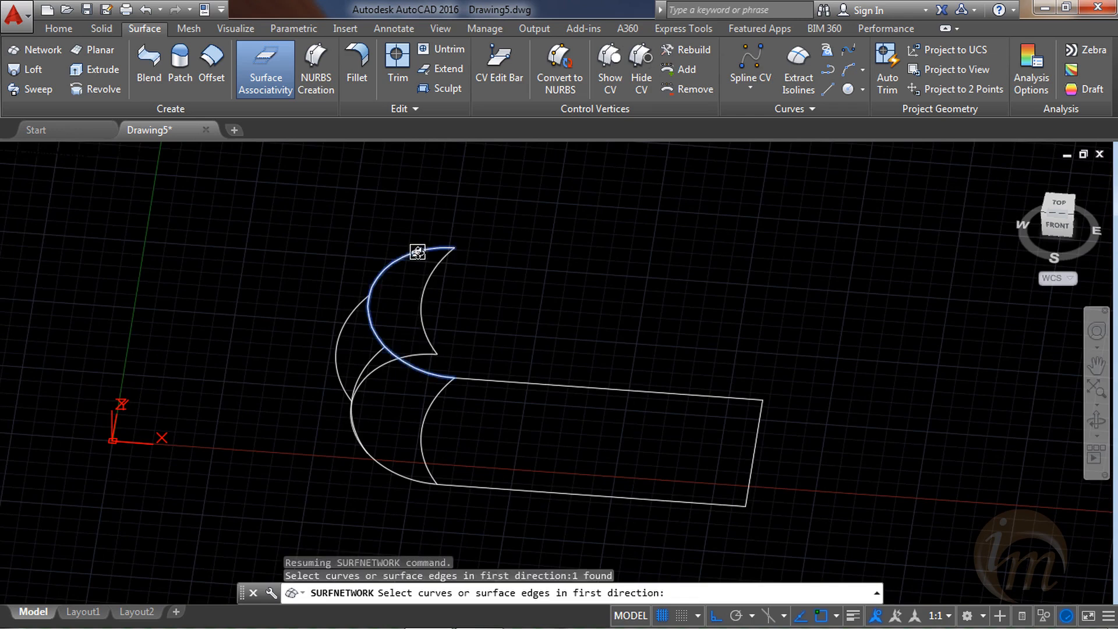
left_click(382, 367)
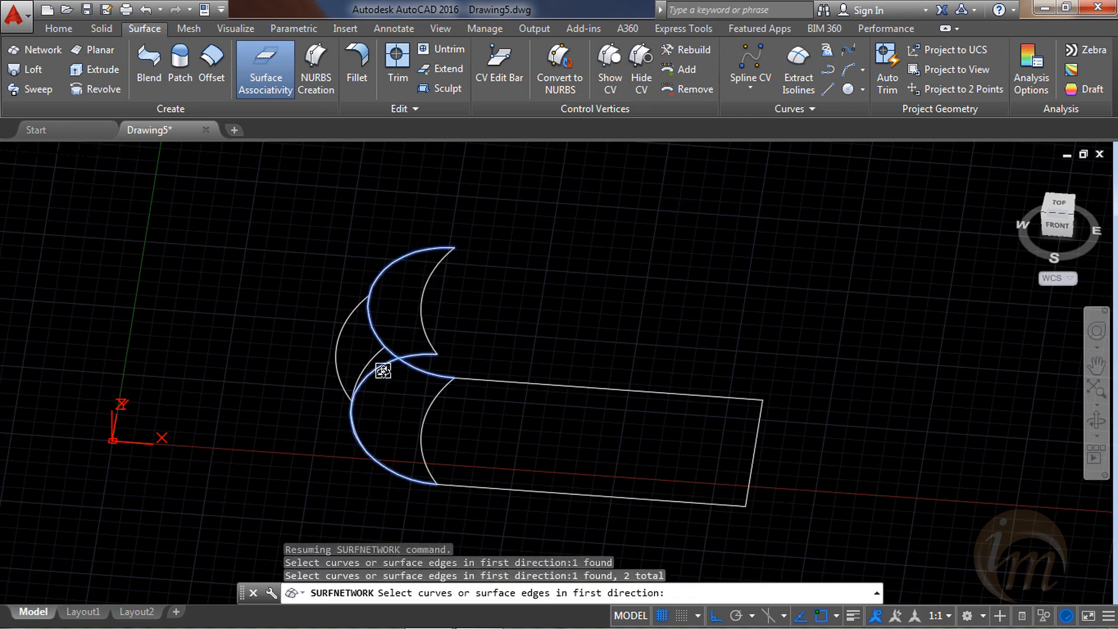
middle_click_drag(511, 396, 445, 357, "shift")
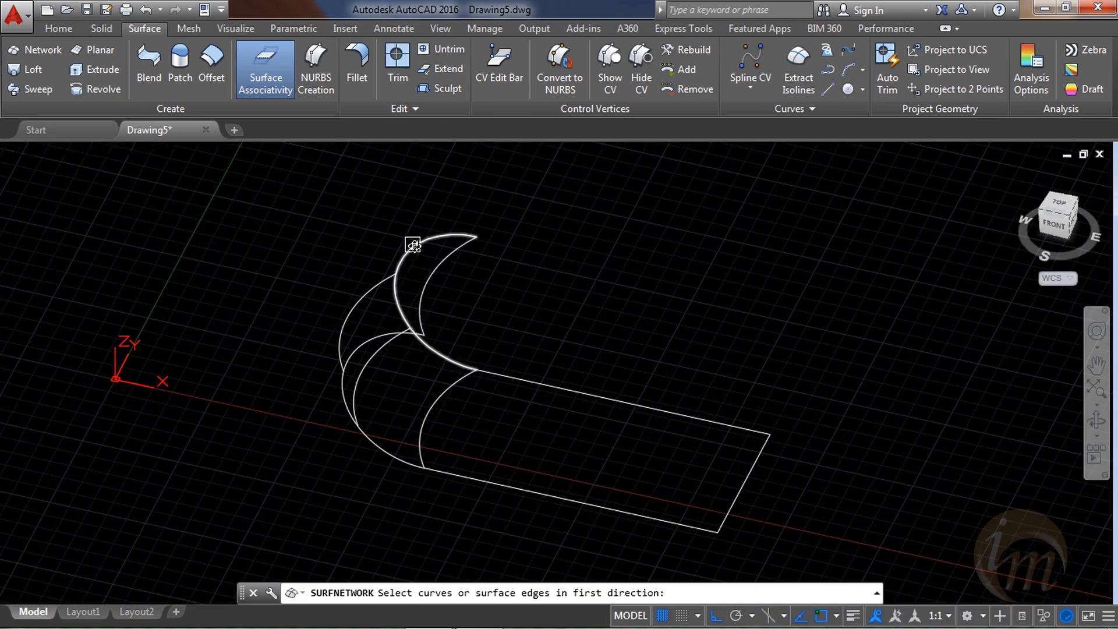
key("Return")
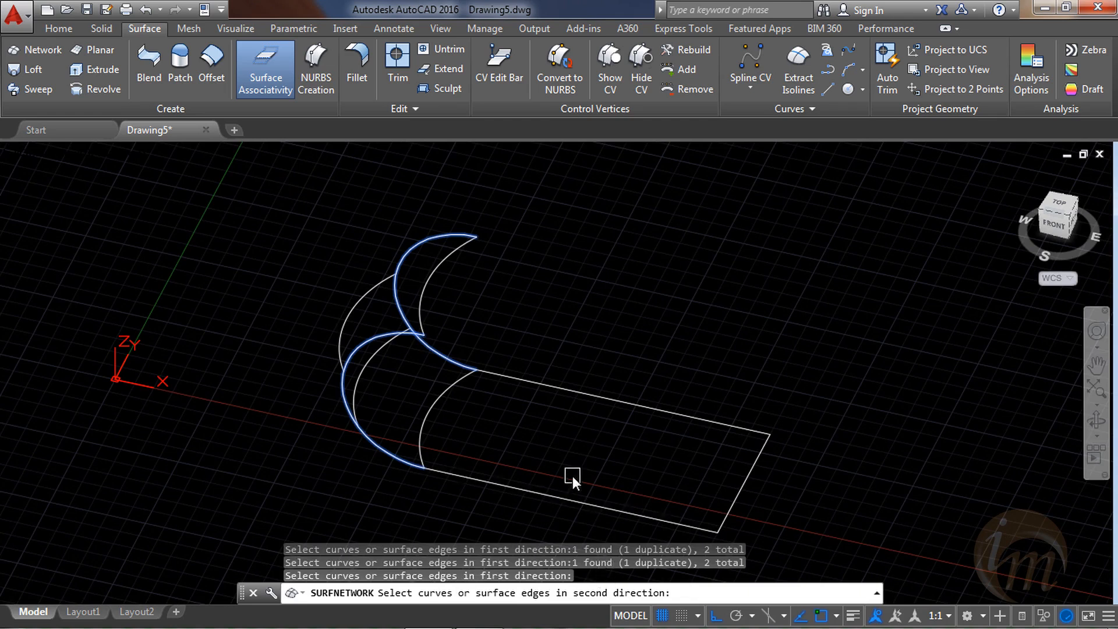
- Pick the four connecting arcs as the second-direction curves and complete the network surface
left_click(435, 403)
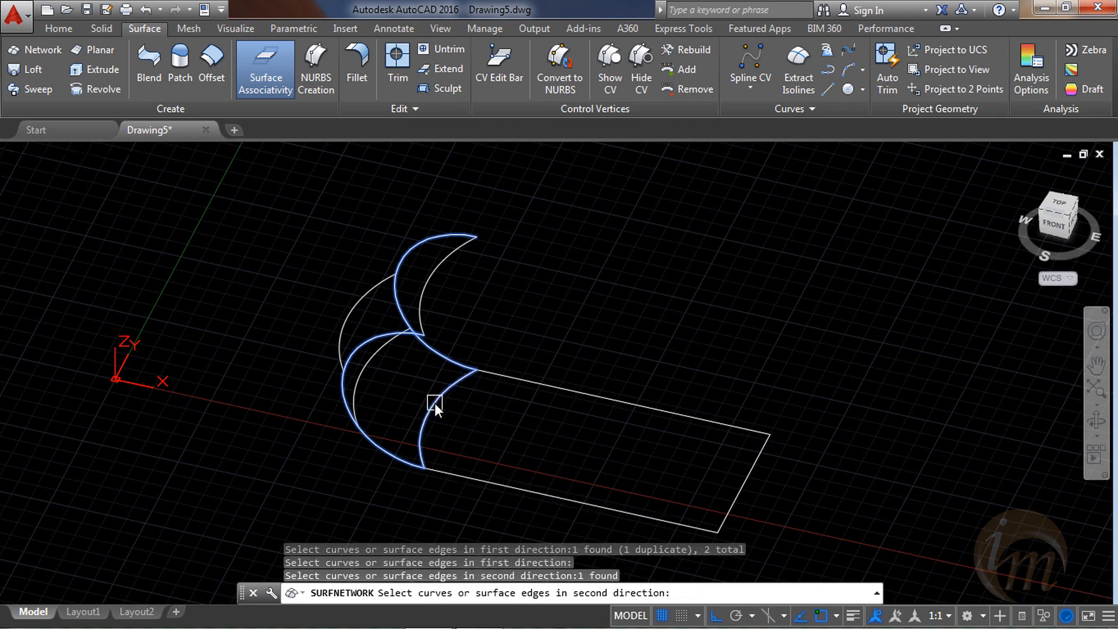
left_click(364, 379)
left_click(344, 341)
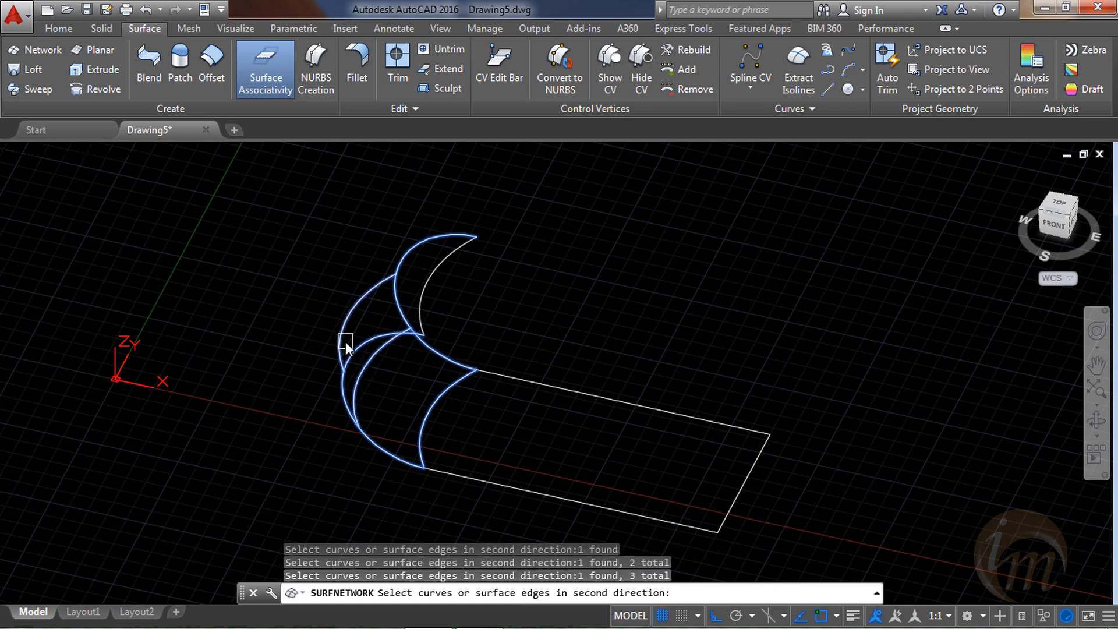
left_click(424, 281)
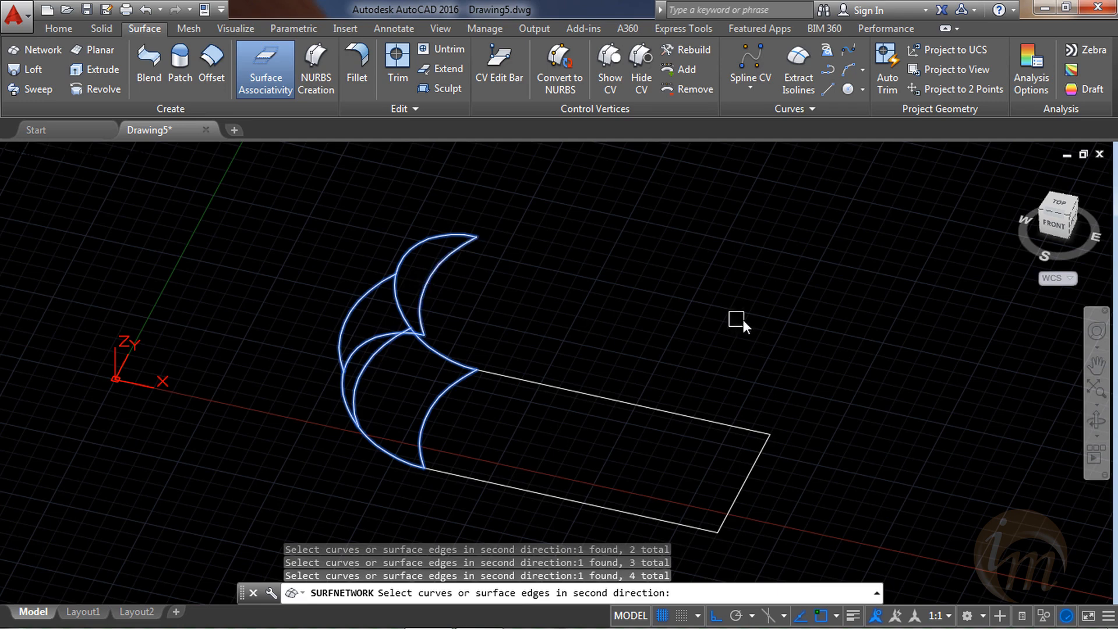
key("Return")
- Change the visual style to Realistic with the VSCURRENT command
middle_click_drag(639, 460, 571, 363, "shift")
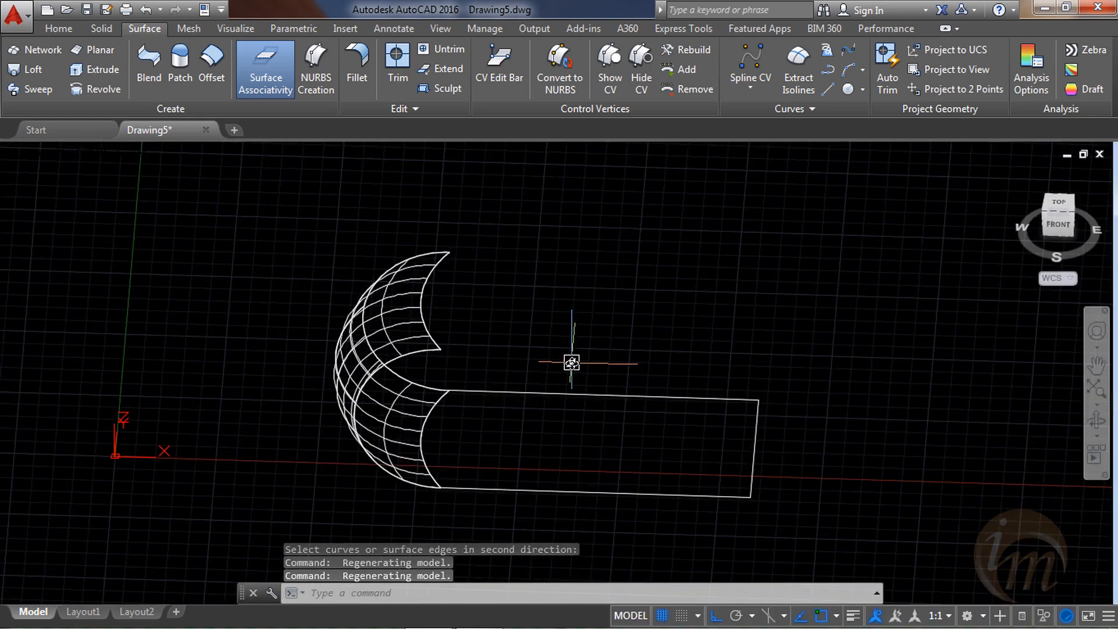
type("vs")
key("Return")
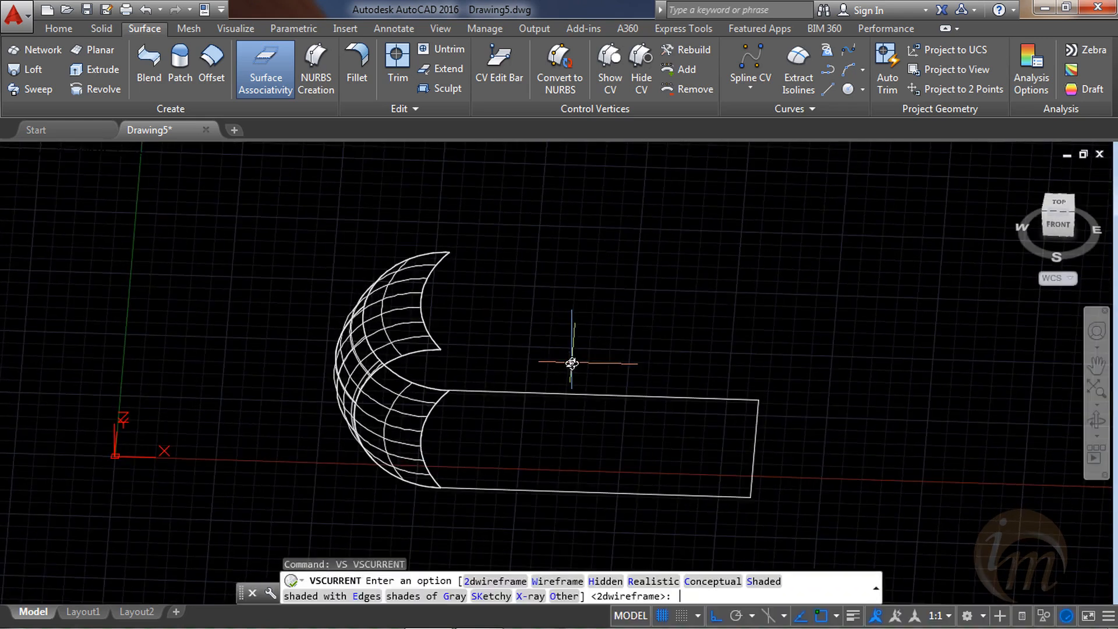
type("R")
key("Return")
- Create a planar surface bounded by the three straight lines and the lowest connecting arc
mouse_move(582, 369)
middle_mouse_down("shift")
mouse_move(596, 432)
mouse_move(510, 376)
mouse_move(512, 332)
mouse_move(562, 426)
middle_mouse_up("shift")
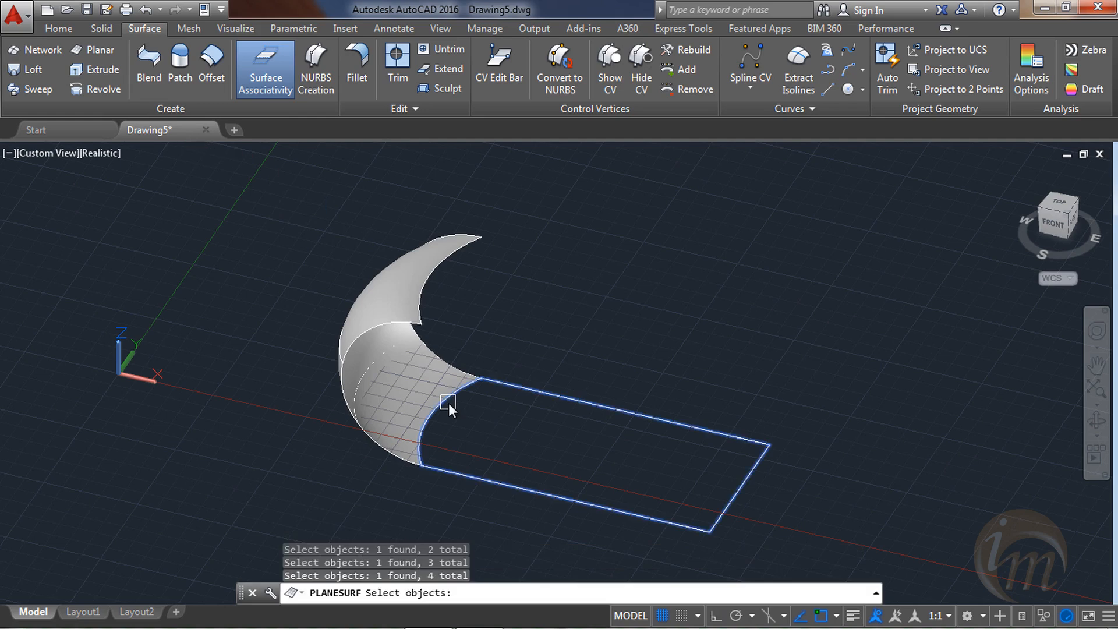
key("Return")
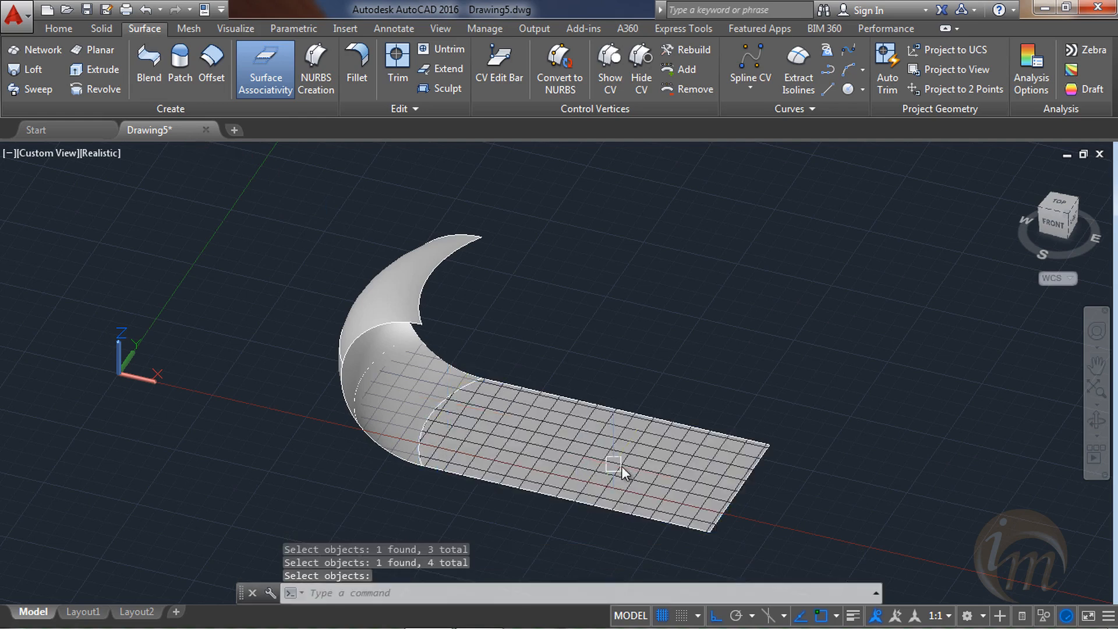
mouse_move(621, 470)
middle_mouse_down("shift")
mouse_move(602, 414)
mouse_move(638, 414)
mouse_move(699, 462)
mouse_move(874, 475)
middle_mouse_up("shift")
- Save the drawing as NETWORK in the acad3d folder
key("ctrl+s")
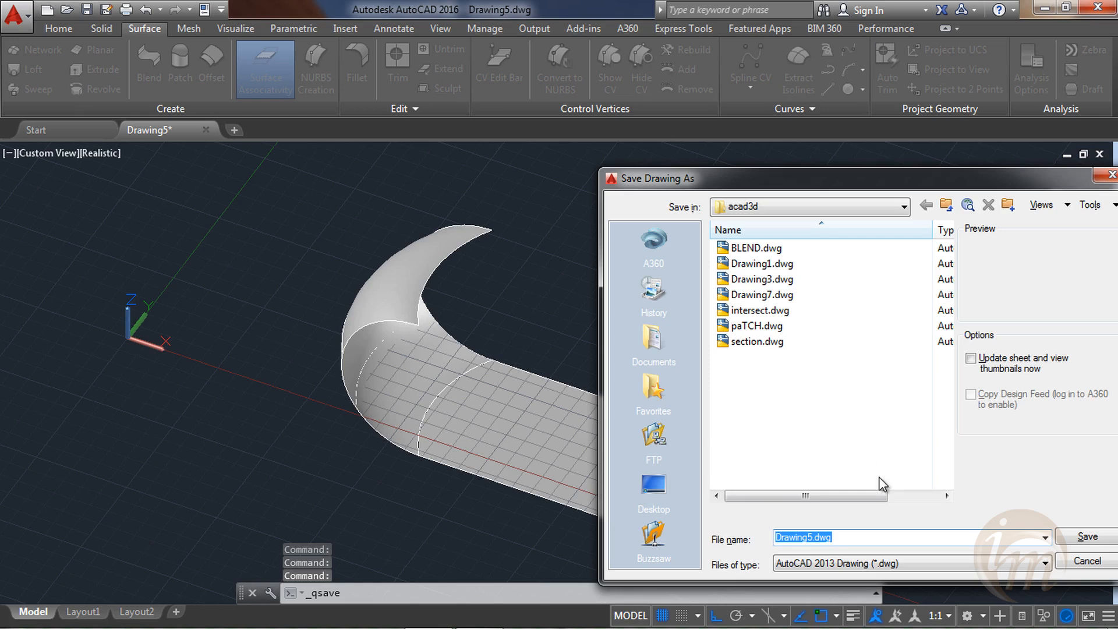
type("NETWORK")
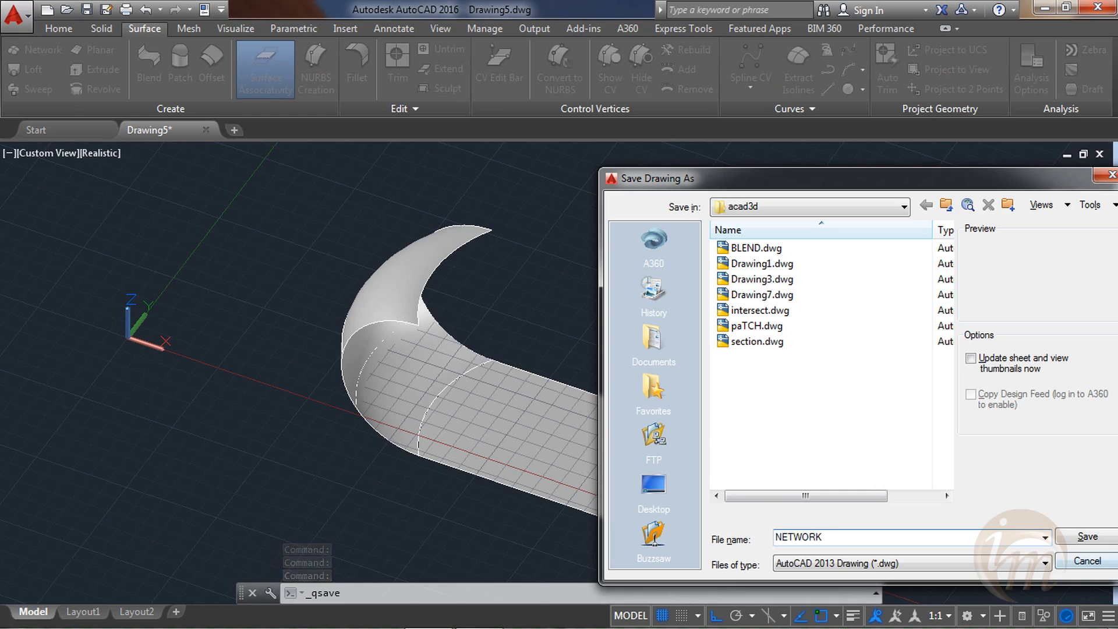
left_click(1071, 534)
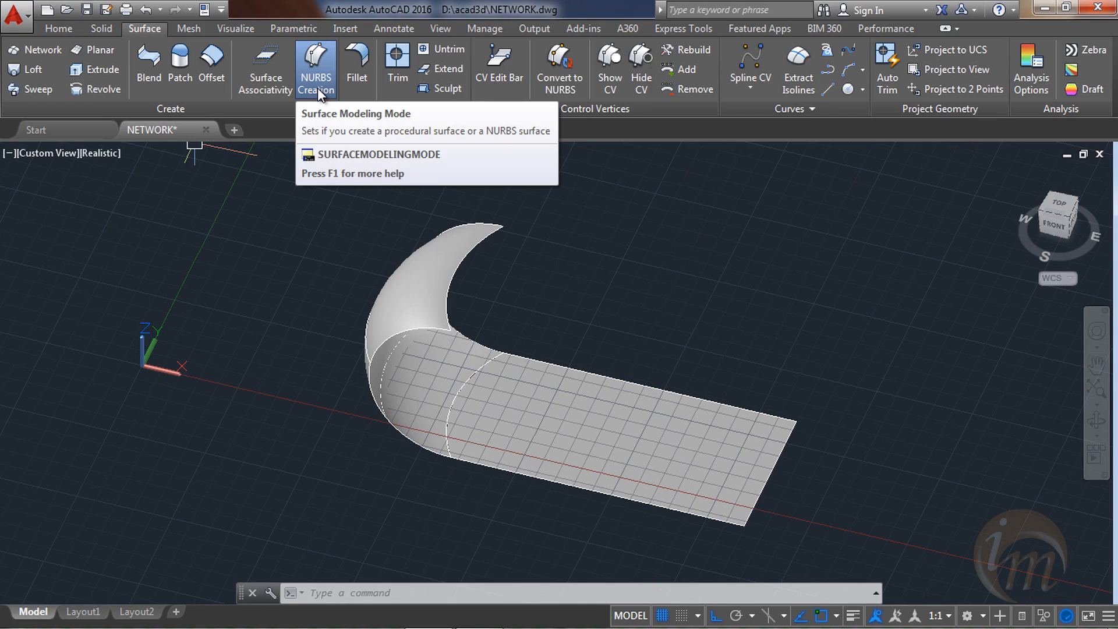
- Turn Surface Associativity on while keeping NURBS Creation enabled
middle_click_drag(588, 344, 518, 338)
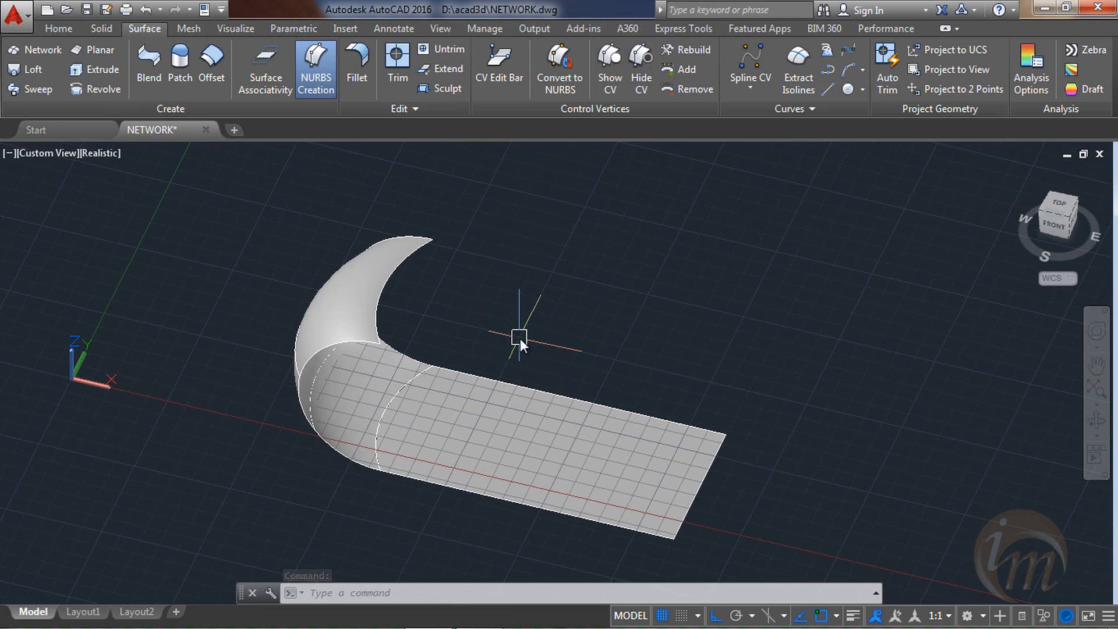
middle_click_drag(588, 406, 472, 429)
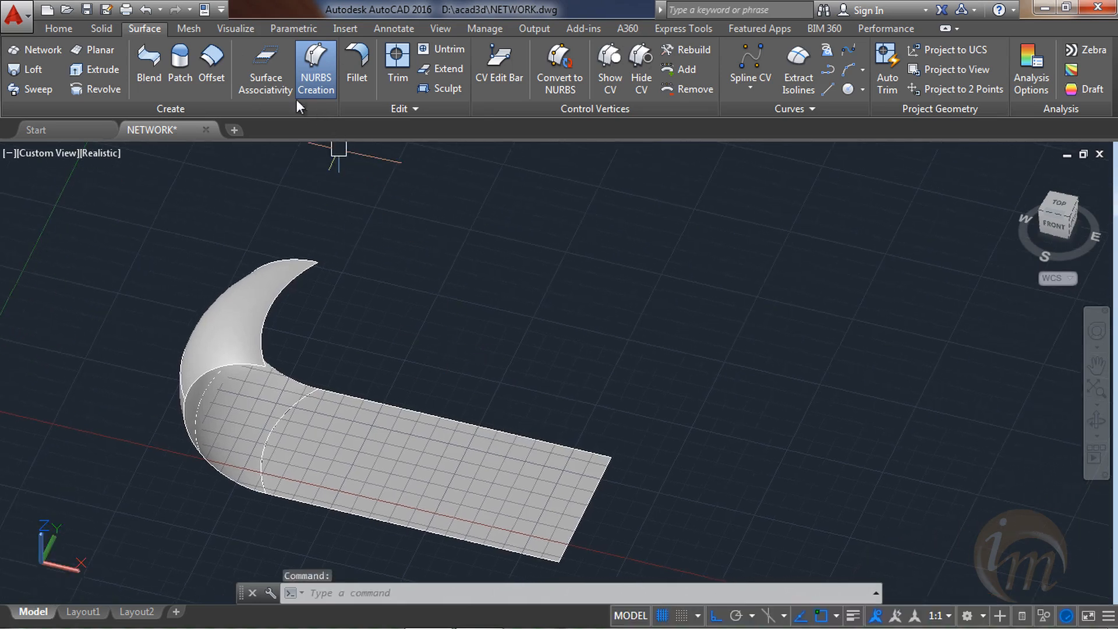
left_click(281, 79)
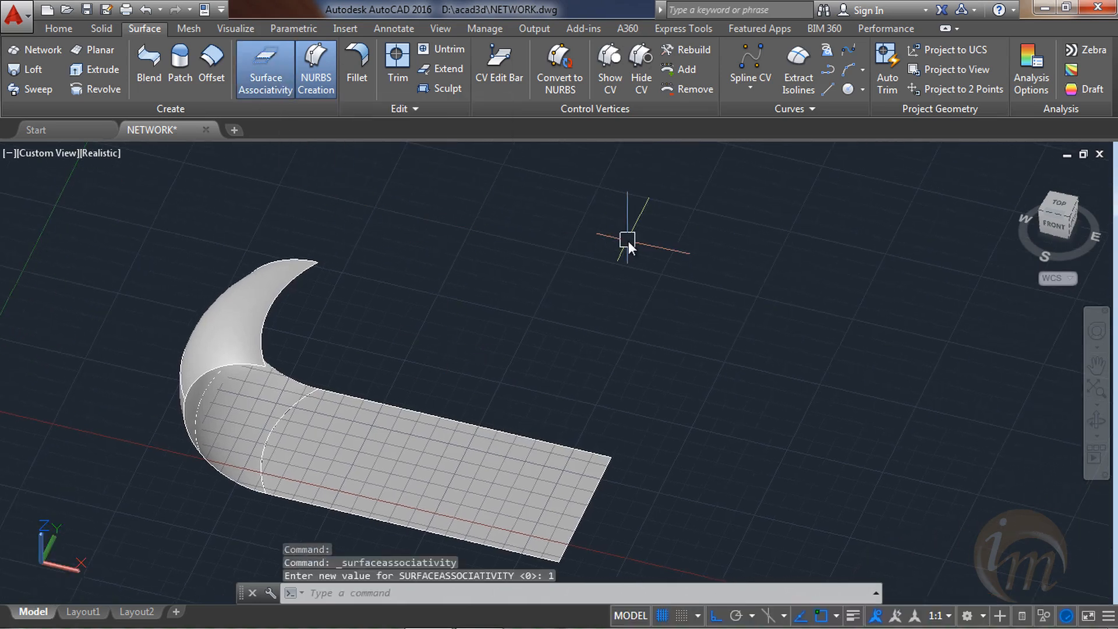
- Draw two separate rectangles on the ground plane, on the positive X side of the curved surface
type("REC")
key("Return")
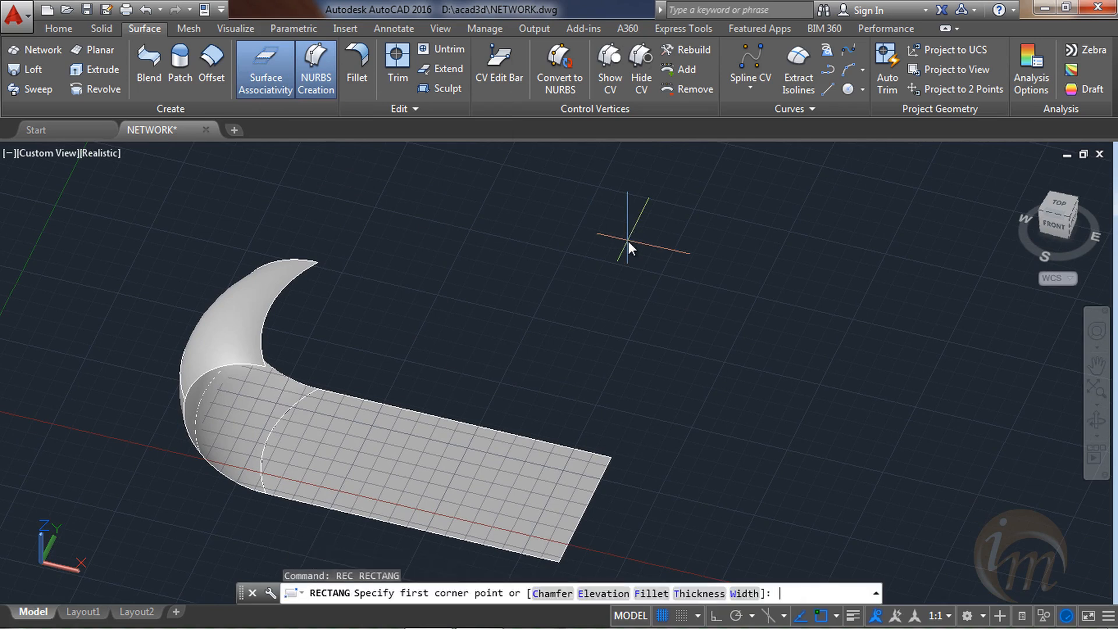
left_click(628, 241)
left_click(778, 382)
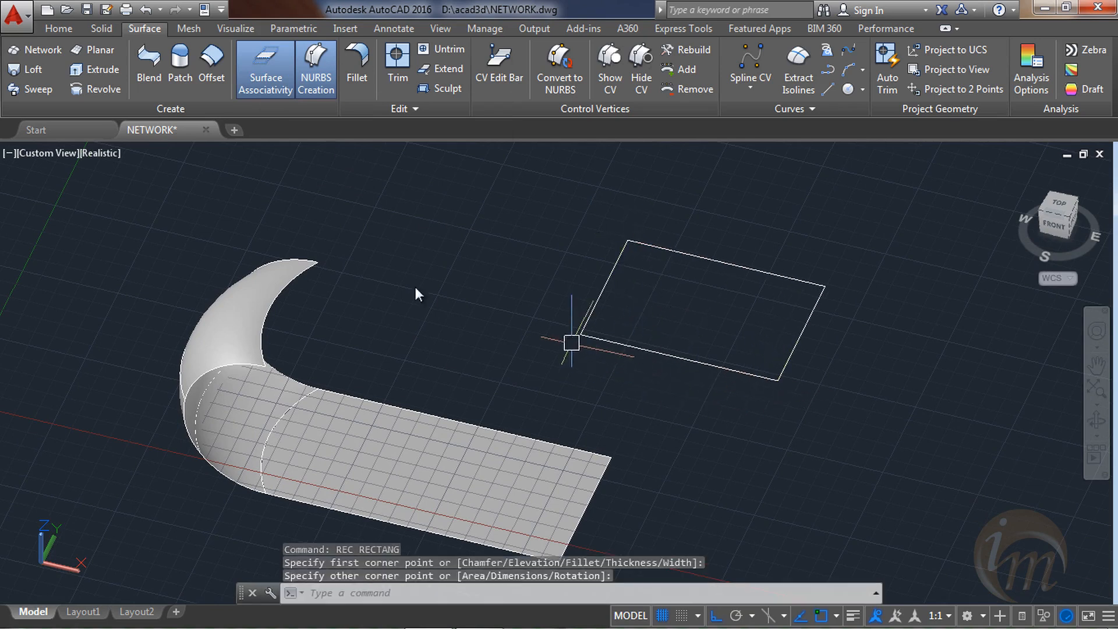
type("REC")
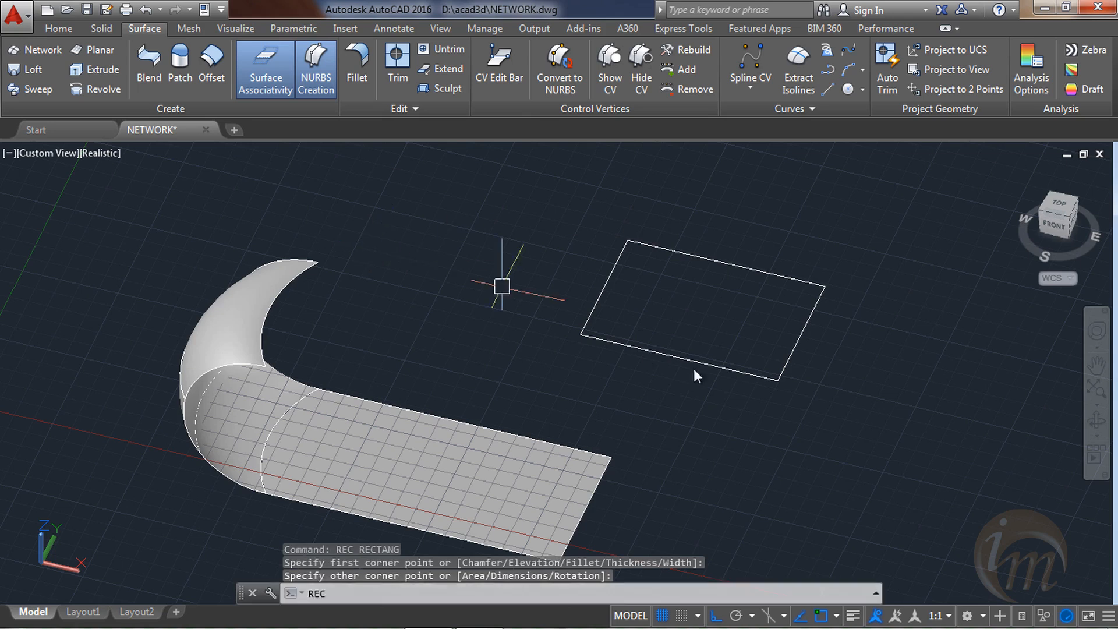
key("Return")
left_click(884, 397)
left_click(1000, 535)
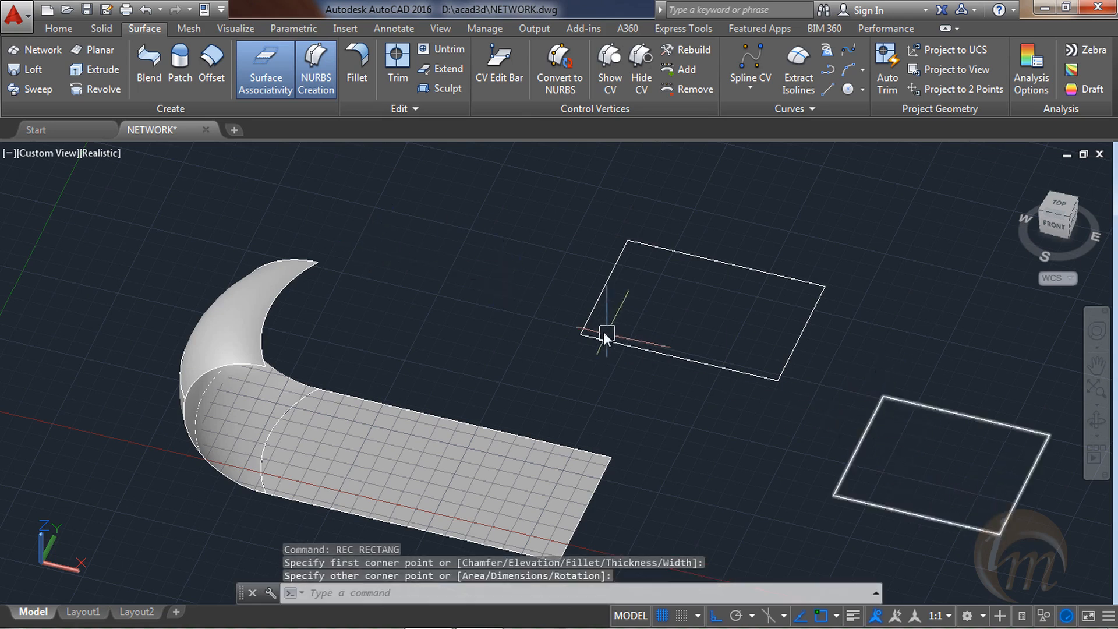
- Create a planar surface from the rear rectangle using the Object option
middle_click_drag(603, 331, 488, 310)
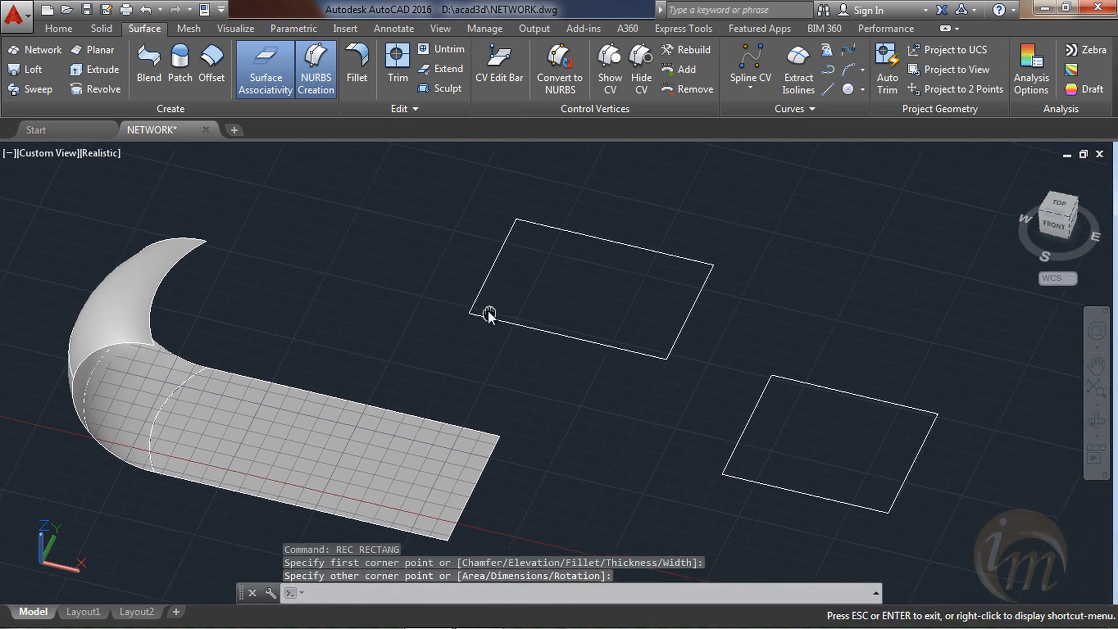
left_click(91, 51)
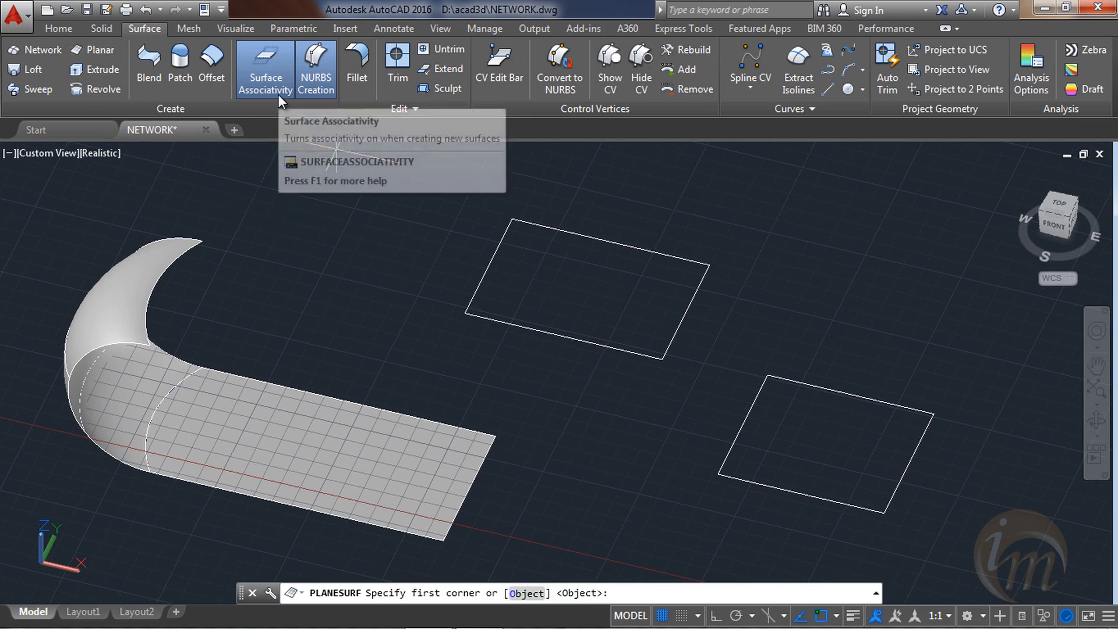
left_click(512, 594)
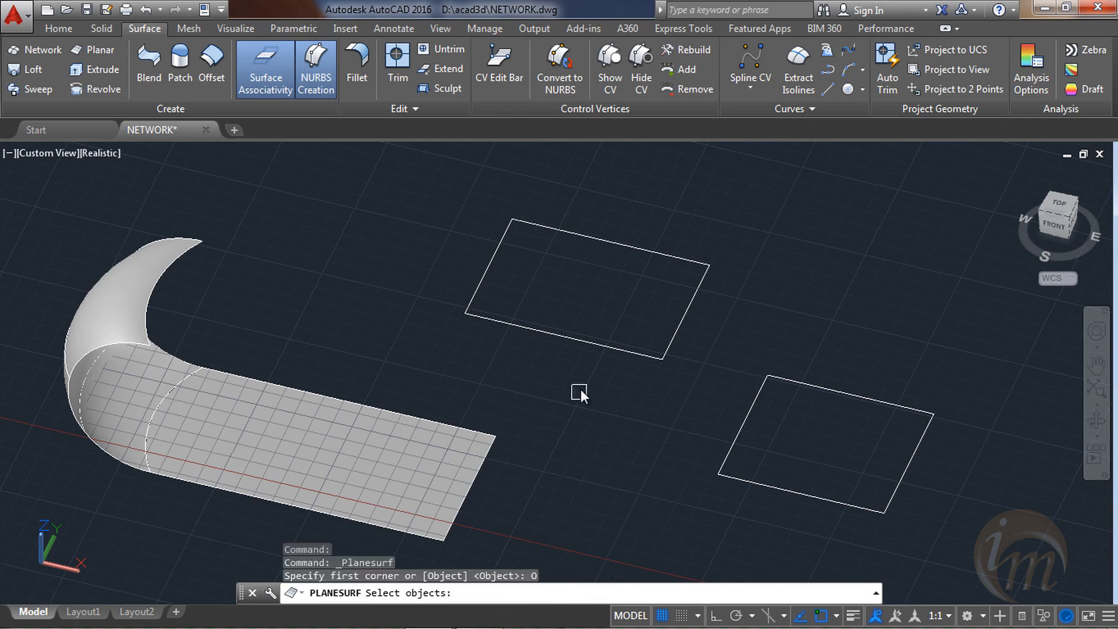
left_click(577, 344)
key("Return")
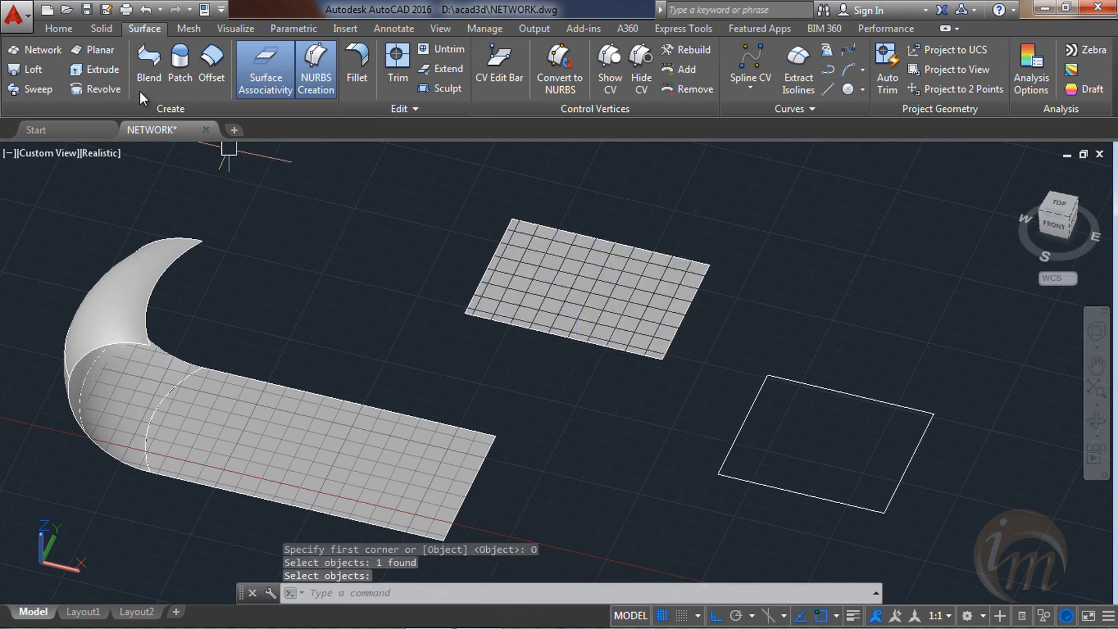
- Turn Surface Associativity off and create a planar surface from the front rectangle using the Object option
left_click(265, 86)
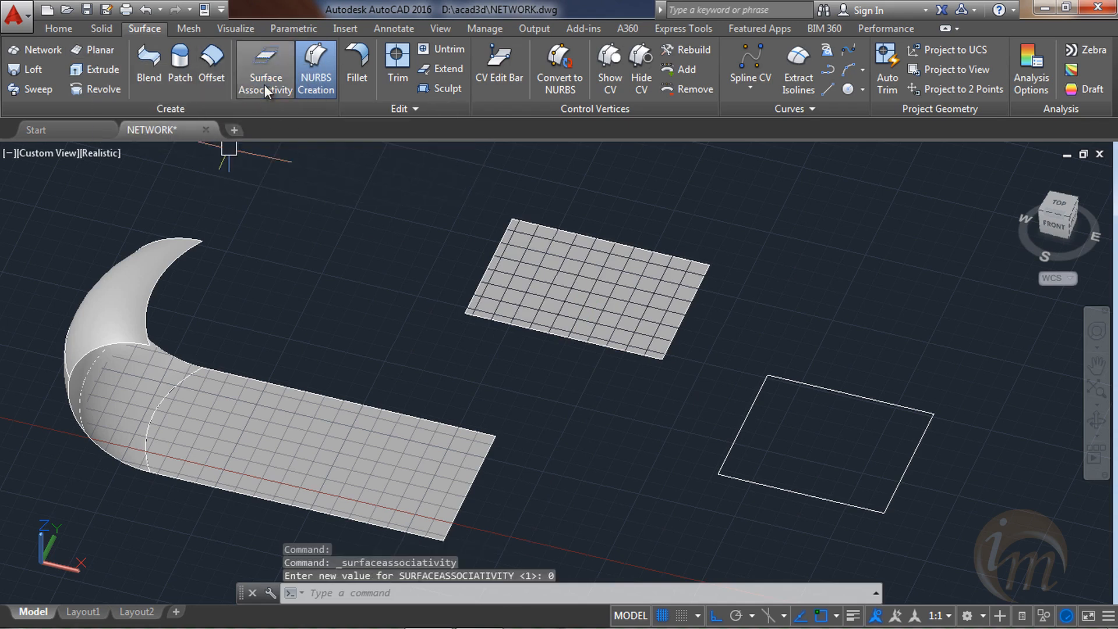
left_click(93, 48)
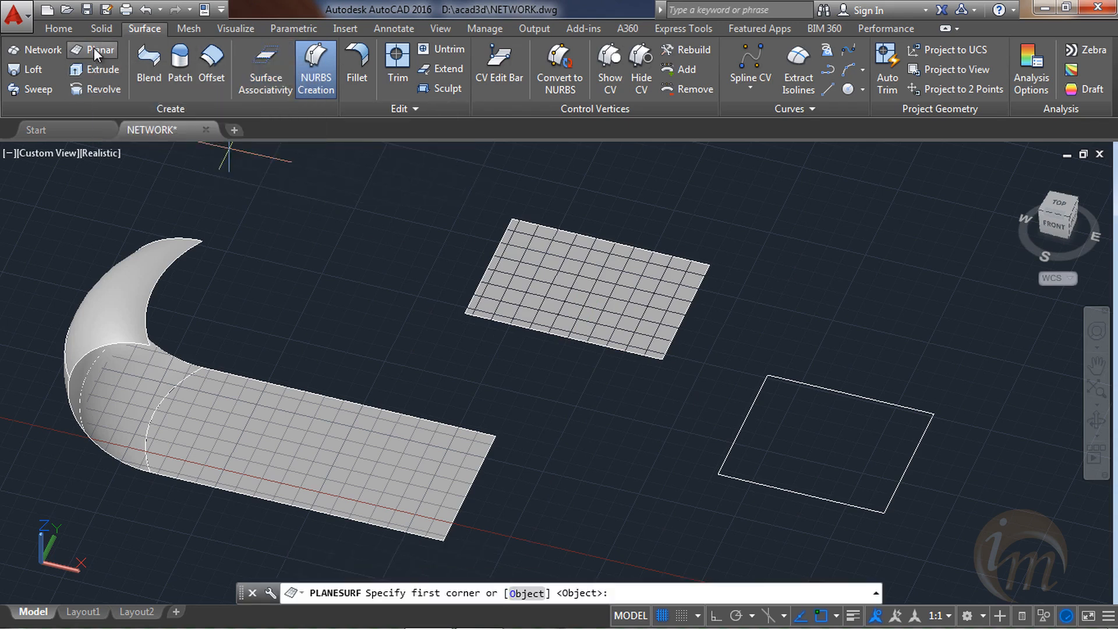
left_click(527, 593)
left_click(824, 501)
key("Return")
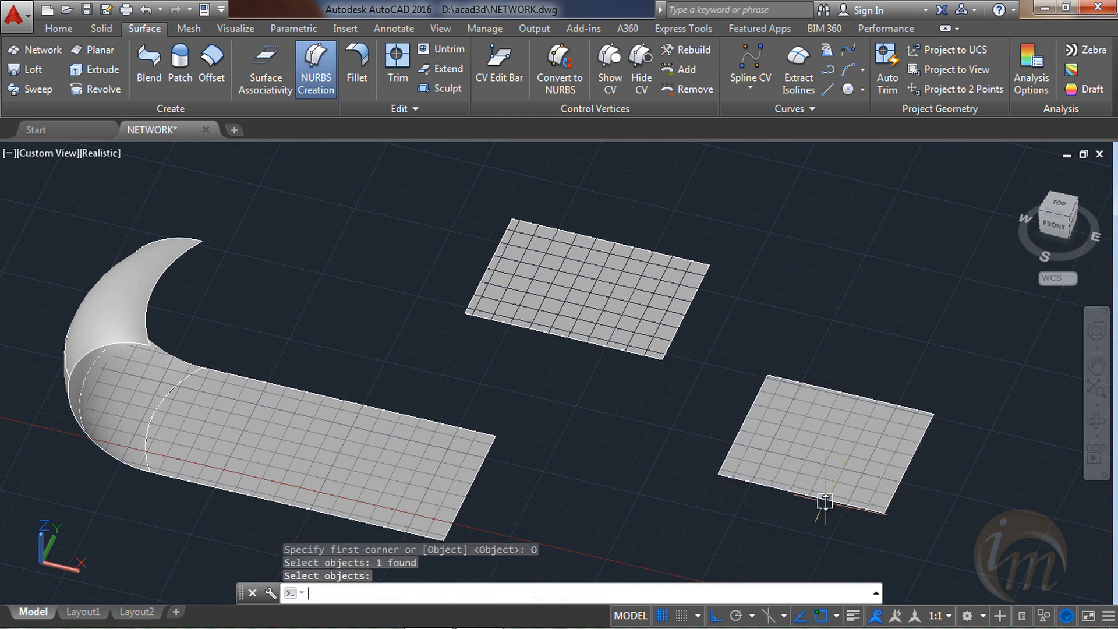
key("Escape")
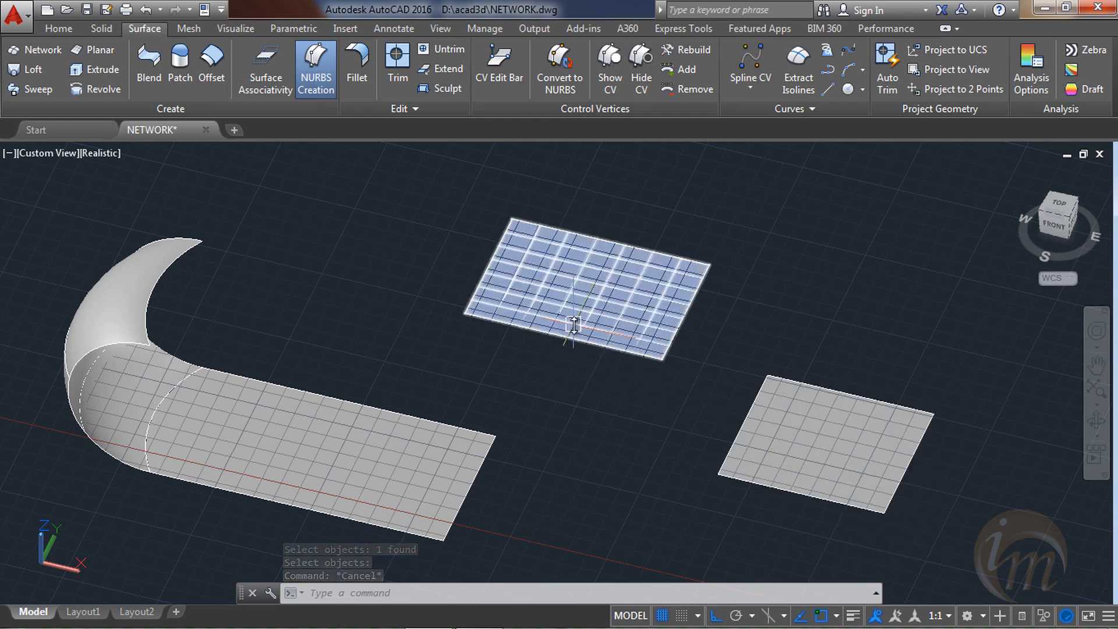
- Stretch the rear rectangle's front-east corner outward along +X and its rear-west corner about 2.36 units along -X
left_click(574, 325)
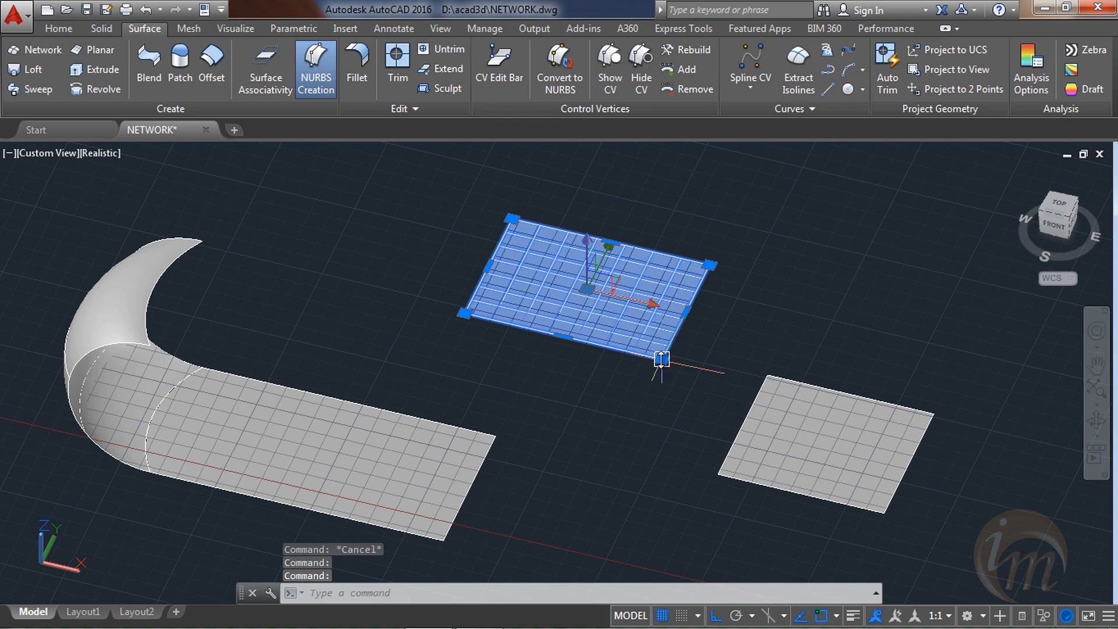
left_click(662, 359)
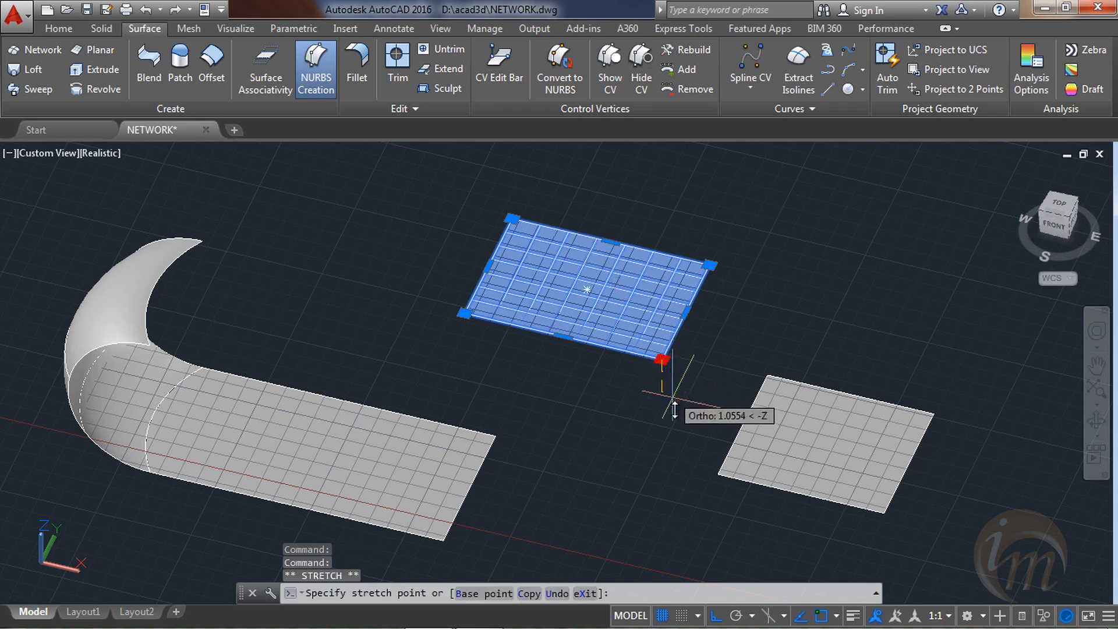
left_click(719, 357)
key("Escape")
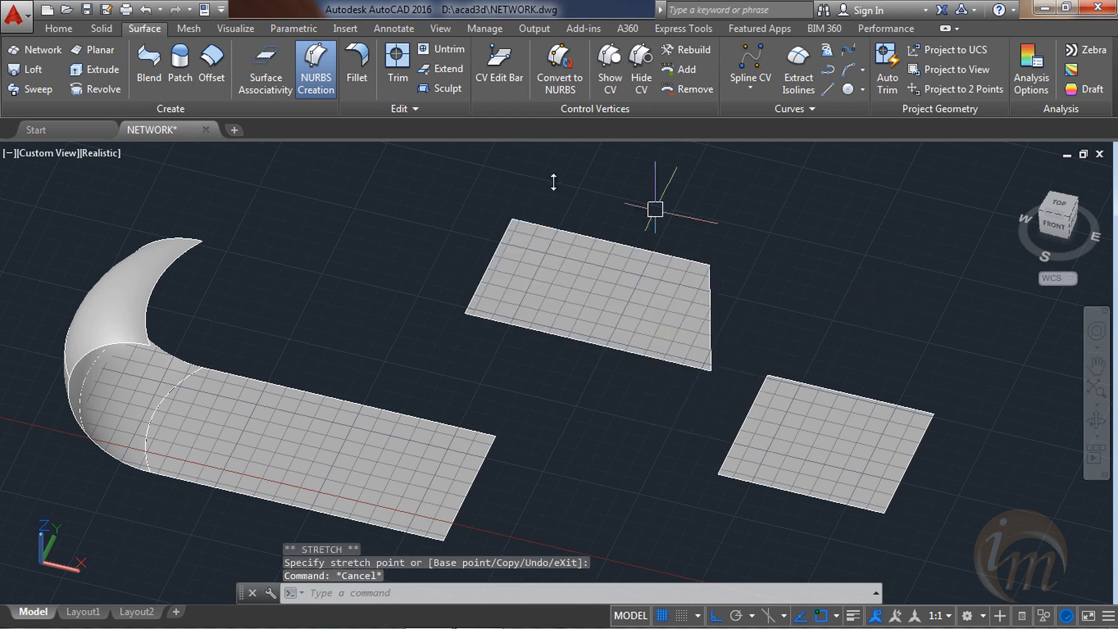
left_click(516, 225)
left_click(511, 220)
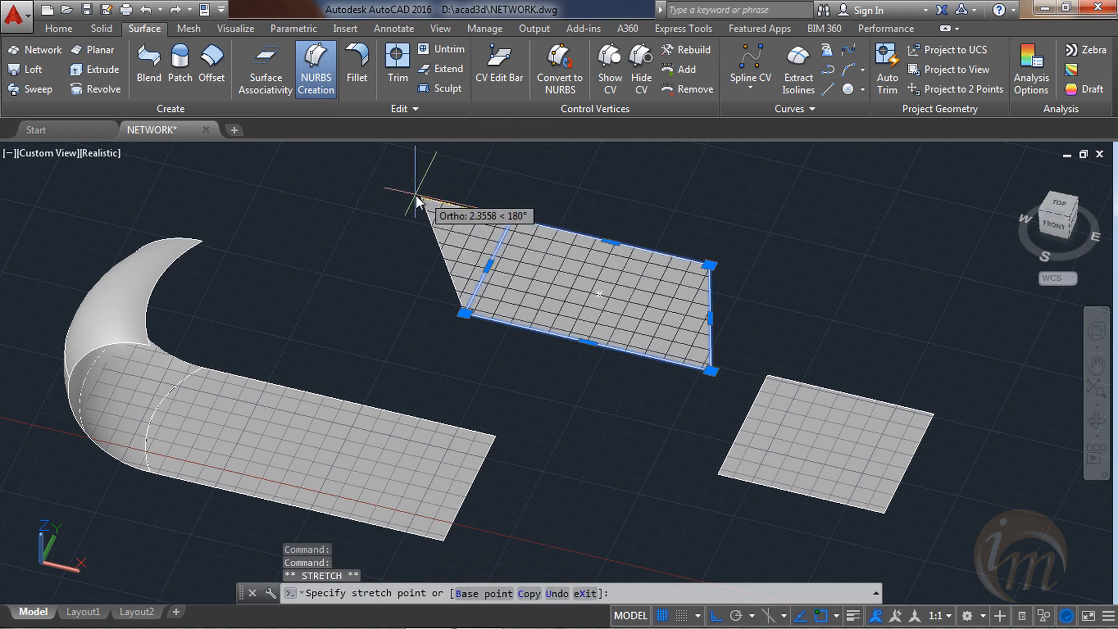
left_click(415, 194)
key("Escape")
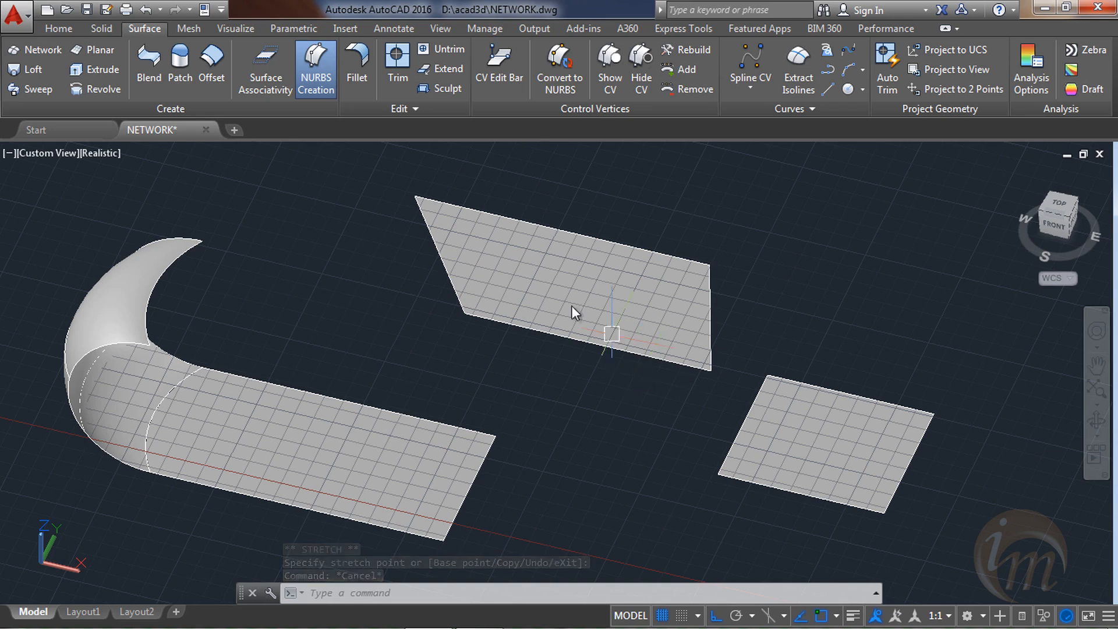
left_click(866, 428)
left_click(931, 413)
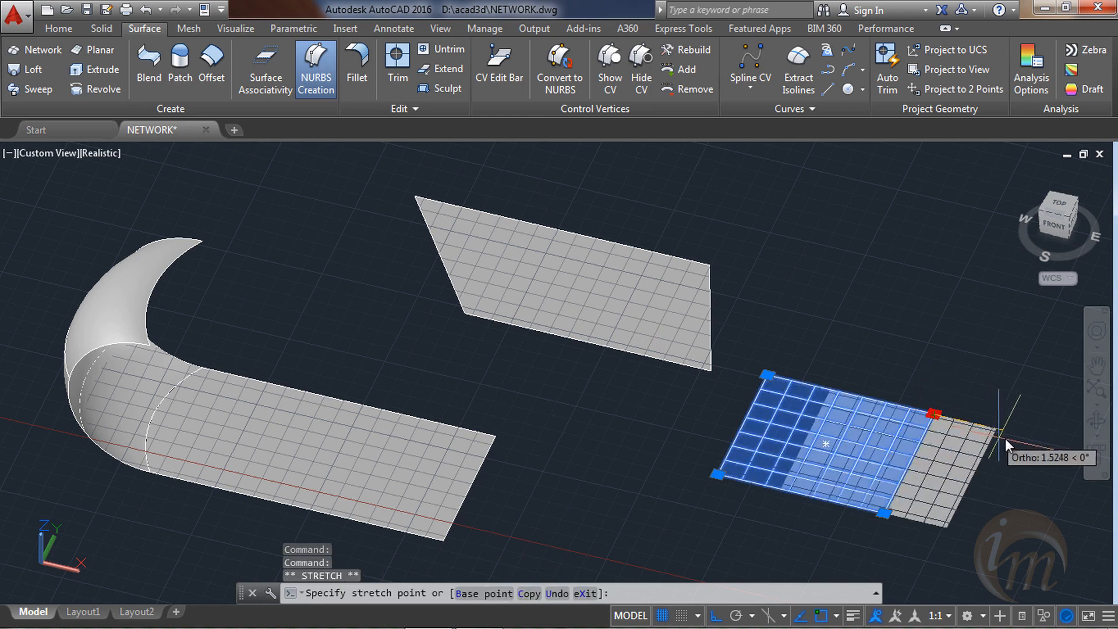
key("Escape")
key("ctrl+z")
- Stretch the front rectangle's front-east corner outward along +X
mouse_move(944, 415)
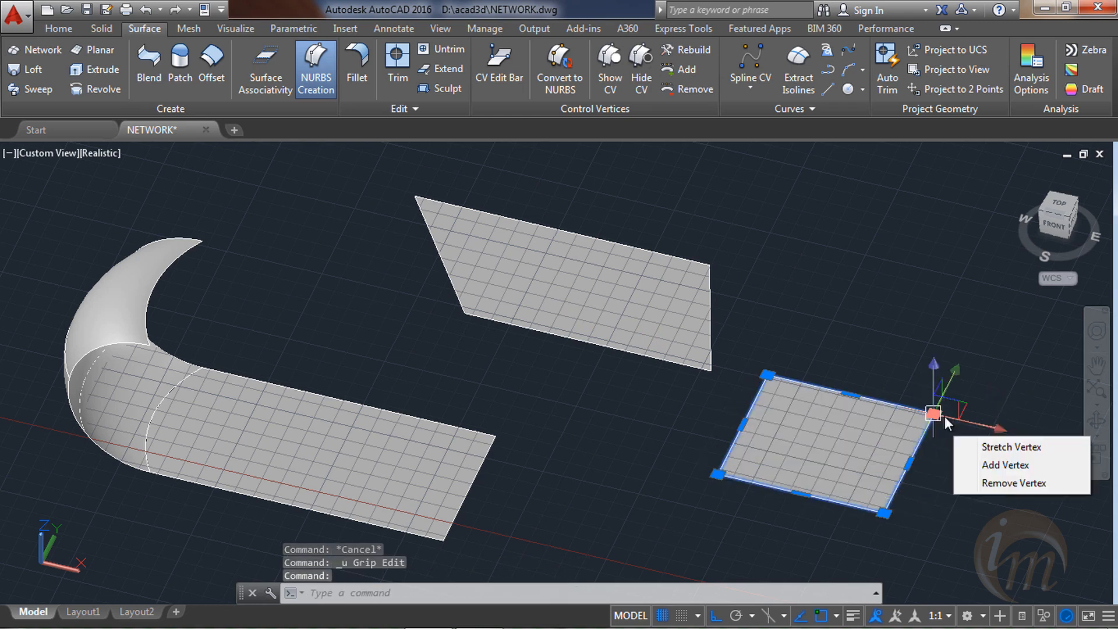
left_click(884, 513)
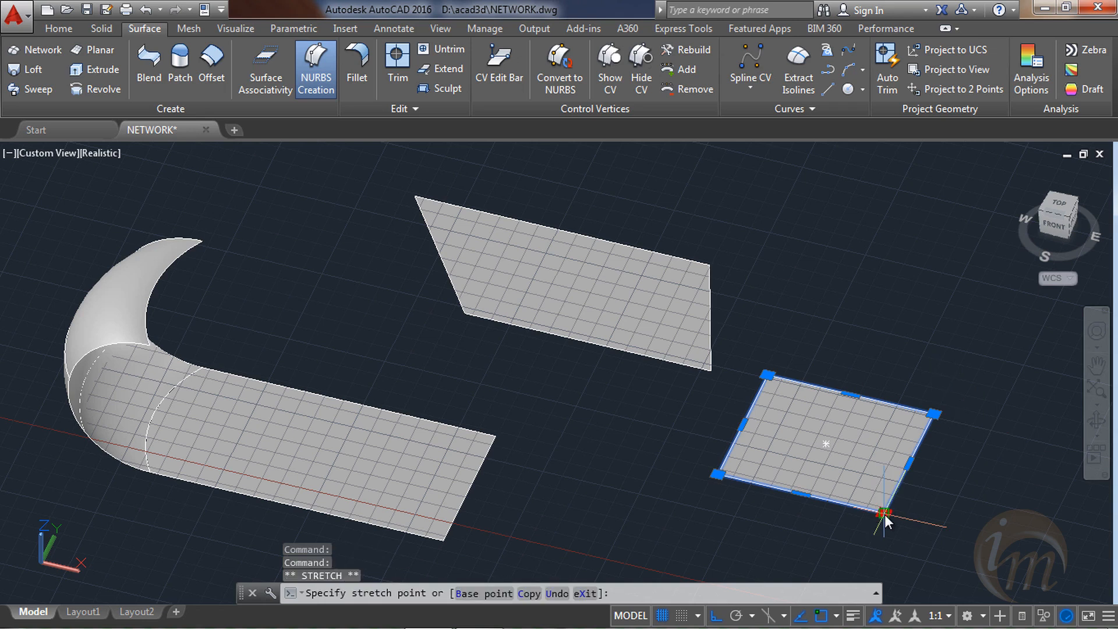
left_click(1000, 528)
key("Escape")
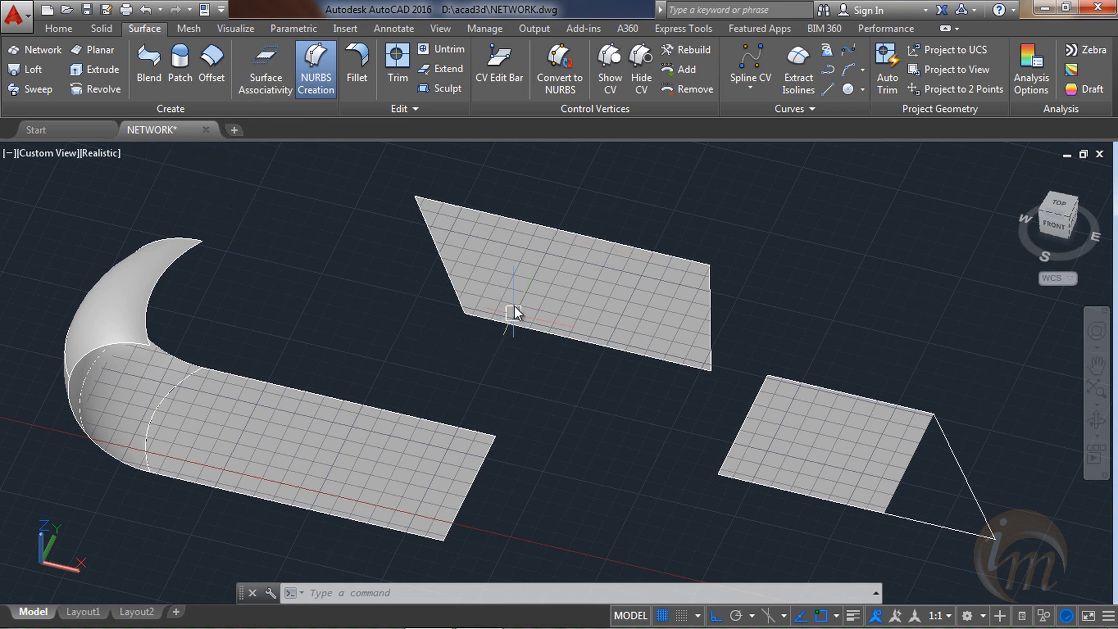
- Select the stretched rear planar surface and the long planar surface adjoining the curved surface
left_click(497, 300)
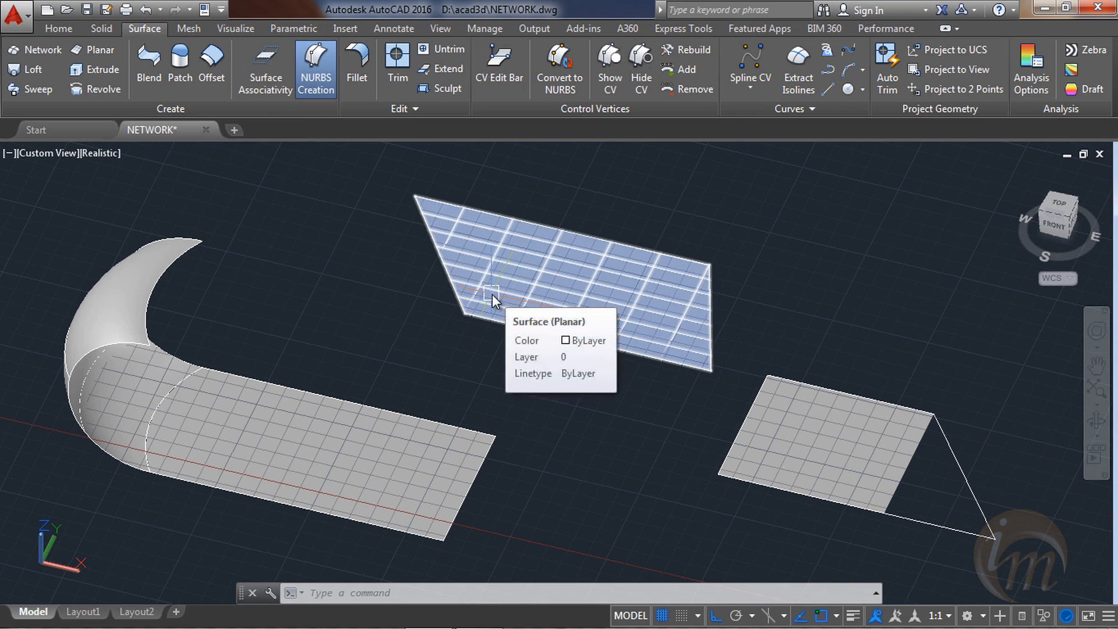
left_click(492, 294)
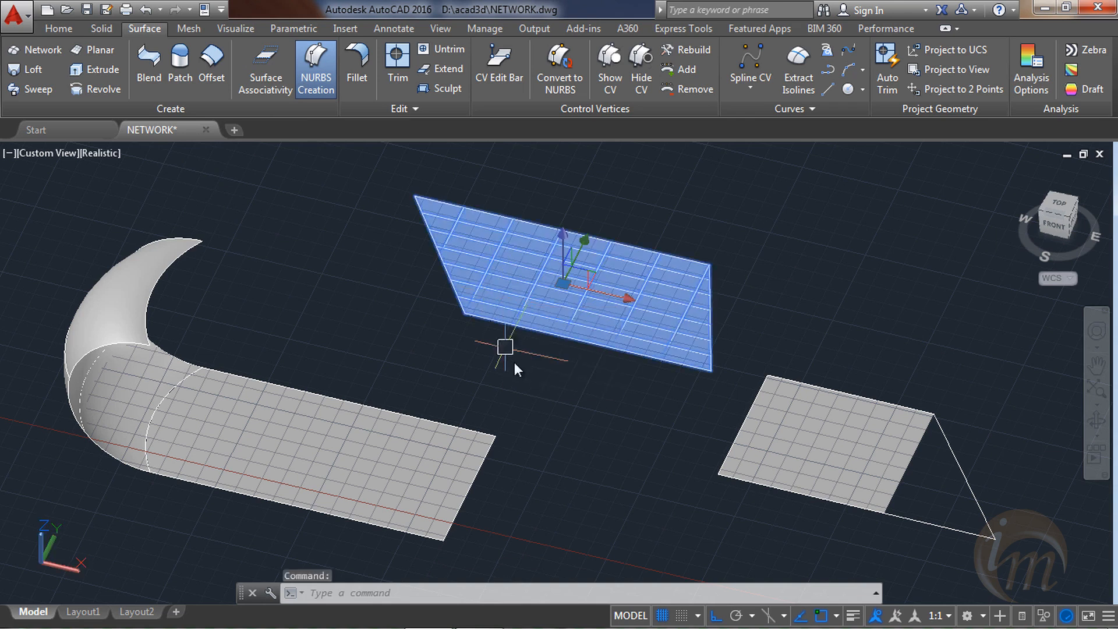
left_click(344, 479)
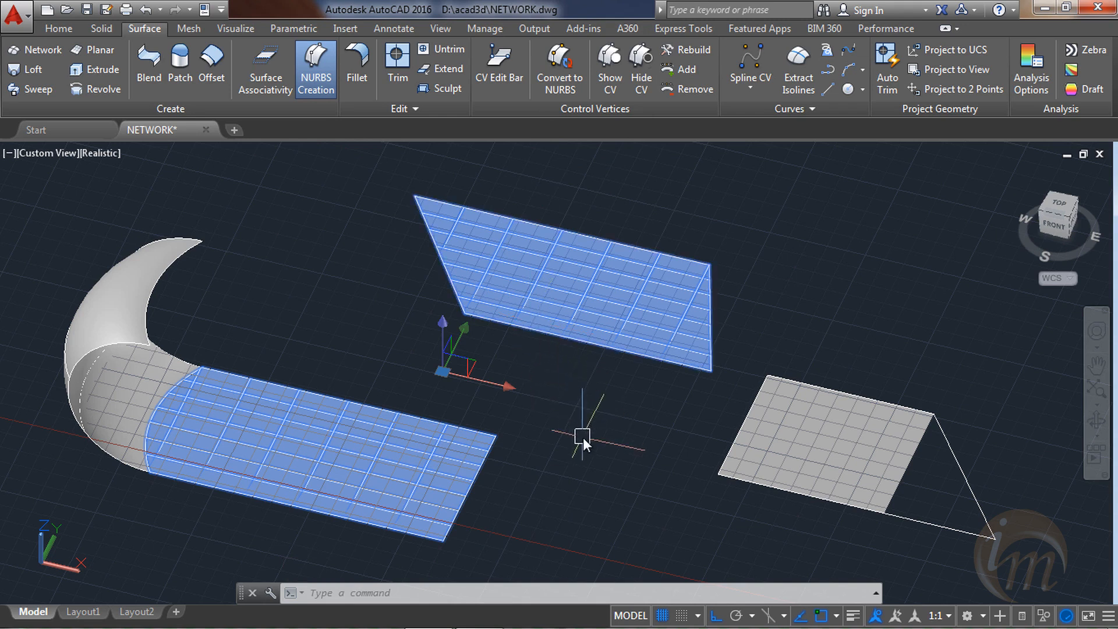
middle_click_drag(582, 438, 579, 393, "shift")
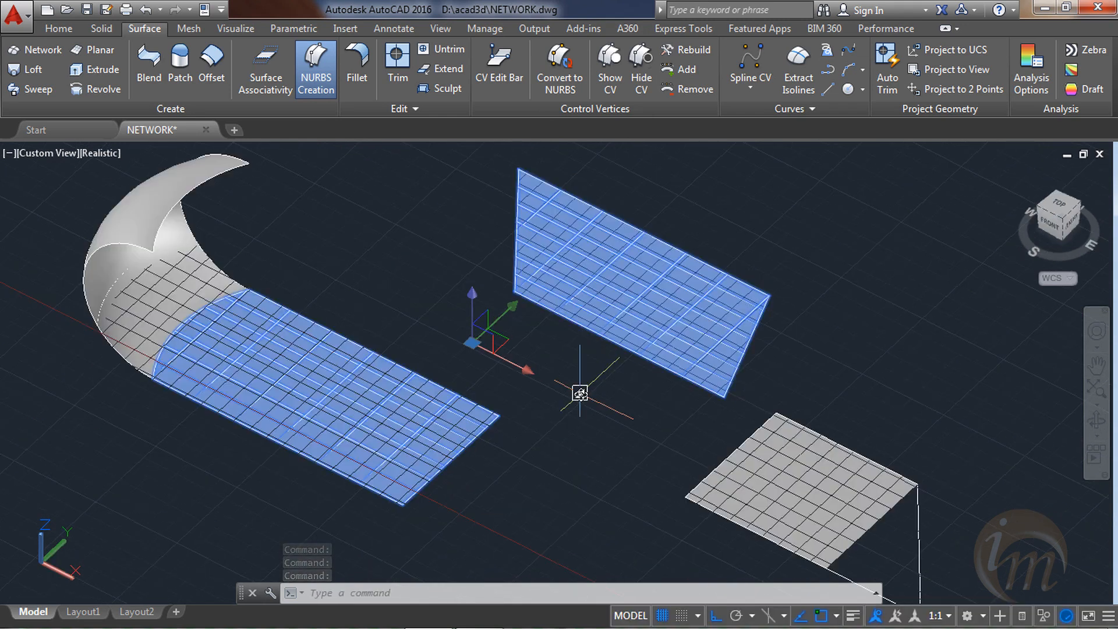